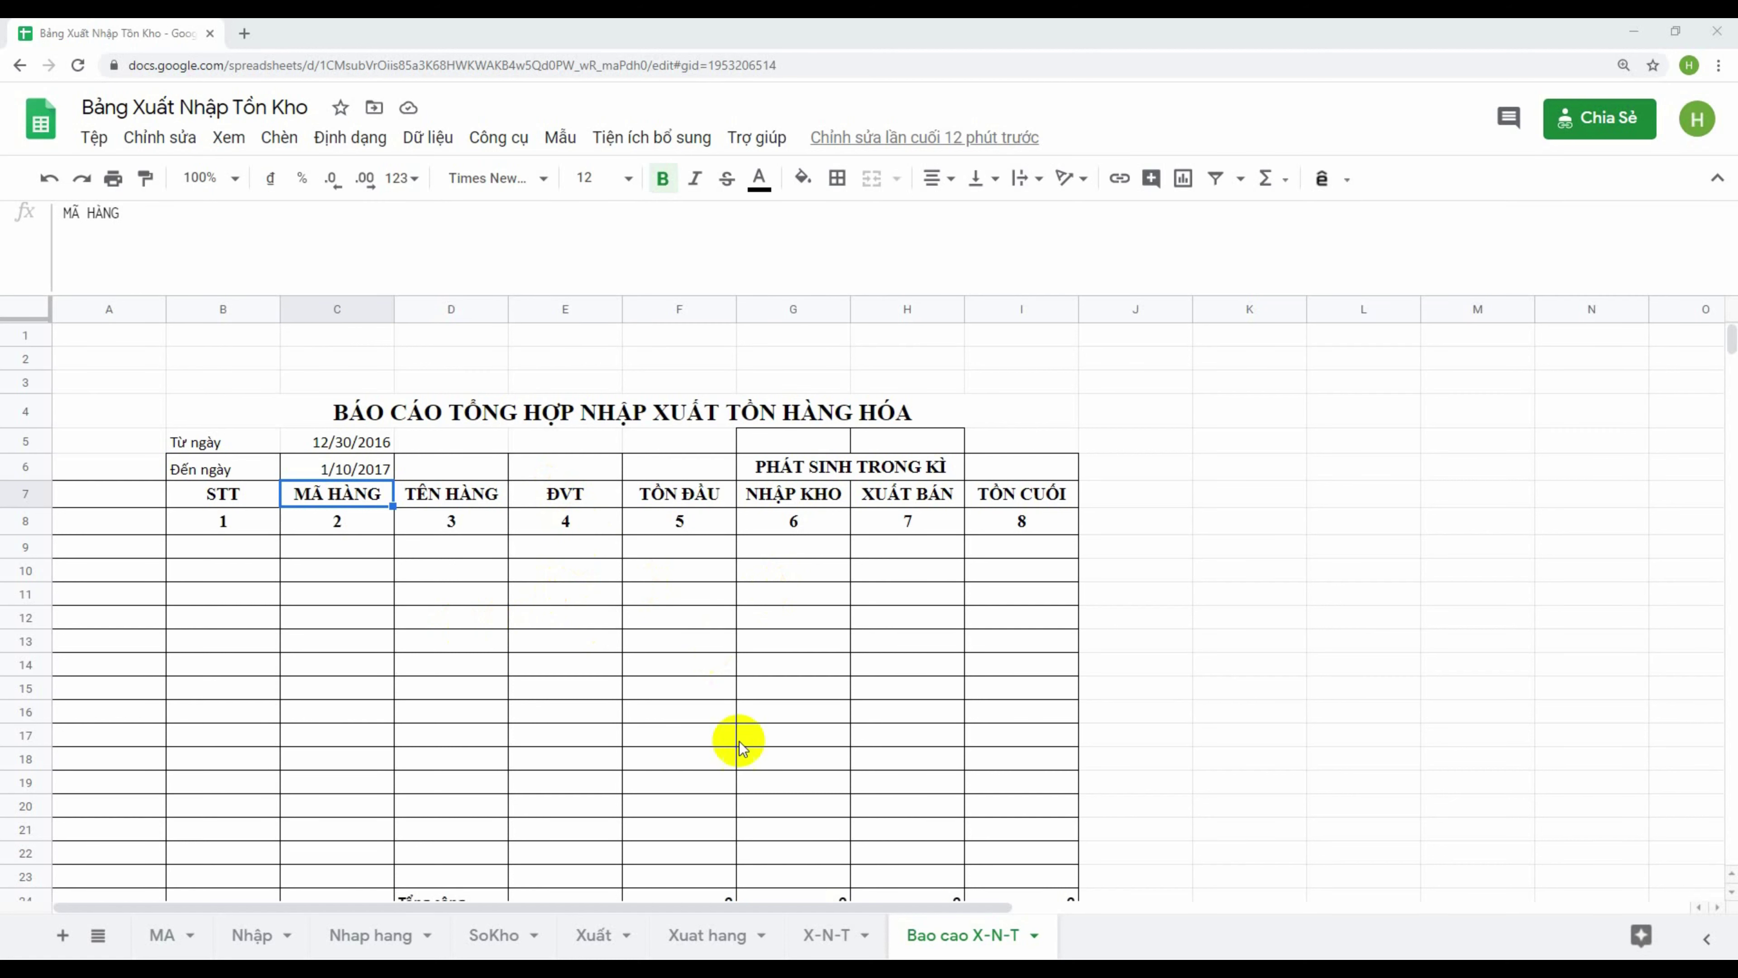
# Review the X-N-T sheet, then the report's Từ ngày/Đến ngày dates and empty table
pyautogui.click(821, 938)
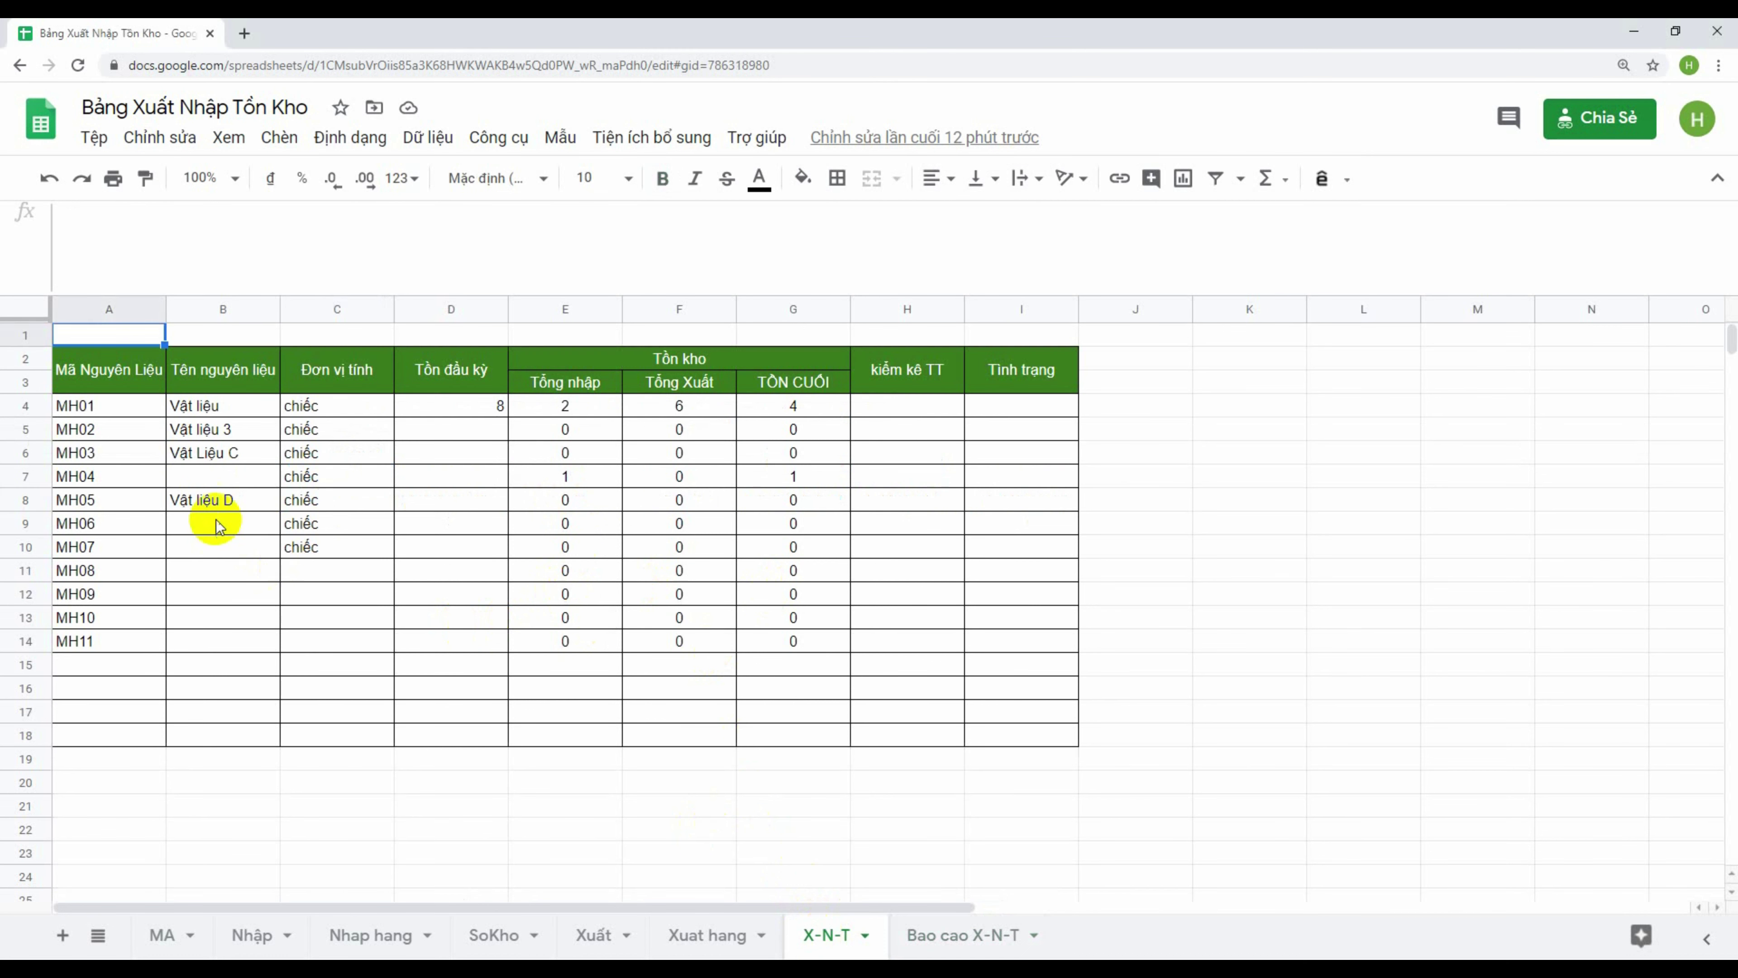
pyautogui.click(217, 520)
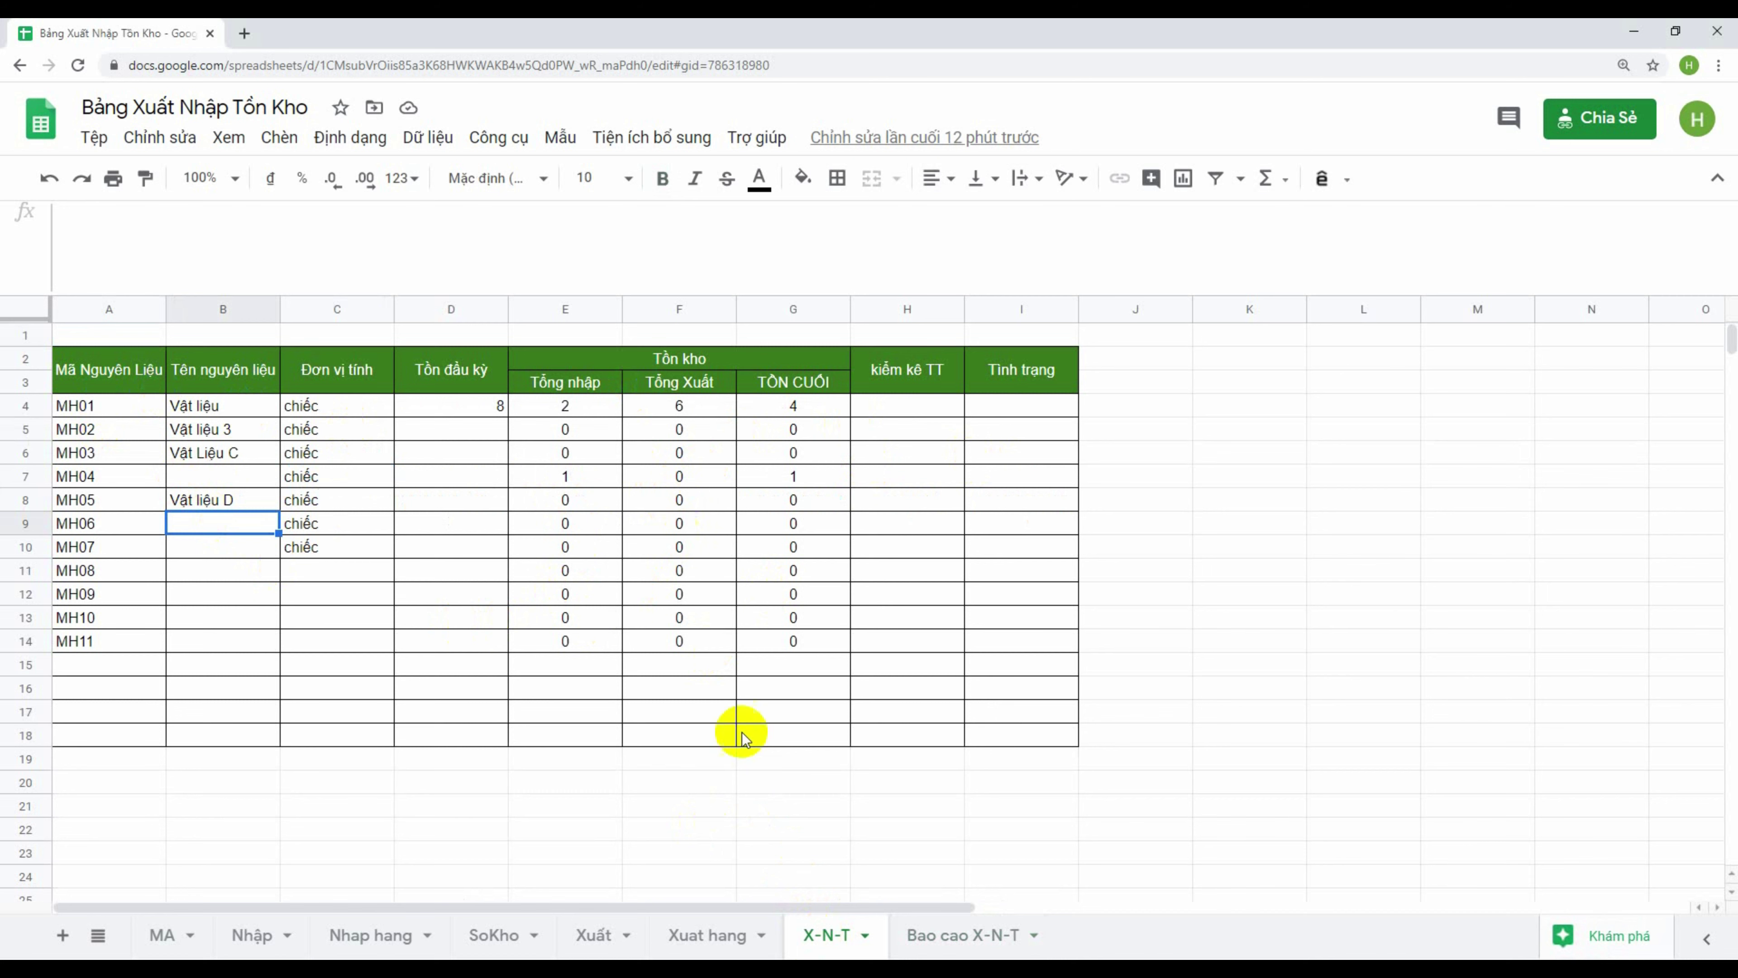
pyautogui.click(925, 938)
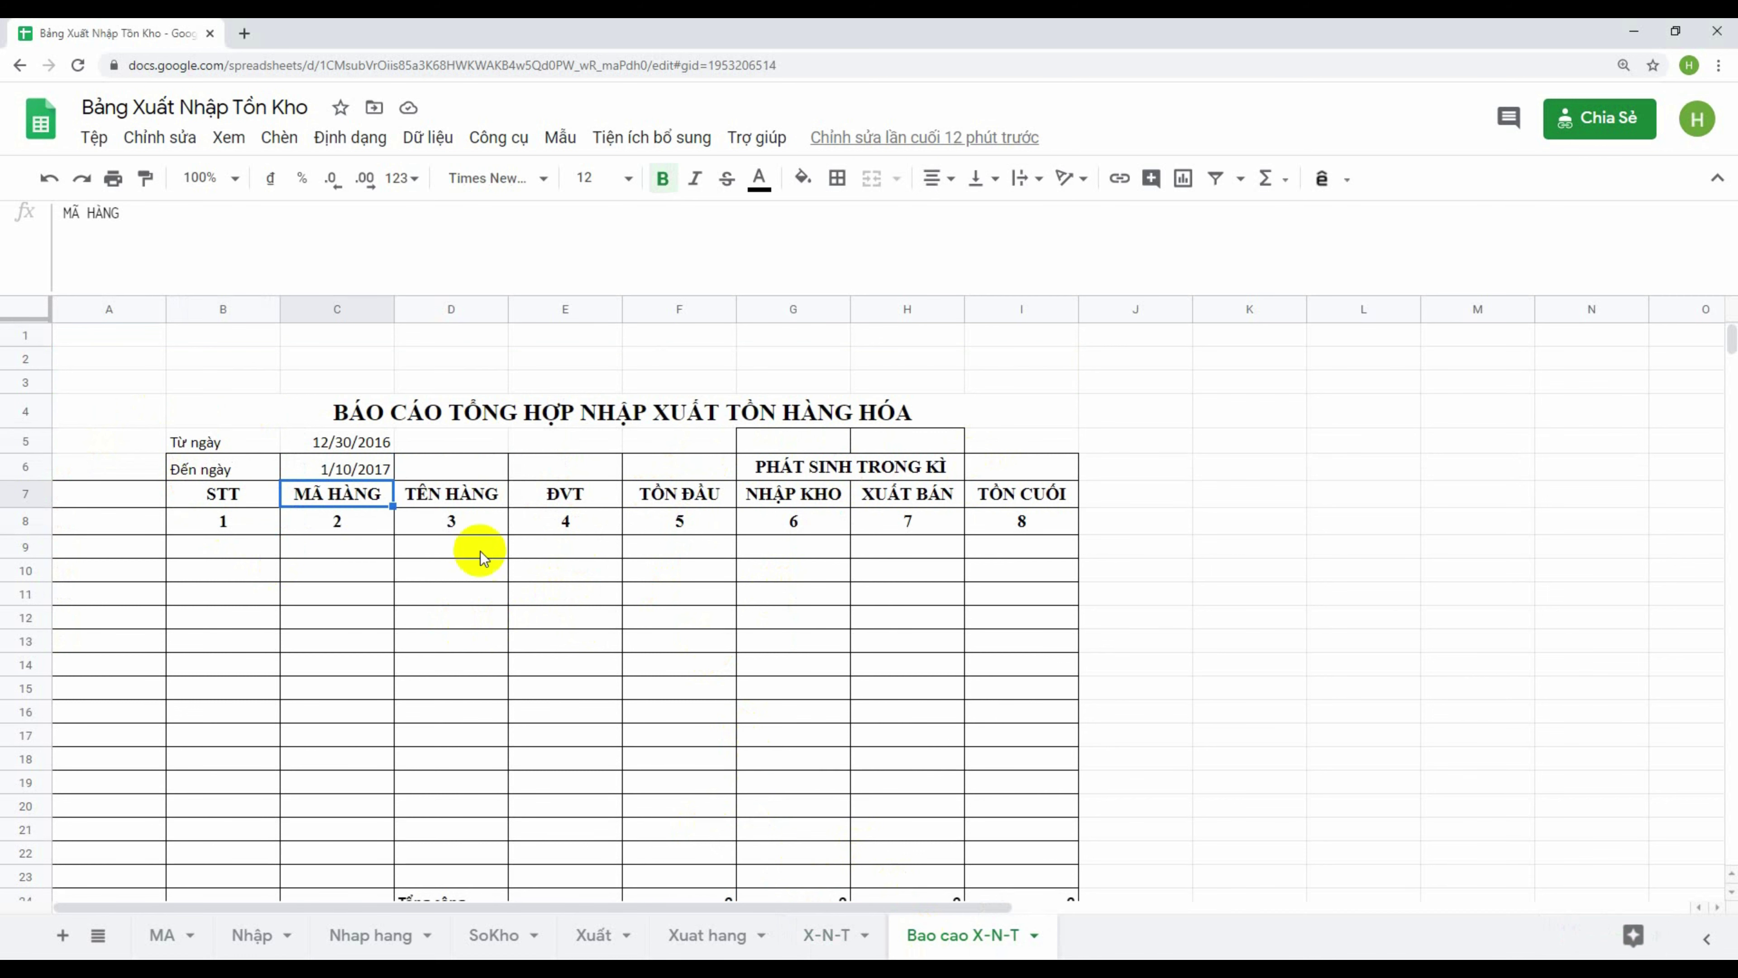
pyautogui.scroll(-2, 625, 464)
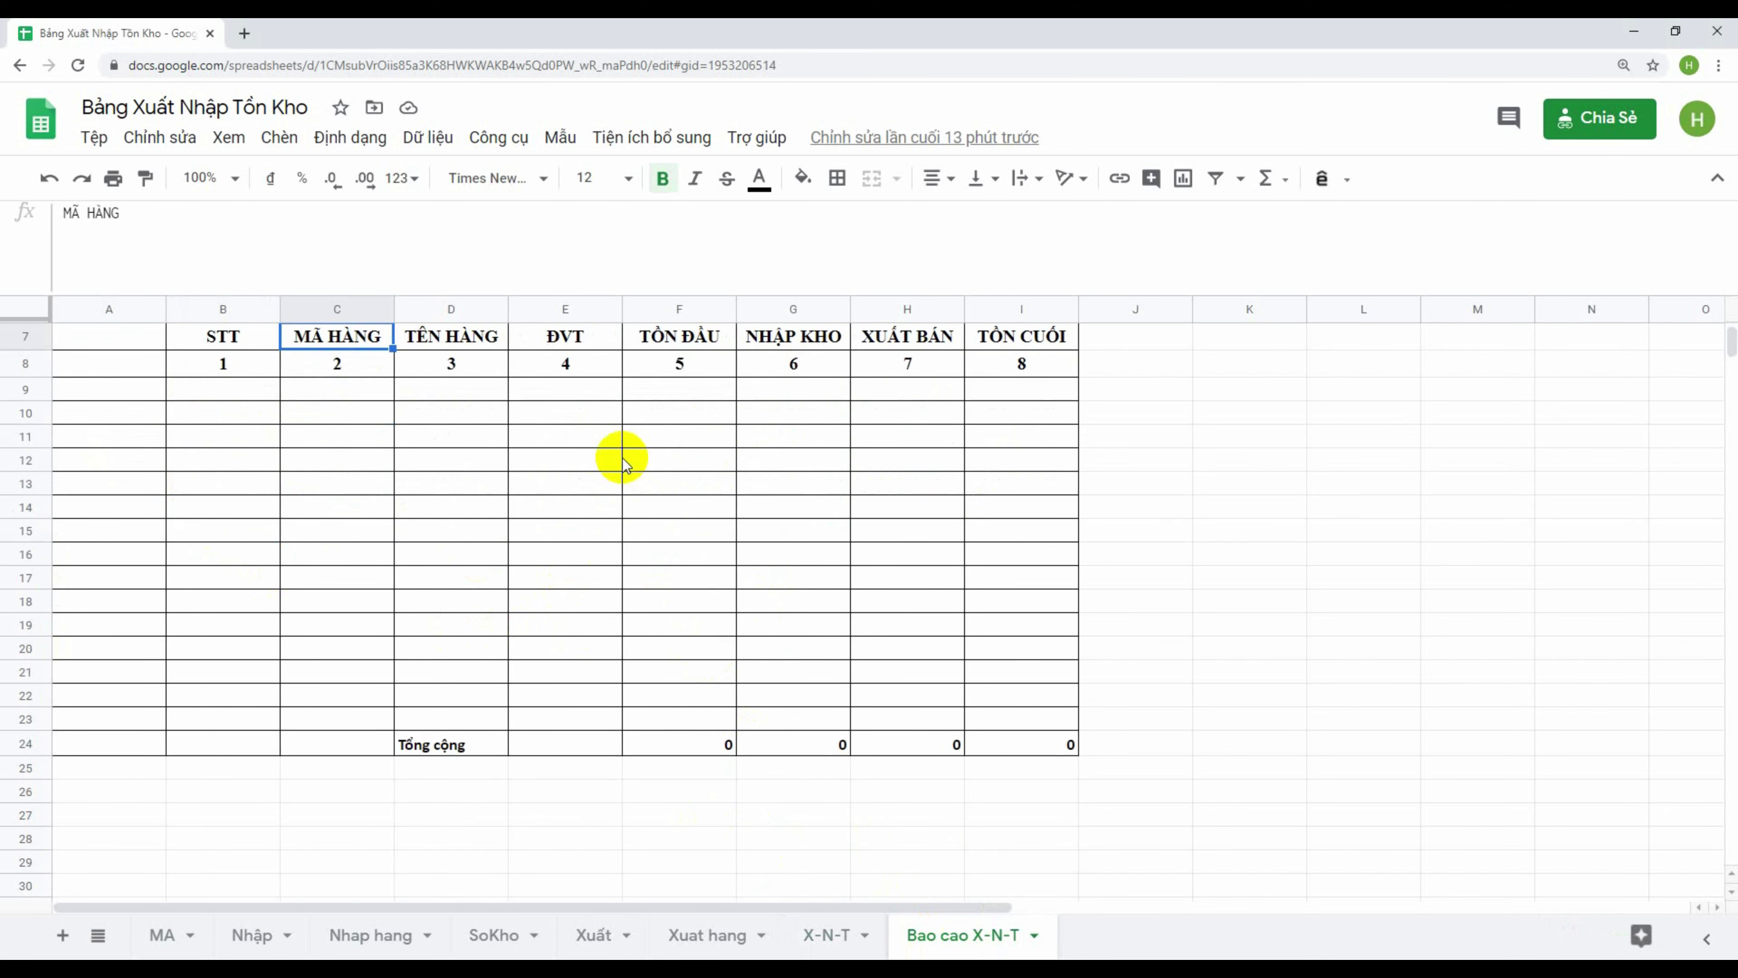
pyautogui.scroll(2, 625, 464)
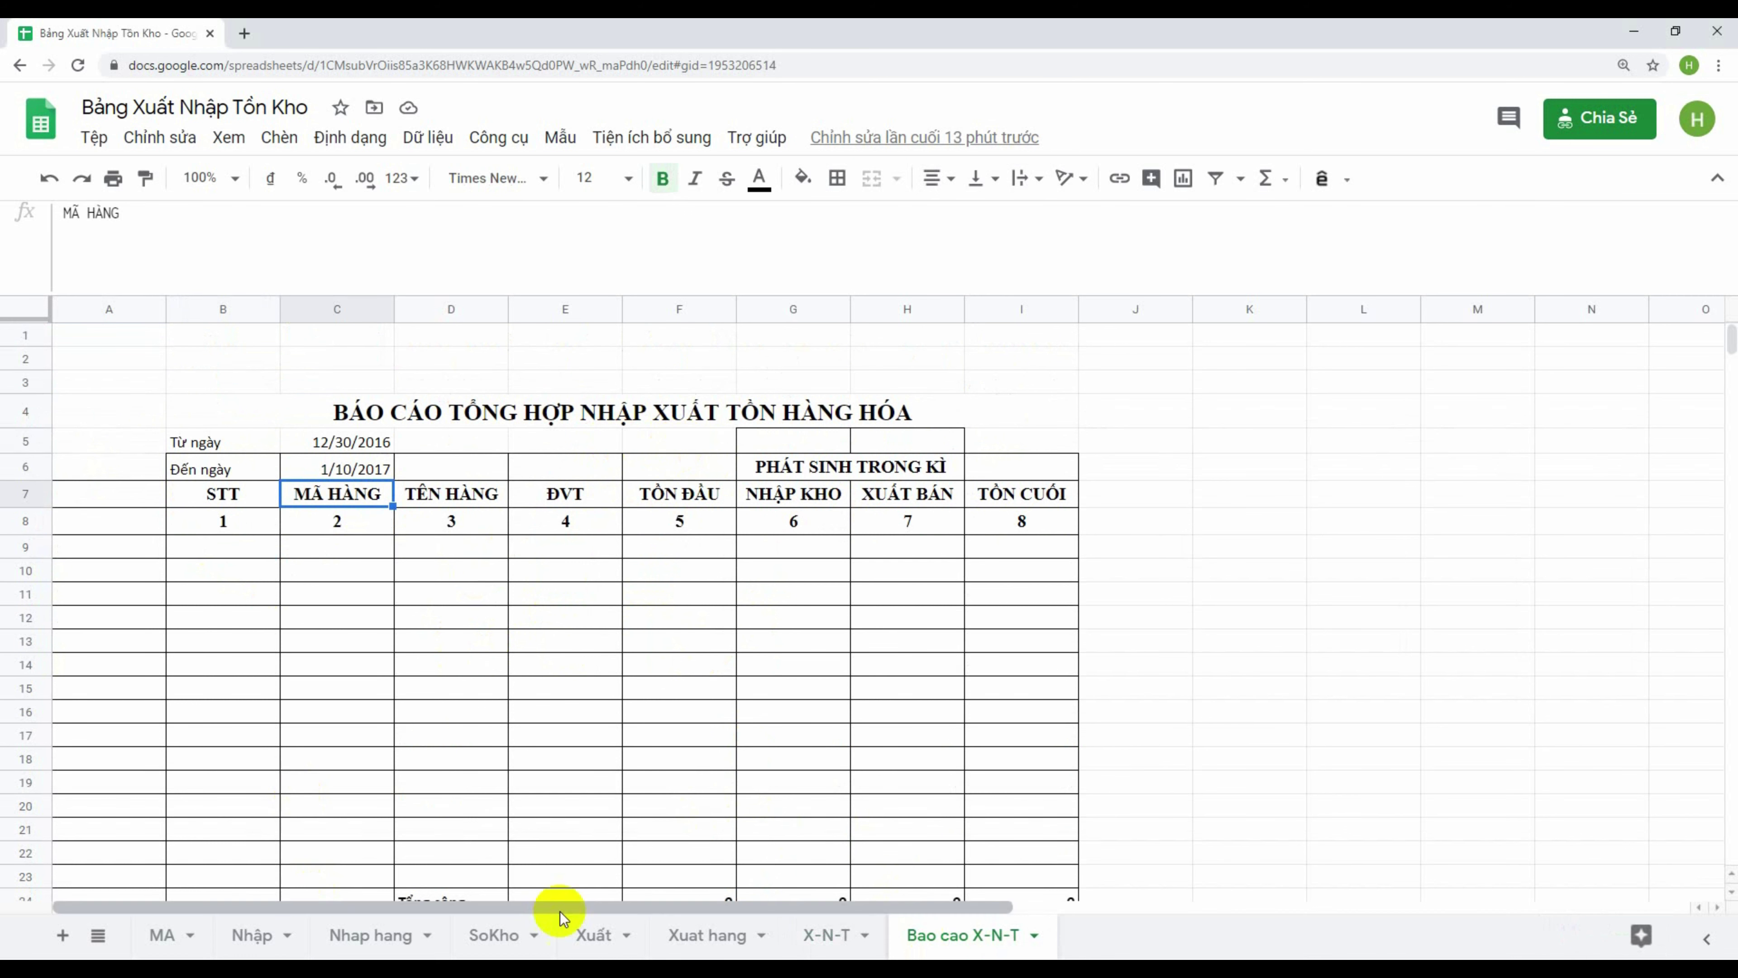
pyautogui.moveTo(221, 445); pyautogui.dragTo(350, 471)
pyautogui.click(294, 445)
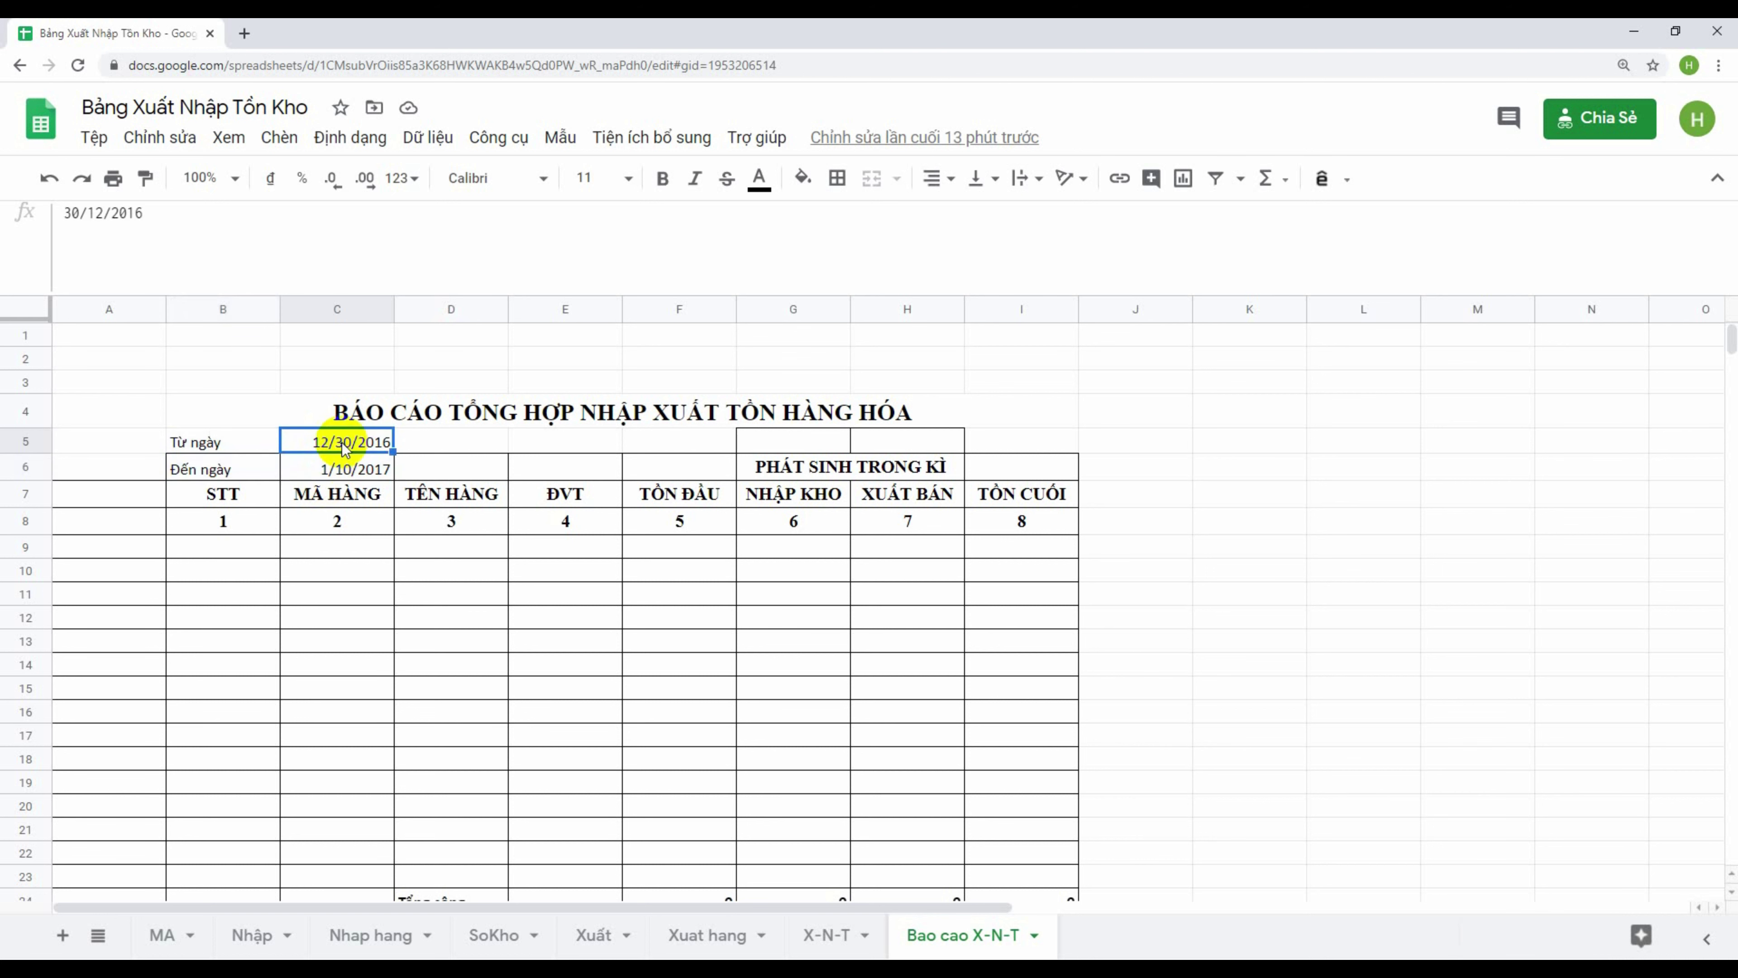
pyautogui.moveTo(229, 546)
pyautogui.mouseDown()
pyautogui.moveTo(872, 651)
pyautogui.moveTo(1026, 877)
pyautogui.mouseUp()
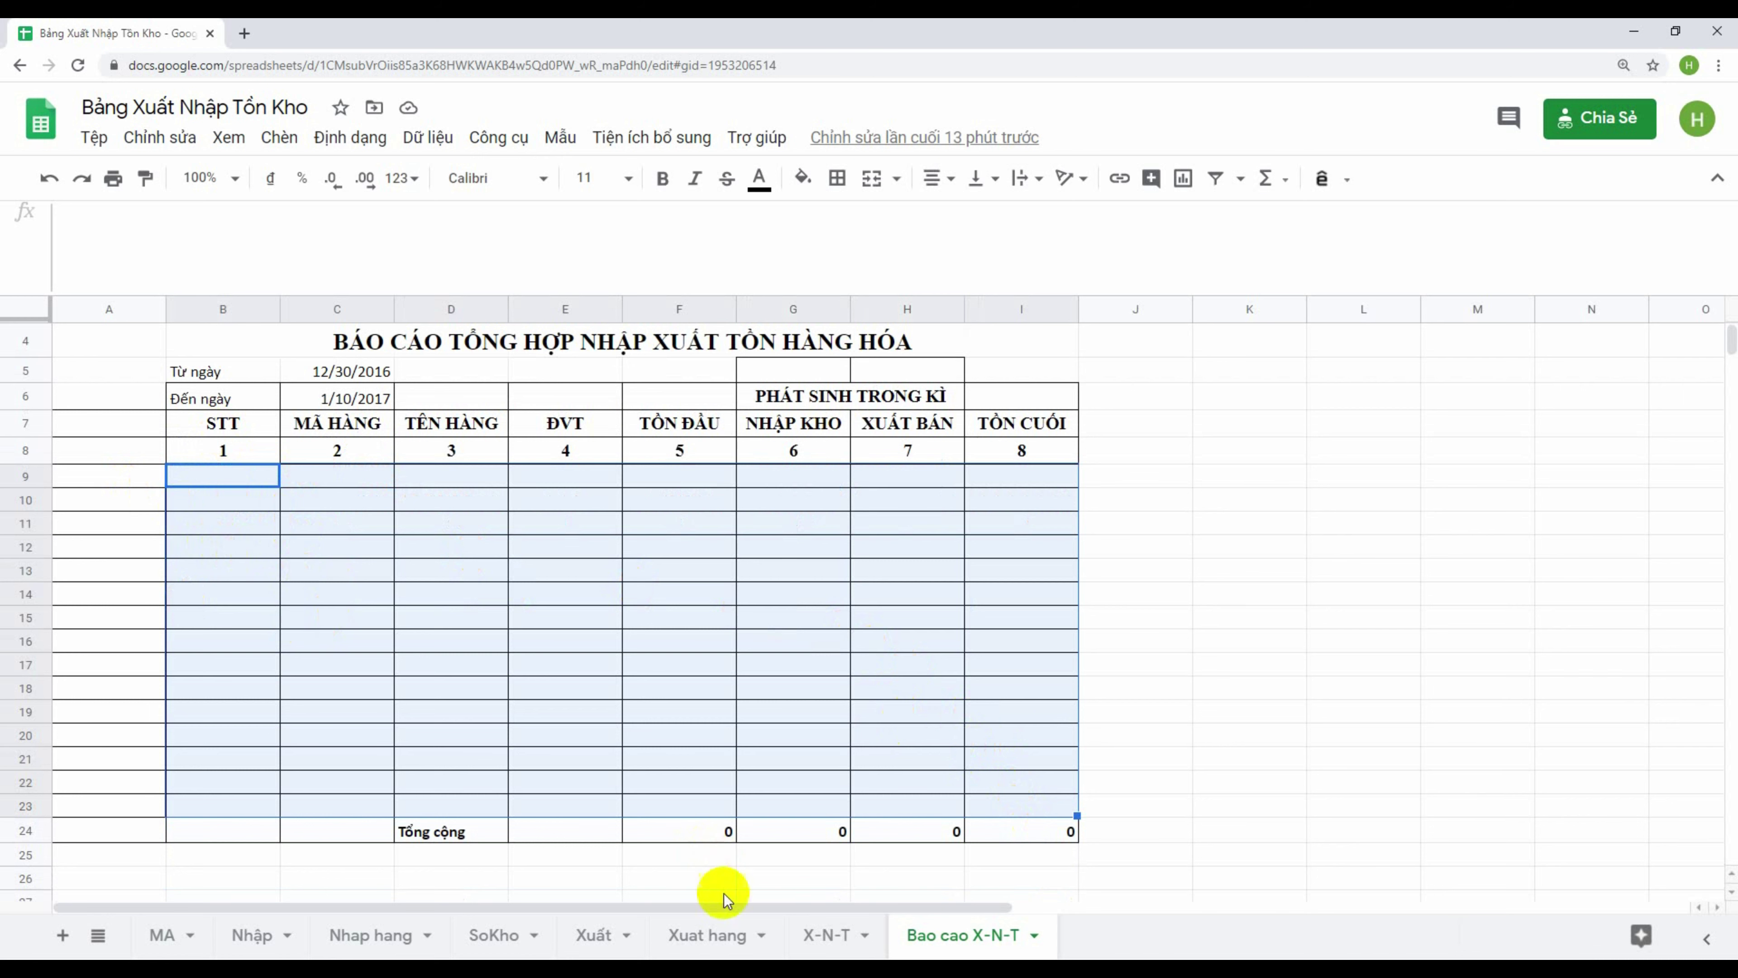
# Check the SoKho stock ledger, then go to the Nhập sheet
pyautogui.click(826, 935)
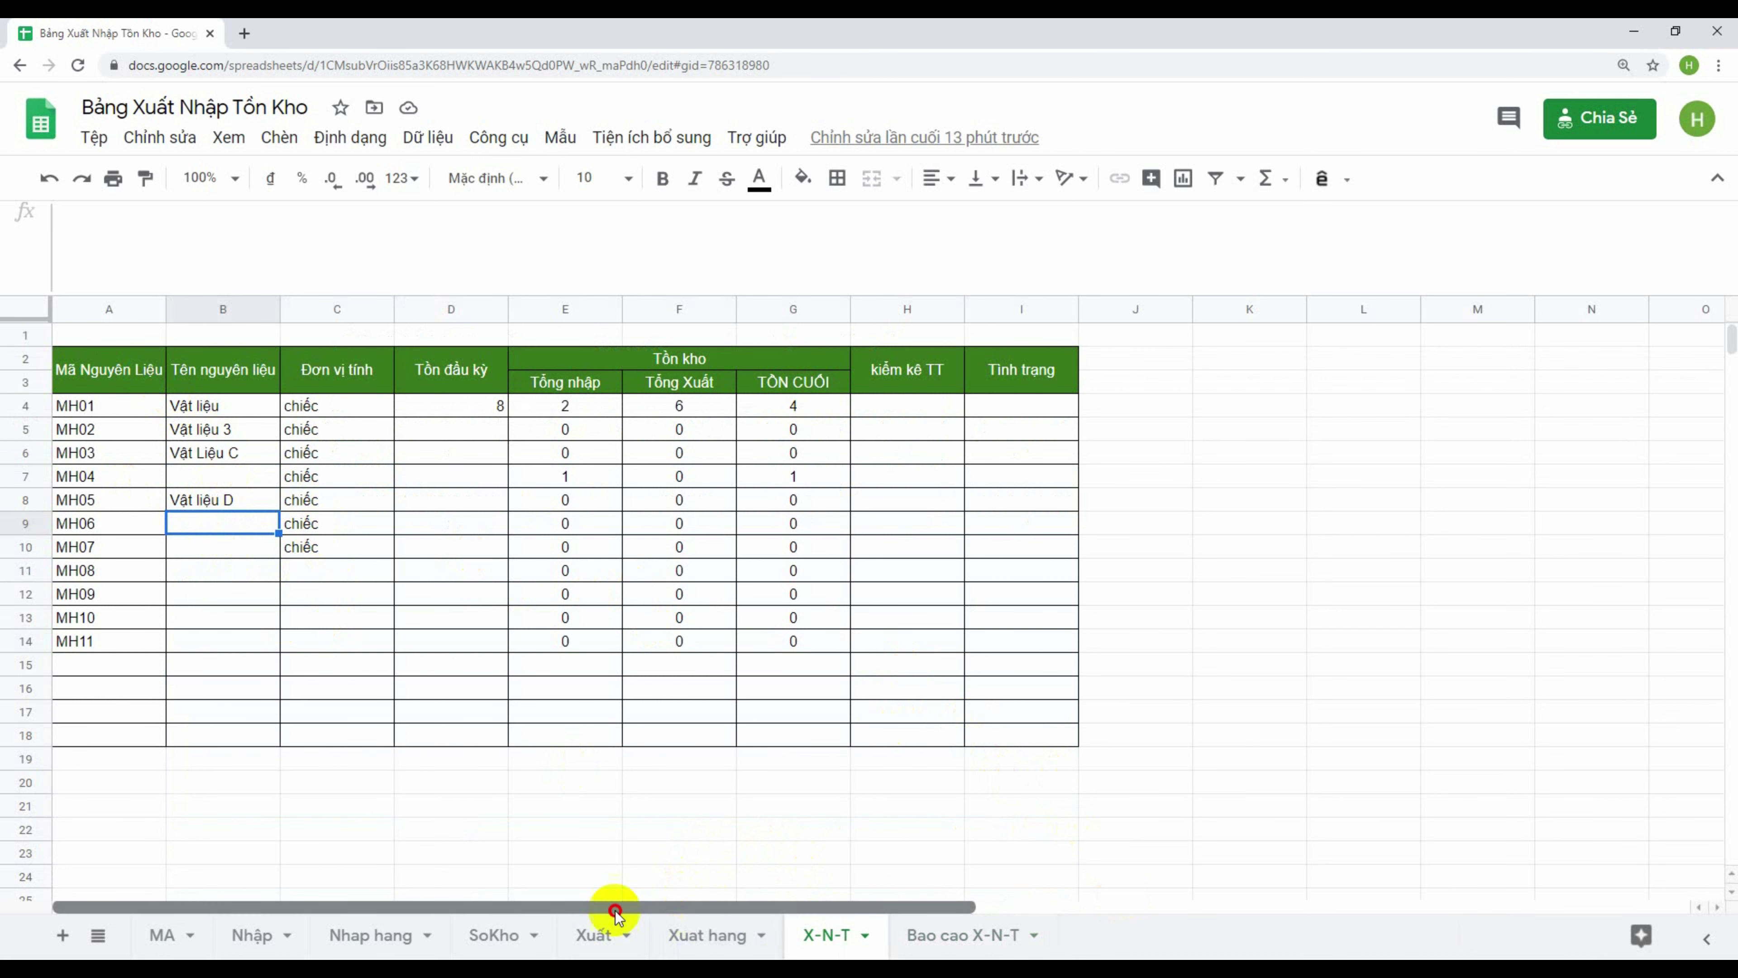
pyautogui.click(506, 937)
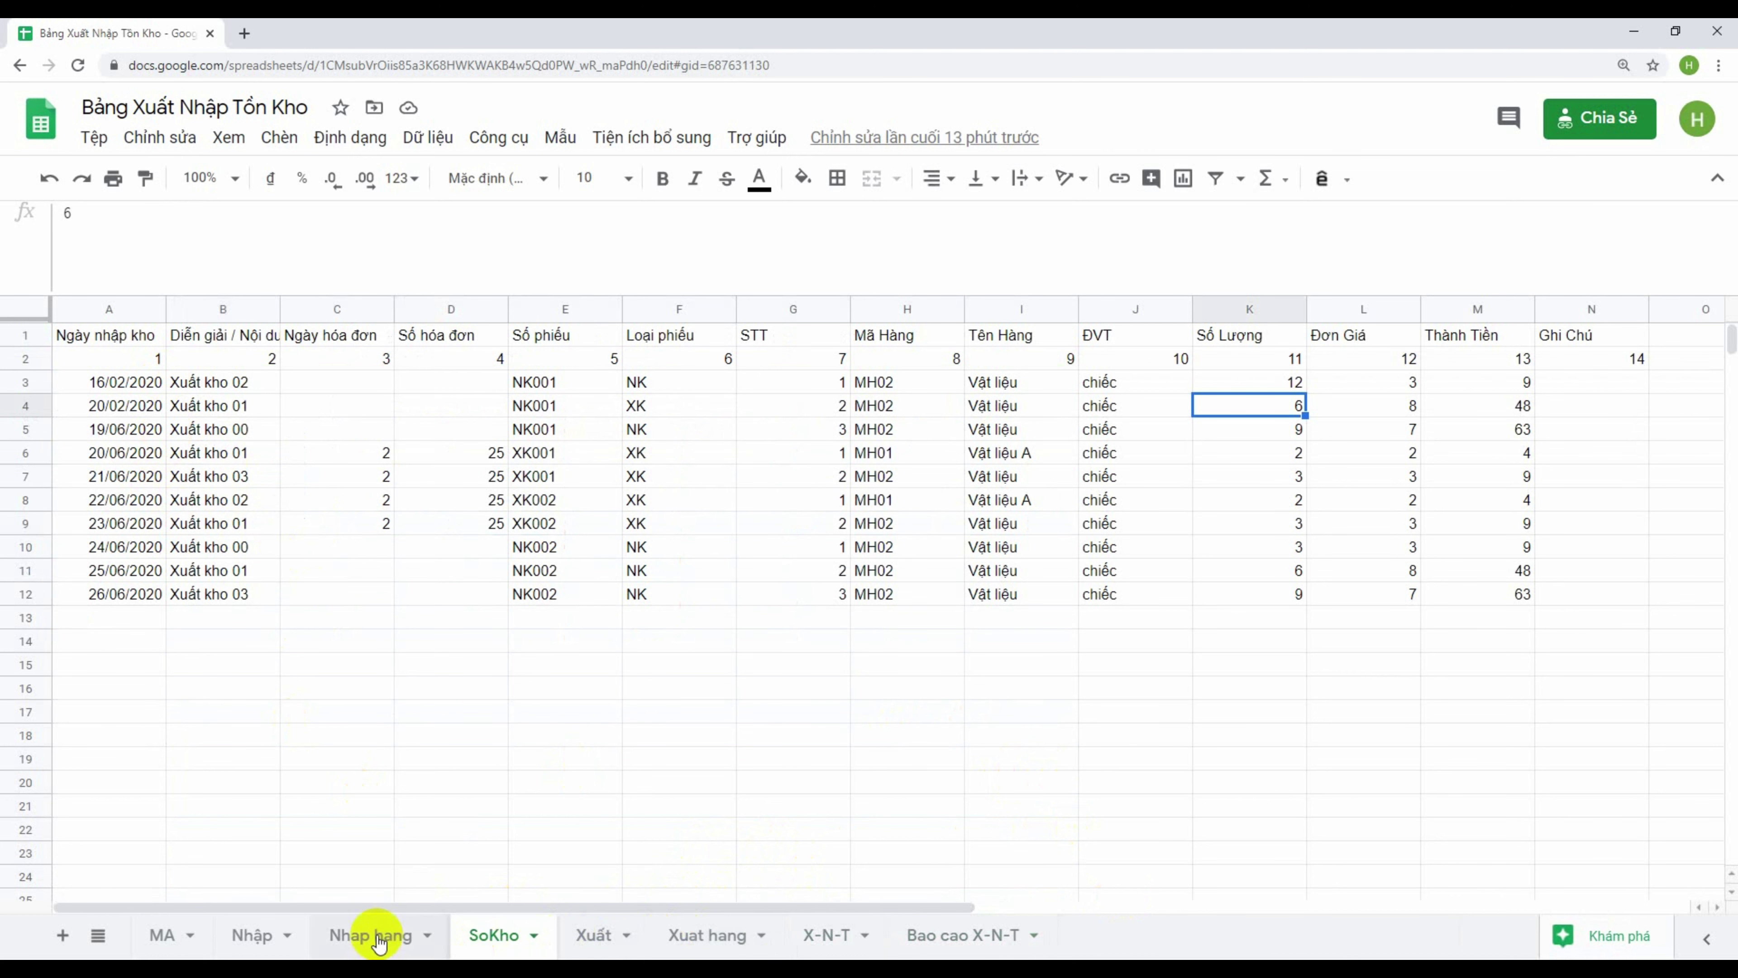
pyautogui.click(249, 936)
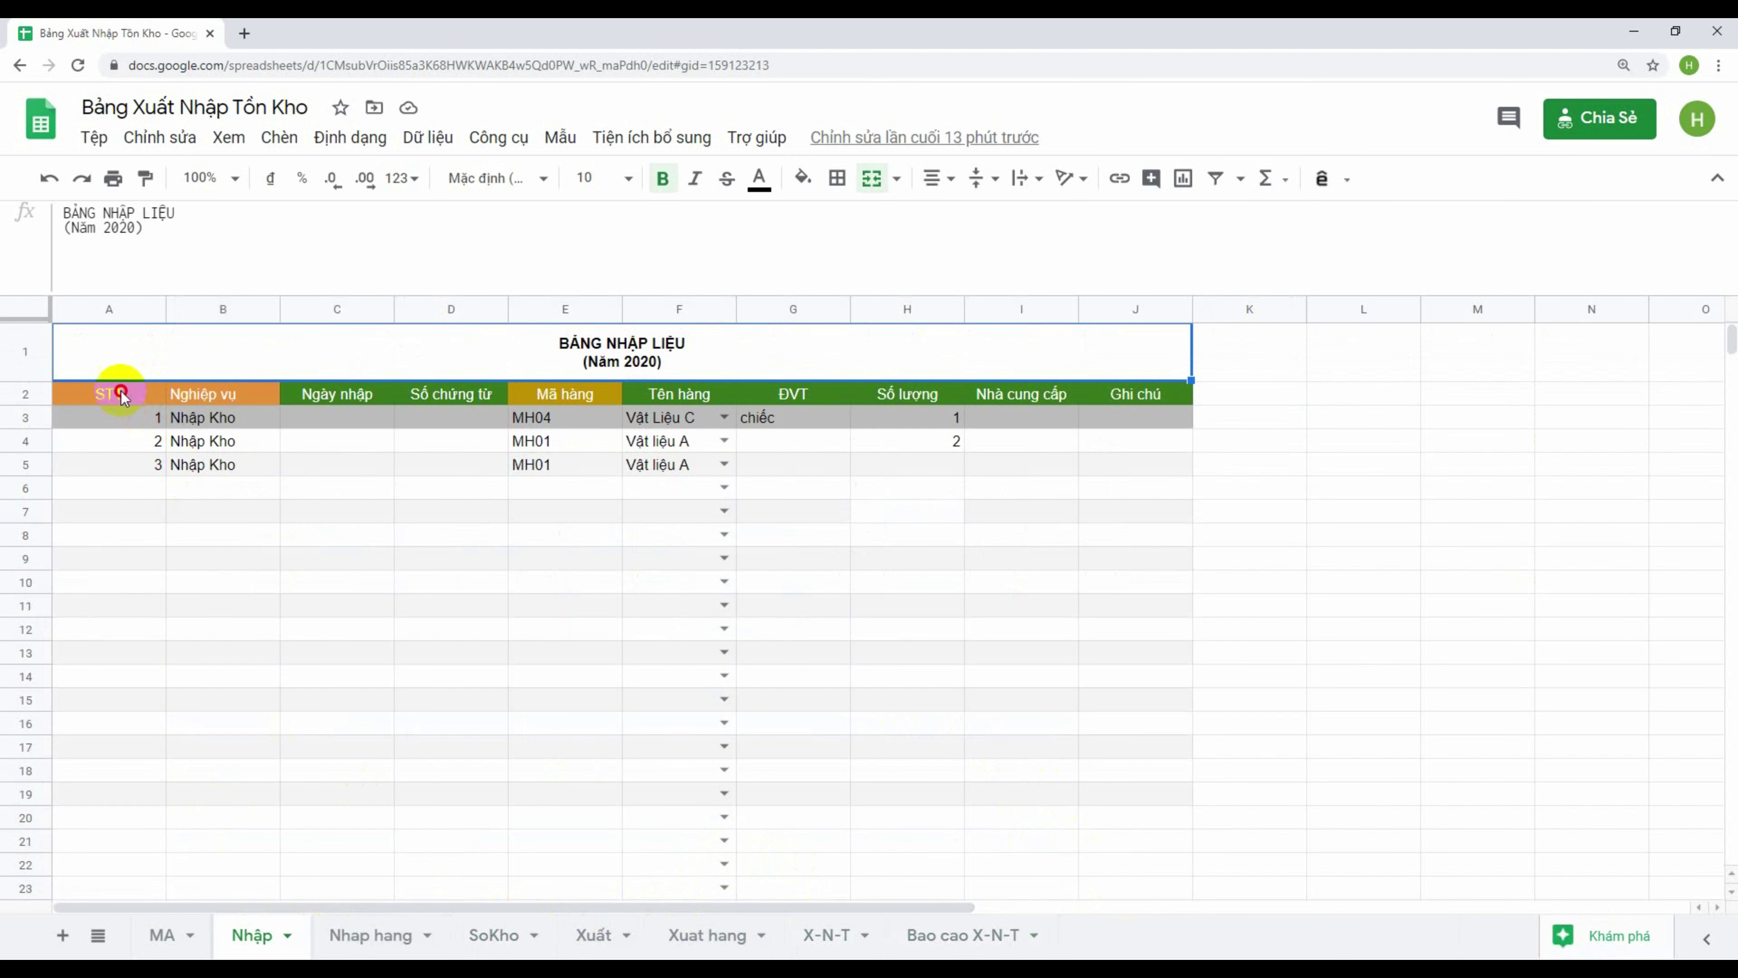
# Copy the STT ARRAYFORMULA from the Nhập sheet's header cell
pyautogui.click(115, 393)
pyautogui.moveTo(493, 214); pyautogui.dragTo(32, 192)
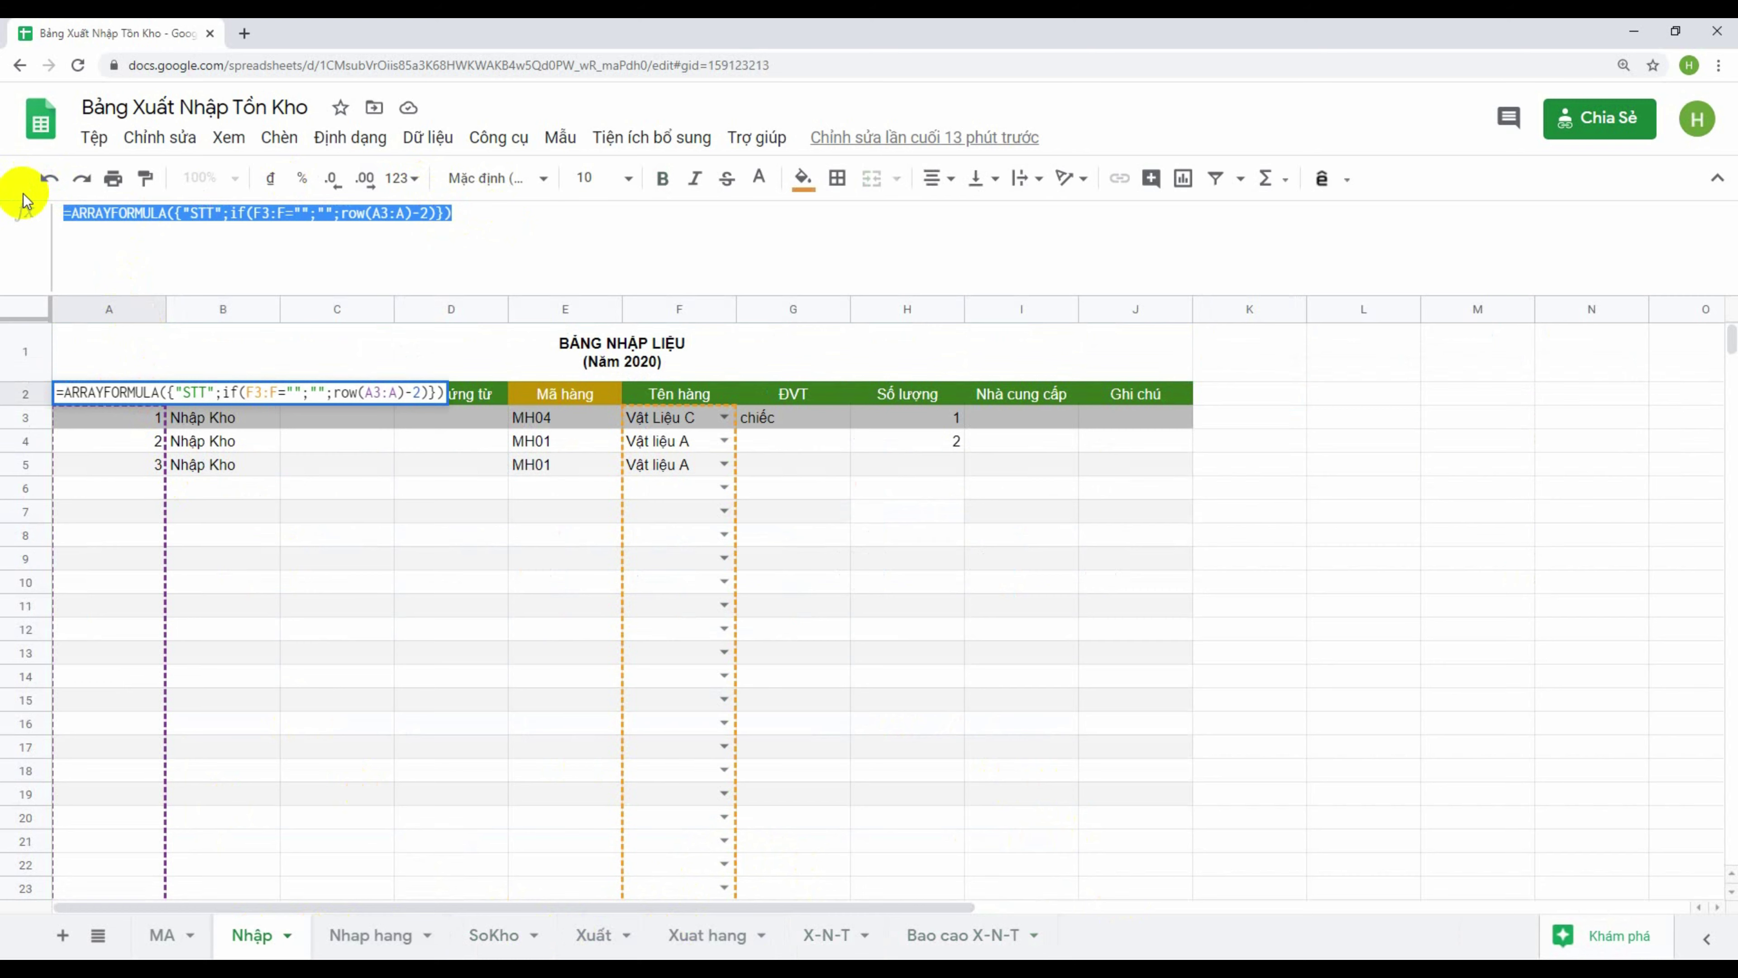
pyautogui.hotkey('ctrl', 'v')
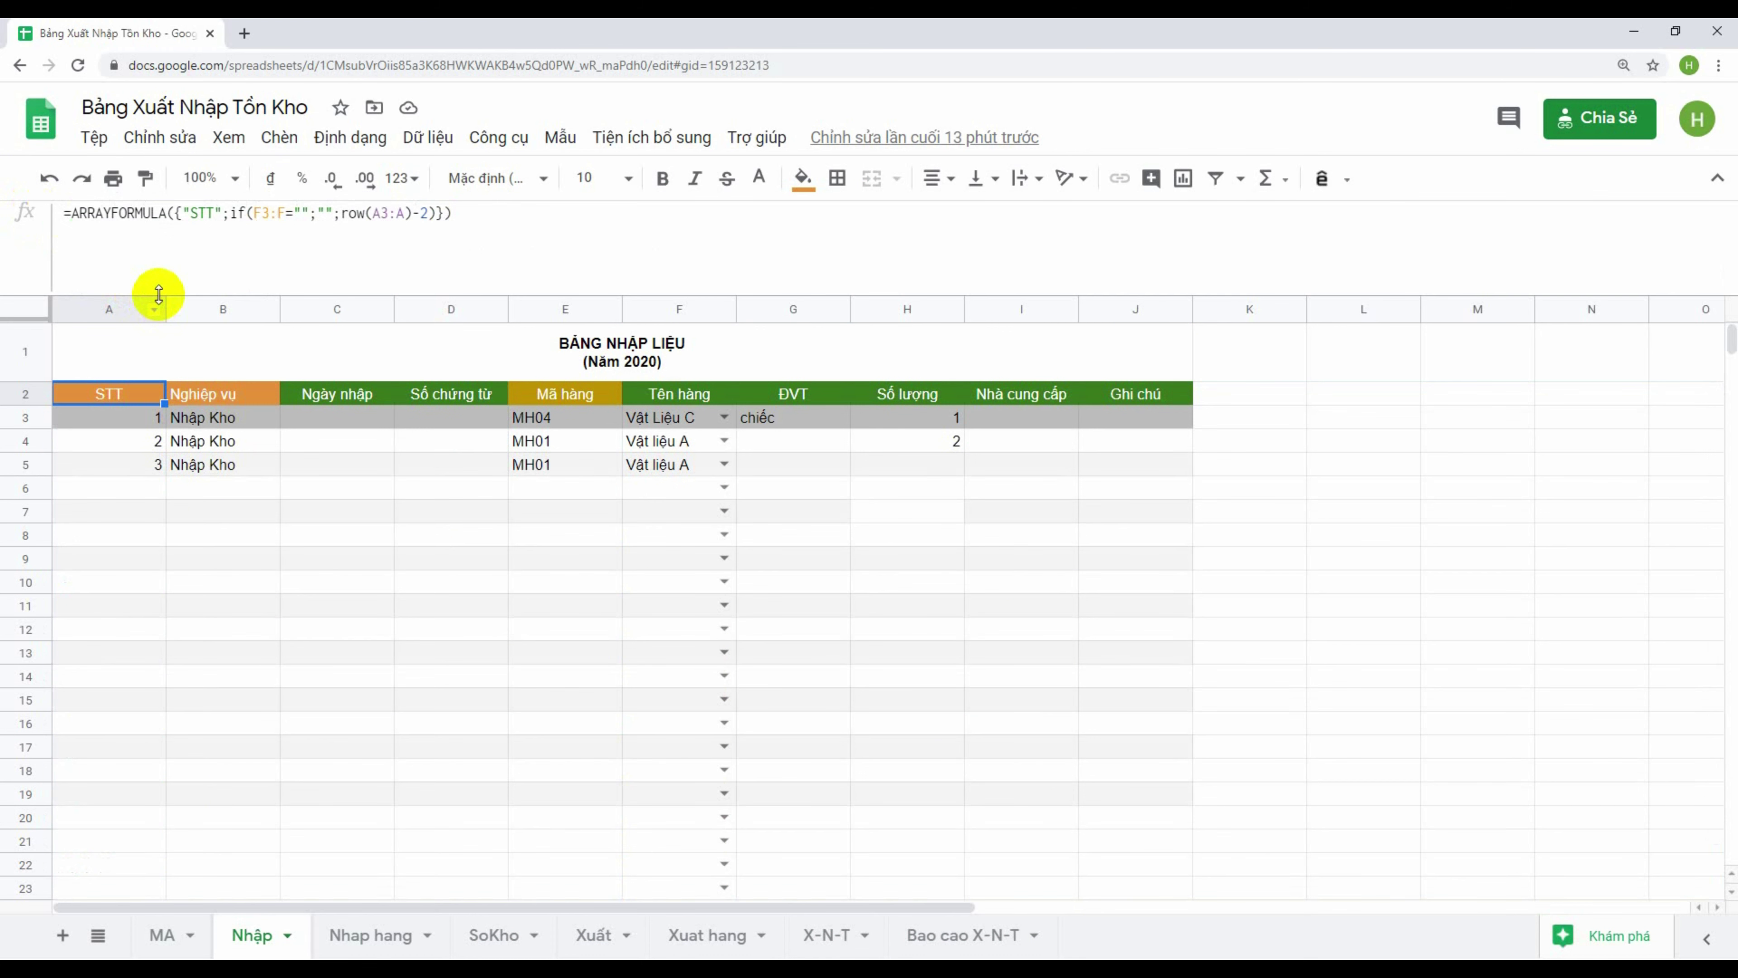
pyautogui.click(158, 555)
pyautogui.moveTo(223, 478)
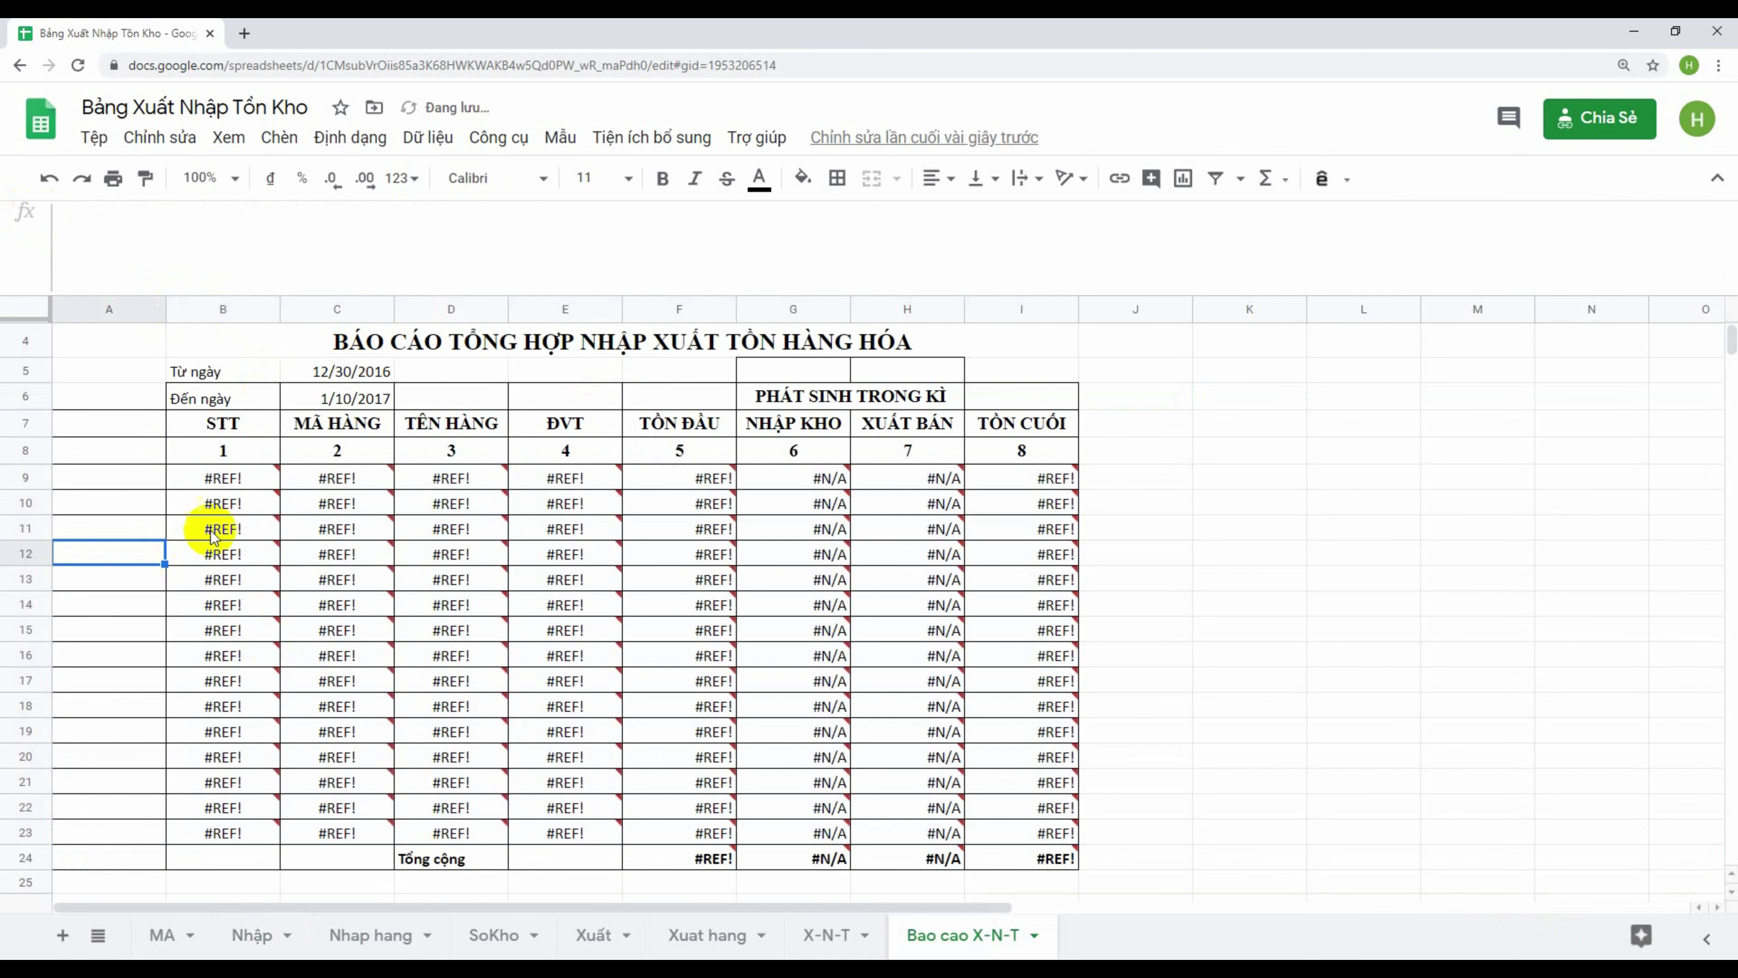
pyautogui.moveTo(262, 486); pyautogui.dragTo(1034, 840)
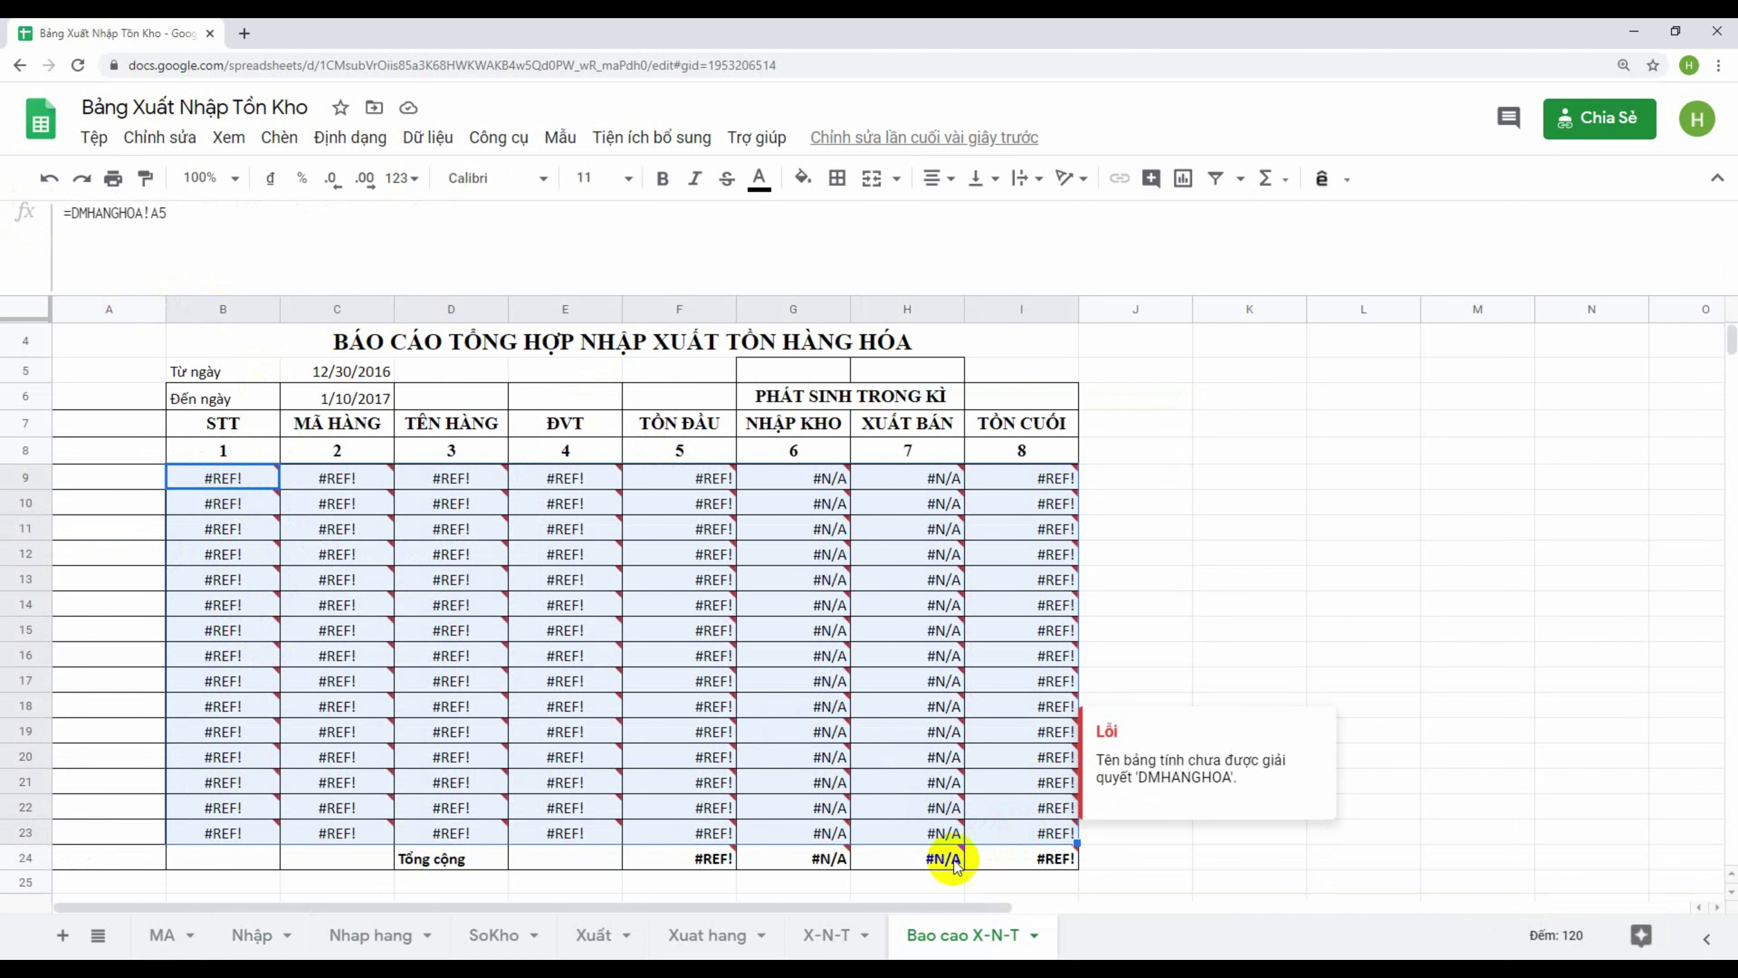
pyautogui.moveTo(473, 213); pyautogui.dragTo(41, 213)
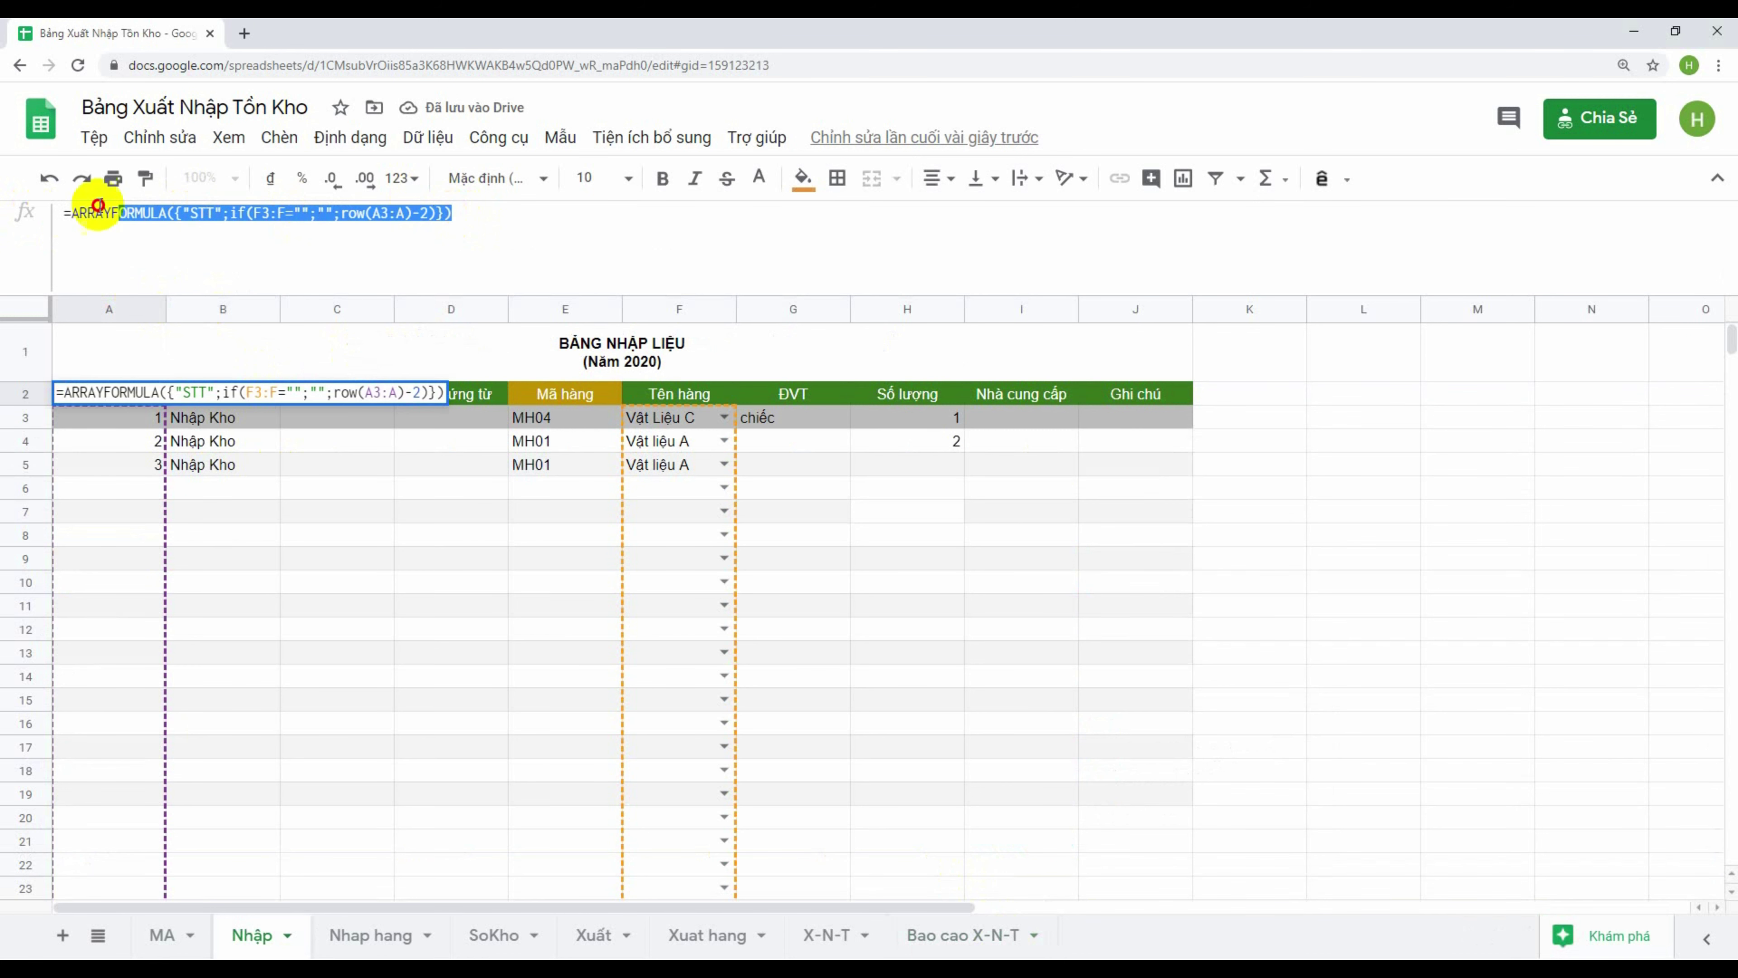
pyautogui.press('Escape')
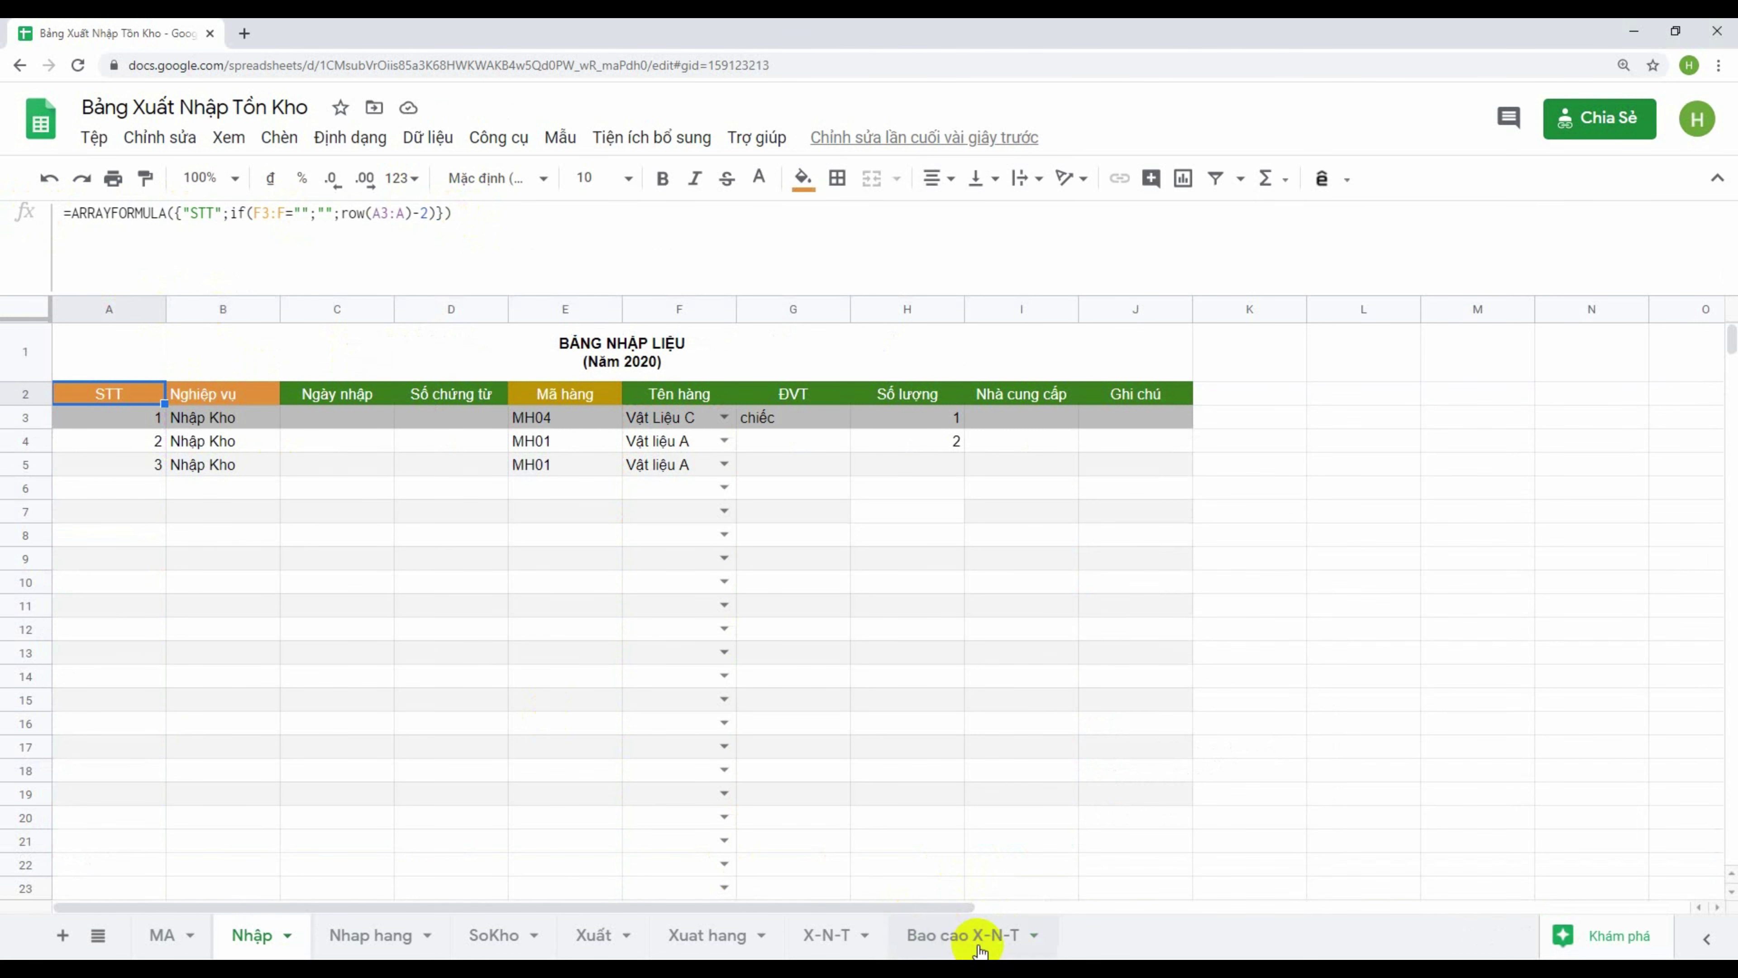
# Replace the report's B7 header with the copied STT numbering formula
pyautogui.click(978, 935)
pyautogui.click(202, 416)
pyautogui.click(136, 213)
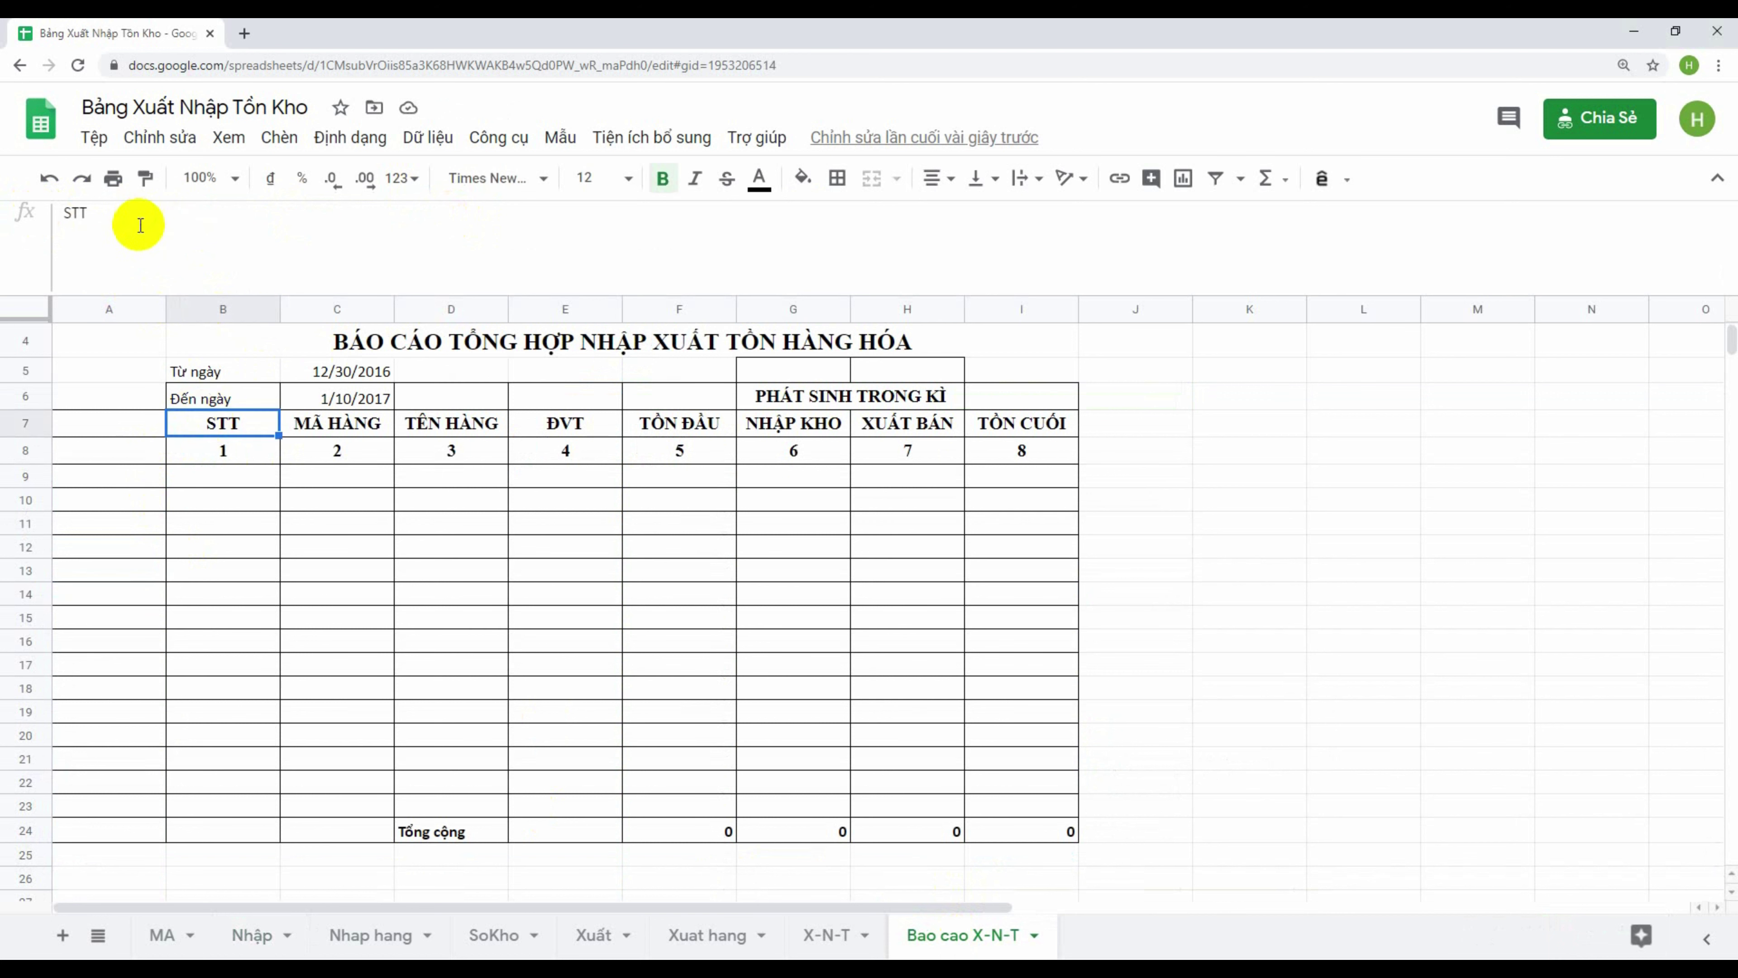
pyautogui.hotkey('ctrl', 'a')
pyautogui.write('=ARRAYFORMULA({"STT";if(F3:F="";"";row(A3:A)-2)})')
pyautogui.press('Return')
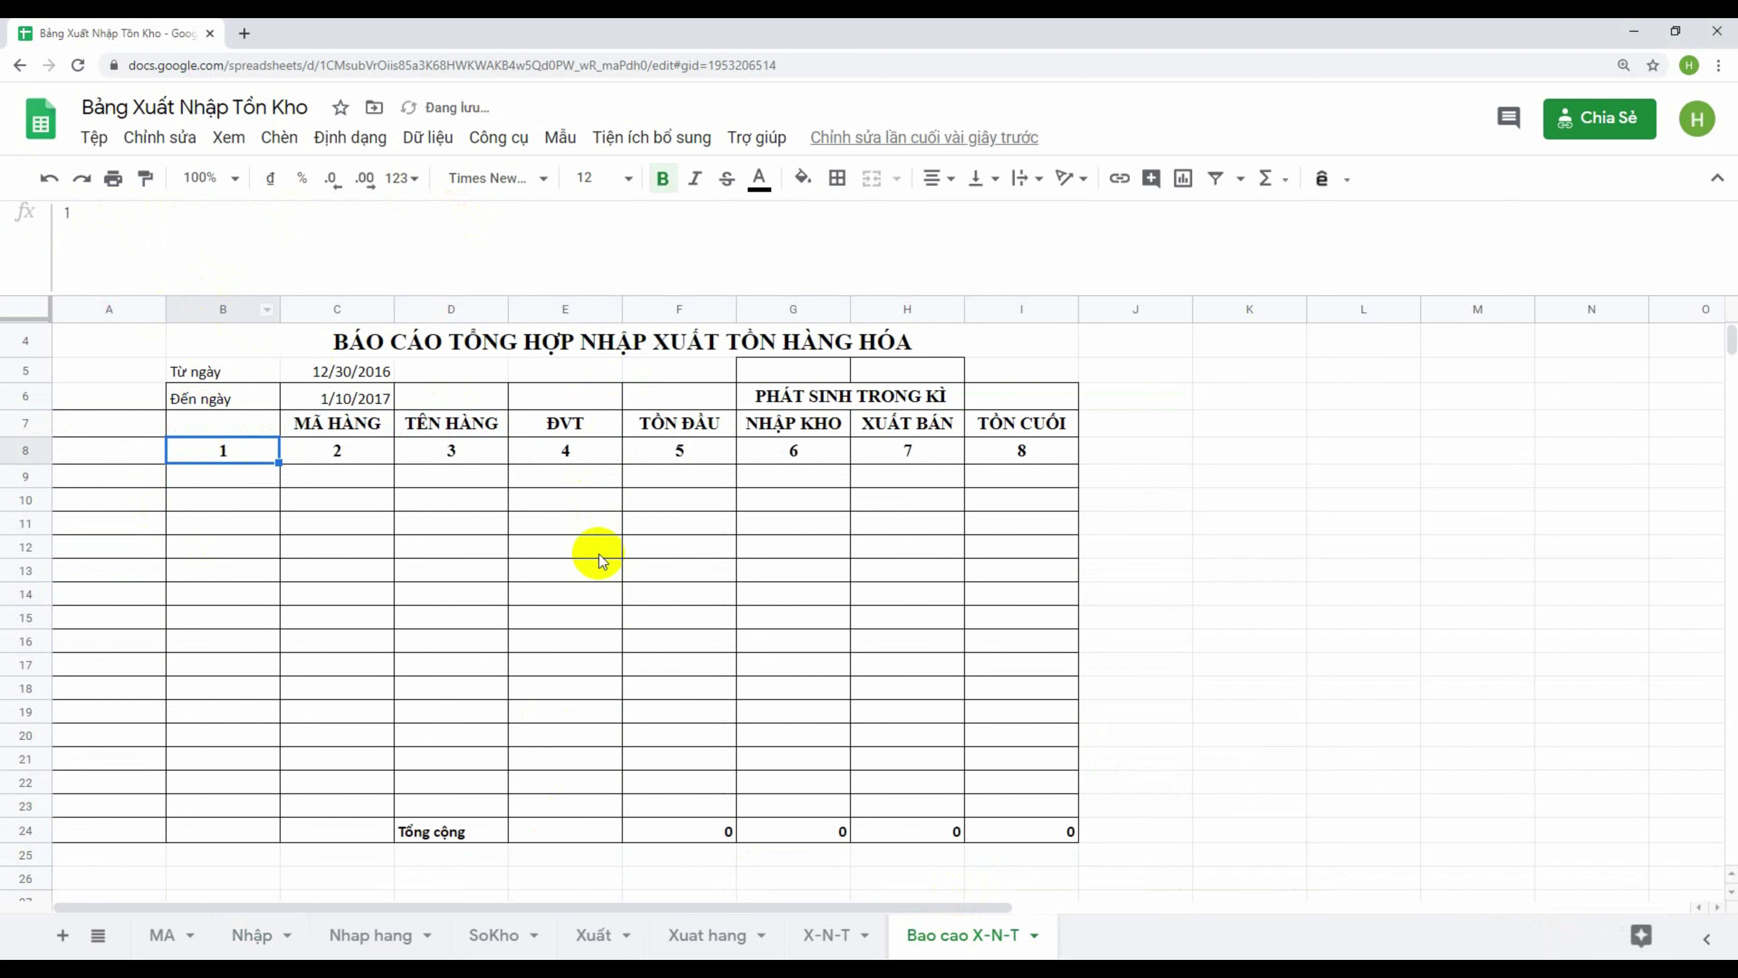
pyautogui.click(410, 712)
pyautogui.click(105, 423)
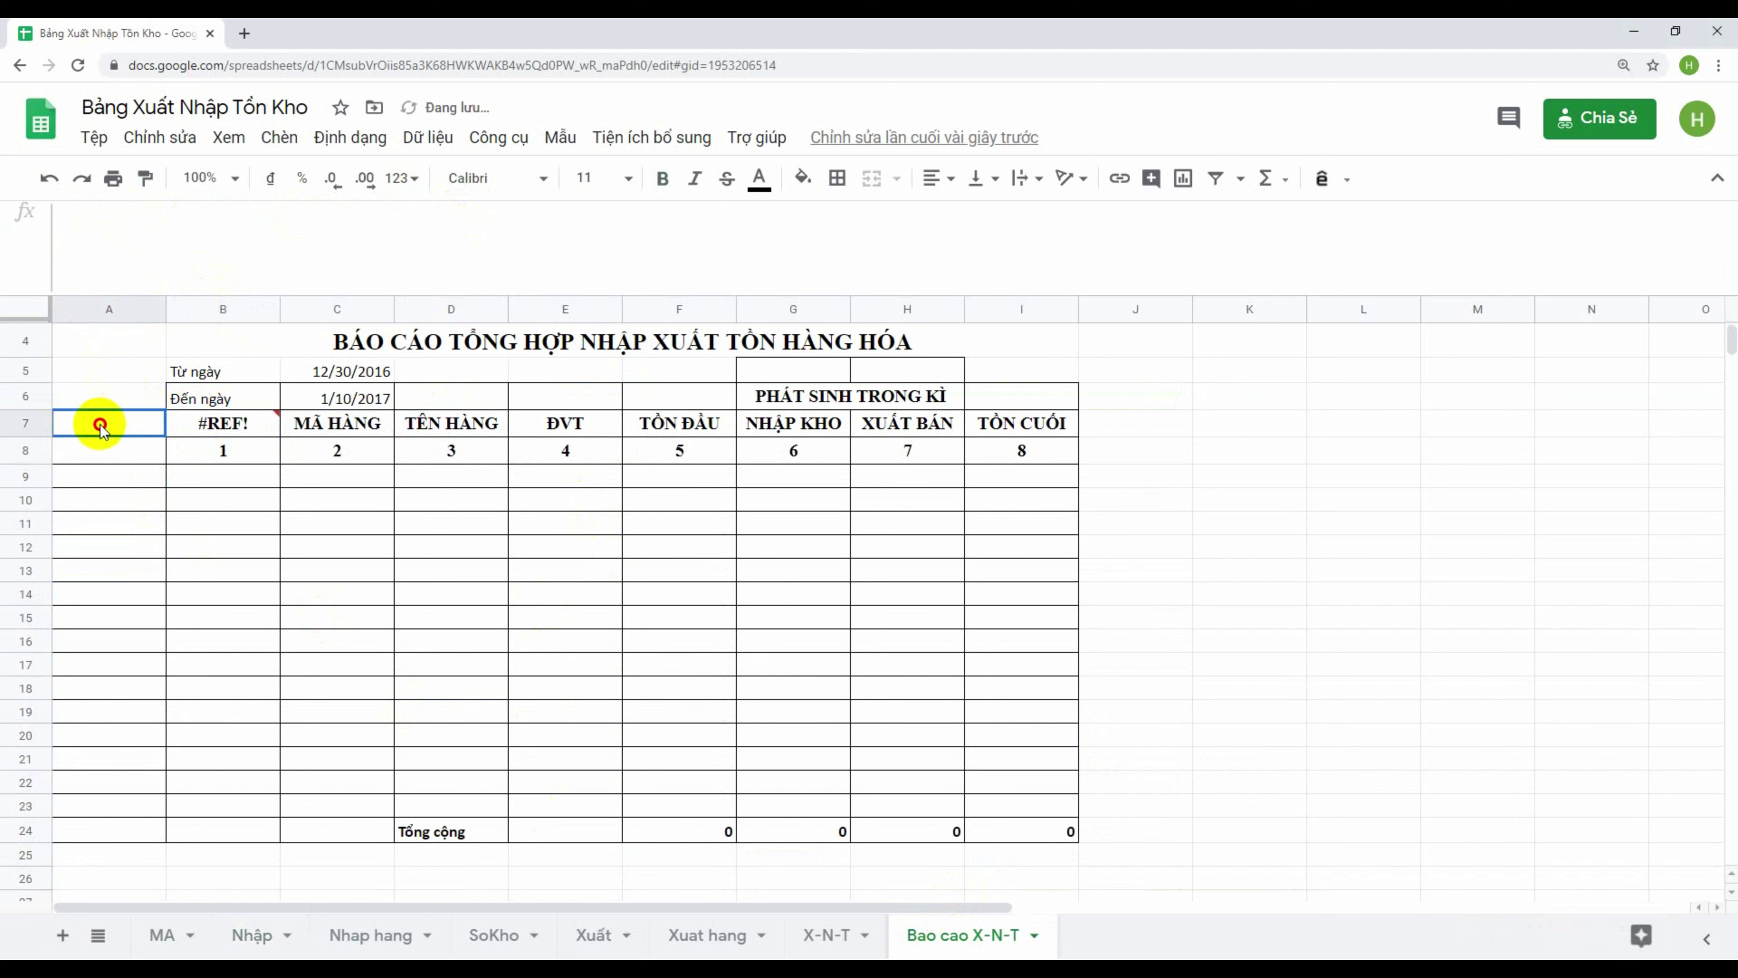
# Delete the empty column A so the report starts in column A
pyautogui.click(113, 307)
pyautogui.rightClick(113, 307)
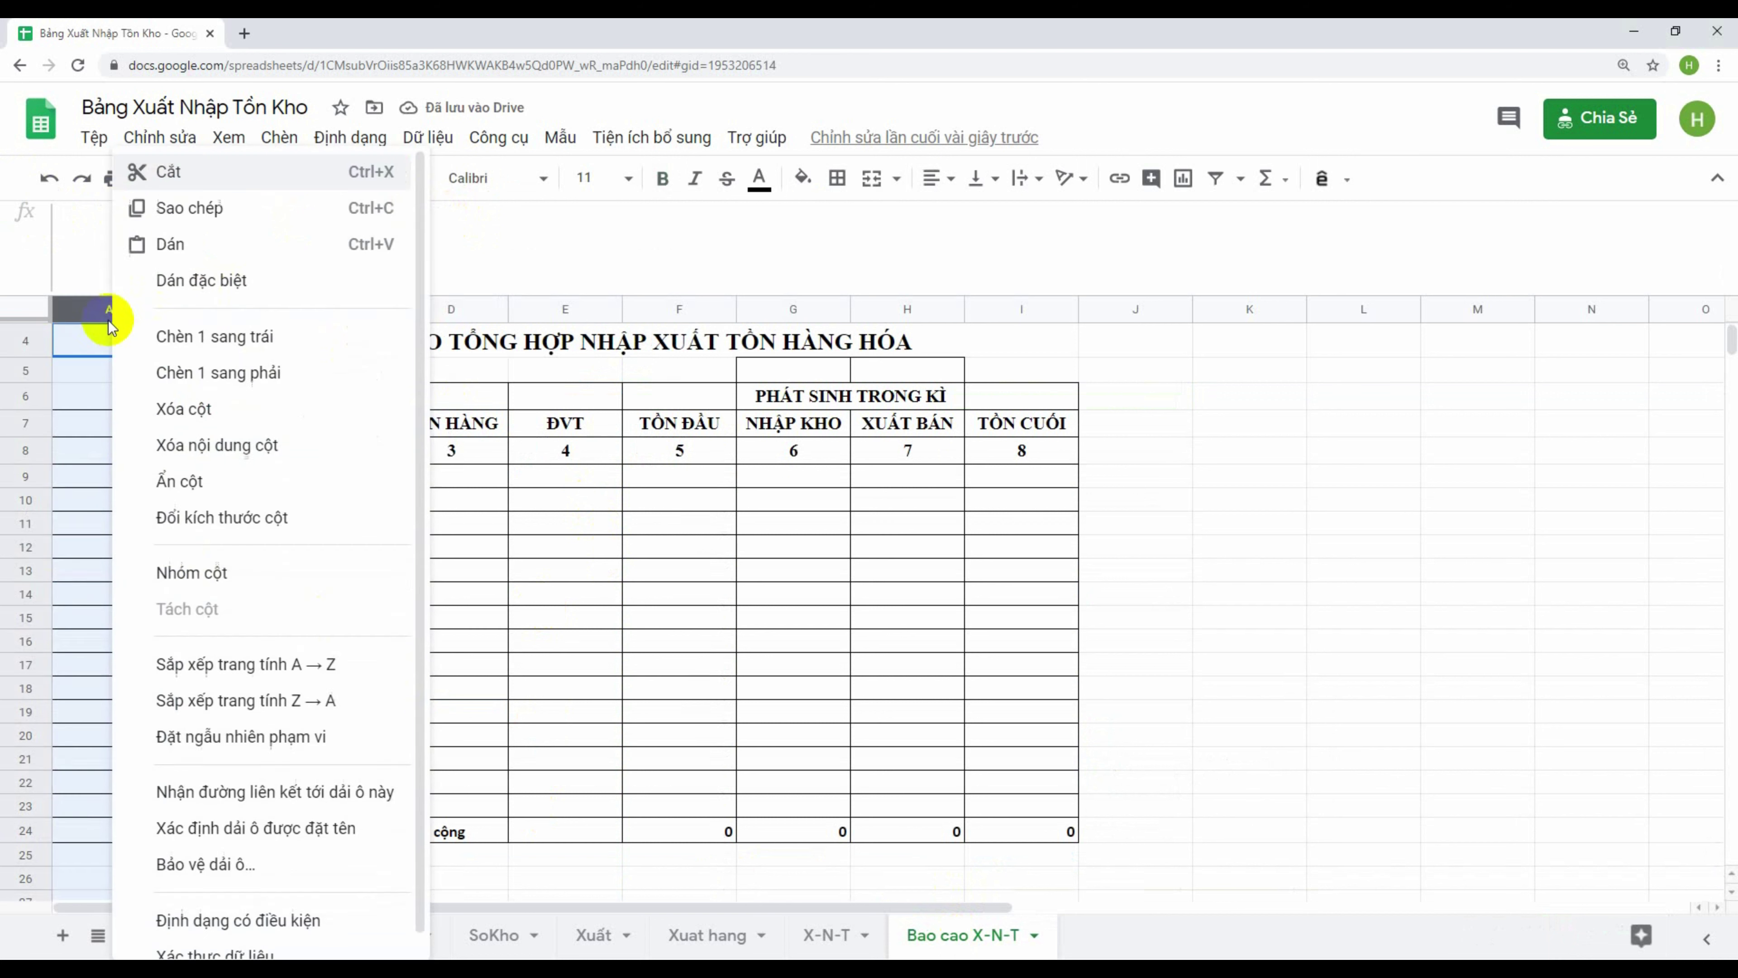
pyautogui.click(209, 445)
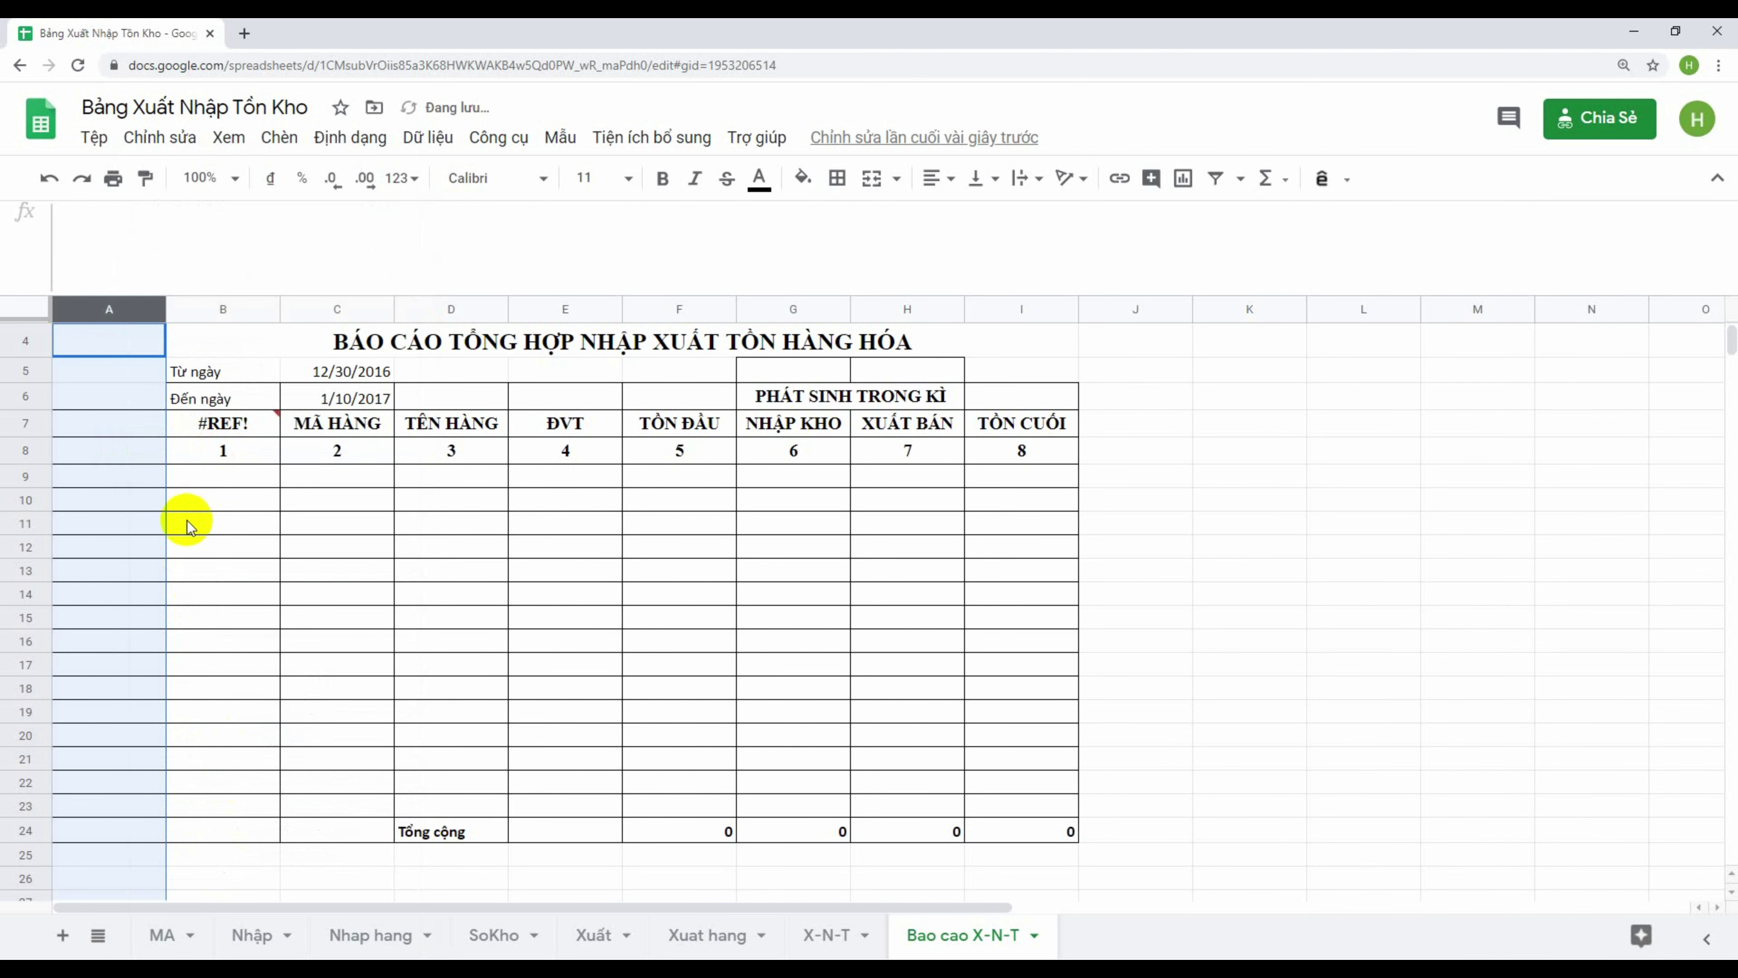
pyautogui.rightClick(96, 307)
pyautogui.click(179, 409)
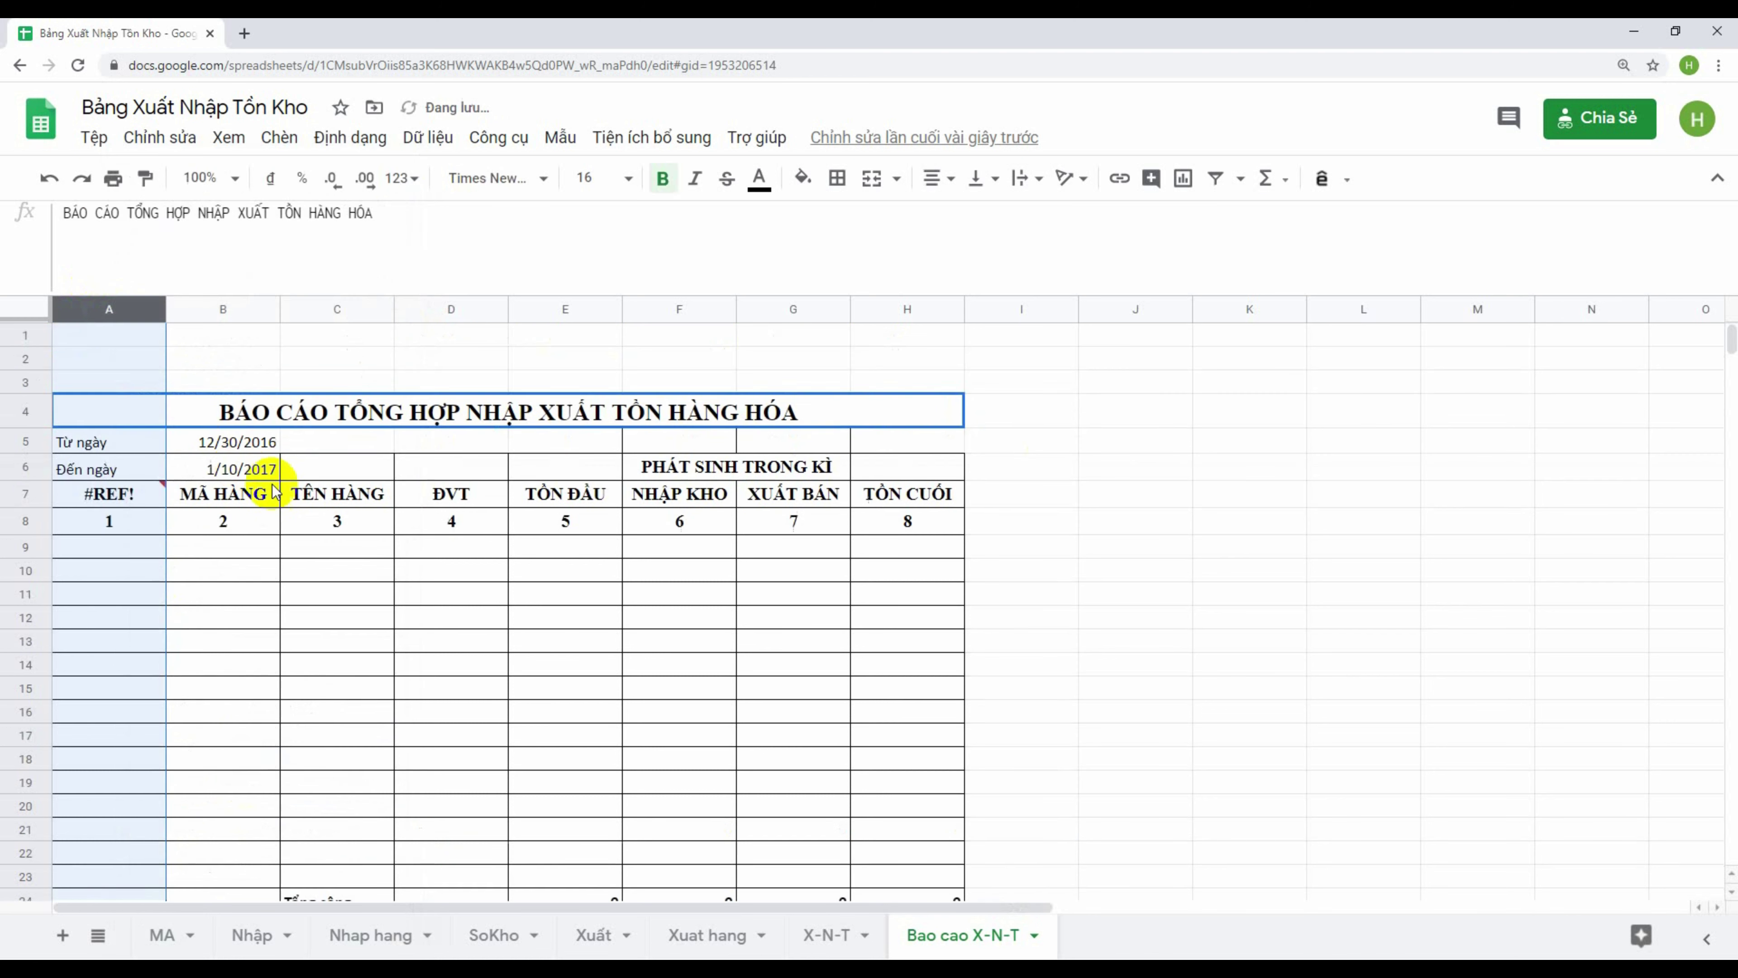
pyautogui.click(115, 493)
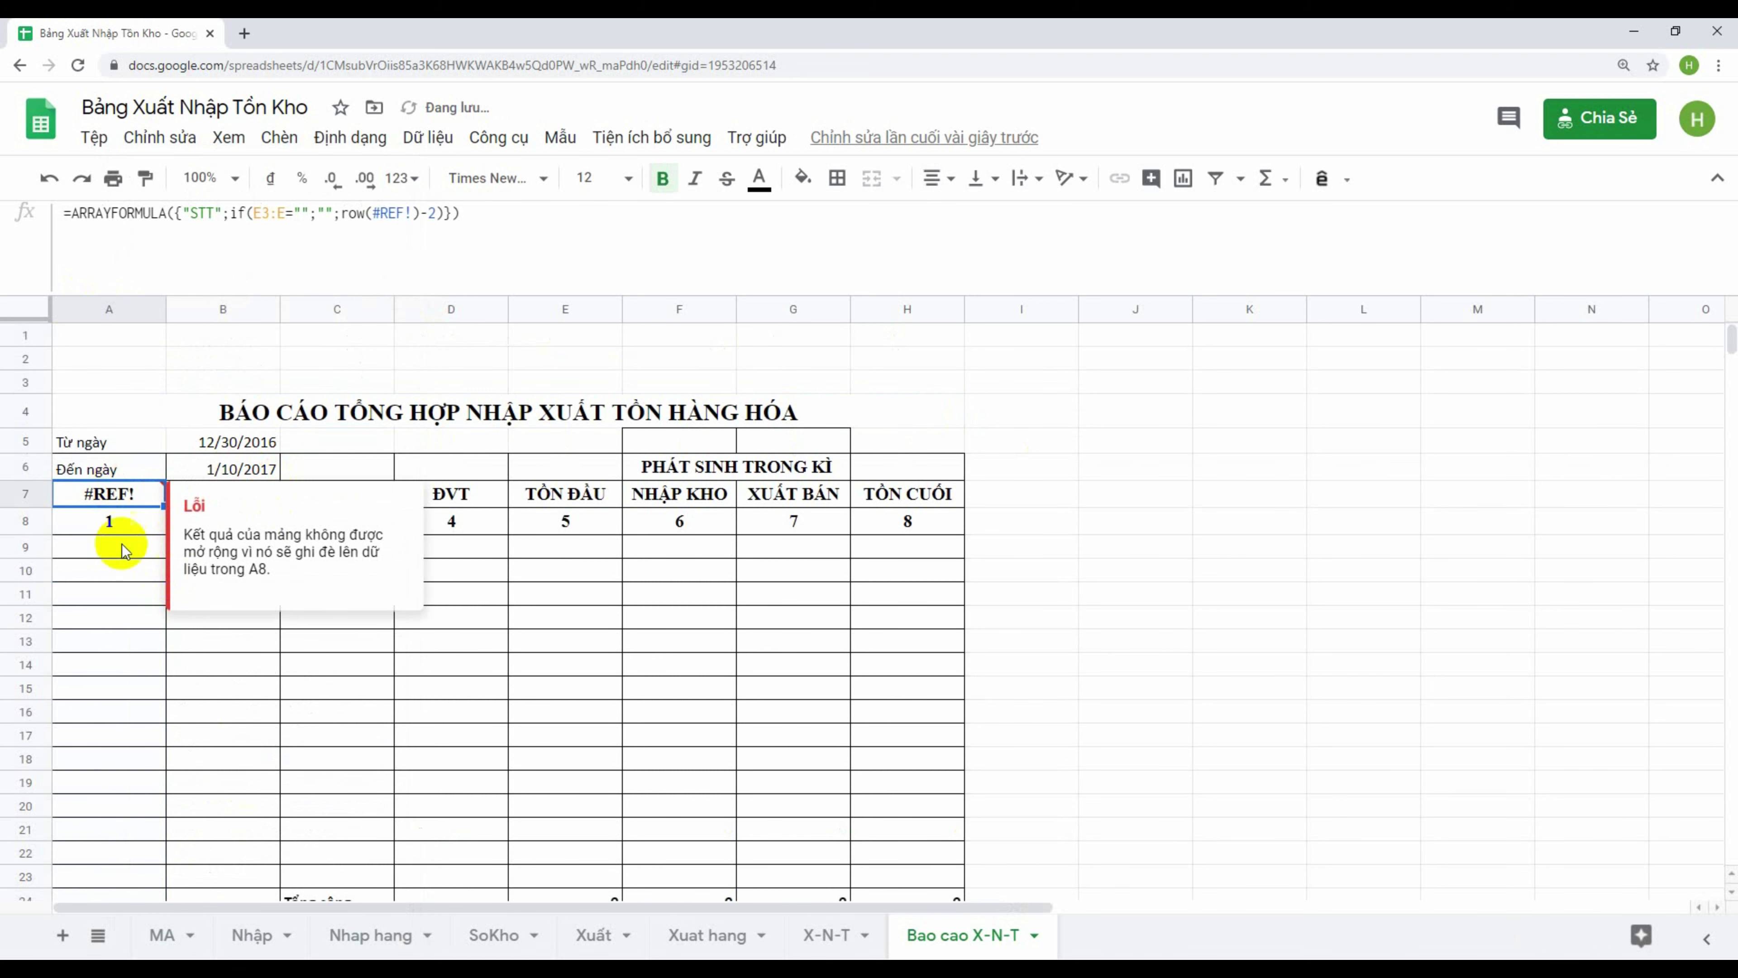
pyautogui.hotkey('ctrl', 'z')
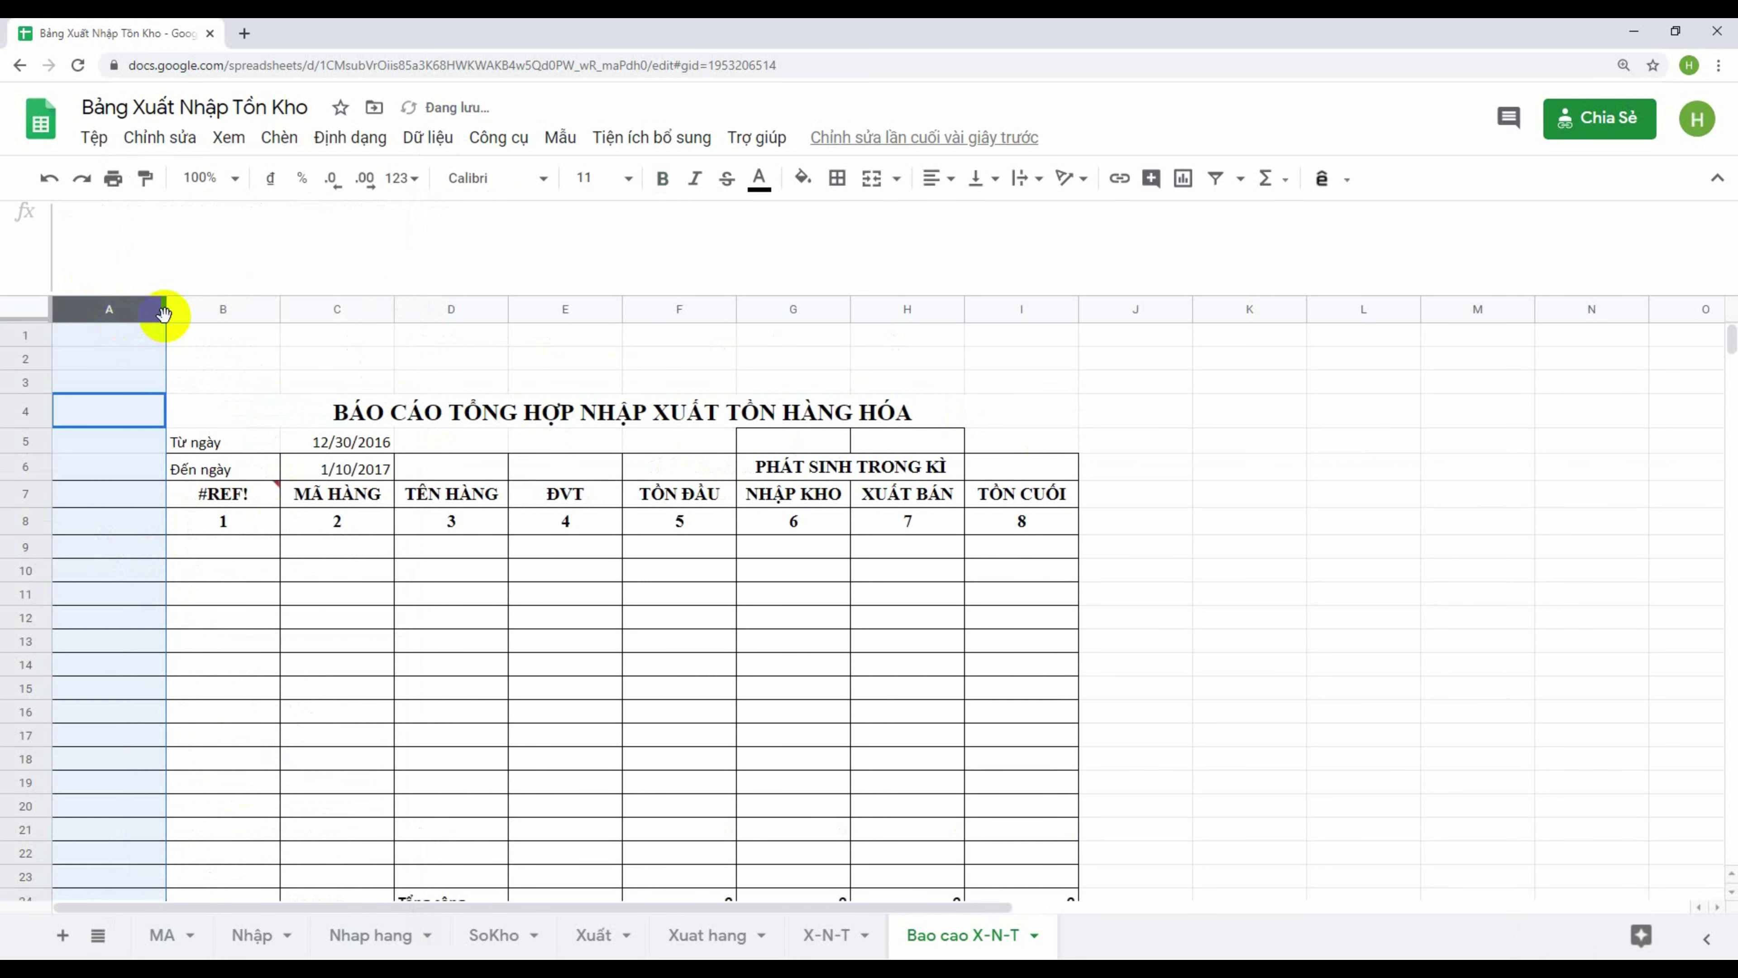
pyautogui.click(153, 311)
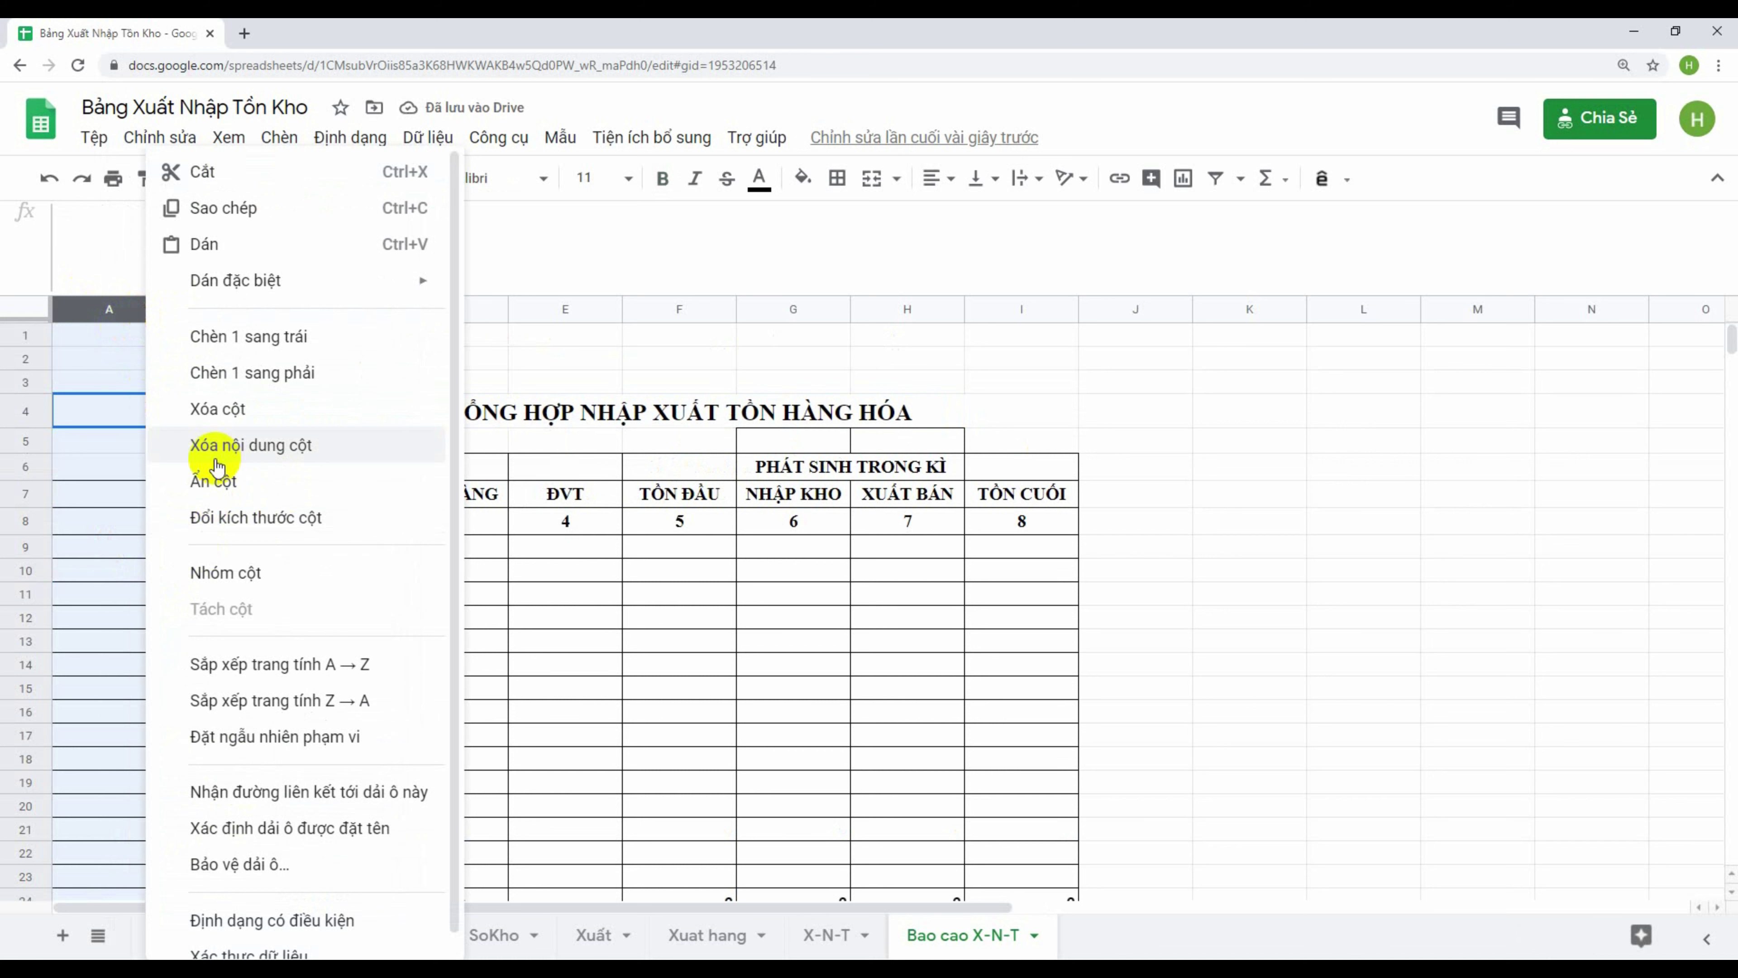
pyautogui.click(205, 400)
# Select row 8's column numbers 1–8 in the report
pyautogui.click(112, 439)
pyautogui.click(108, 470)
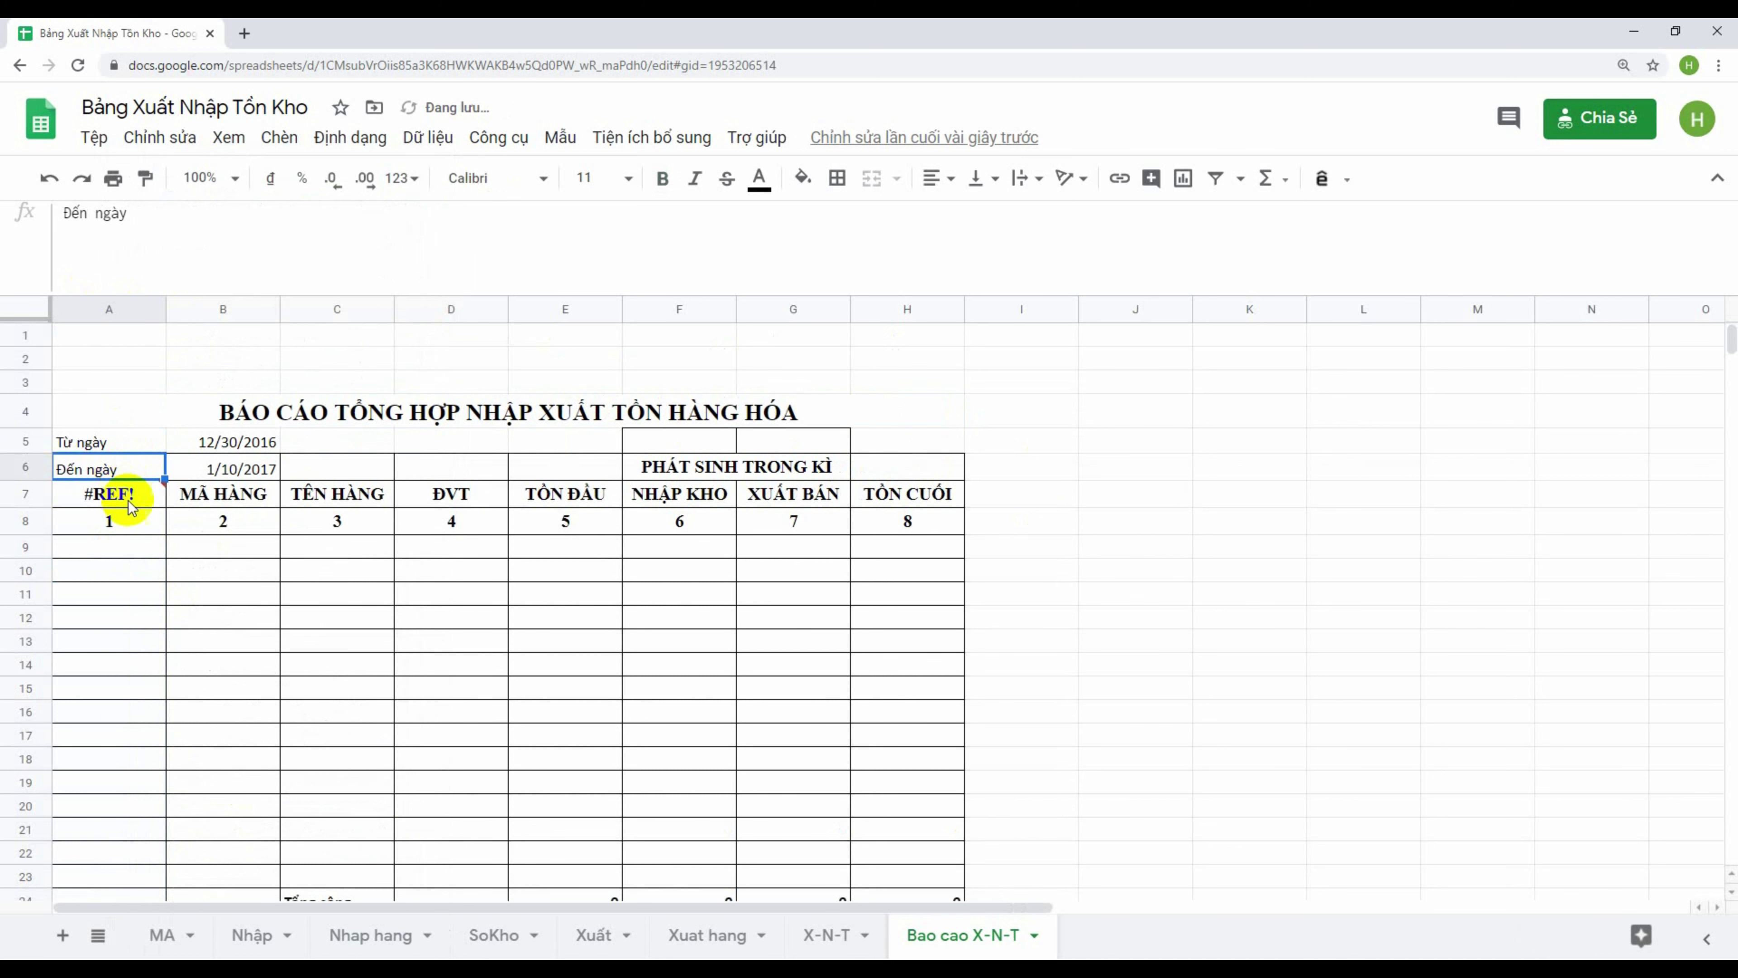
pyautogui.click(108, 494)
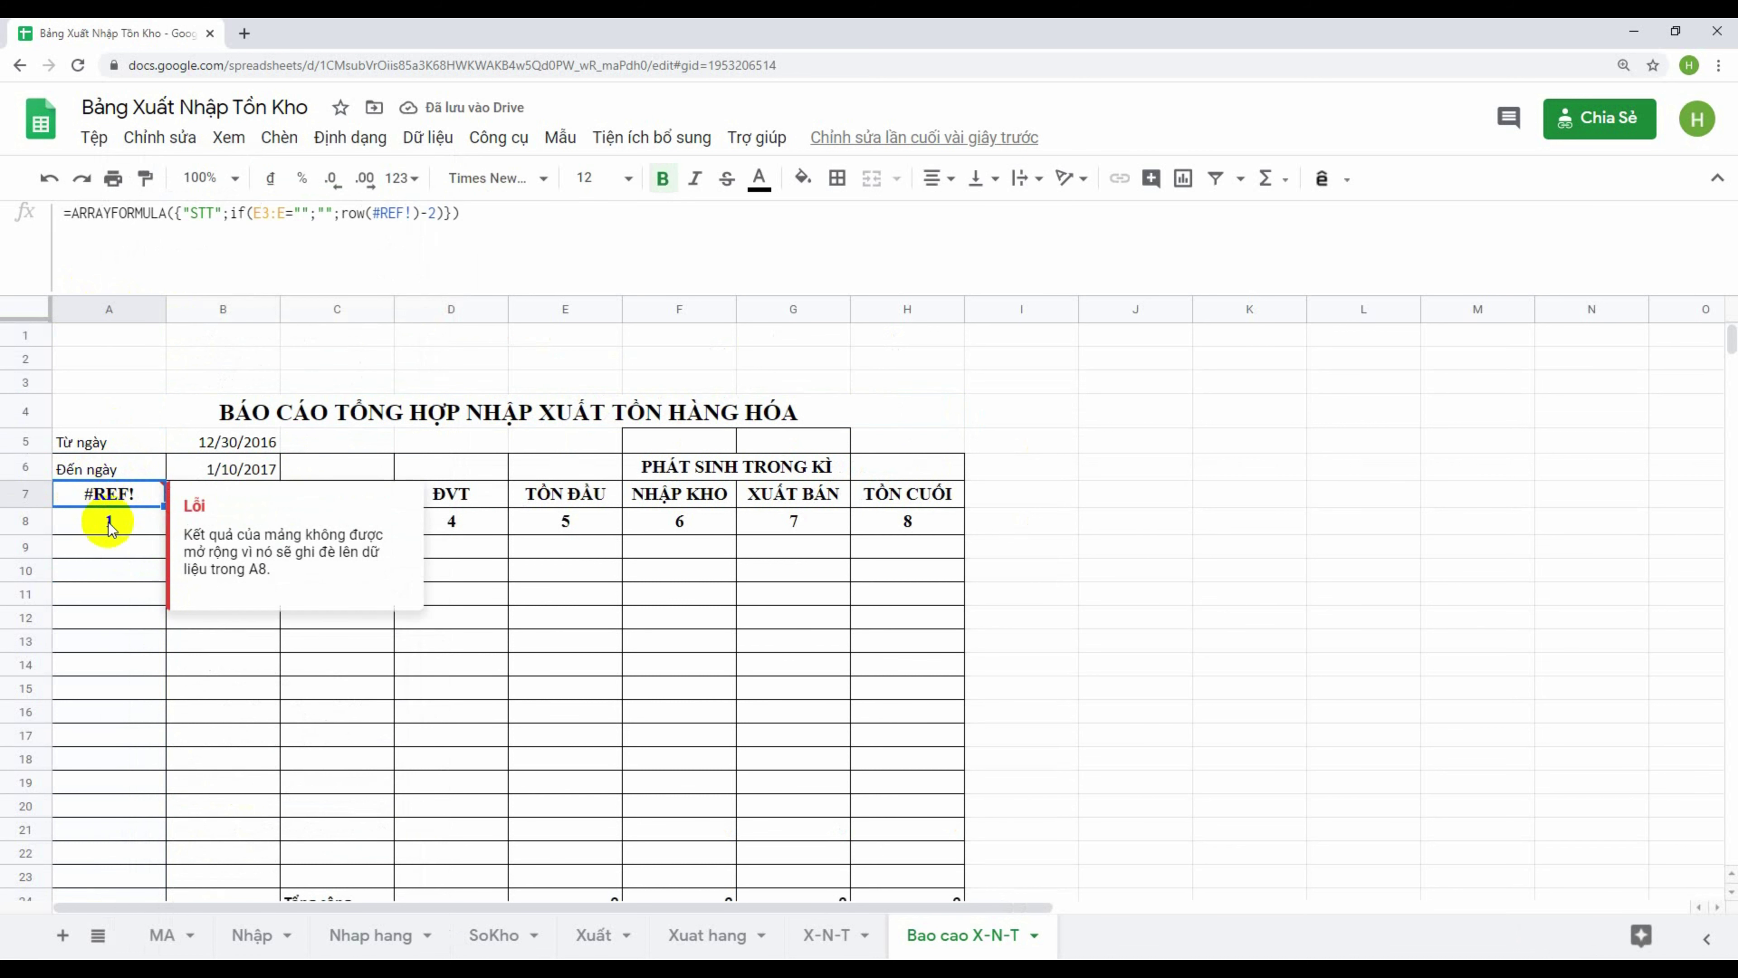
pyautogui.click(109, 523)
pyautogui.click(163, 609)
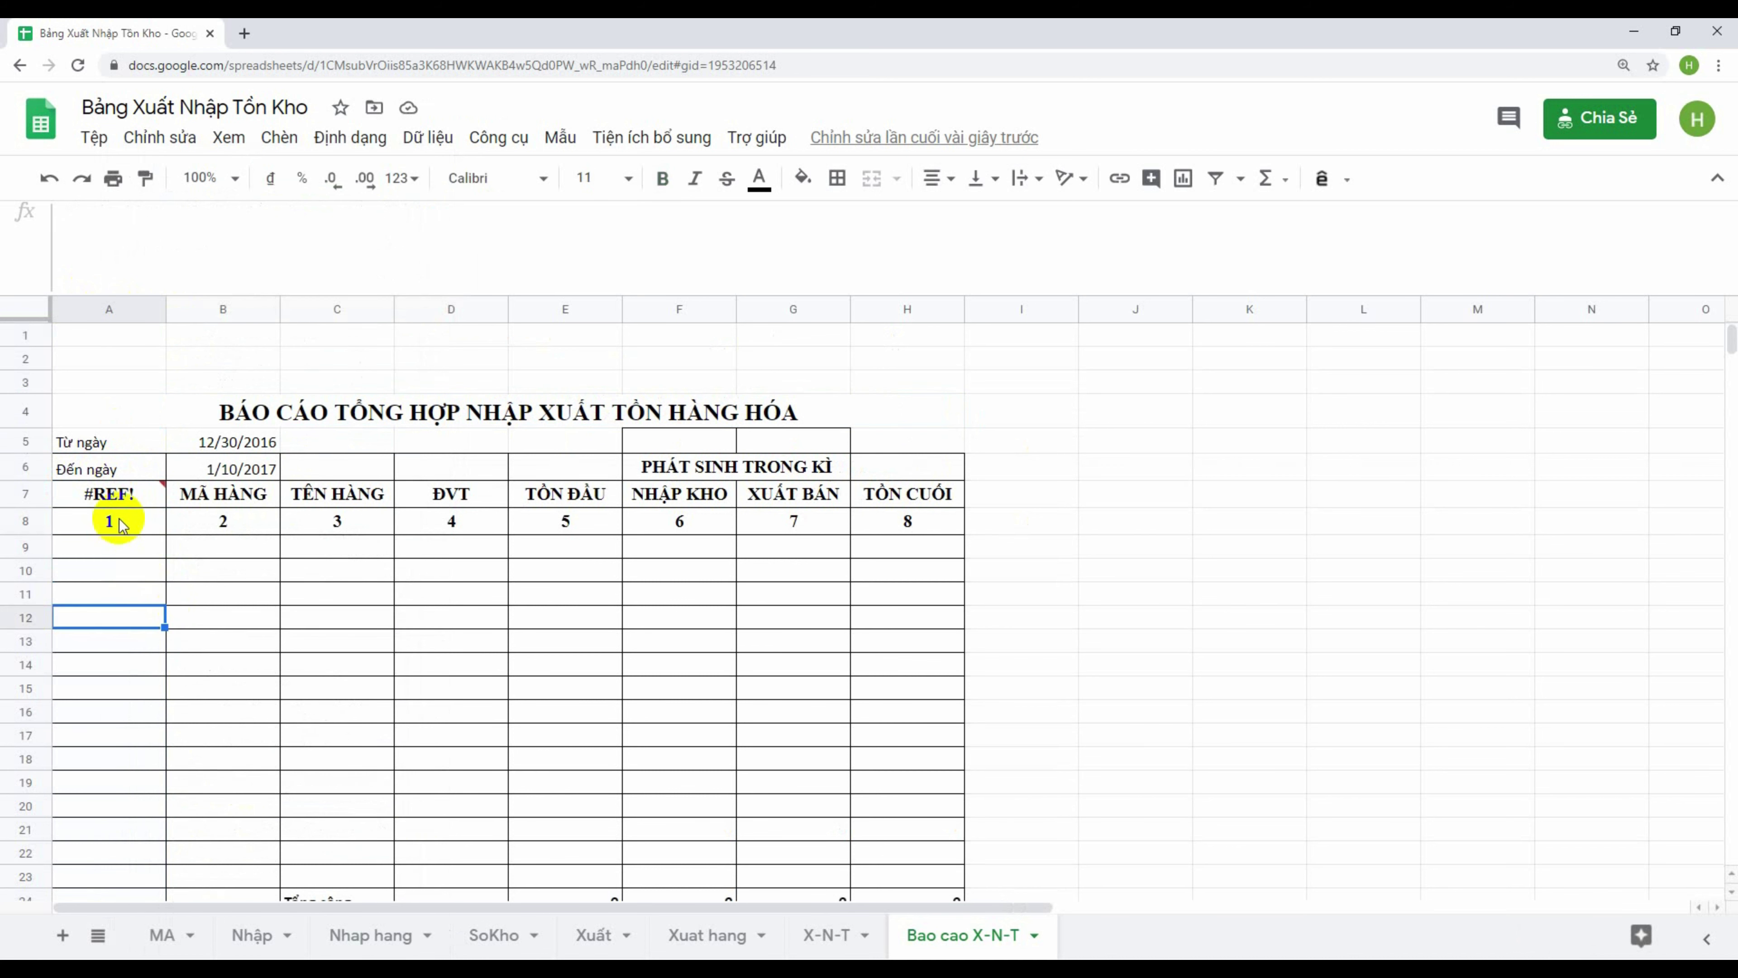
pyautogui.moveTo(113, 523); pyautogui.dragTo(1037, 630)
# Clear the row 8 column numbers and inspect A7's #REF! formula
pyautogui.press('Delete')
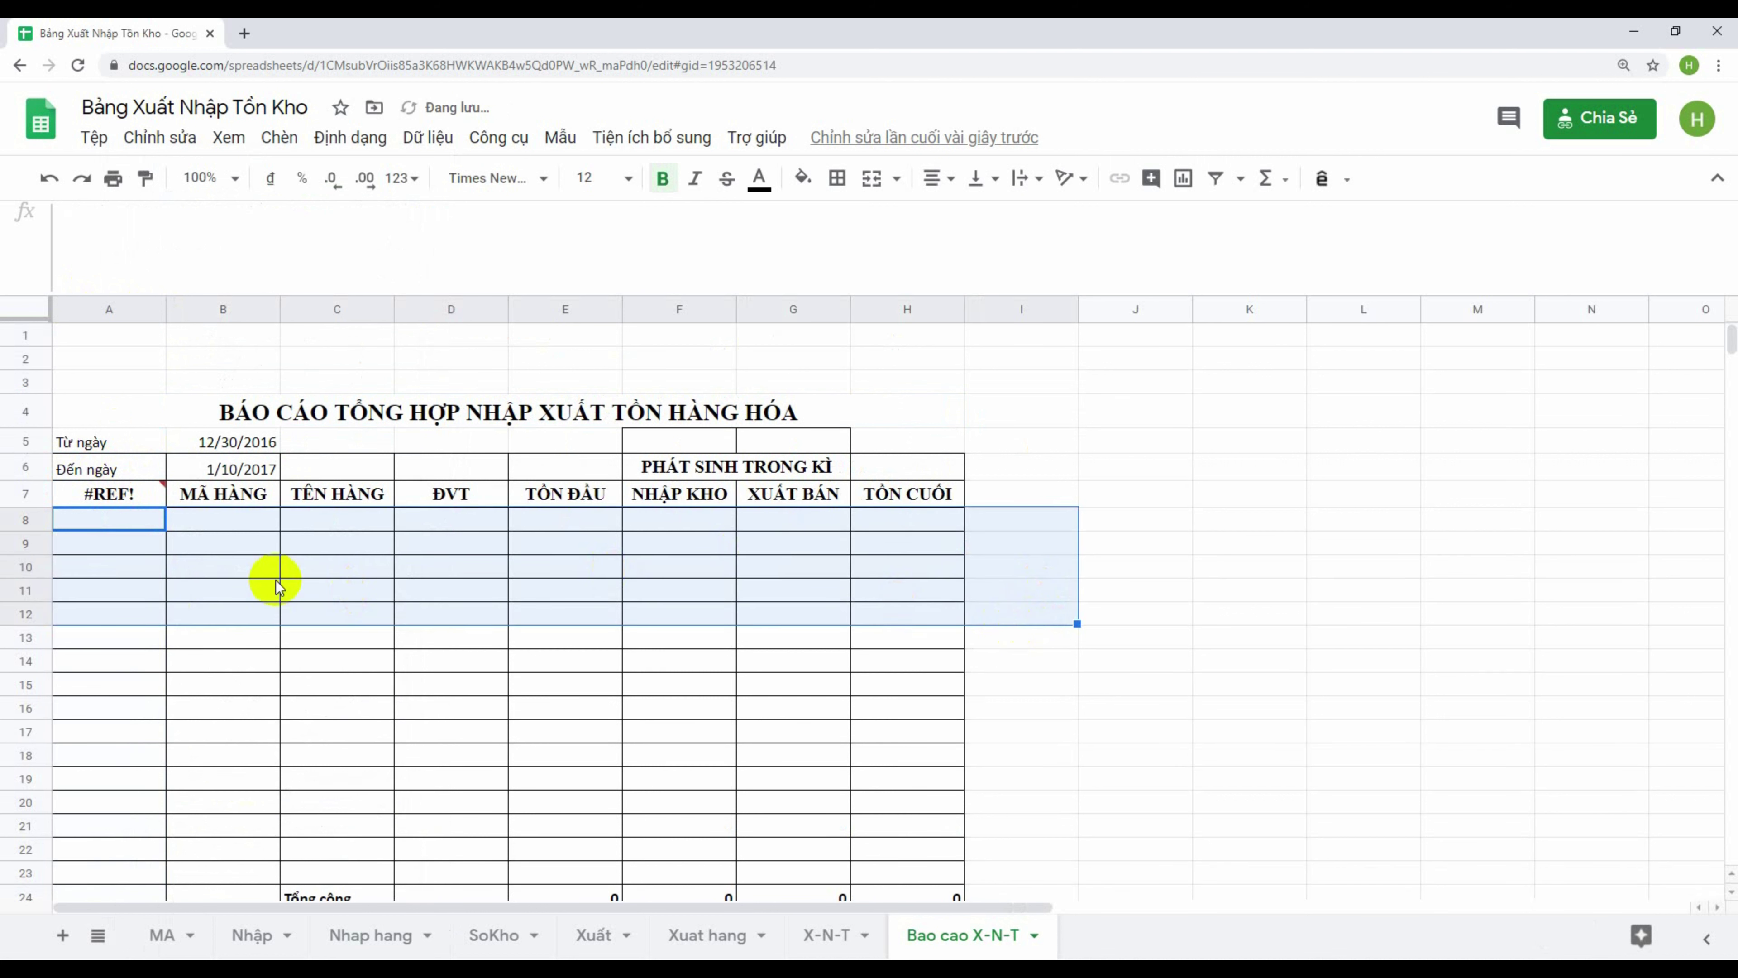
pyautogui.click(270, 568)
pyautogui.click(107, 502)
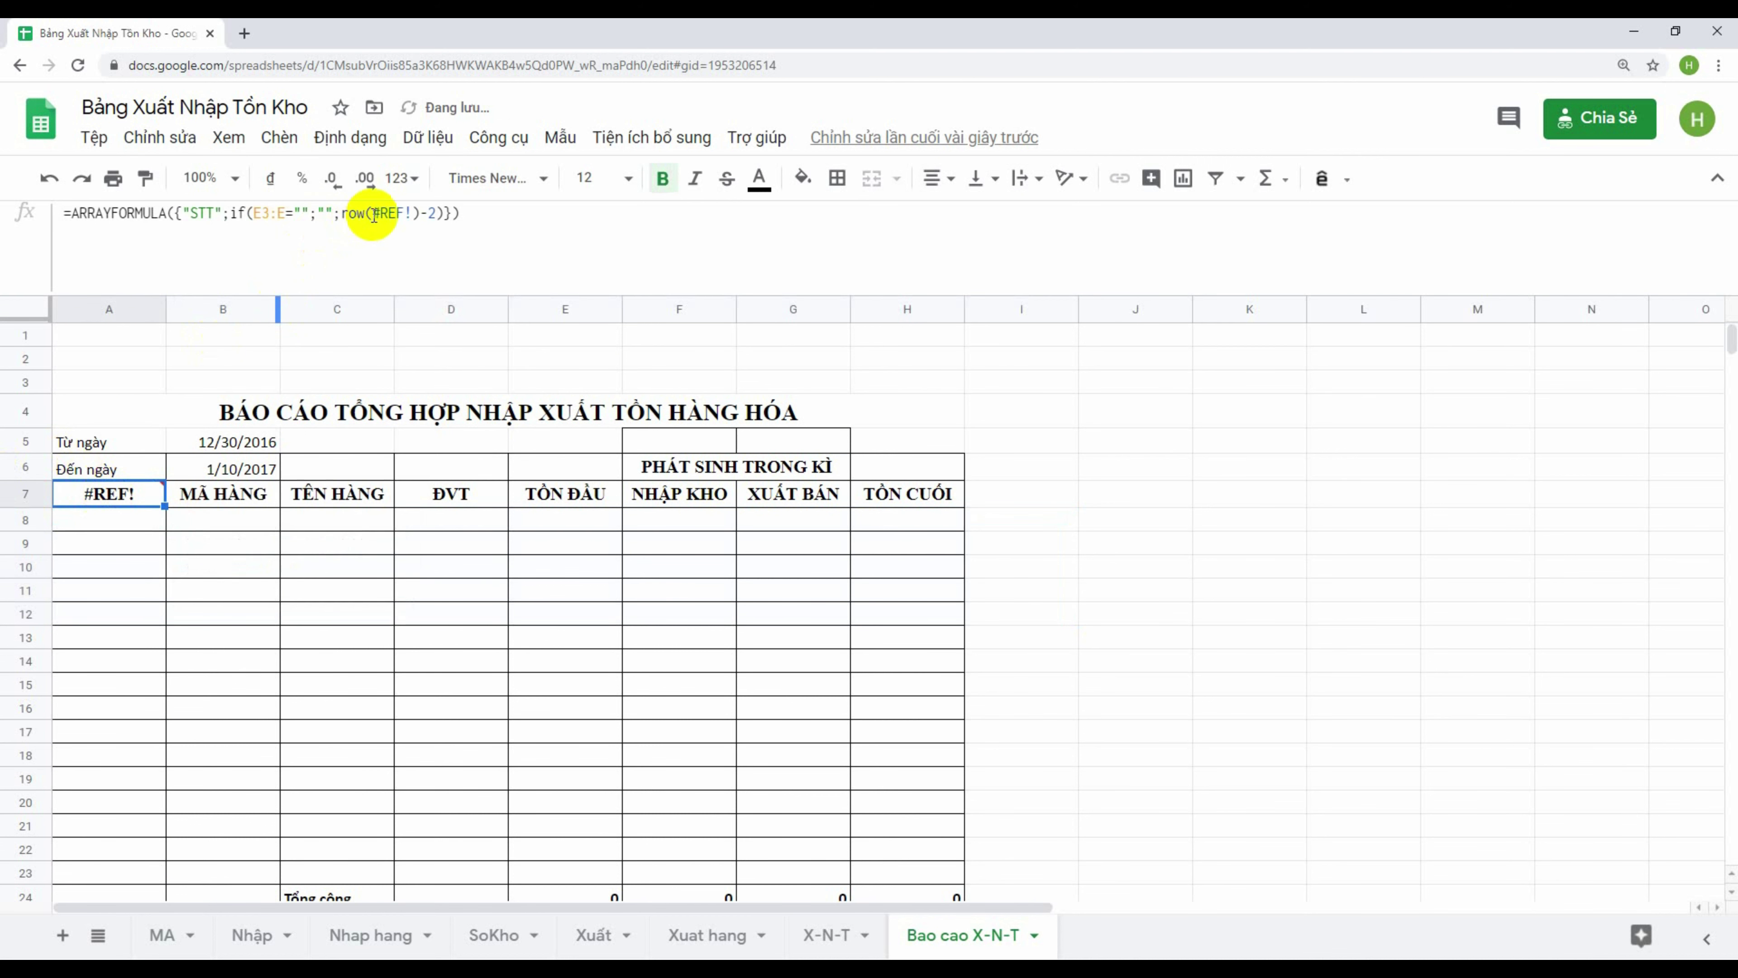
# Look over the MA and Nhập sheets, then return to Bao cao X-N-T
pyautogui.click(171, 935)
pyautogui.click(252, 937)
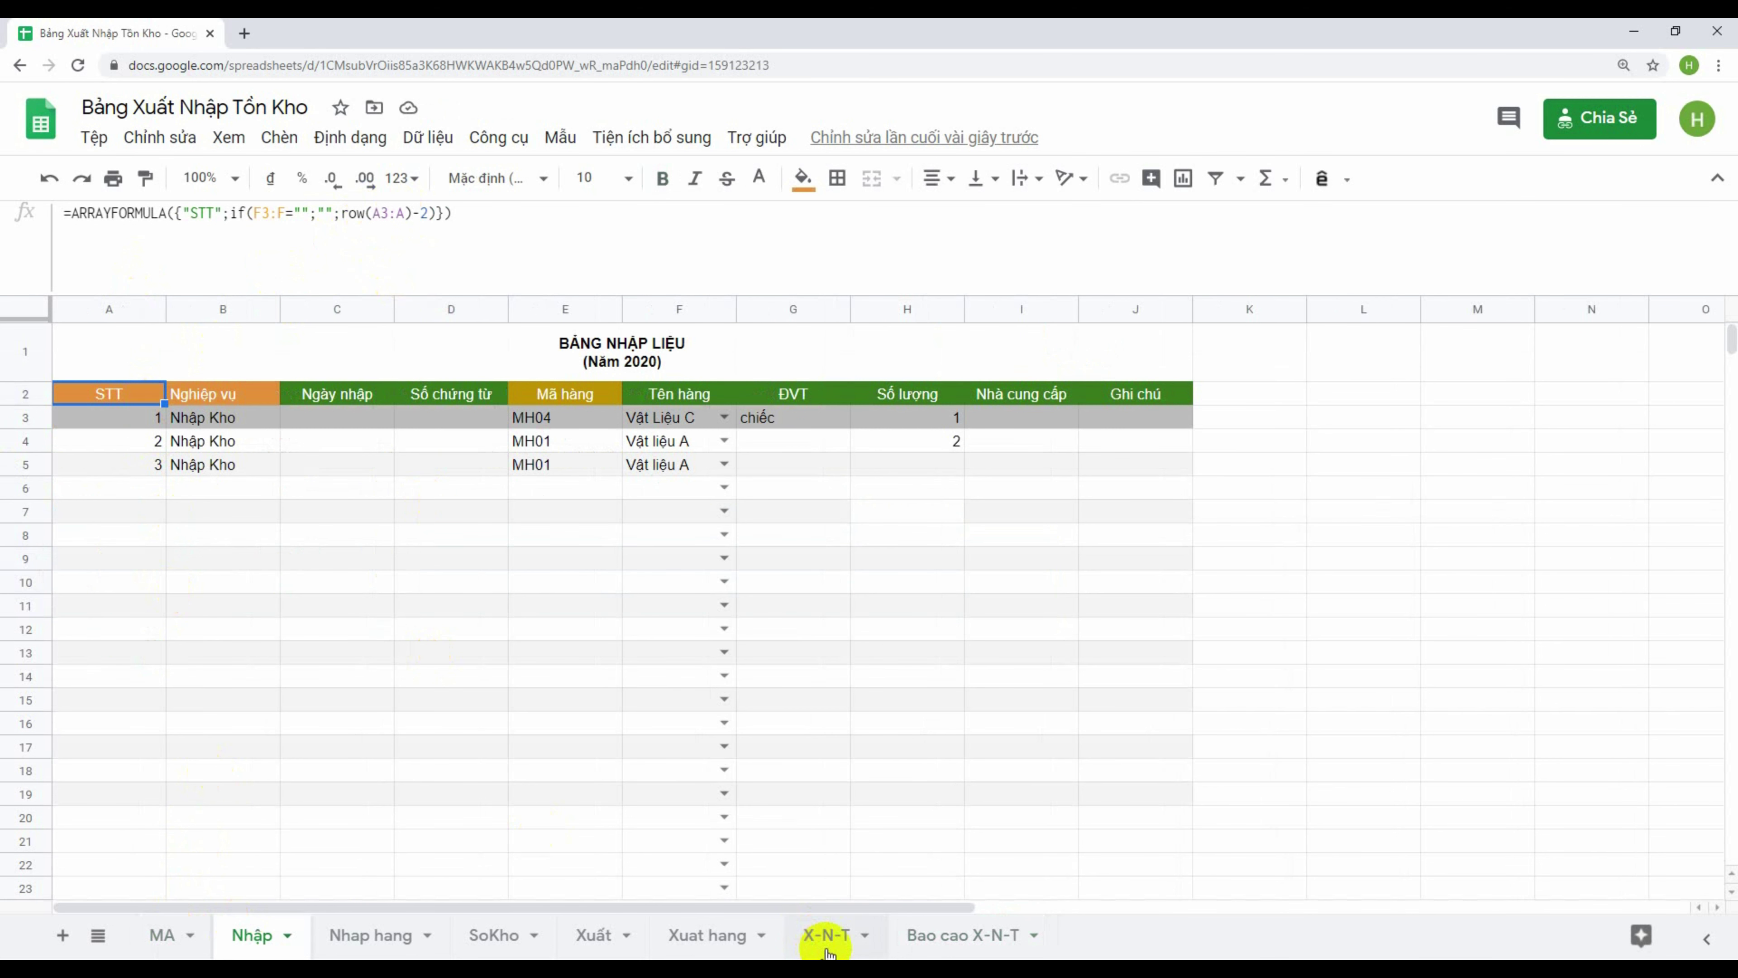
pyautogui.click(910, 937)
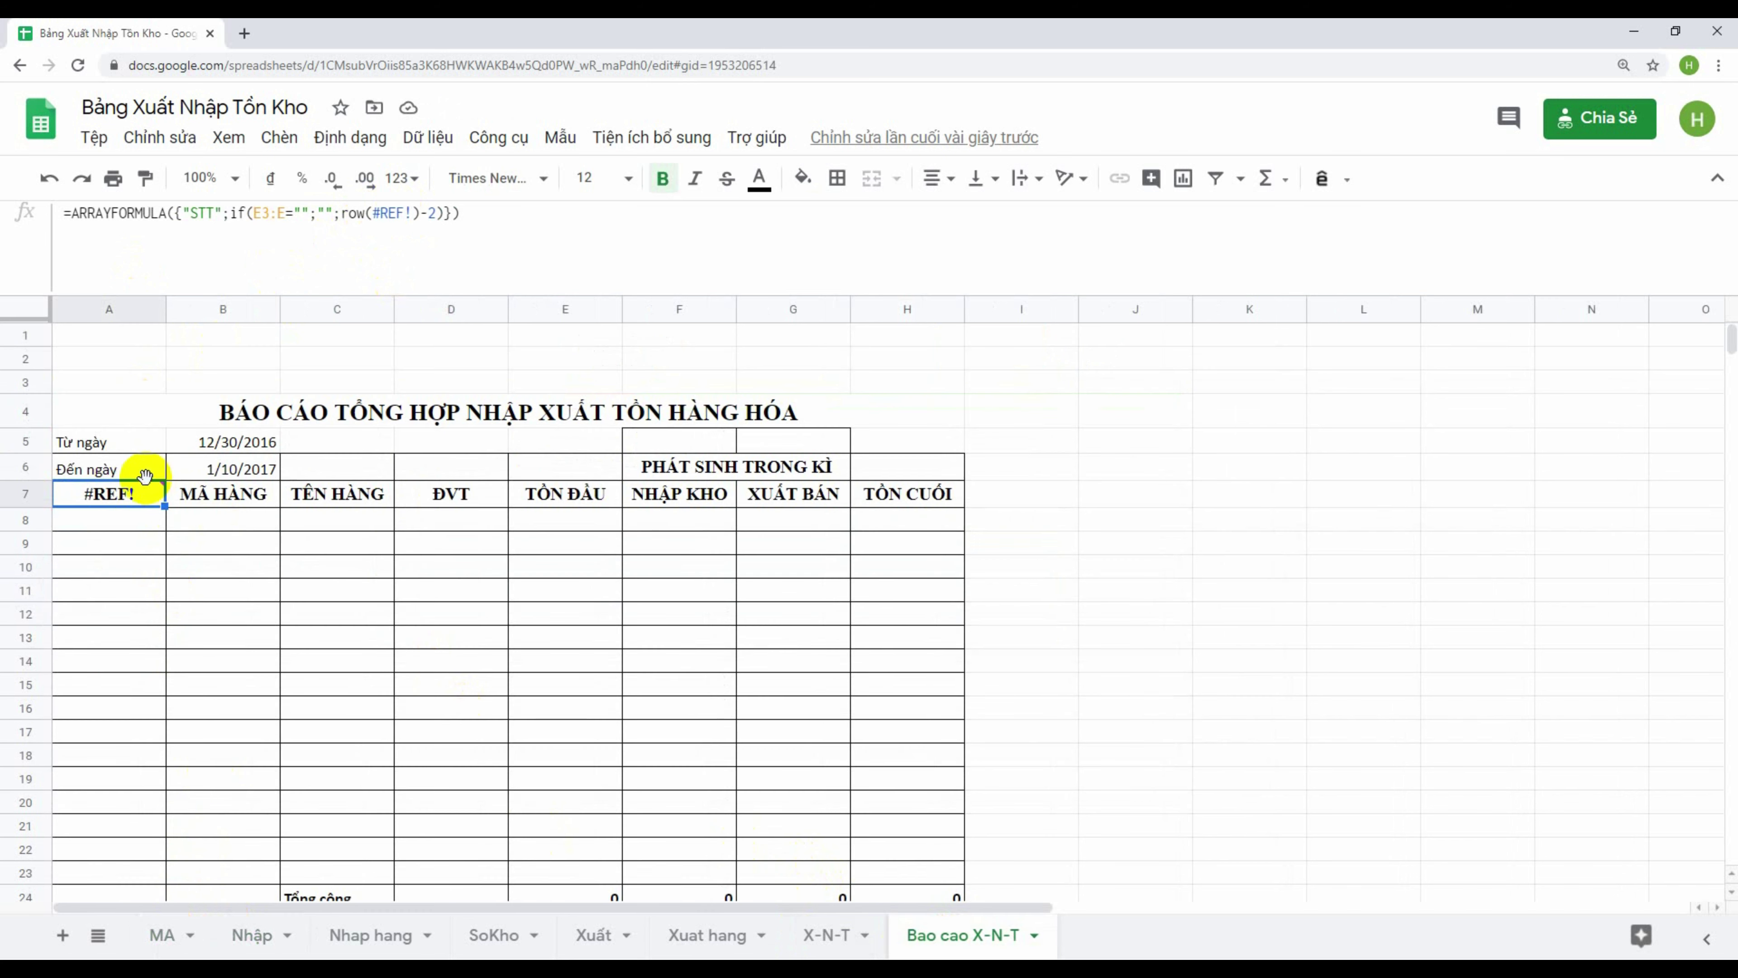
pyautogui.moveTo(109, 493)
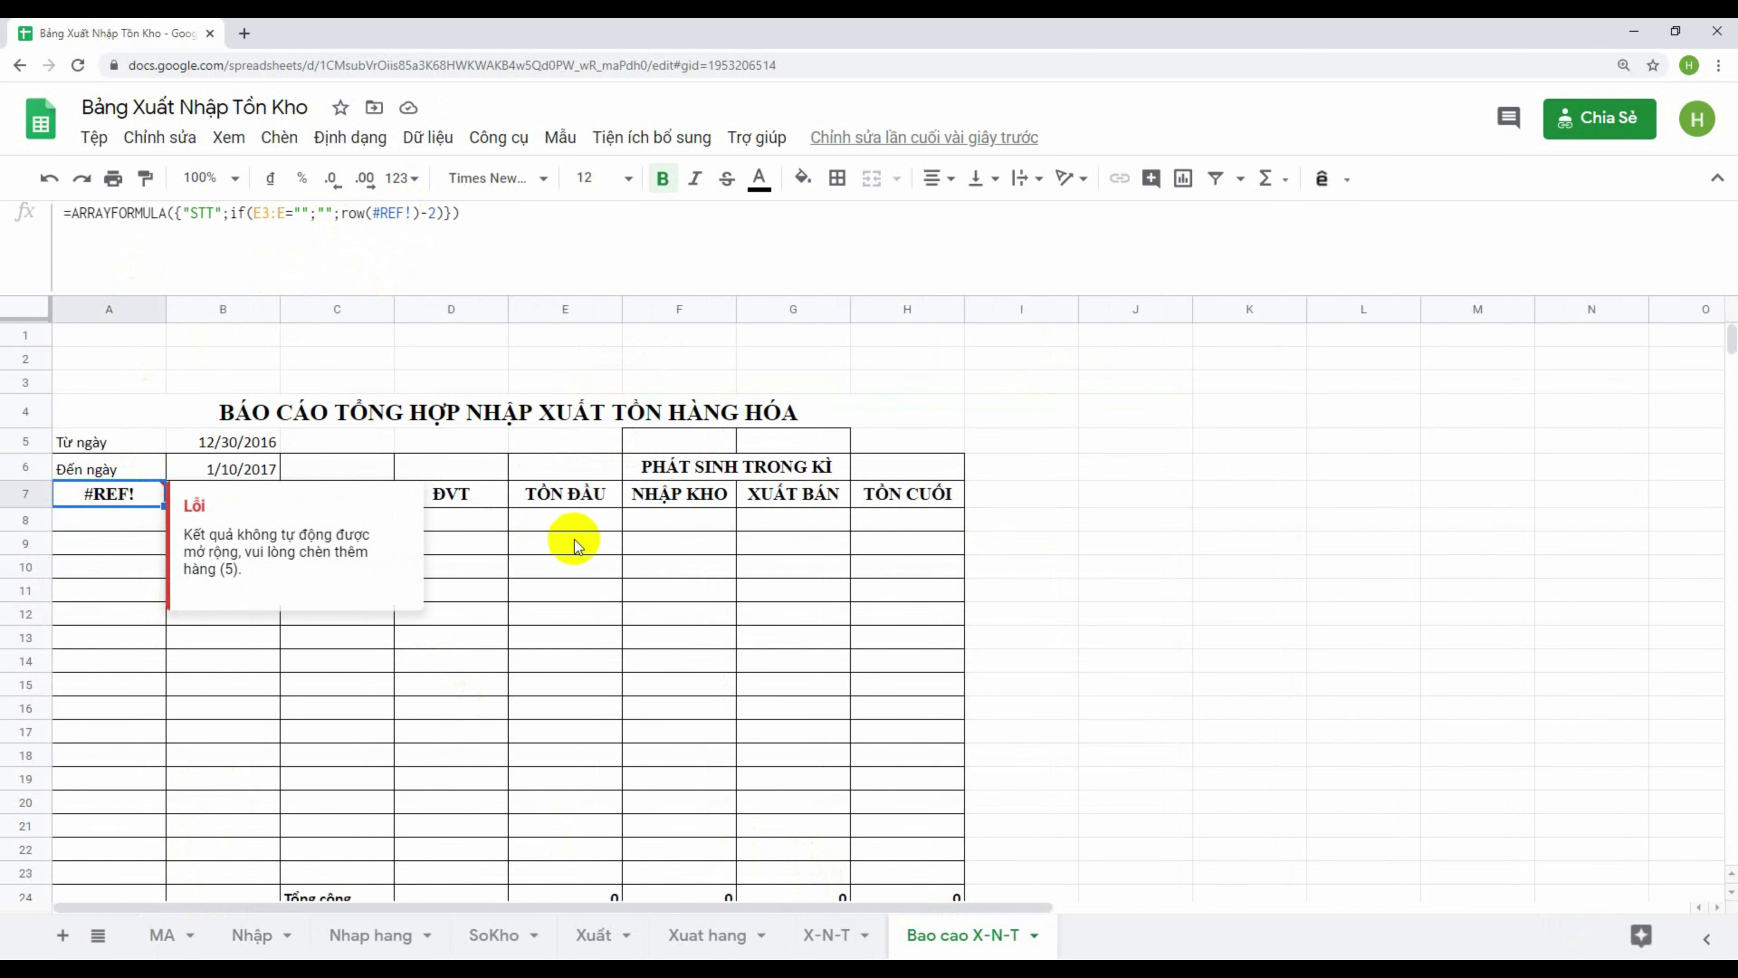
pyautogui.click(735, 565)
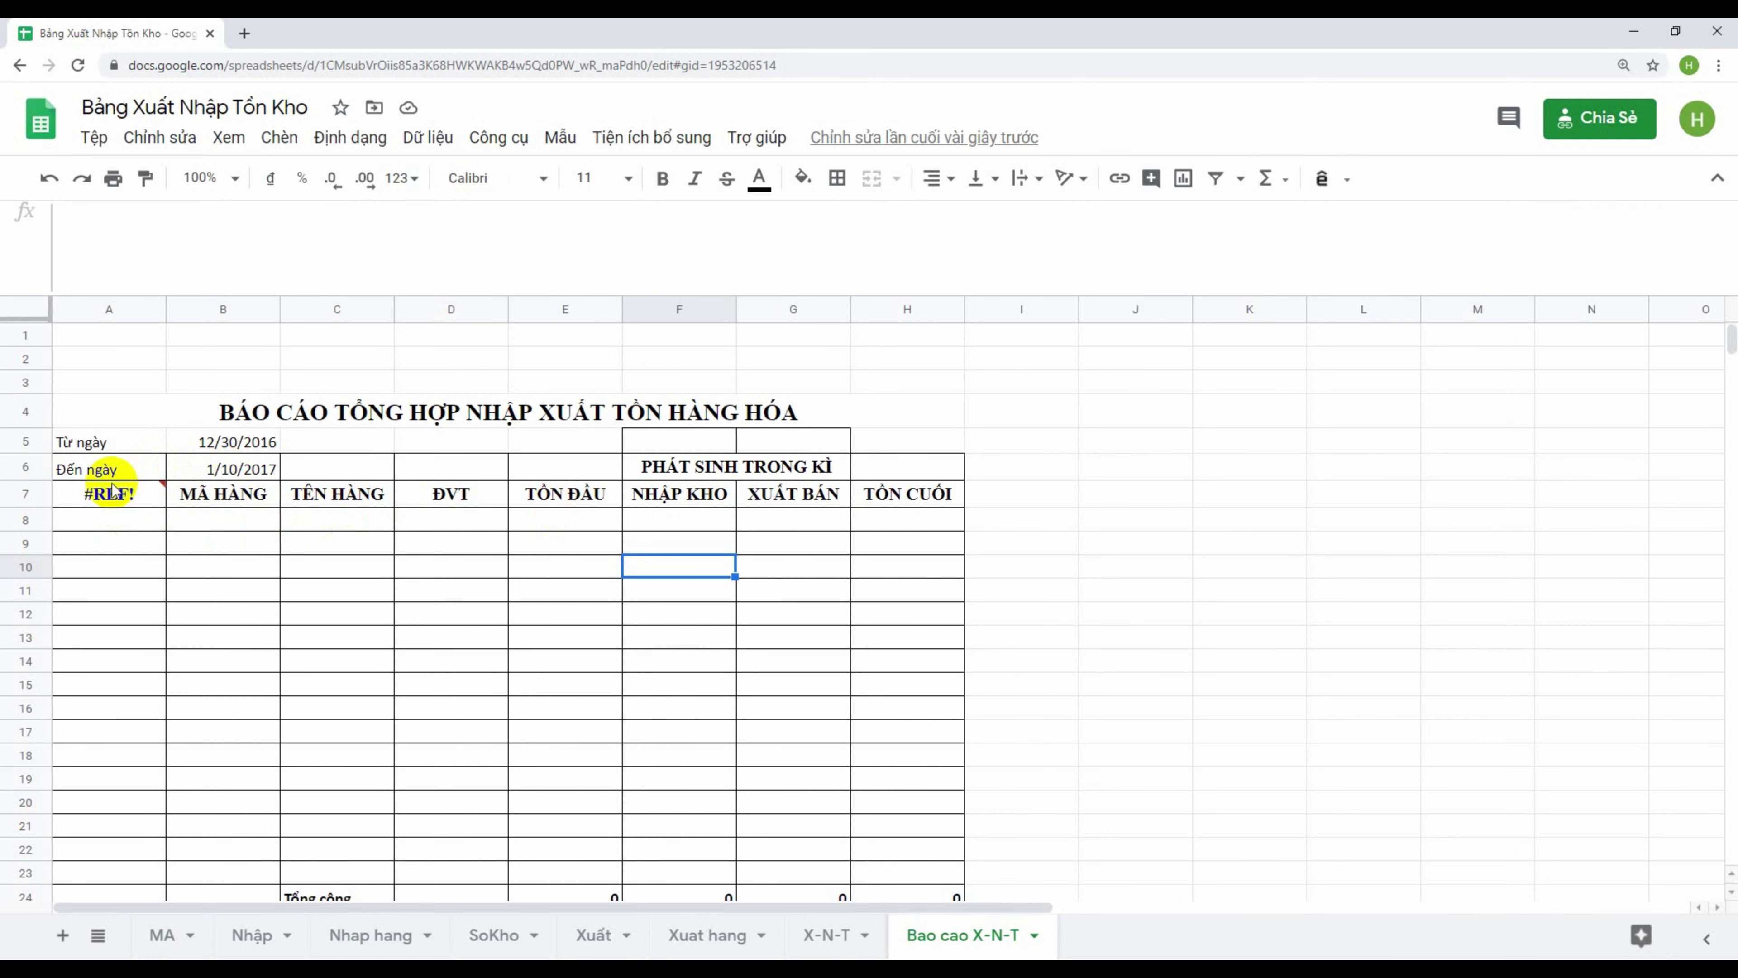
# Delete the #REF! in A7's STT formula, trying D7, B6, E7 and F7 as references
pyautogui.click(115, 499)
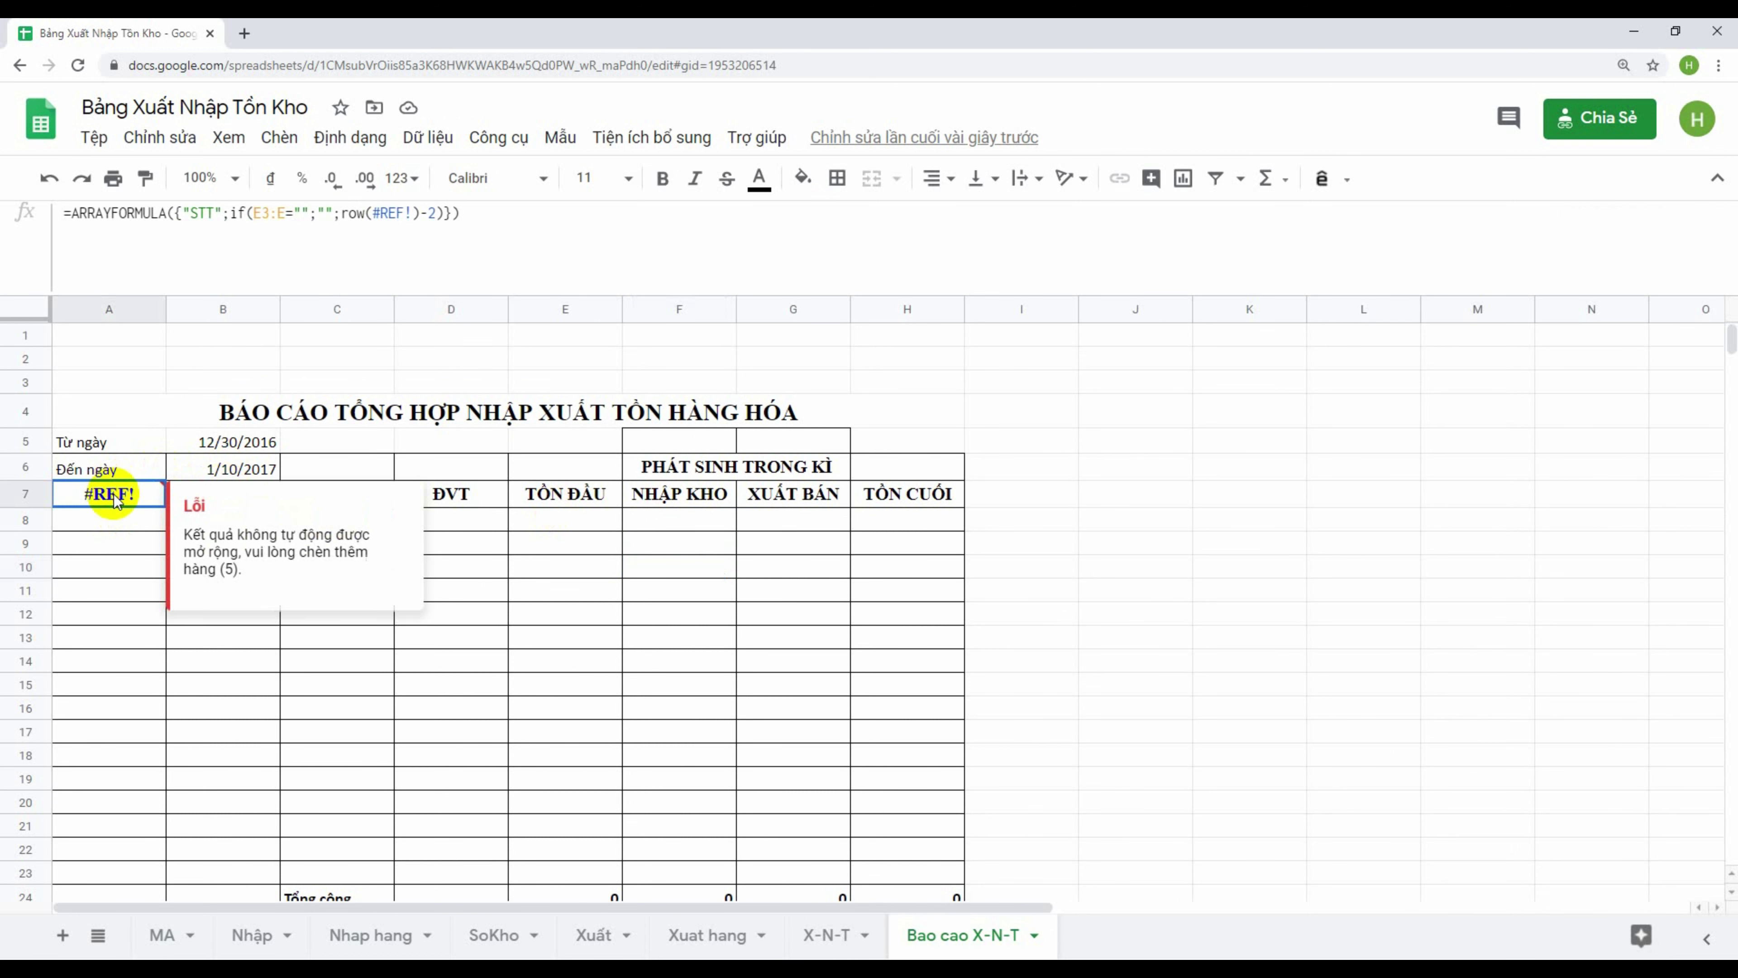
pyautogui.click(404, 215)
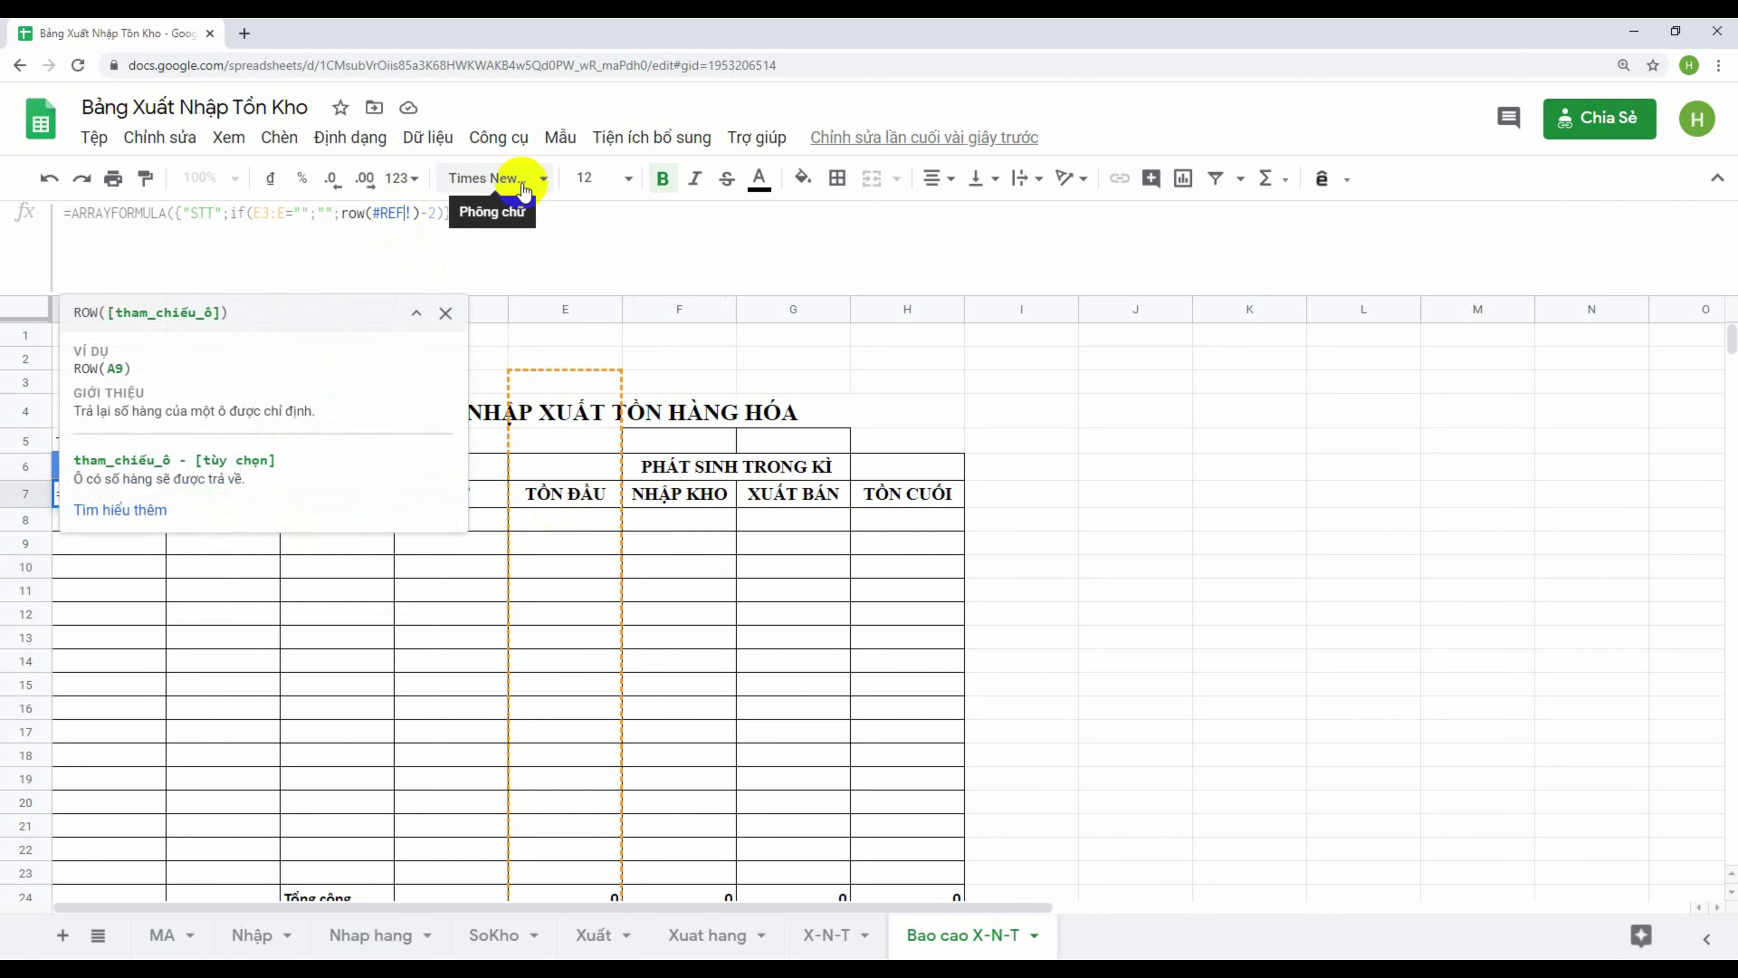
pyautogui.press('BackSpace')
pyautogui.press('BackSpace')
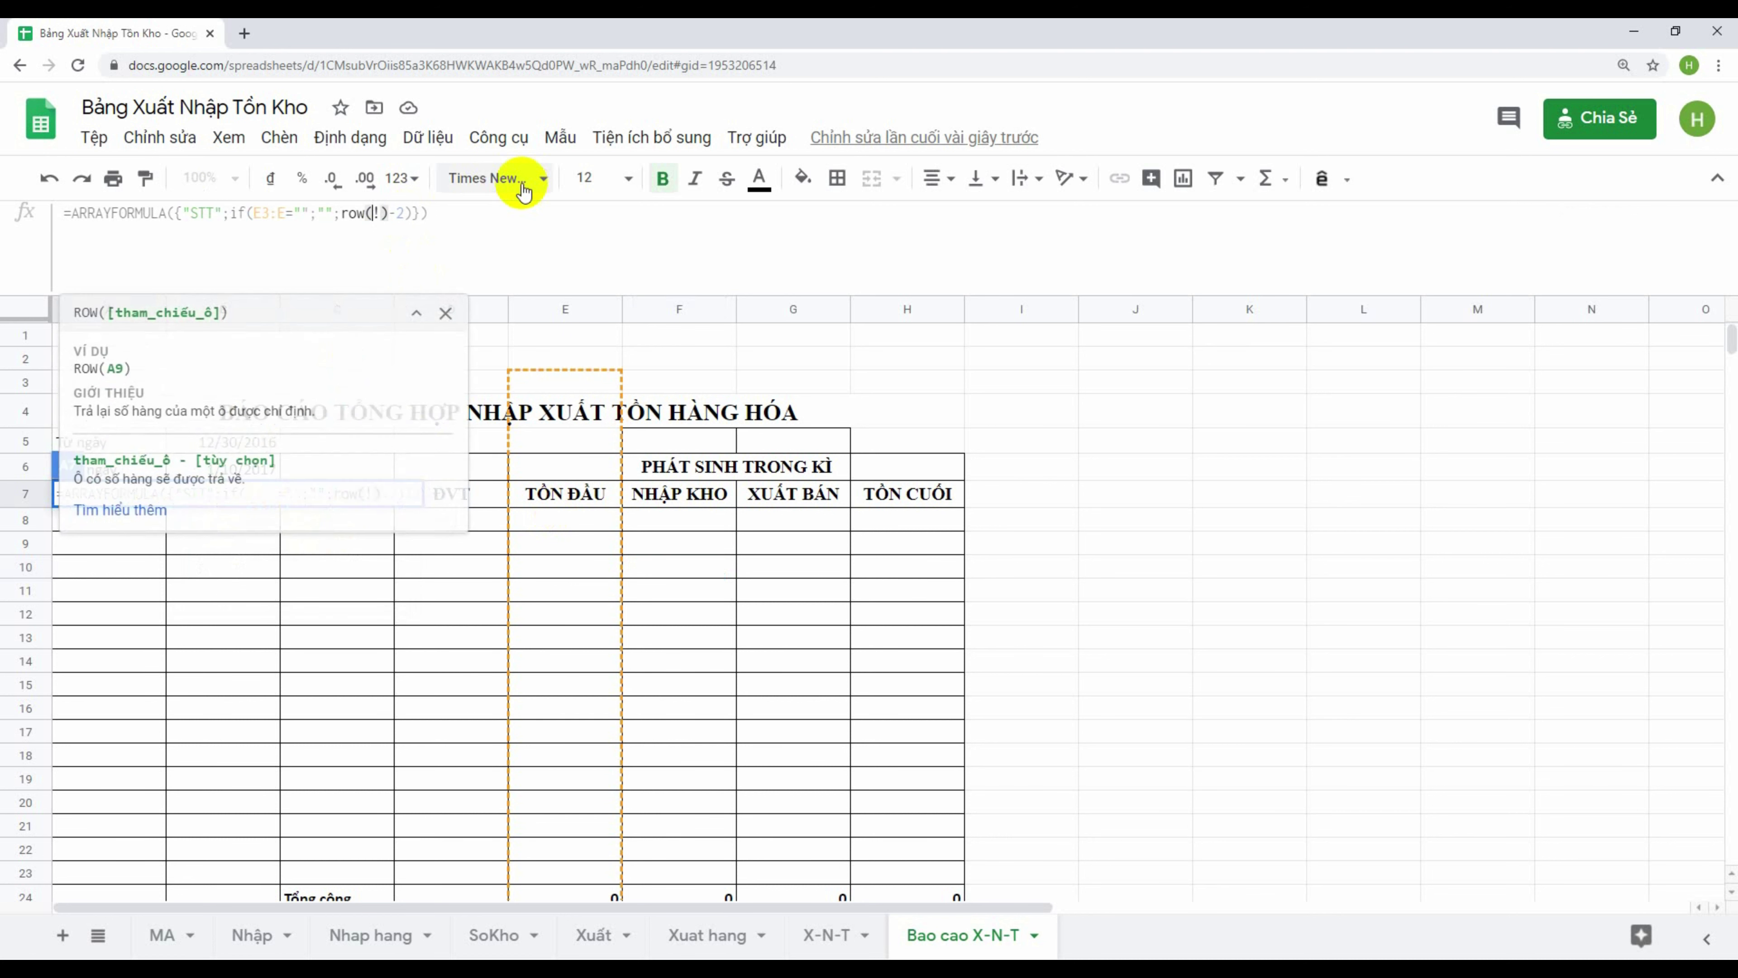
pyautogui.click(220, 682)
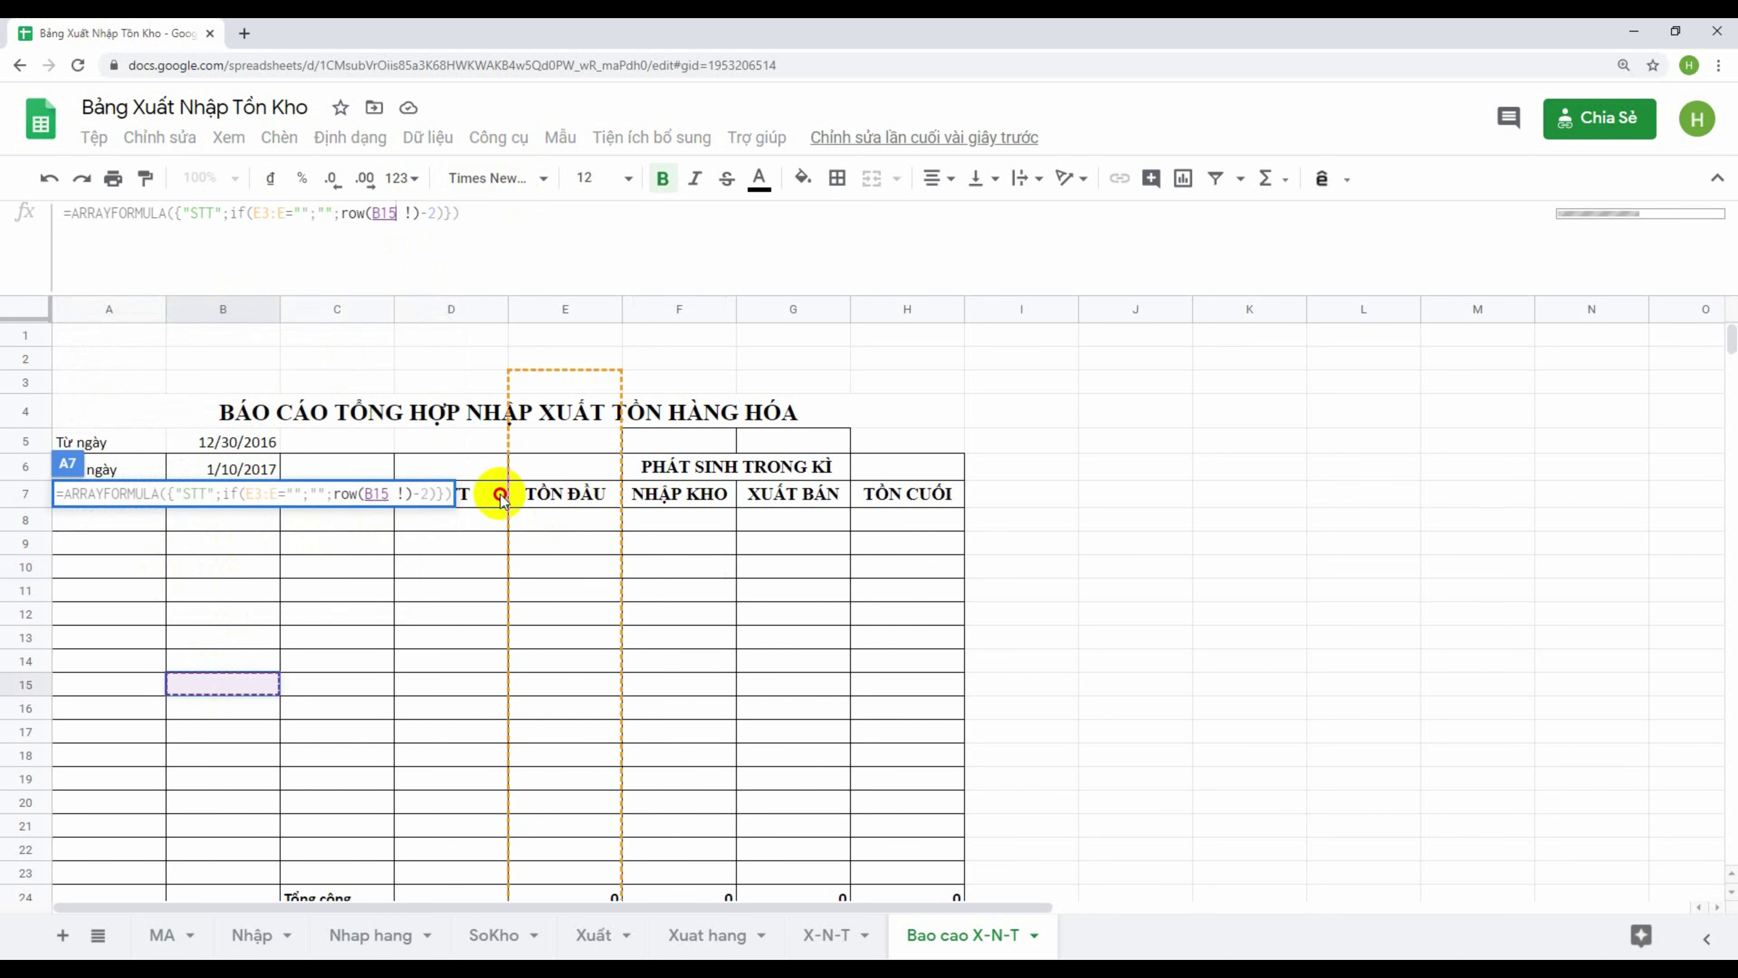
pyautogui.click(480, 493)
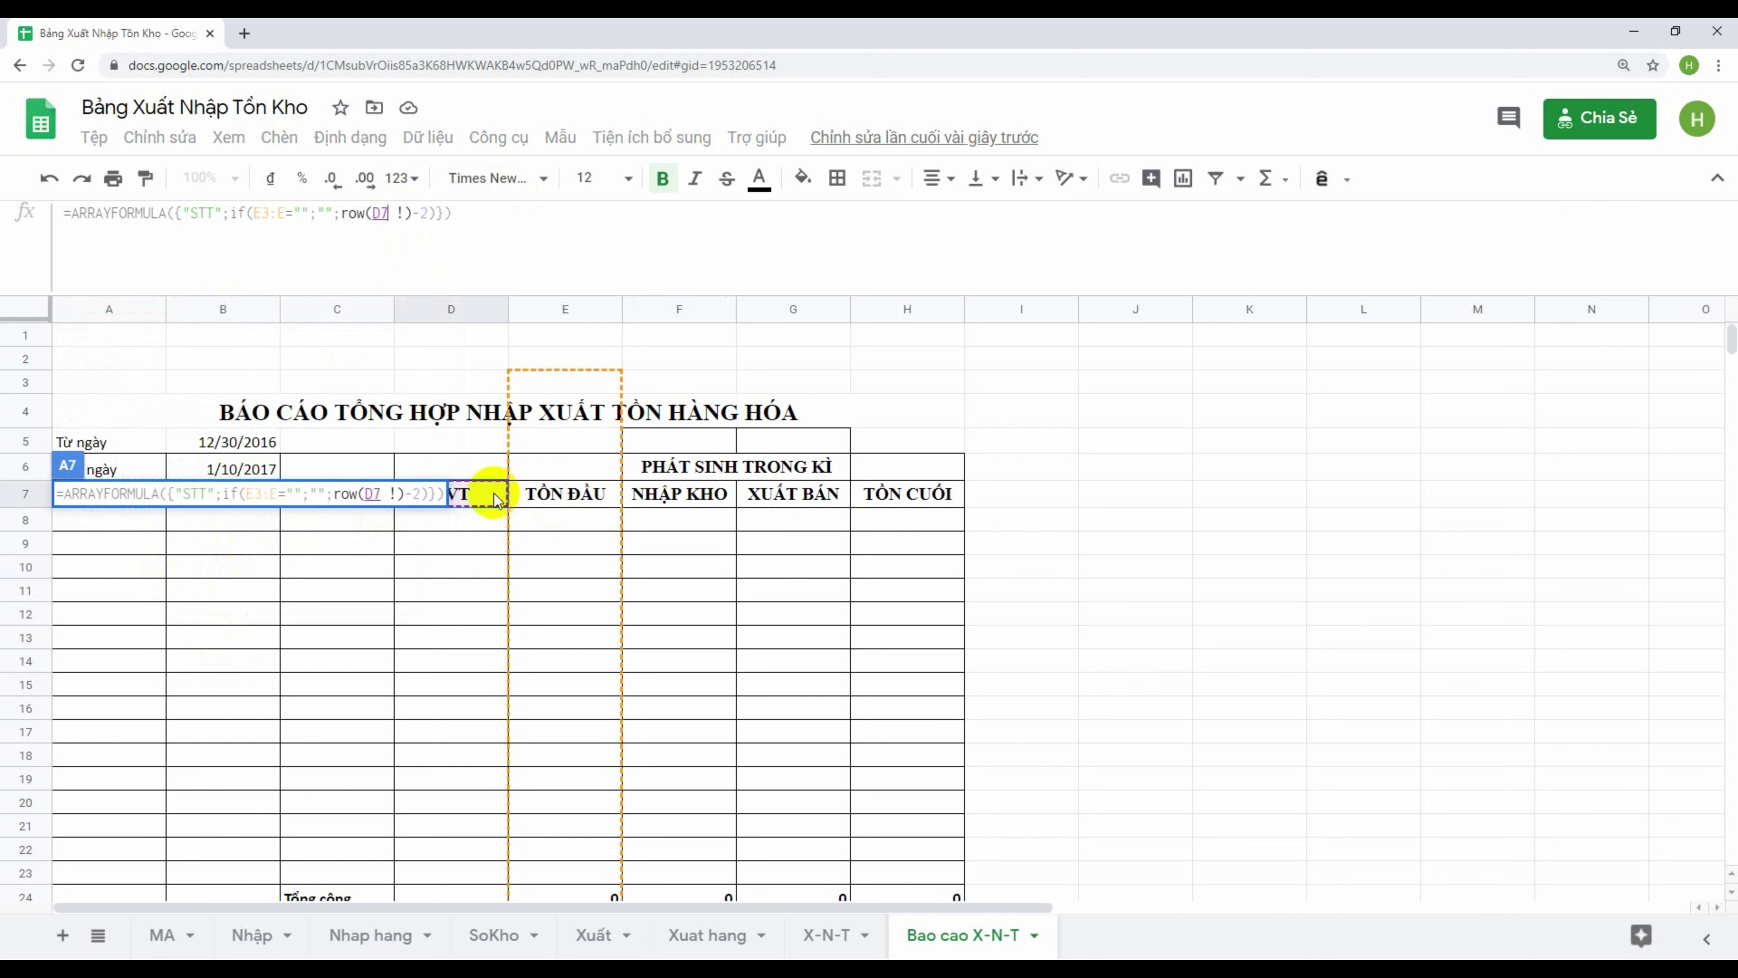
pyautogui.click(241, 475)
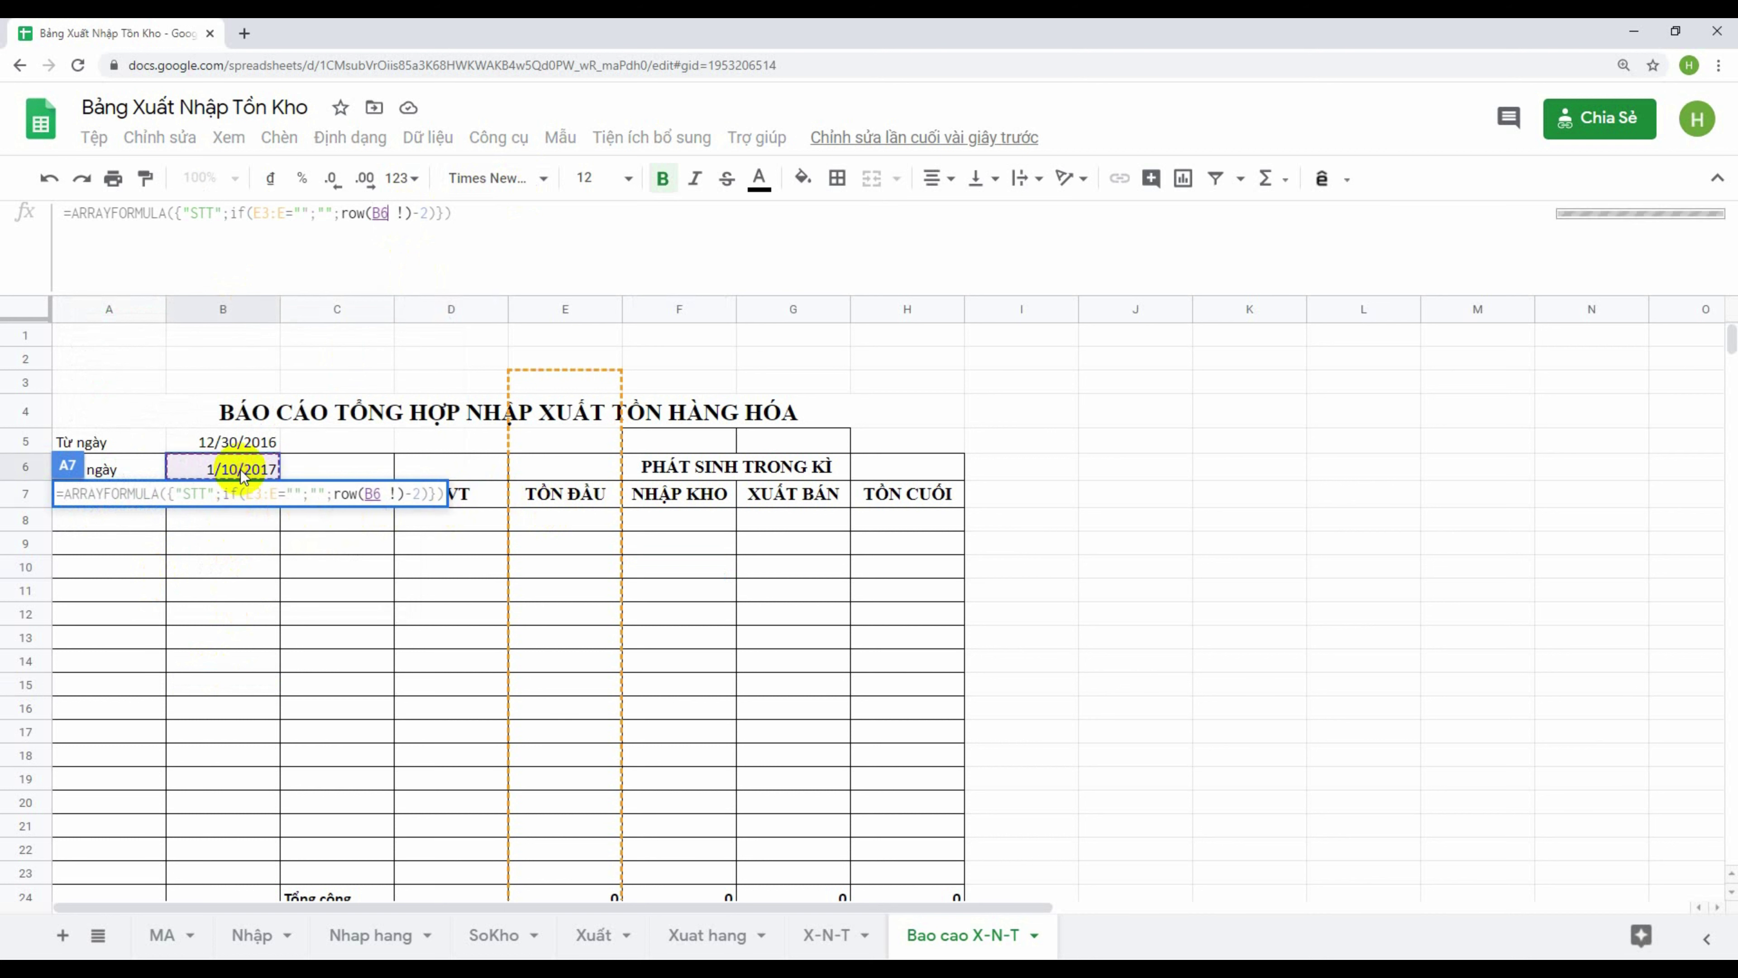
pyautogui.click(577, 496)
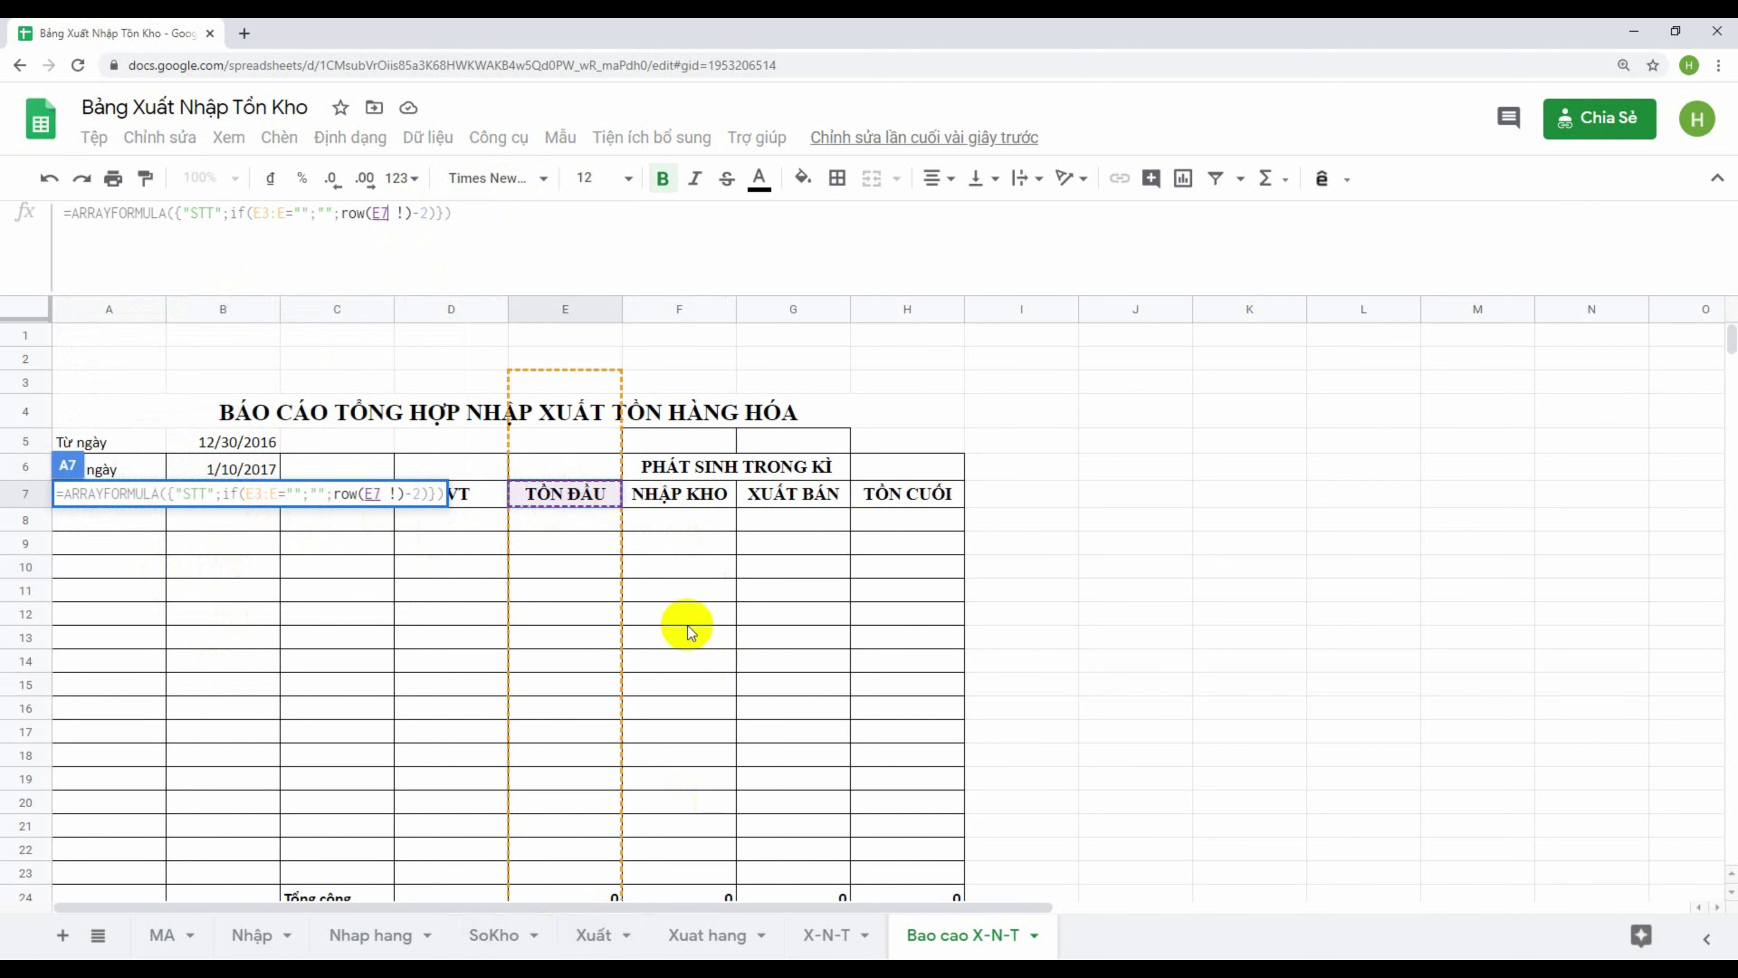
pyautogui.click(701, 491)
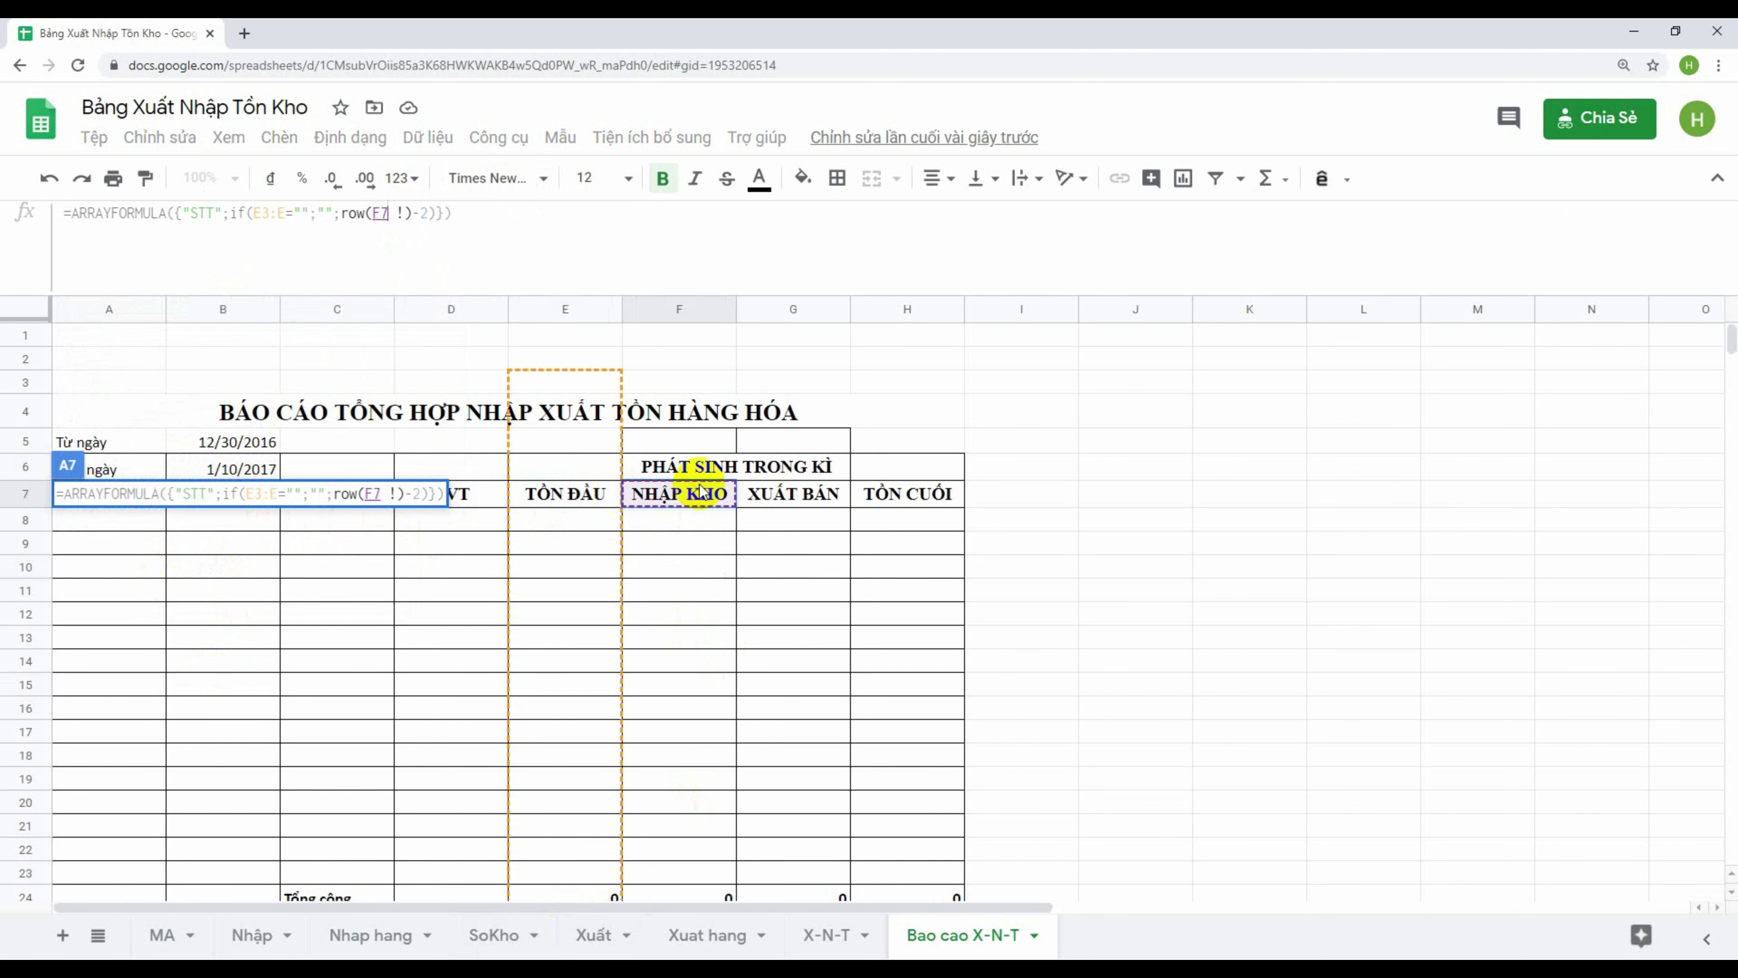
# Change the reference to B7:B and confirm the formula
pyautogui.press('BackSpace')
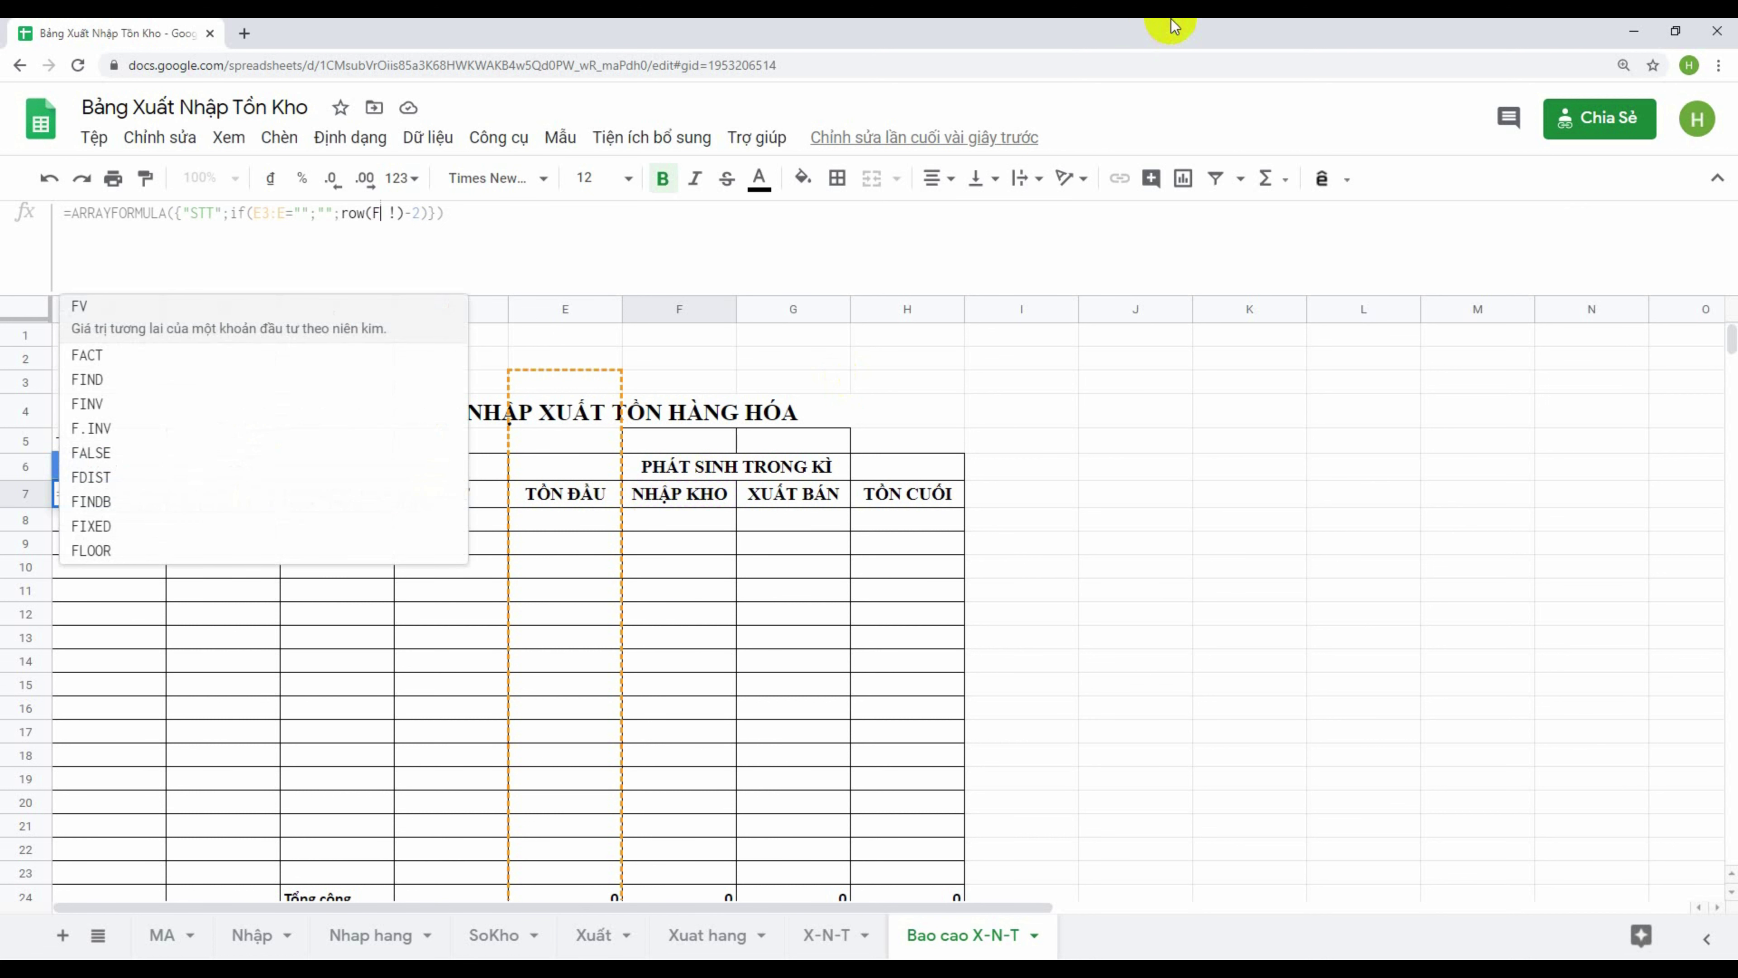
pyautogui.press('Escape')
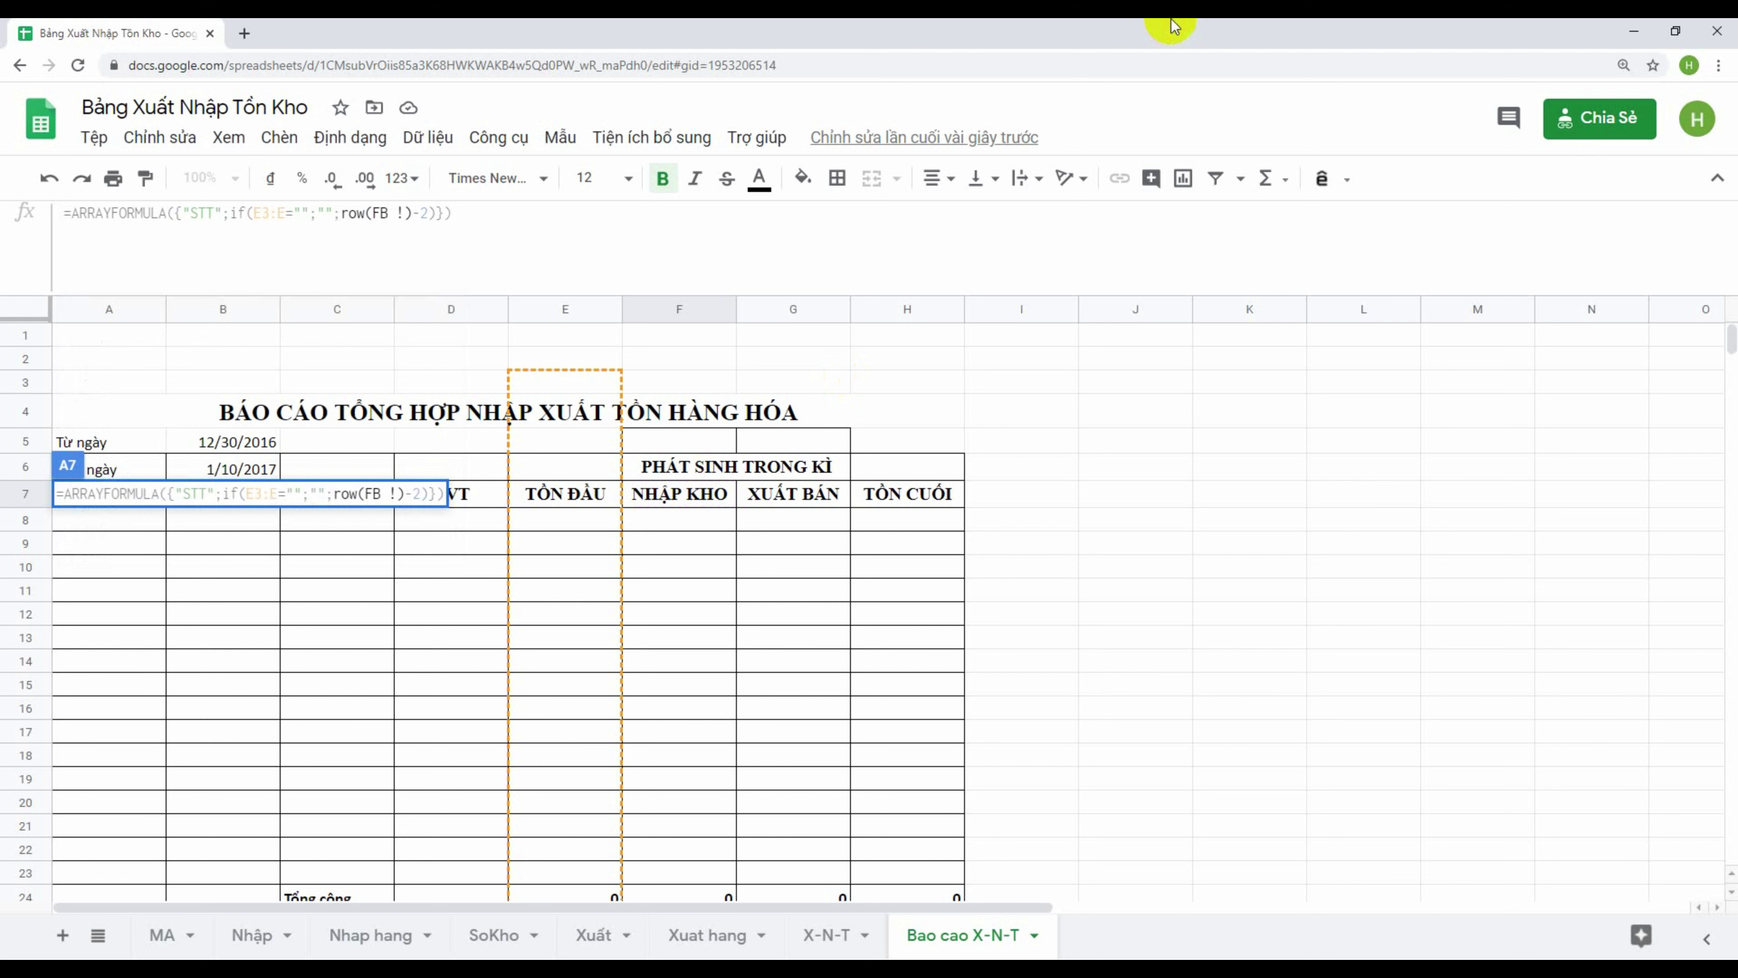
pyautogui.press('BackSpace')
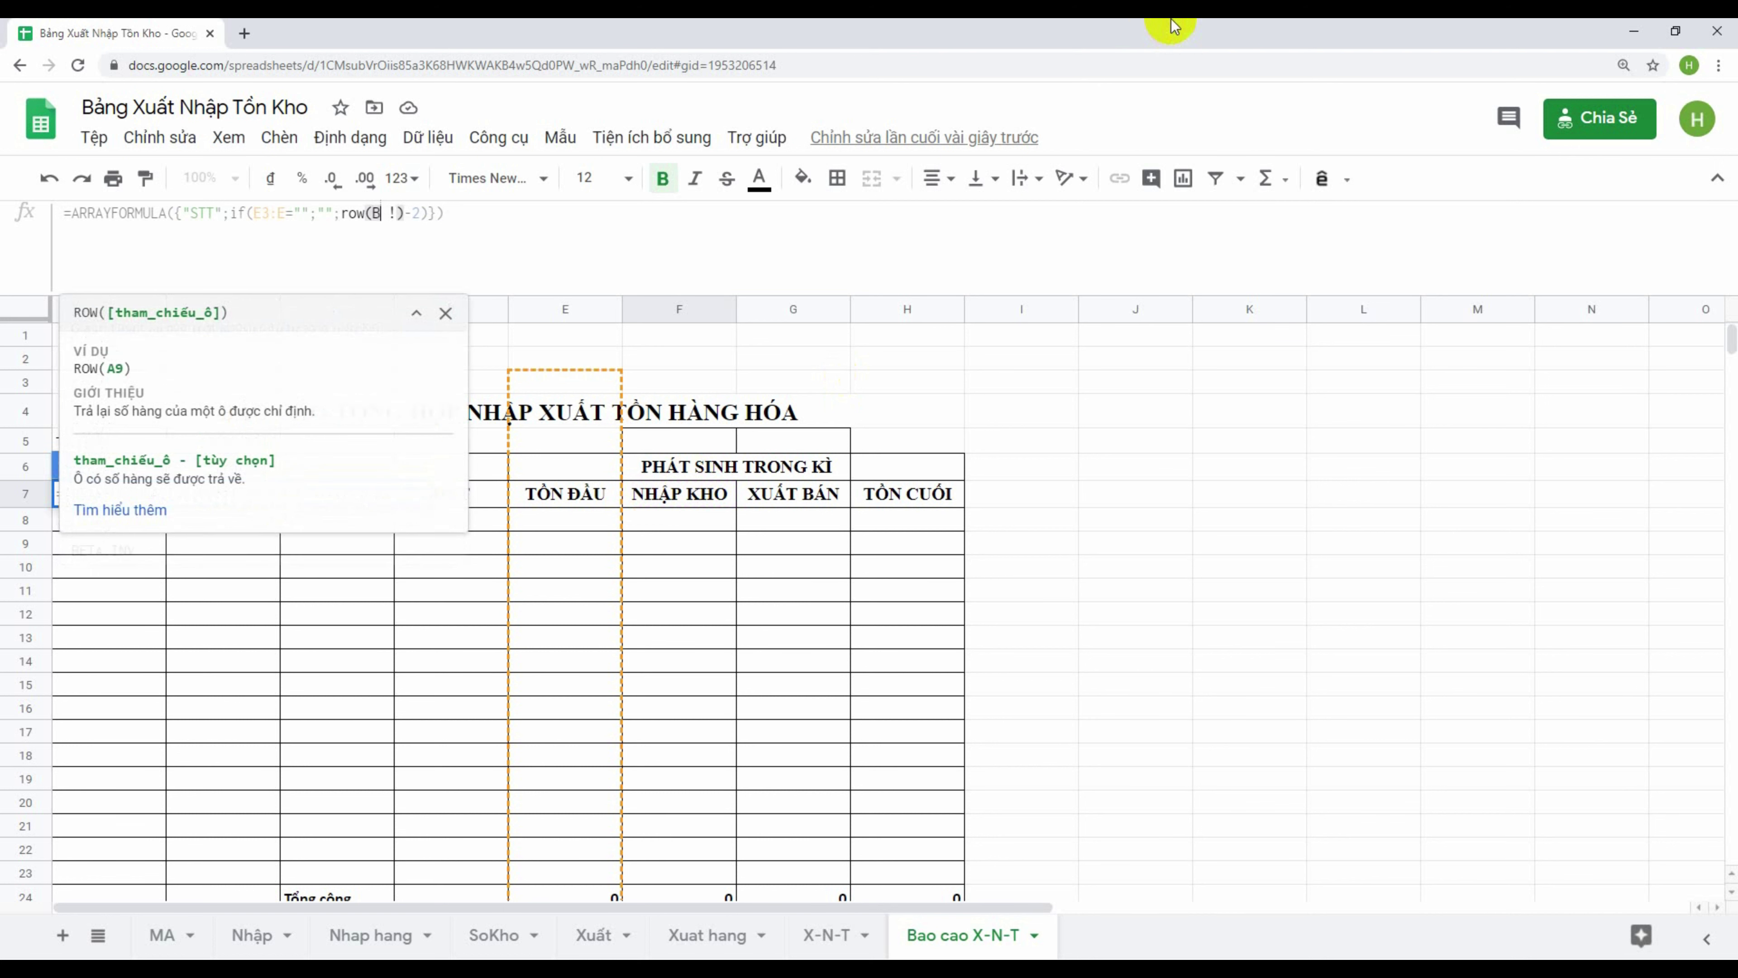
pyautogui.write('7')
pyautogui.write('7')
pyautogui.write(':')
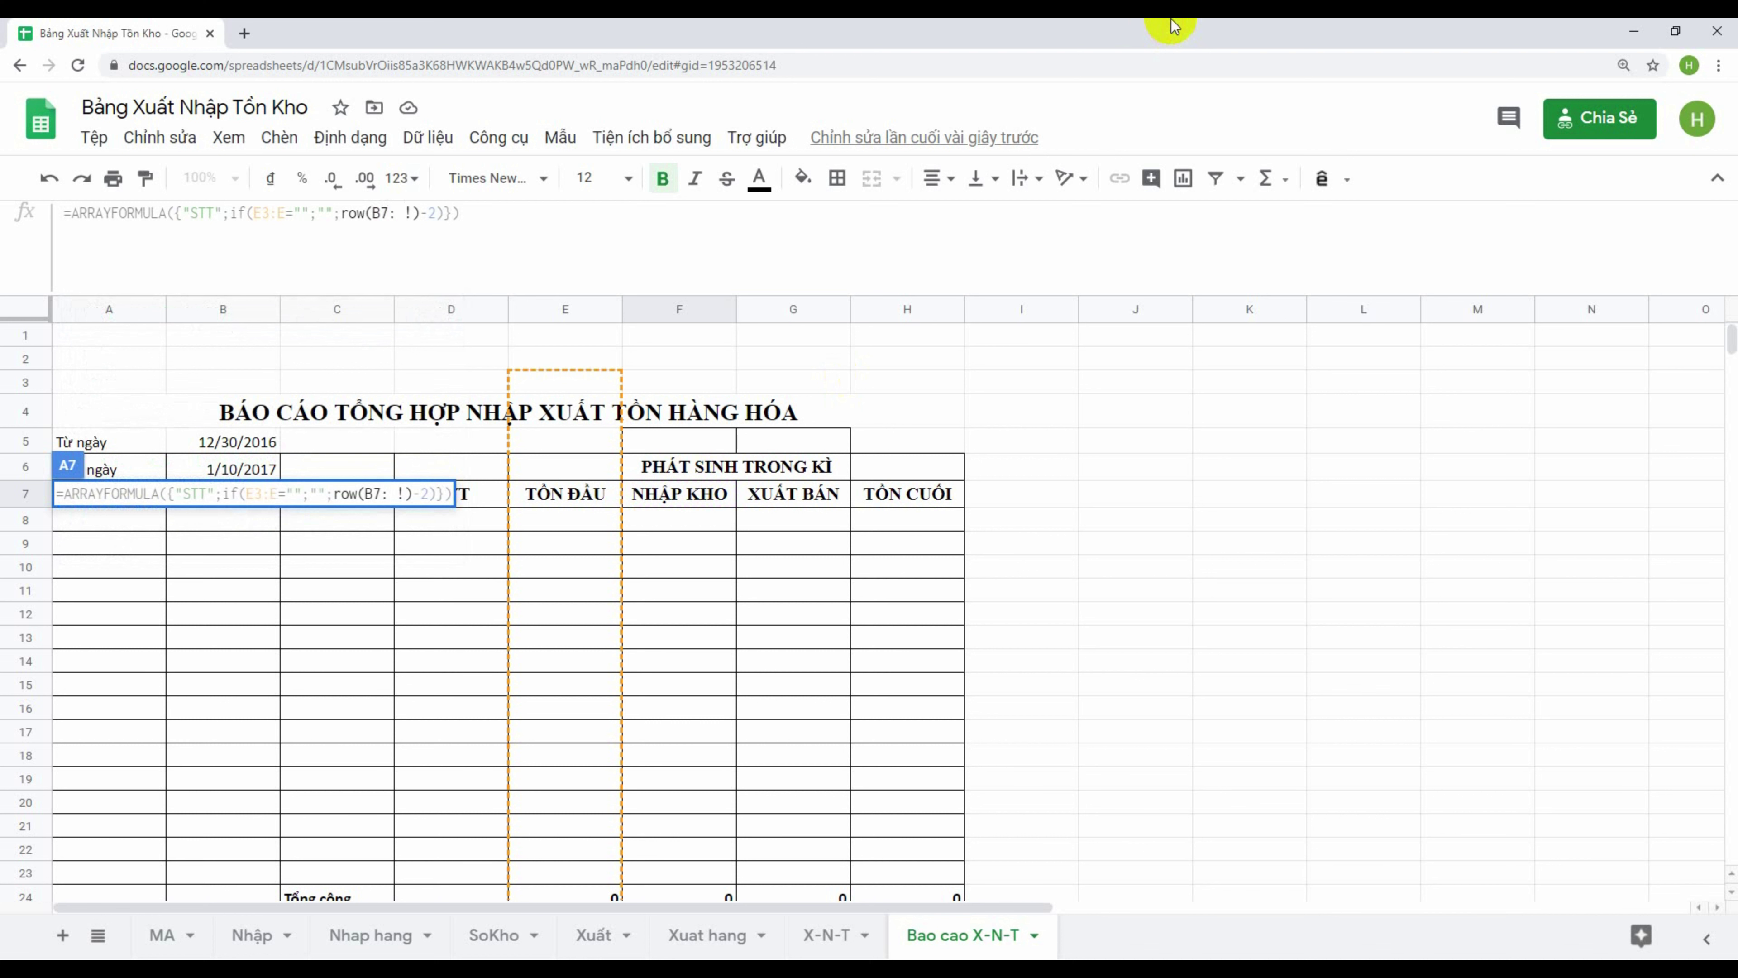
pyautogui.write('B')
pyautogui.press('BackSpace')
pyautogui.write('B')
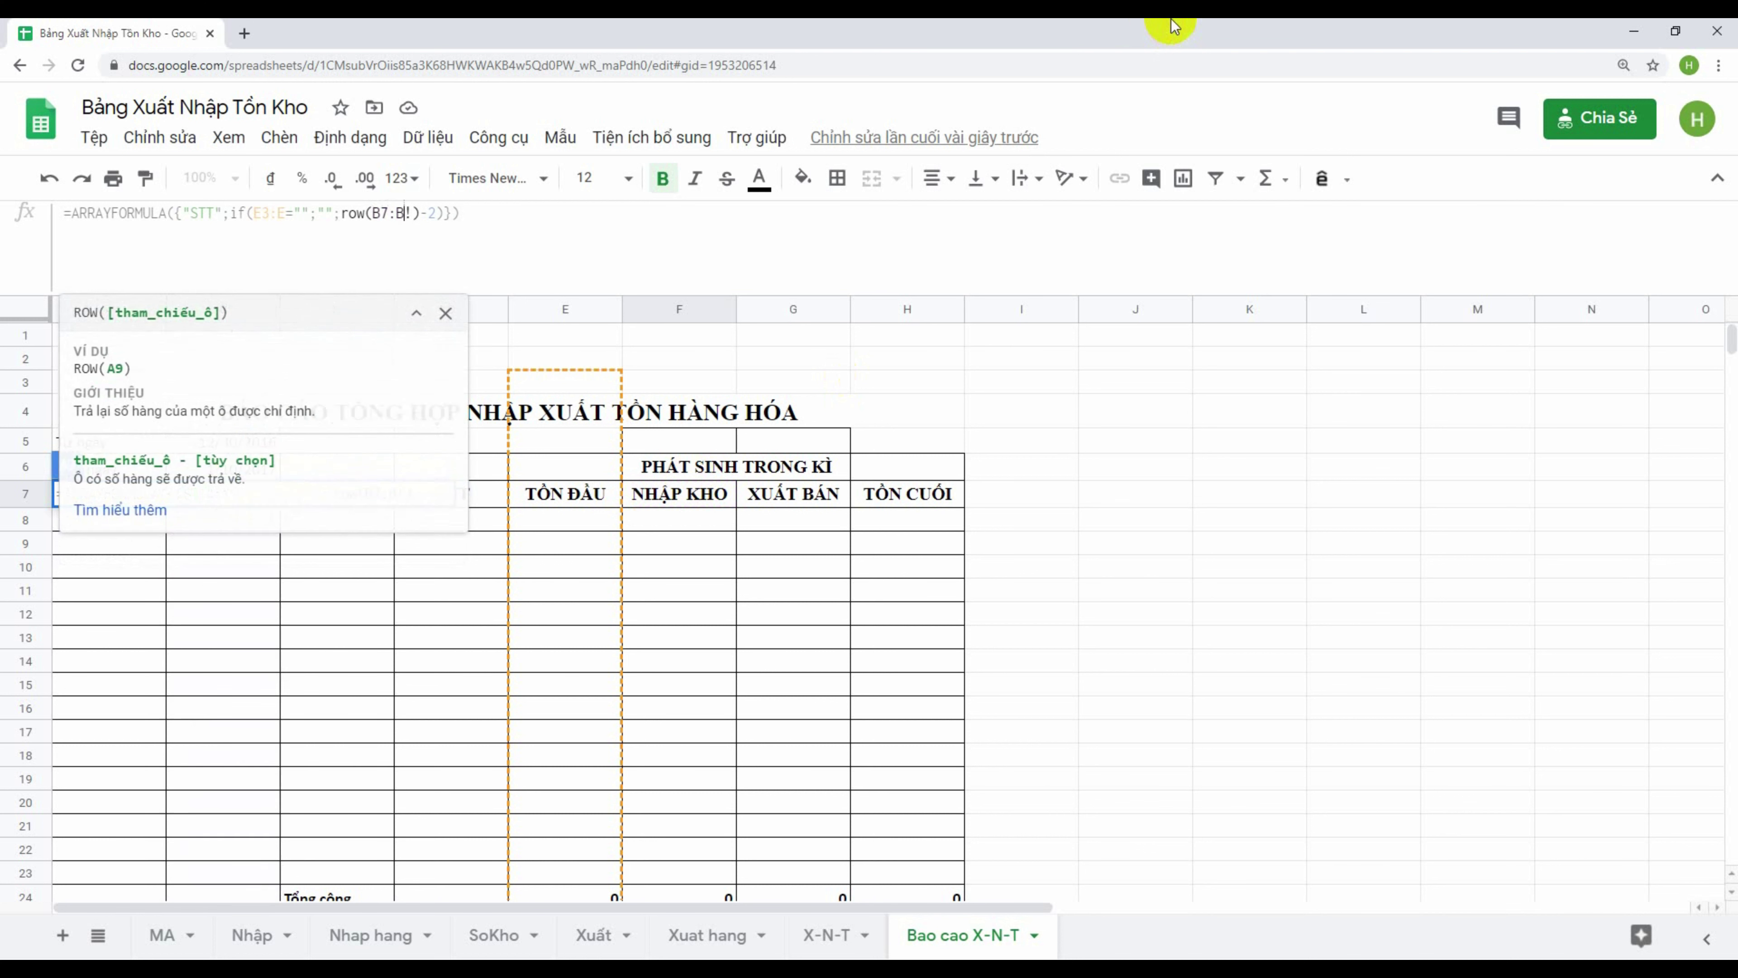
pyautogui.press('Return')
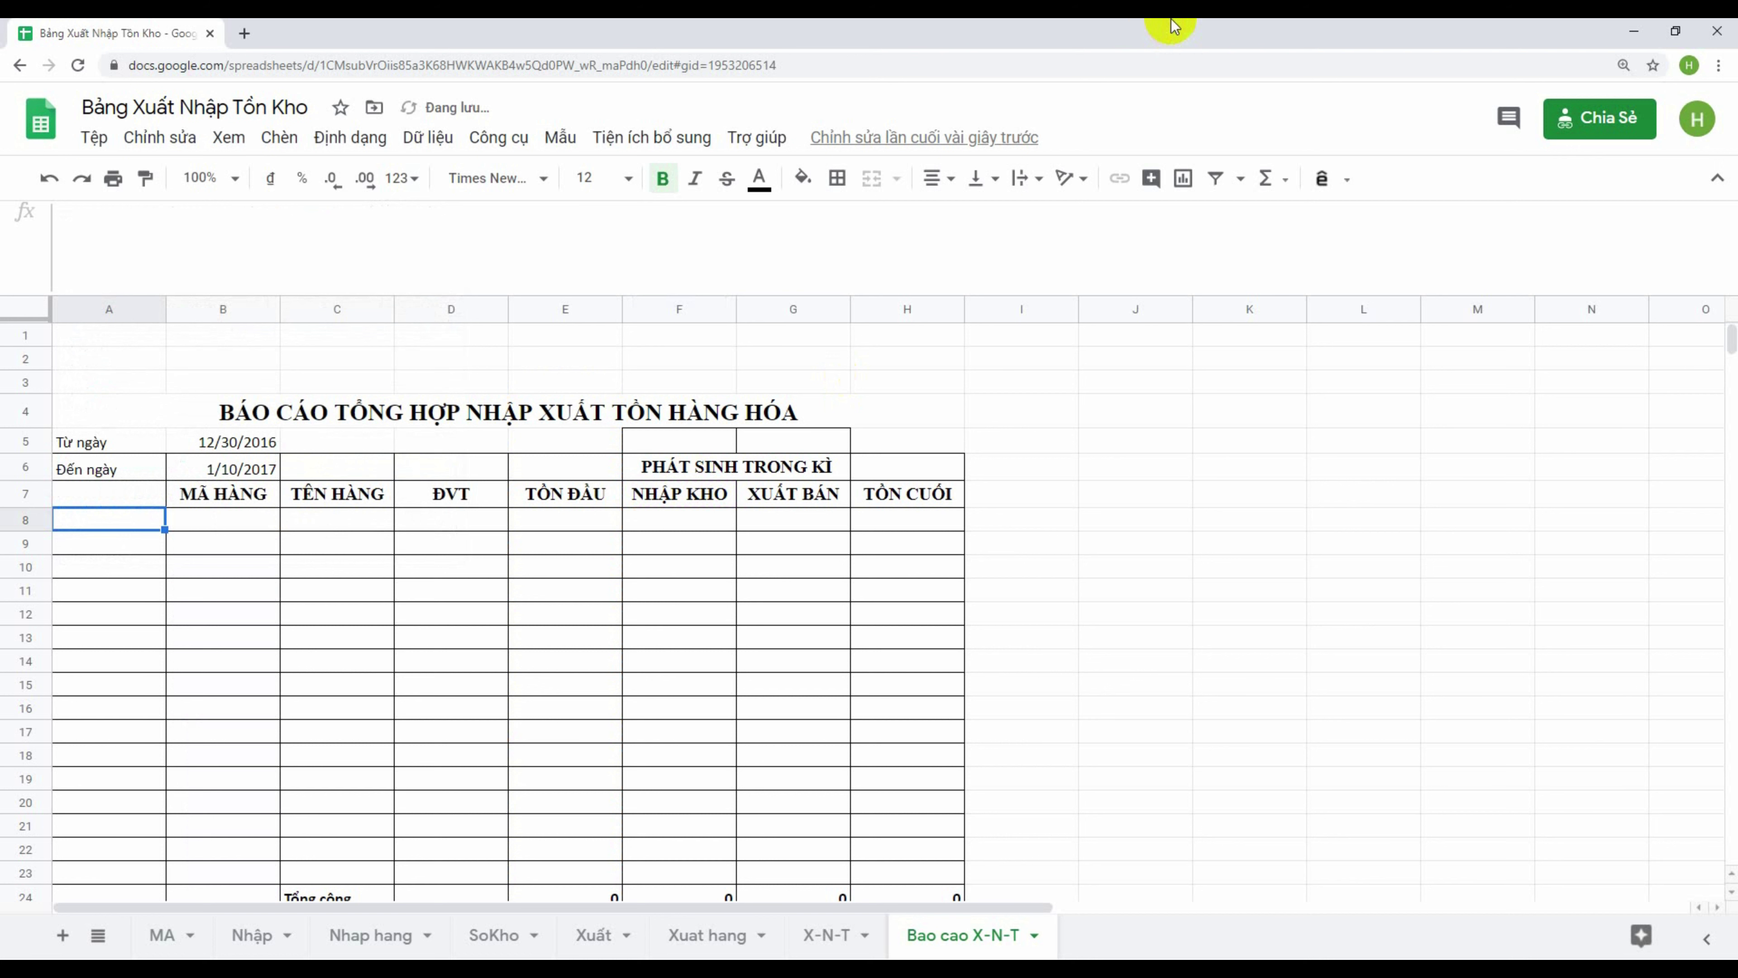
# Check A7, which now shows a #ERROR! parse error
pyautogui.click(96, 494)
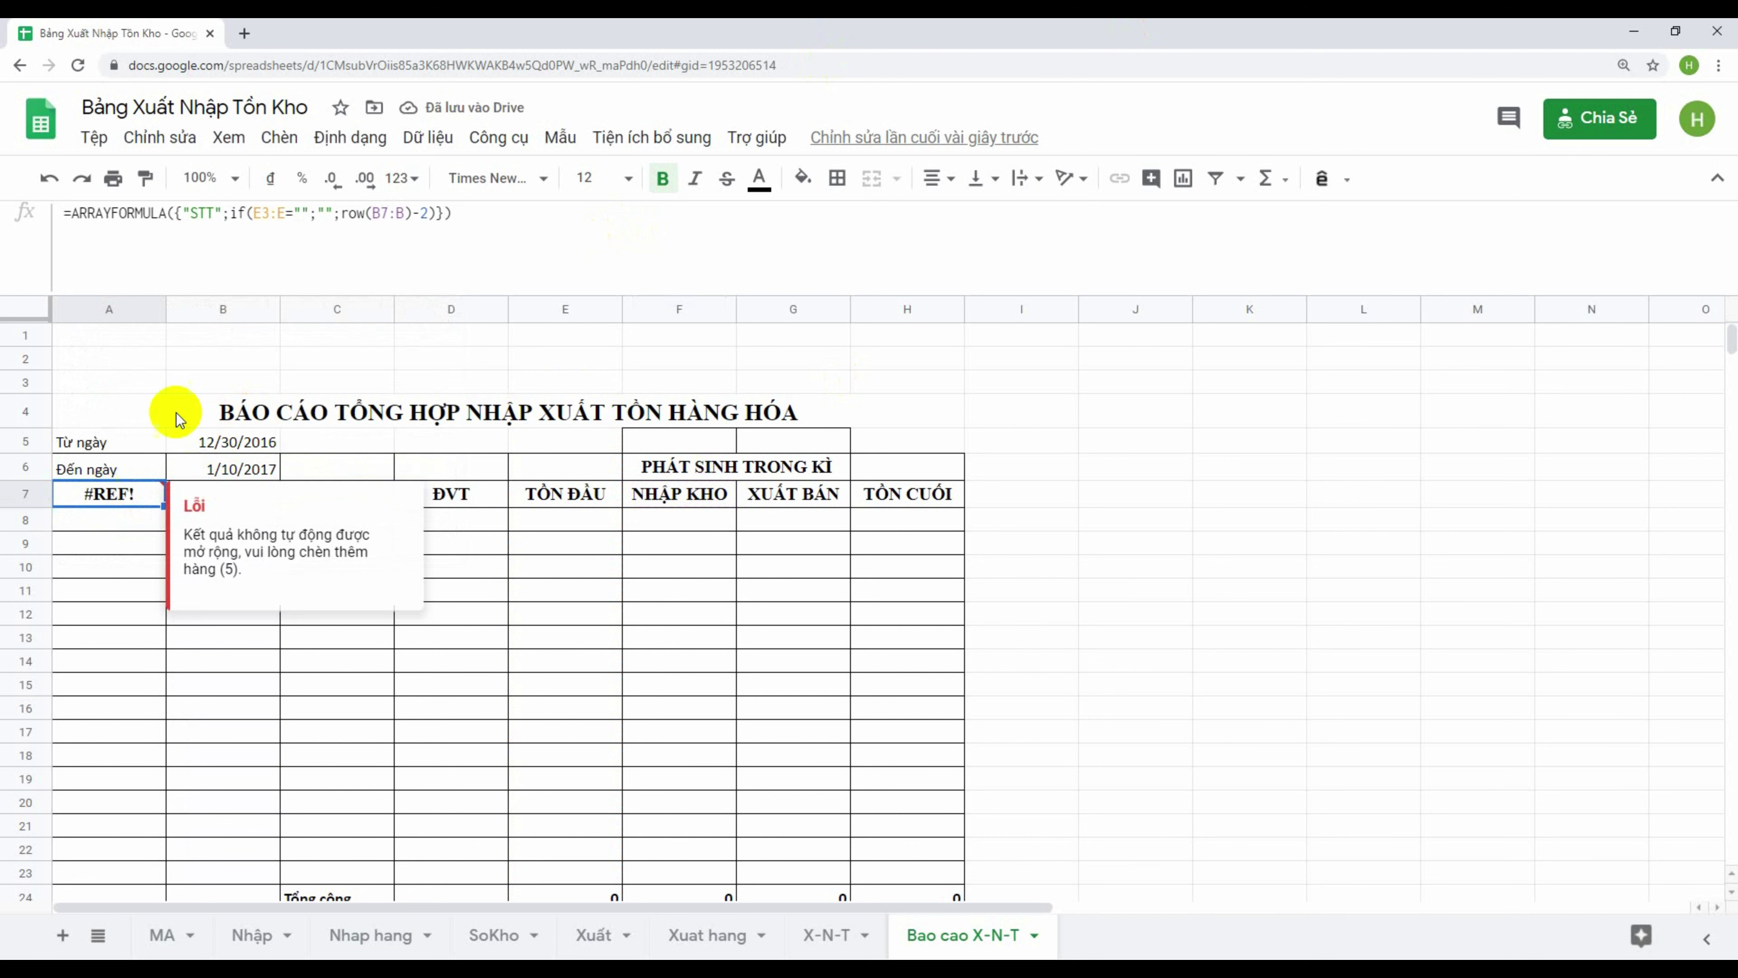
pyautogui.click(376, 691)
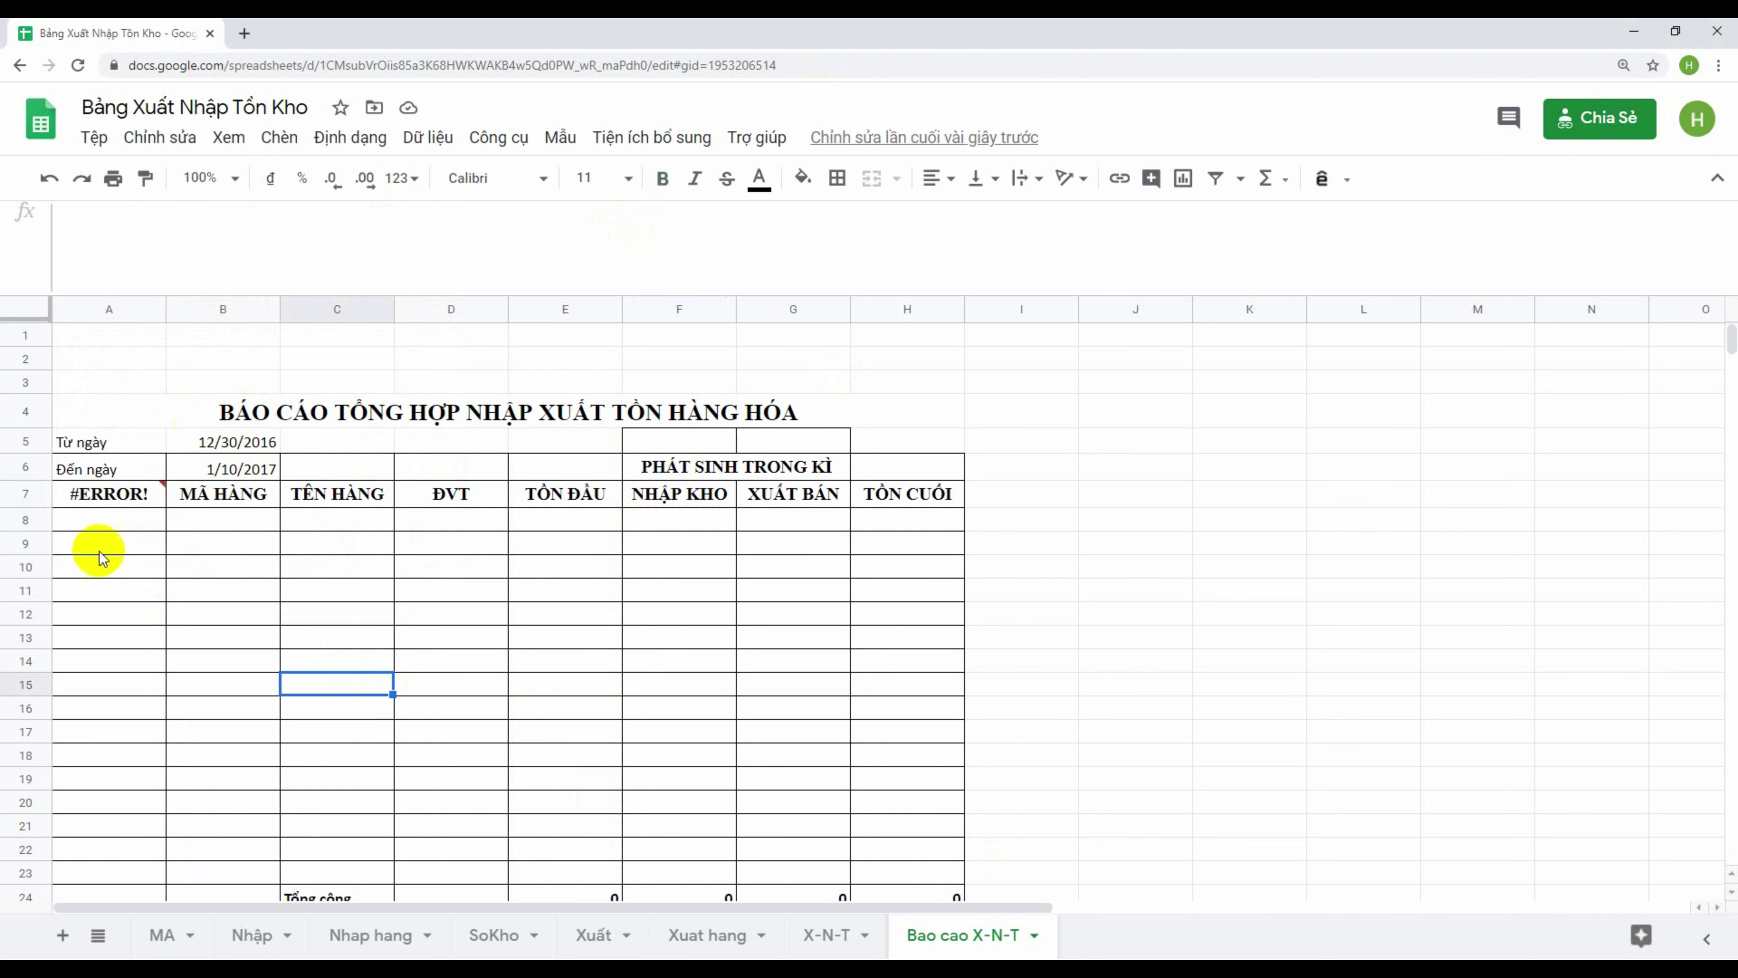
pyautogui.click(100, 503)
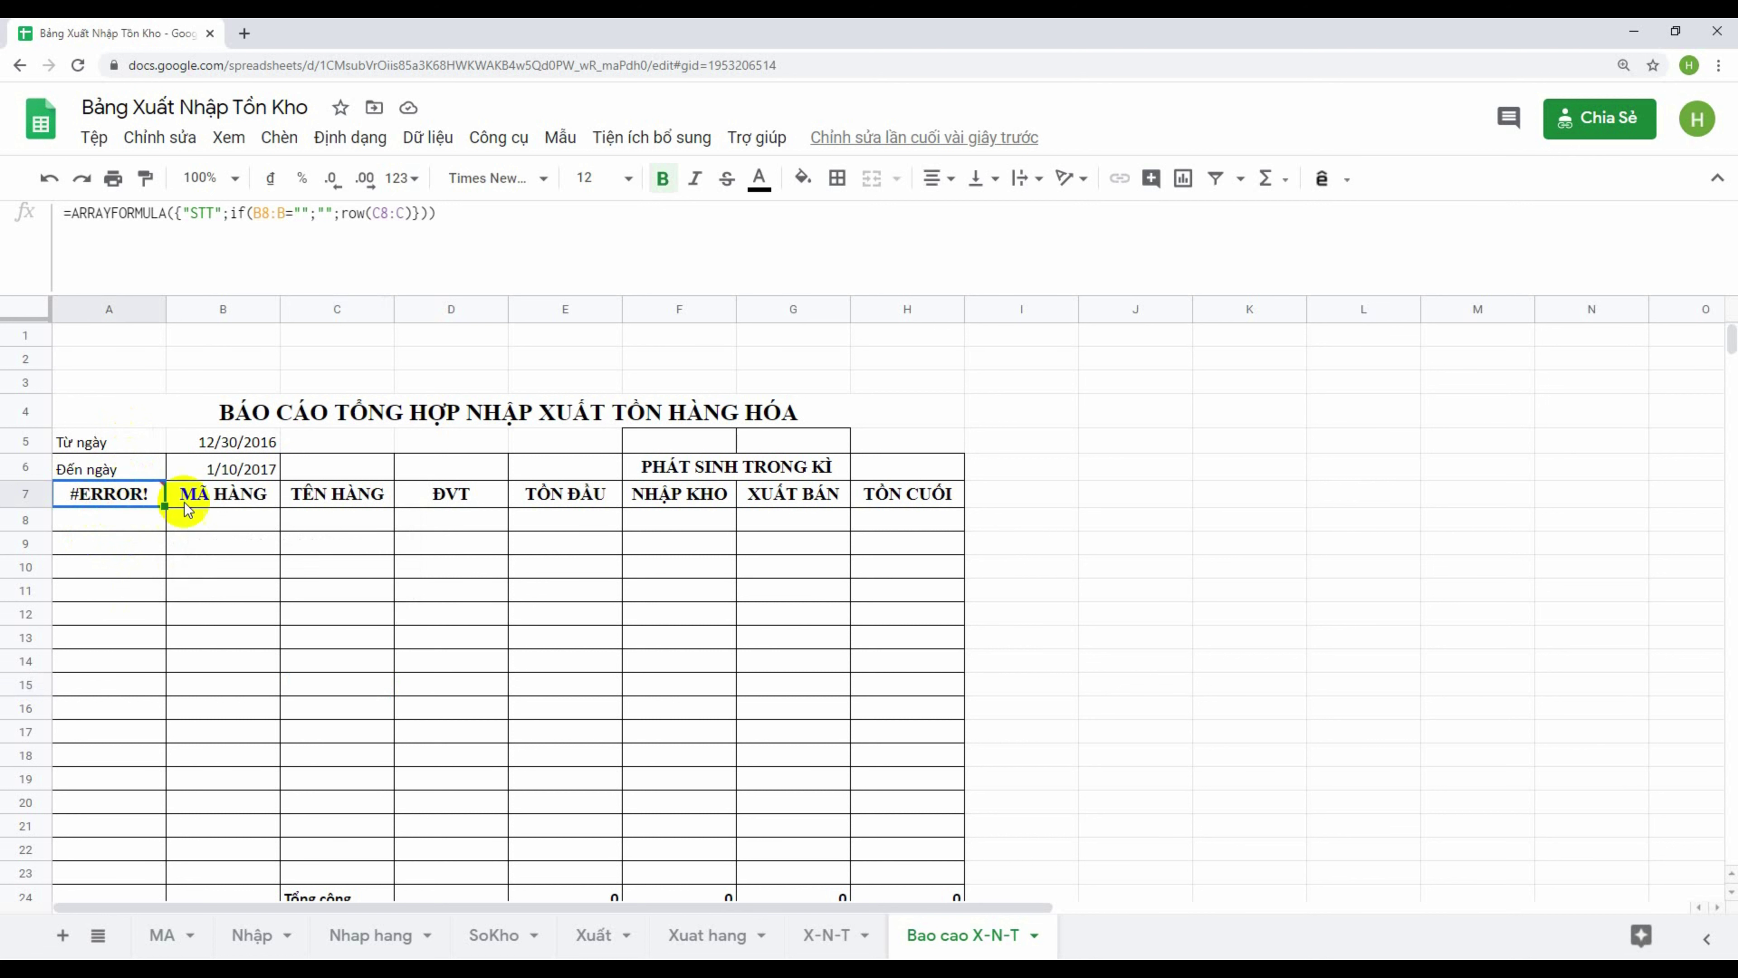
pyautogui.click(201, 500)
pyautogui.click(98, 499)
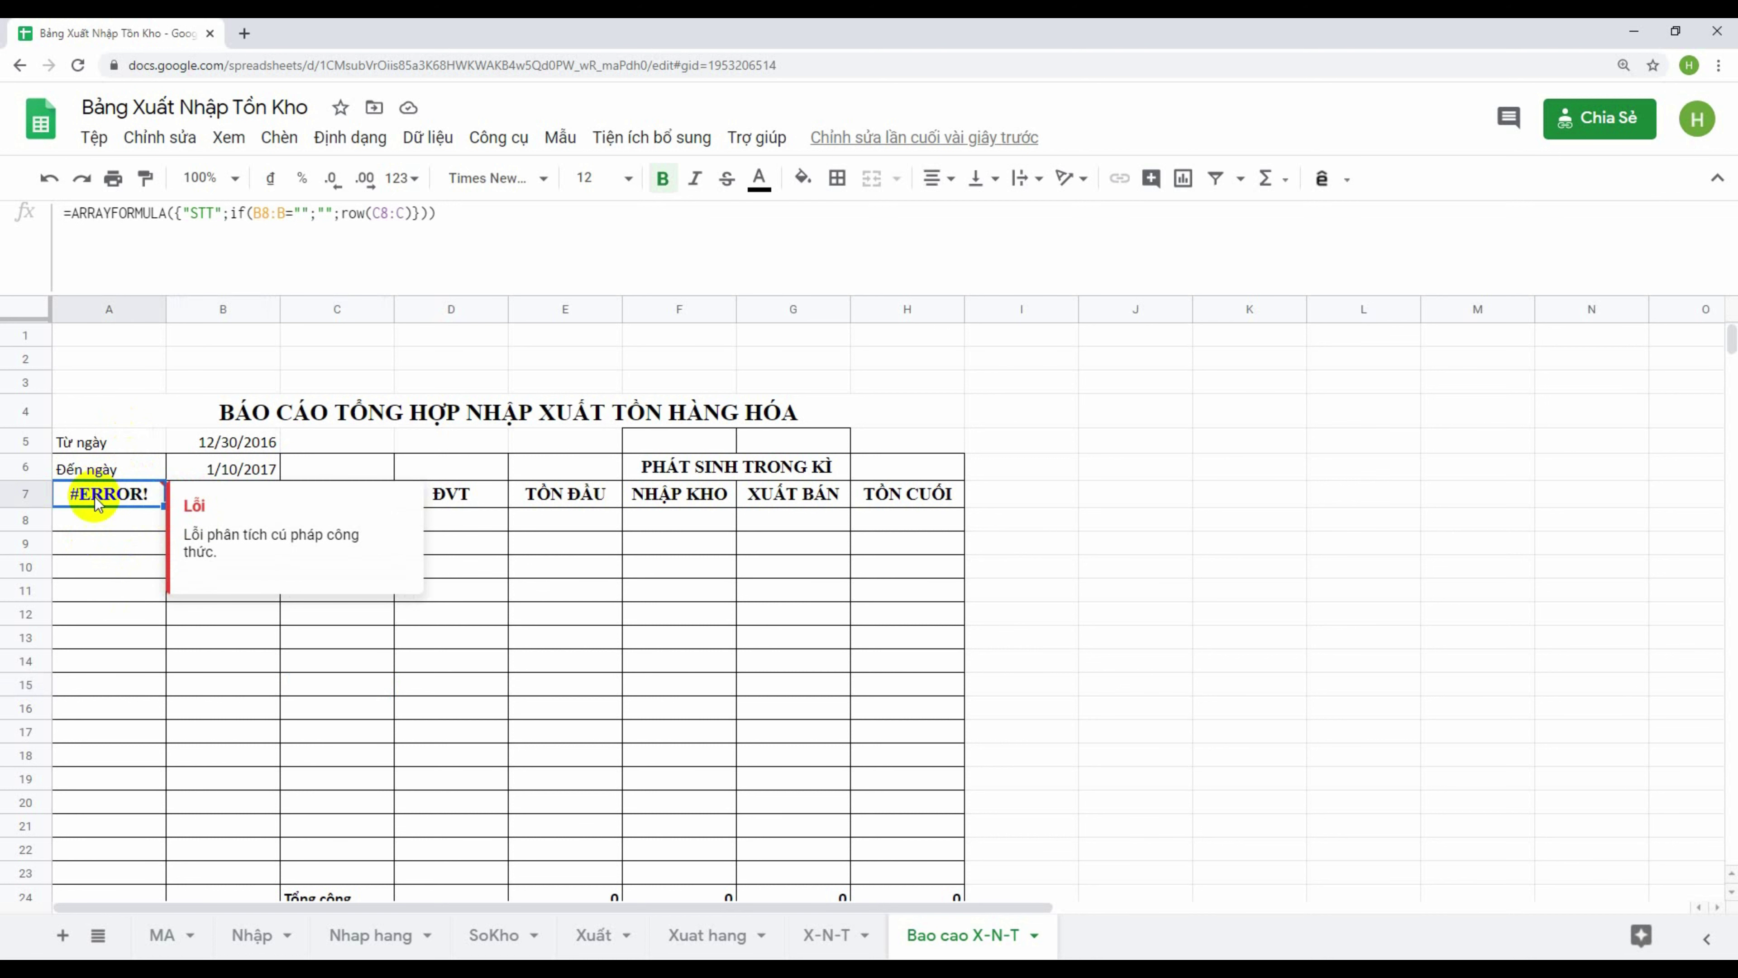
# Inspect the STT numbering formula and row A3:G3 on the MA sheet
pyautogui.click(161, 937)
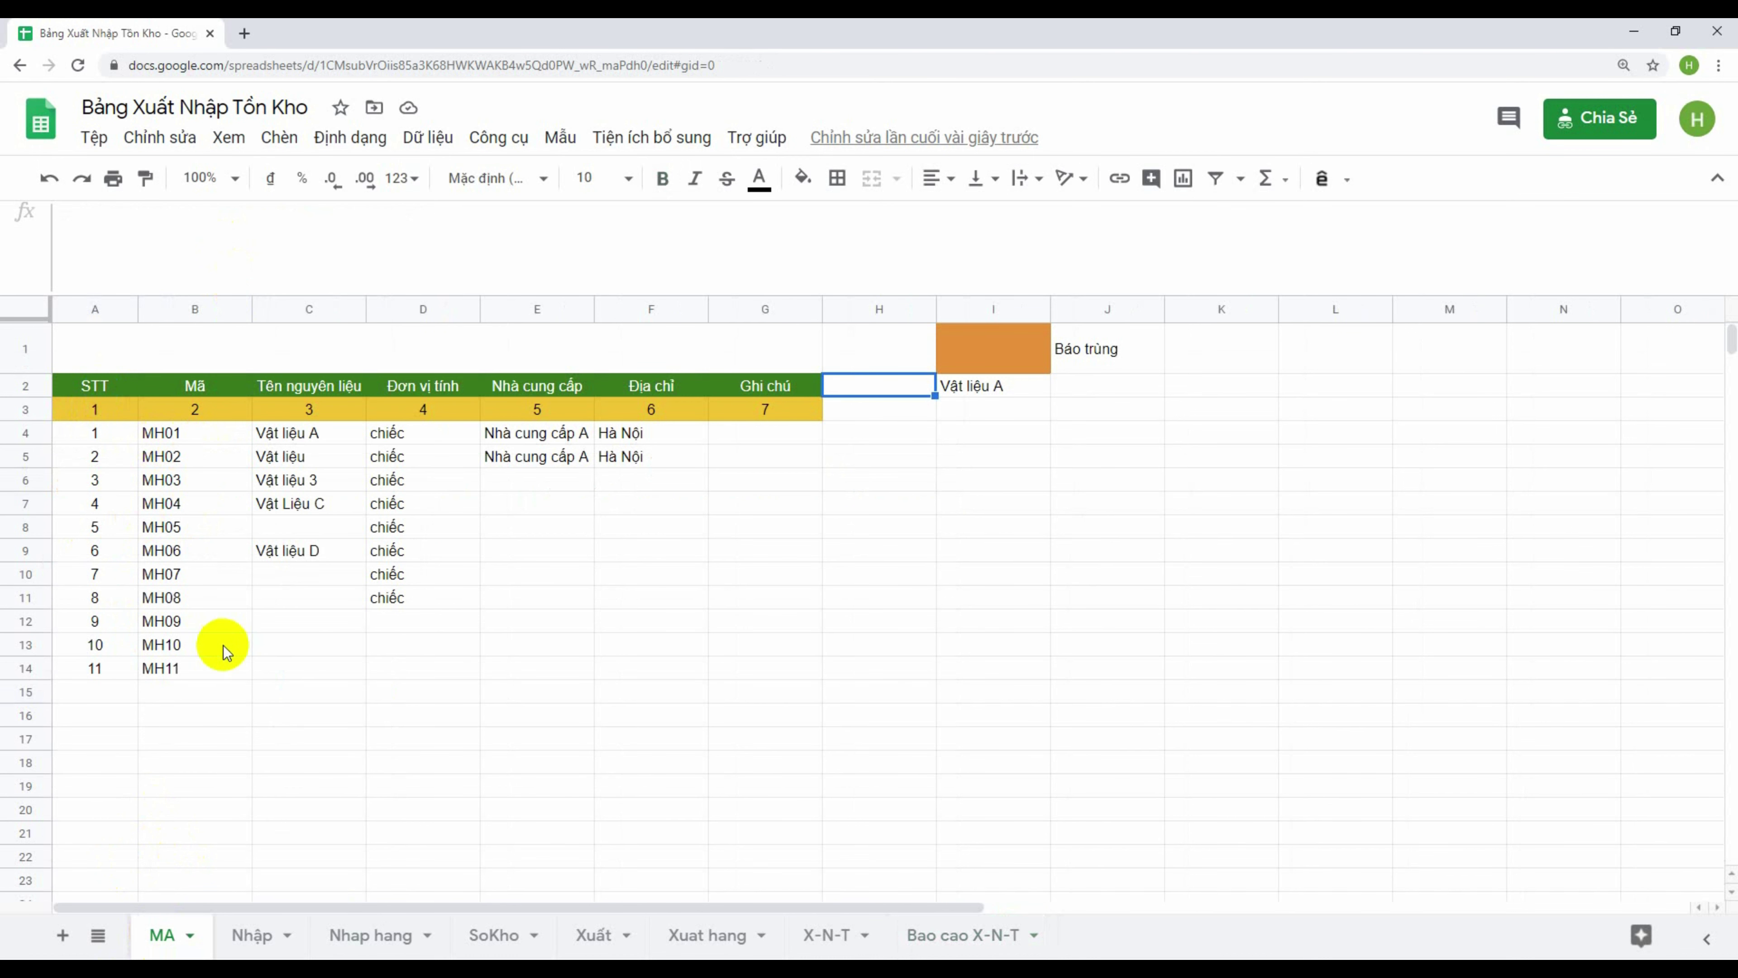
pyautogui.click(95, 388)
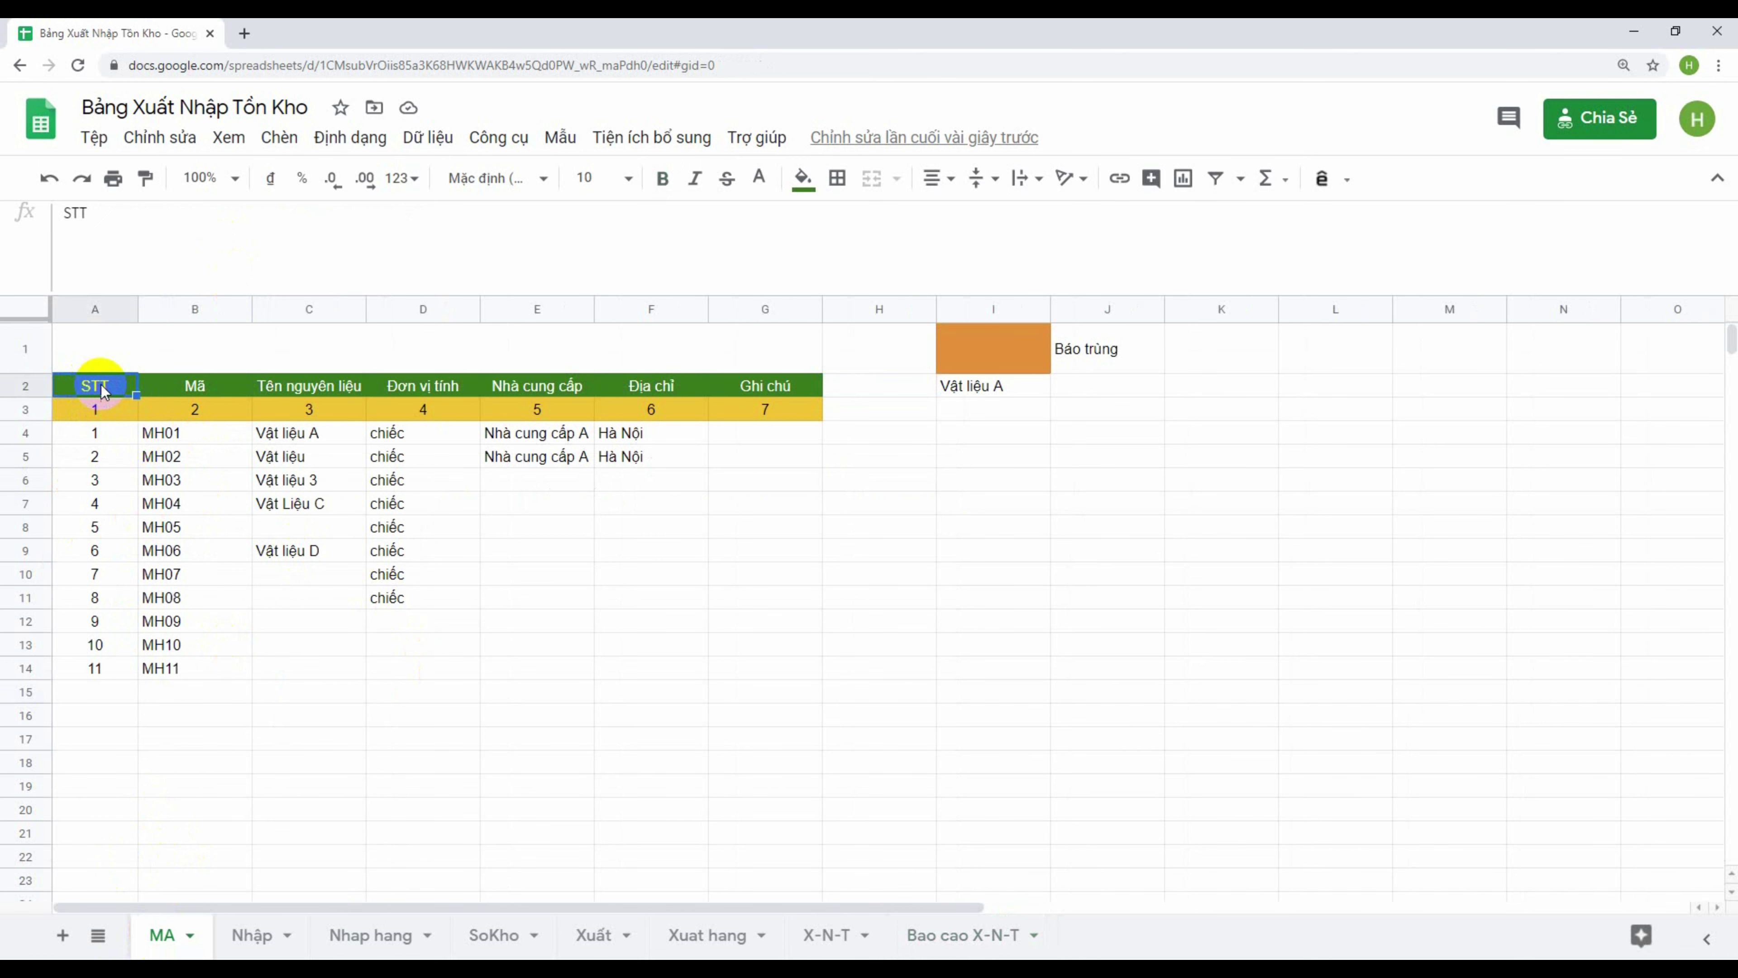
pyautogui.click(99, 411)
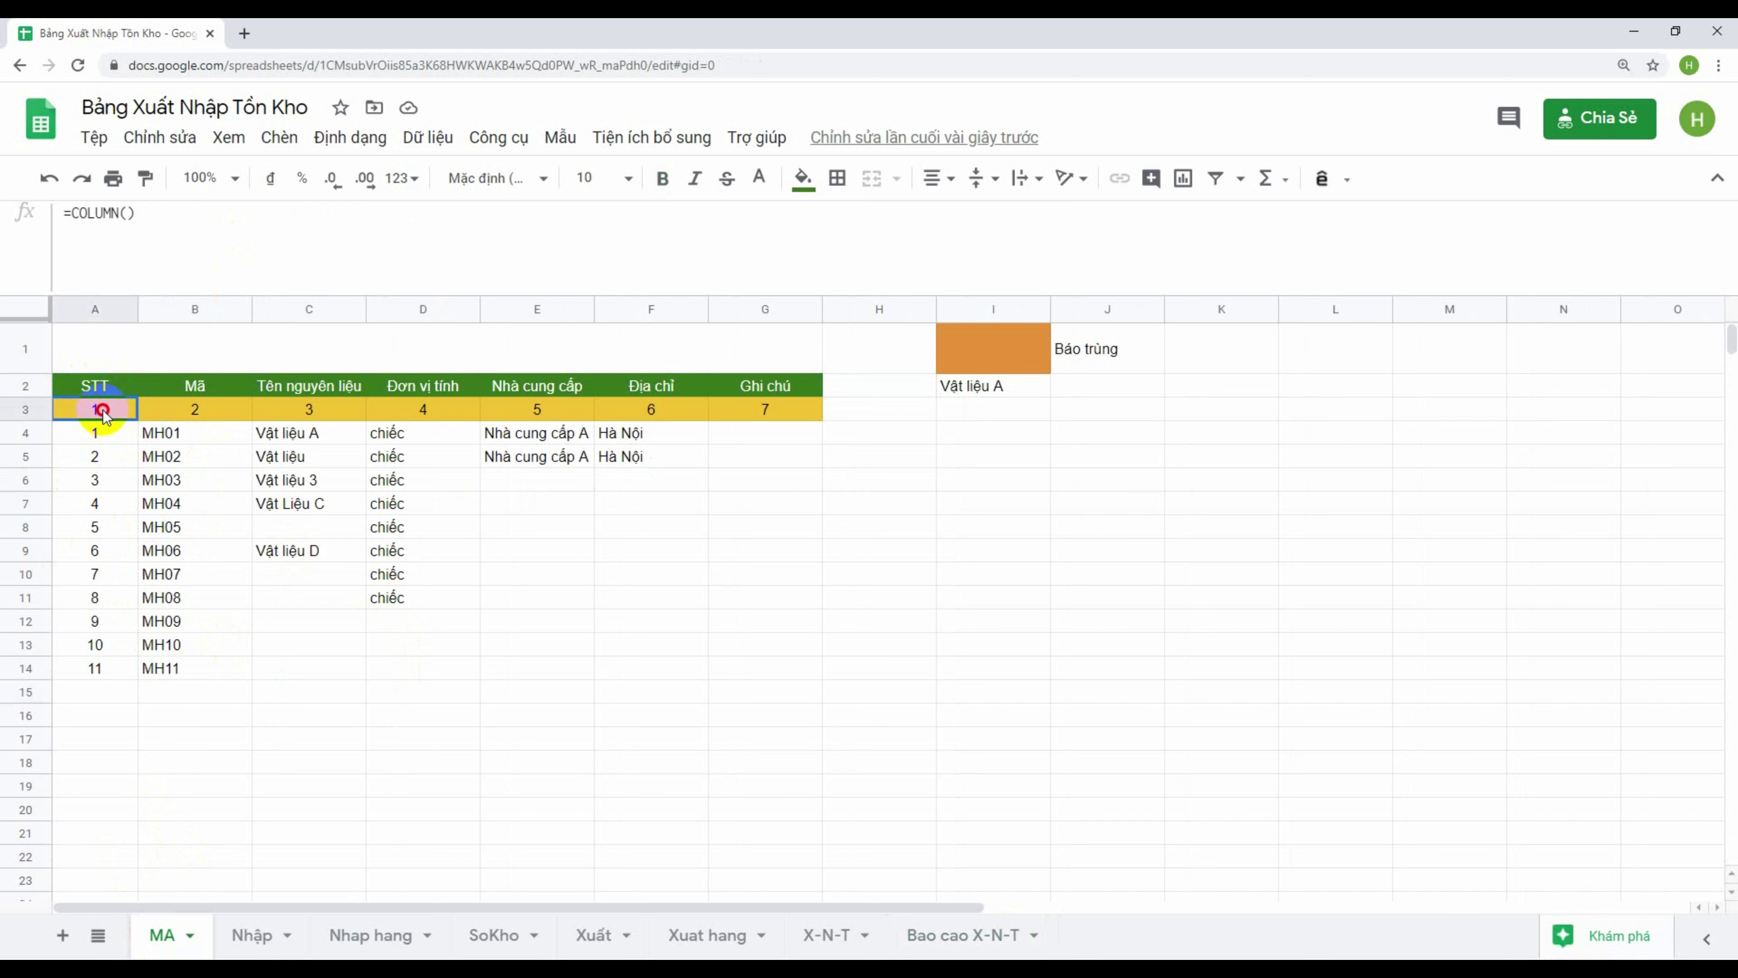
pyautogui.click(765, 411)
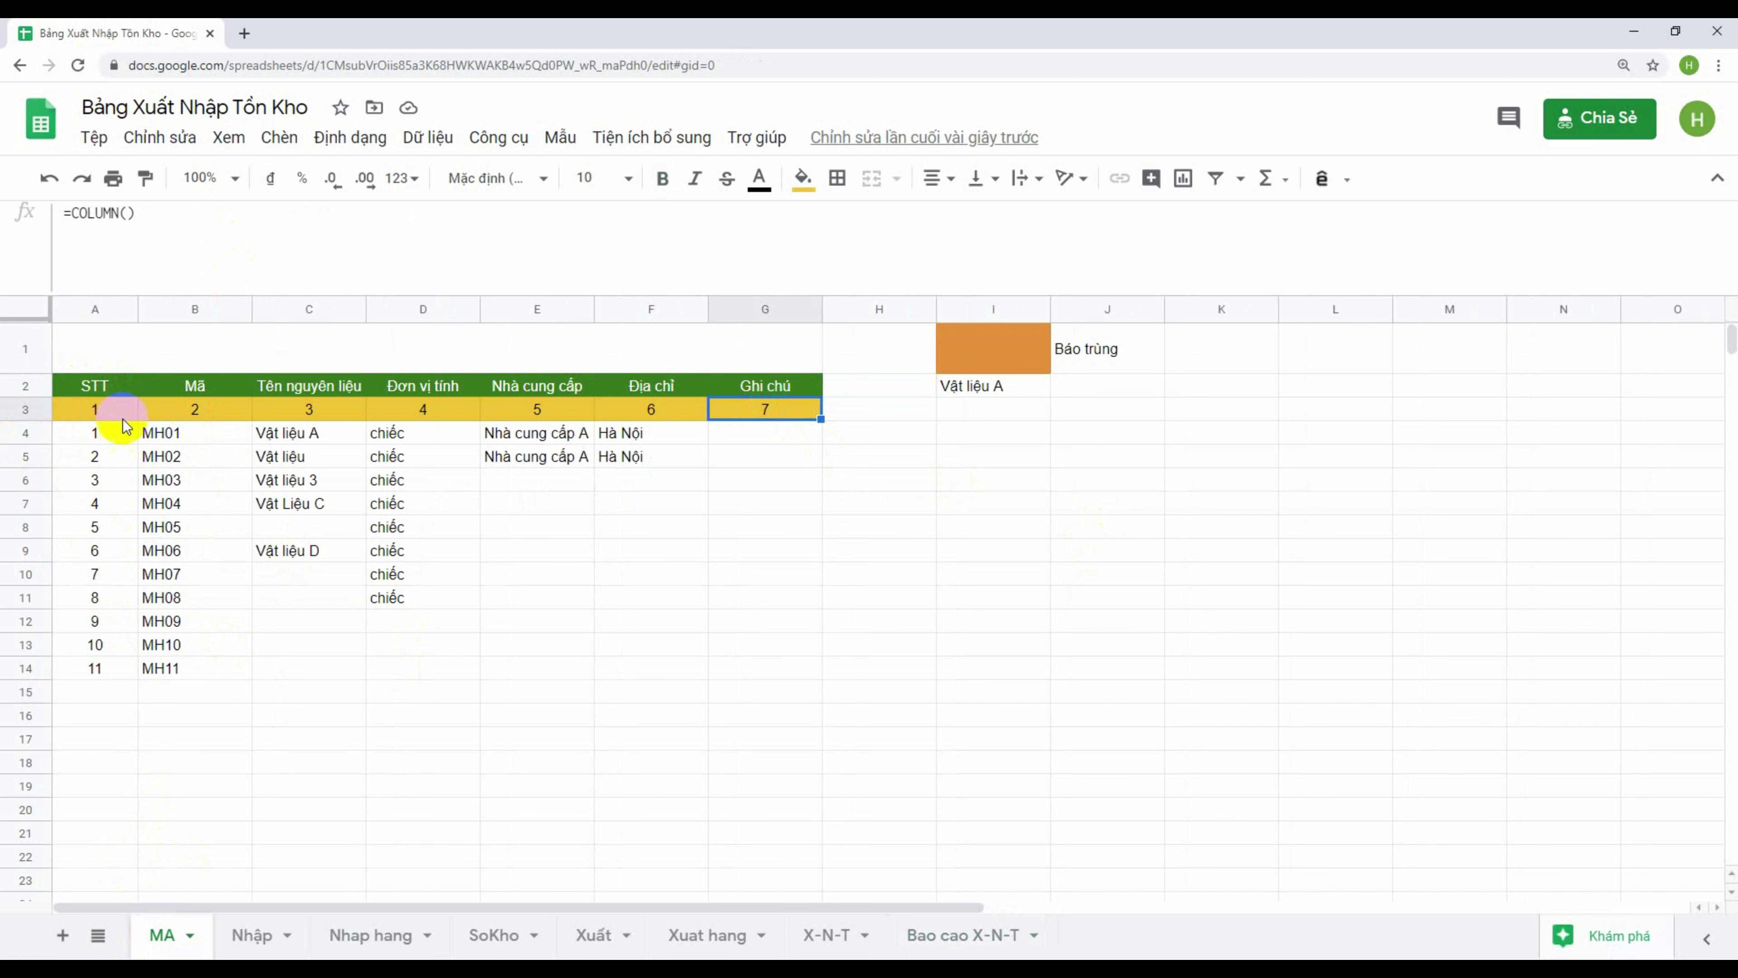
pyautogui.click(115, 411)
pyautogui.keyDown('shift'); pyautogui.click(765, 411); pyautogui.keyUp('shift')
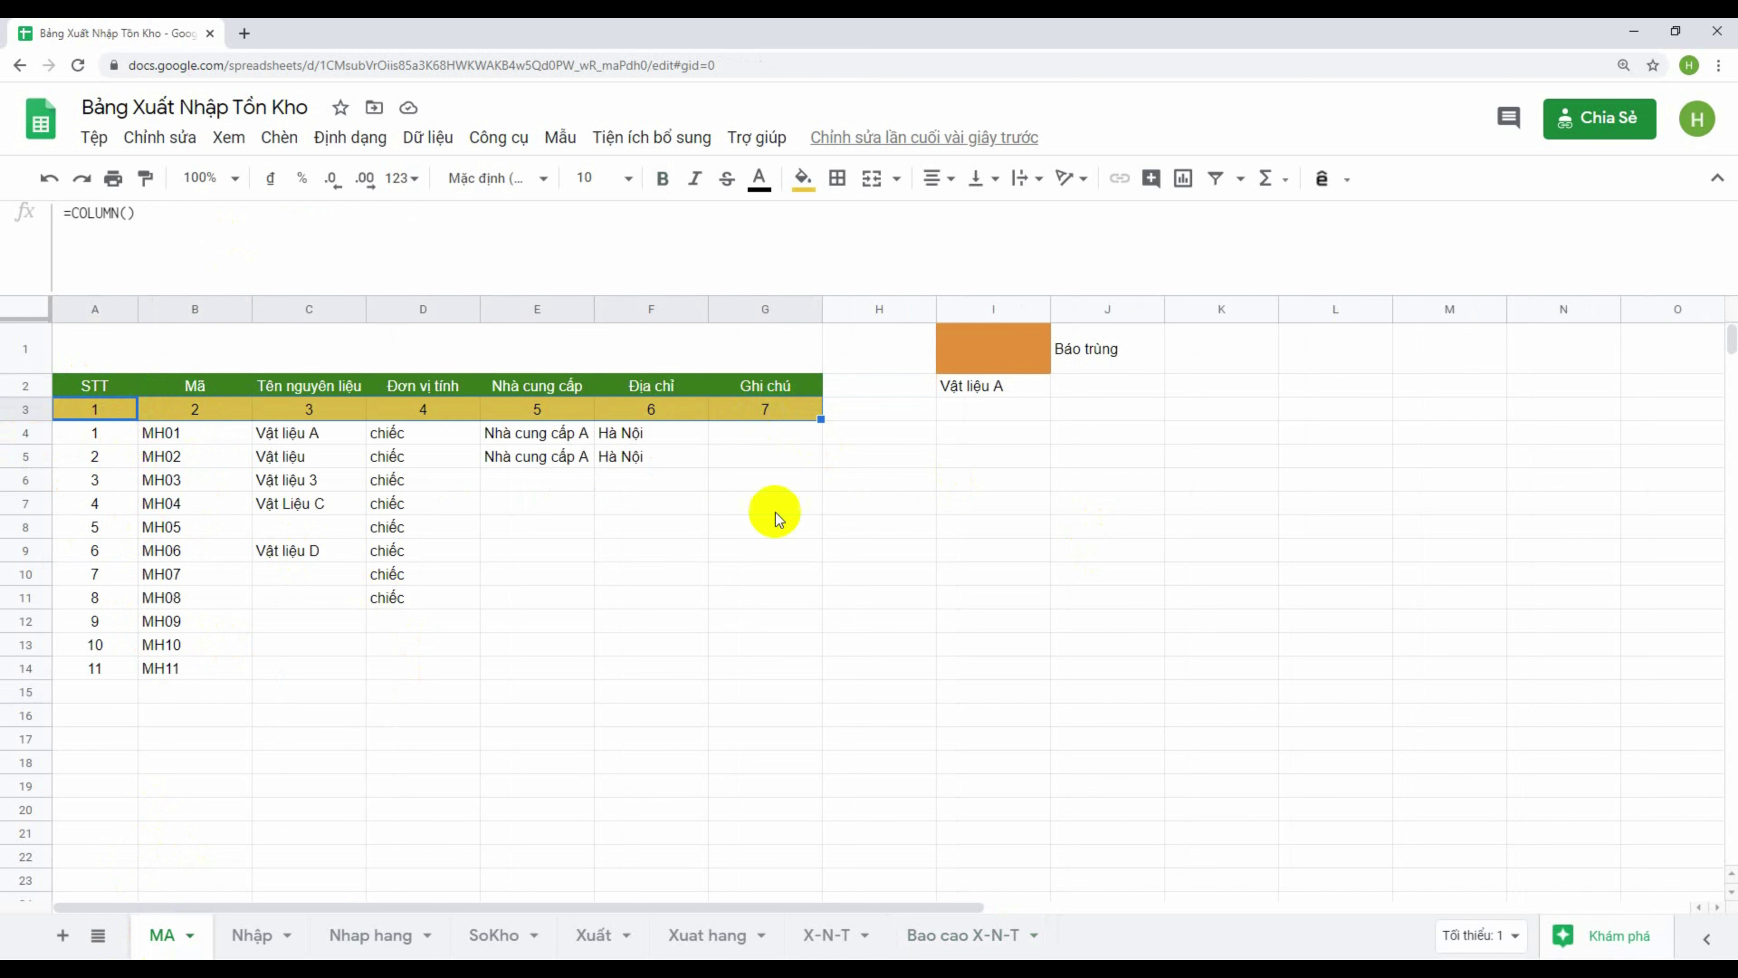
pyautogui.click(951, 943)
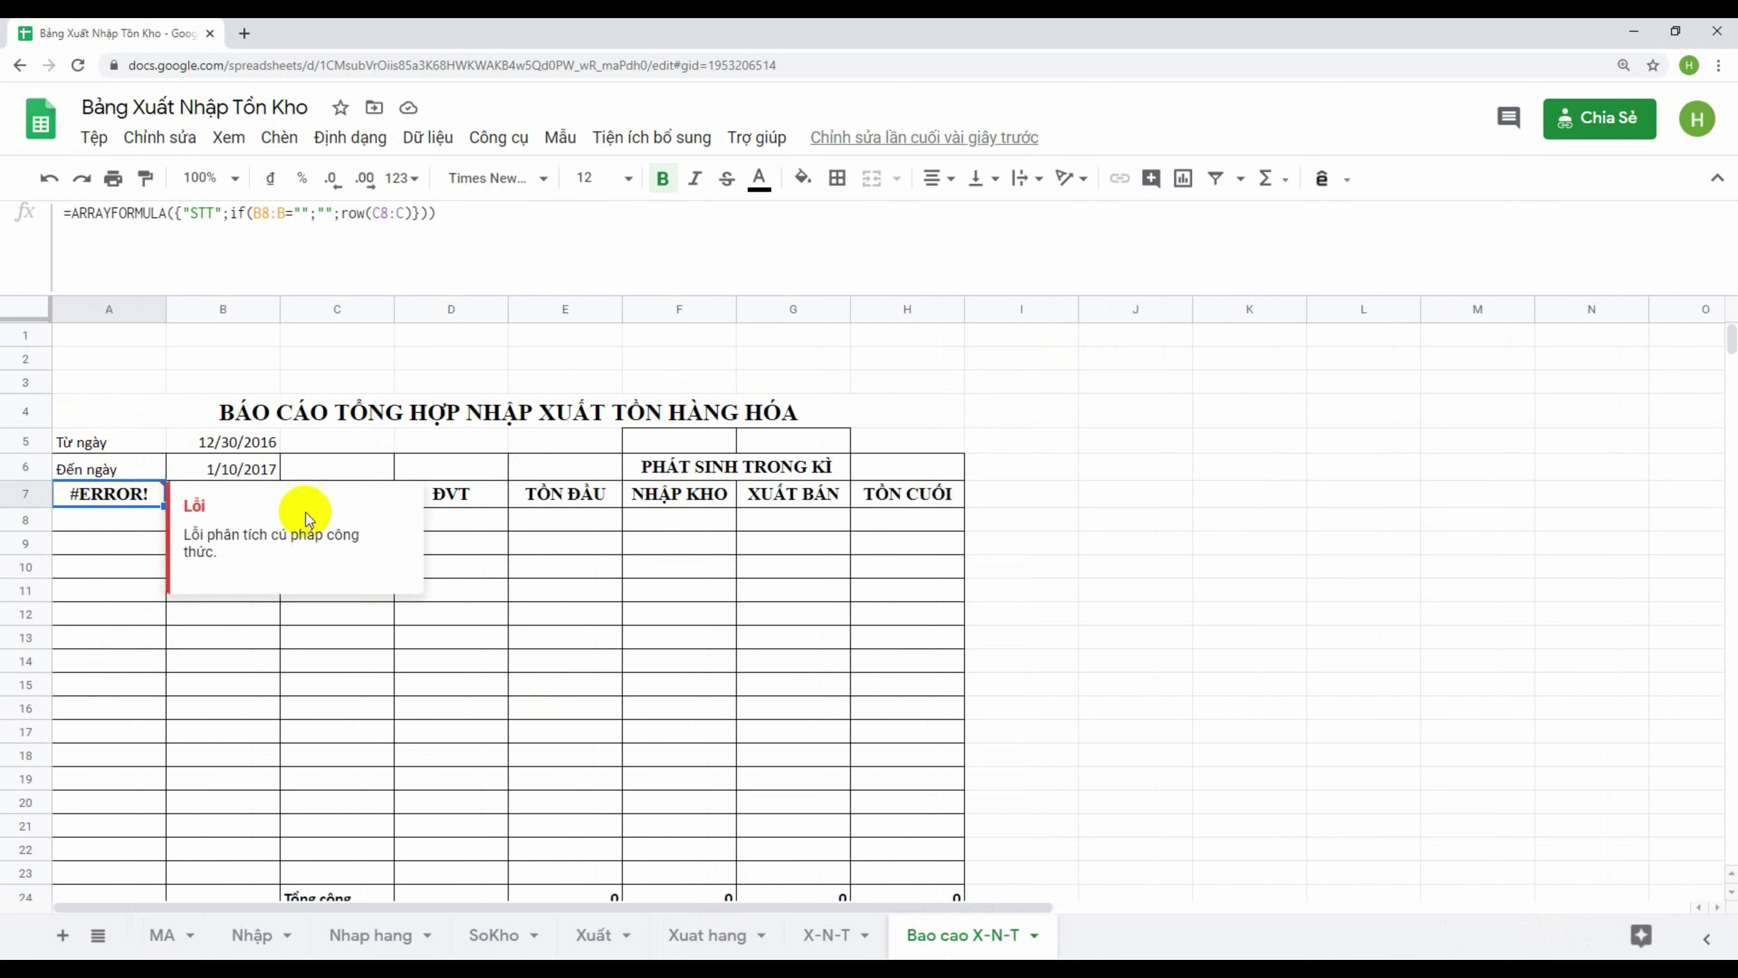
# Link A7 to MA!A5 and paste the numbering array formula back
pyautogui.write('=')
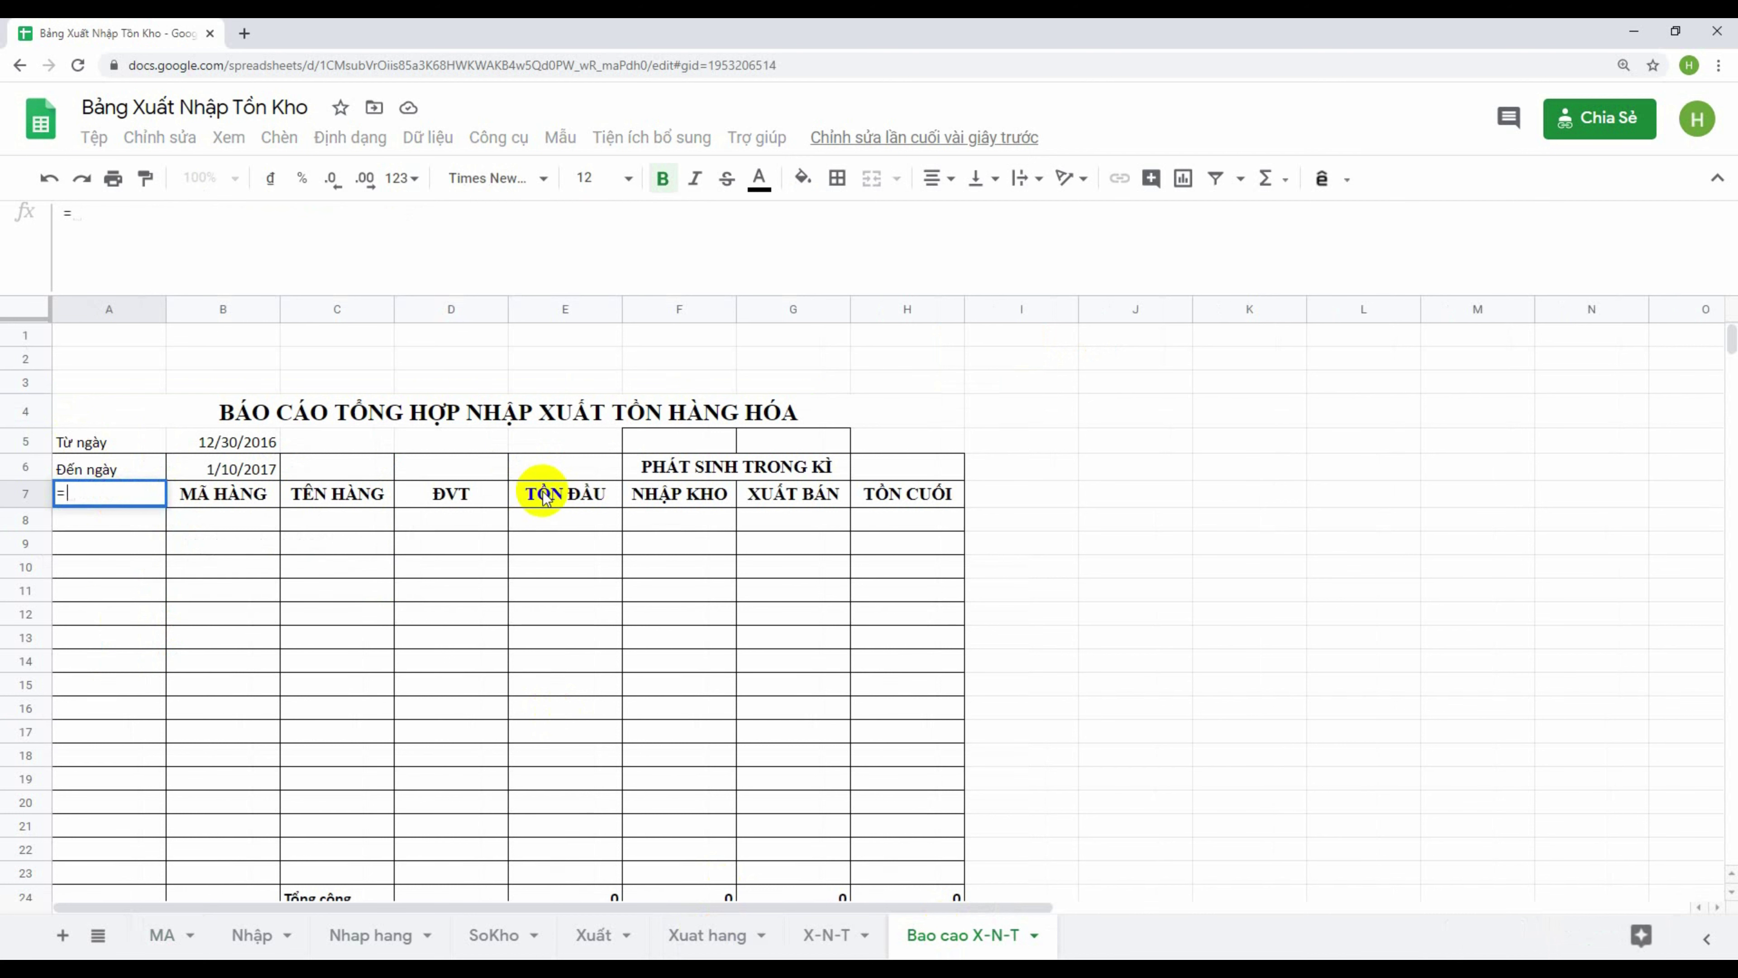
pyautogui.click(165, 935)
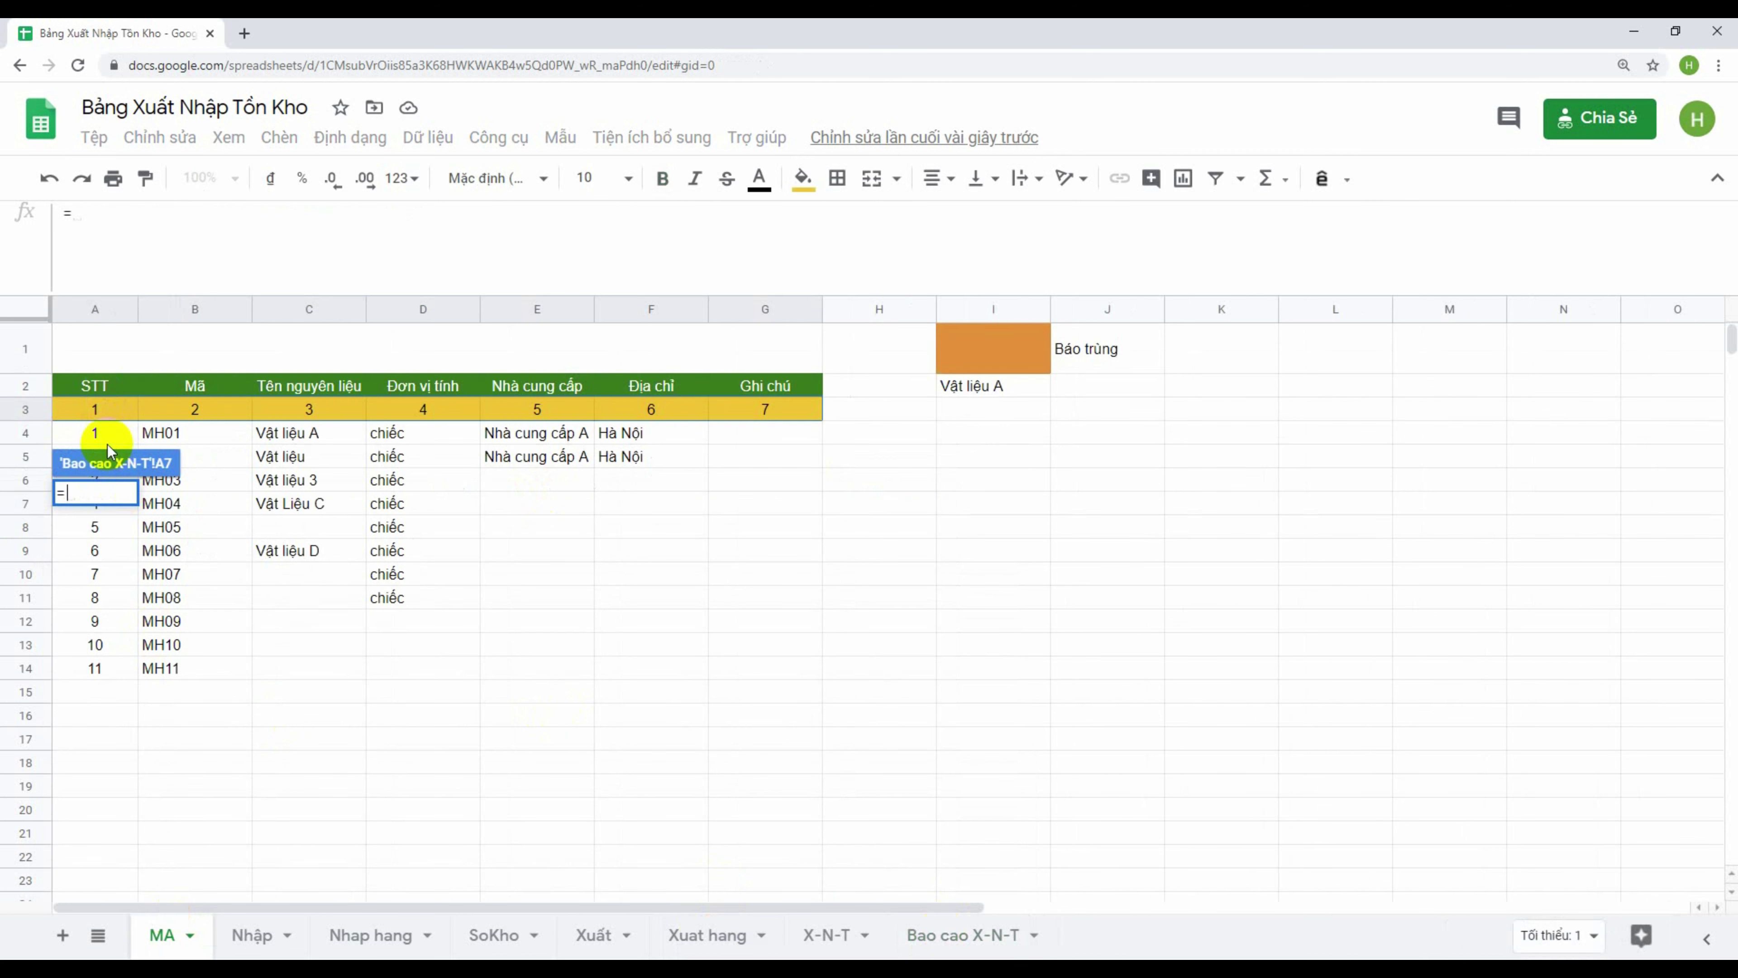
pyautogui.click(103, 451)
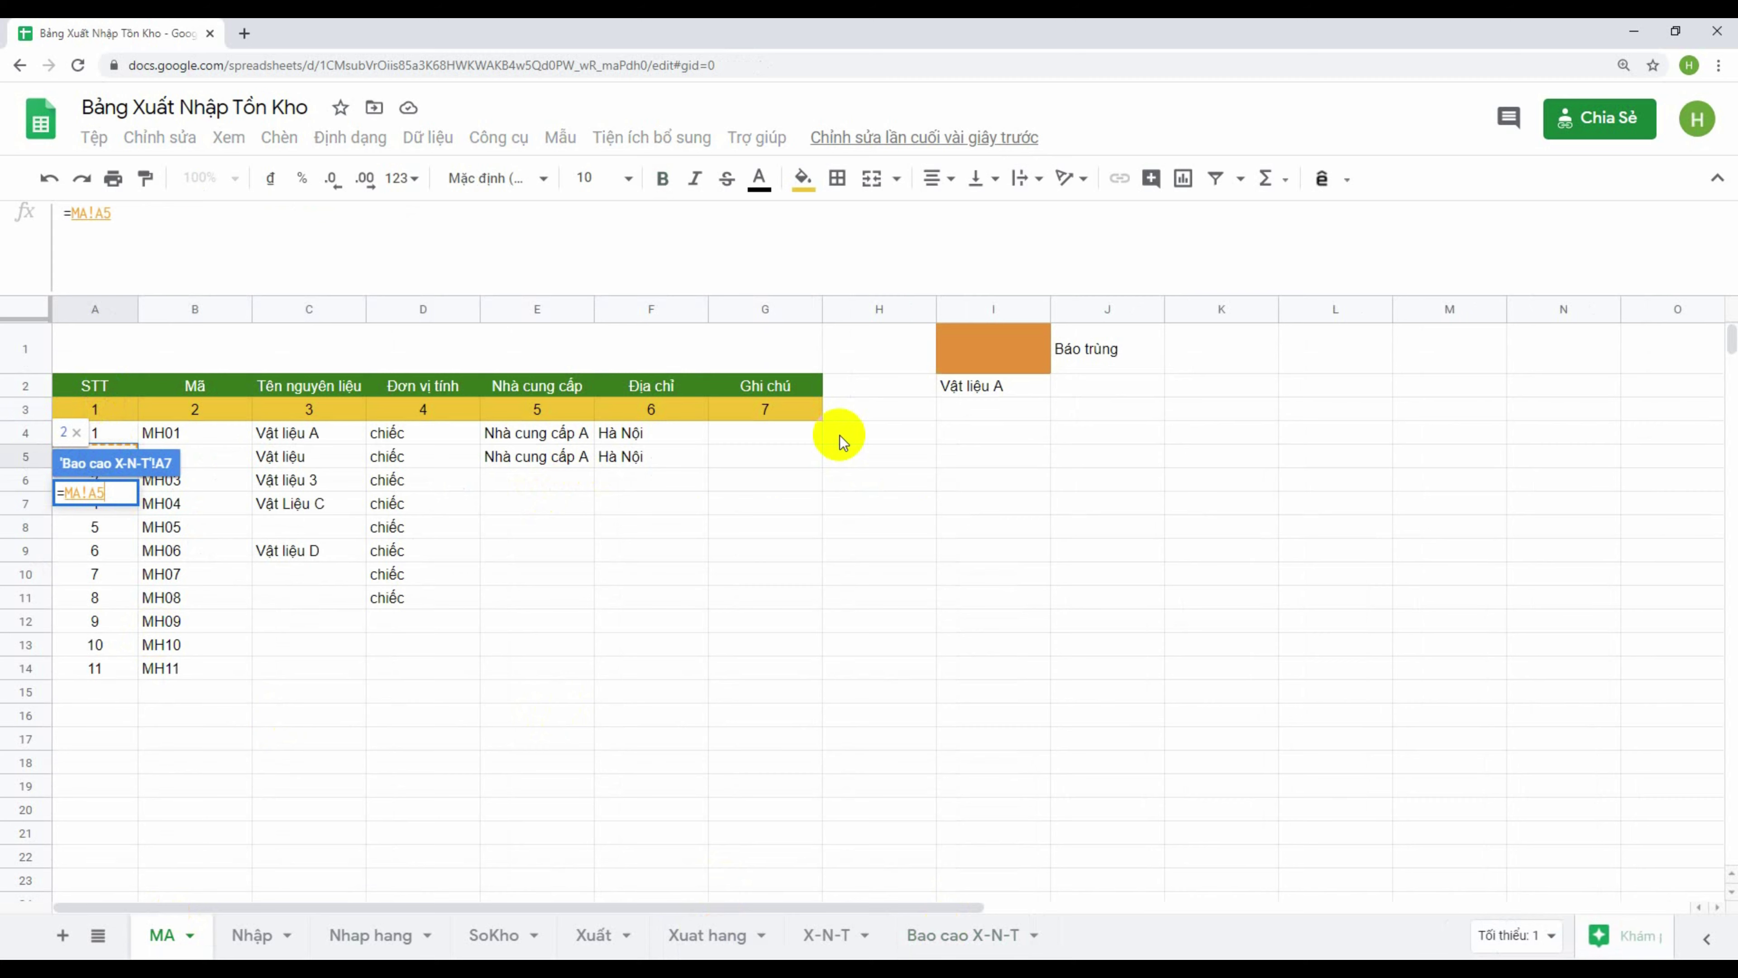
pyautogui.press('Return')
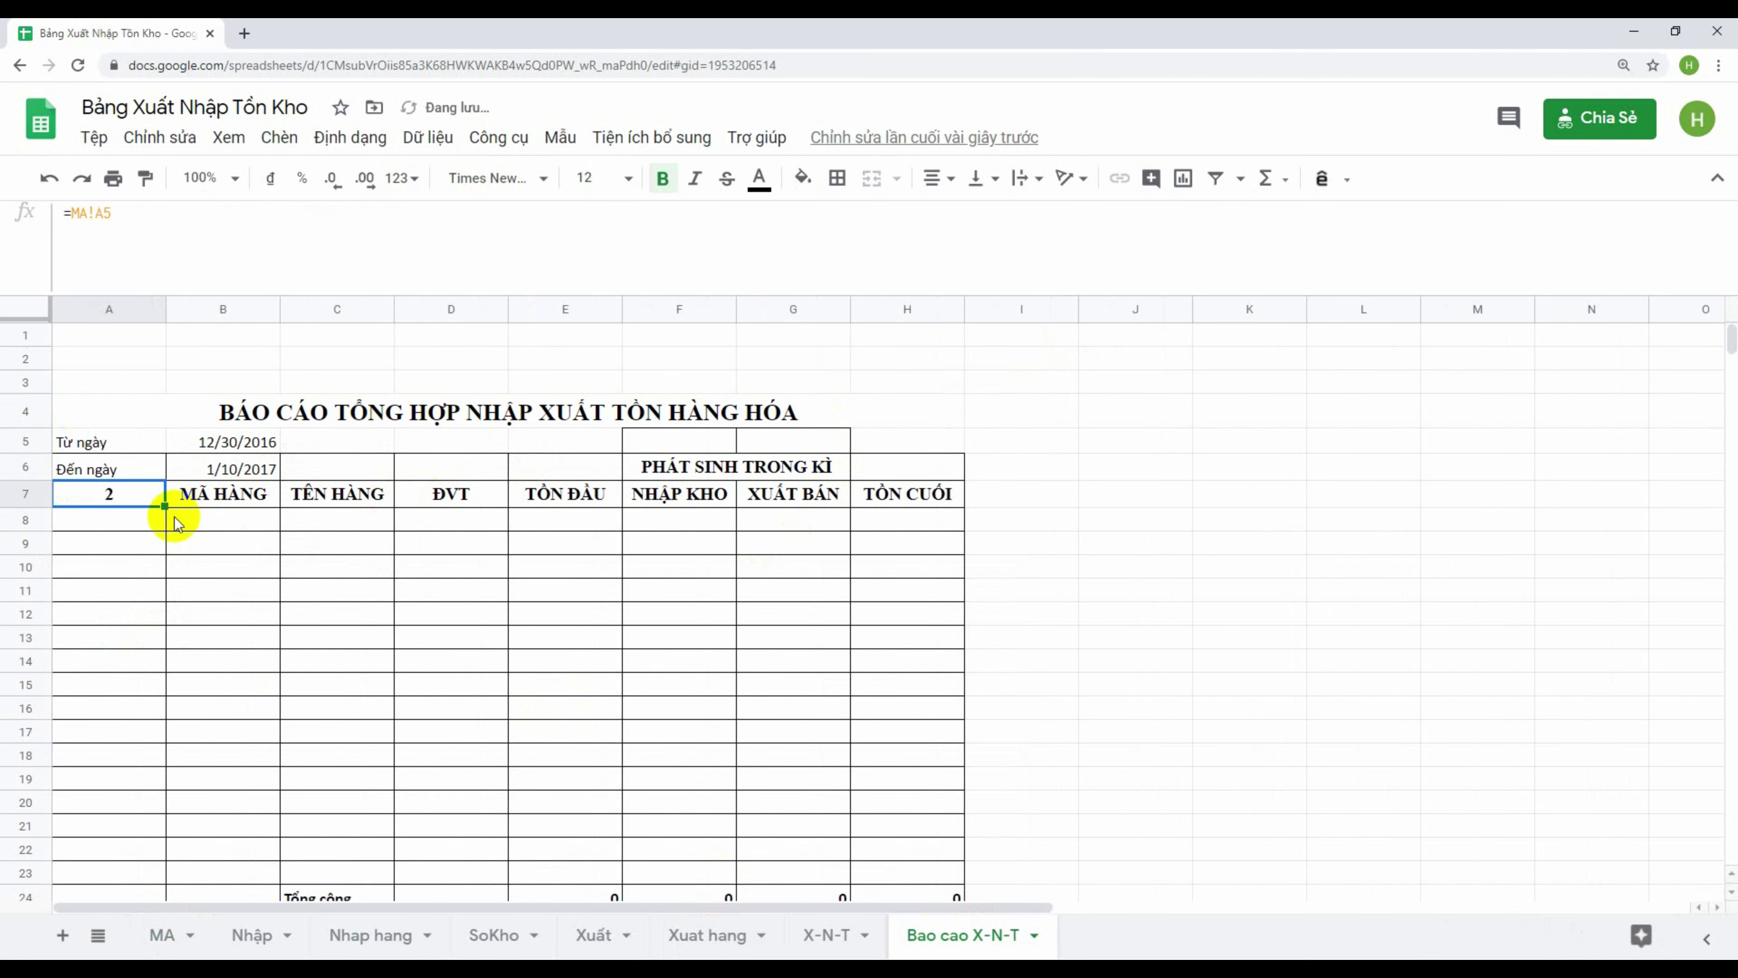
pyautogui.write('=ARRAYFORMULA({"STT";if(B8:B="";"";row(C8:C)}))')
# Link A8 to MA!A4 and B8 to MA!B4, showing 1 and MH01
pyautogui.click(126, 513)
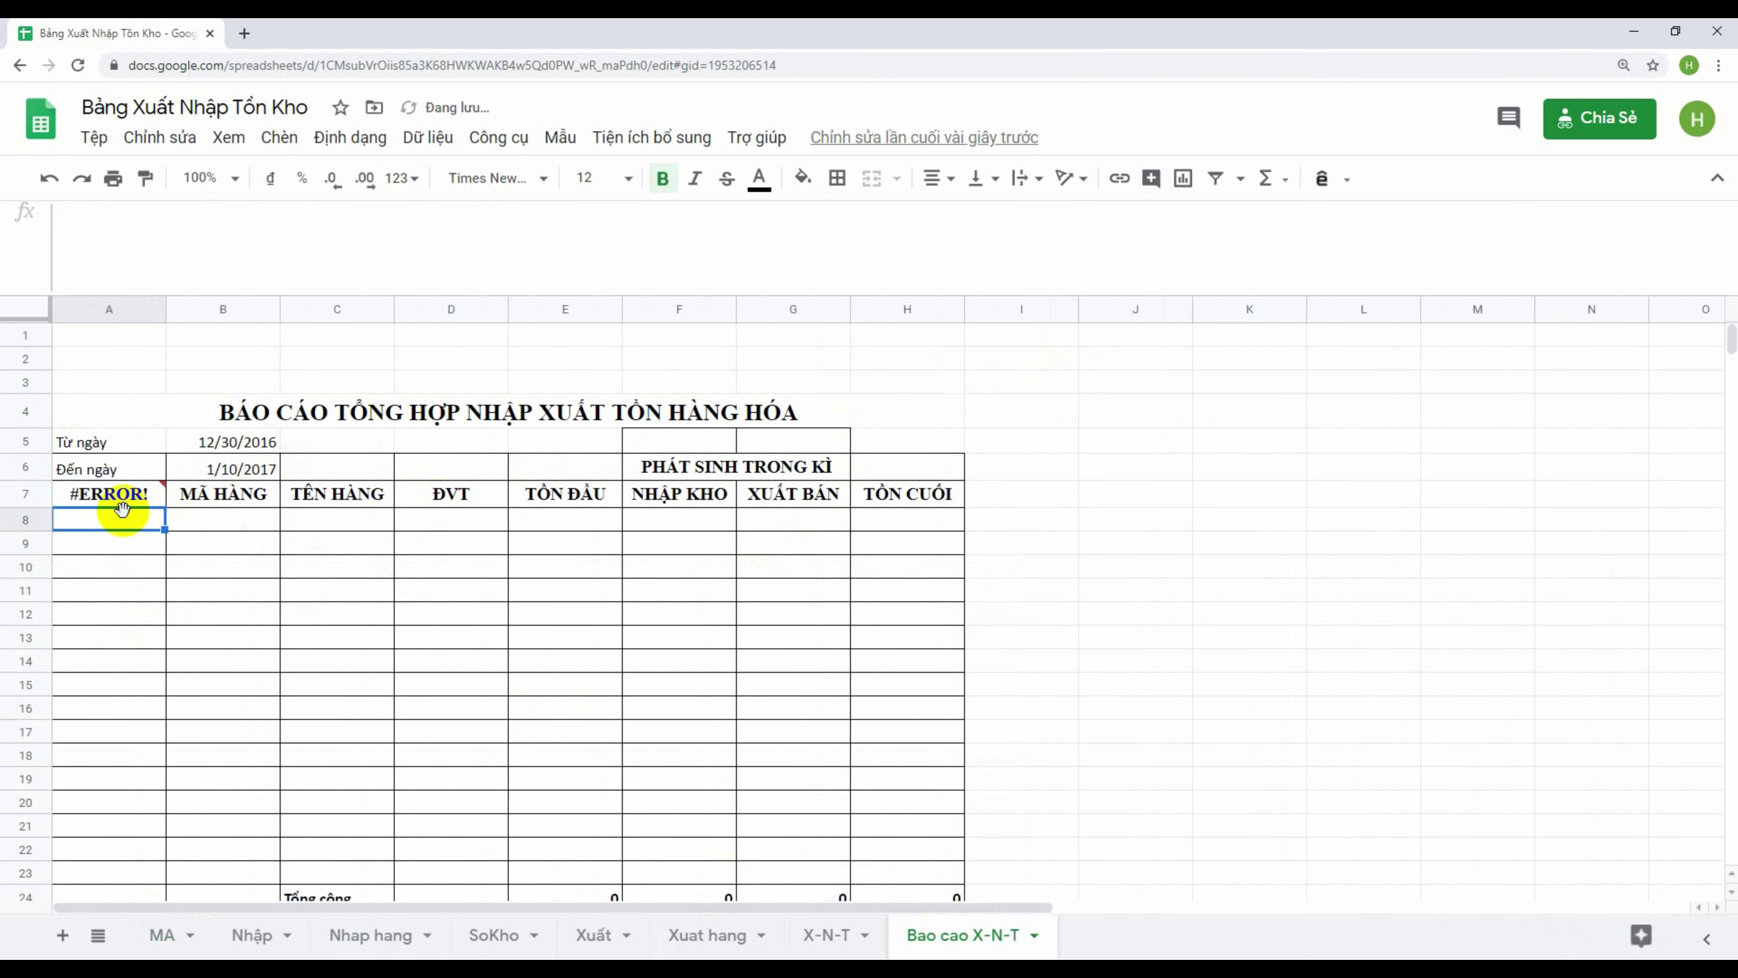
pyautogui.write('=')
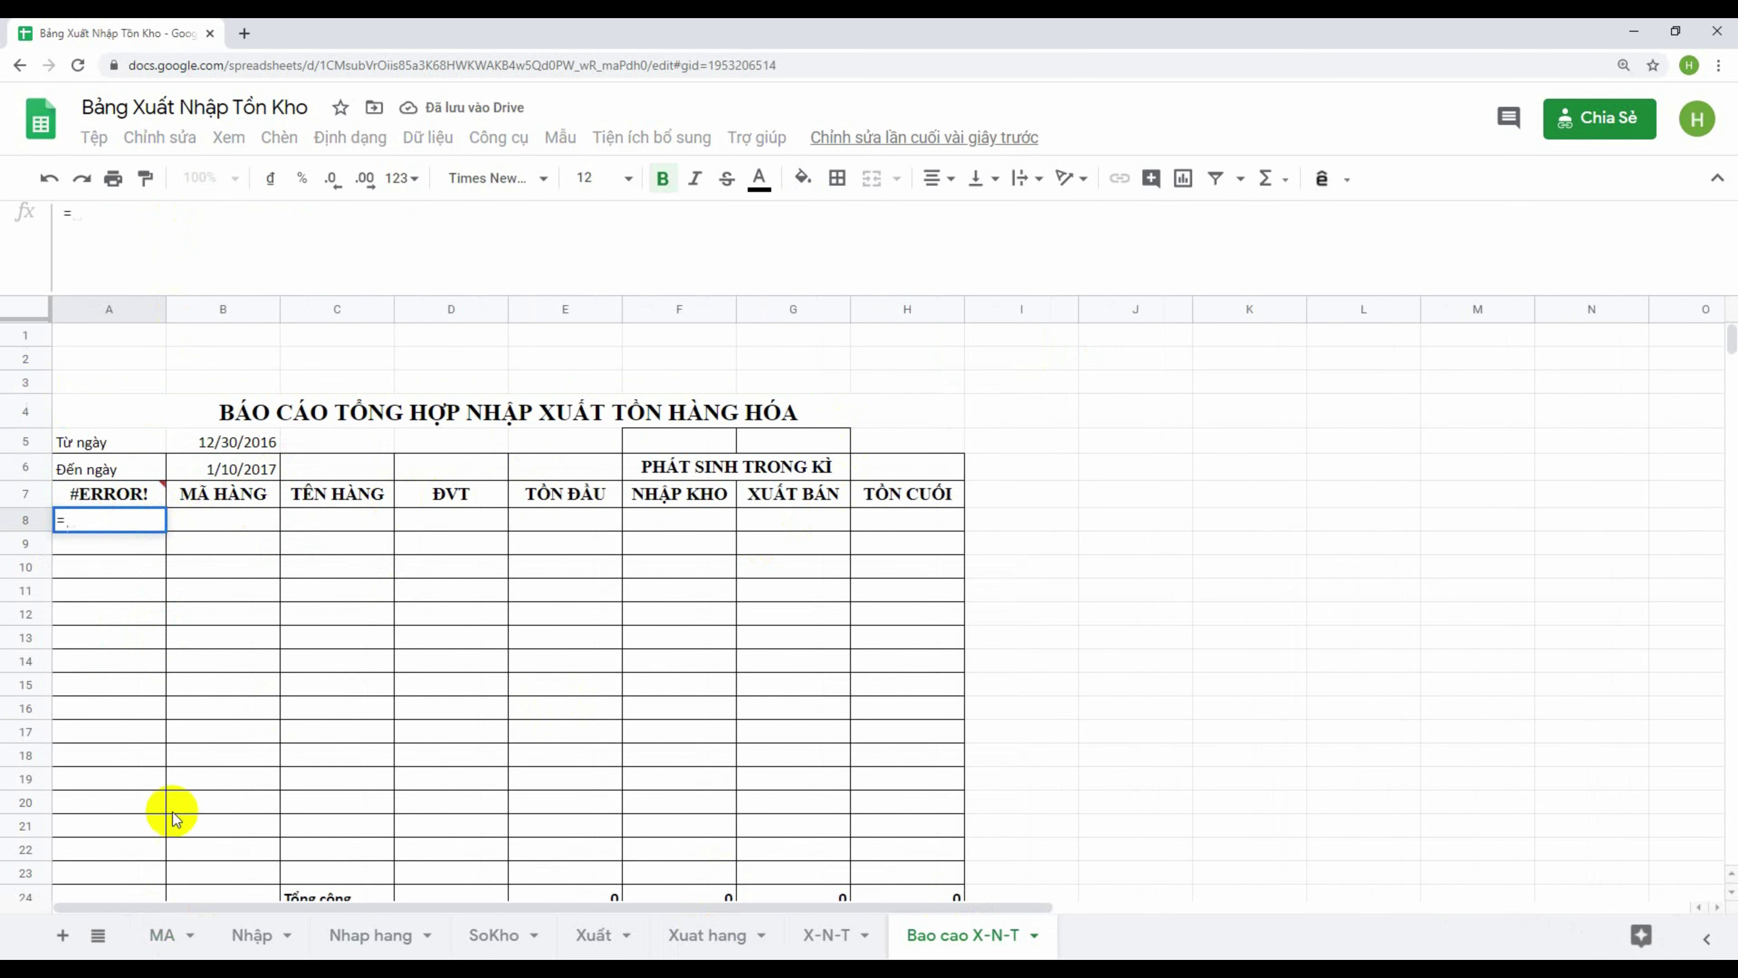
pyautogui.click(164, 935)
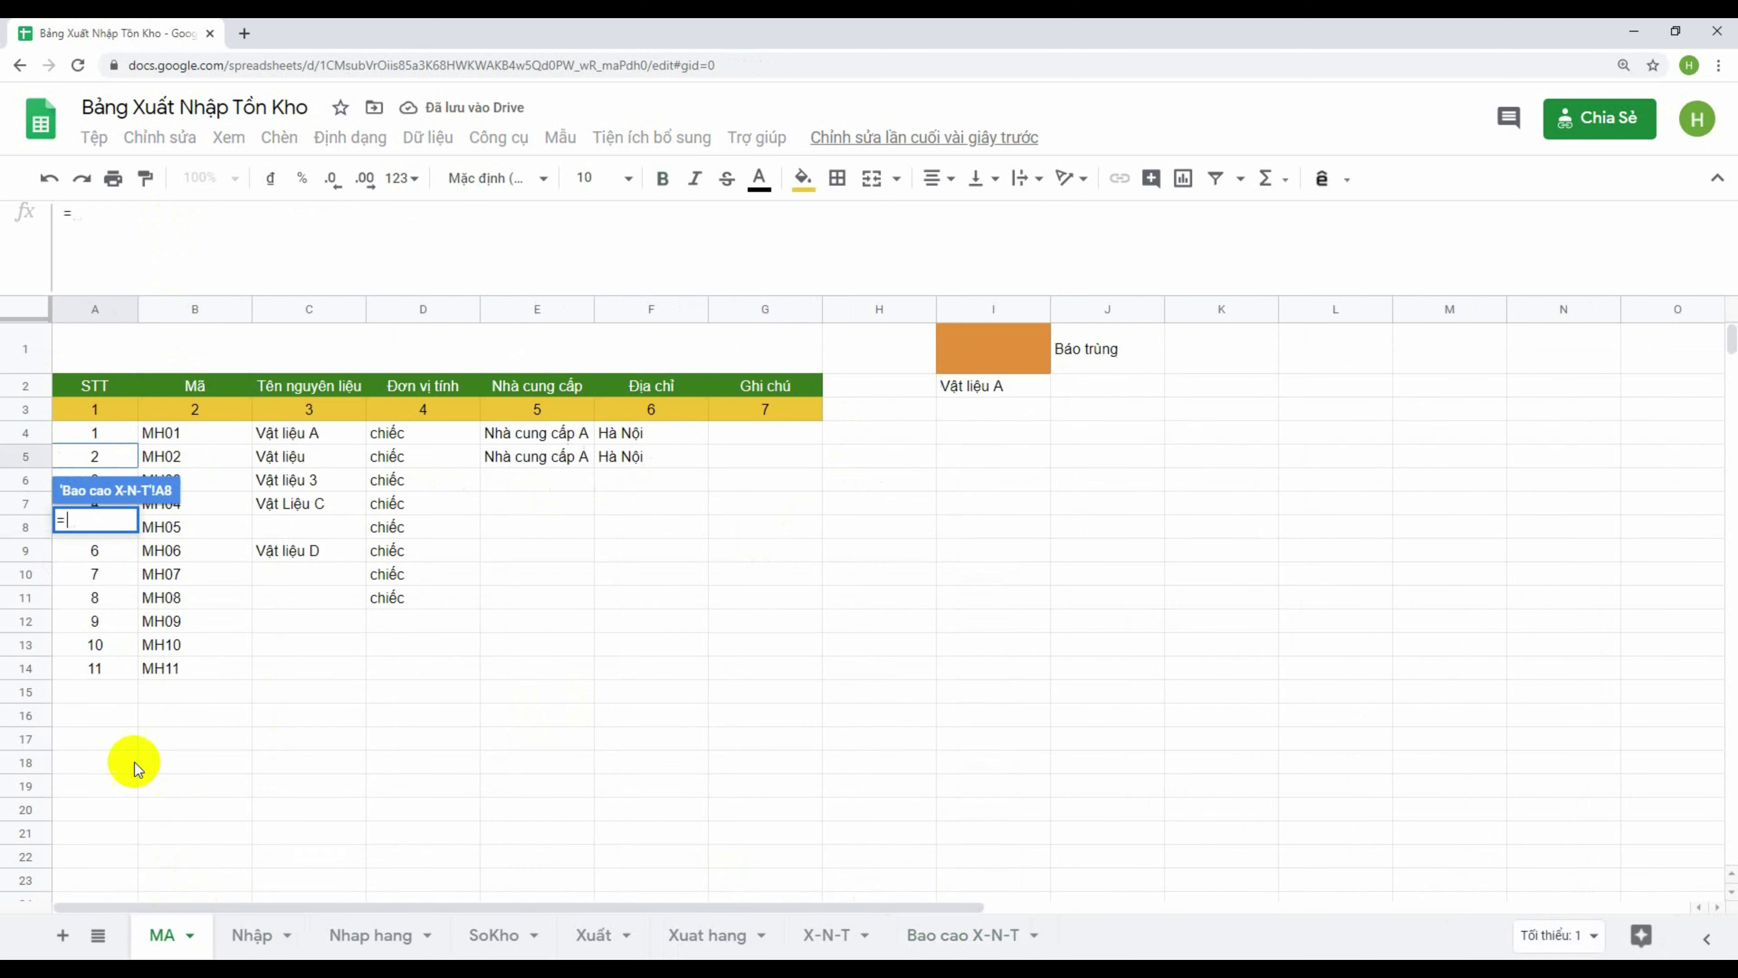
pyautogui.click(96, 433)
pyautogui.press('Return')
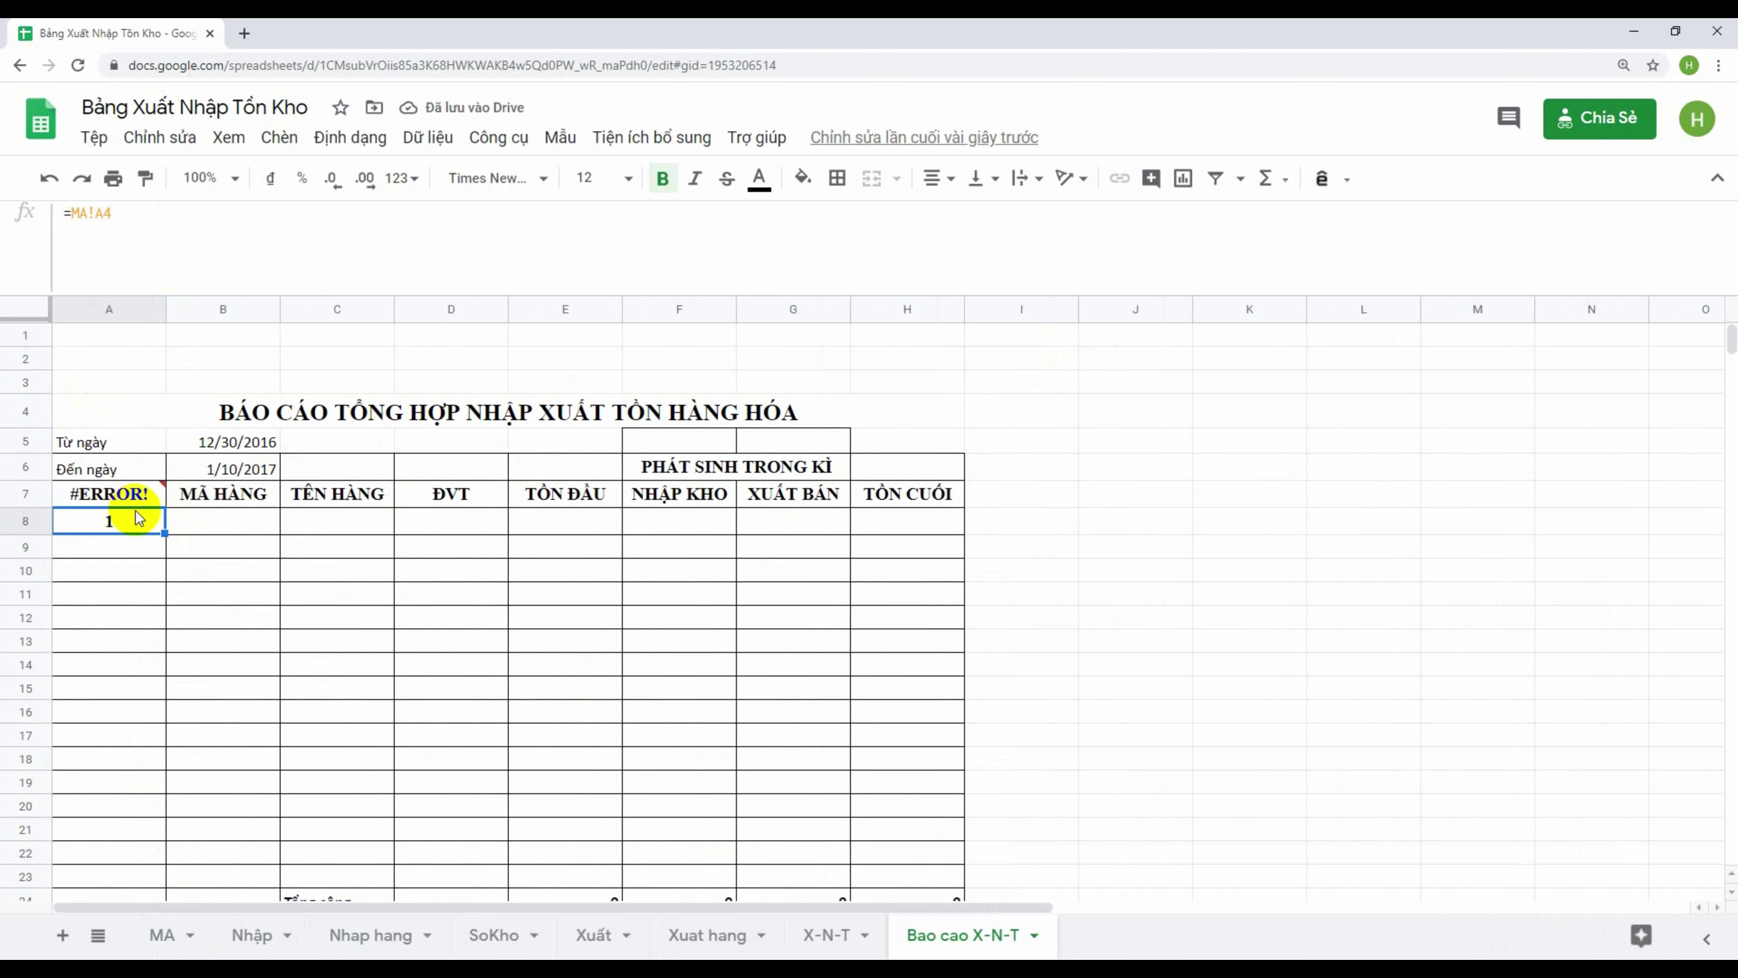
pyautogui.click(207, 523)
pyautogui.write('=')
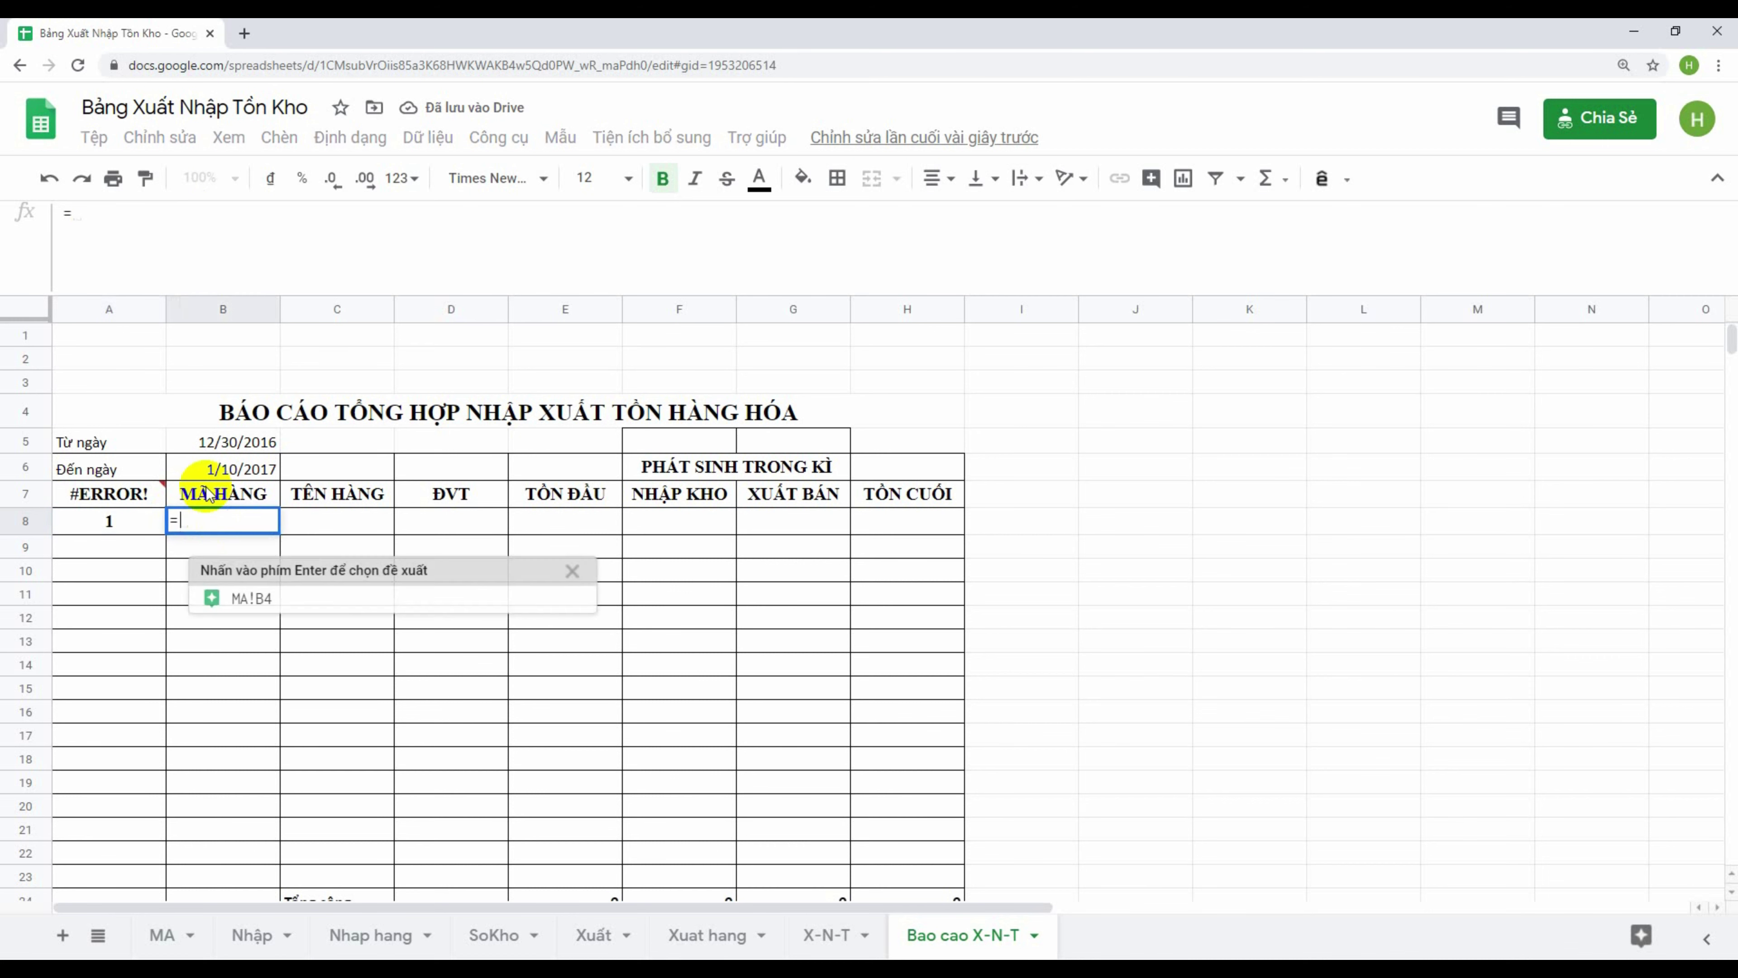
pyautogui.click(159, 922)
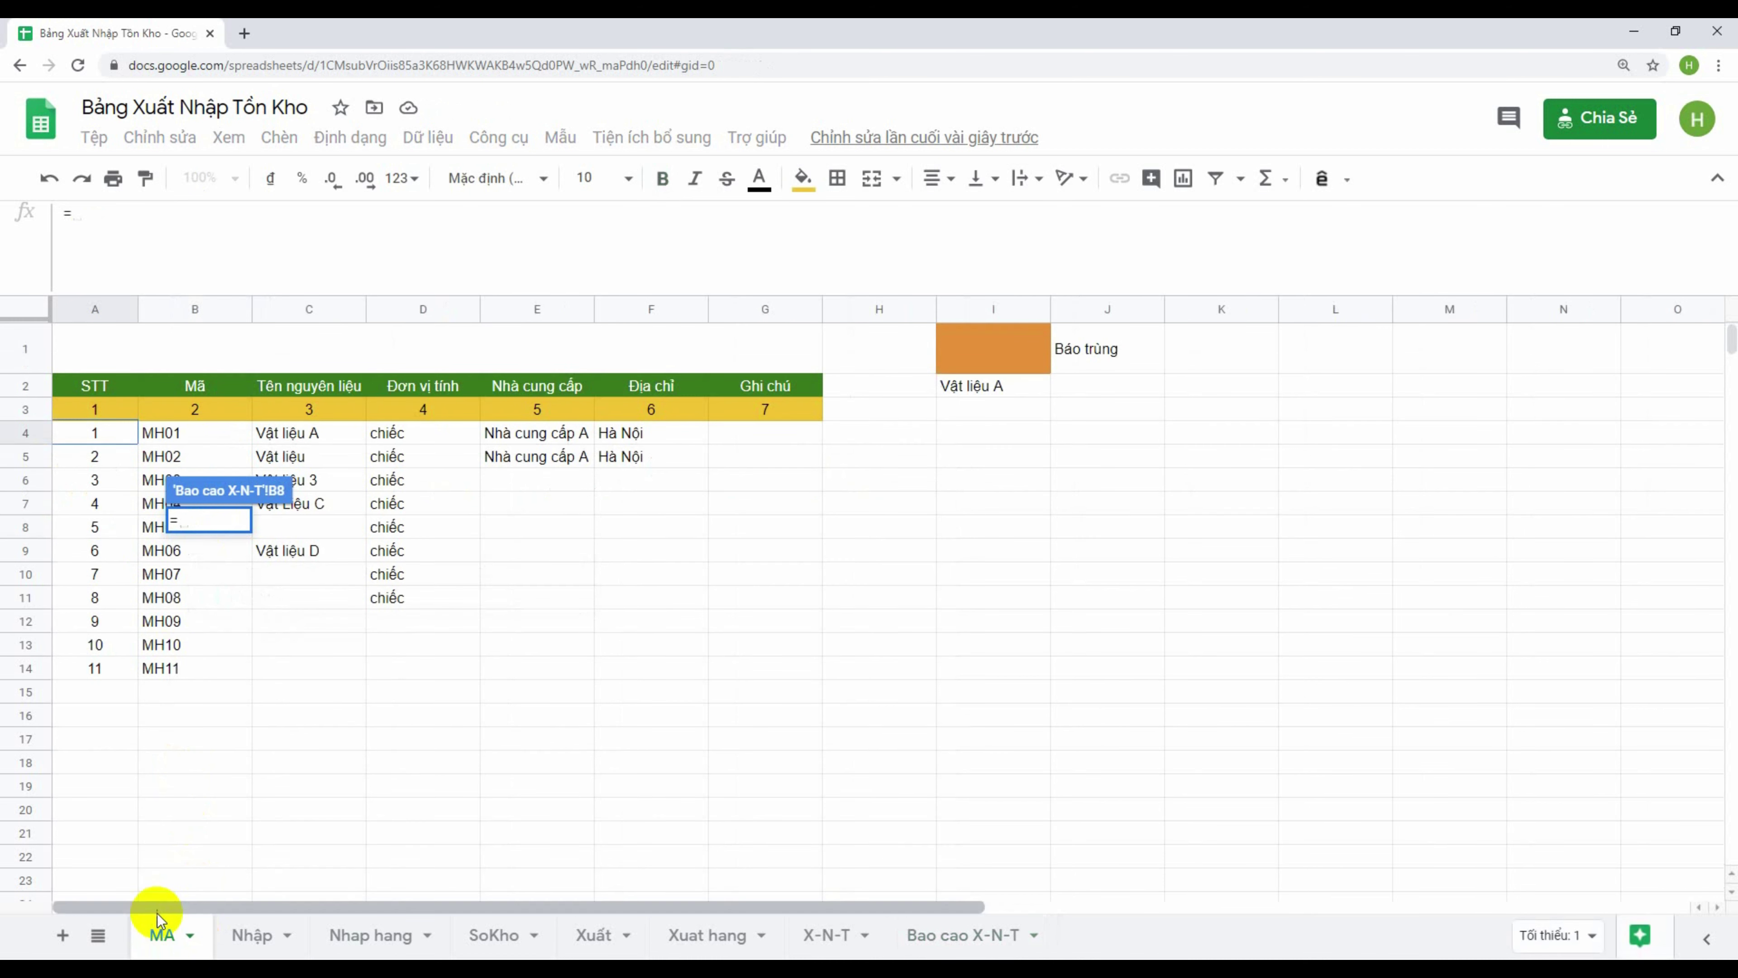
pyautogui.click(179, 438)
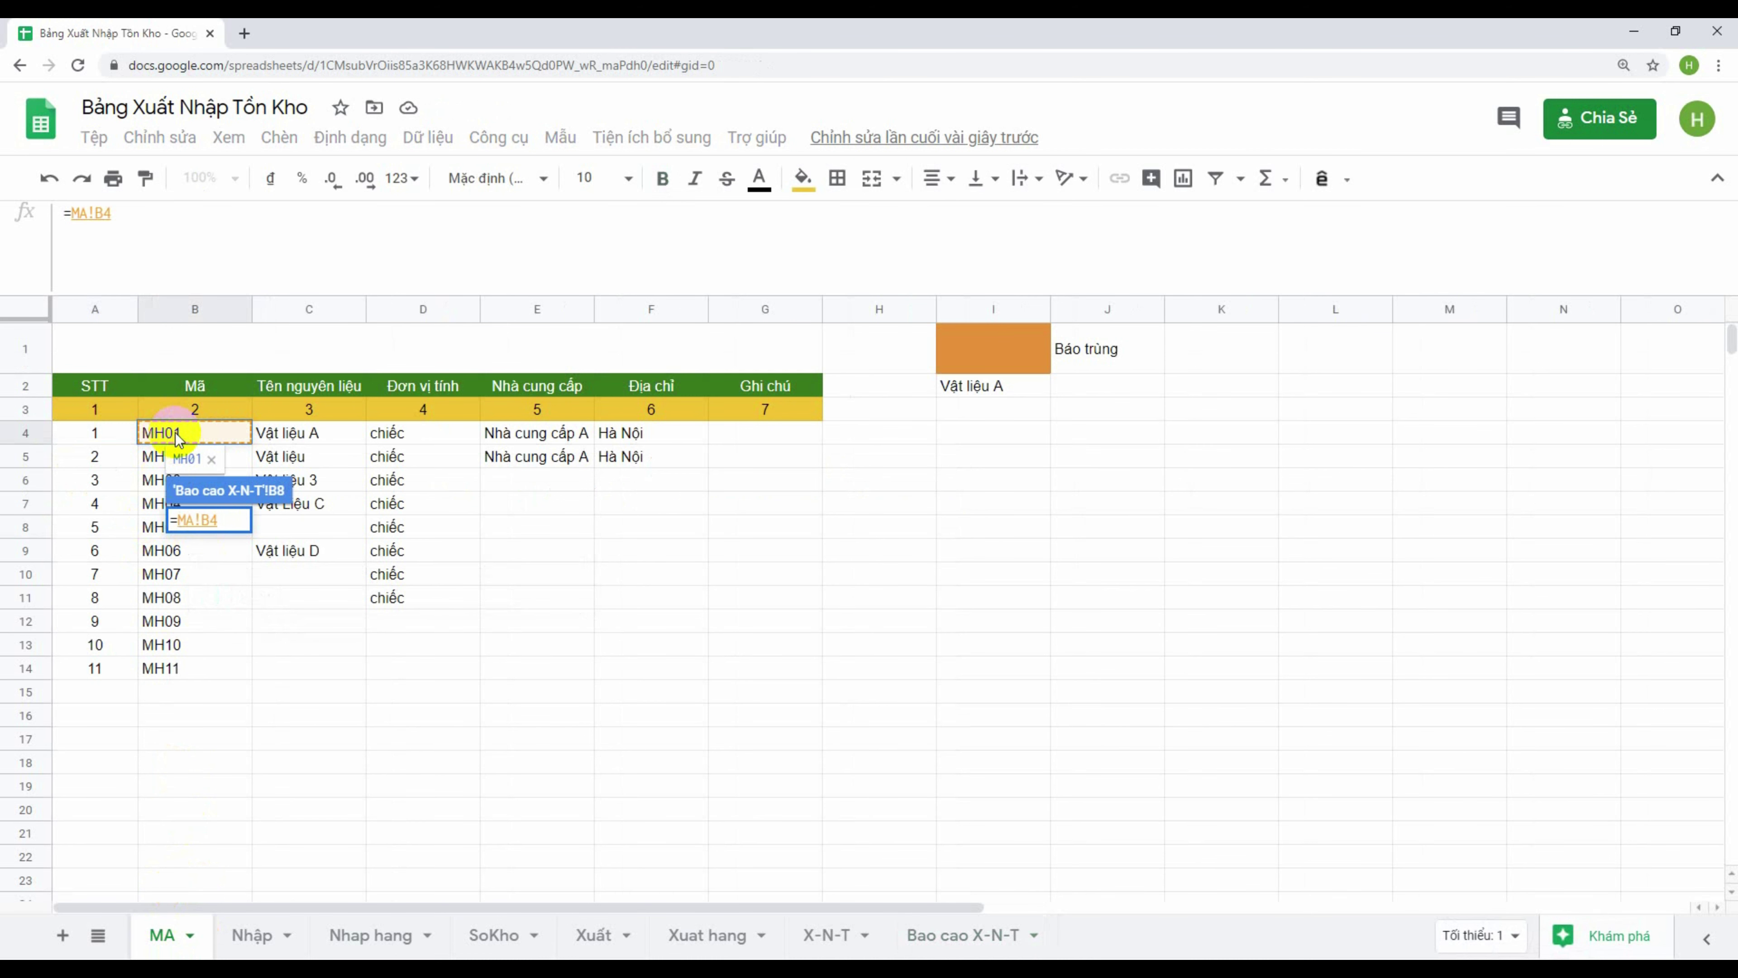
pyautogui.press('Return')
pyautogui.click(123, 521)
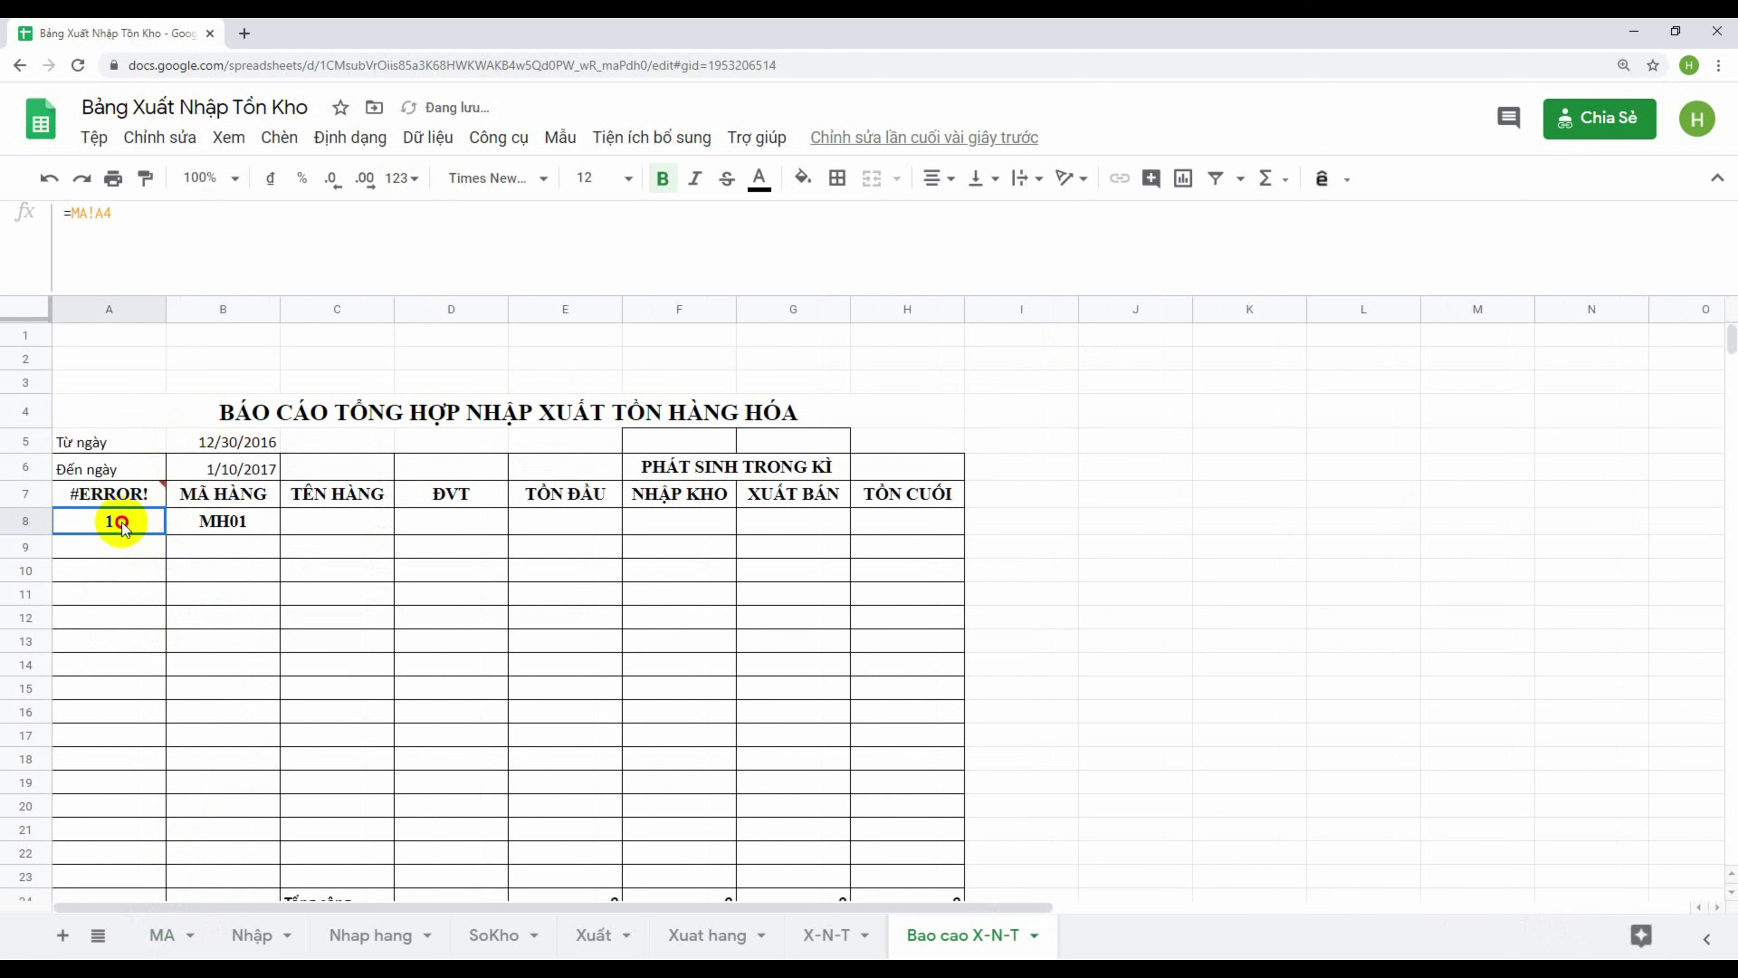
pyautogui.click(216, 521)
# Compare A7's formula with A8's MA!A4 reference
pyautogui.click(119, 493)
pyautogui.moveTo(109, 493)
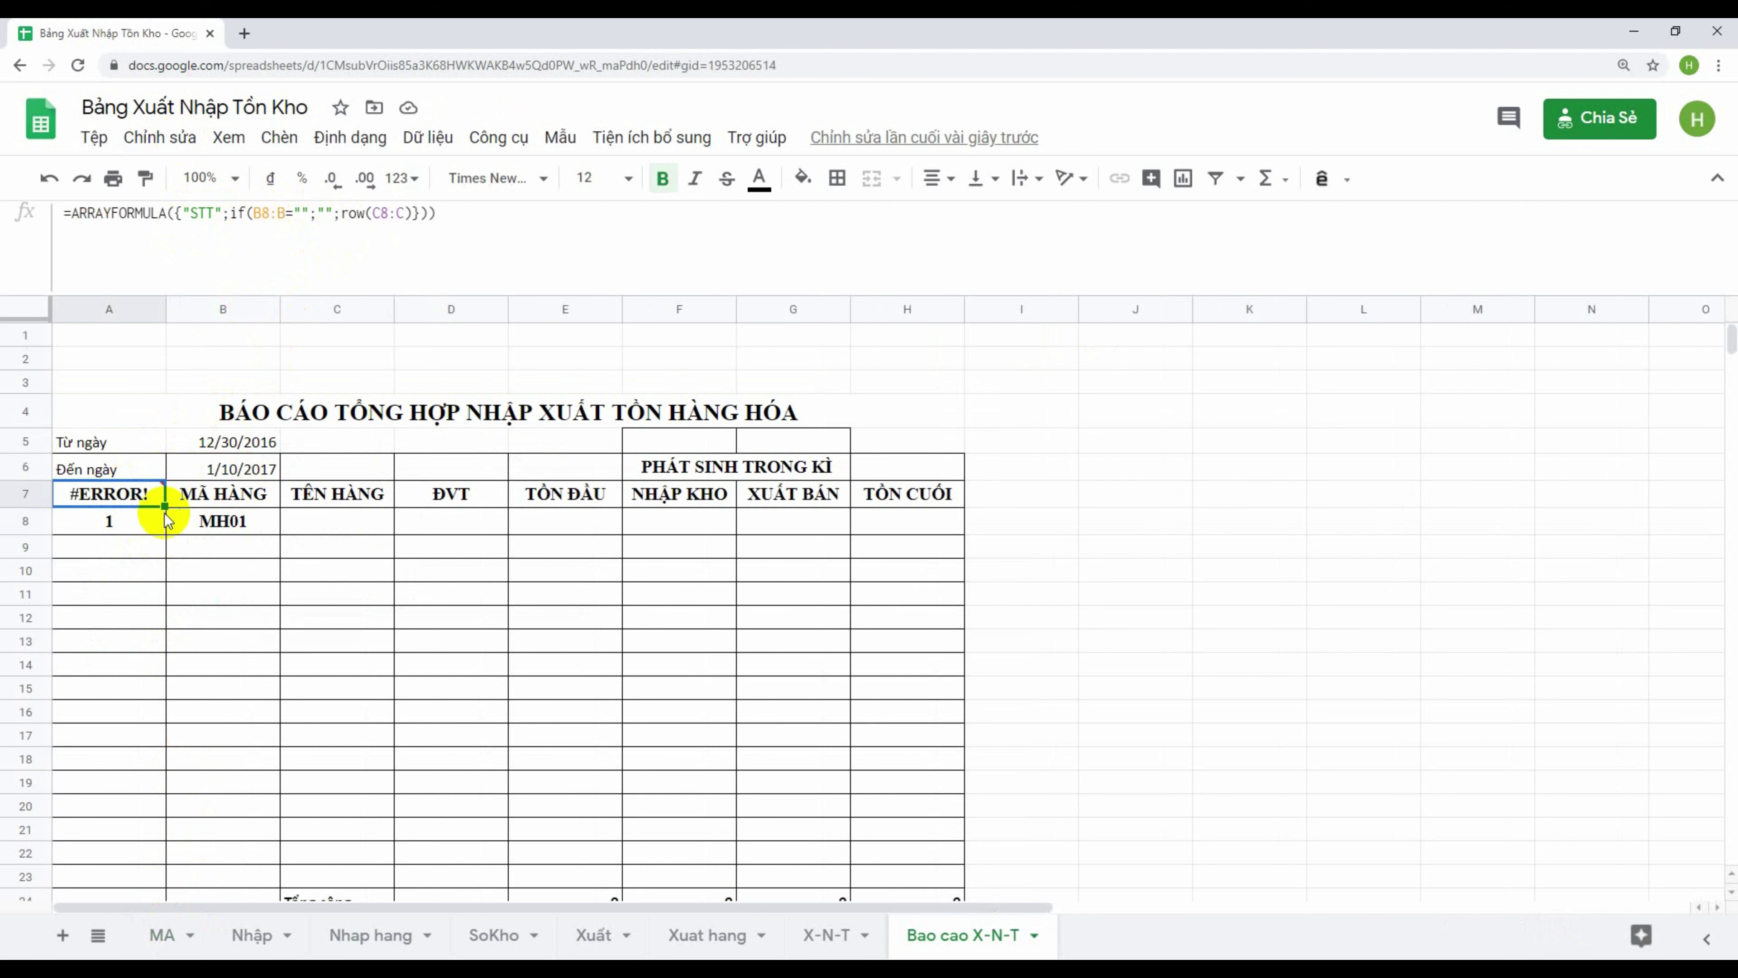
pyautogui.click(116, 522)
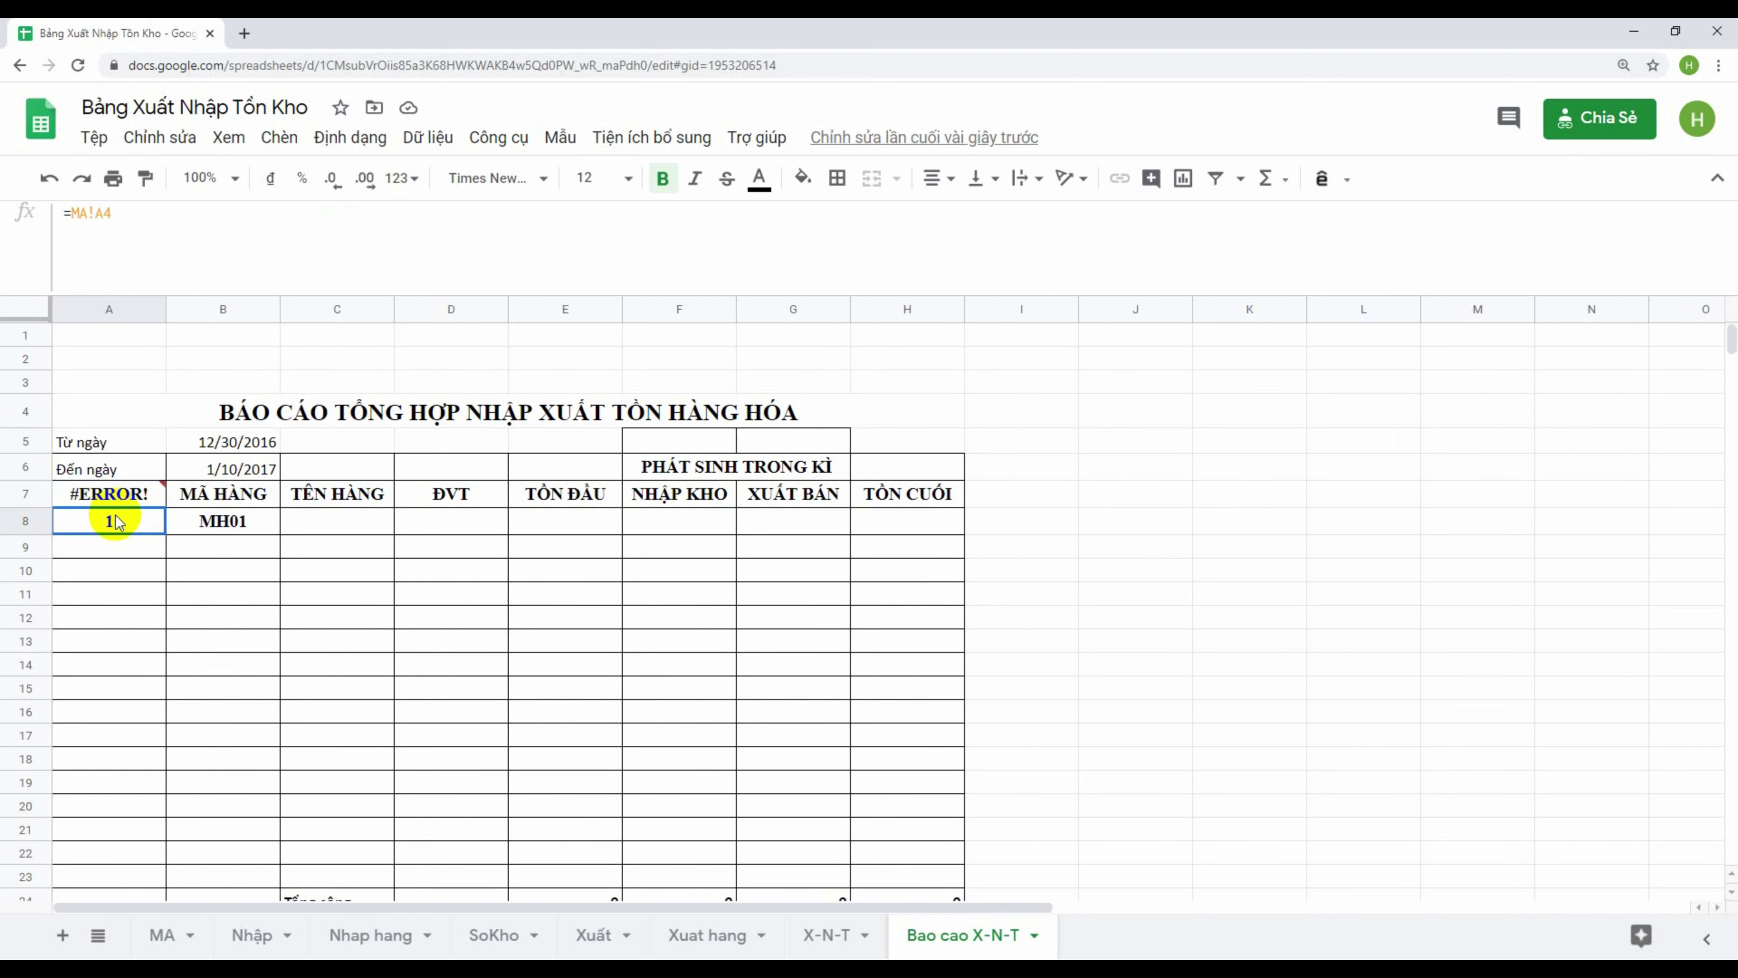
pyautogui.moveTo(112, 213); pyautogui.dragTo(74, 213)
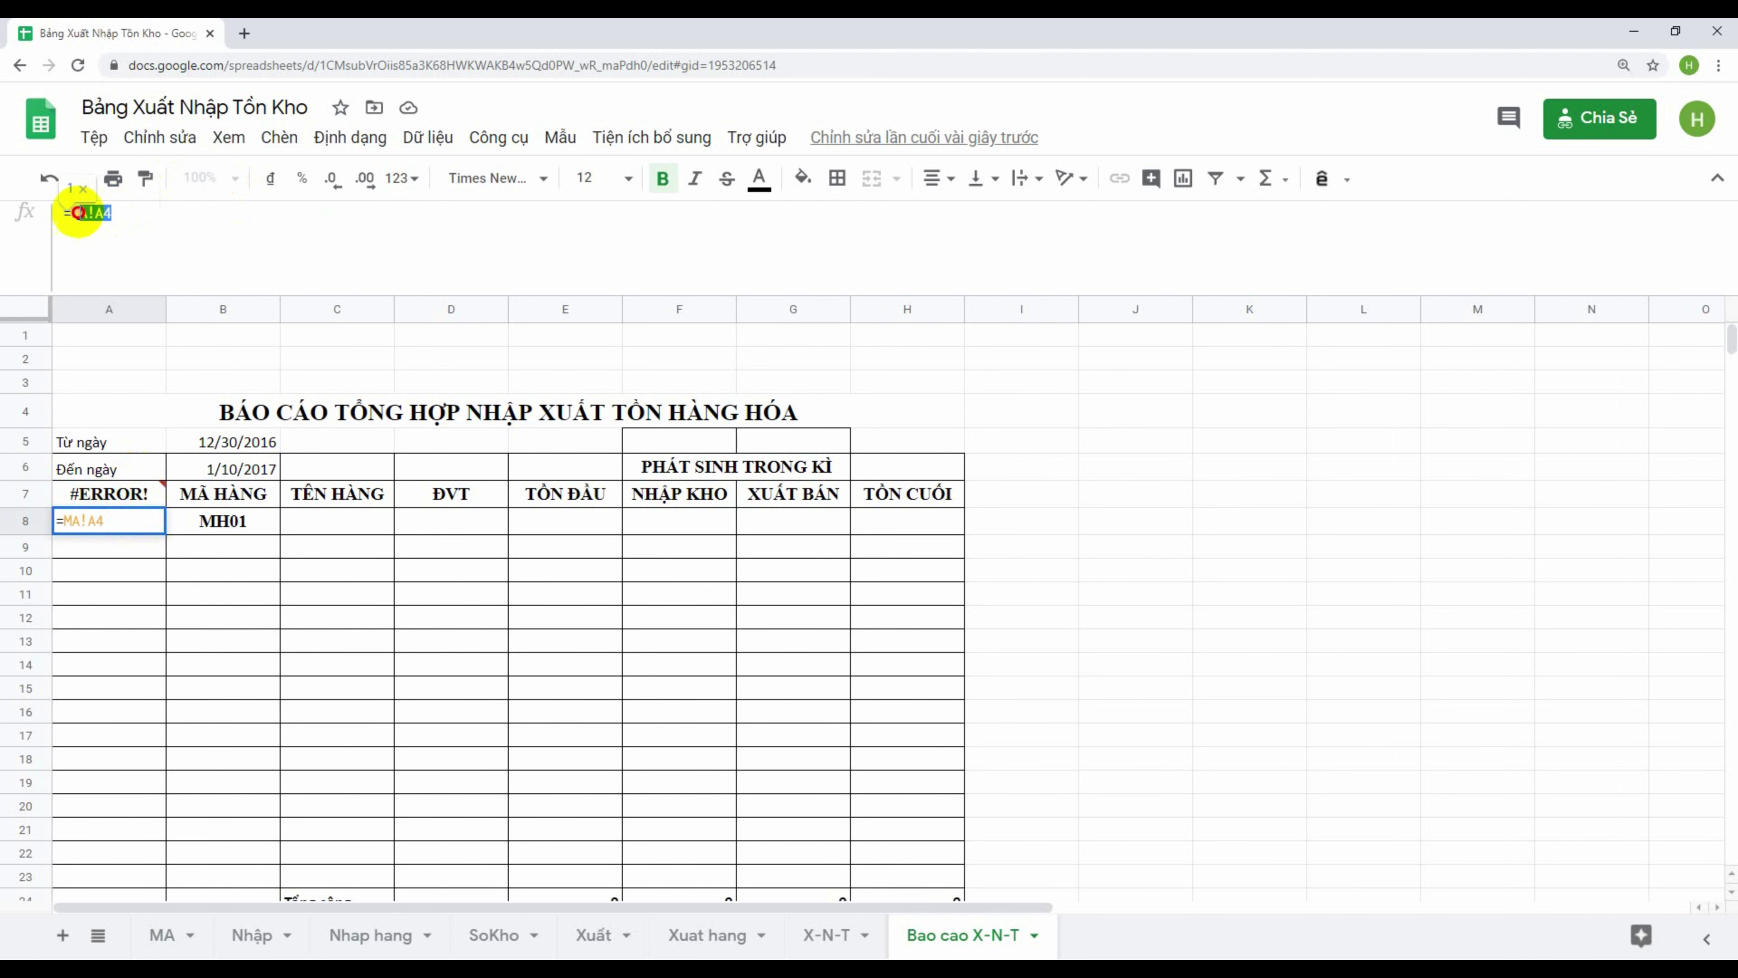
pyautogui.press('Escape')
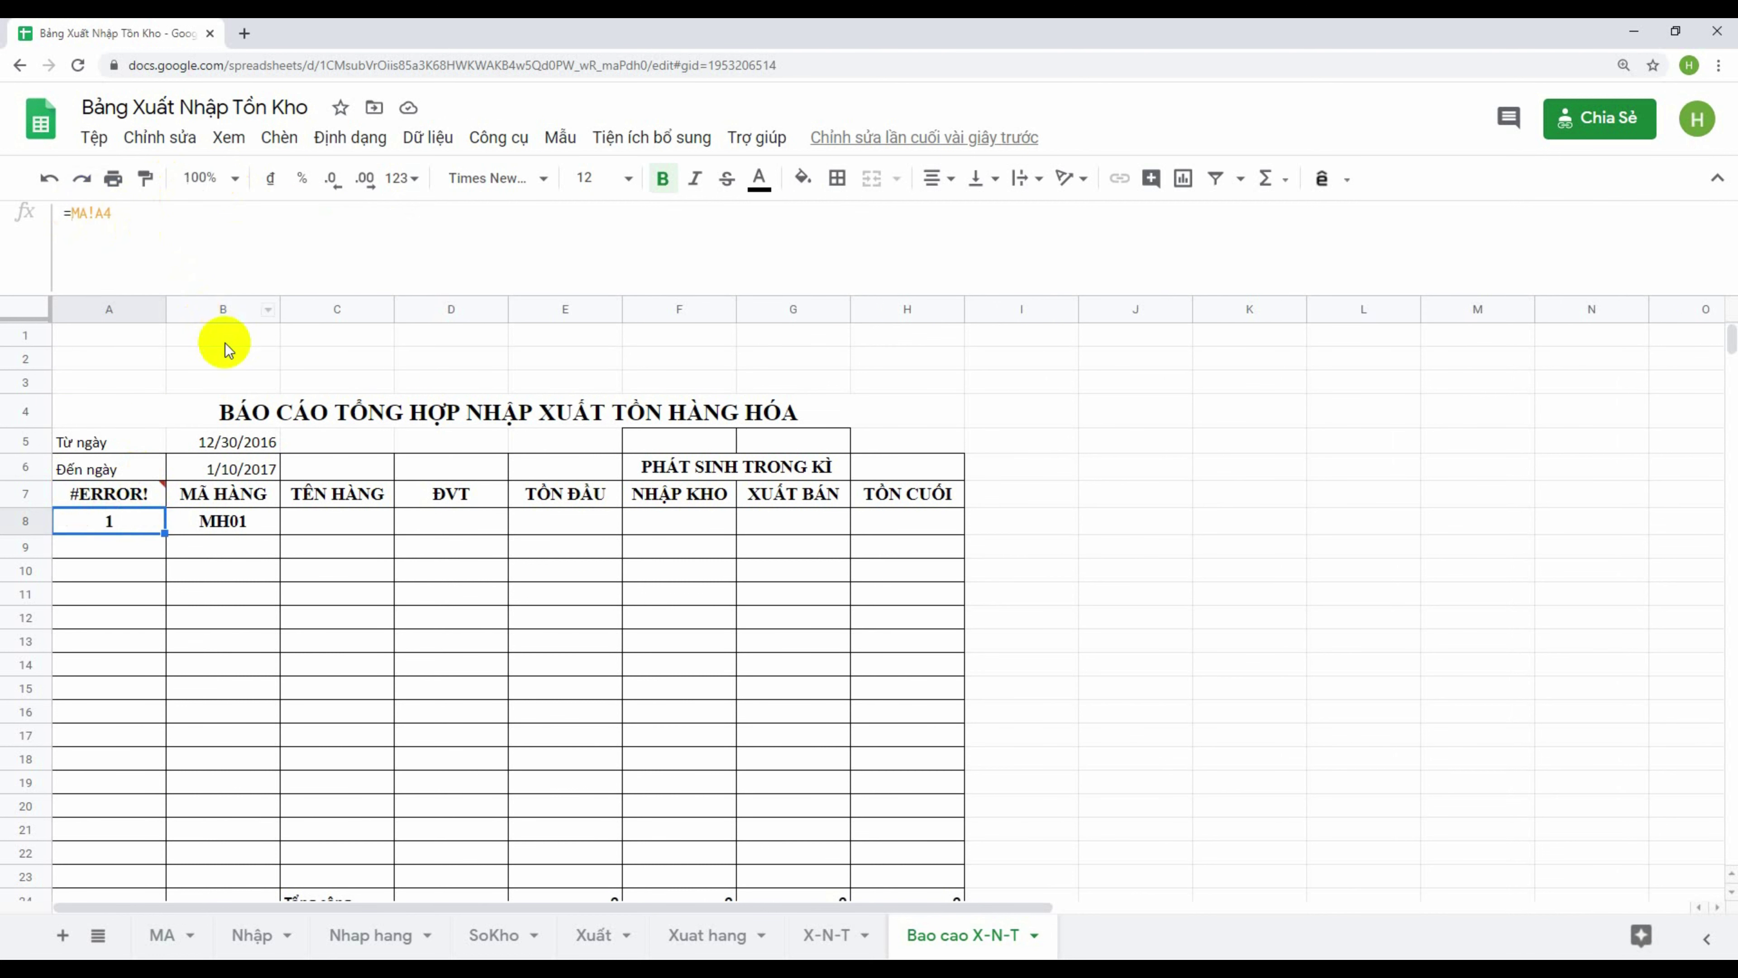
# Replace row(C8:C) in A7's STT formula with MA!A4
pyautogui.click(135, 491)
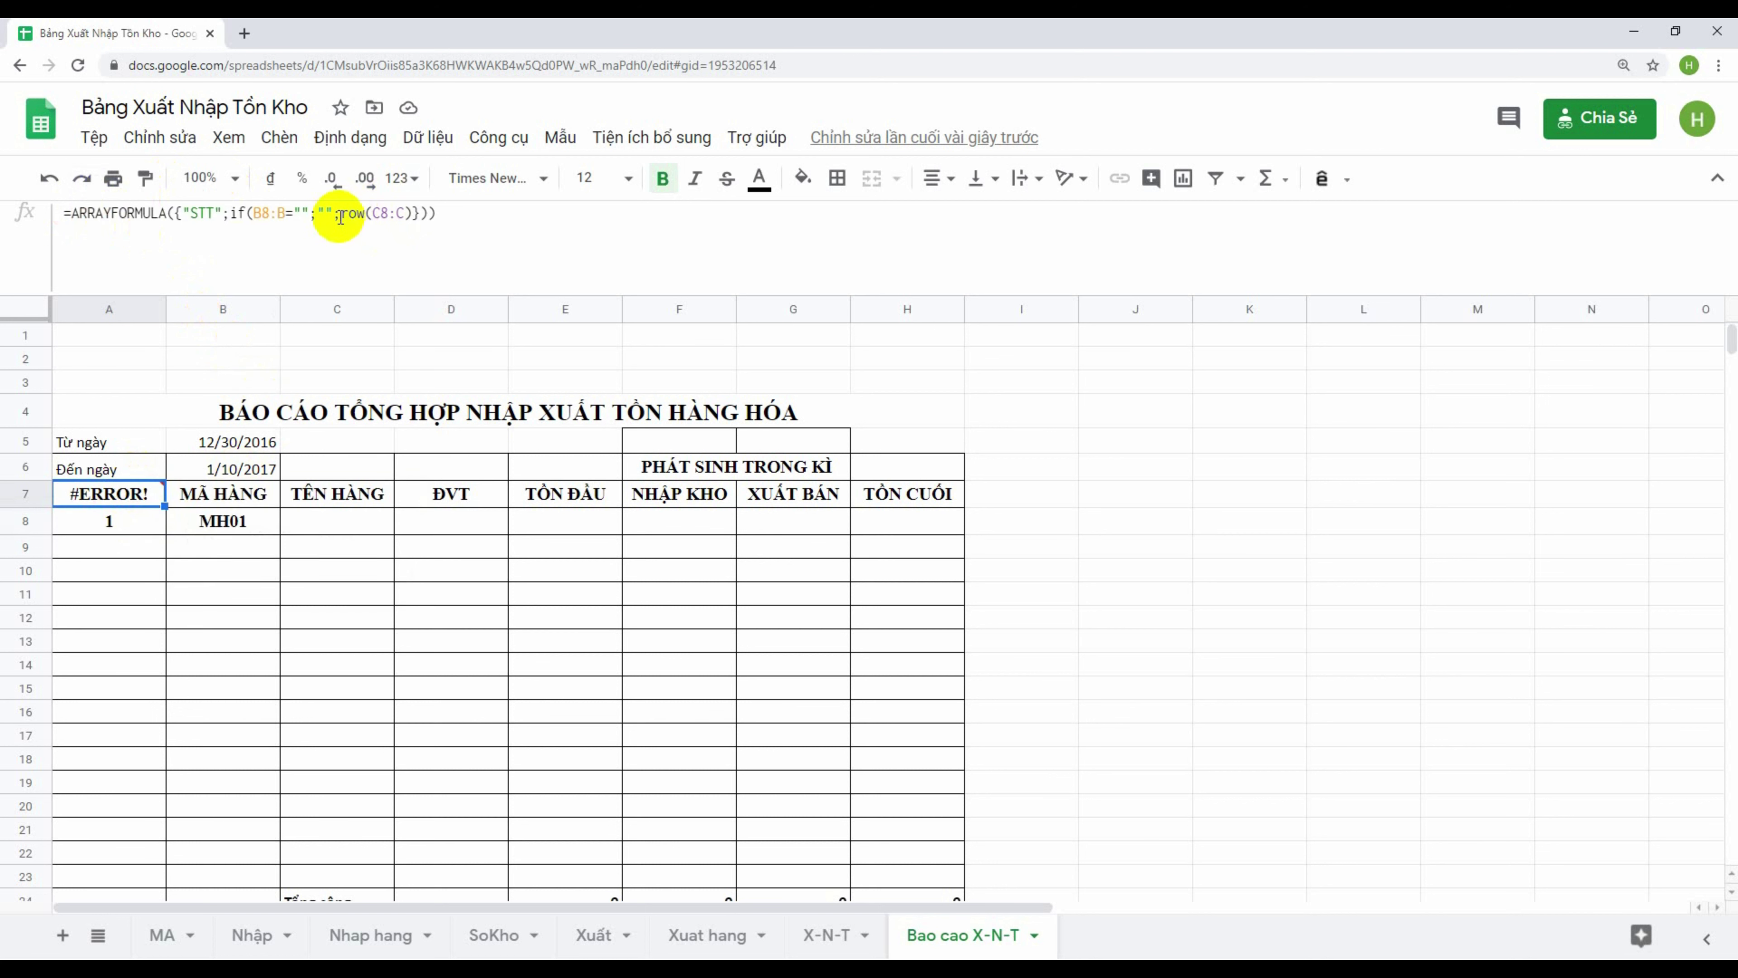
pyautogui.moveTo(341, 213); pyautogui.dragTo(415, 205)
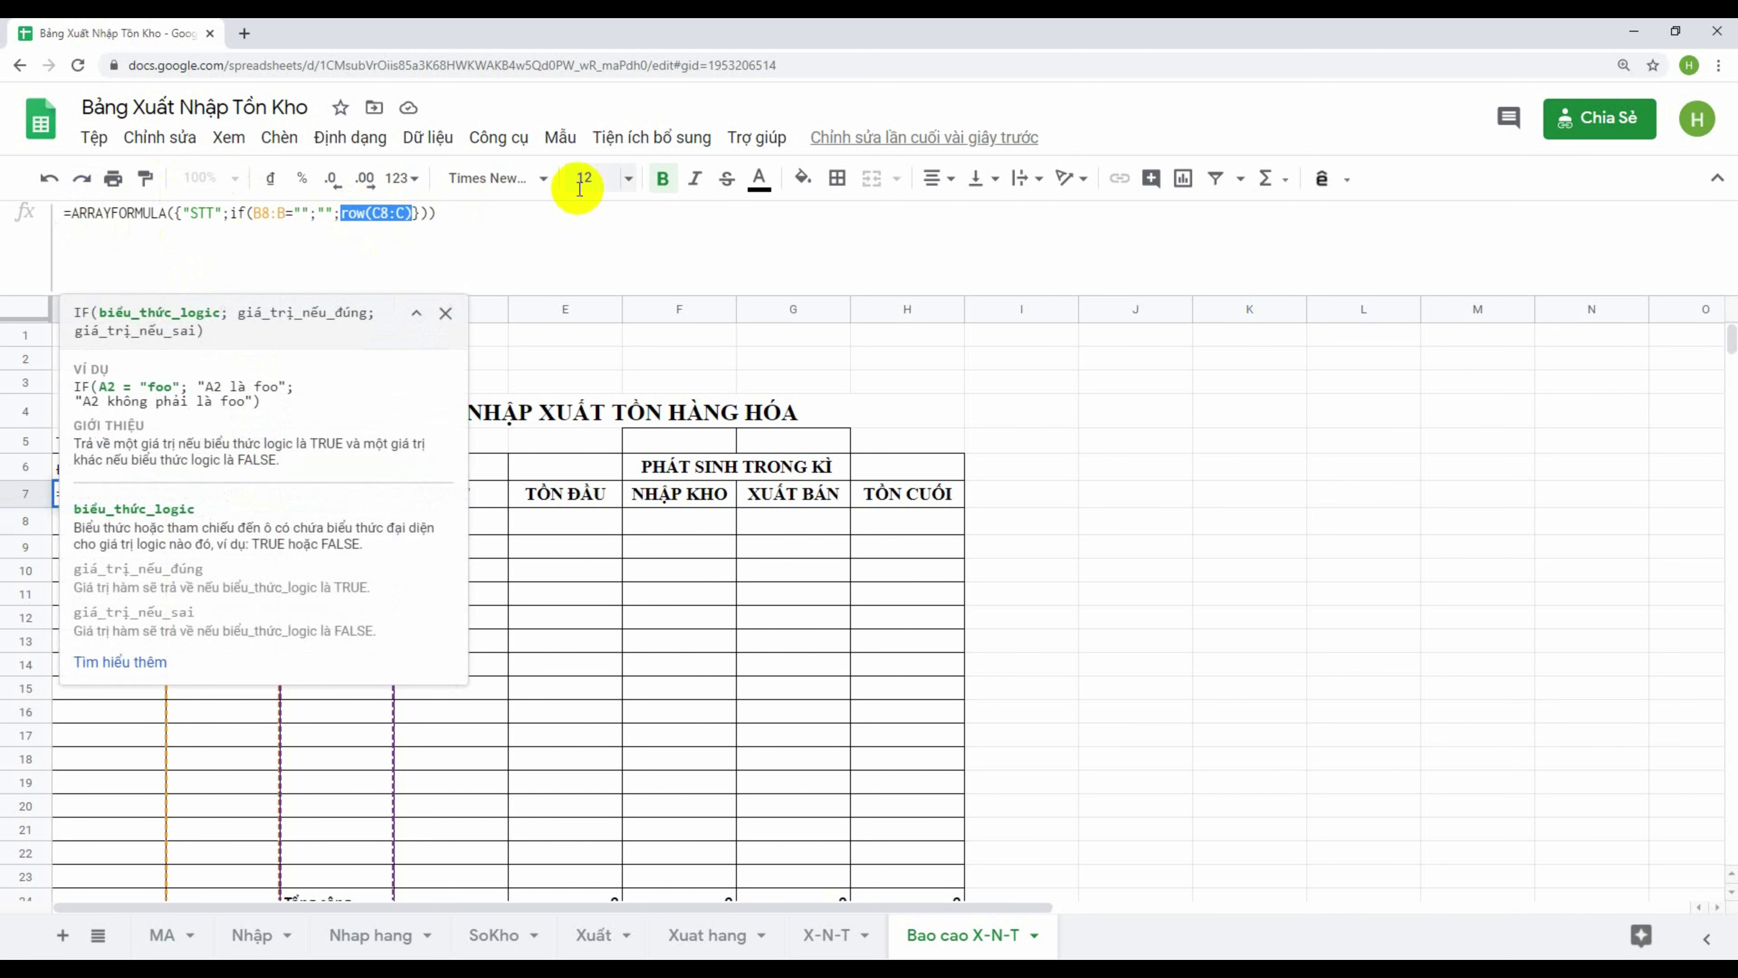
pyautogui.press('BackSpace')
pyautogui.write('MA!A4')
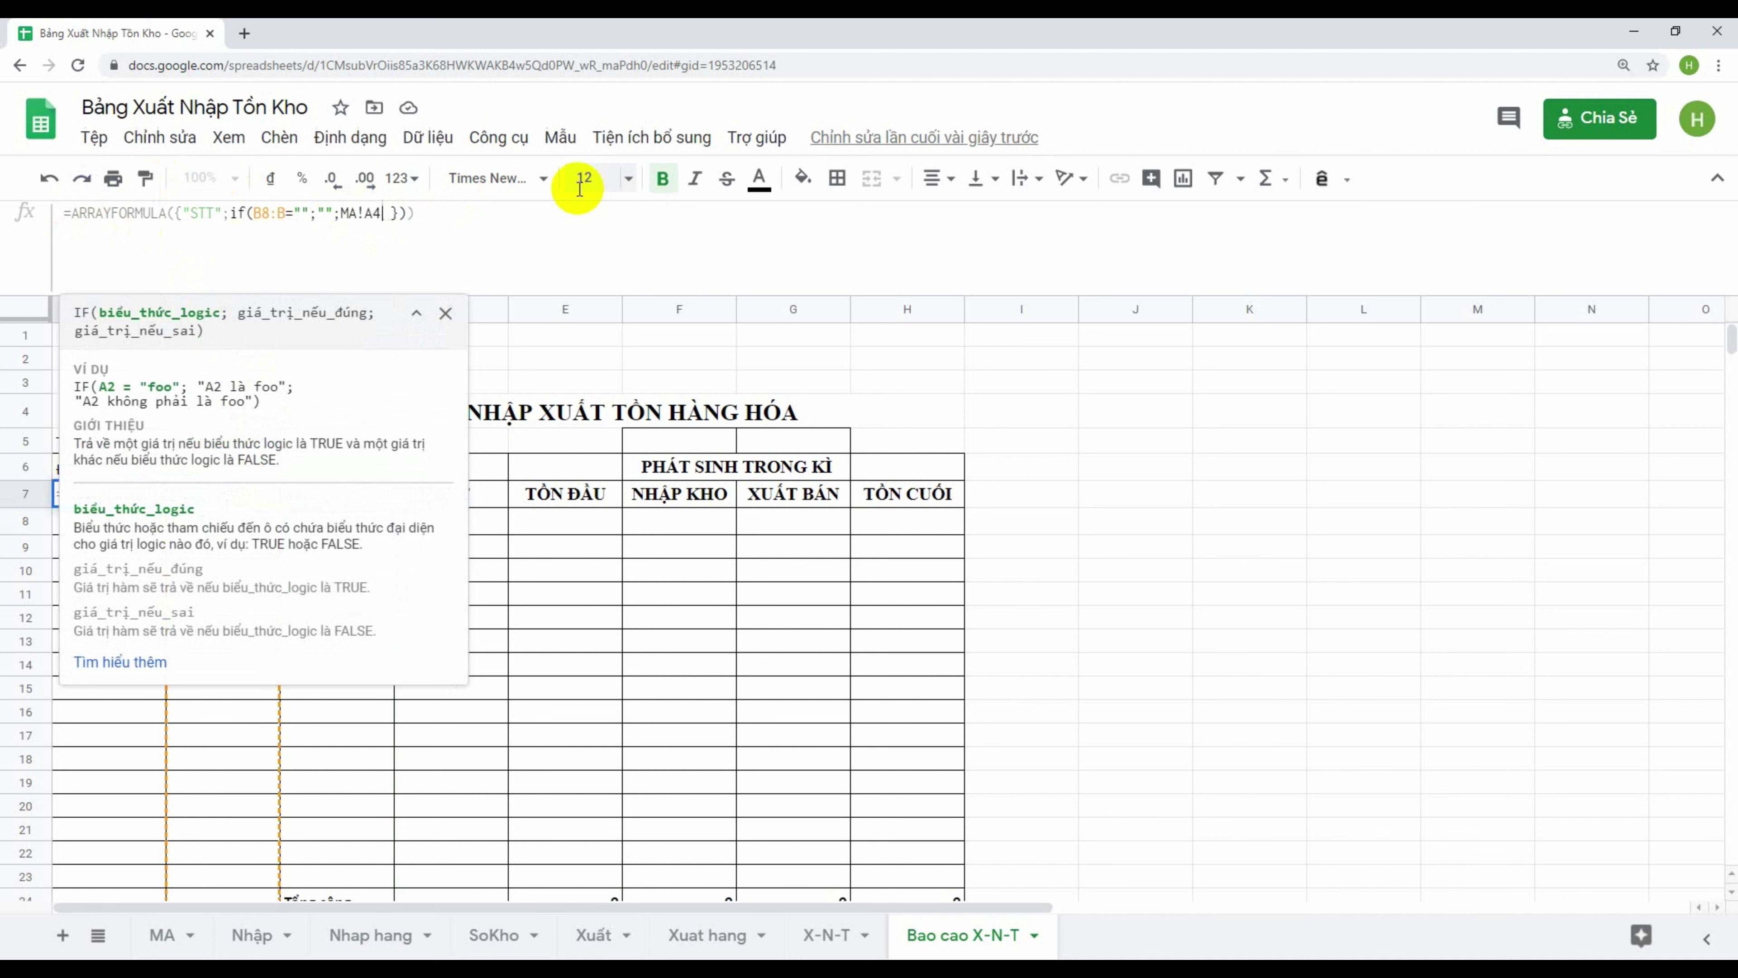
pyautogui.press('Return')
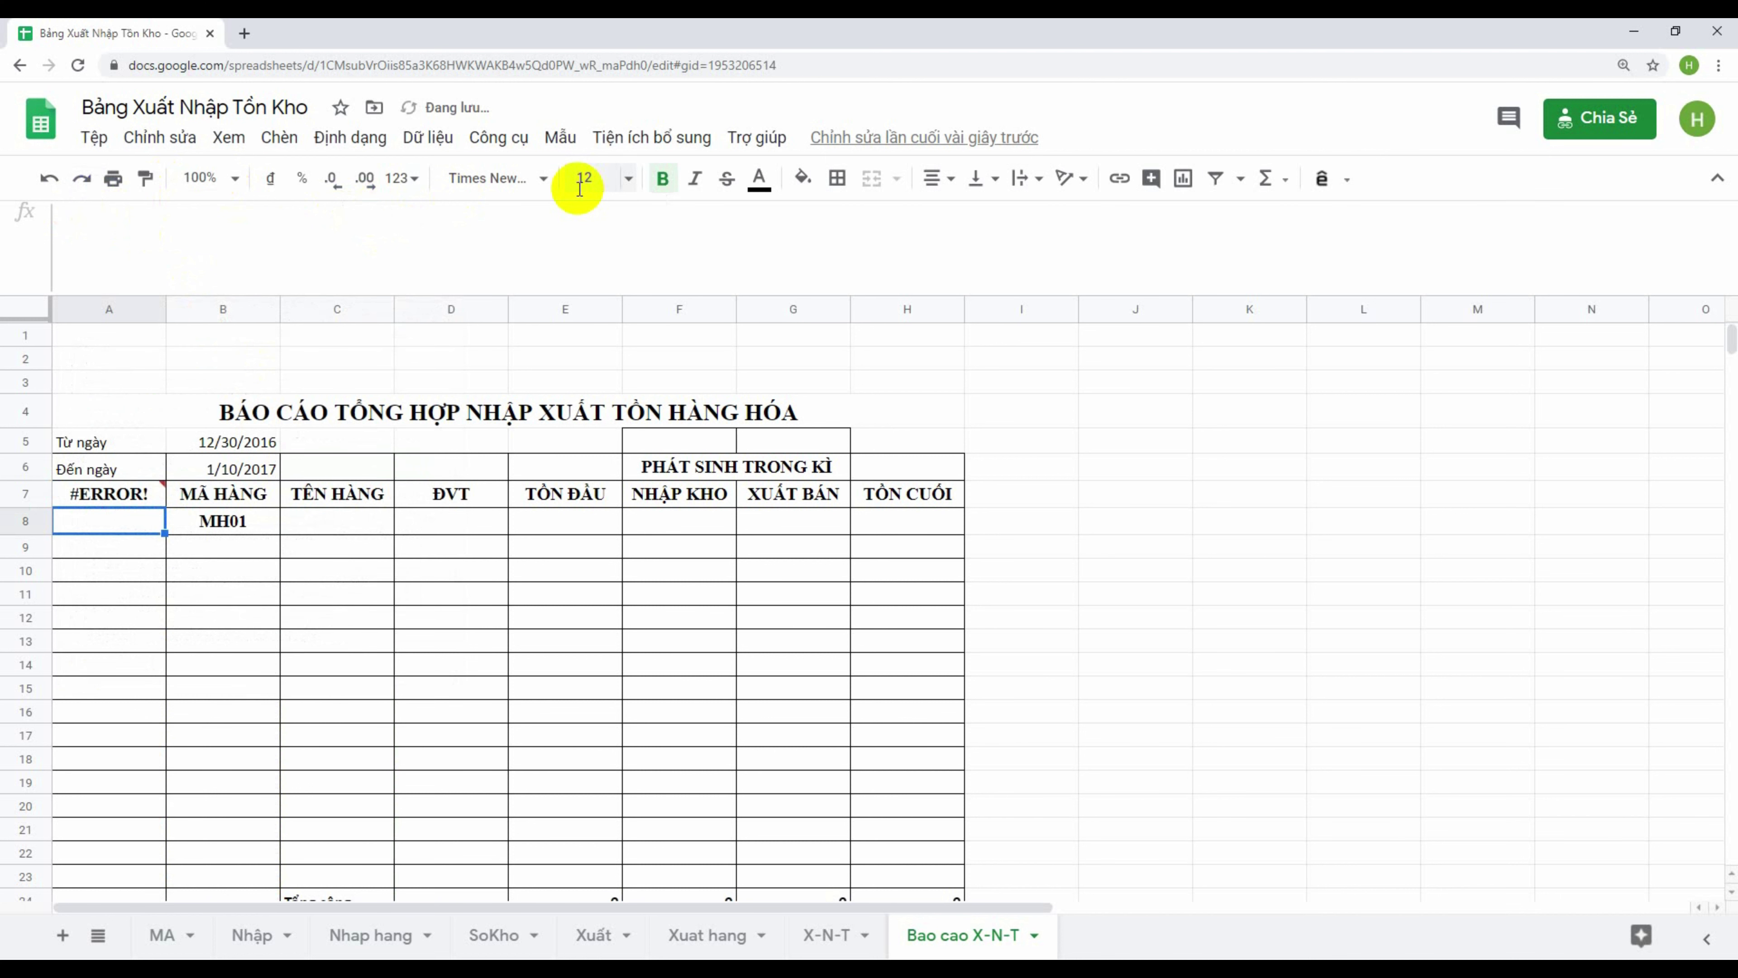
pyautogui.press('Up')
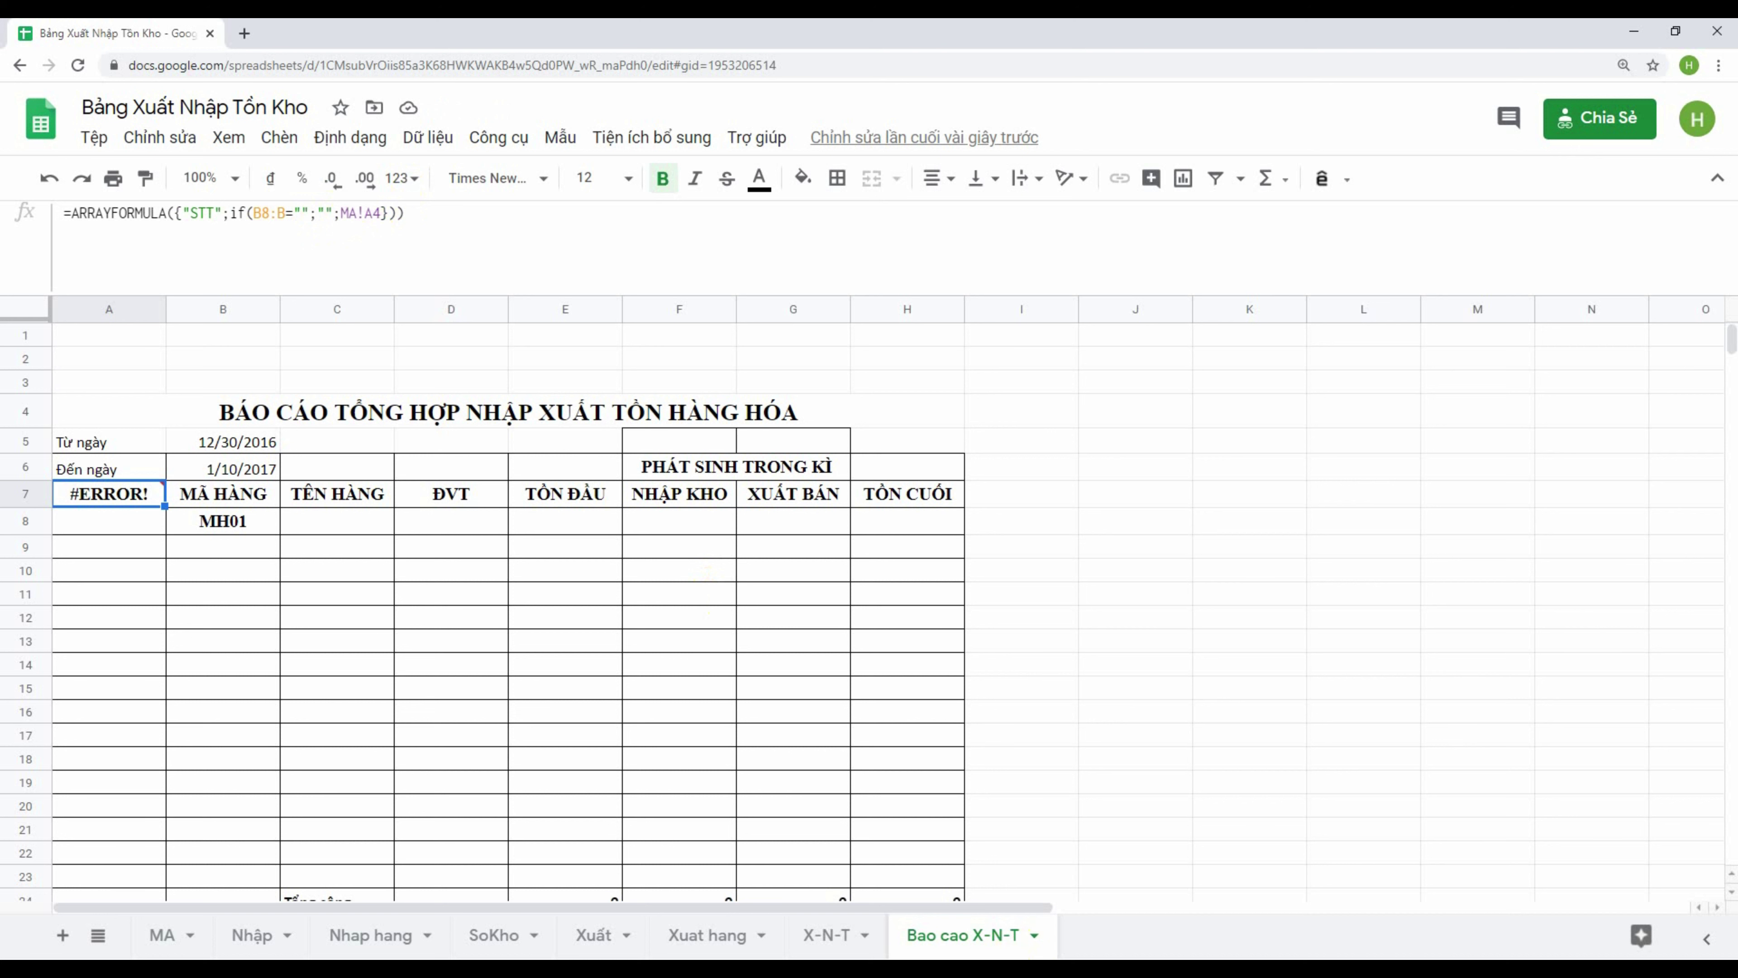
# Extend A7's range to MA!A4:A and strip the outer ARRAYFORMULA, leaving #VALUE! in A8
pyautogui.write(':A')
pyautogui.click(175, 214)
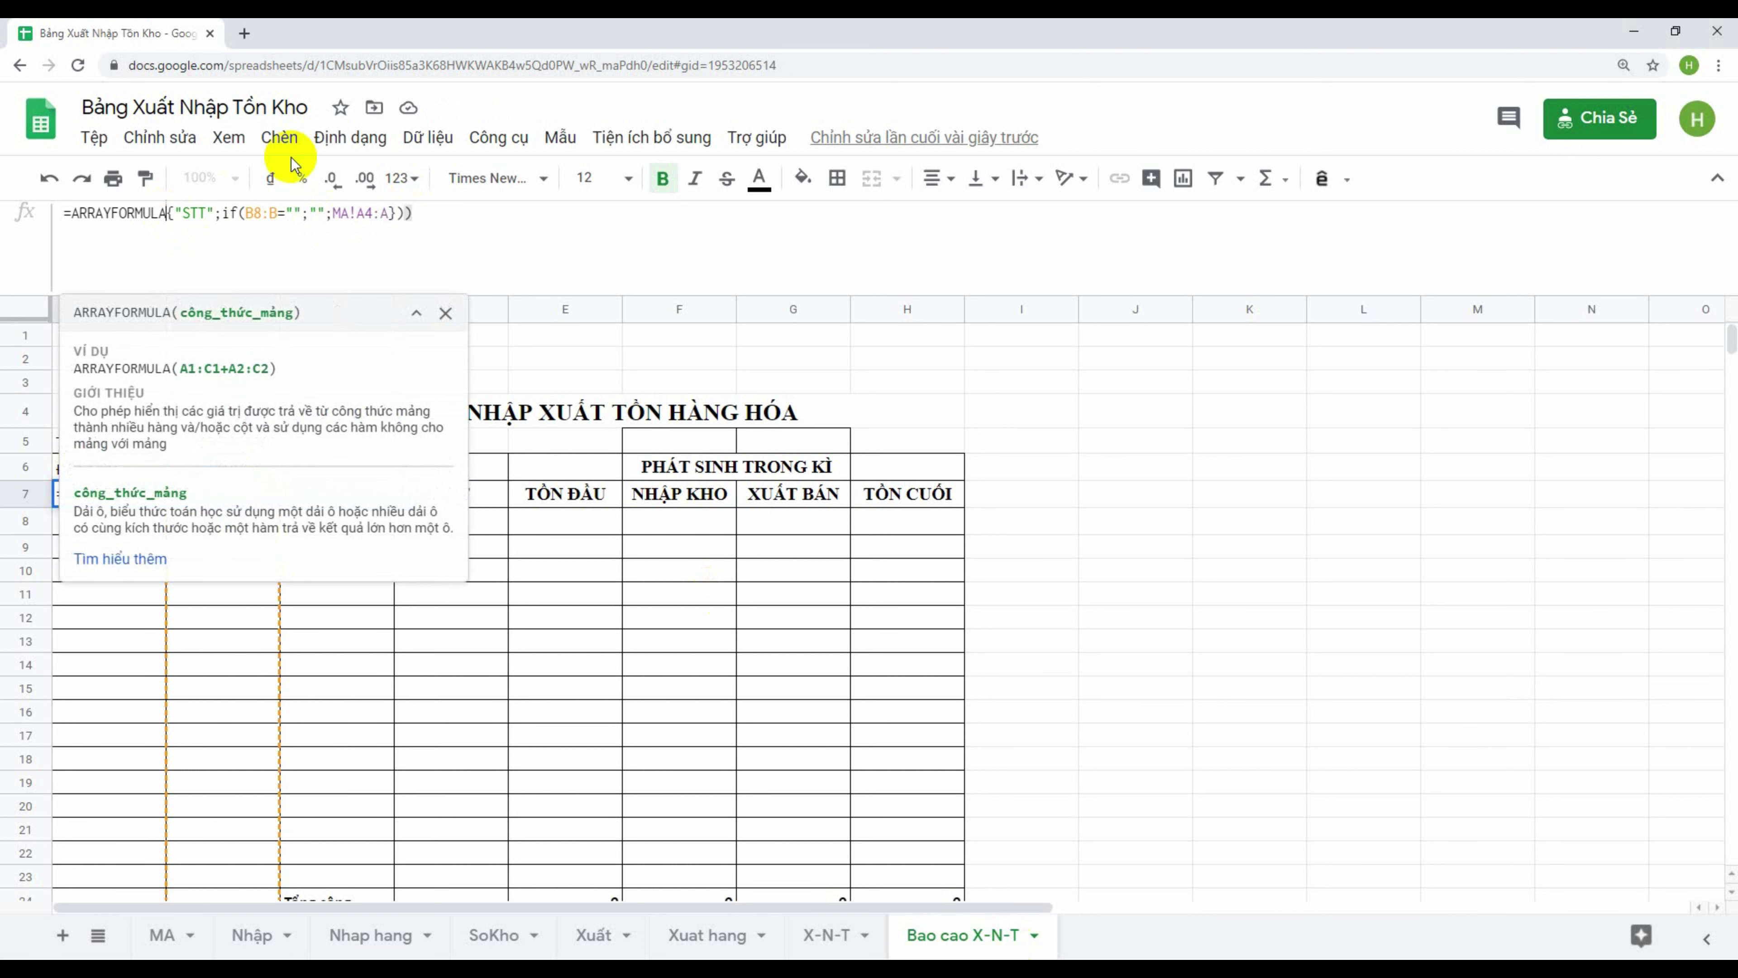
pyautogui.press('BackSpace')
pyautogui.press('BackSpace')
pyautogui.press('BackSpace')
pyautogui.press('BackSpace')
pyautogui.press('BackSpace')
pyautogui.press('BackSpace')
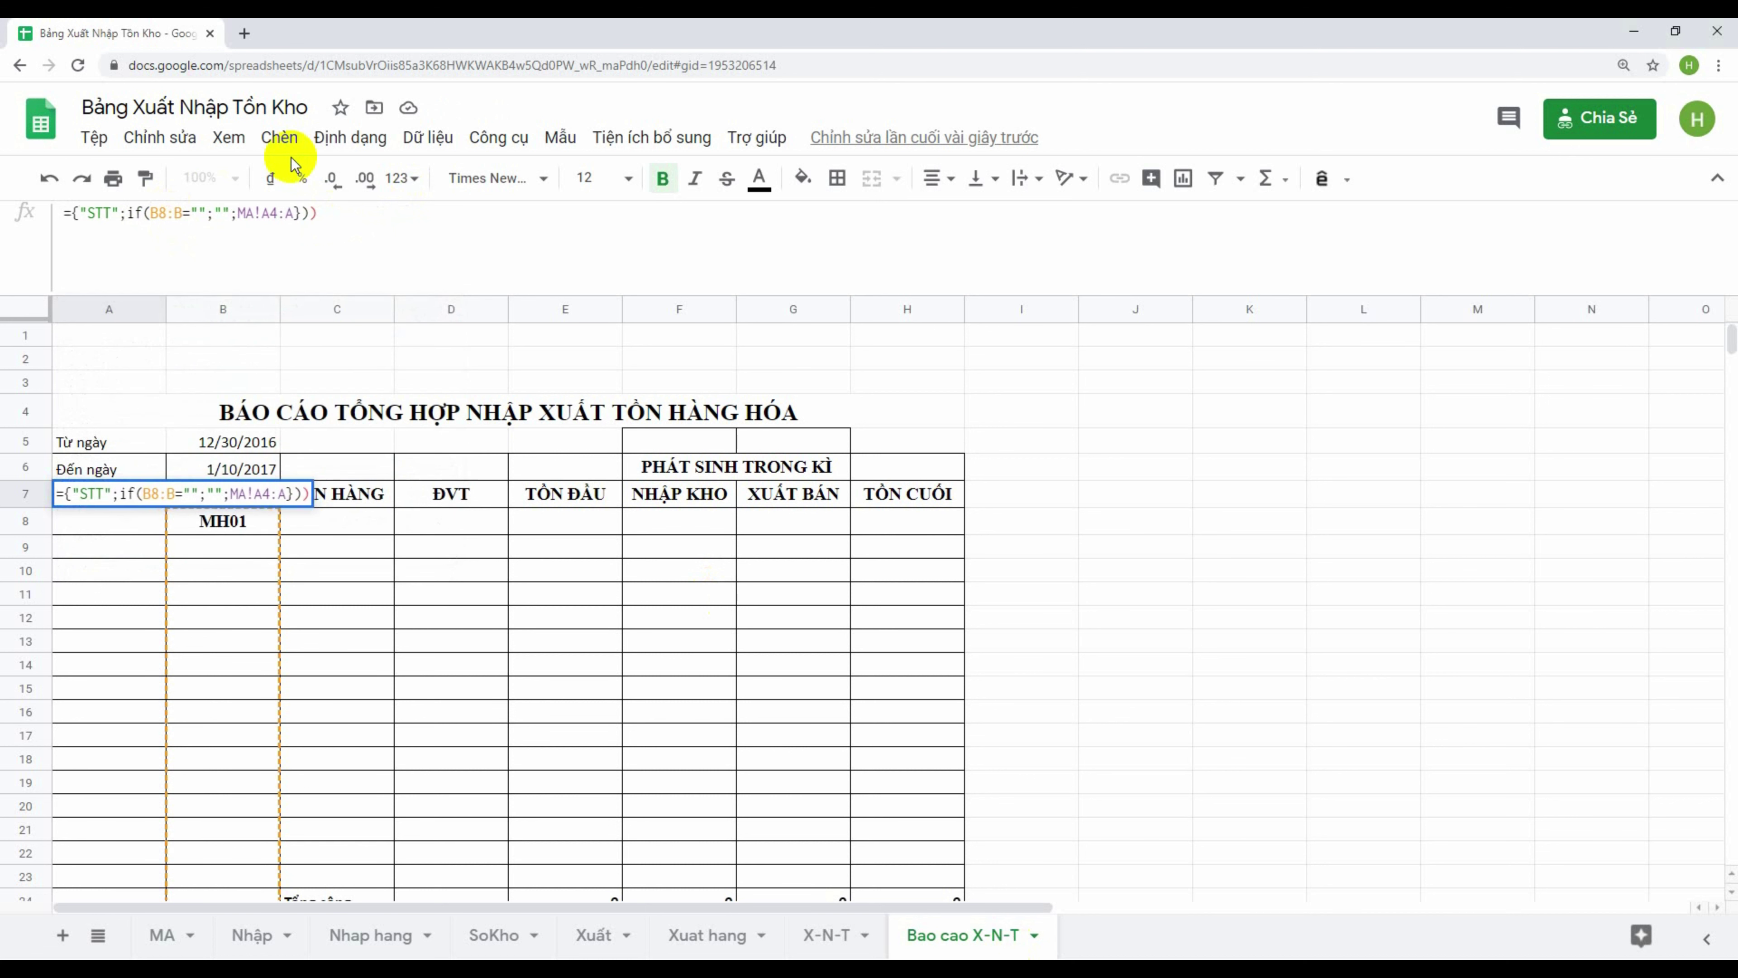
pyautogui.click(319, 214)
pyautogui.press('BackSpace')
pyautogui.press('BackSpace')
pyautogui.press('BackSpace')
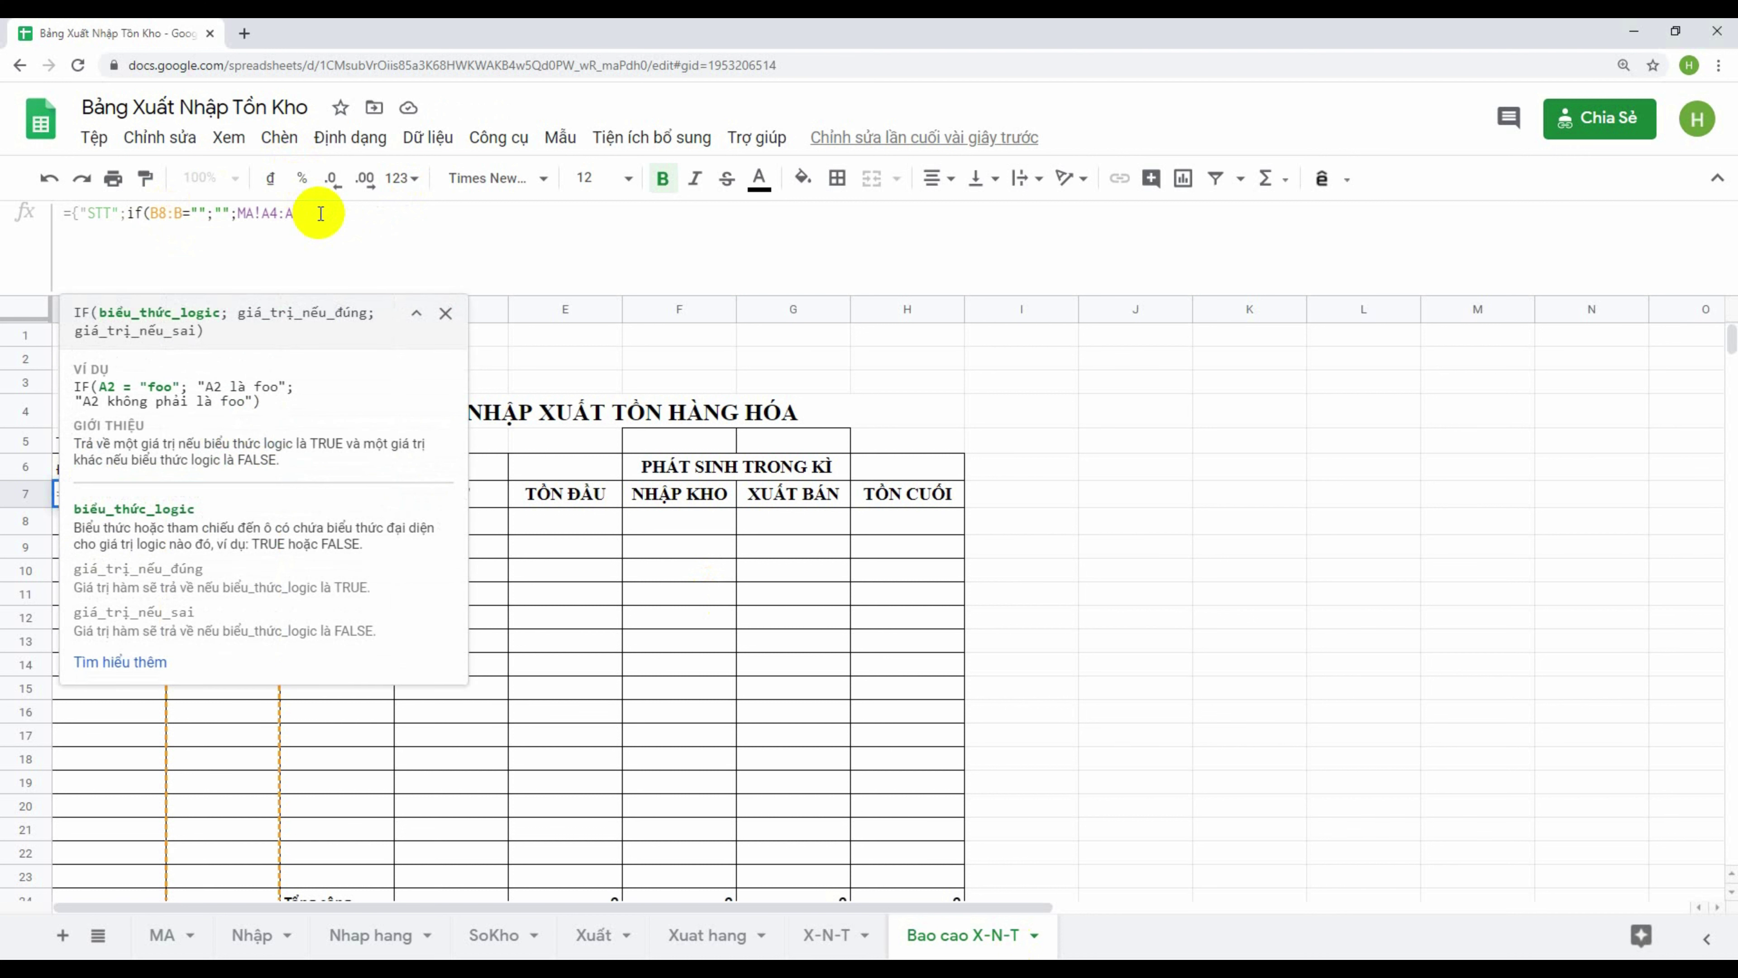
pyautogui.write(')')
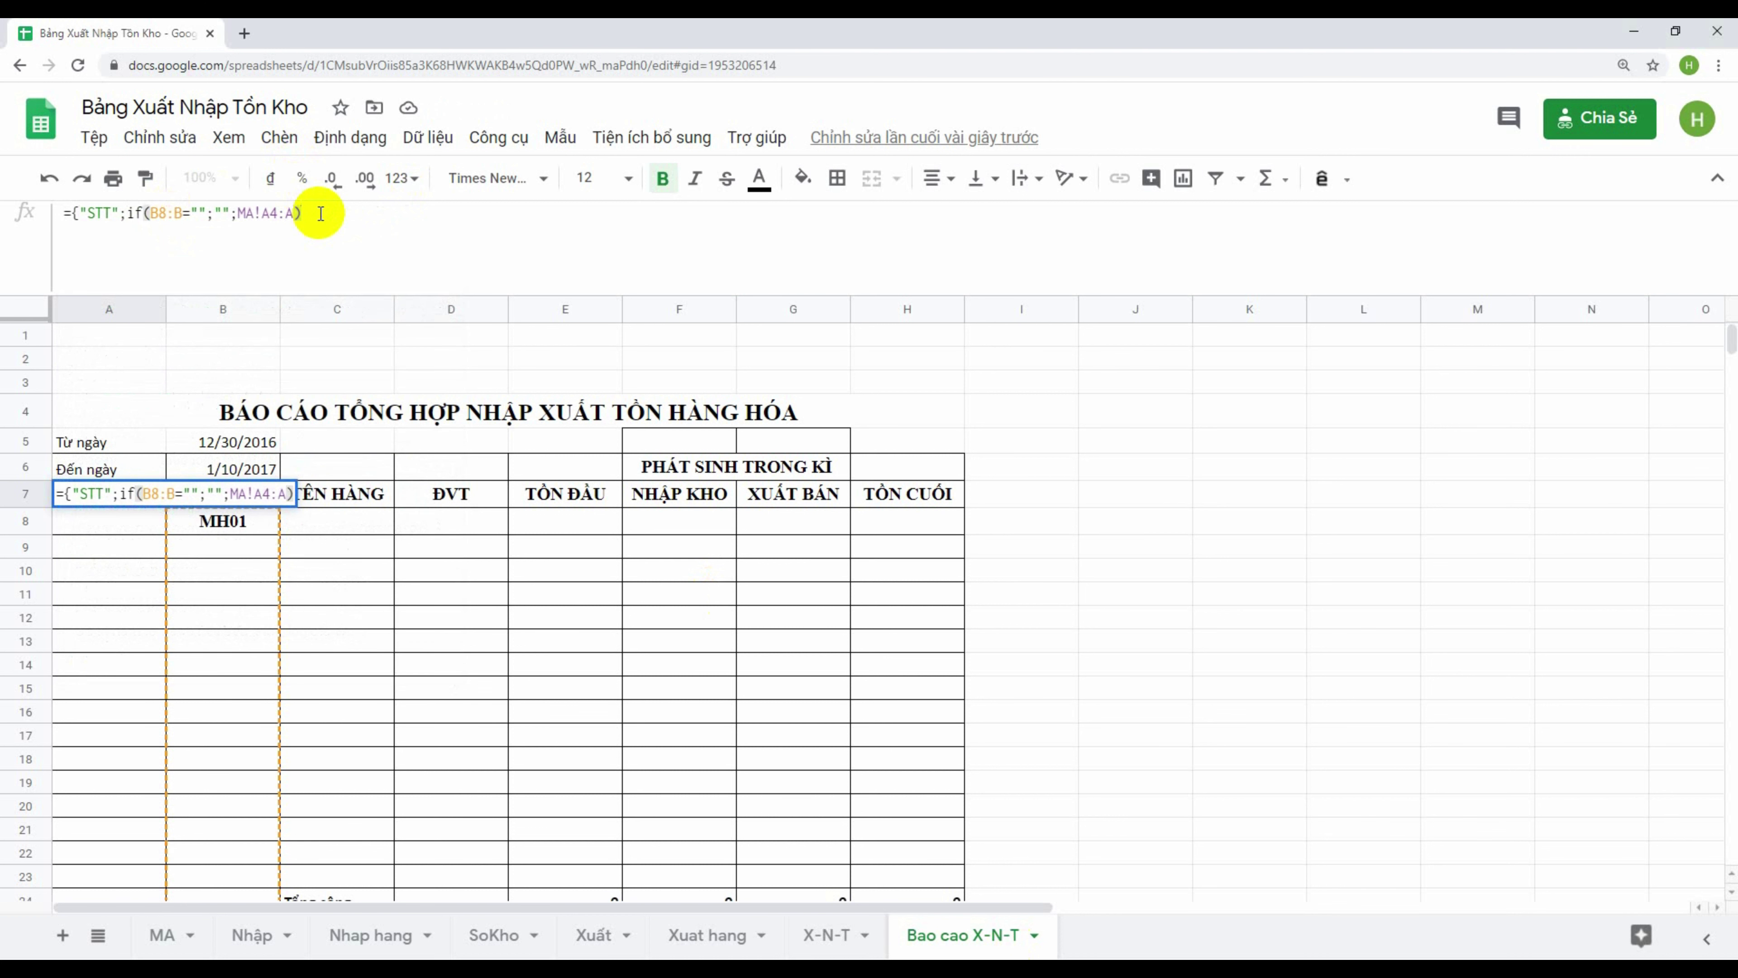
pyautogui.press('Return')
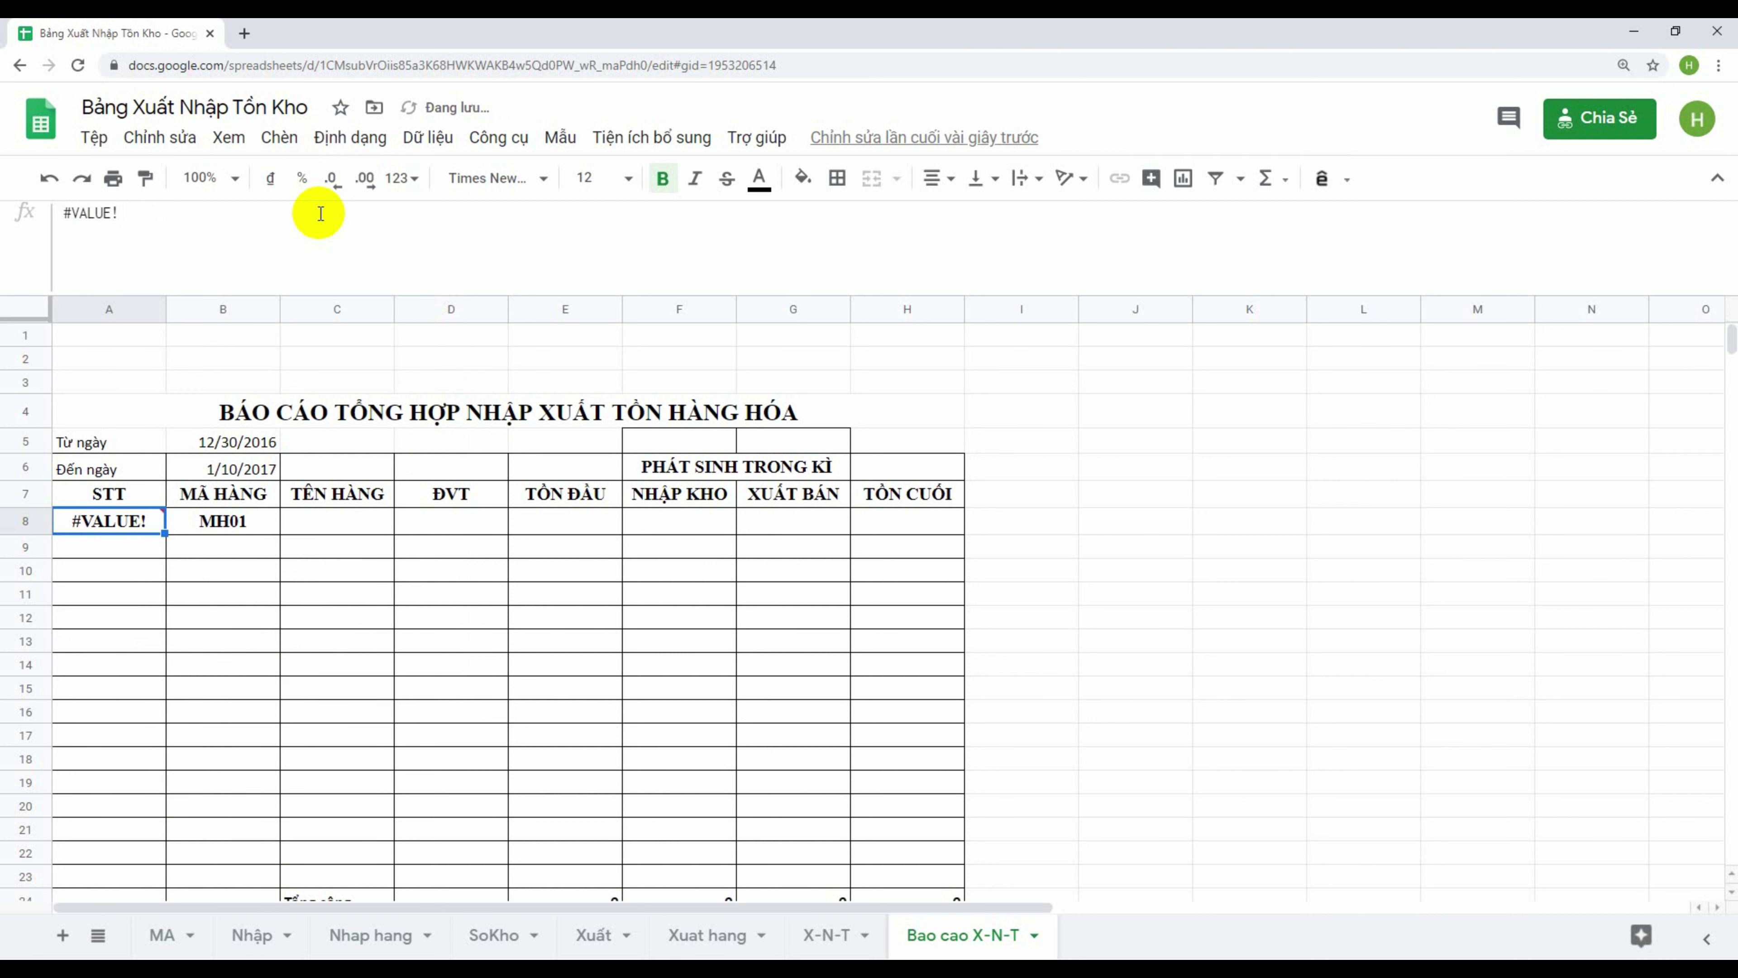
pyautogui.press('Up')
pyautogui.press('Down')
pyautogui.press('Up')
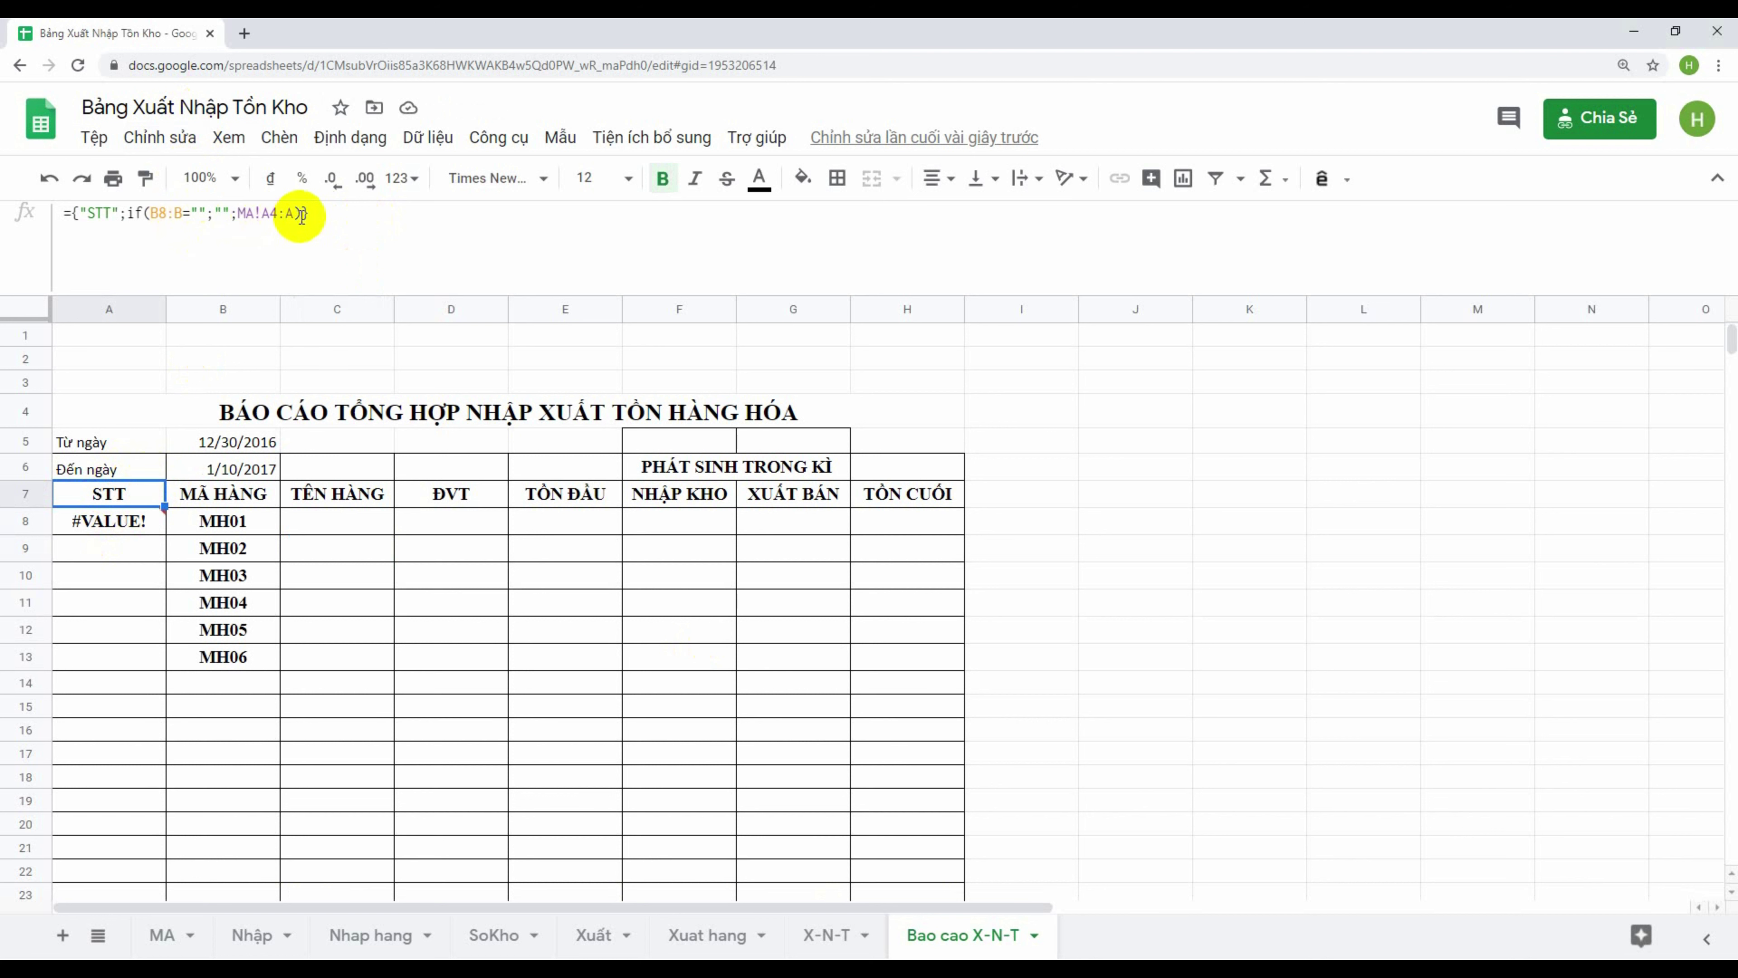
# Wrap the IF inside the braces in ARRAYFORMULA so items number 1–6
pyautogui.click(128, 212)
pyautogui.write('(')
pyautogui.press('Left')
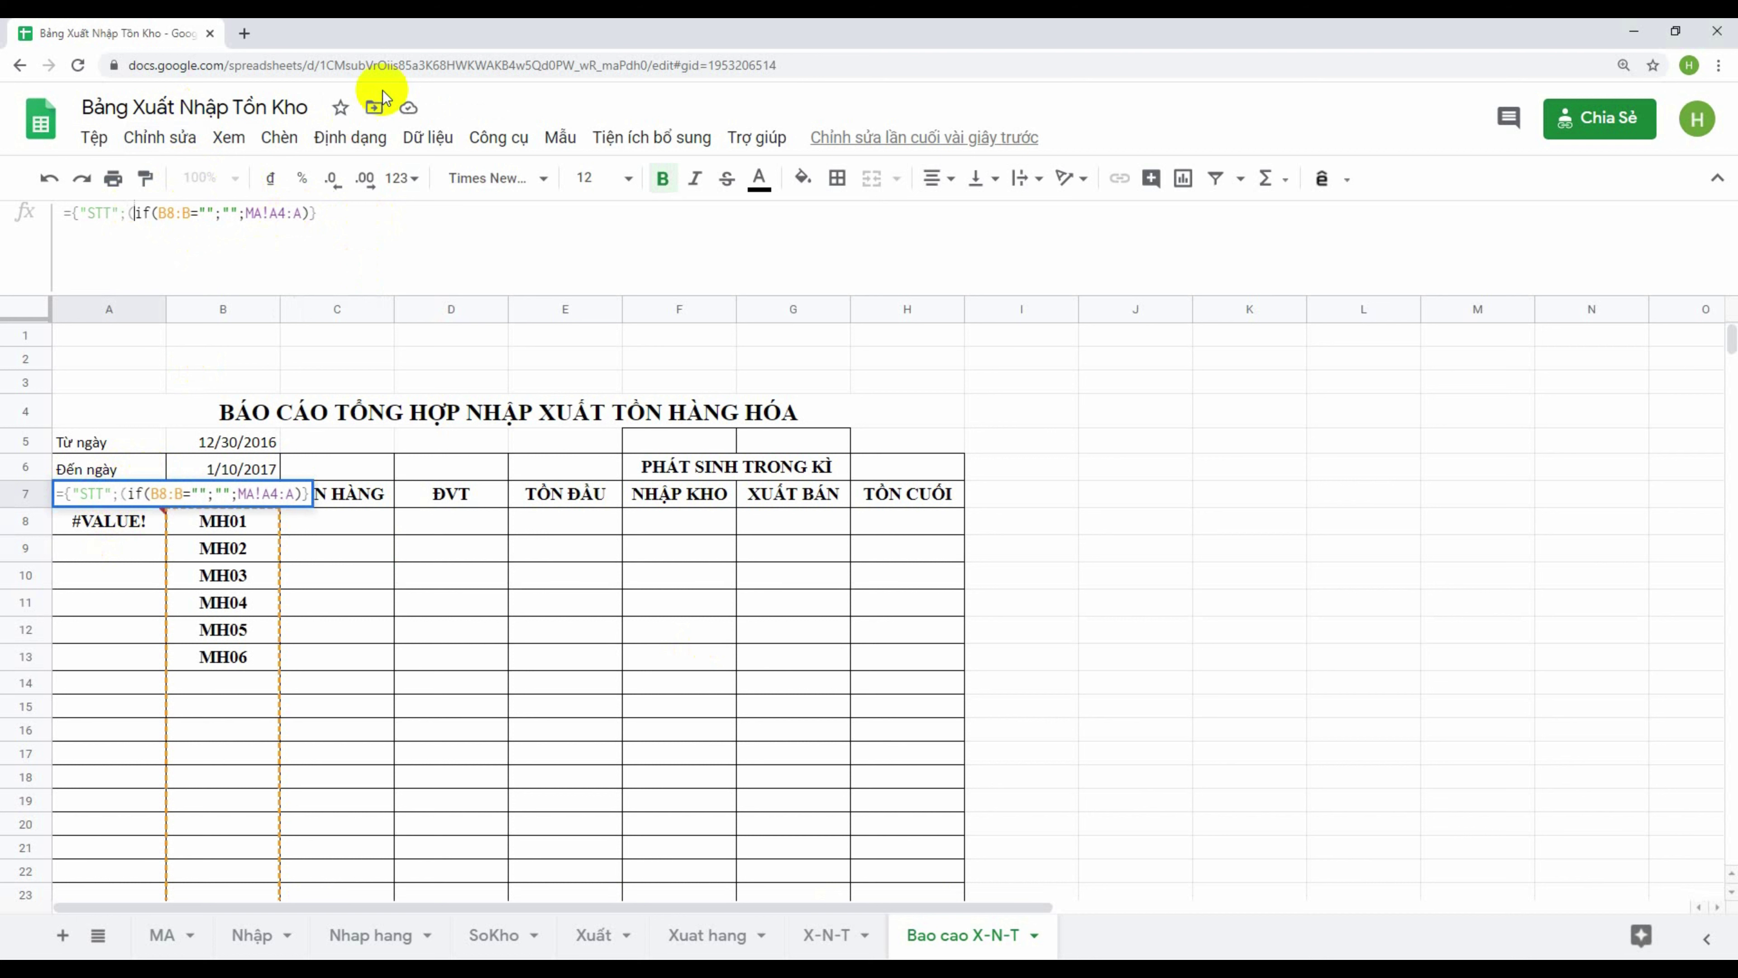
pyautogui.write('AR')
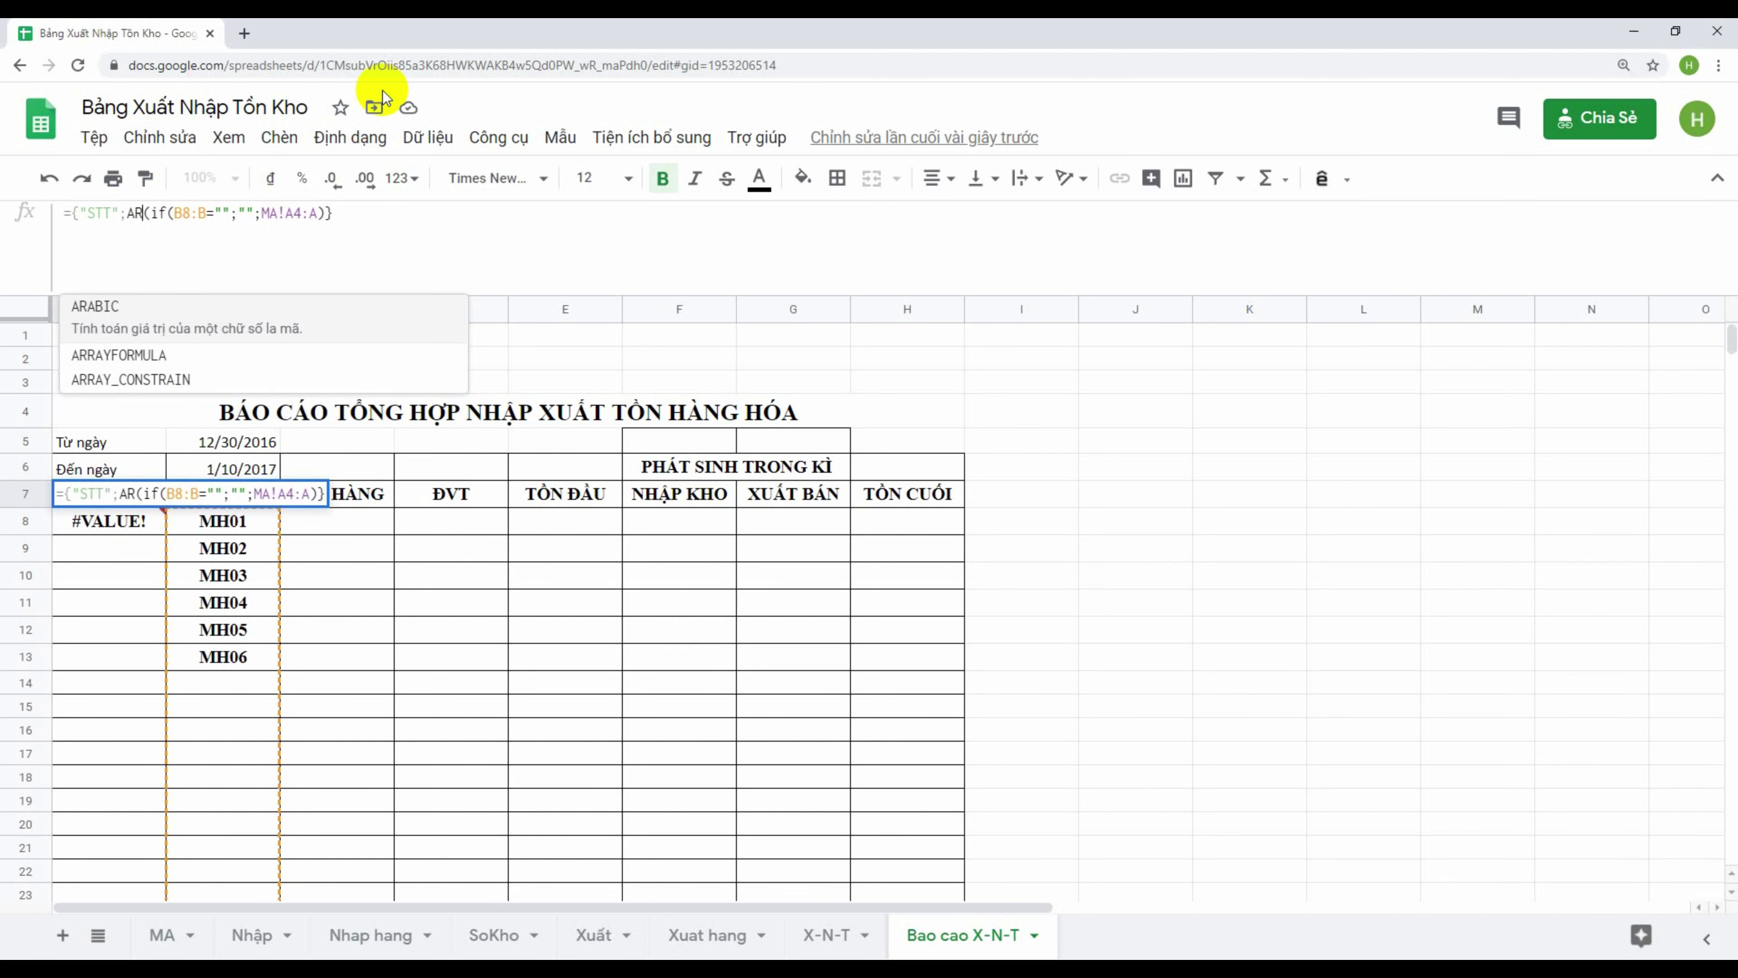
pyautogui.click(143, 354)
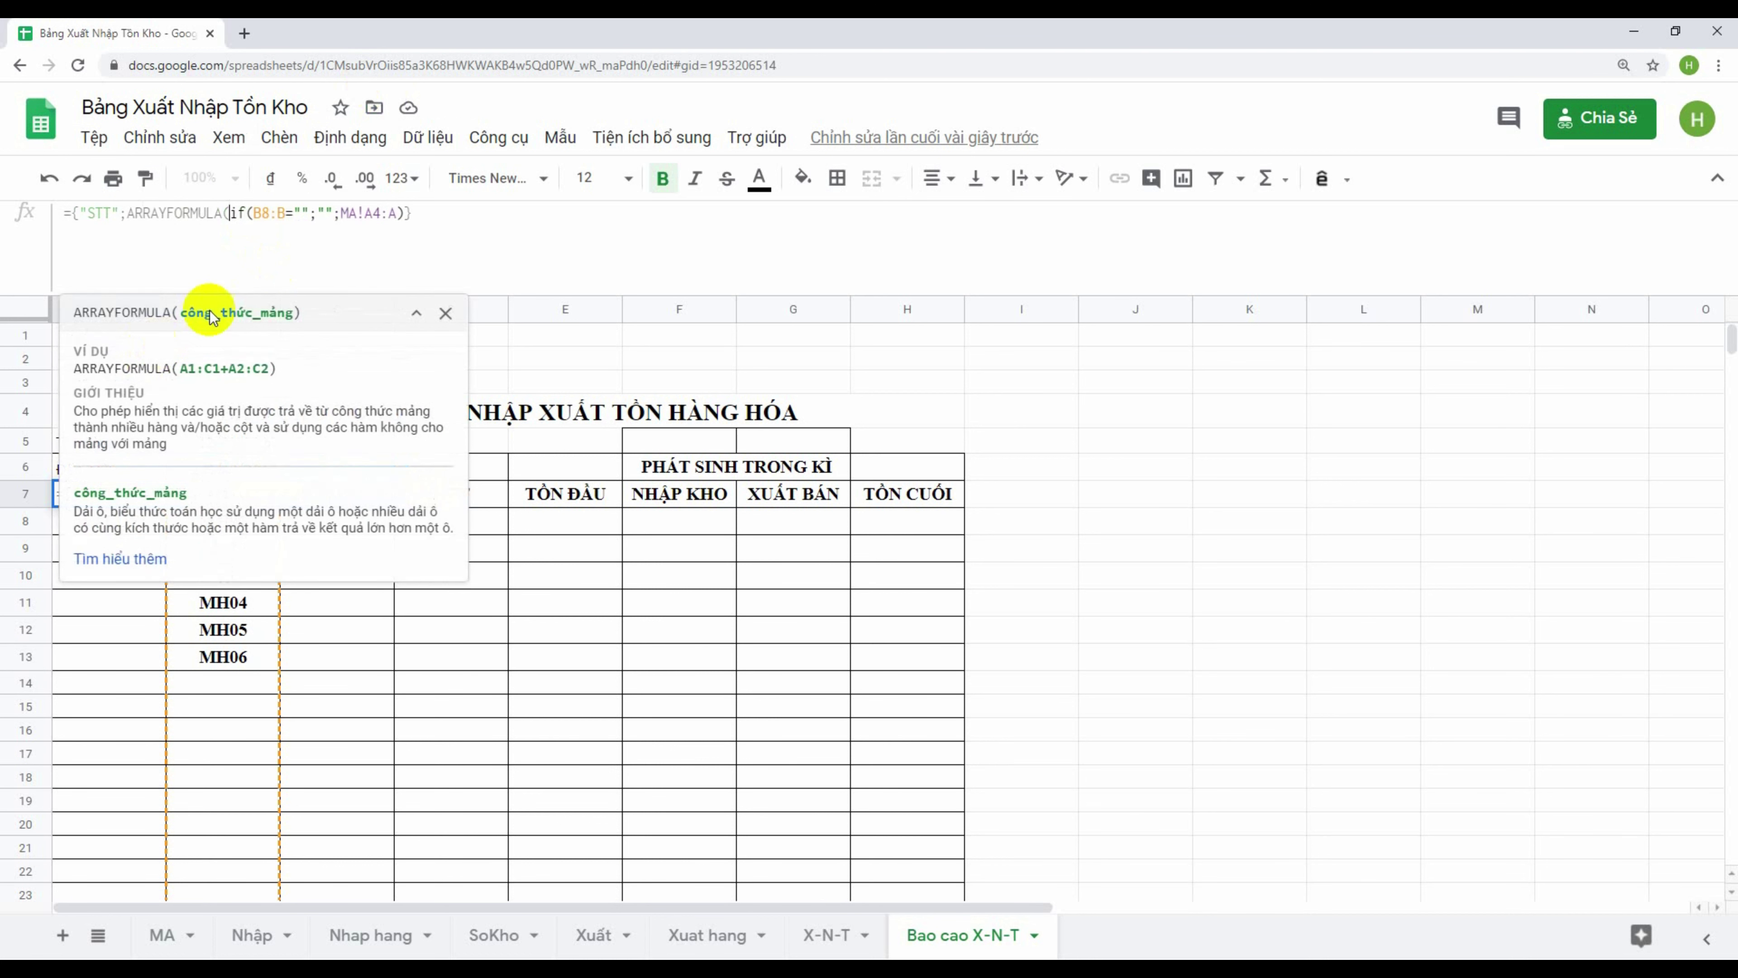
pyautogui.click(401, 214)
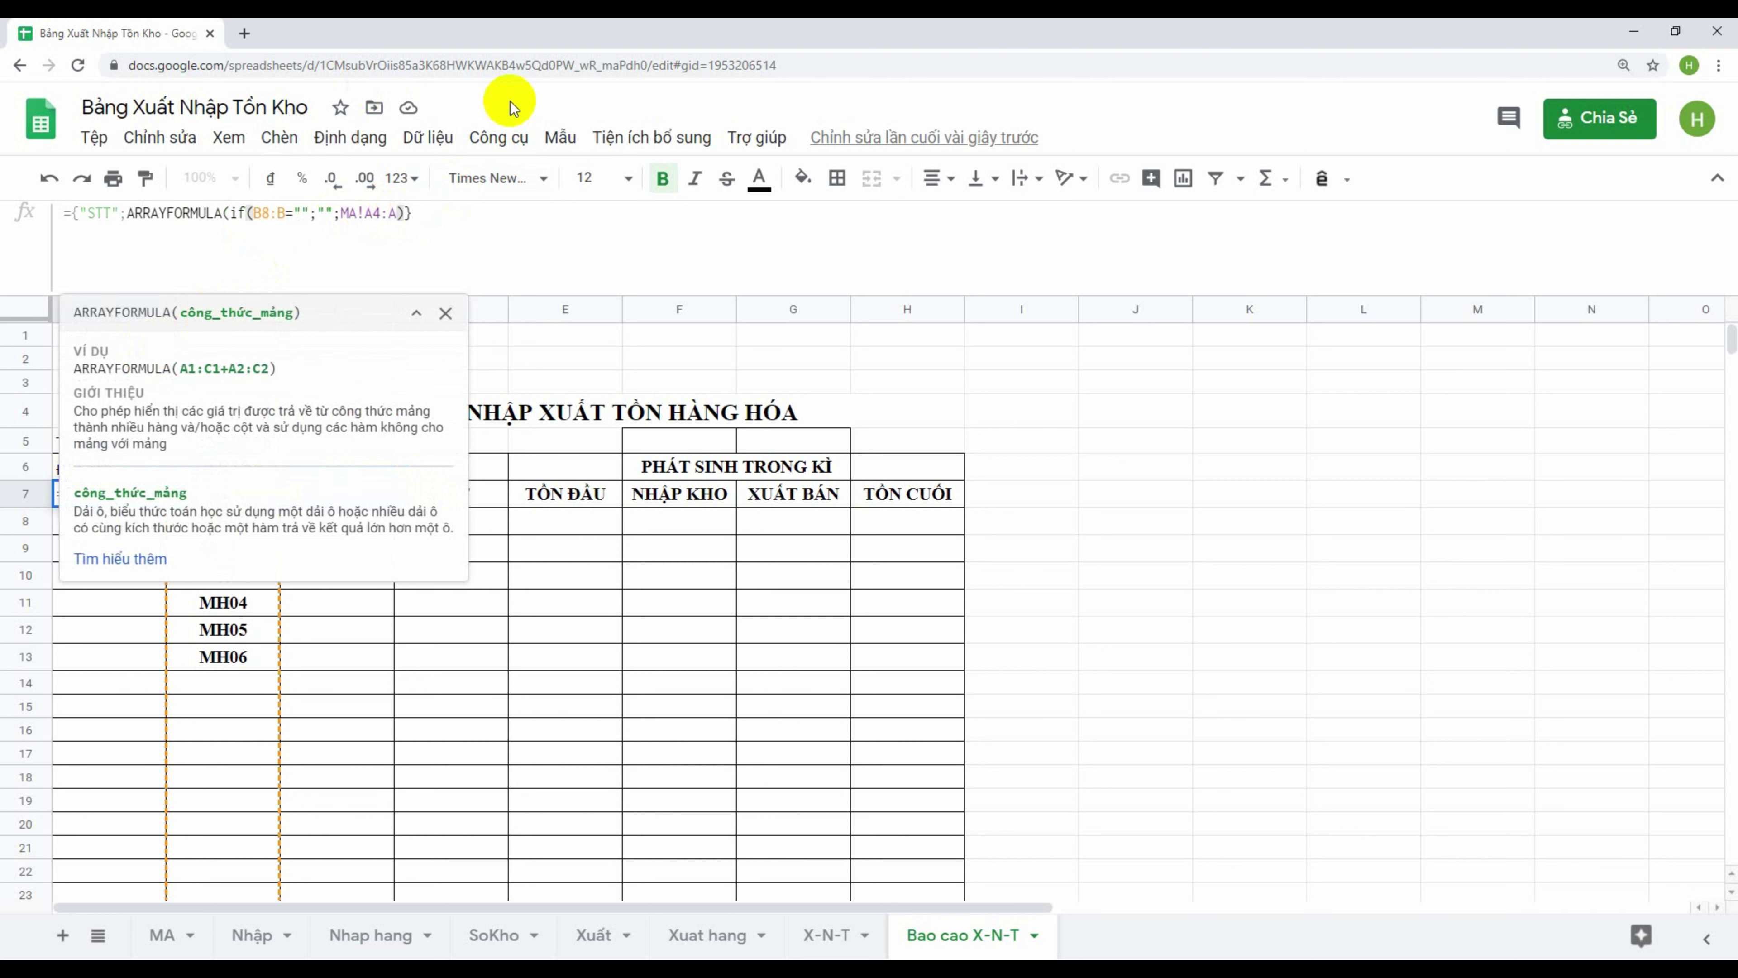
pyautogui.write(')')
pyautogui.press('Return')
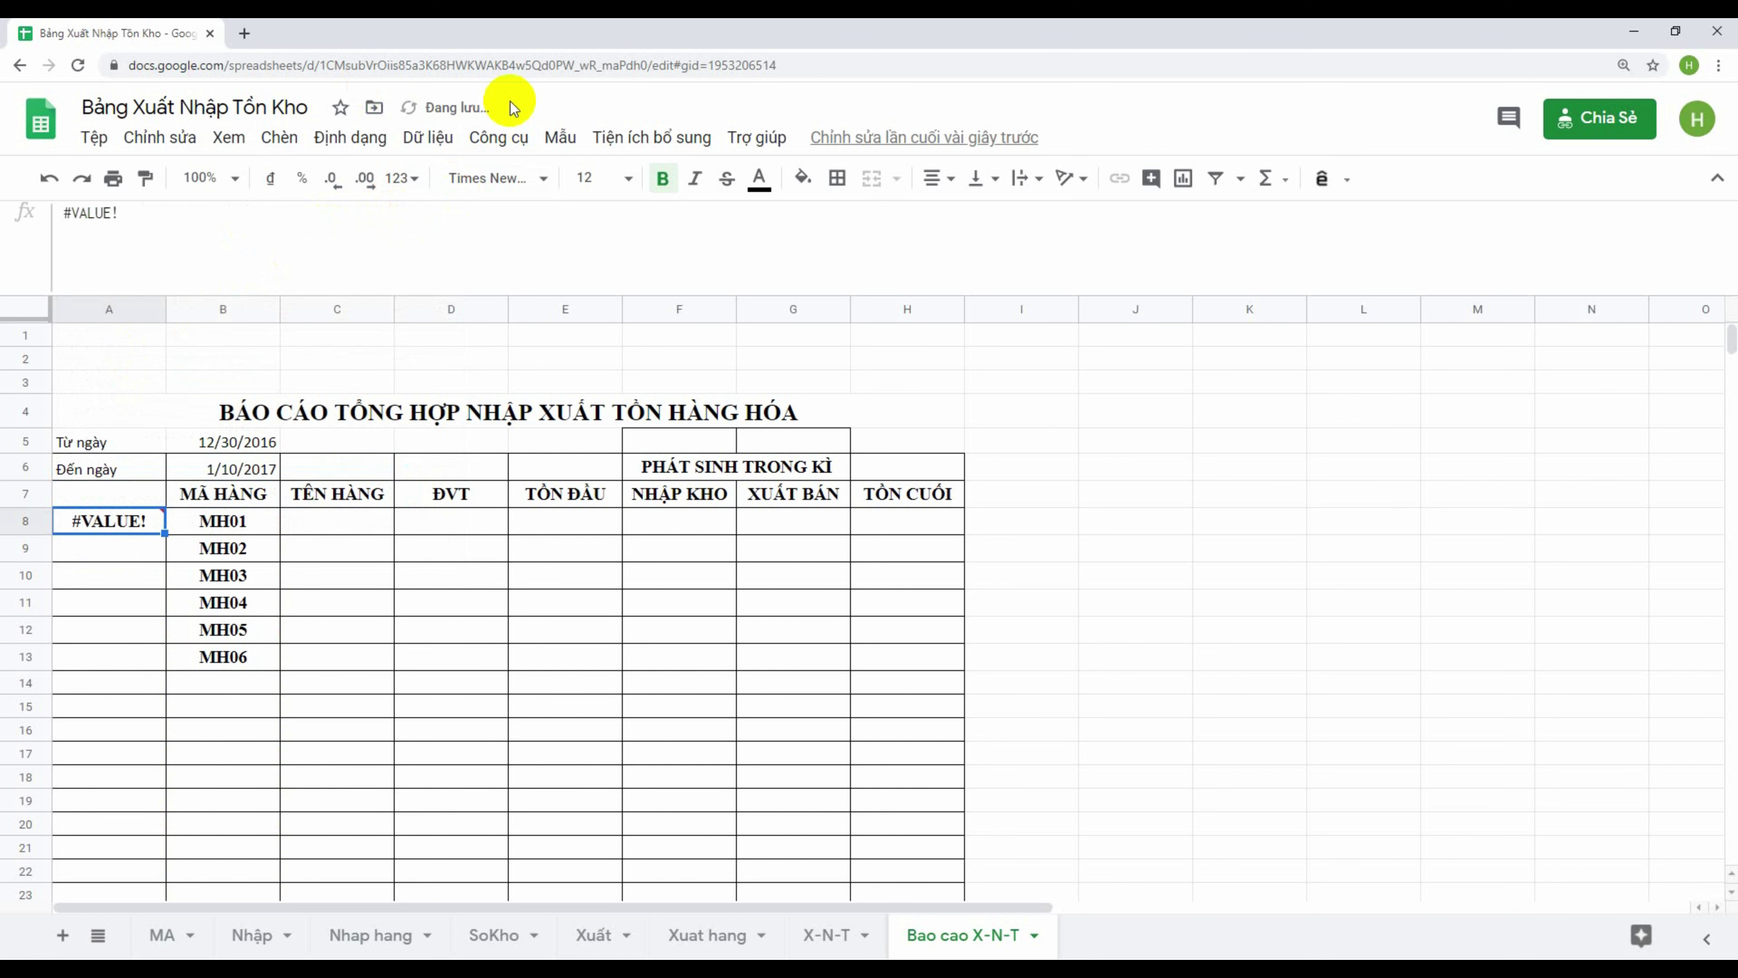
pyautogui.click(120, 584)
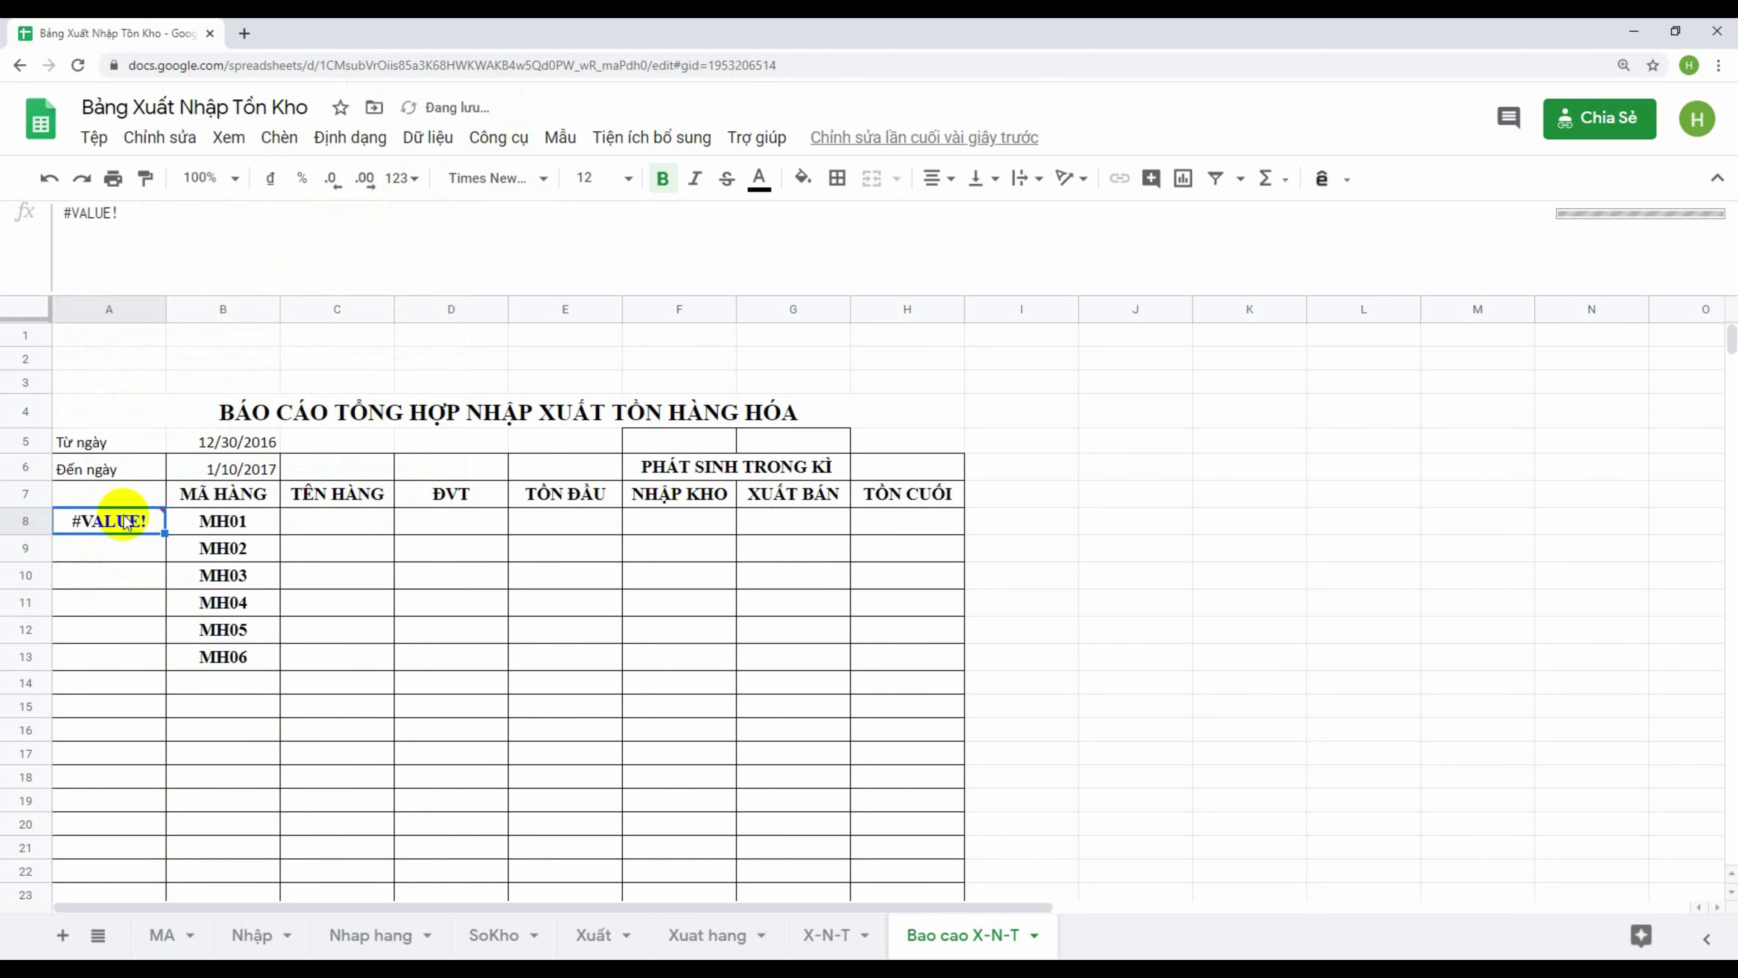
pyautogui.click(133, 499)
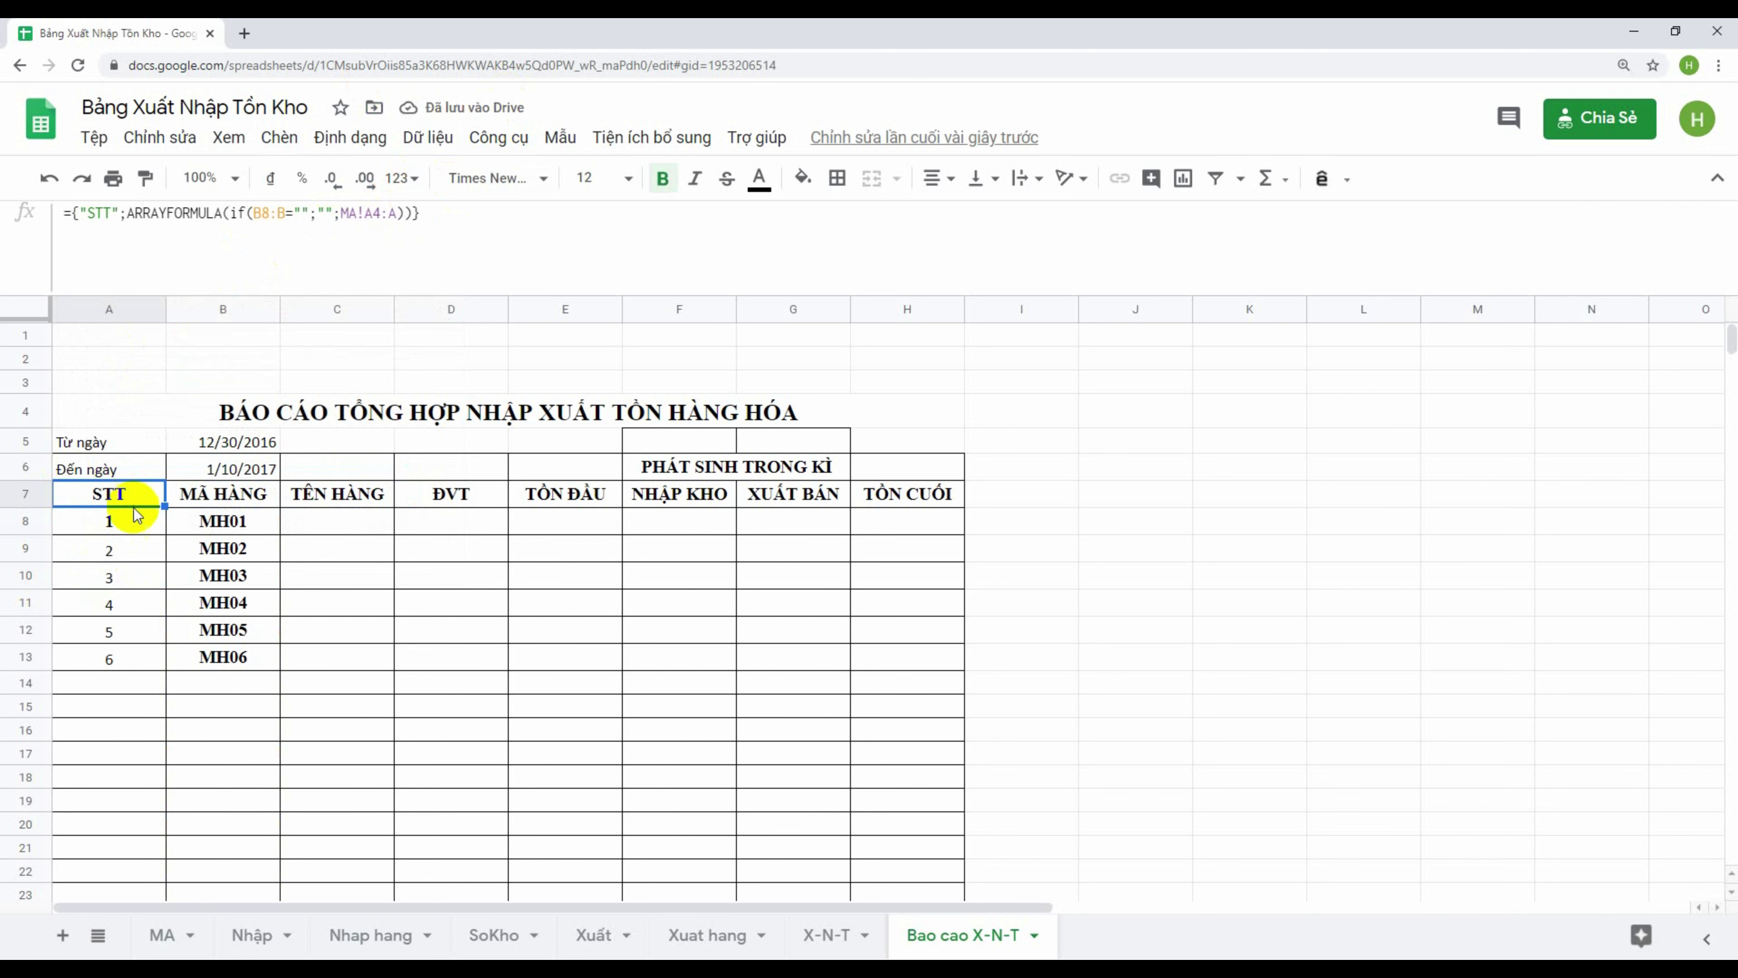
pyautogui.click(120, 530)
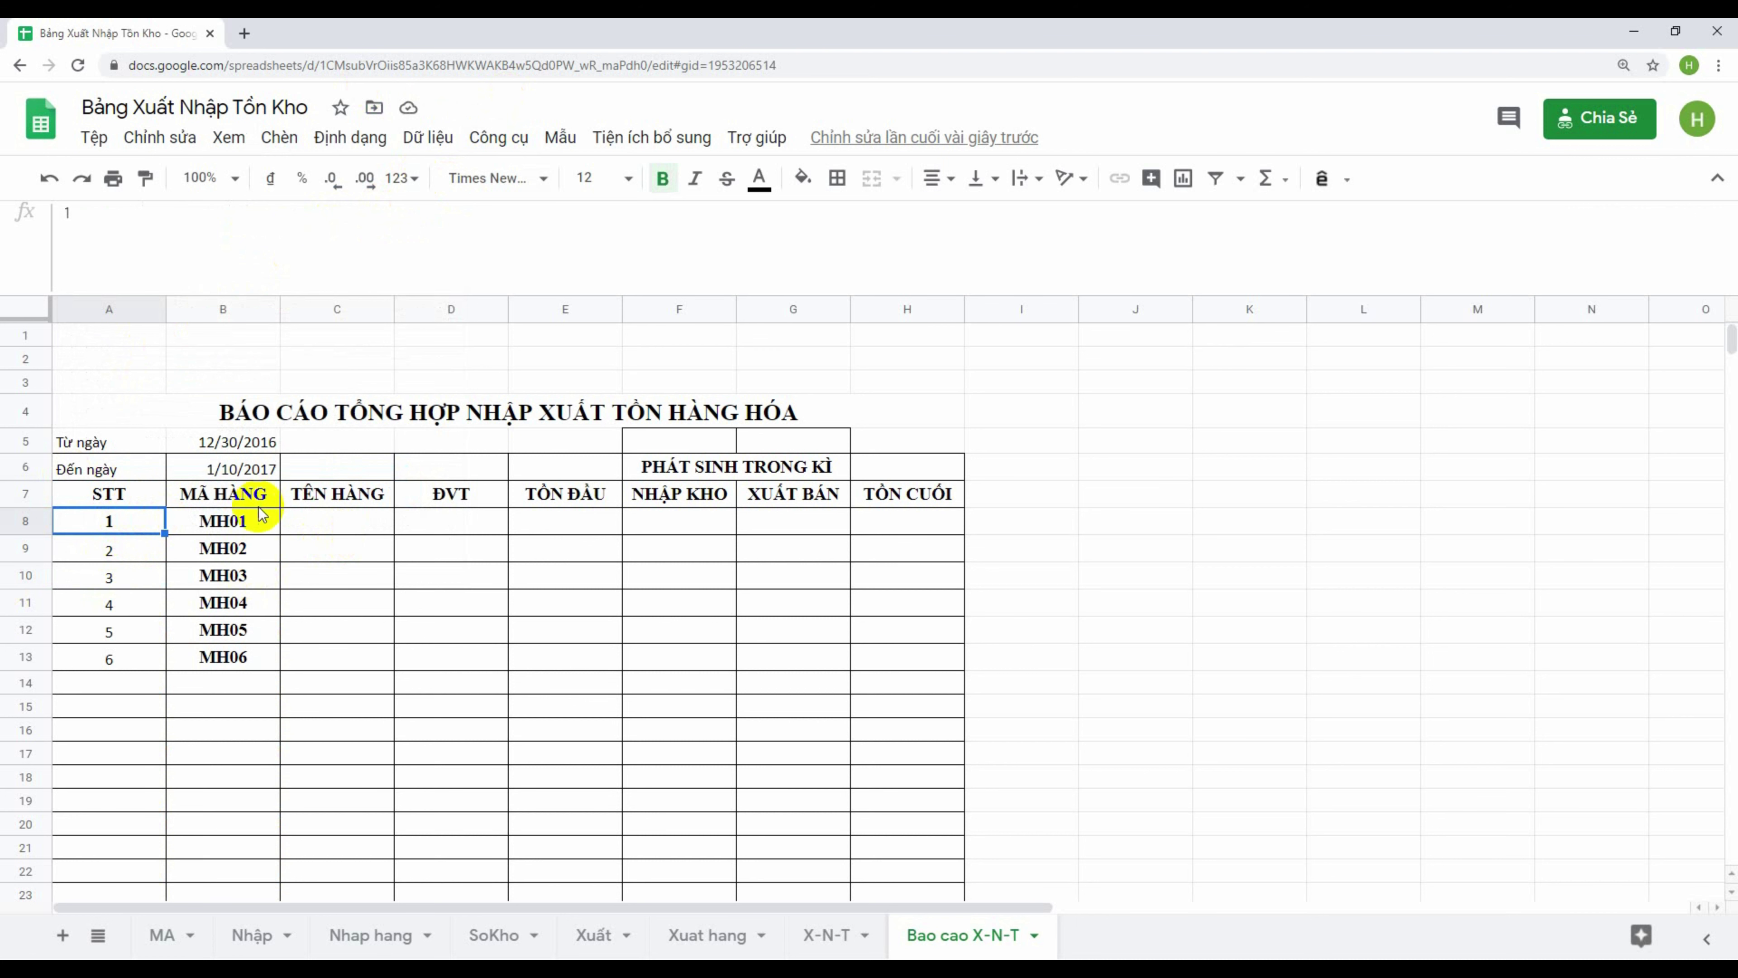
# Fill B8's =MA!B4 link down to B17, listing codes MH01–MH10
pyautogui.keyDown('shift'); pyautogui.click(959, 846); pyautogui.keyUp('shift')
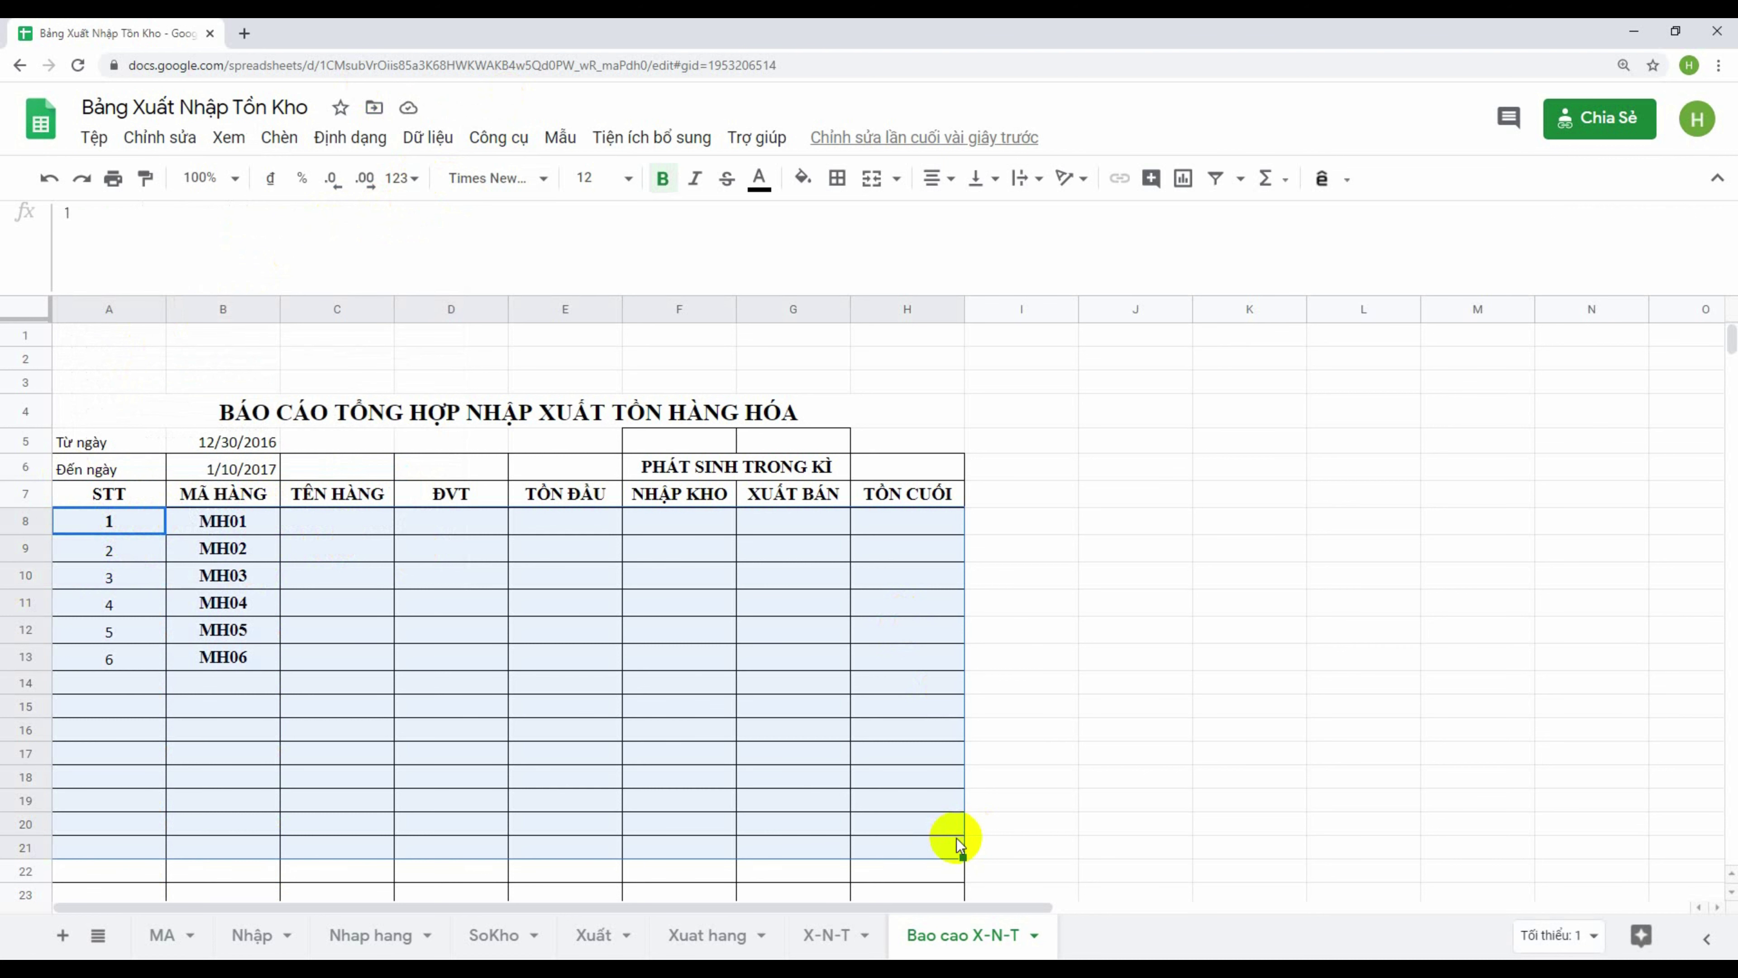
pyautogui.click(846, 803)
pyautogui.click(221, 658)
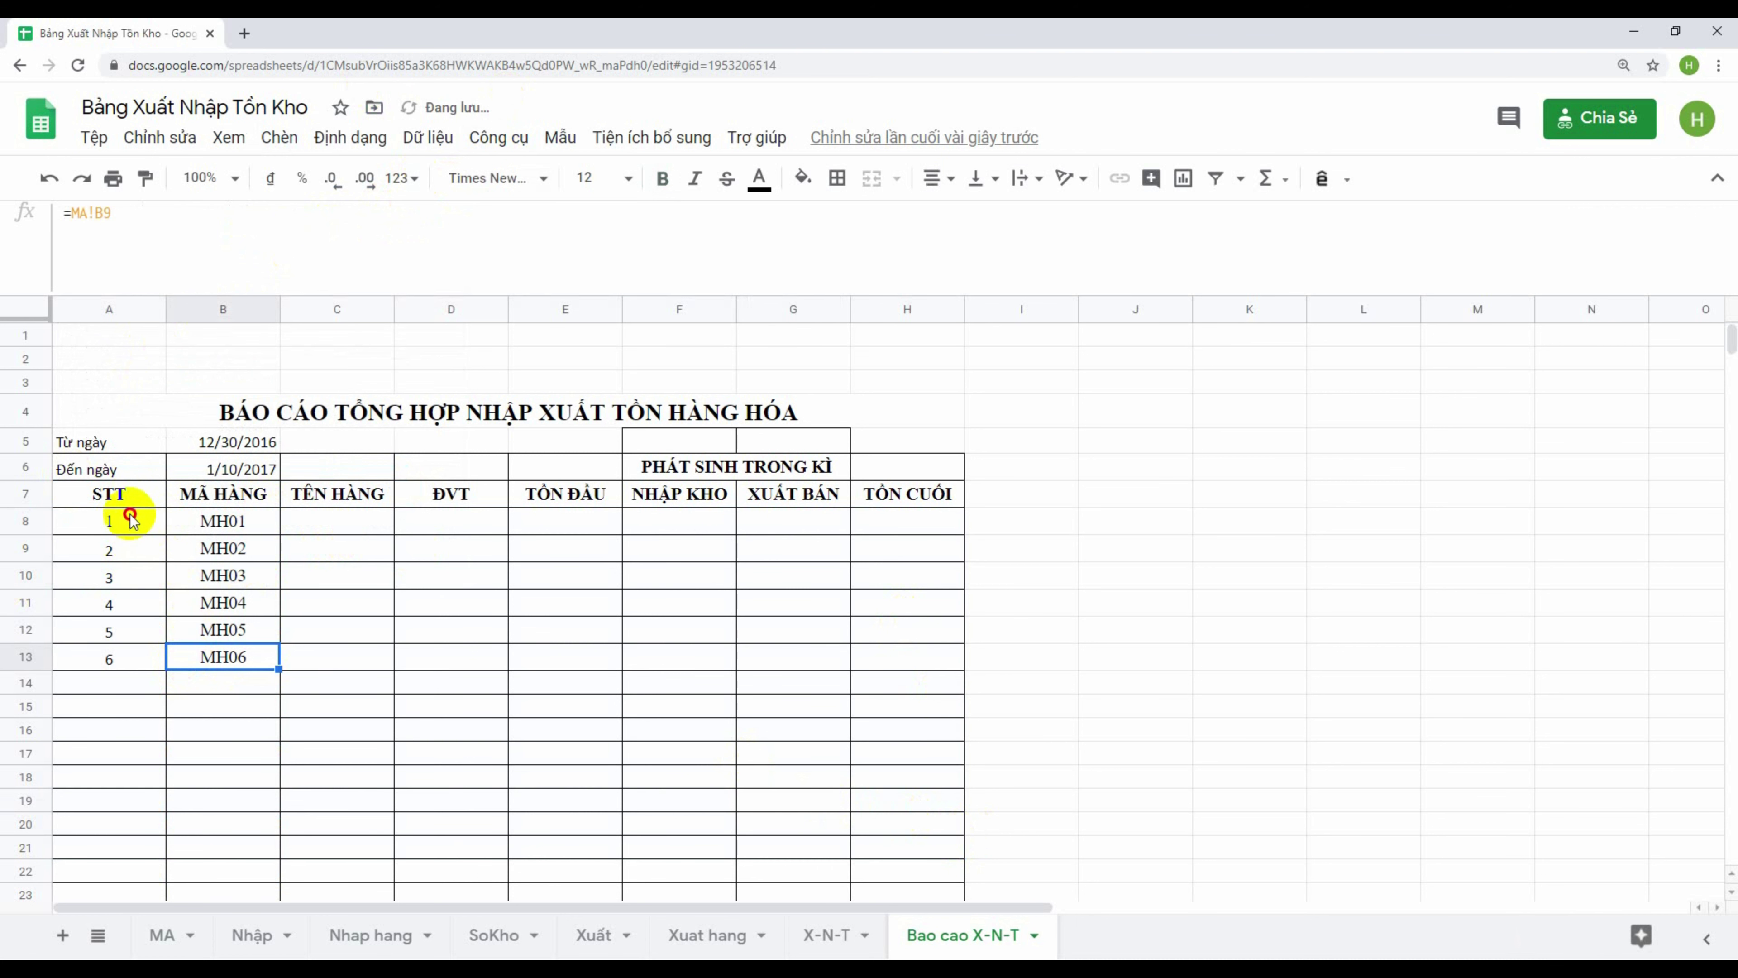
pyautogui.click(229, 520)
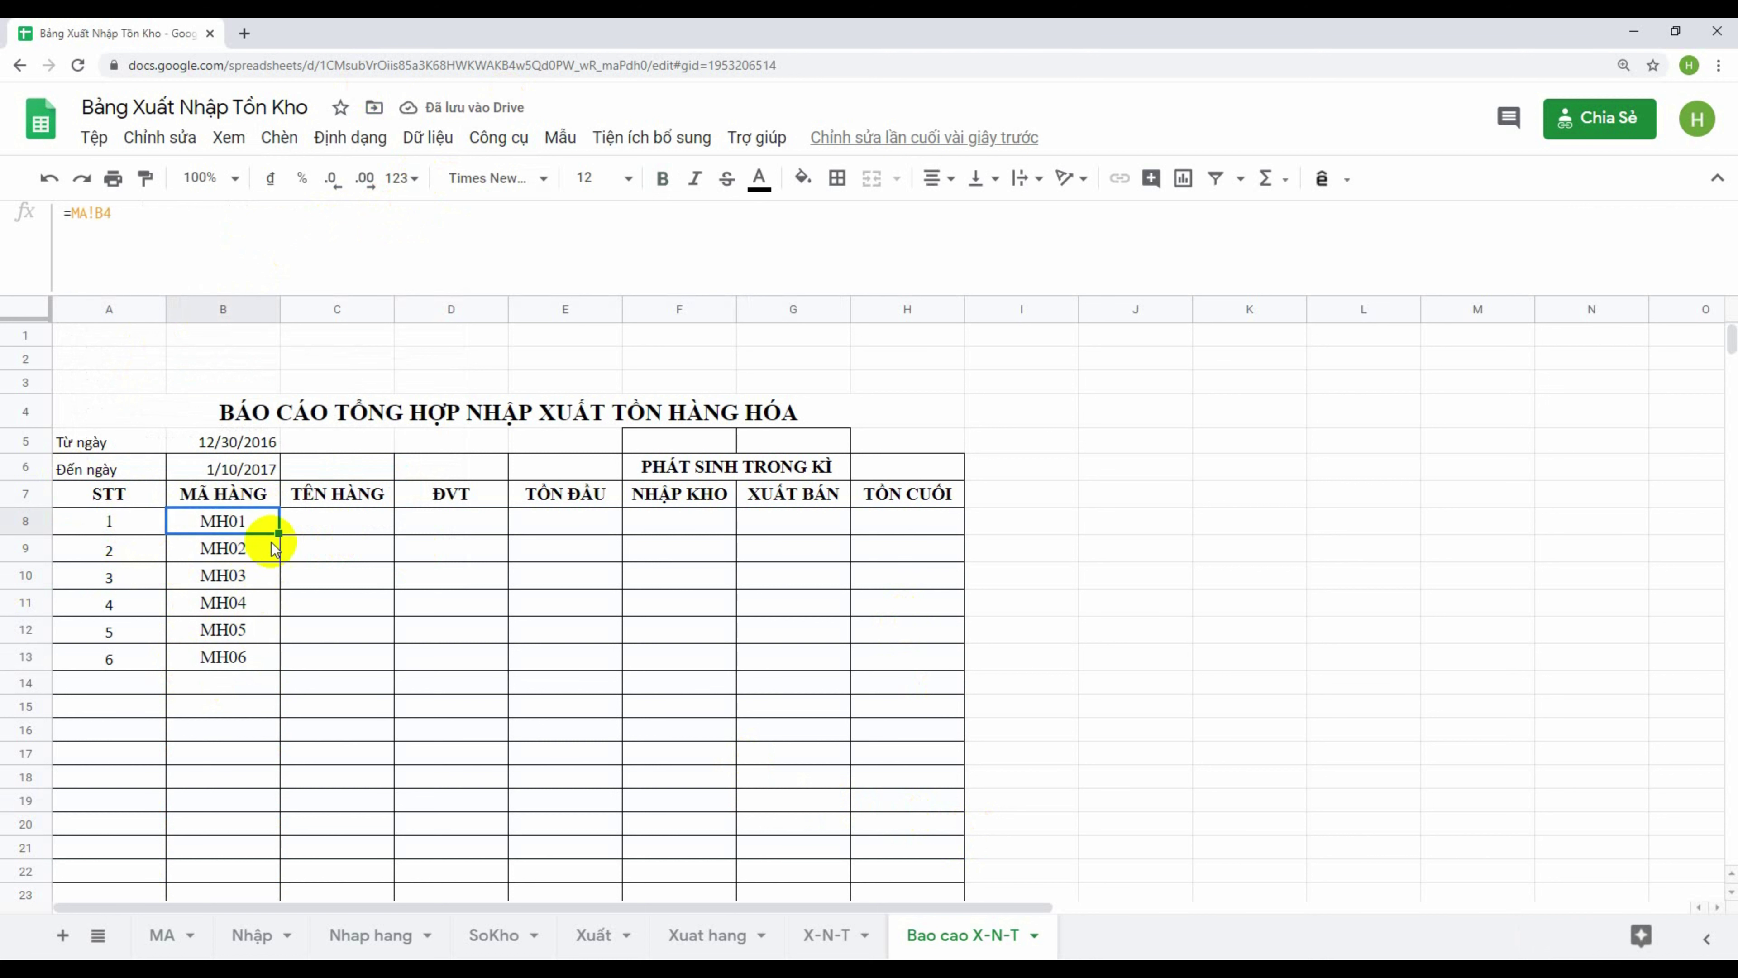
pyautogui.moveTo(278, 533); pyautogui.dragTo(288, 753)
pyautogui.click(343, 697)
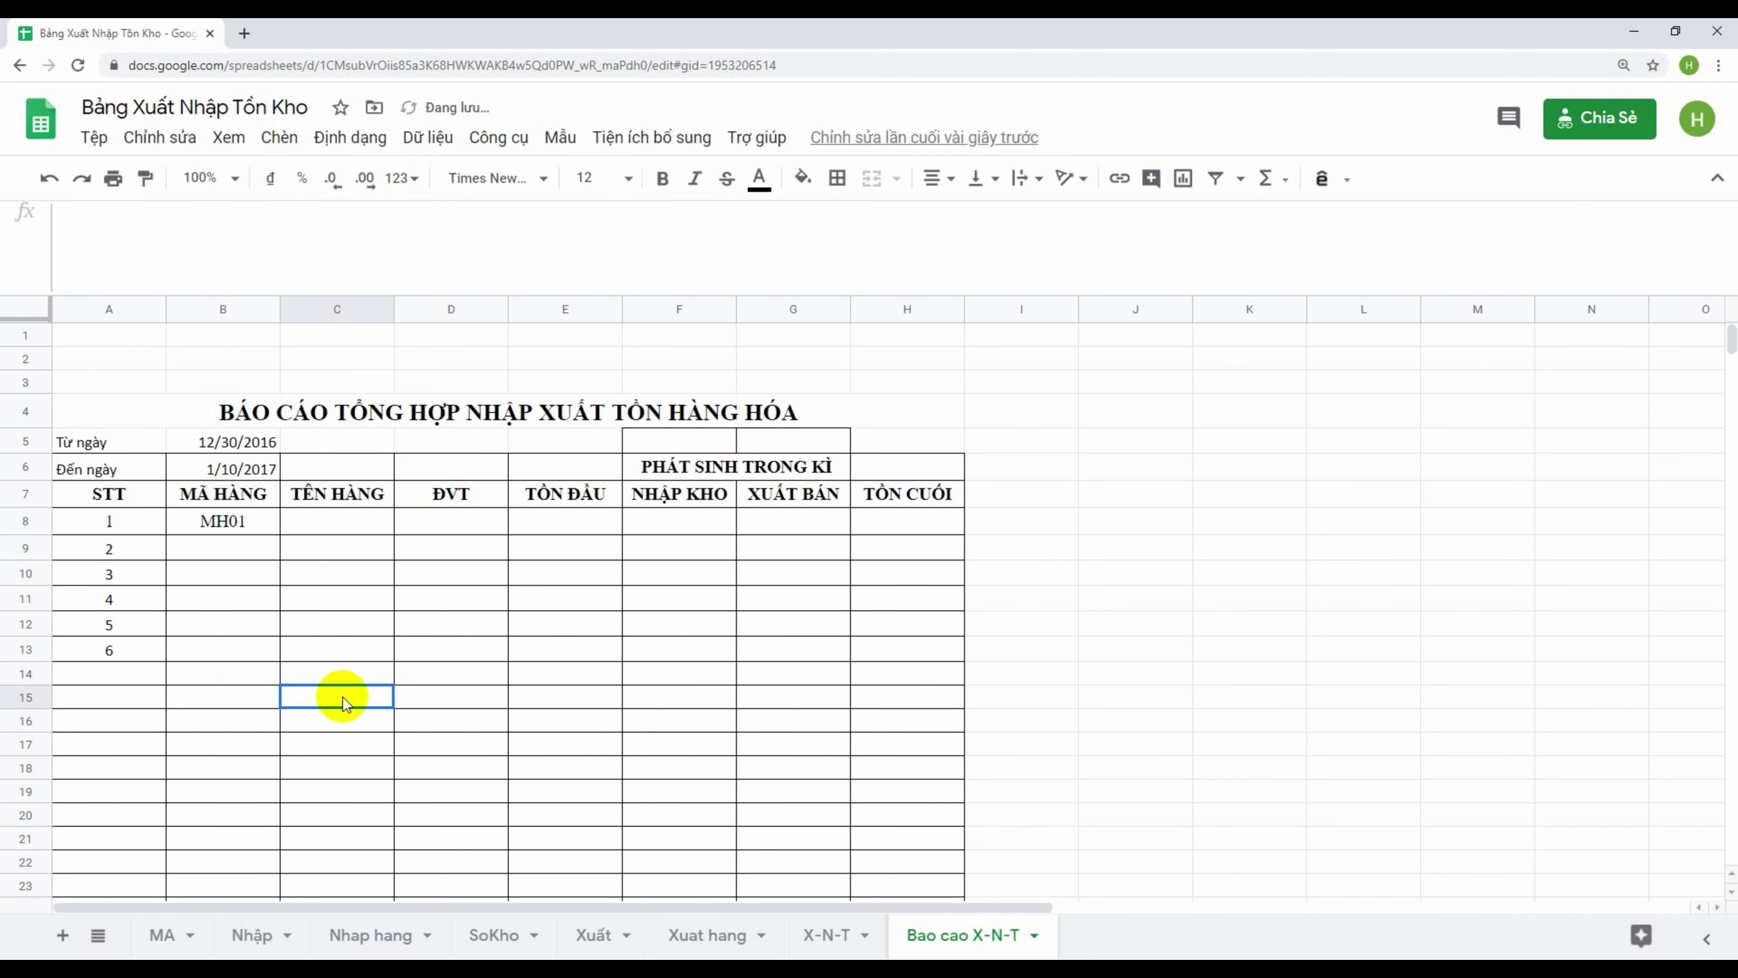
pyautogui.click(256, 519)
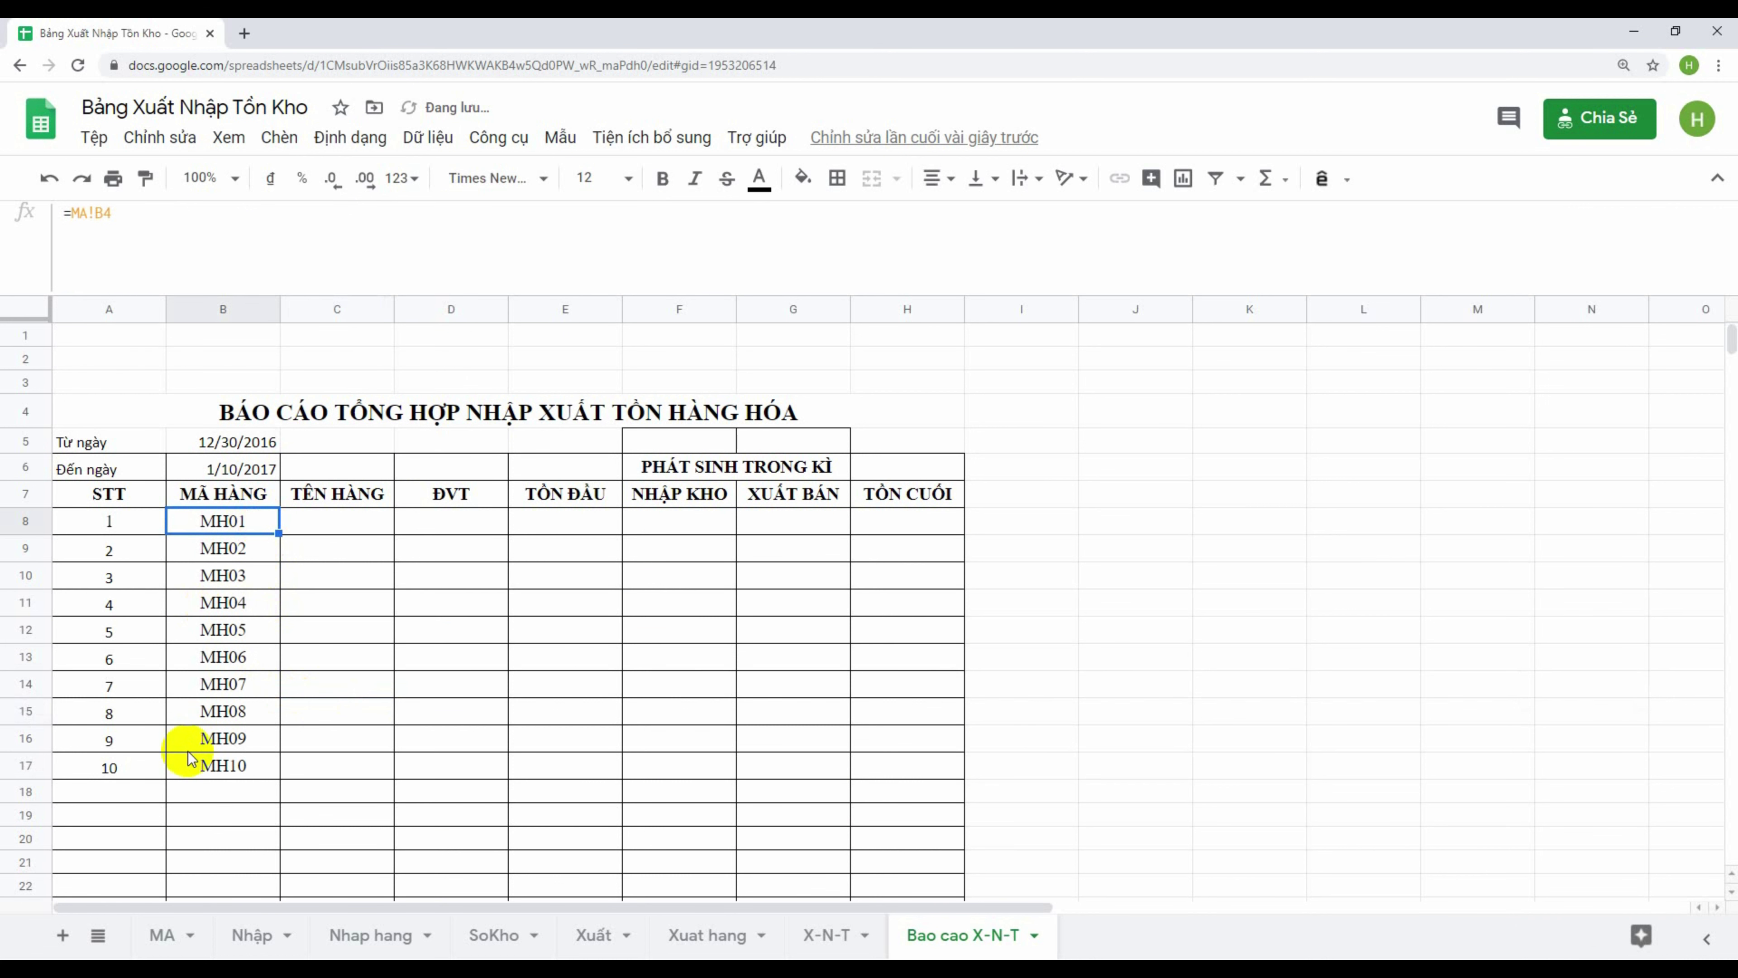
pyautogui.click(199, 487)
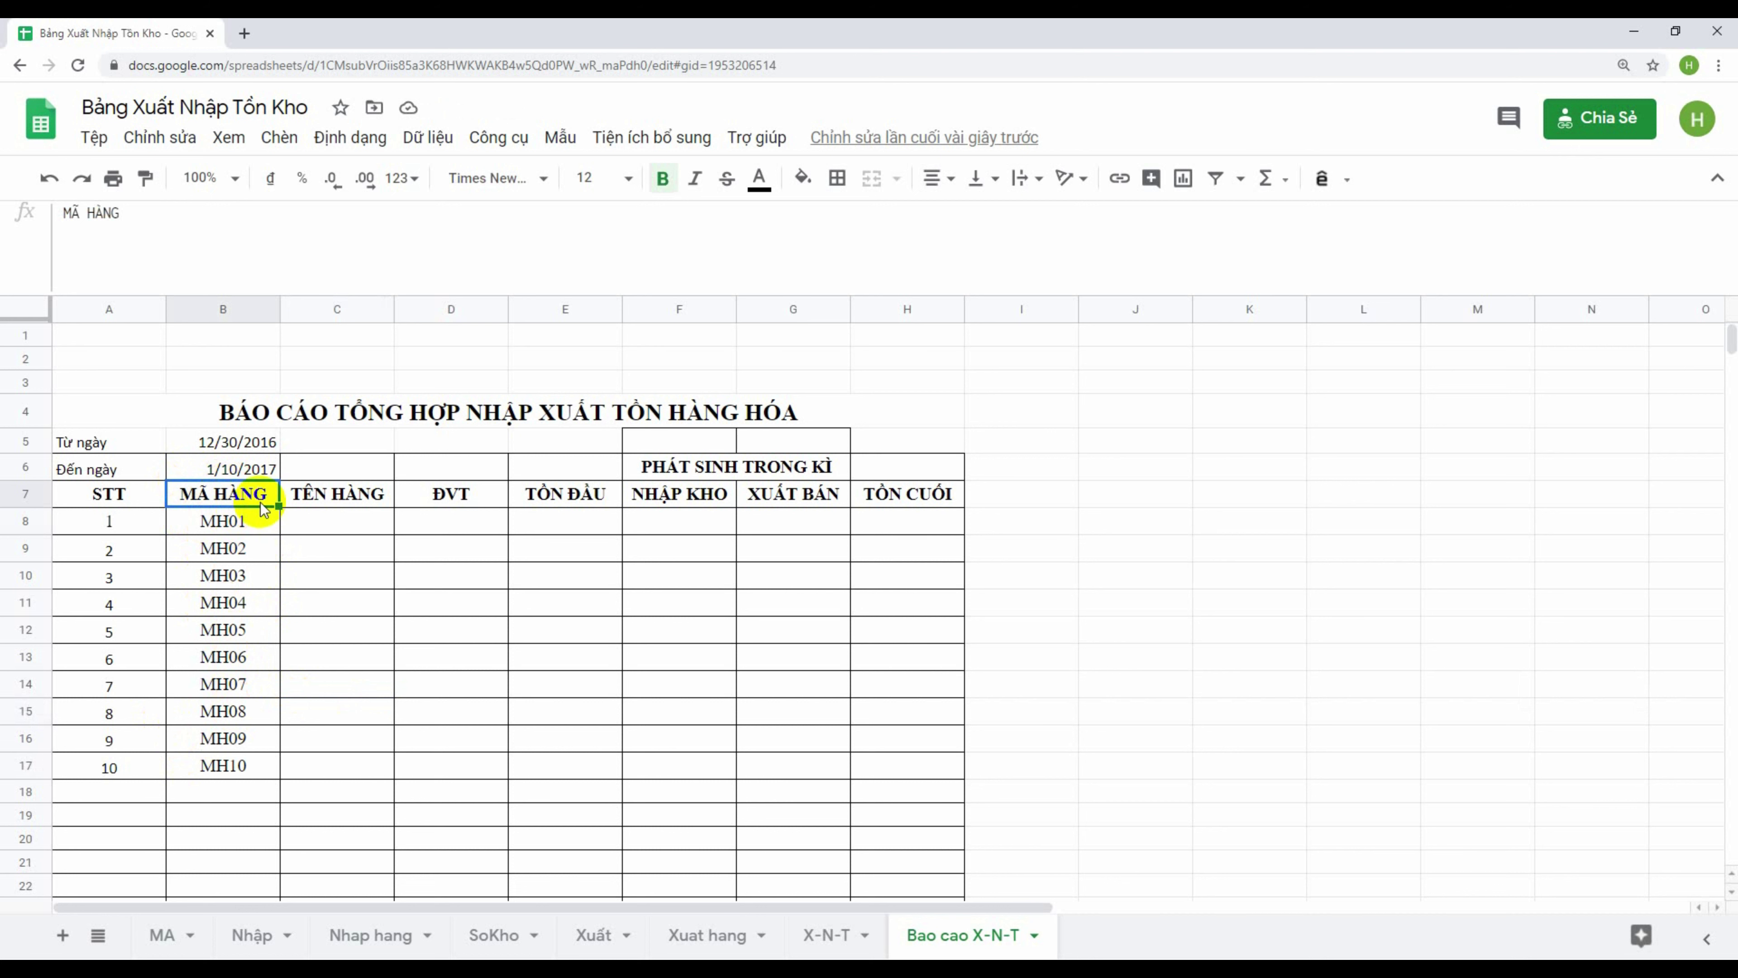
# Check the MA sheet's codes and paste the STT array formula from A7 into B7
pyautogui.click(141, 494)
pyautogui.click(229, 494)
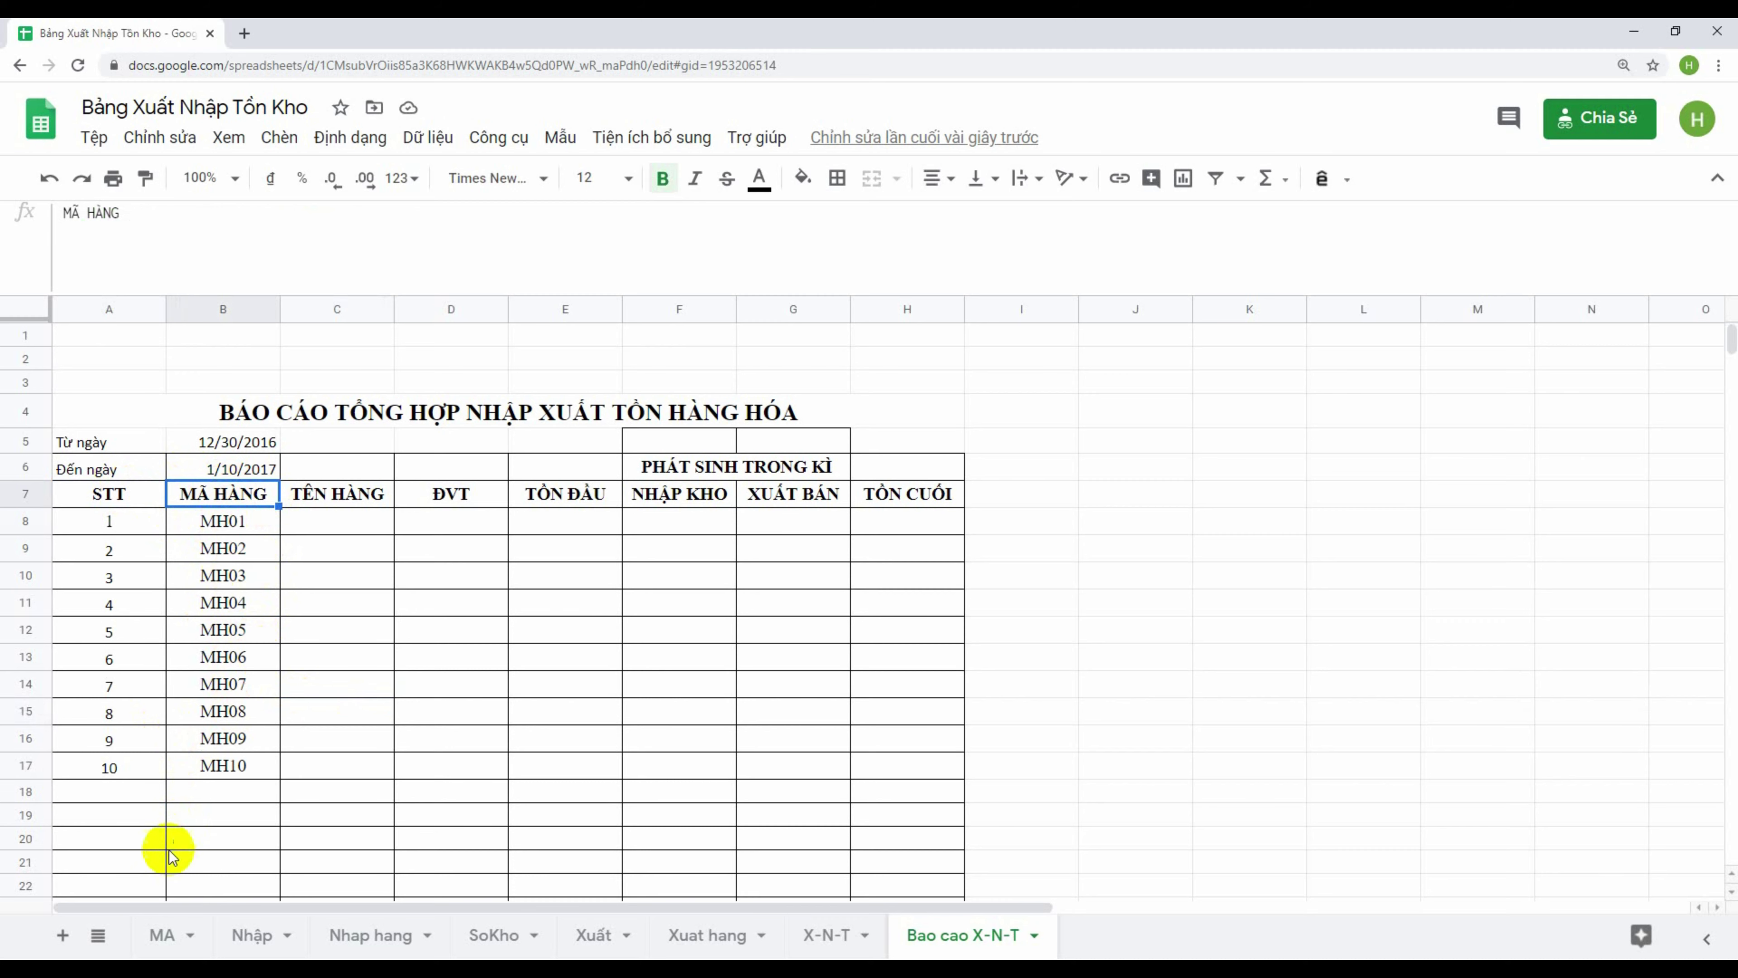
pyautogui.click(173, 938)
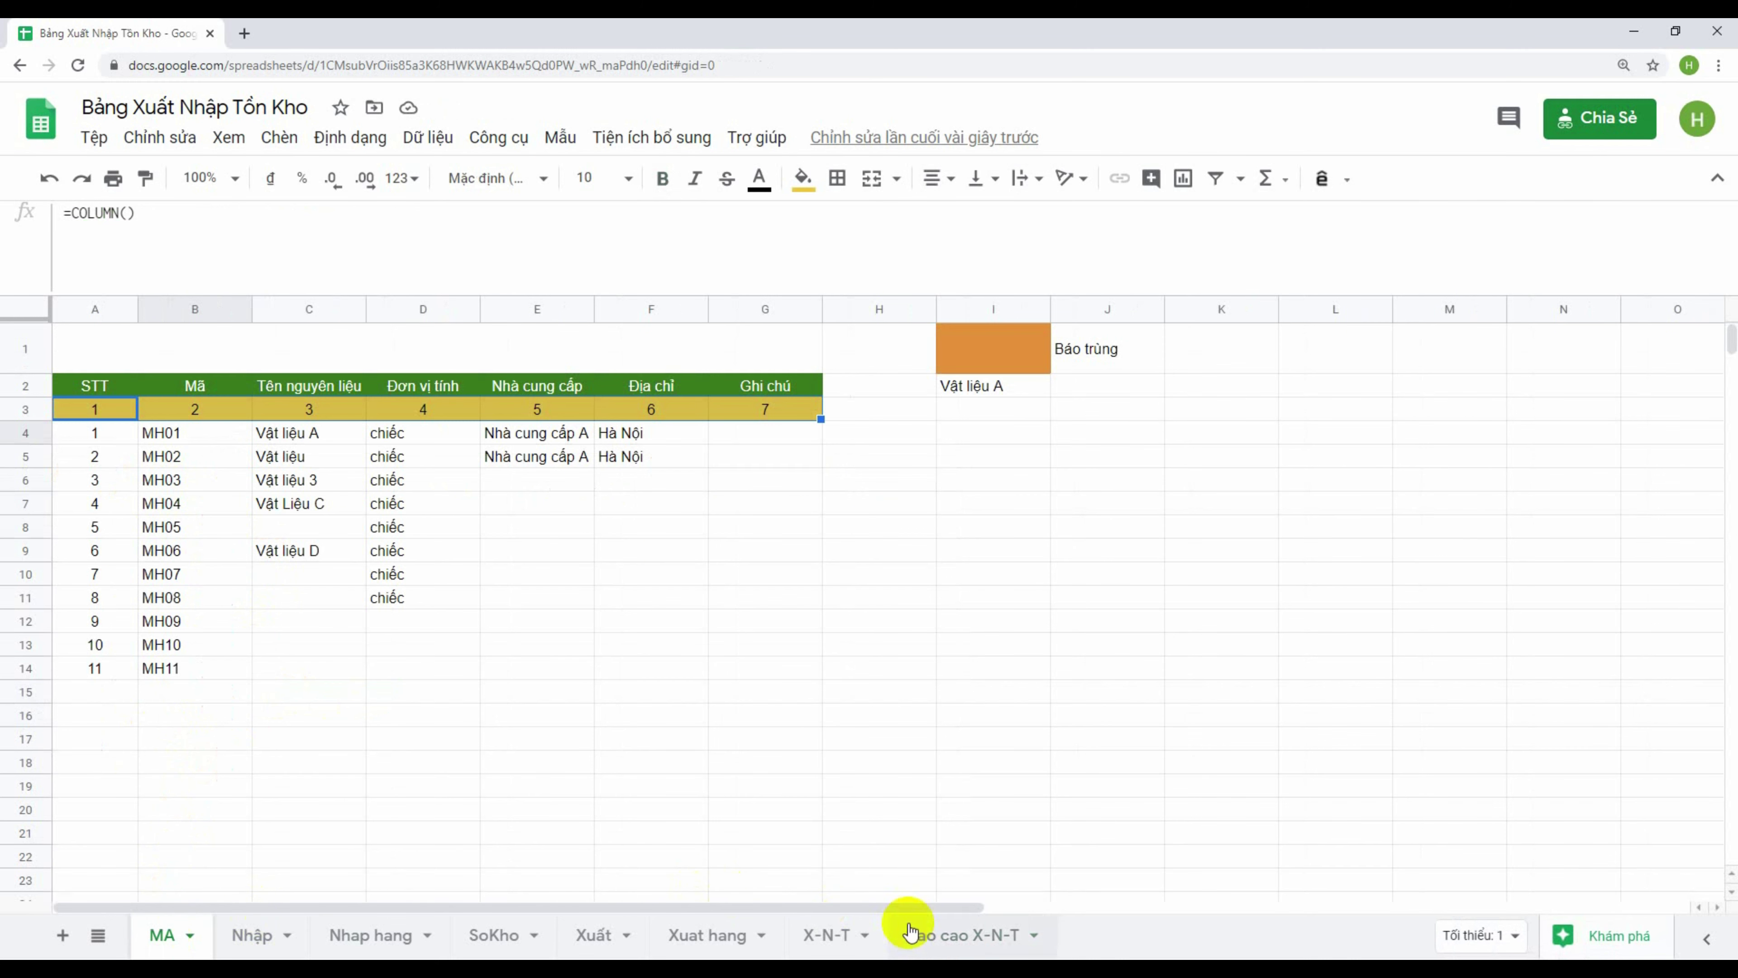
pyautogui.click(962, 938)
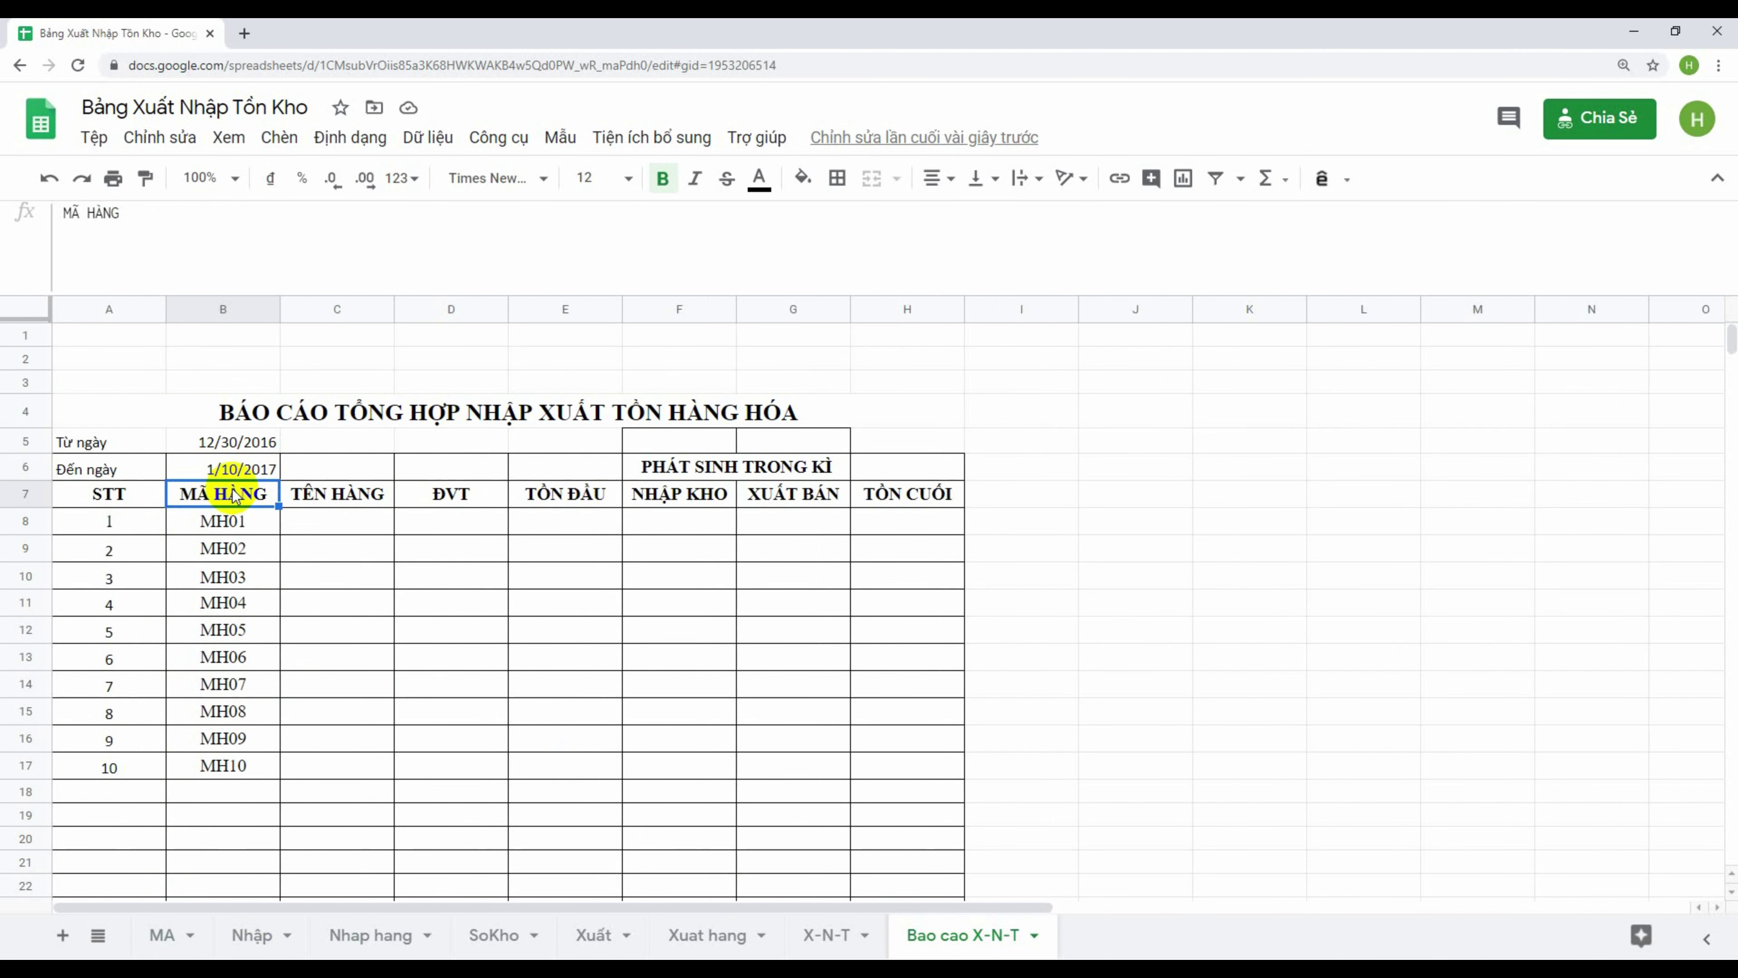
pyautogui.click(106, 494)
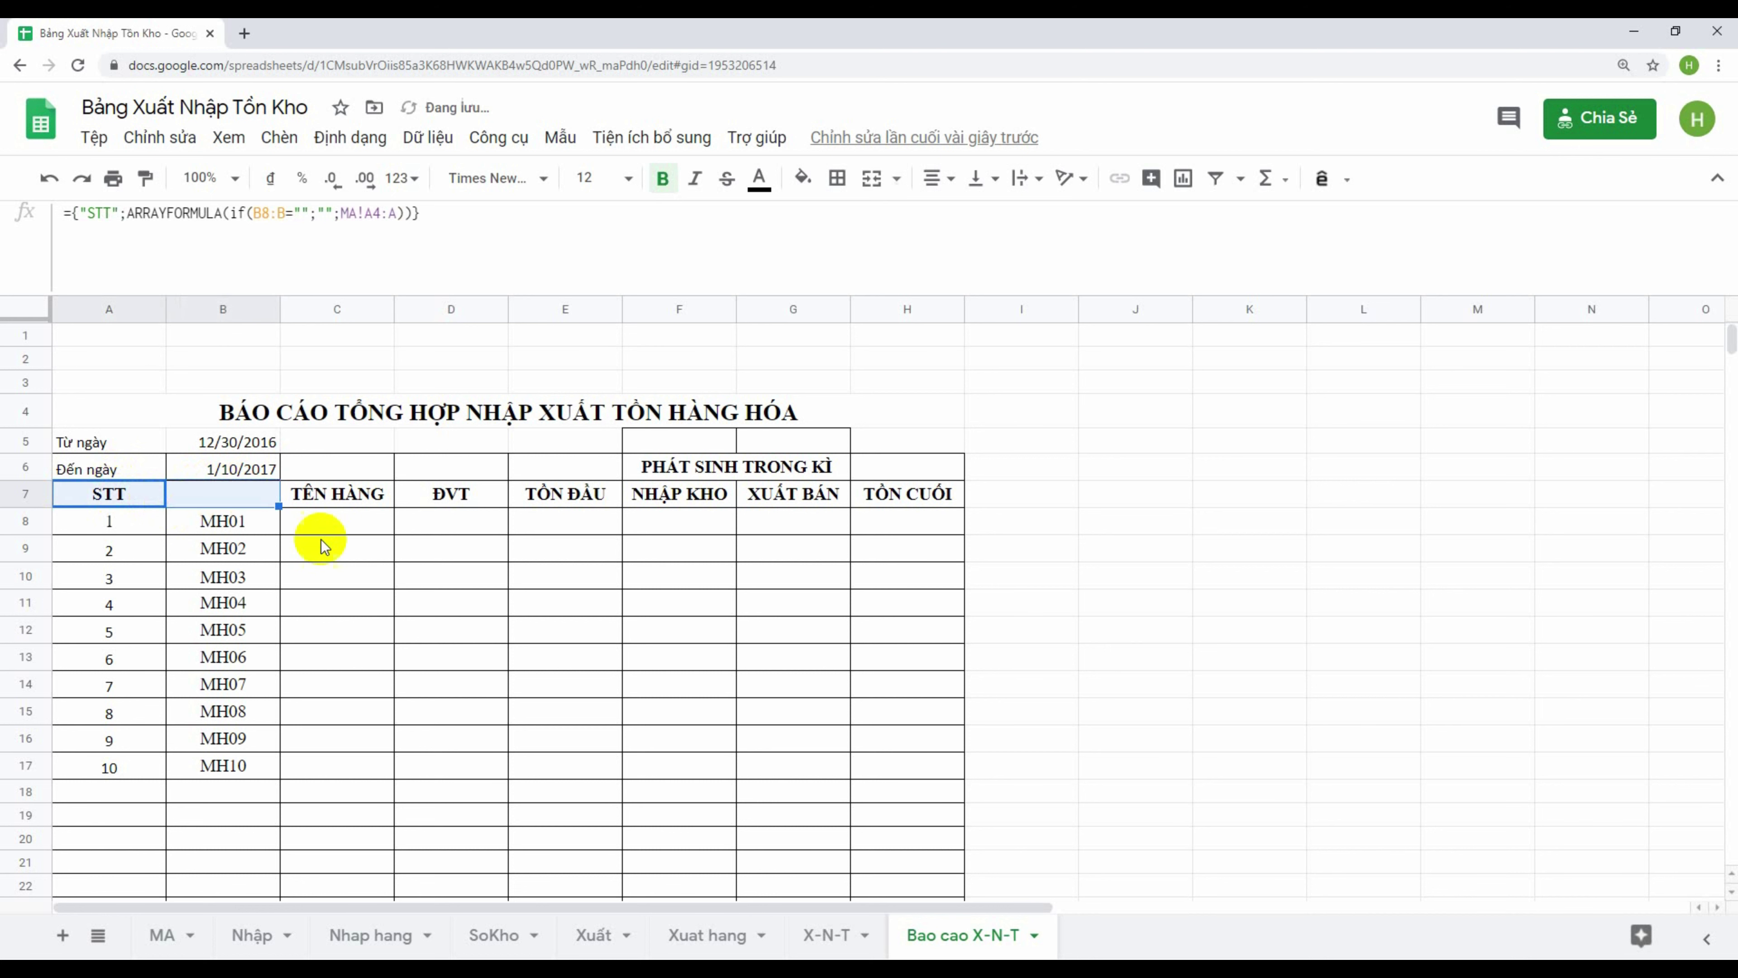
pyautogui.click(340, 547)
# Change the array formula's header text from STT to 'MÃ HÀNG'
pyautogui.click(246, 500)
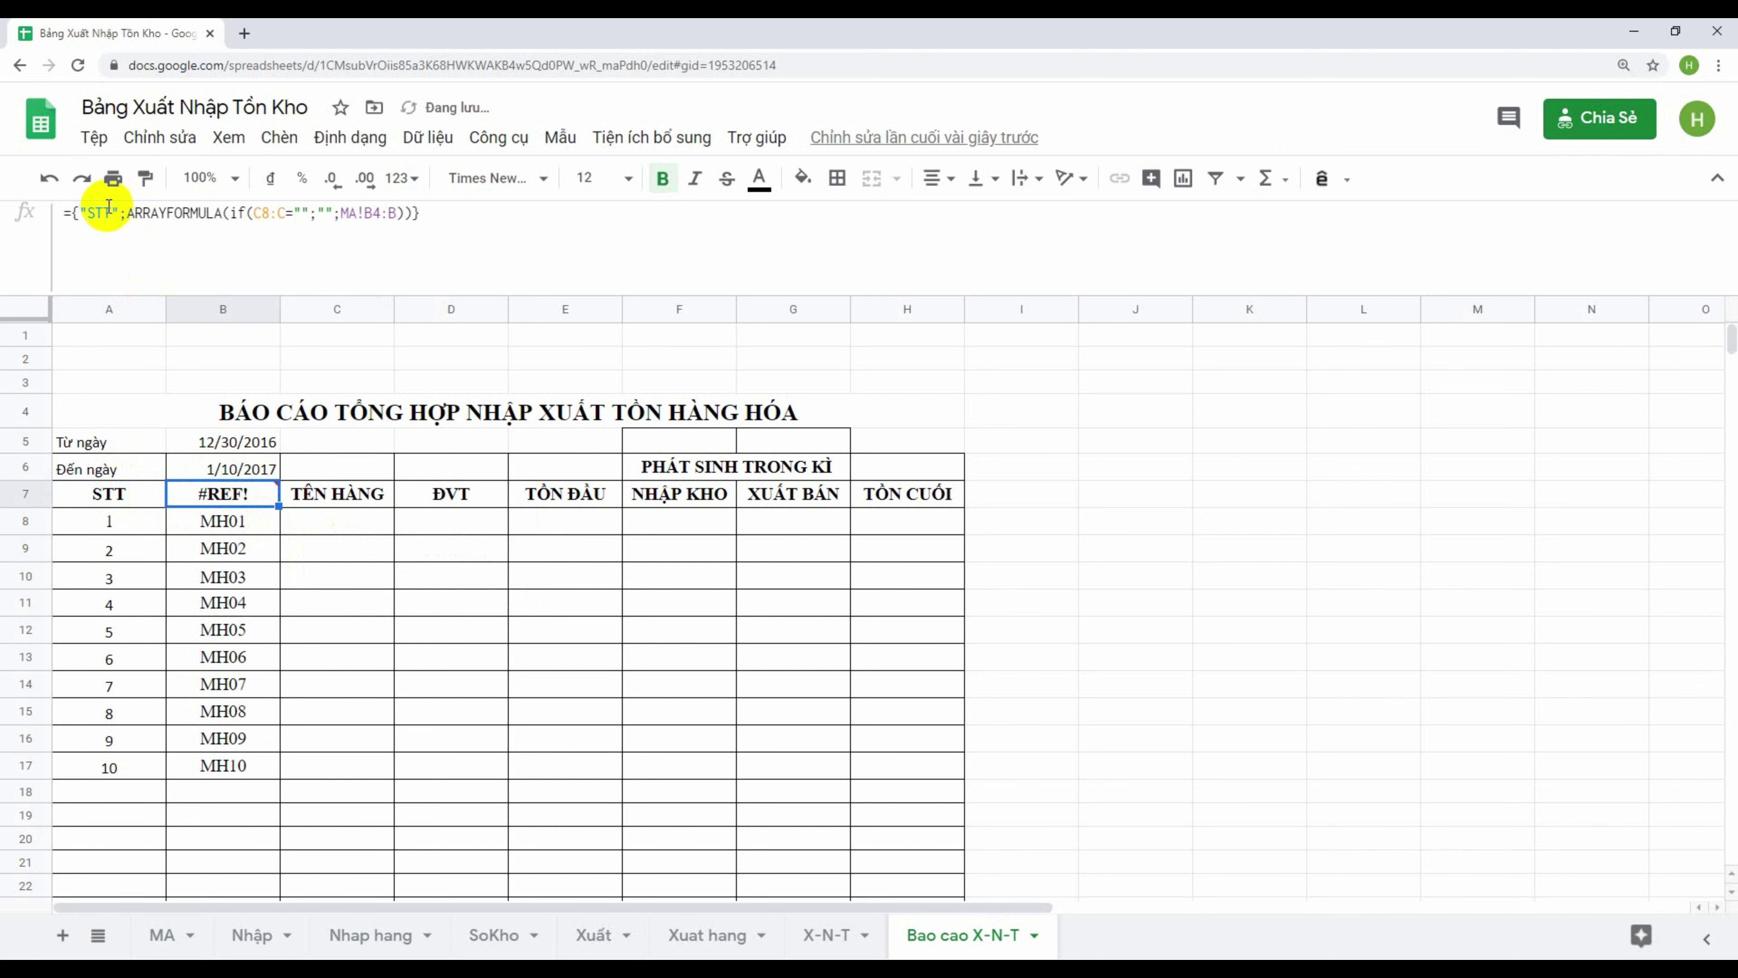
pyautogui.click(121, 213)
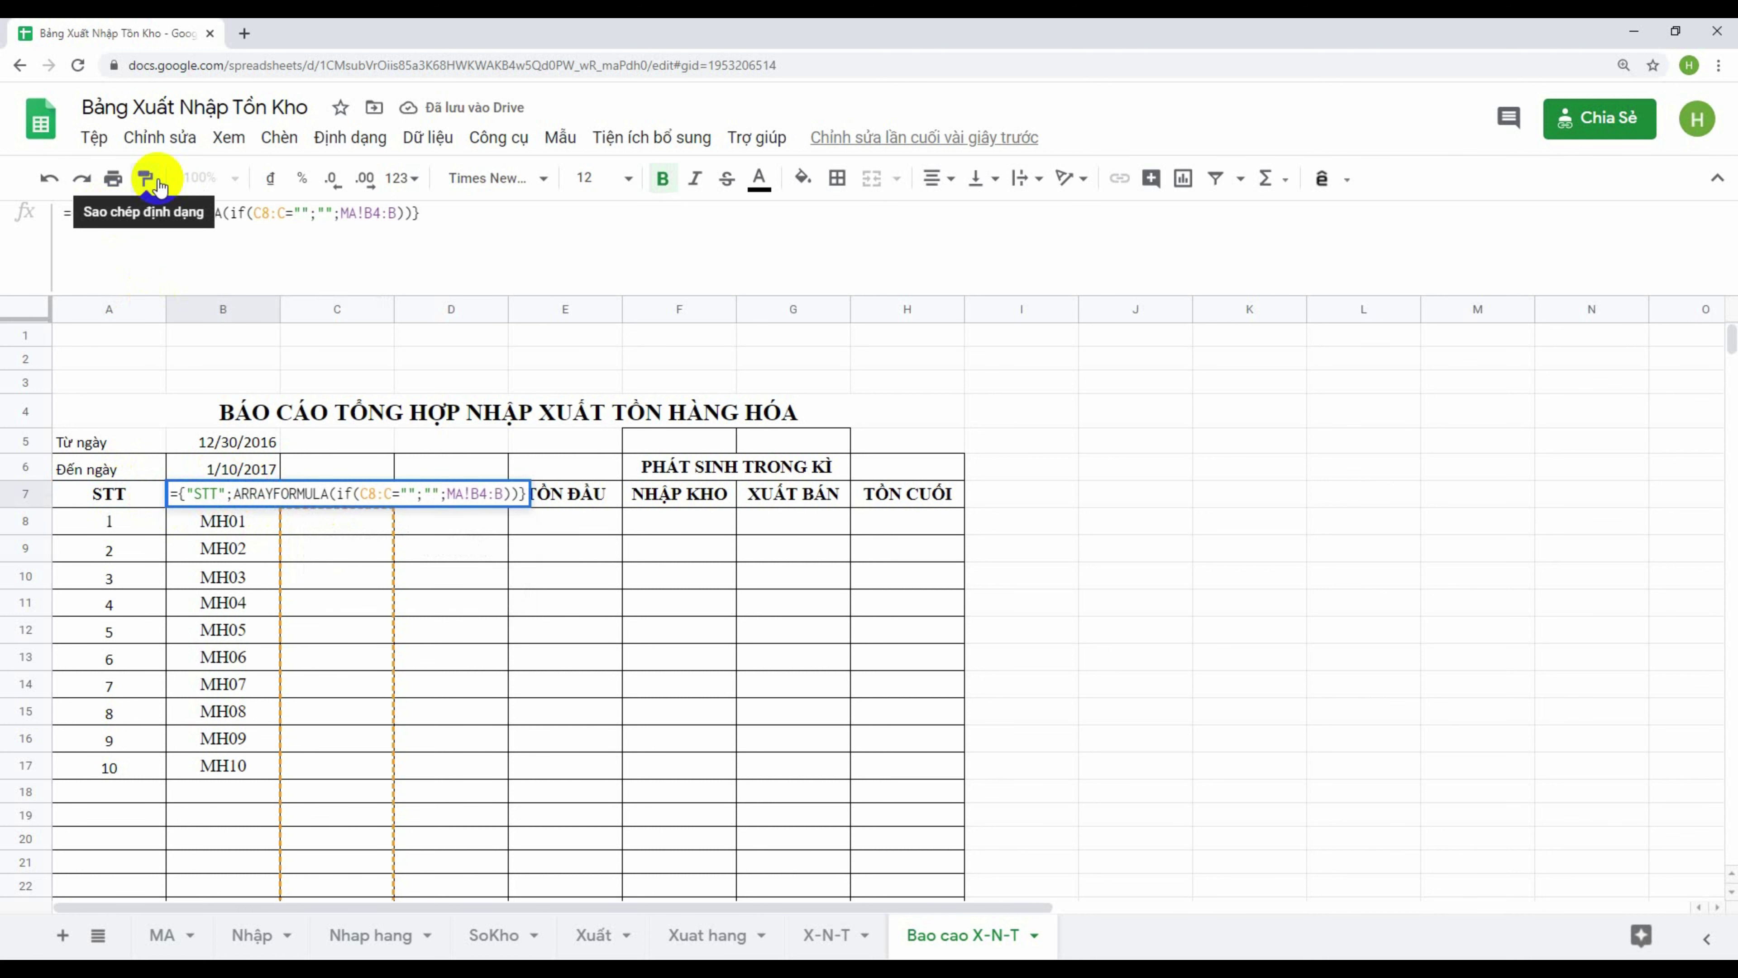
pyautogui.press('BackSpace')
pyautogui.press('BackSpace')
pyautogui.press('BackSpace')
pyautogui.write('m')
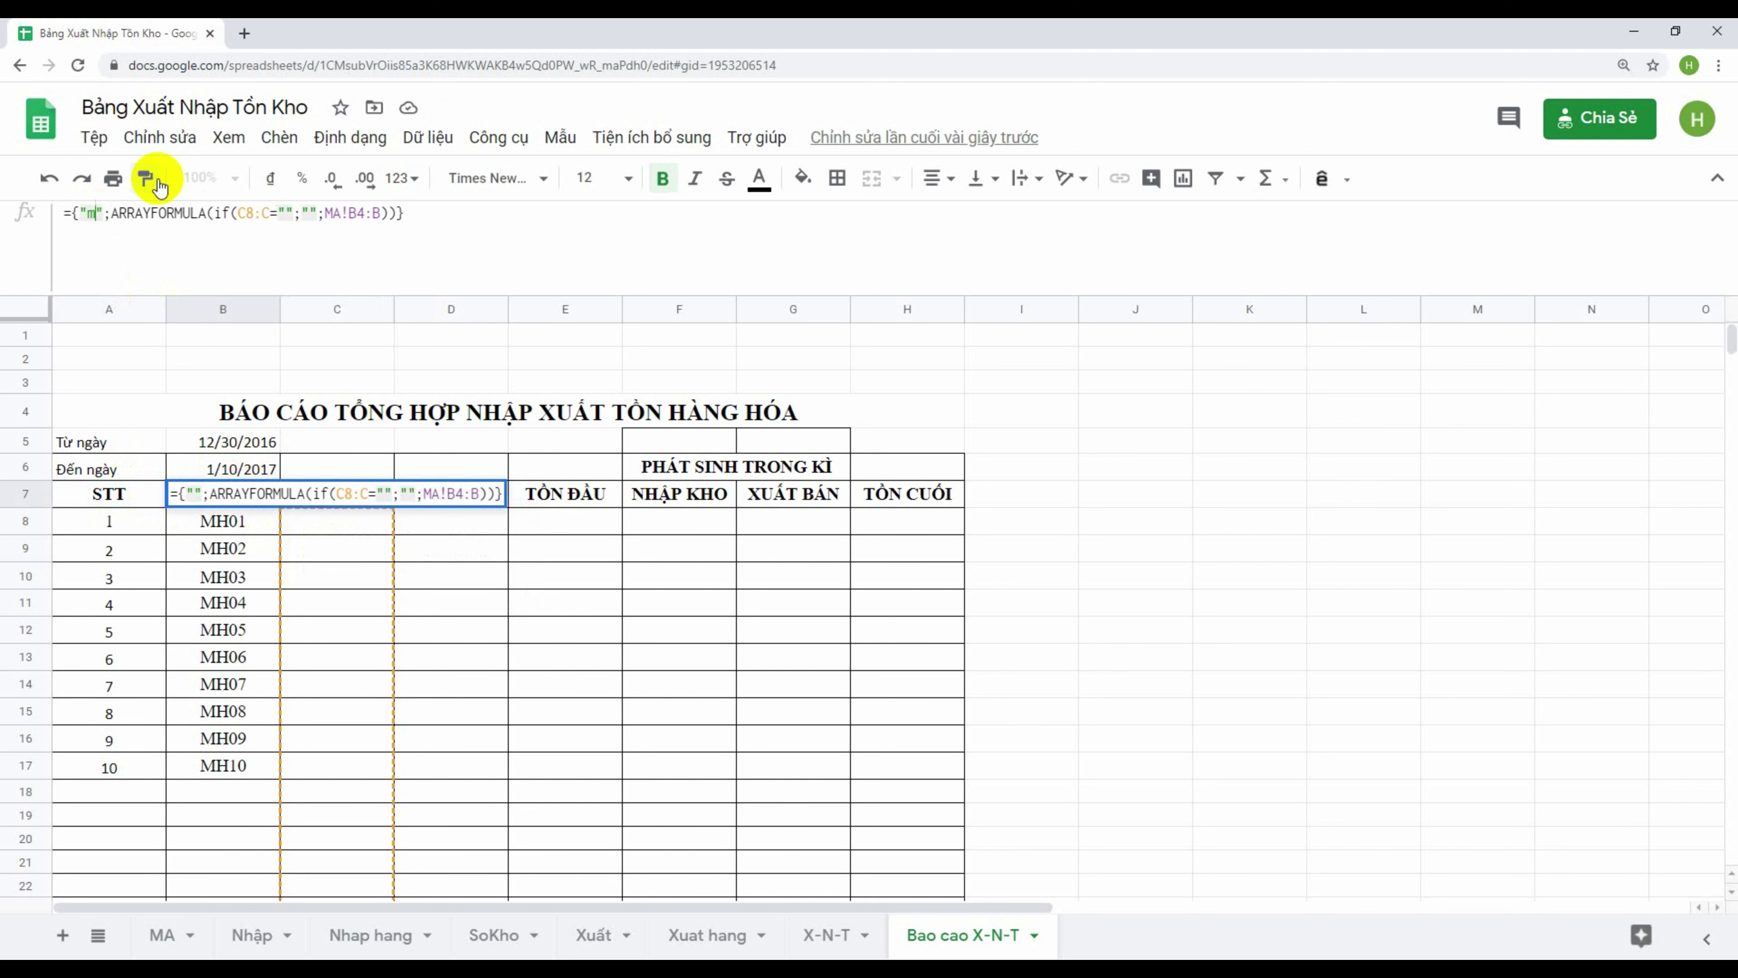
pyautogui.press('BackSpace')
pyautogui.write('M')
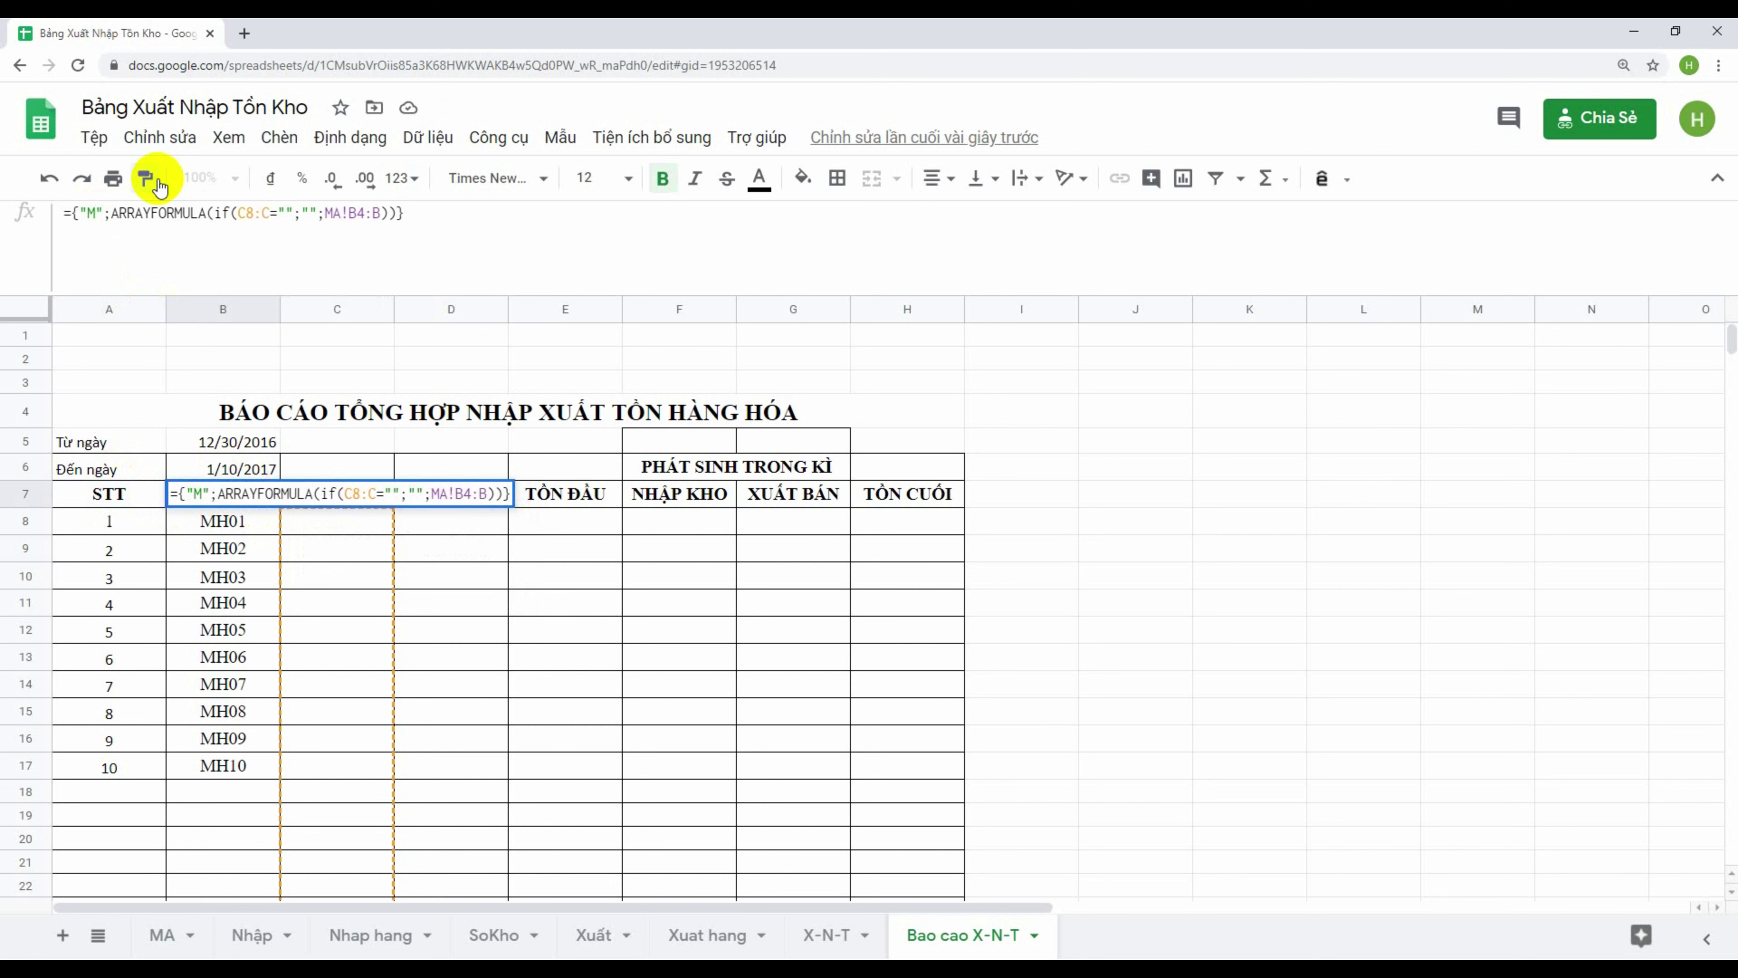
pyautogui.write('ã ha')
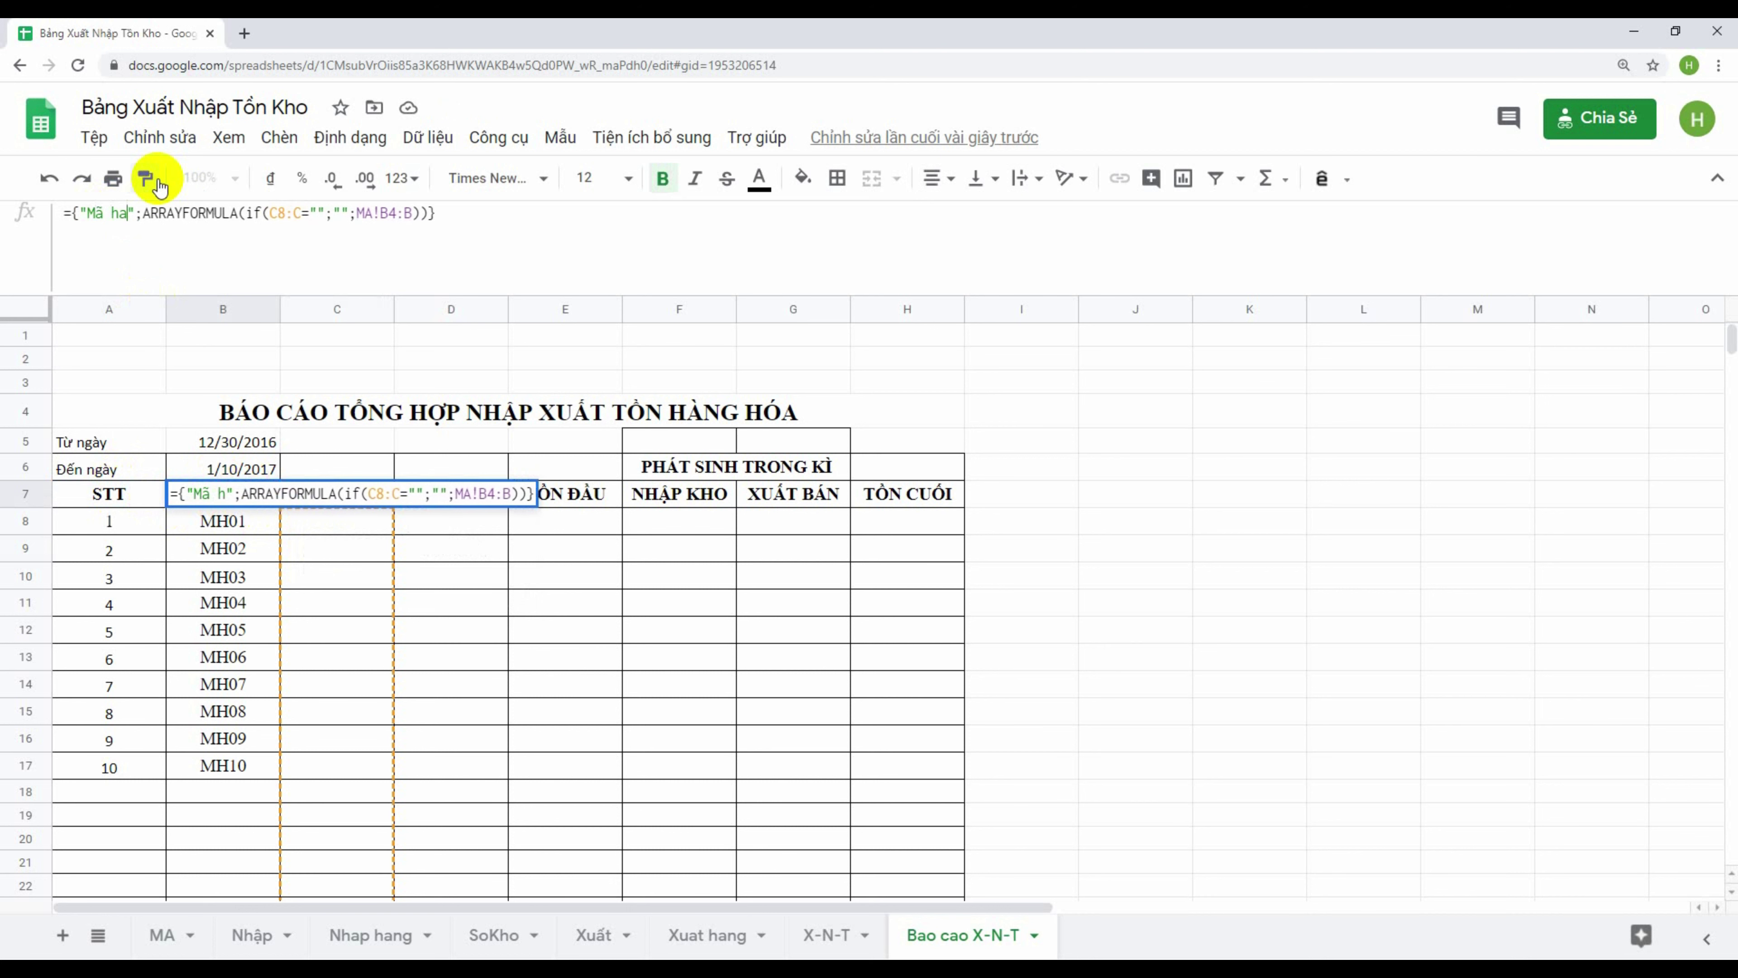
pyautogui.write('n')
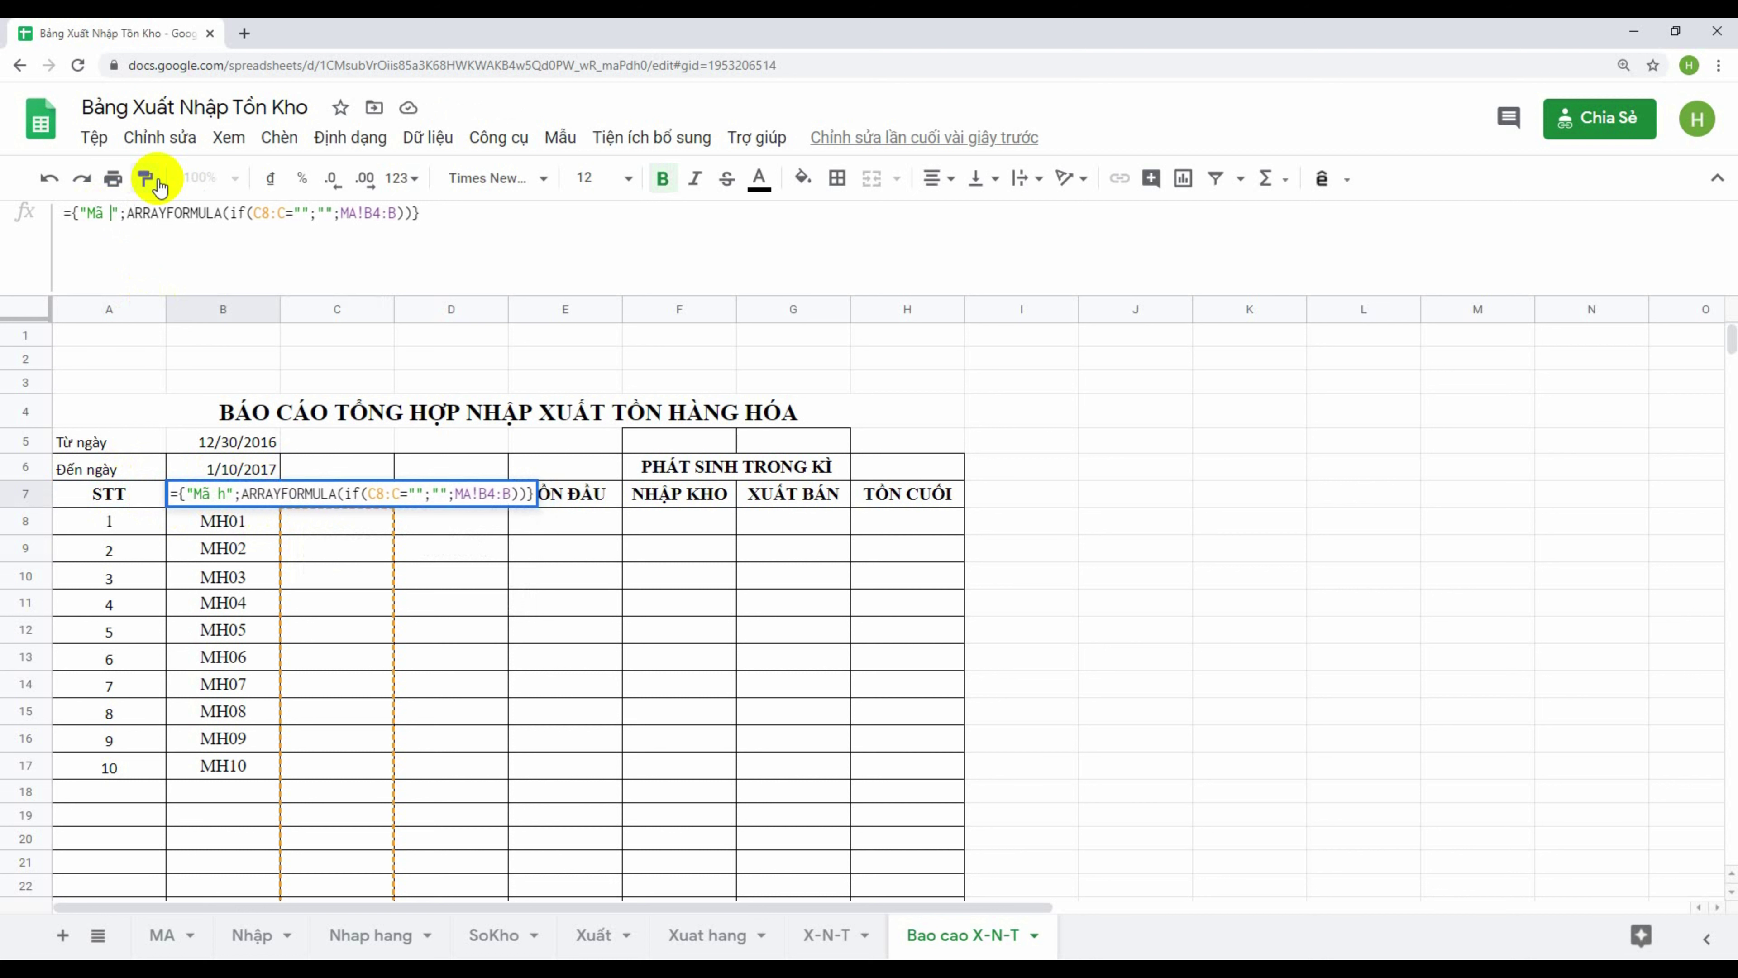
pyautogui.press('BackSpace')
pyautogui.press('BackSpace')
pyautogui.press('BackSpace')
pyautogui.write('Ã HÀNG')
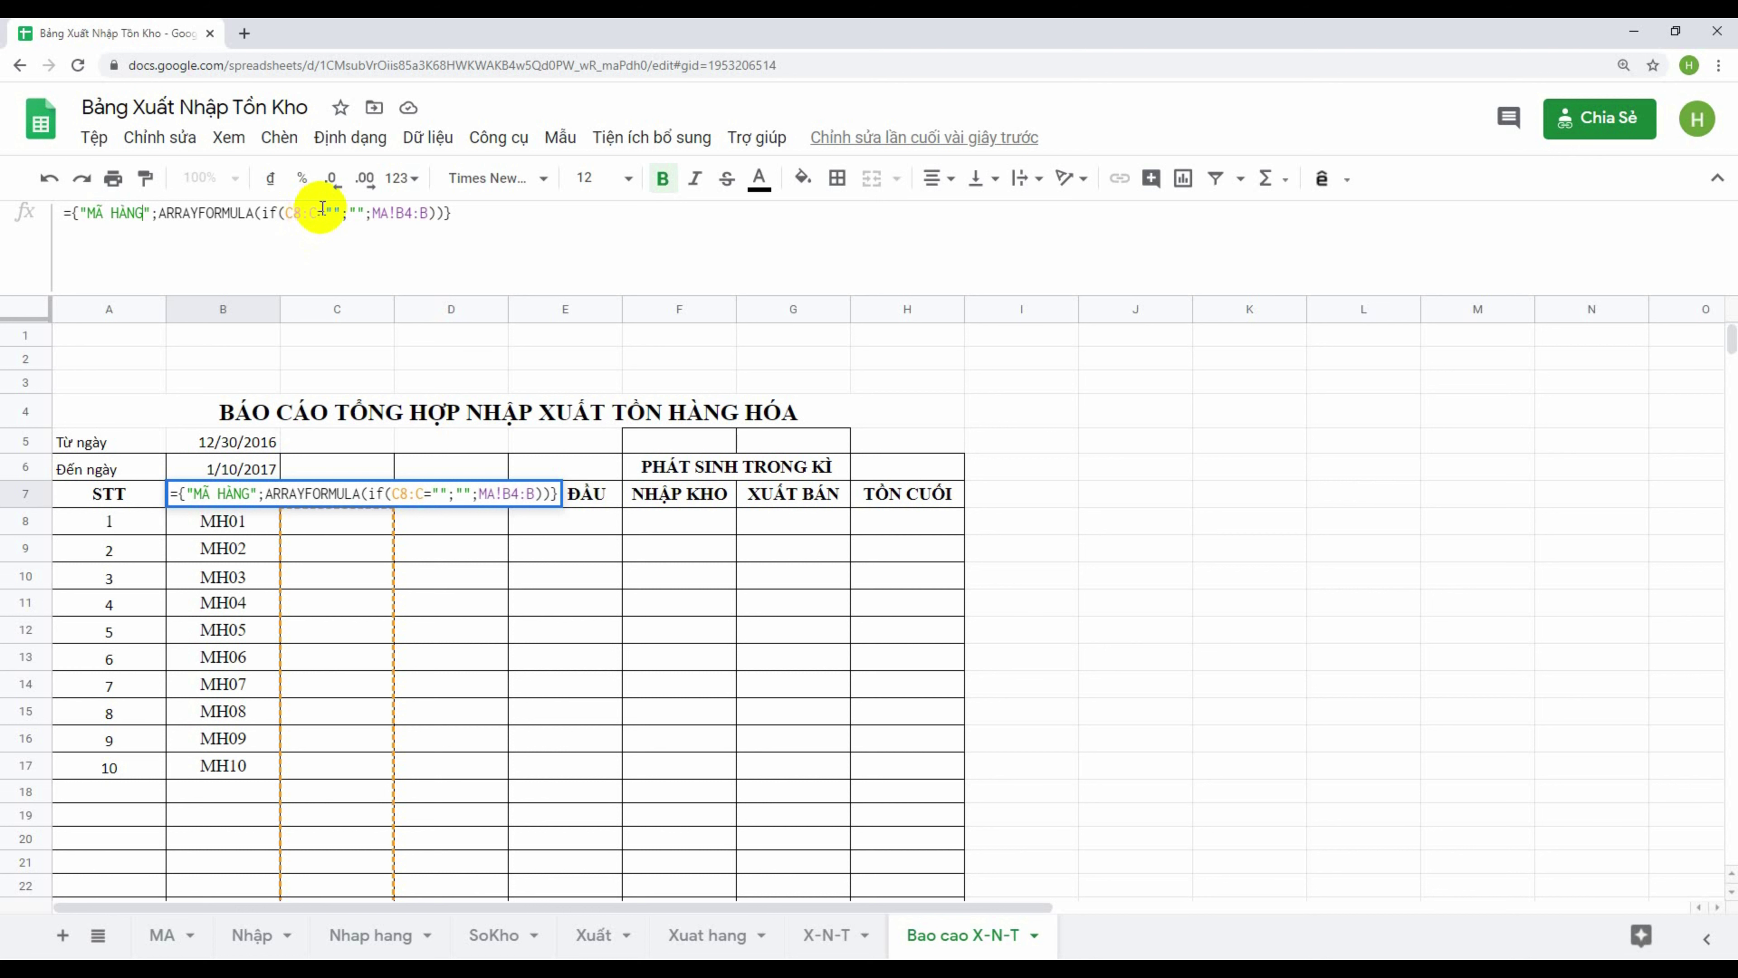
# Make the IF condition test the absolute end date $B$6 instead of C8:C, and commit
pyautogui.click(319, 212)
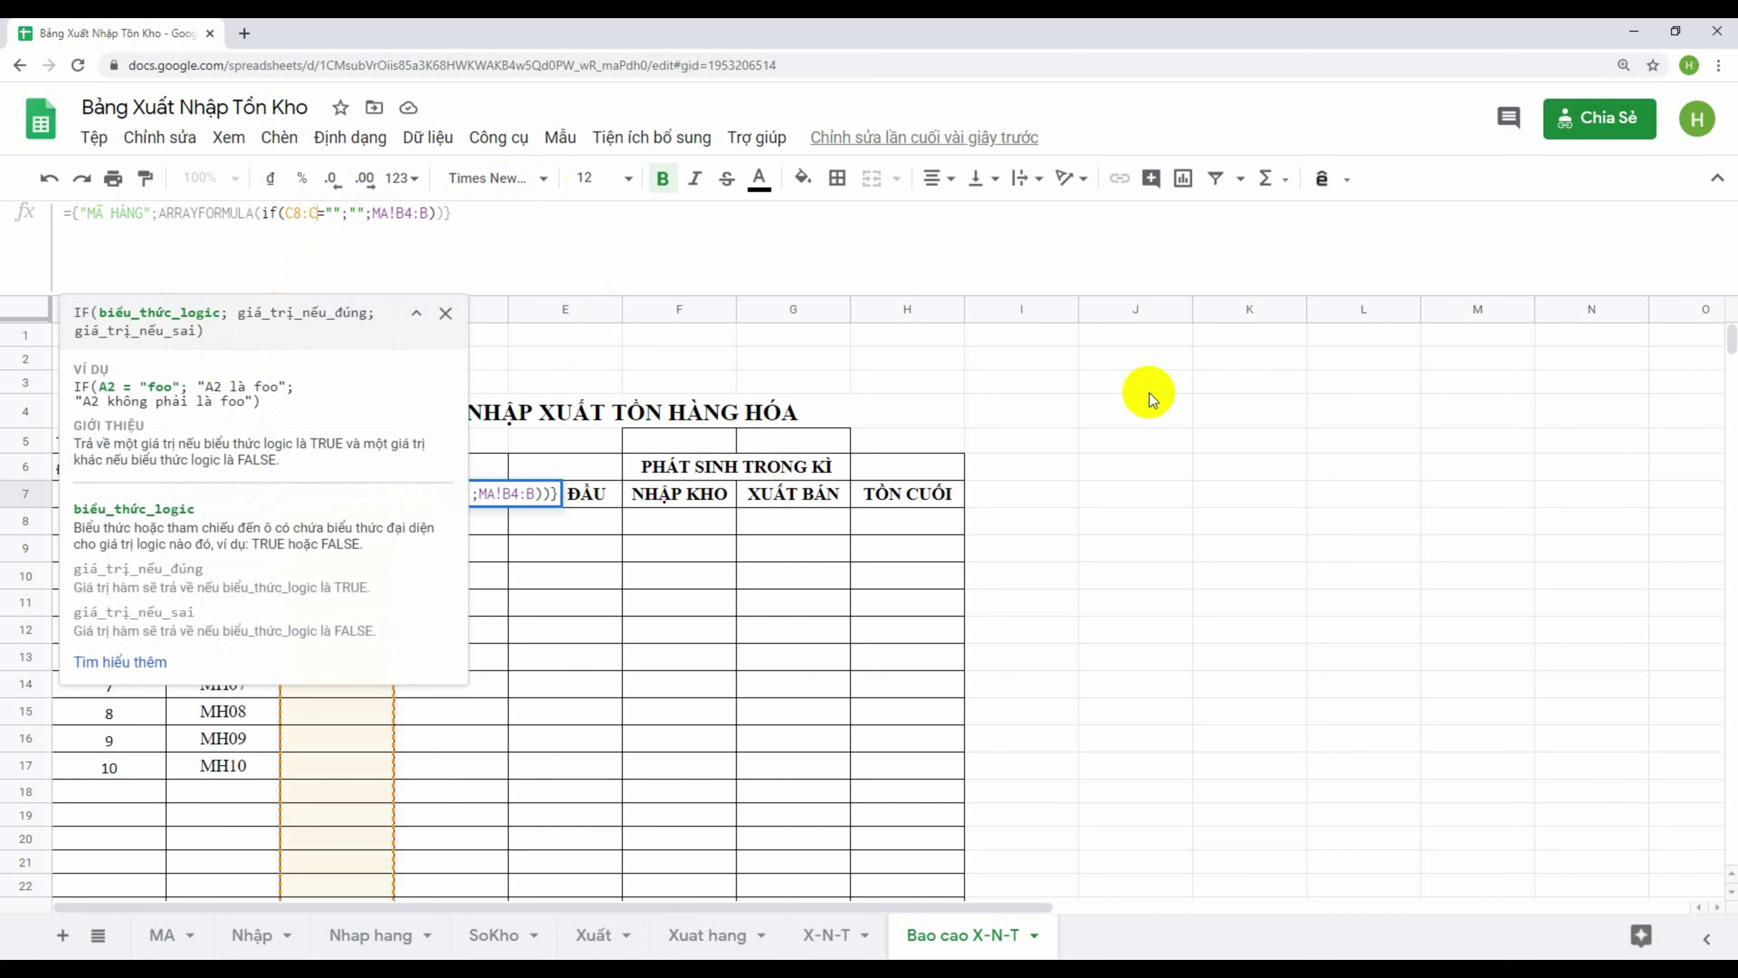
pyautogui.press('BackSpace')
pyautogui.press('BackSpace')
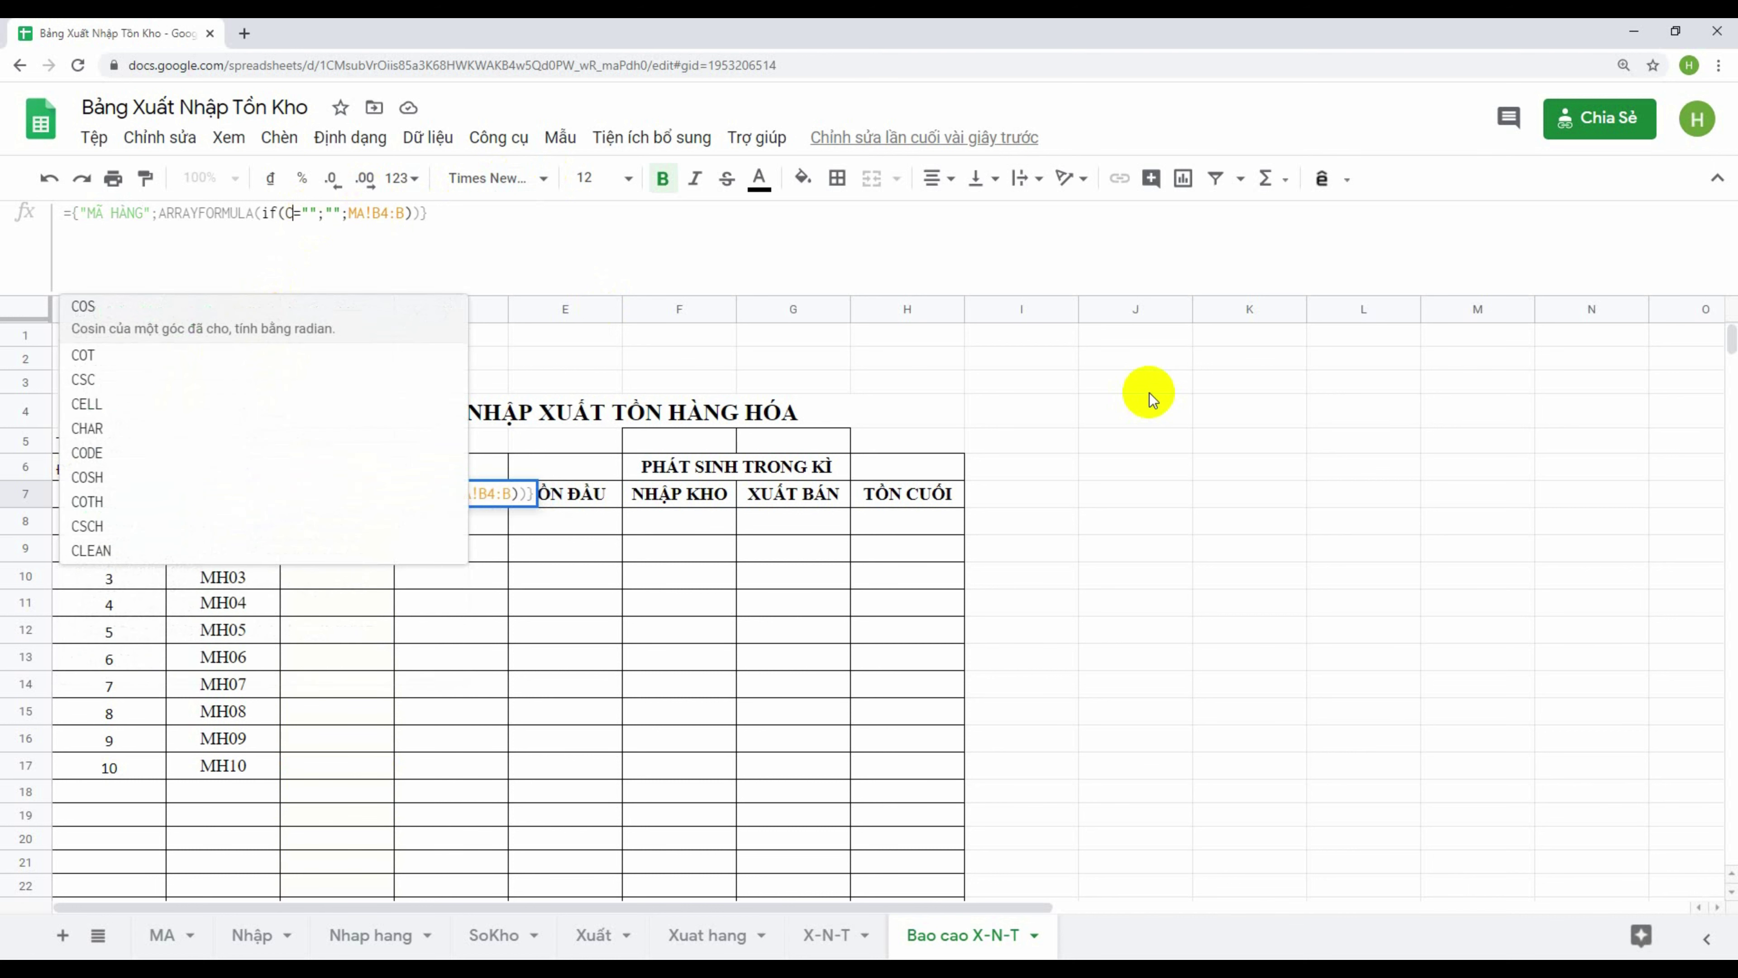
pyautogui.press('BackSpace')
pyautogui.click(959, 354)
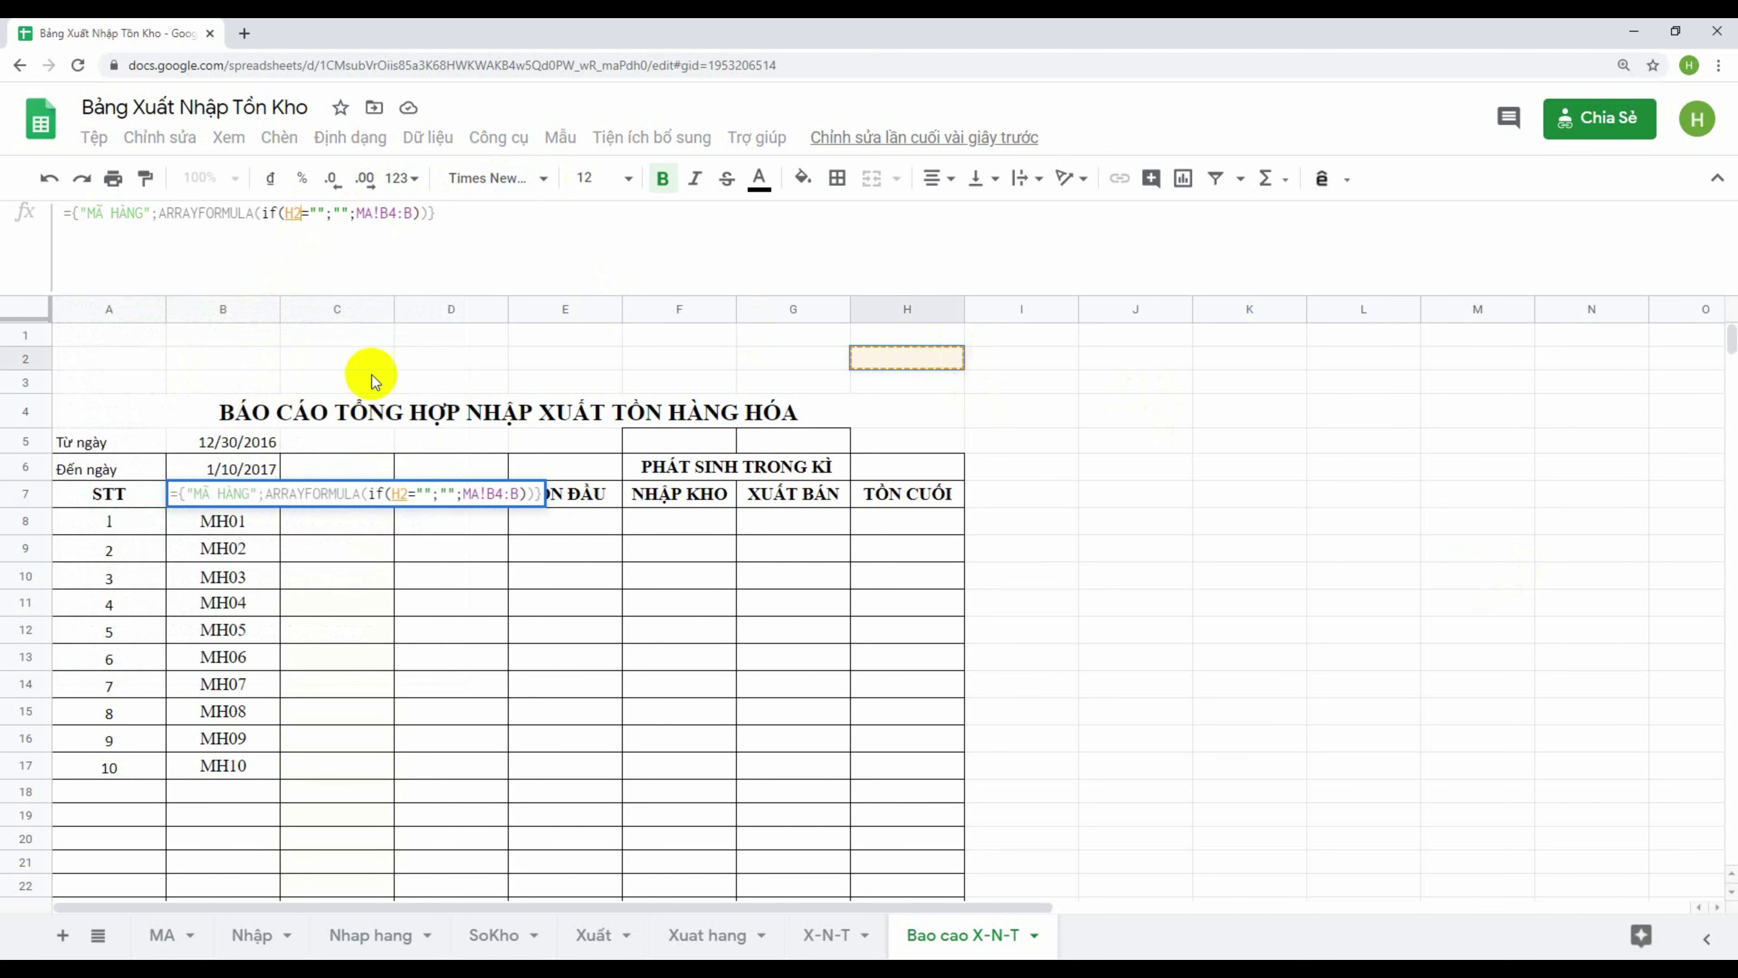
pyautogui.click(237, 471)
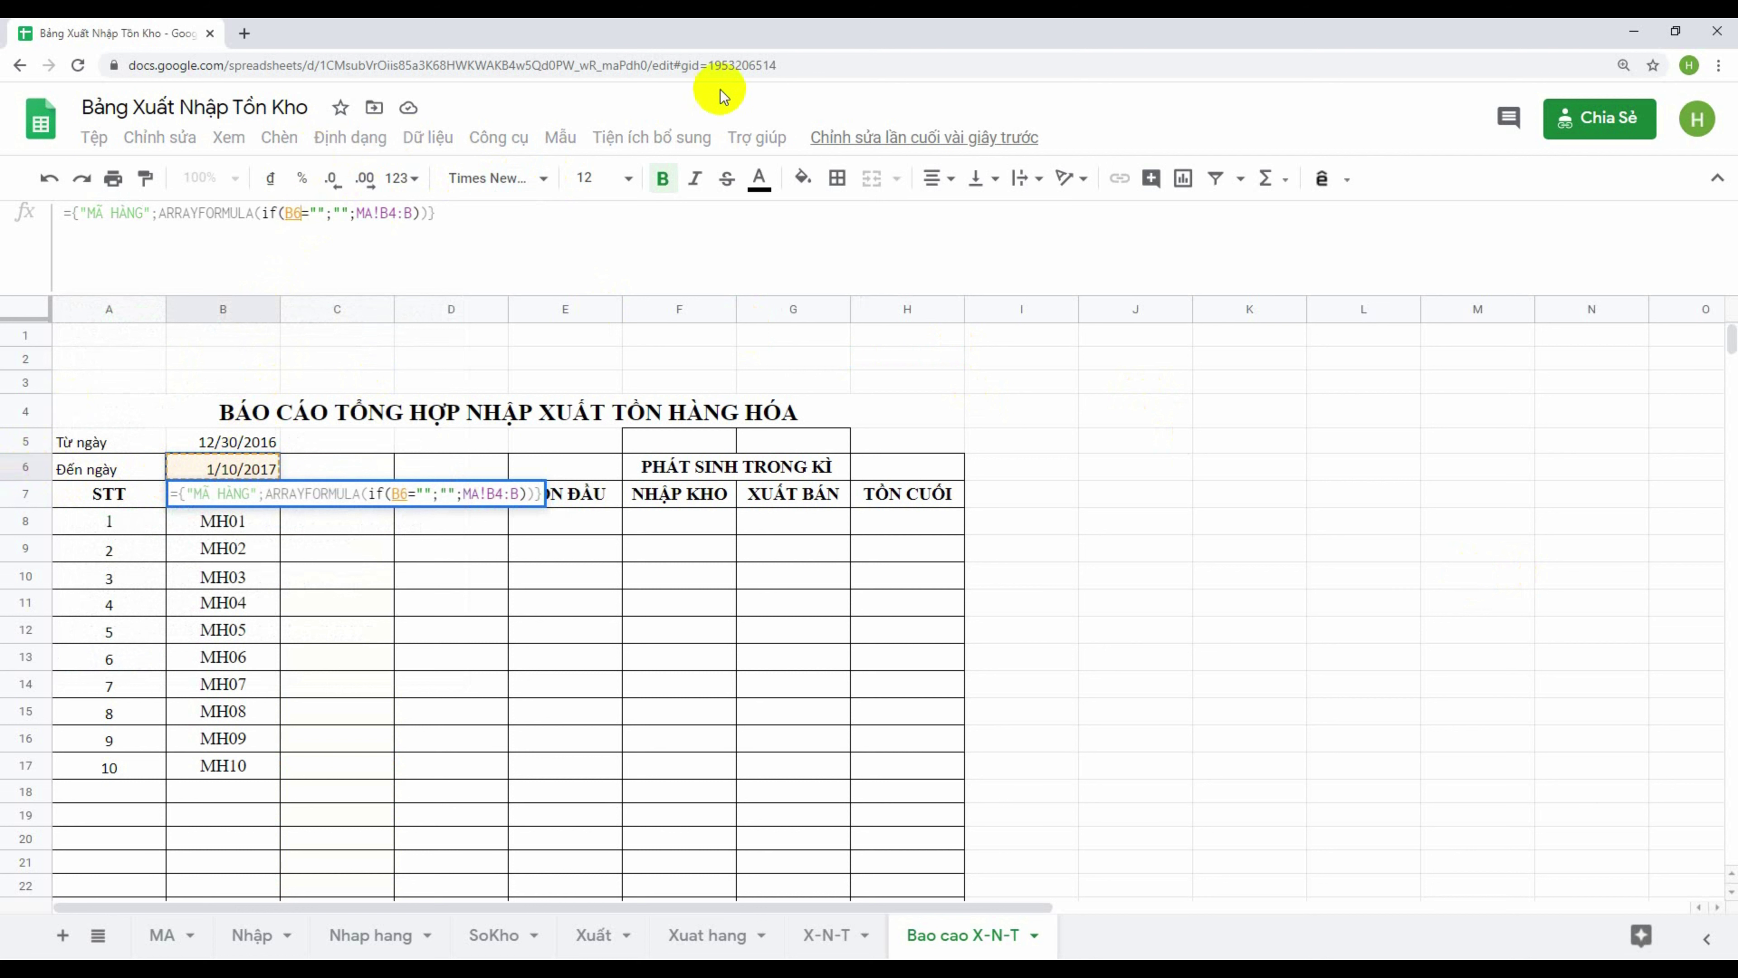
pyautogui.press('F4')
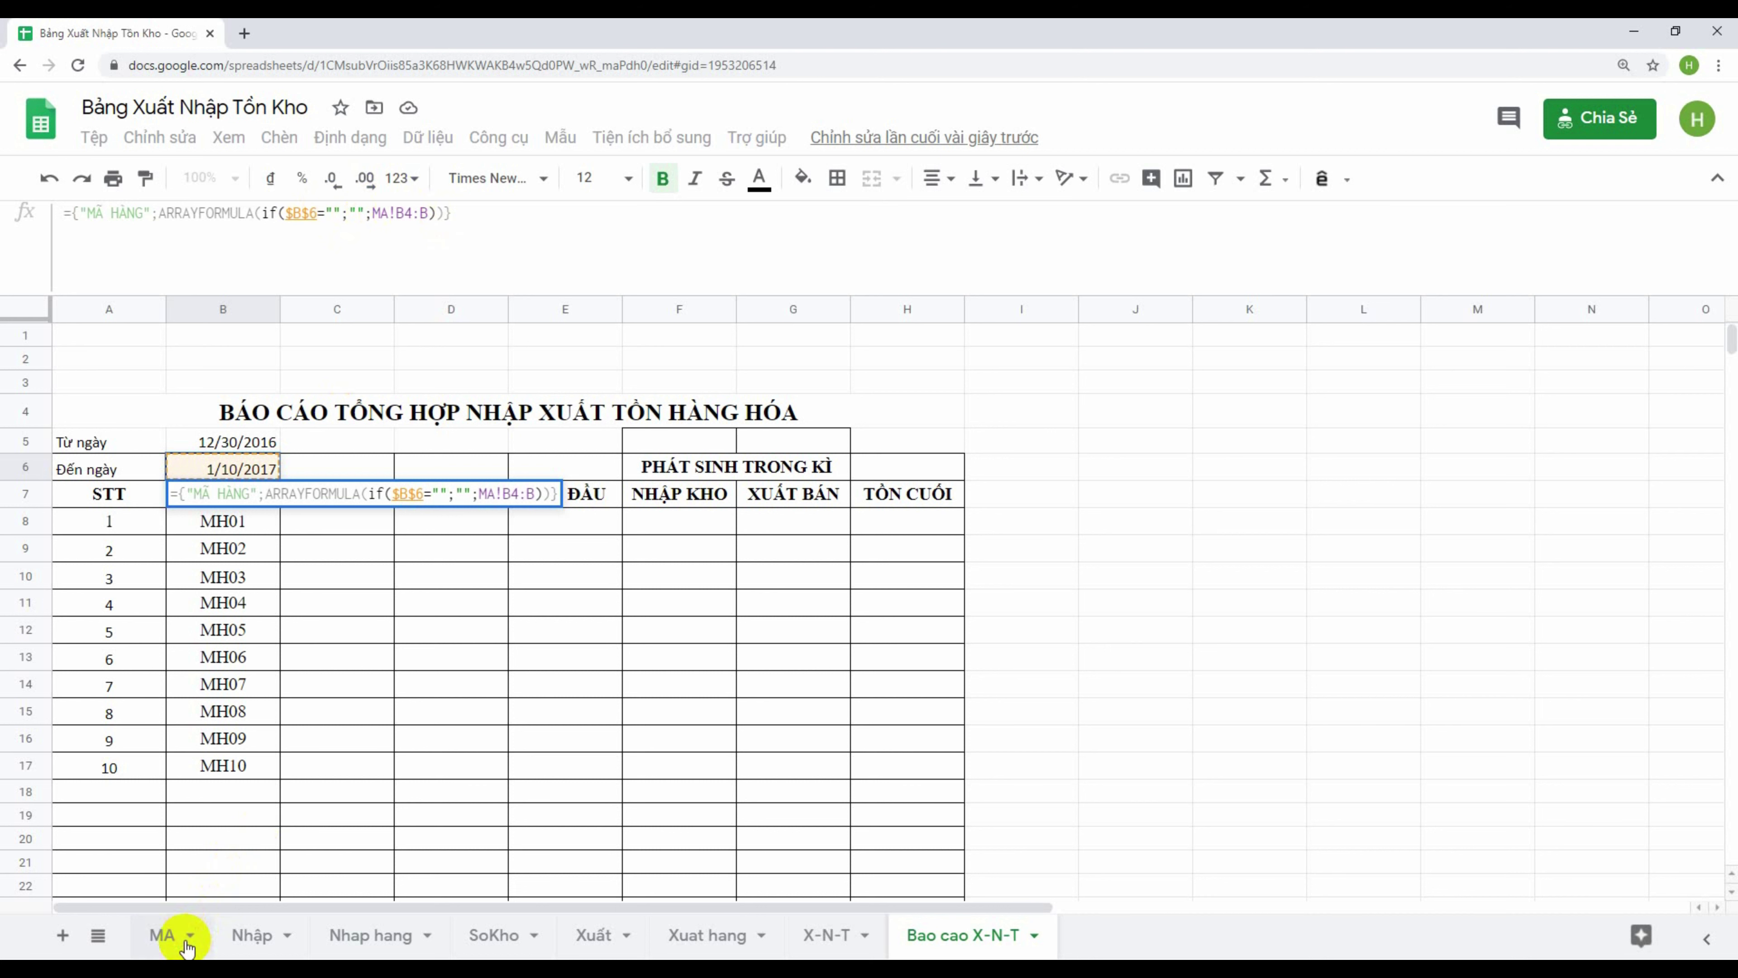
pyautogui.moveTo(451, 308)
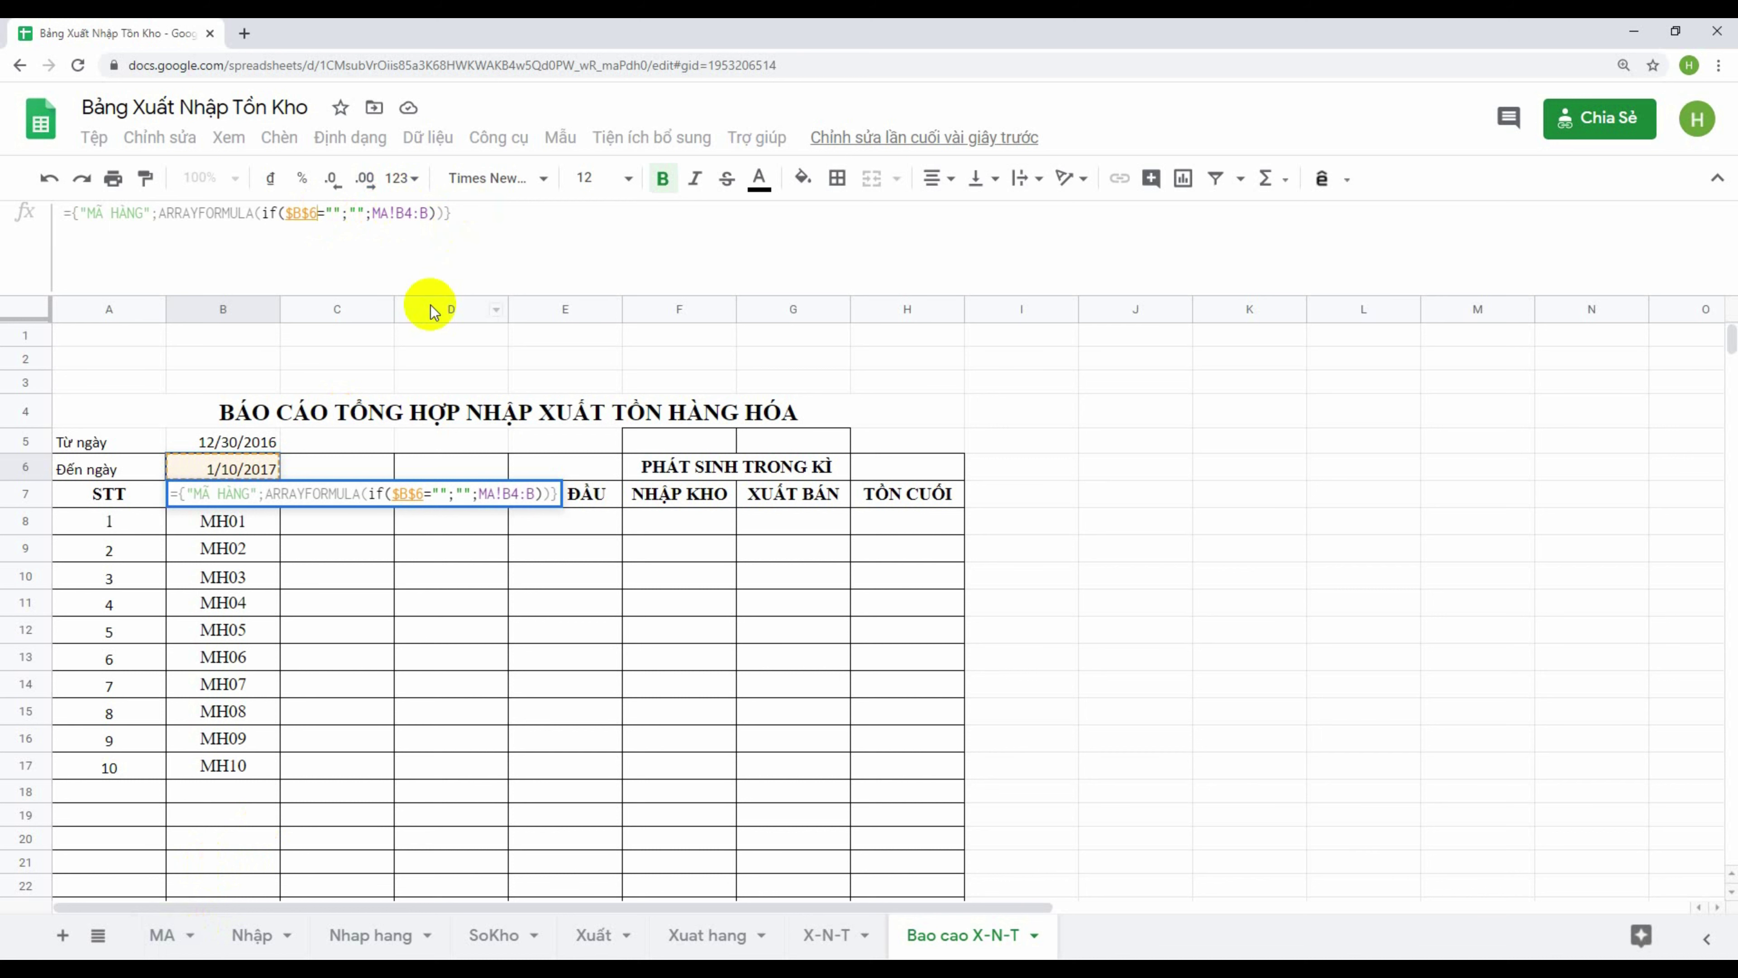
pyautogui.press('Return')
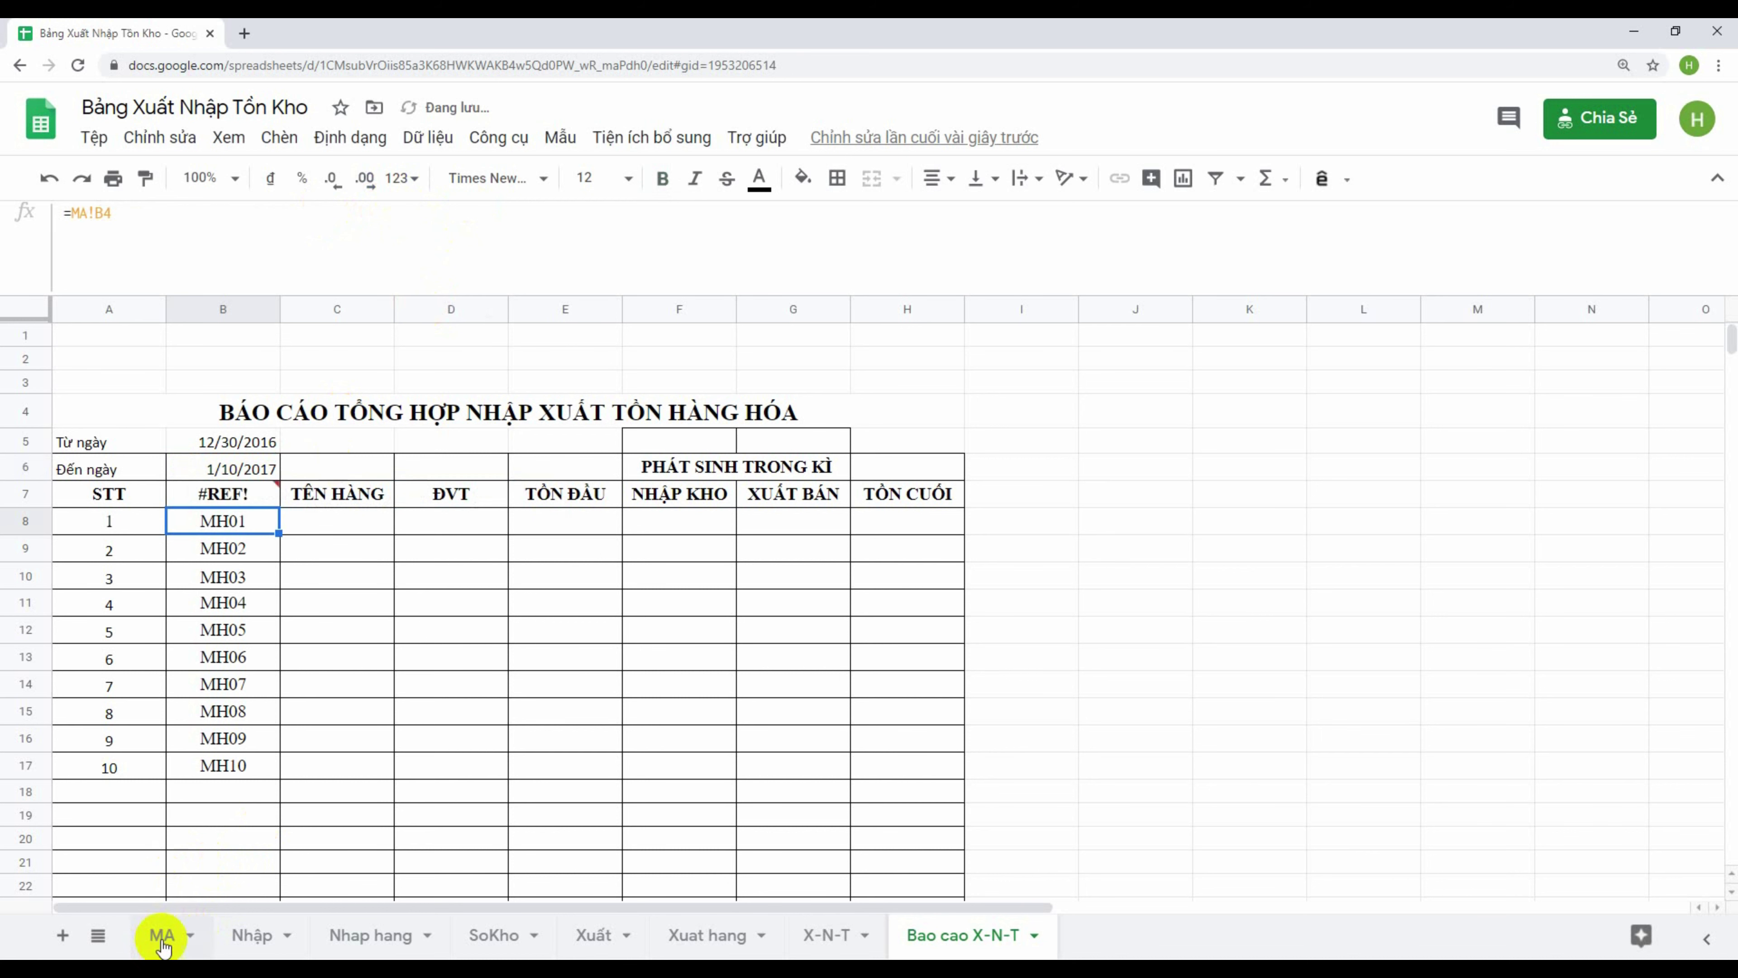
# Clear the copied codes in B8:B17 so B7 spills MH01–MH11, then compare with the MA sheet
pyautogui.click(162, 938)
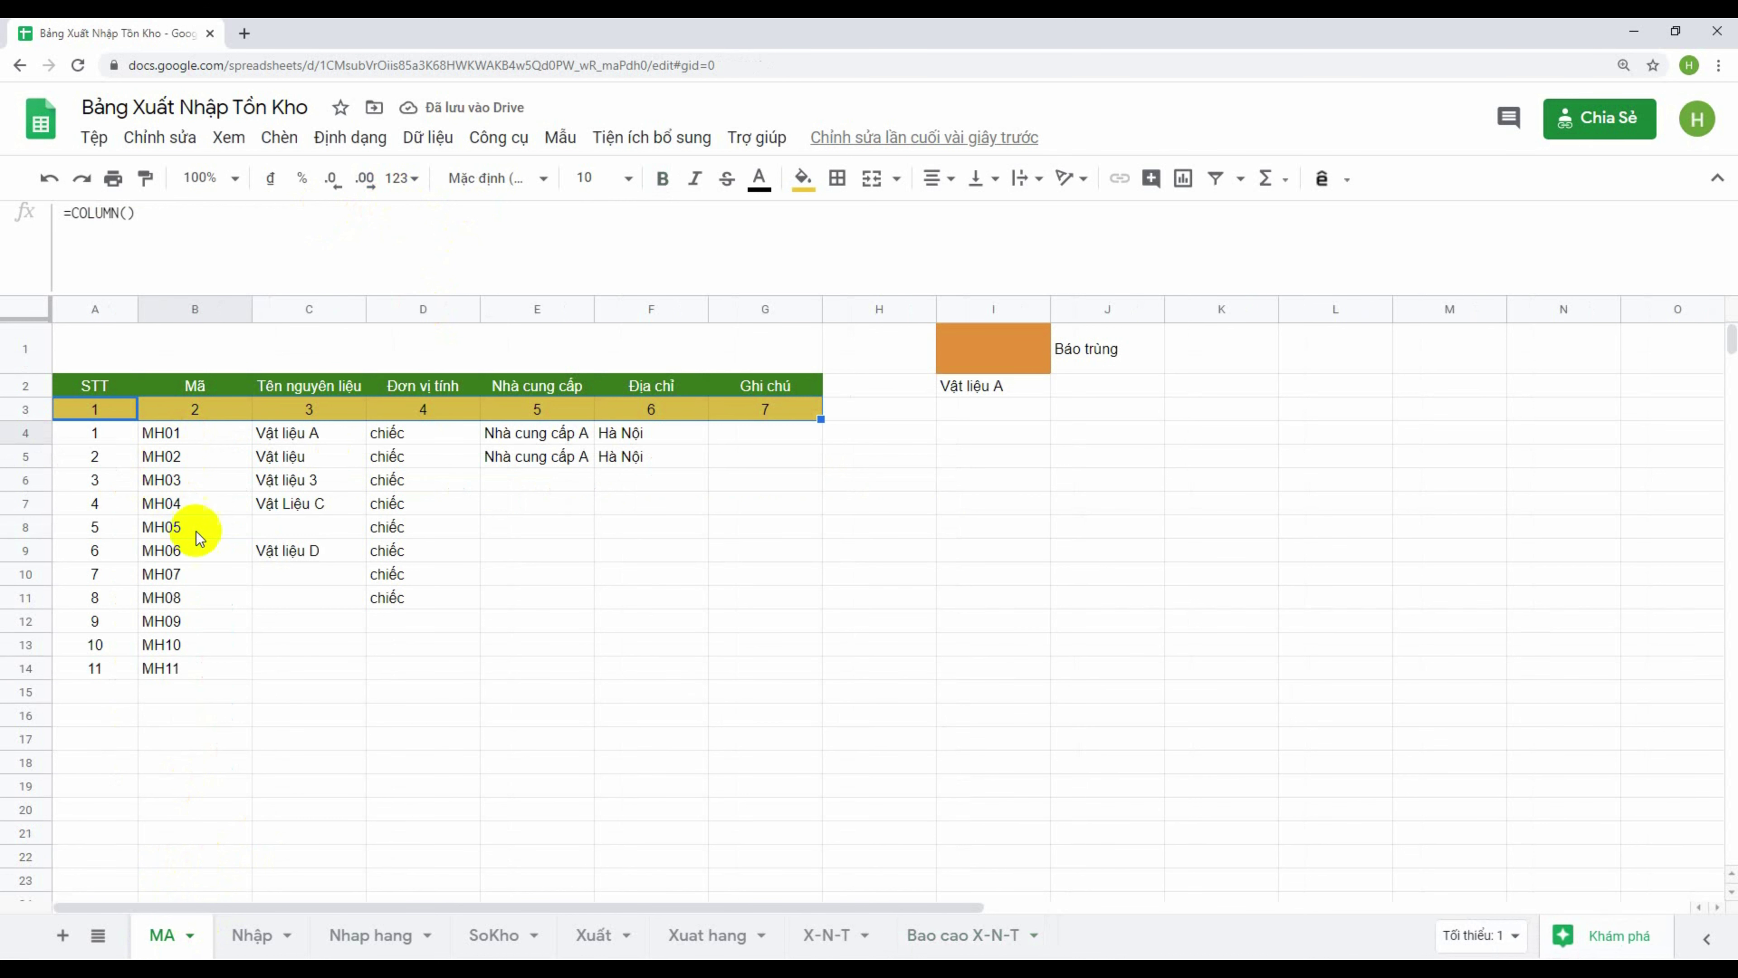
pyautogui.click(927, 935)
pyautogui.moveTo(256, 519); pyautogui.dragTo(254, 770)
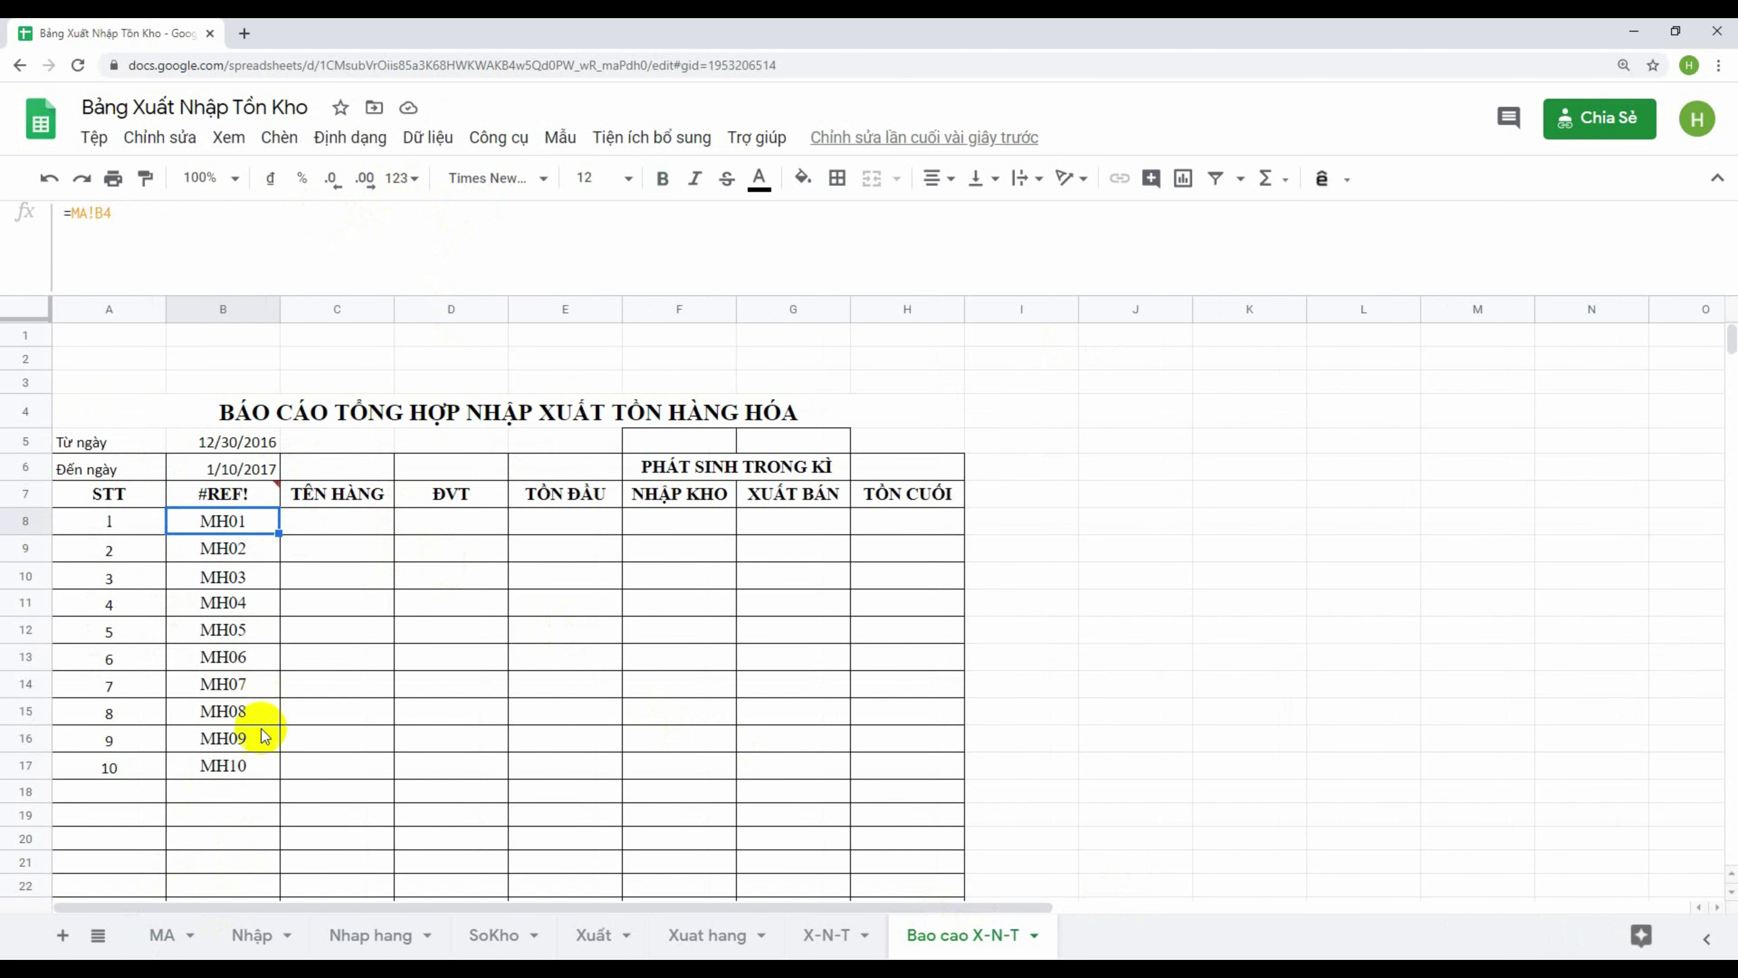
pyautogui.click(256, 775)
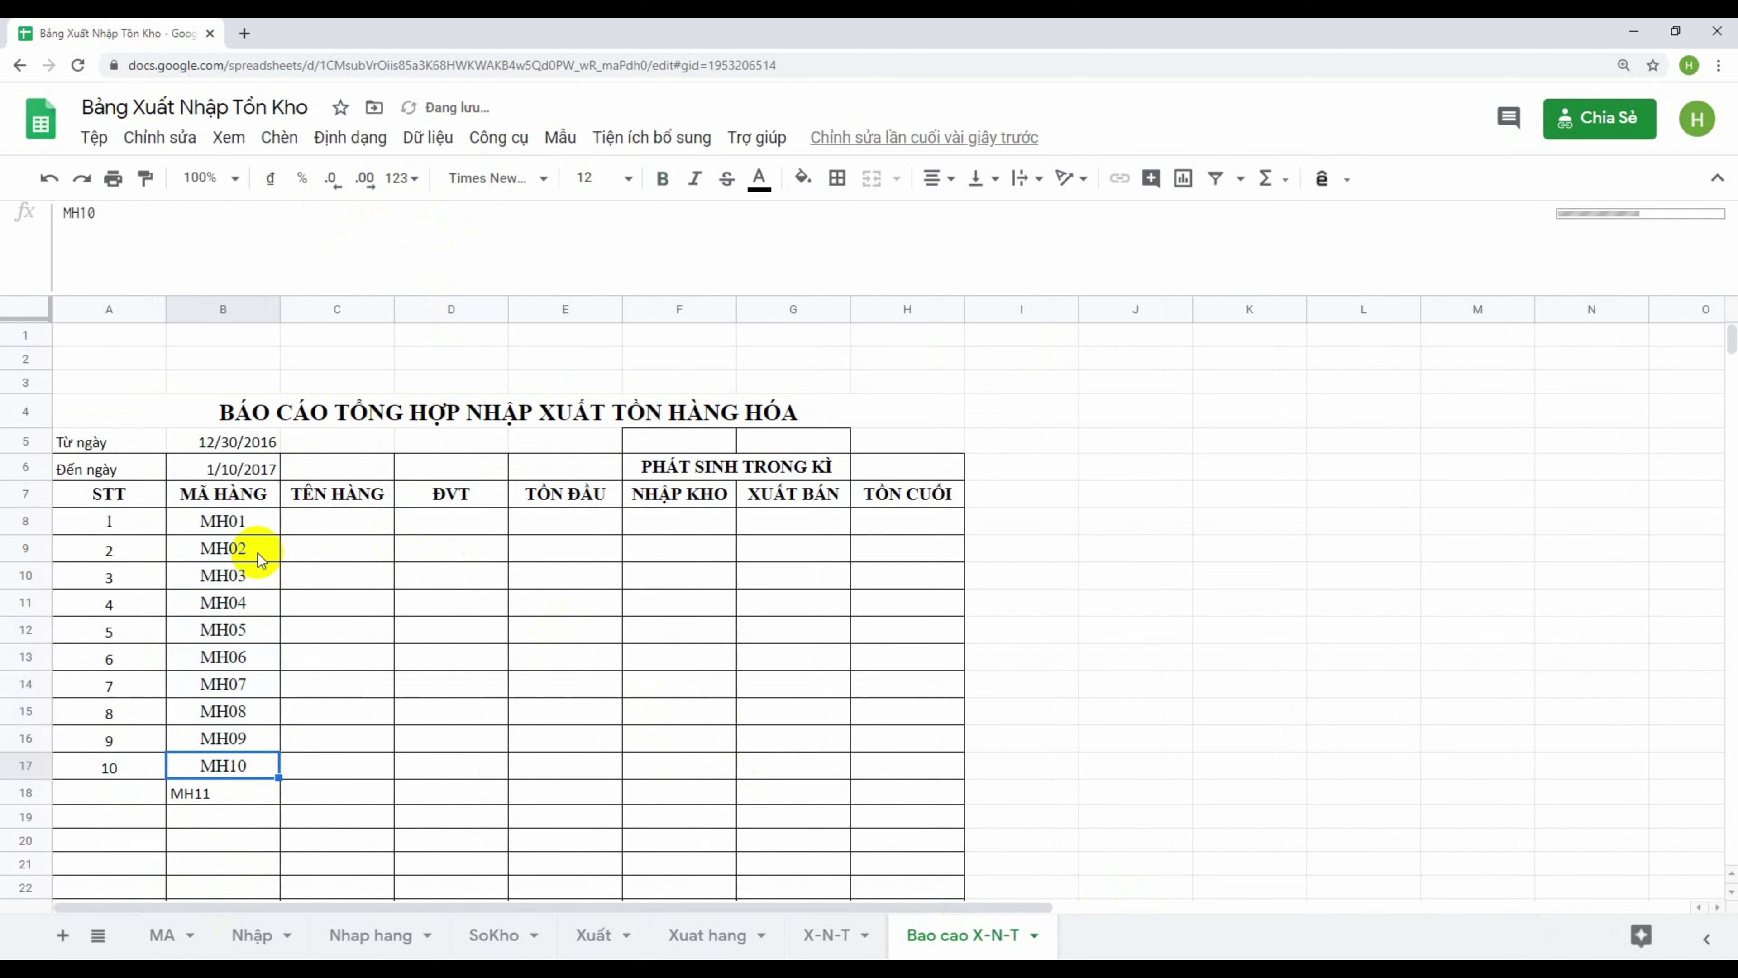
pyautogui.moveTo(226, 524); pyautogui.dragTo(215, 804)
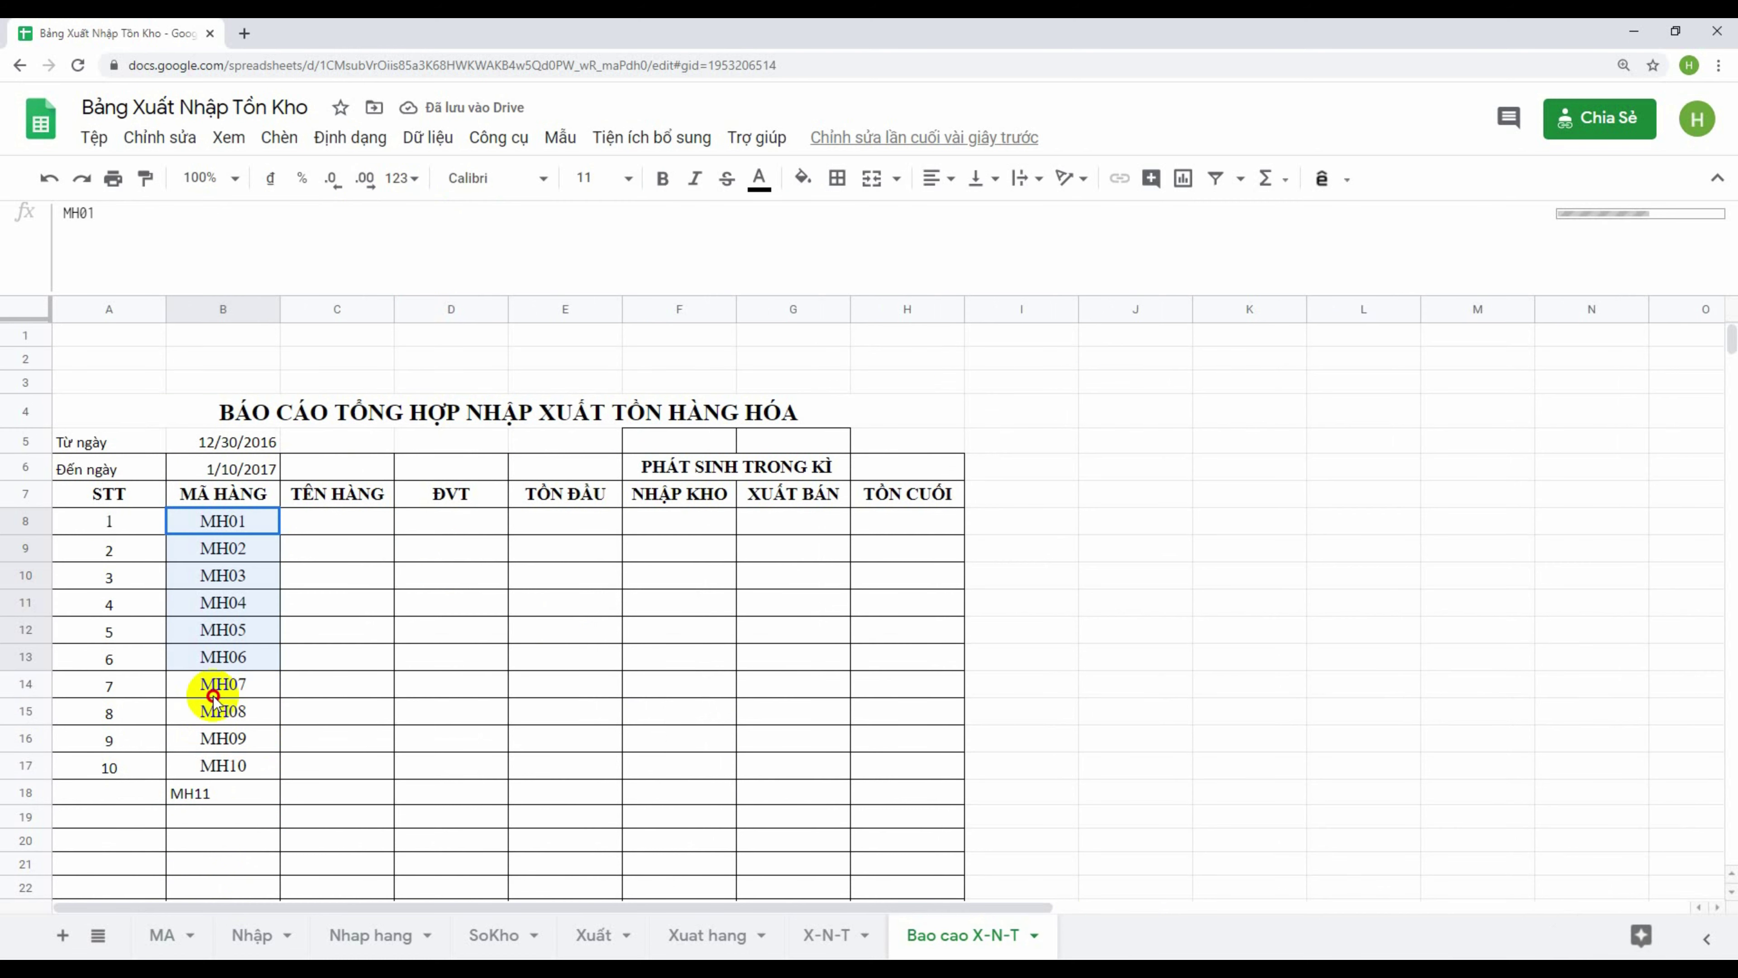
pyautogui.click(159, 935)
pyautogui.click(972, 935)
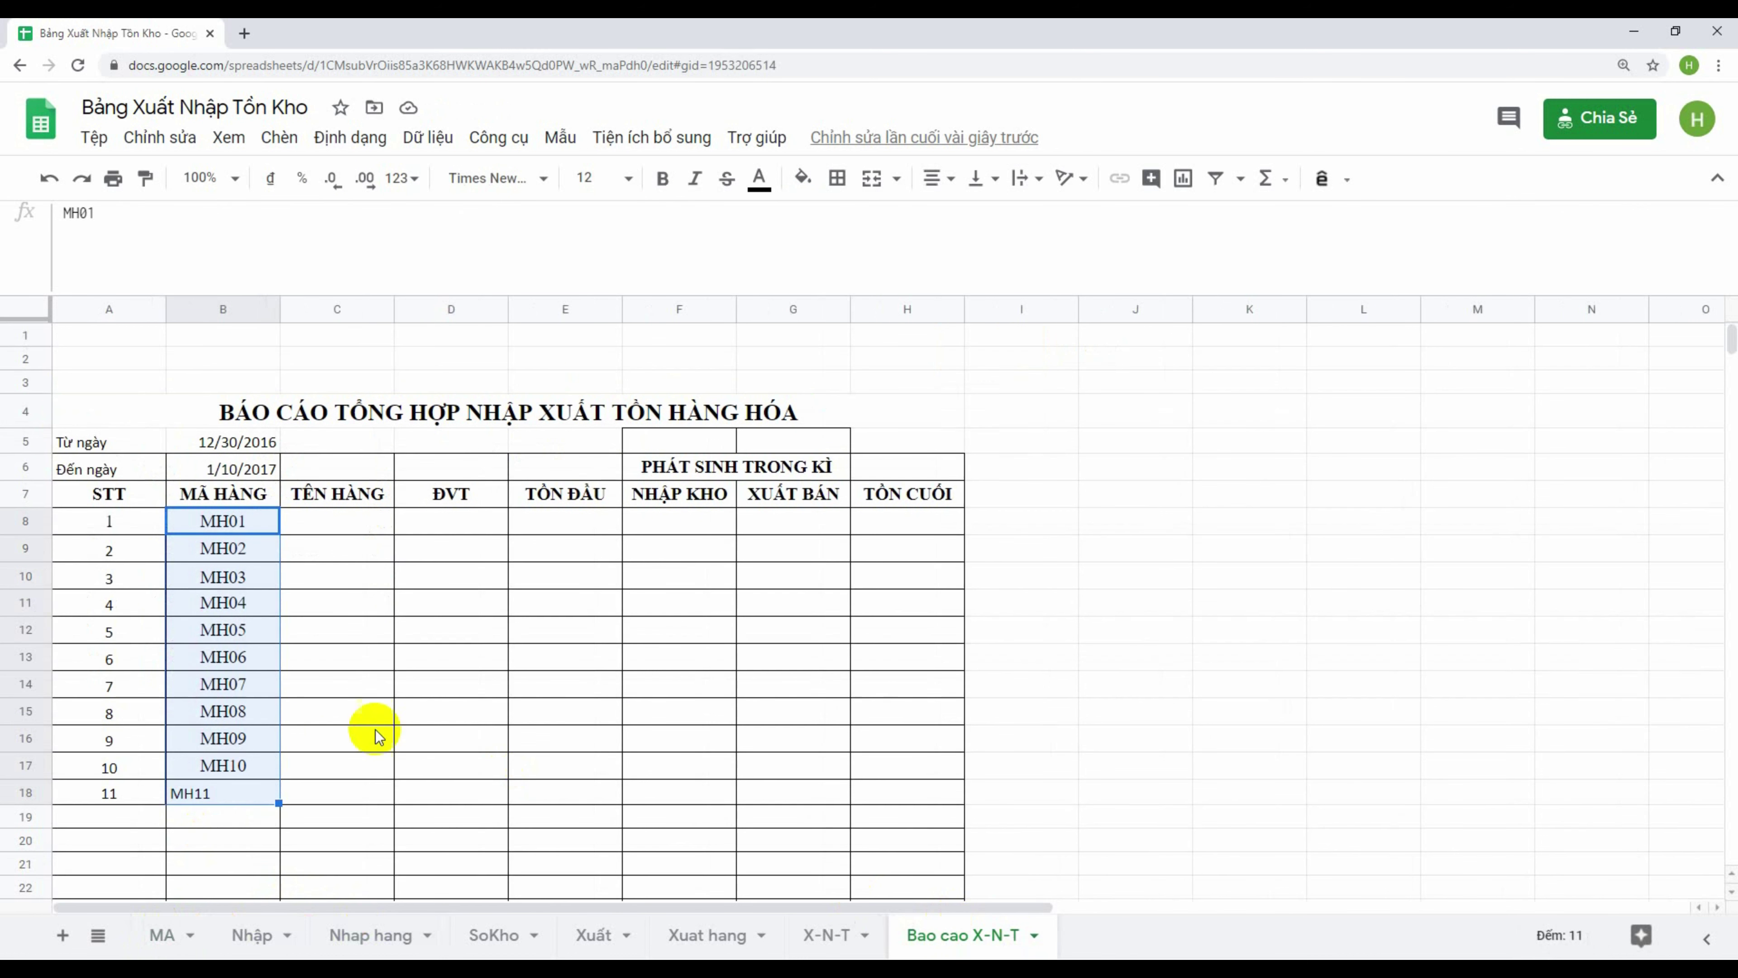
# Centre and wrap the text across the report body A8:H23
pyautogui.click(104, 523)
pyautogui.scroll(-3, 799, 671)
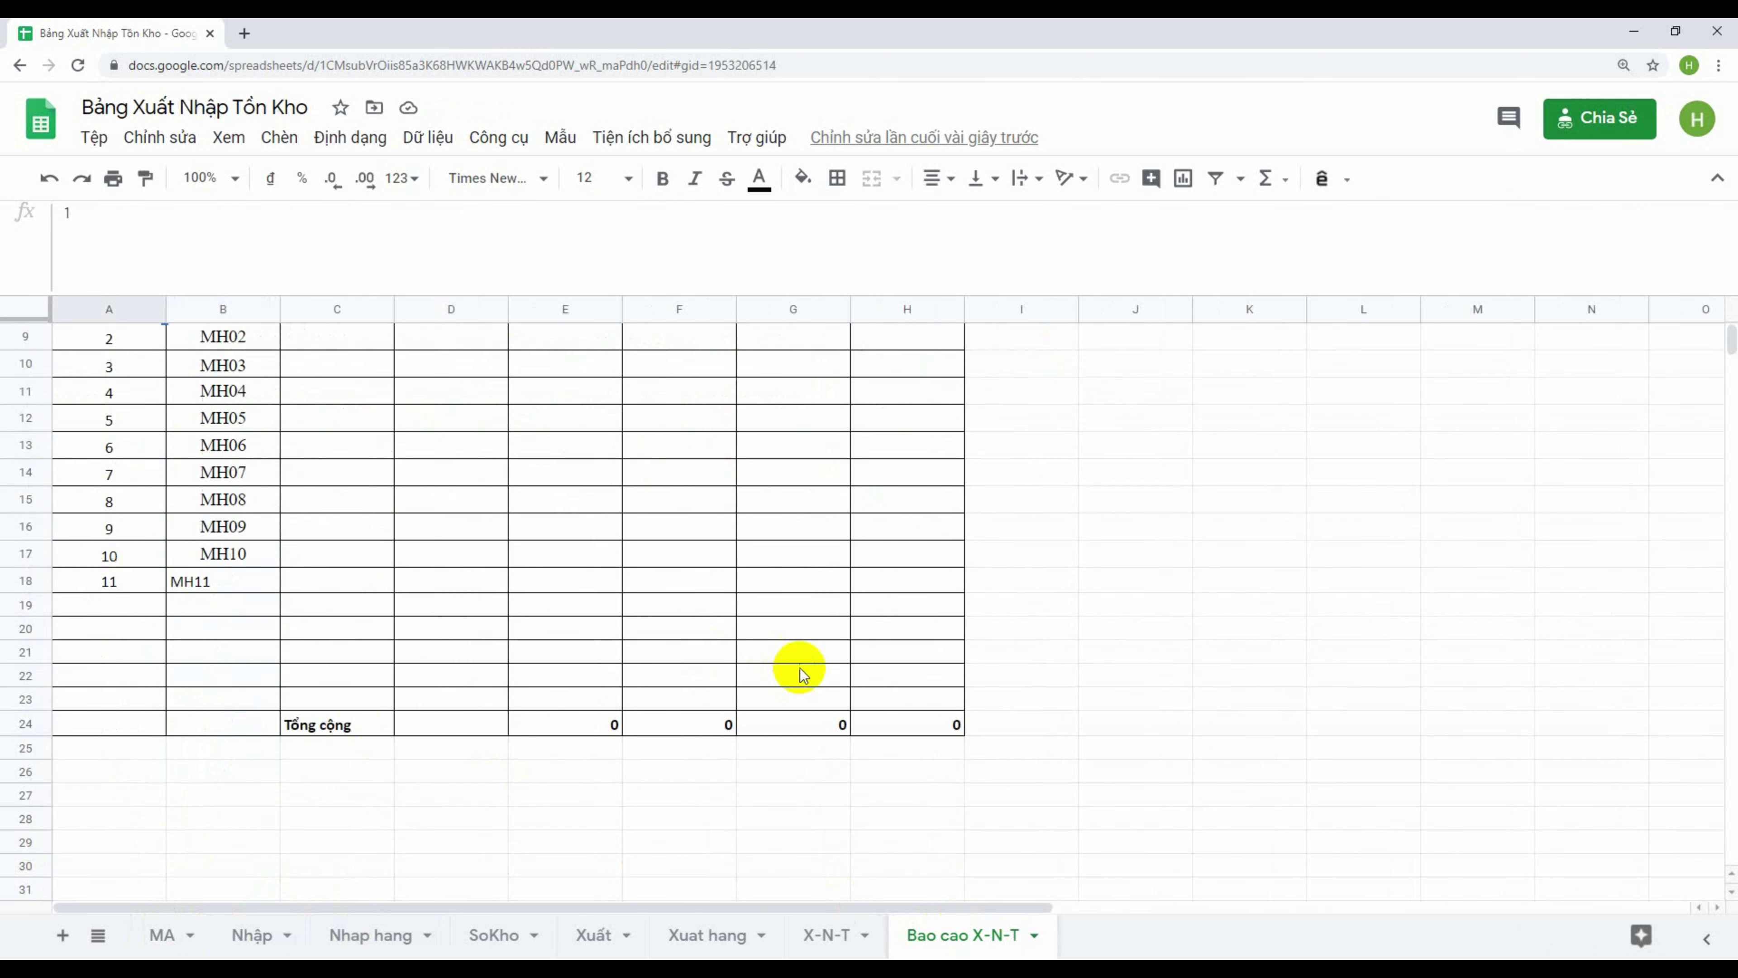
pyautogui.keyDown('shift'); pyautogui.click(928, 701); pyautogui.keyUp('shift')
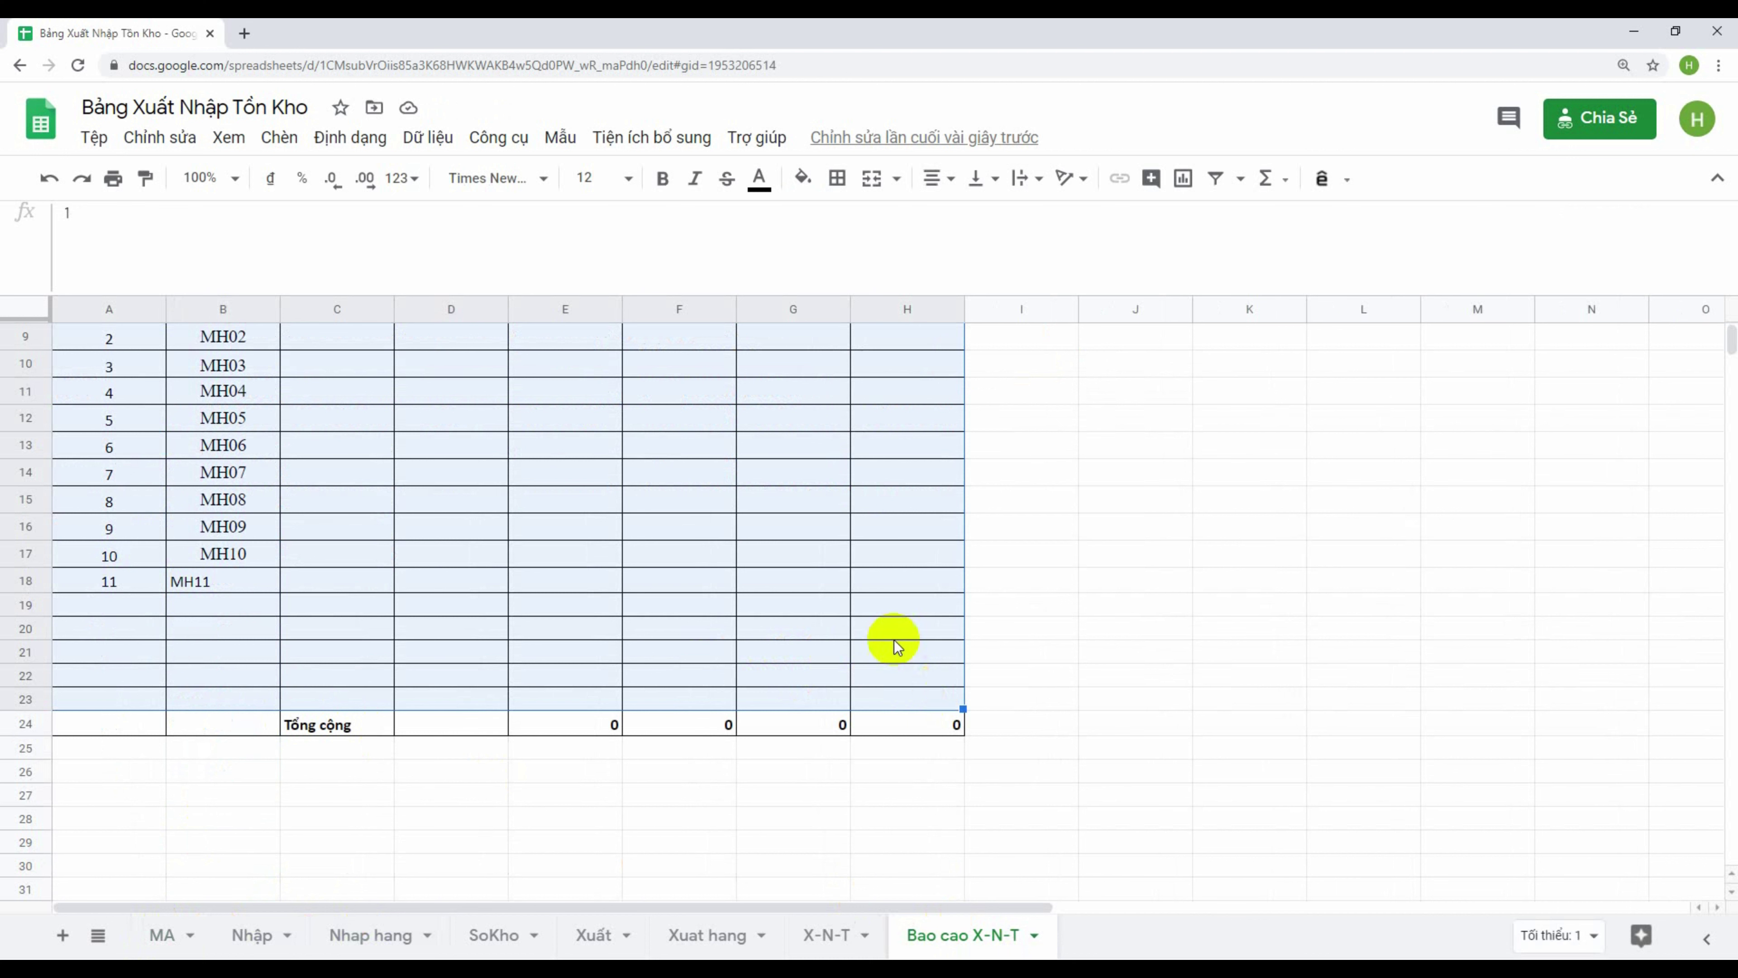
pyautogui.click(929, 179)
pyautogui.scroll(1, 486, 329)
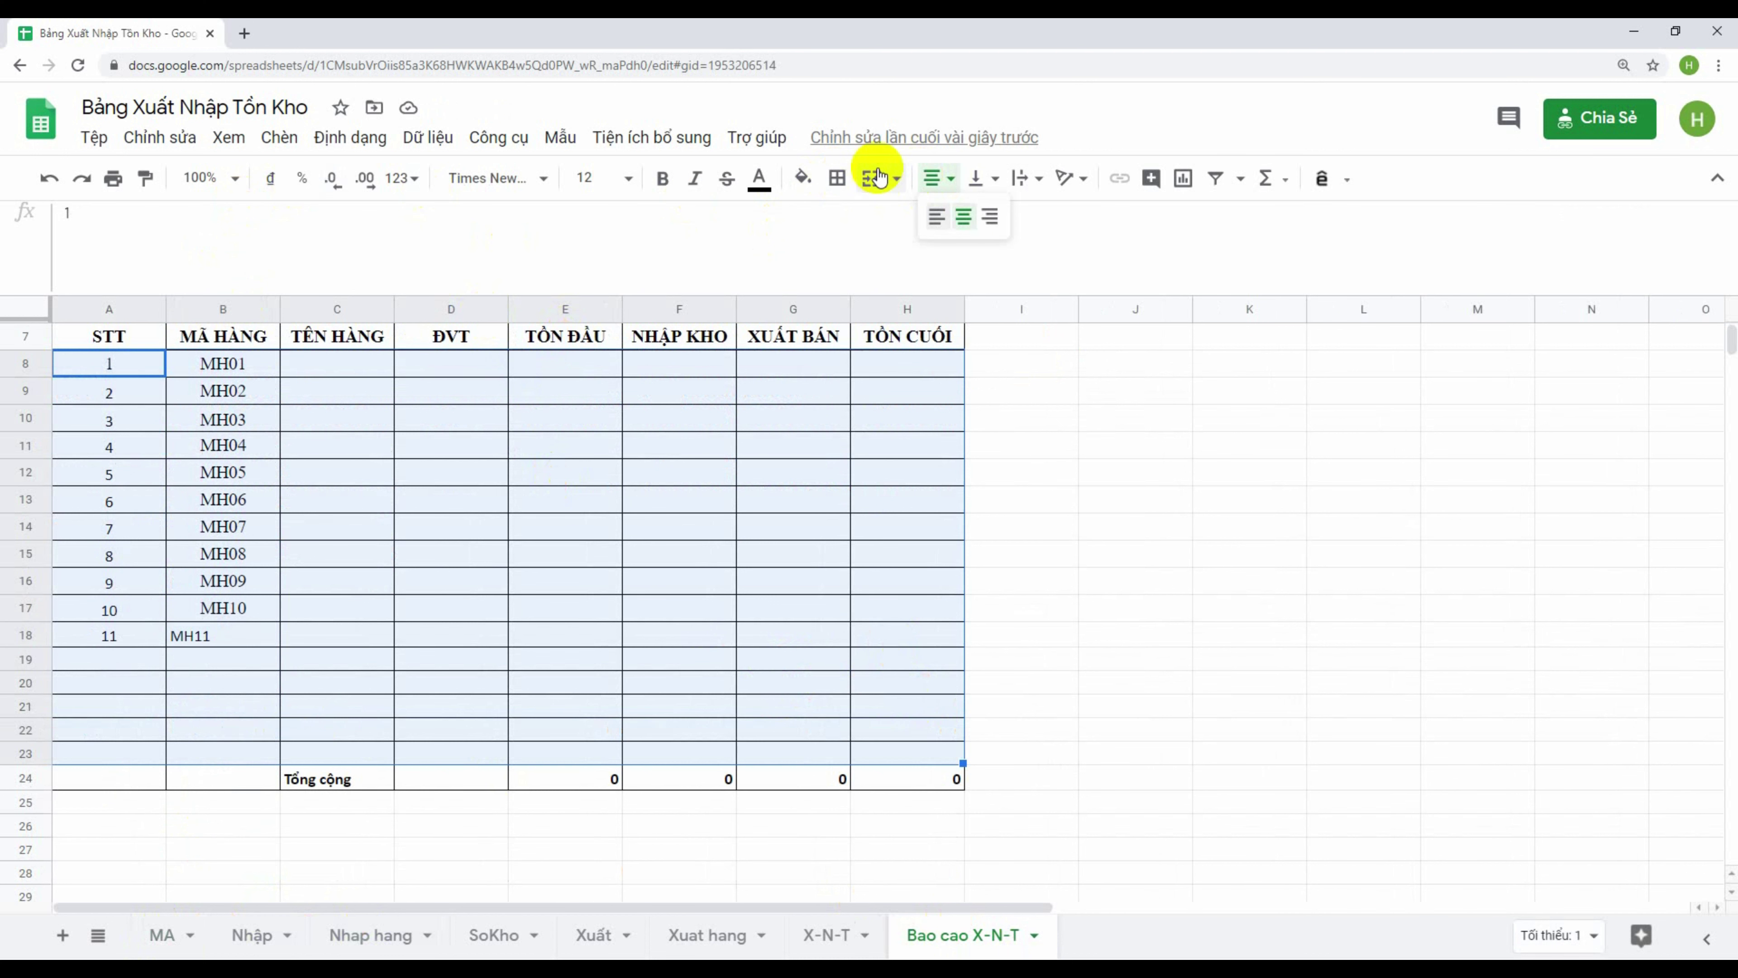
pyautogui.click(963, 216)
pyautogui.click(1030, 180)
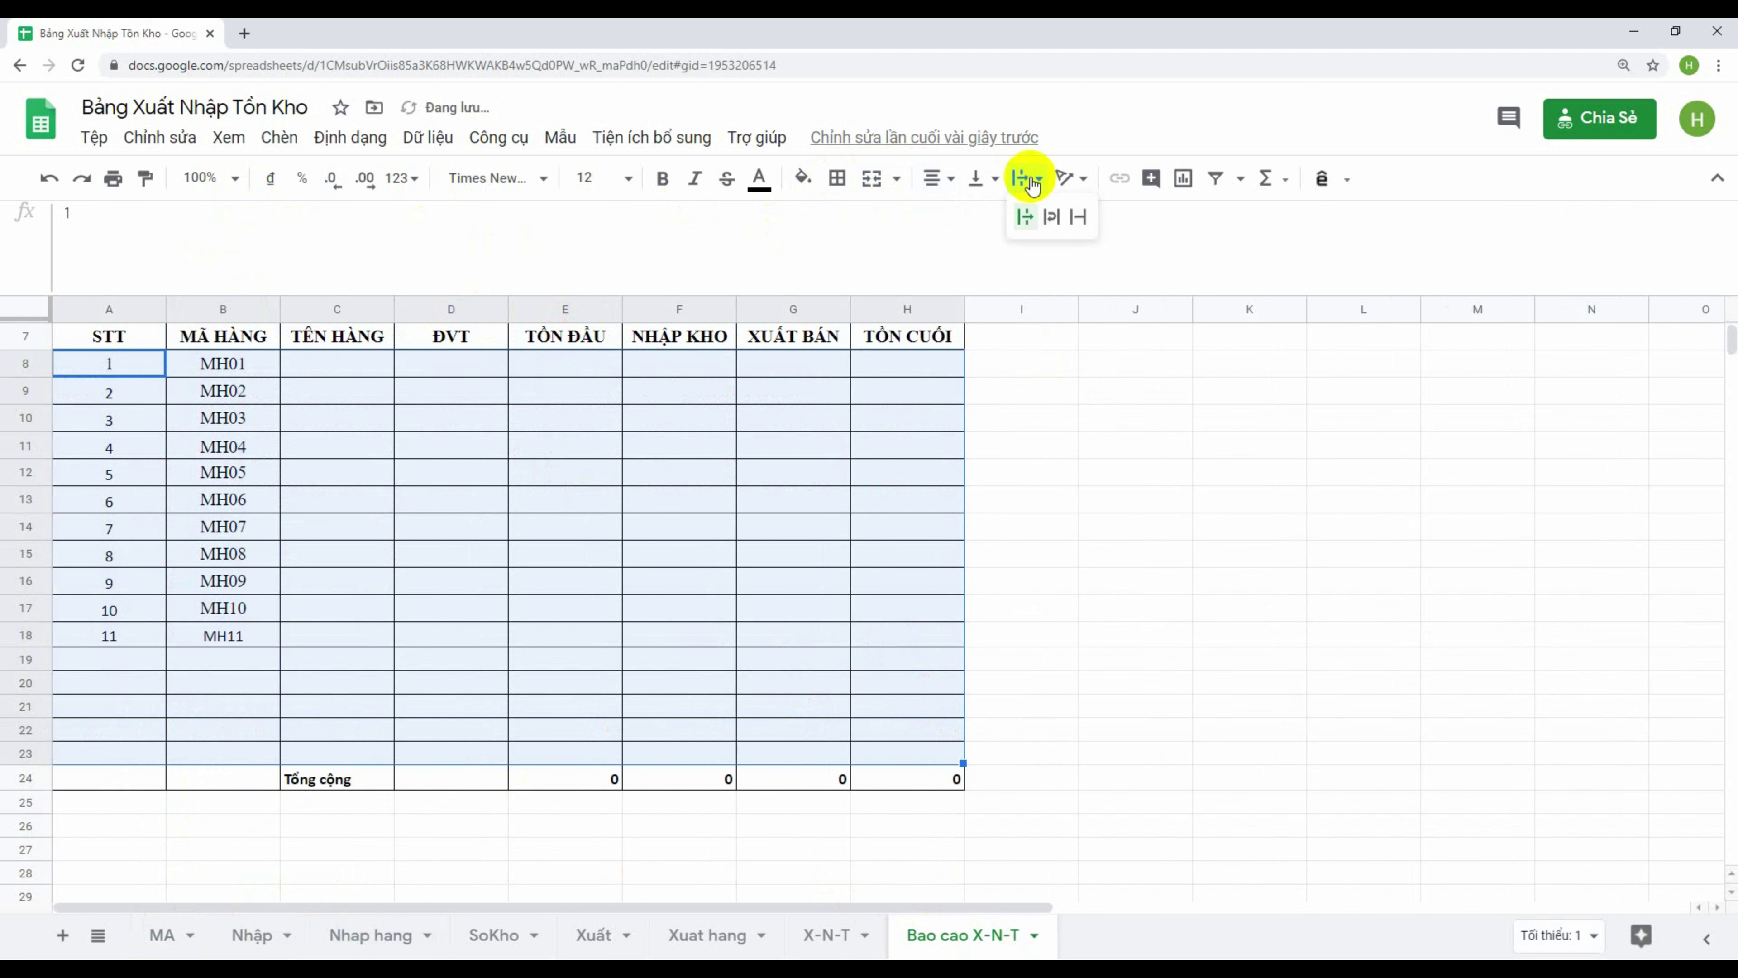
pyautogui.click(1051, 216)
pyautogui.click(684, 470)
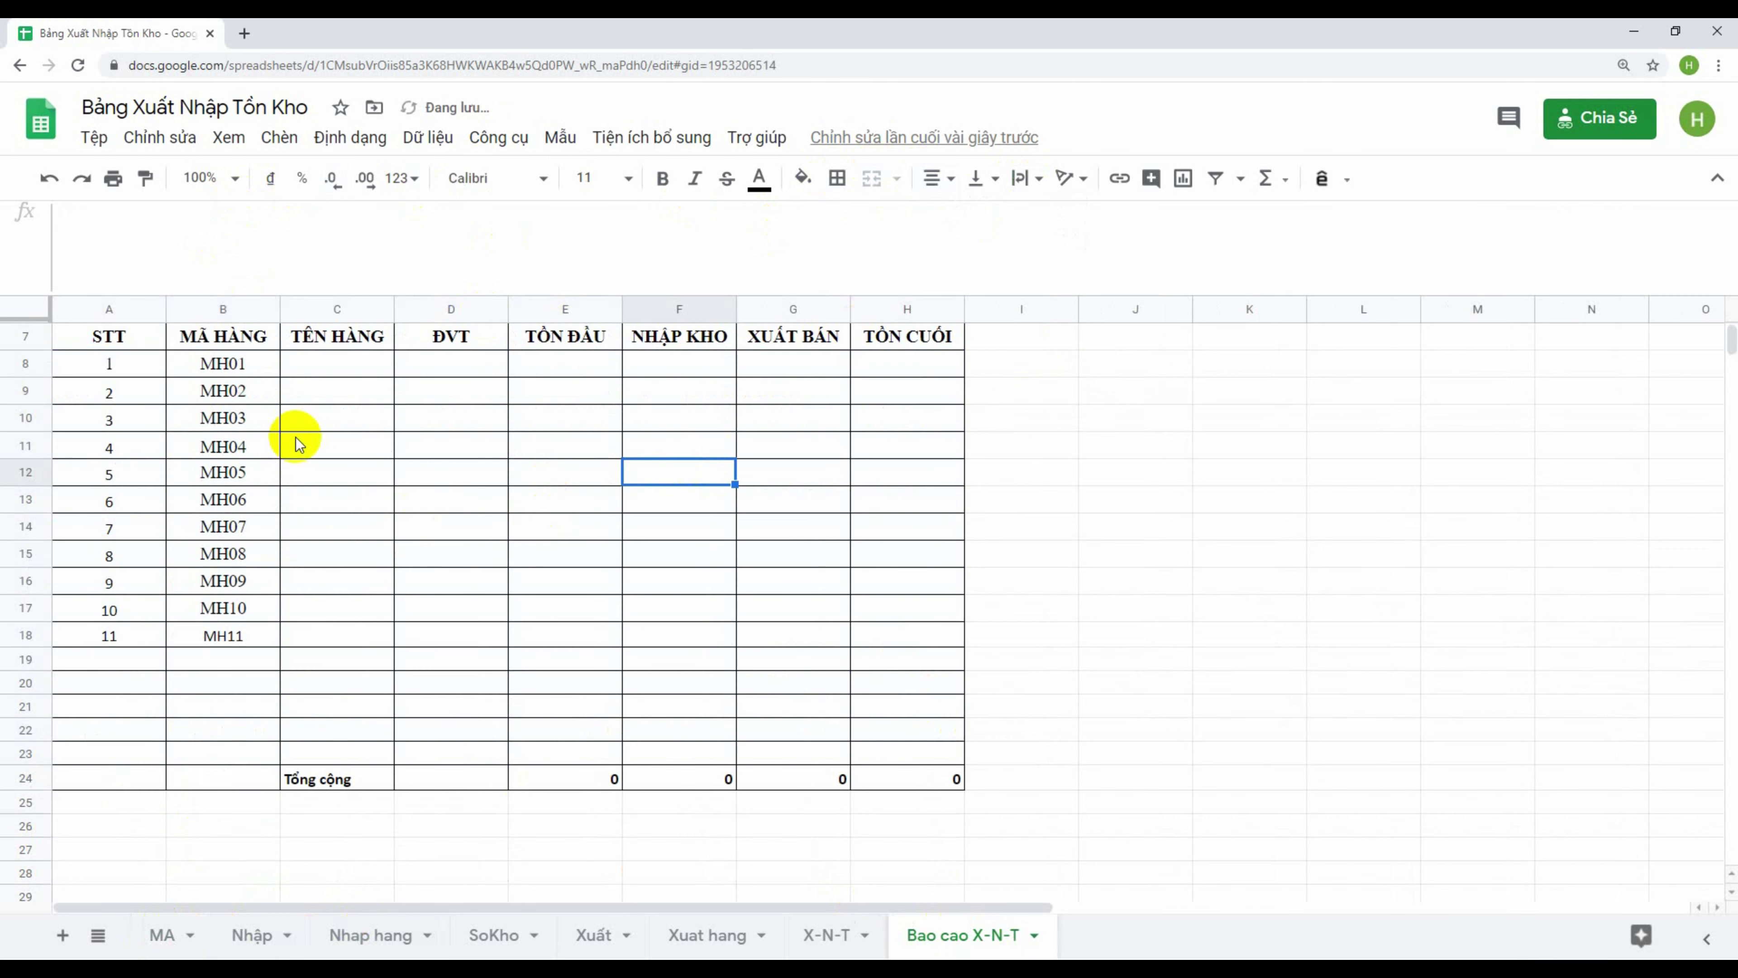
# Select the table from the Từ ngày row down to the Tổng cộng row (A5:H24)
pyautogui.scroll(3, 232, 506)
pyautogui.click(268, 626)
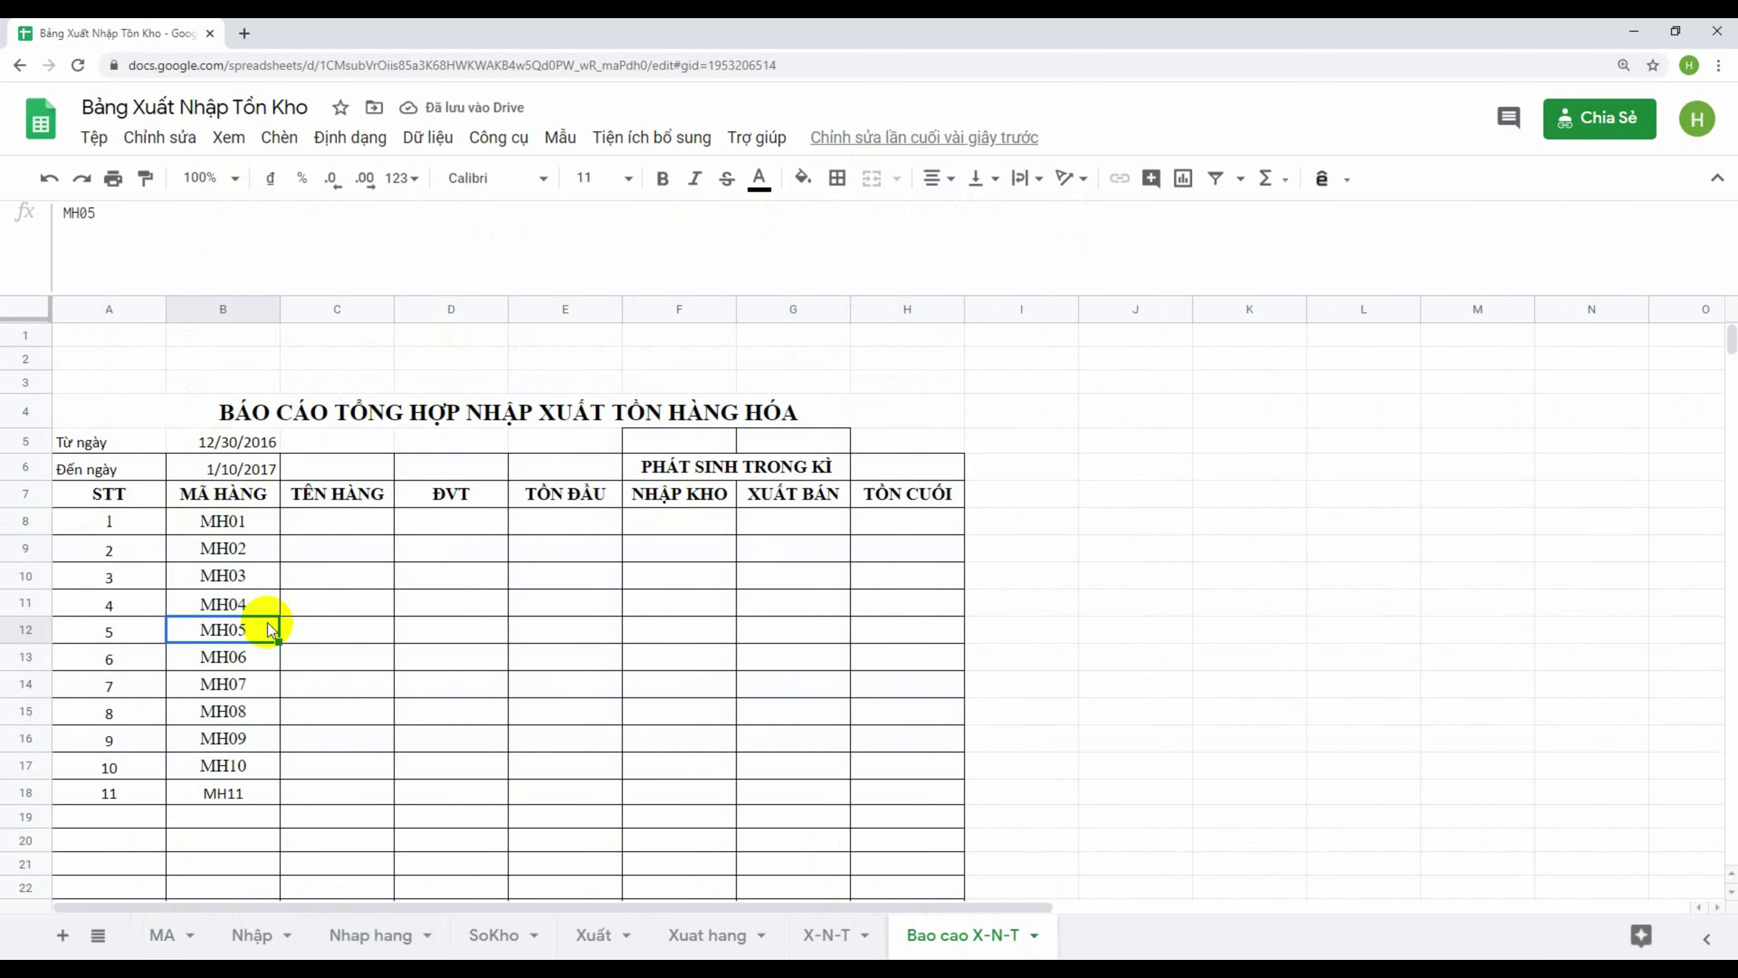
pyautogui.hotkey('ctrl', 'a')
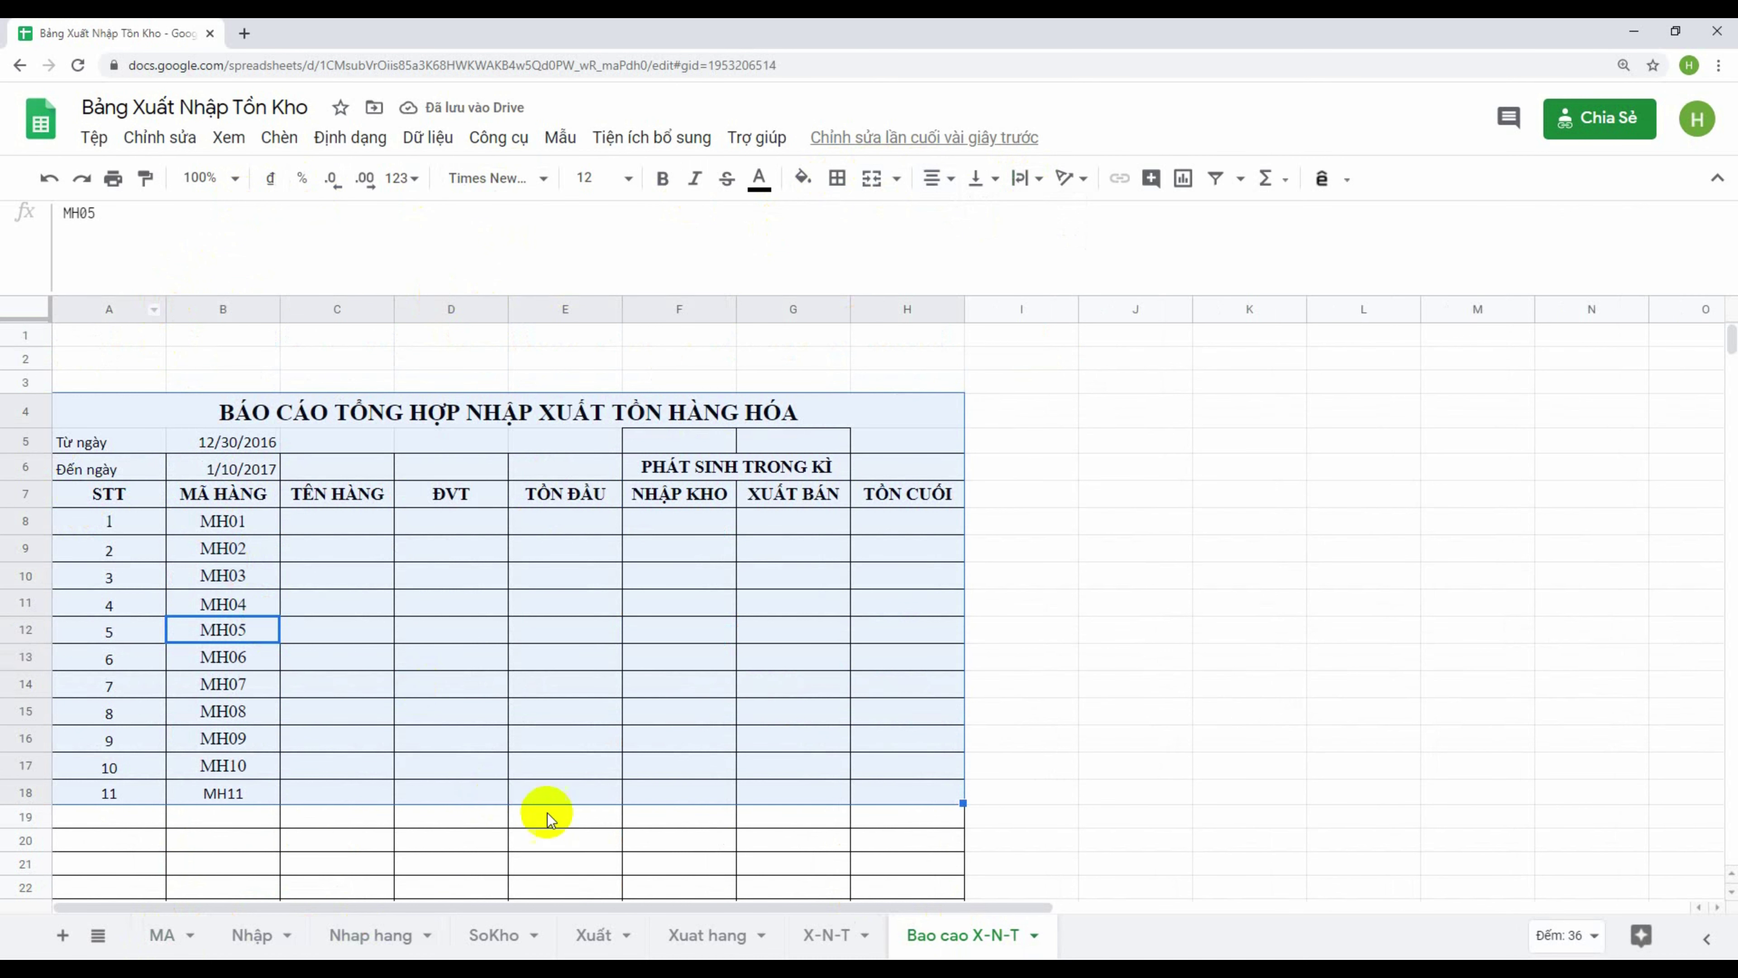
pyautogui.scroll(-3, 547, 812)
pyautogui.keyDown('shift'); pyautogui.click(961, 774); pyautogui.keyUp('shift')
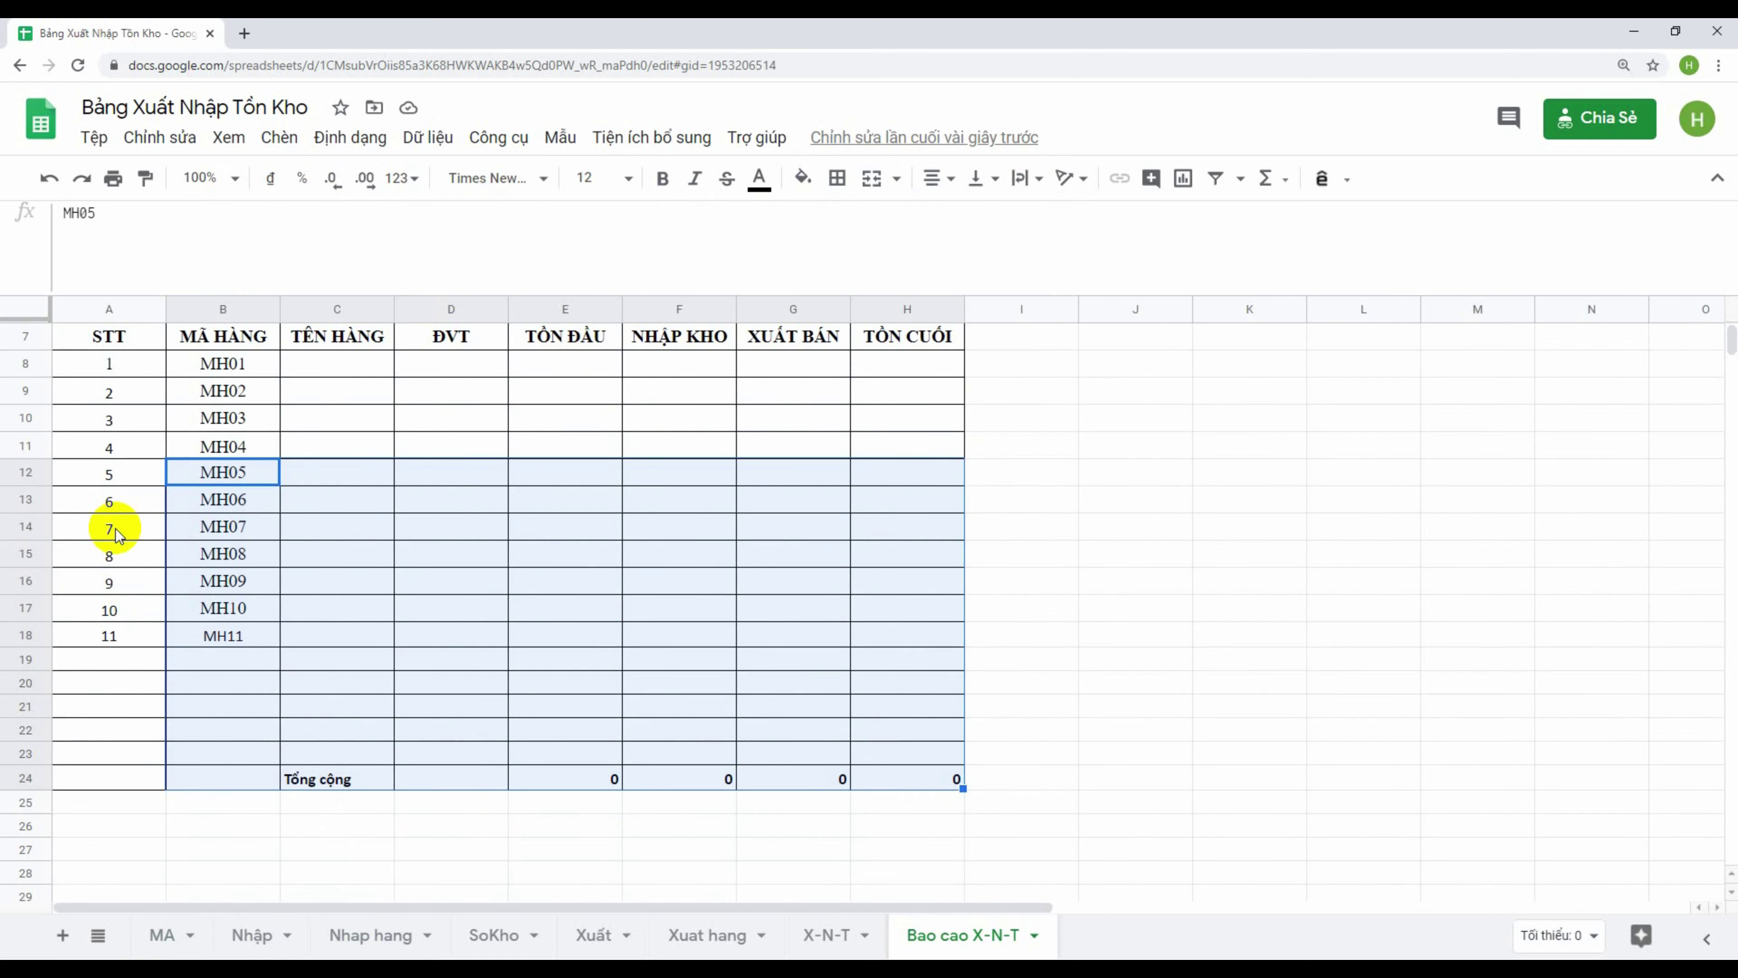
pyautogui.scroll(2, 115, 528)
pyautogui.click(79, 424)
pyautogui.click(80, 429)
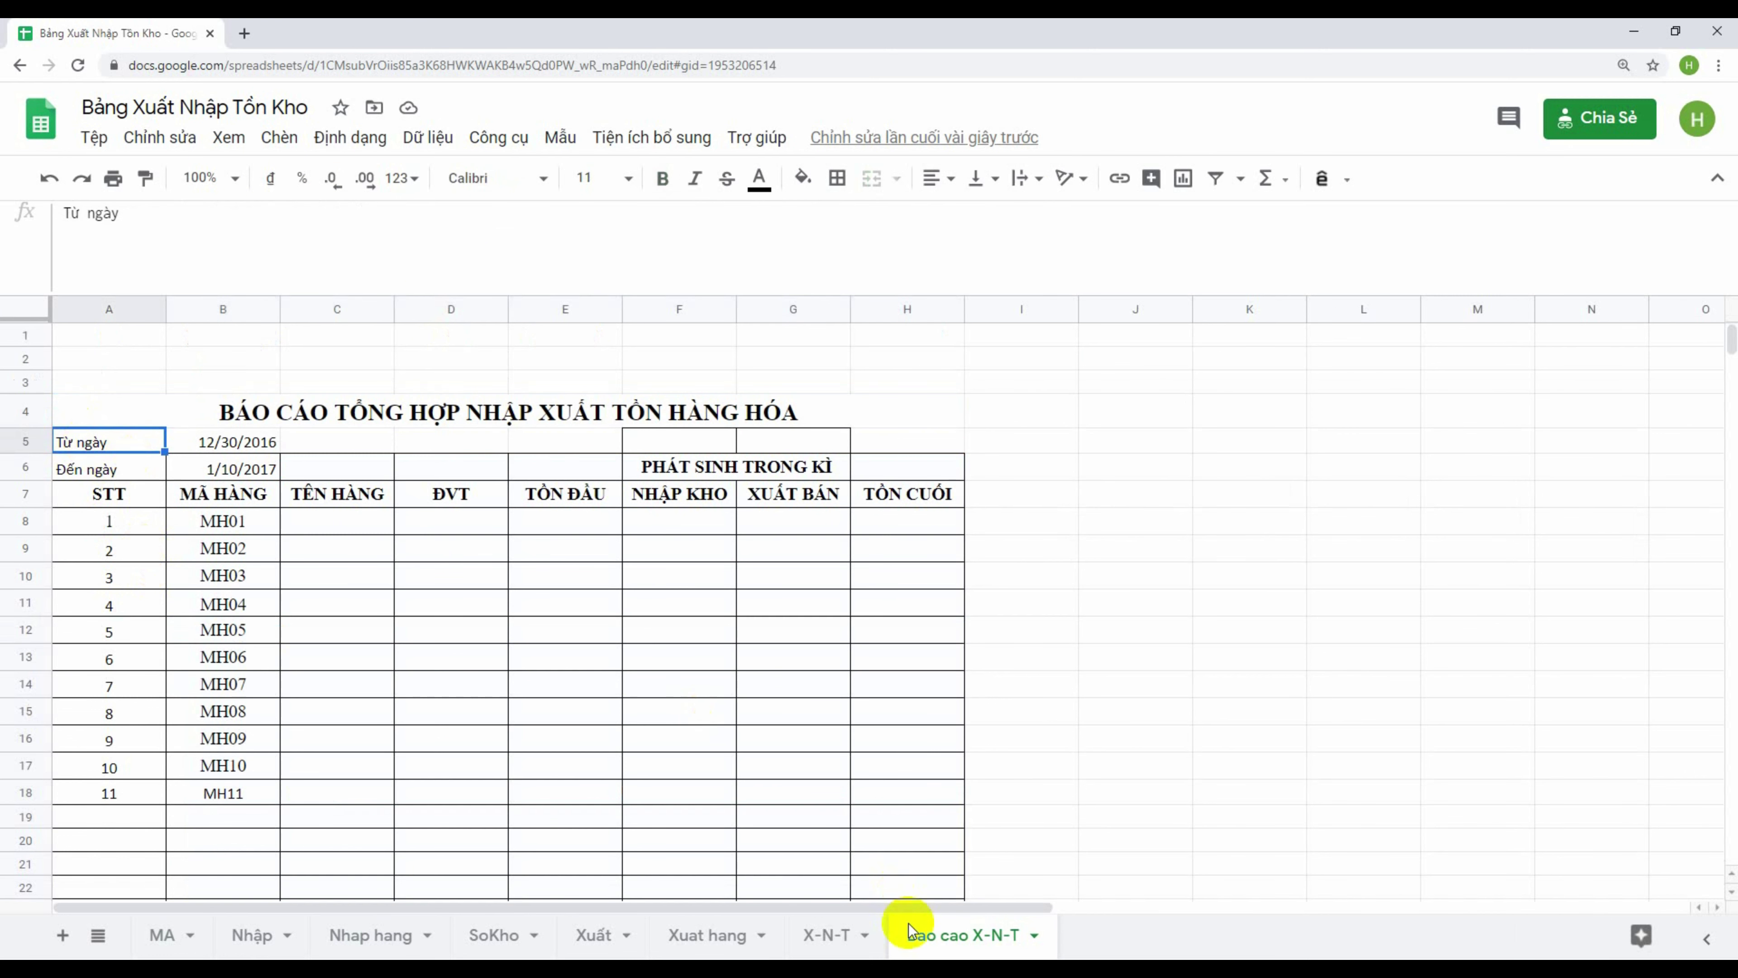
pyautogui.scroll(-4, 938, 883)
pyautogui.keyDown('shift'); pyautogui.click(943, 727); pyautogui.keyUp('shift')
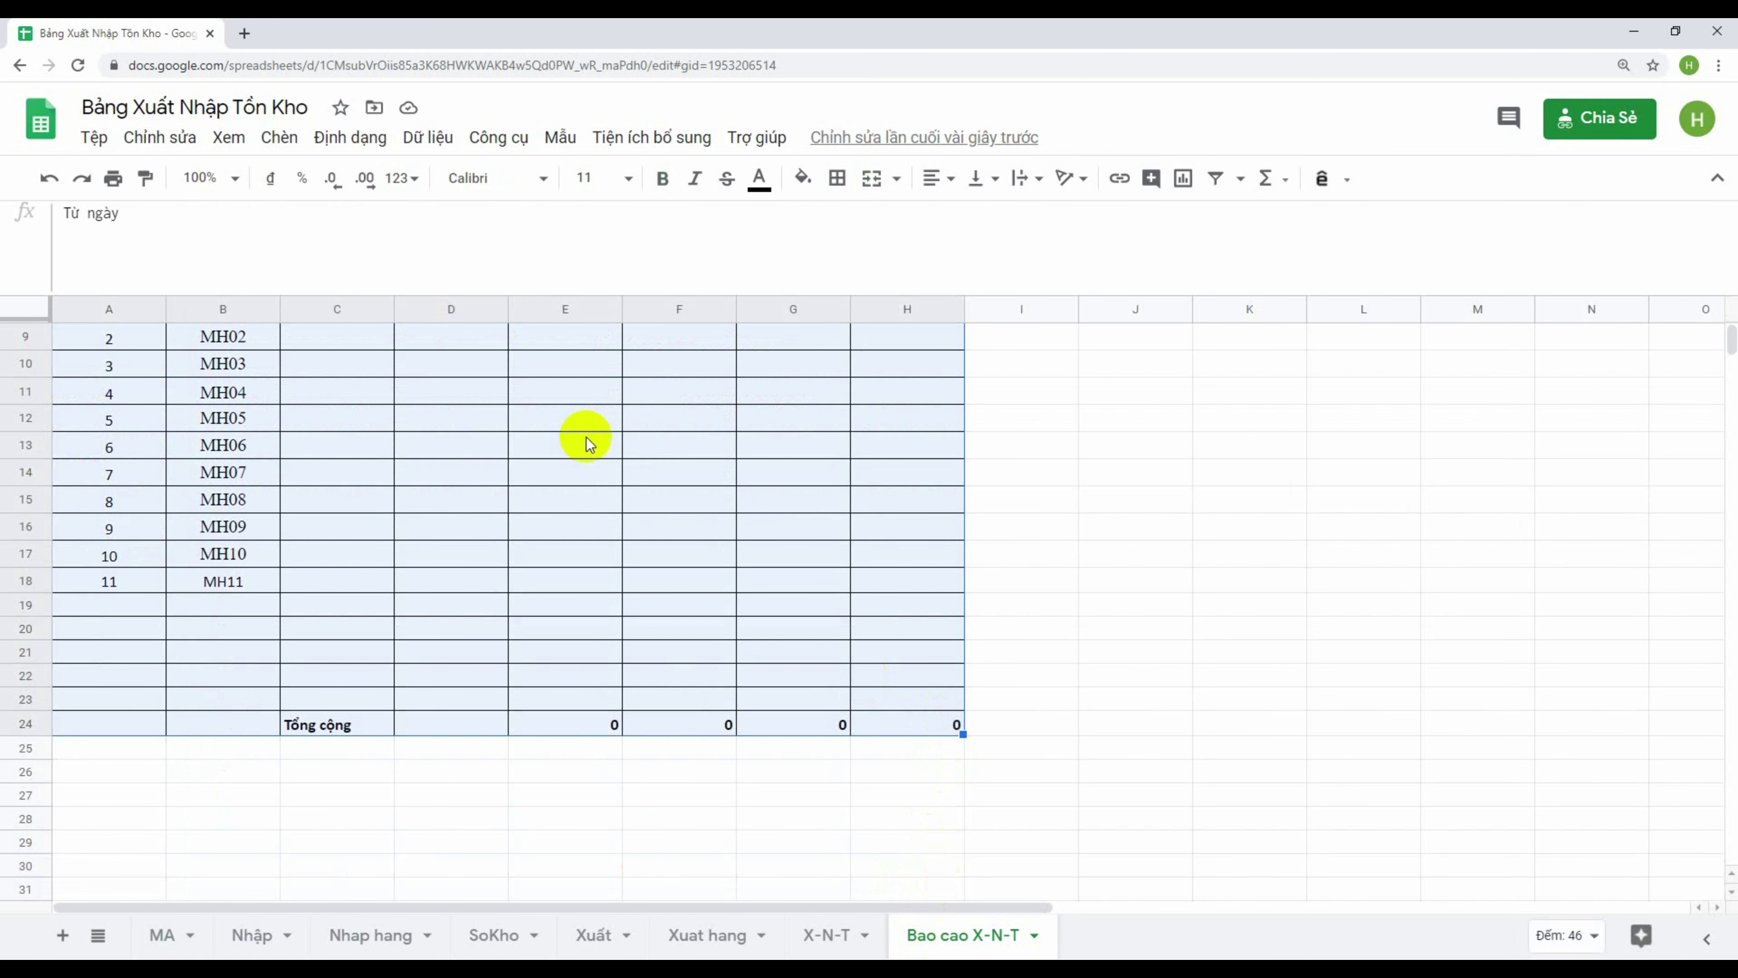
pyautogui.click(478, 178)
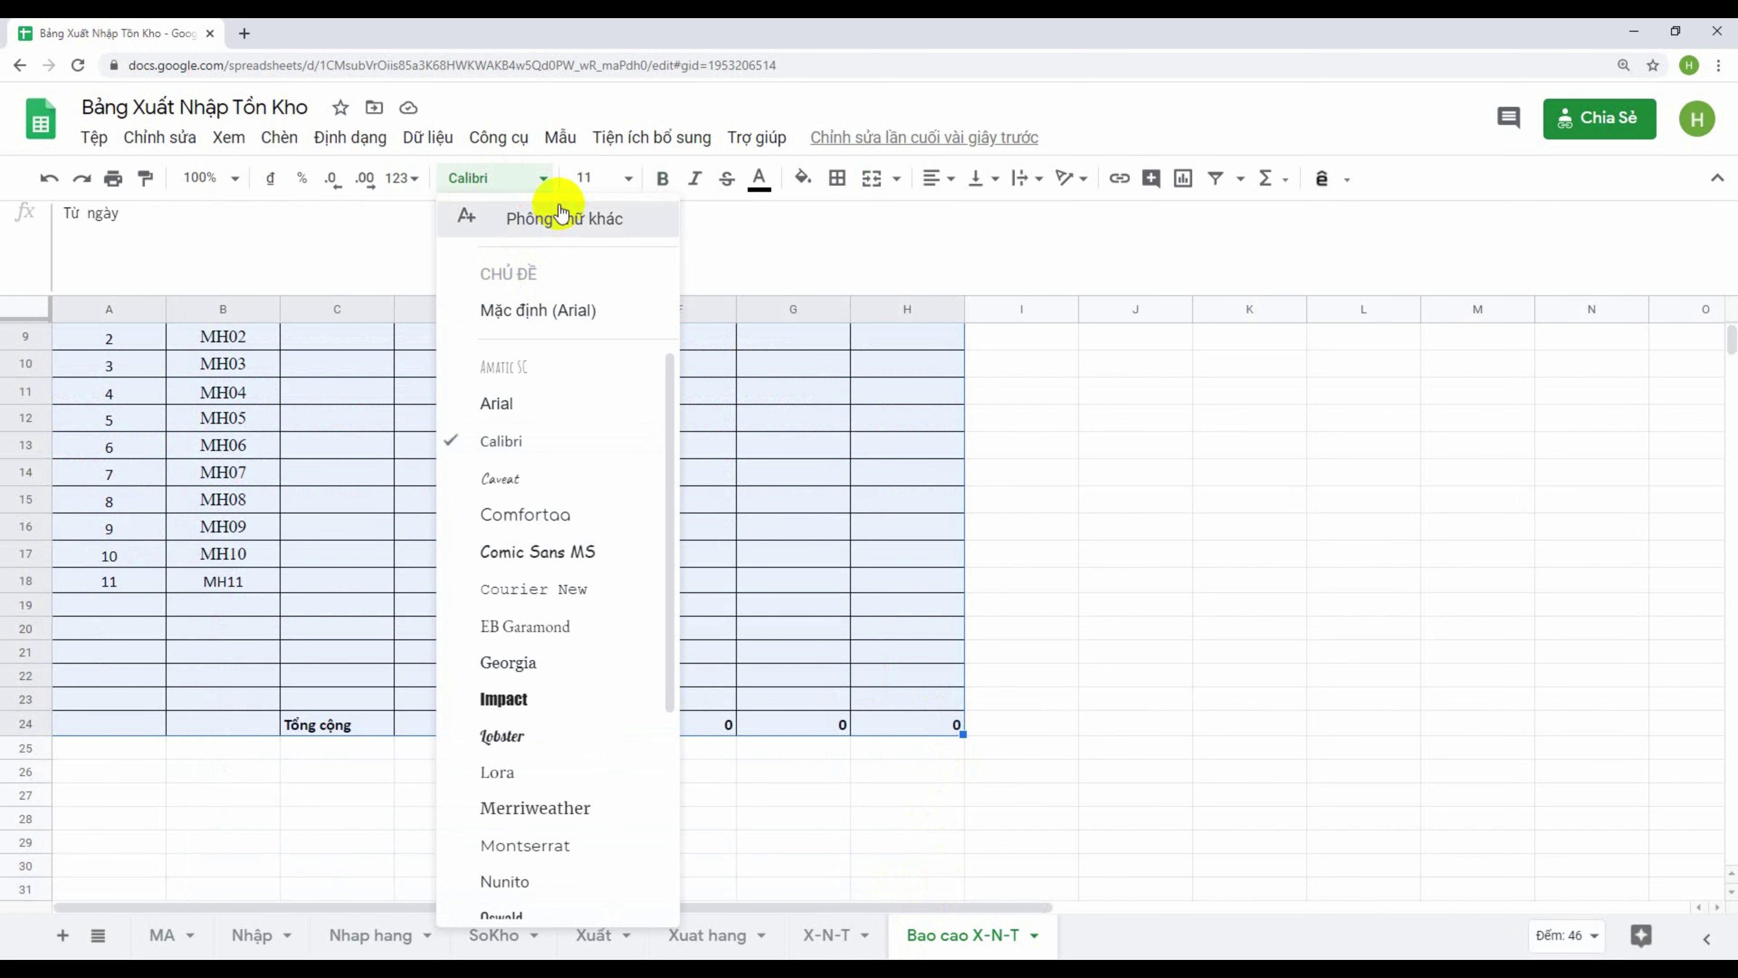
# Apply Times New Roman at size 12 to A5:H24
pyautogui.click(558, 217)
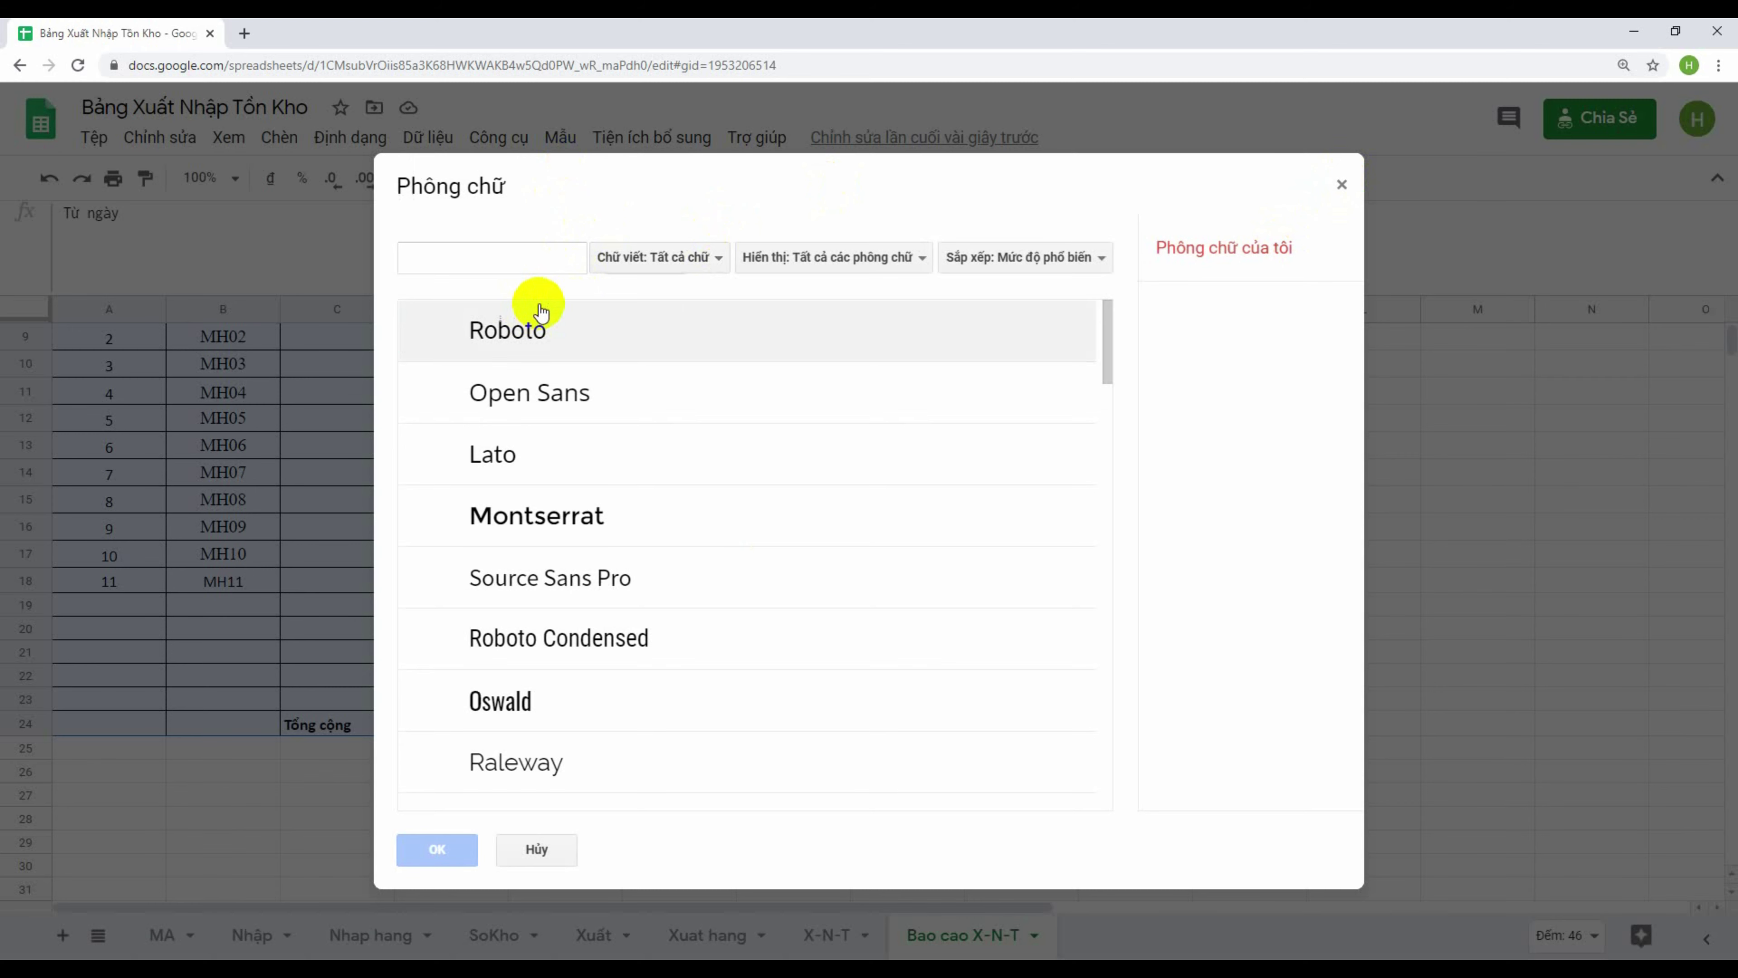
pyautogui.click(1341, 185)
pyautogui.click(541, 178)
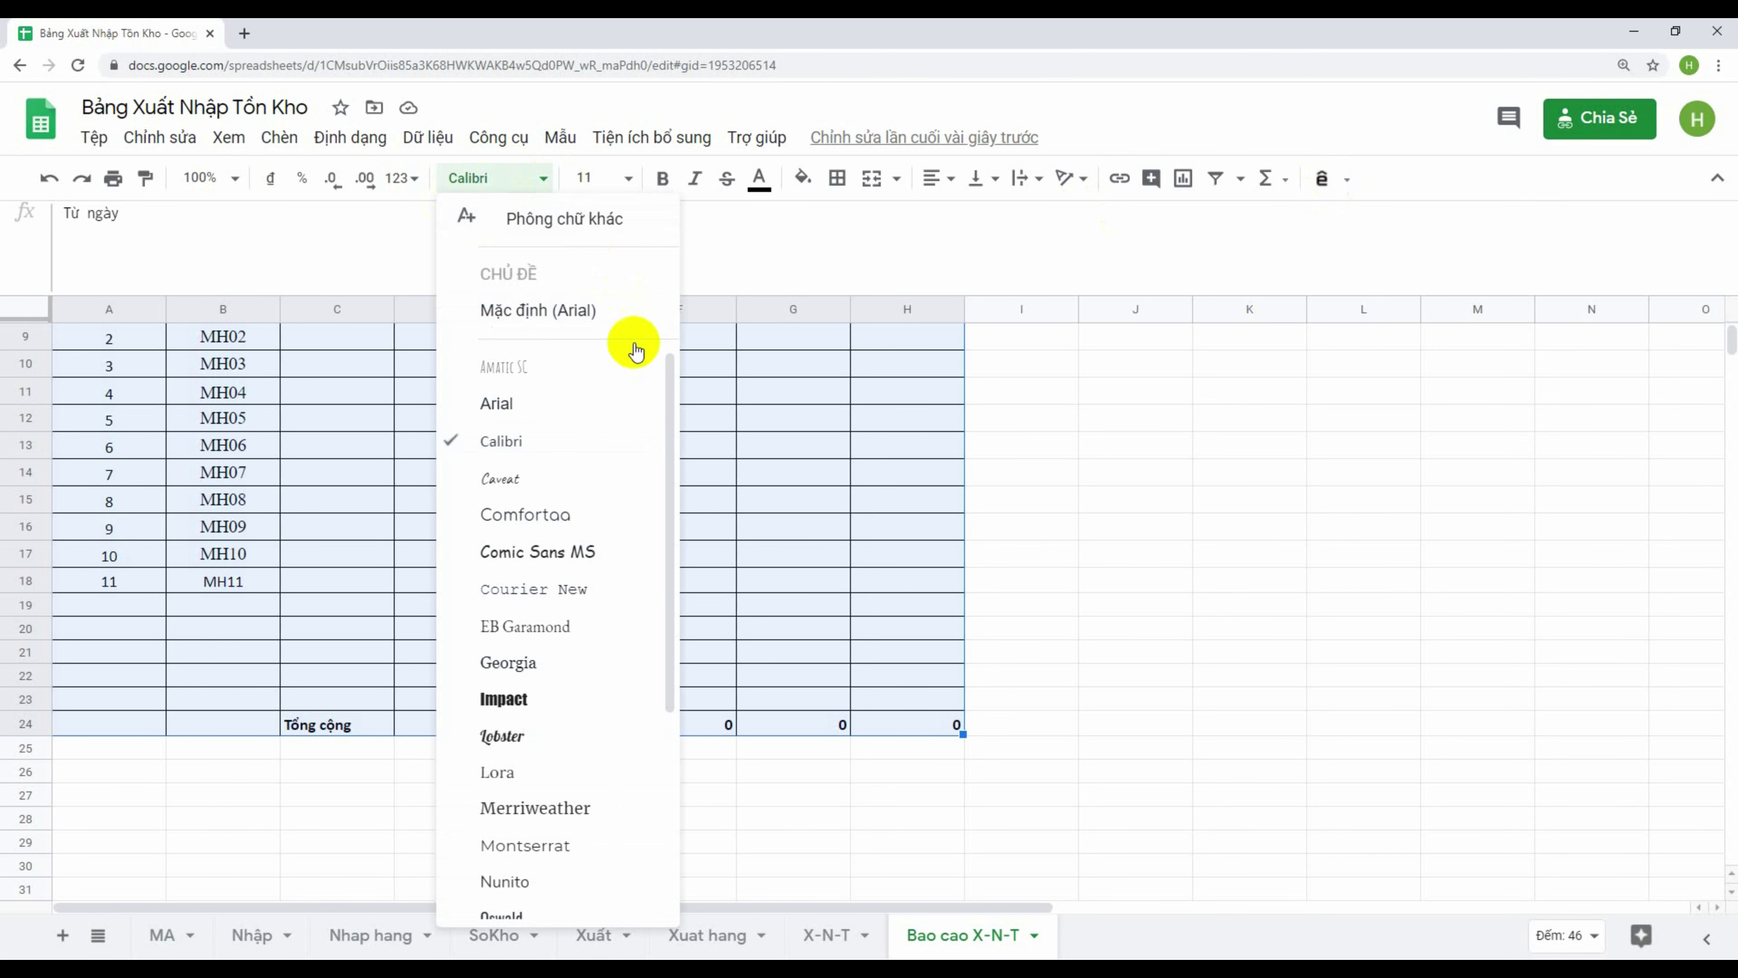
pyautogui.scroll(-1, 601, 602)
pyautogui.scroll(-3, 602, 606)
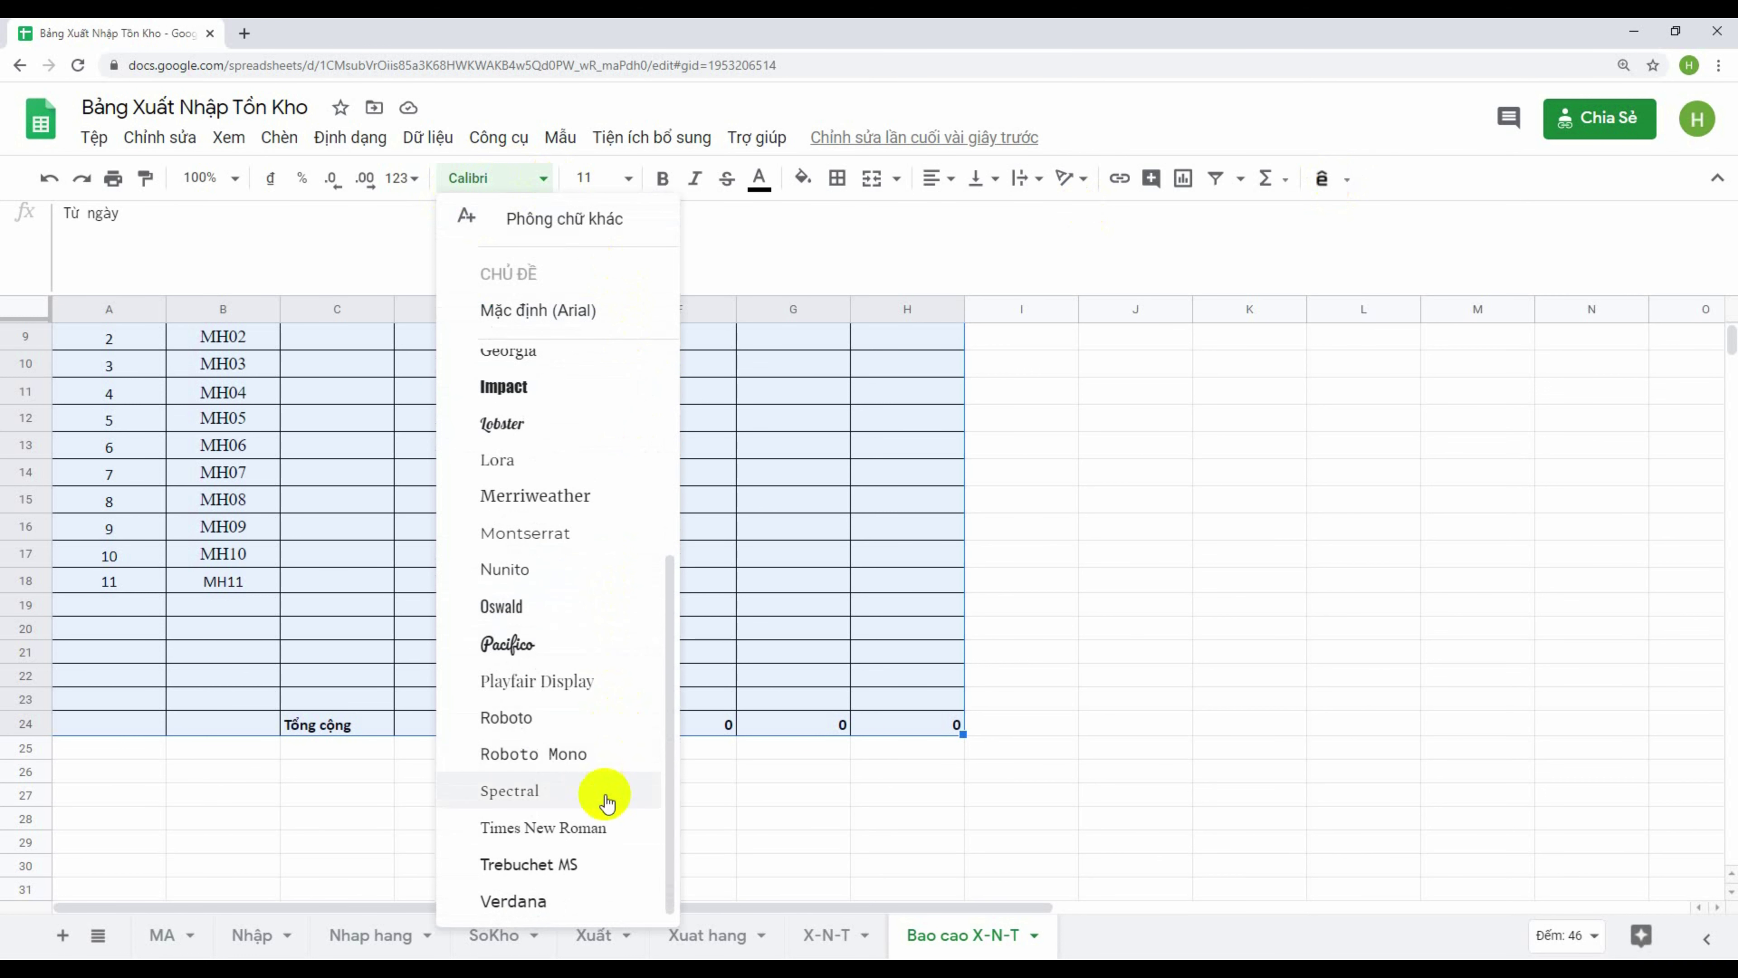
pyautogui.click(547, 827)
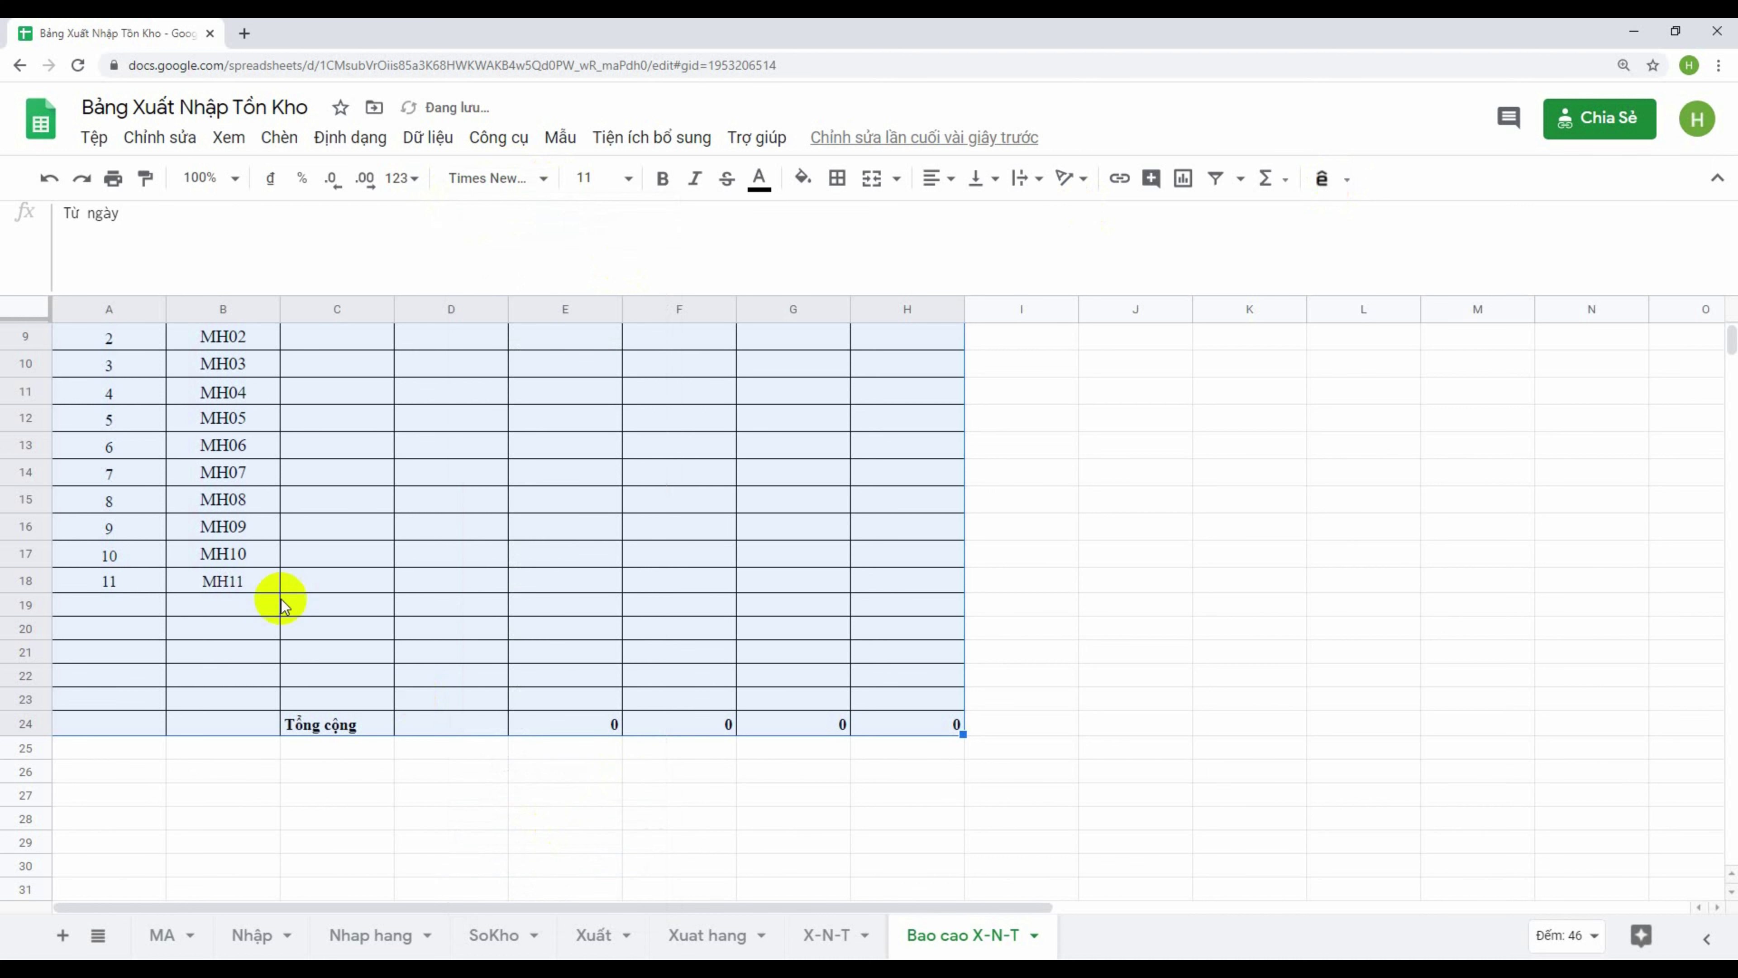
pyautogui.click(601, 176)
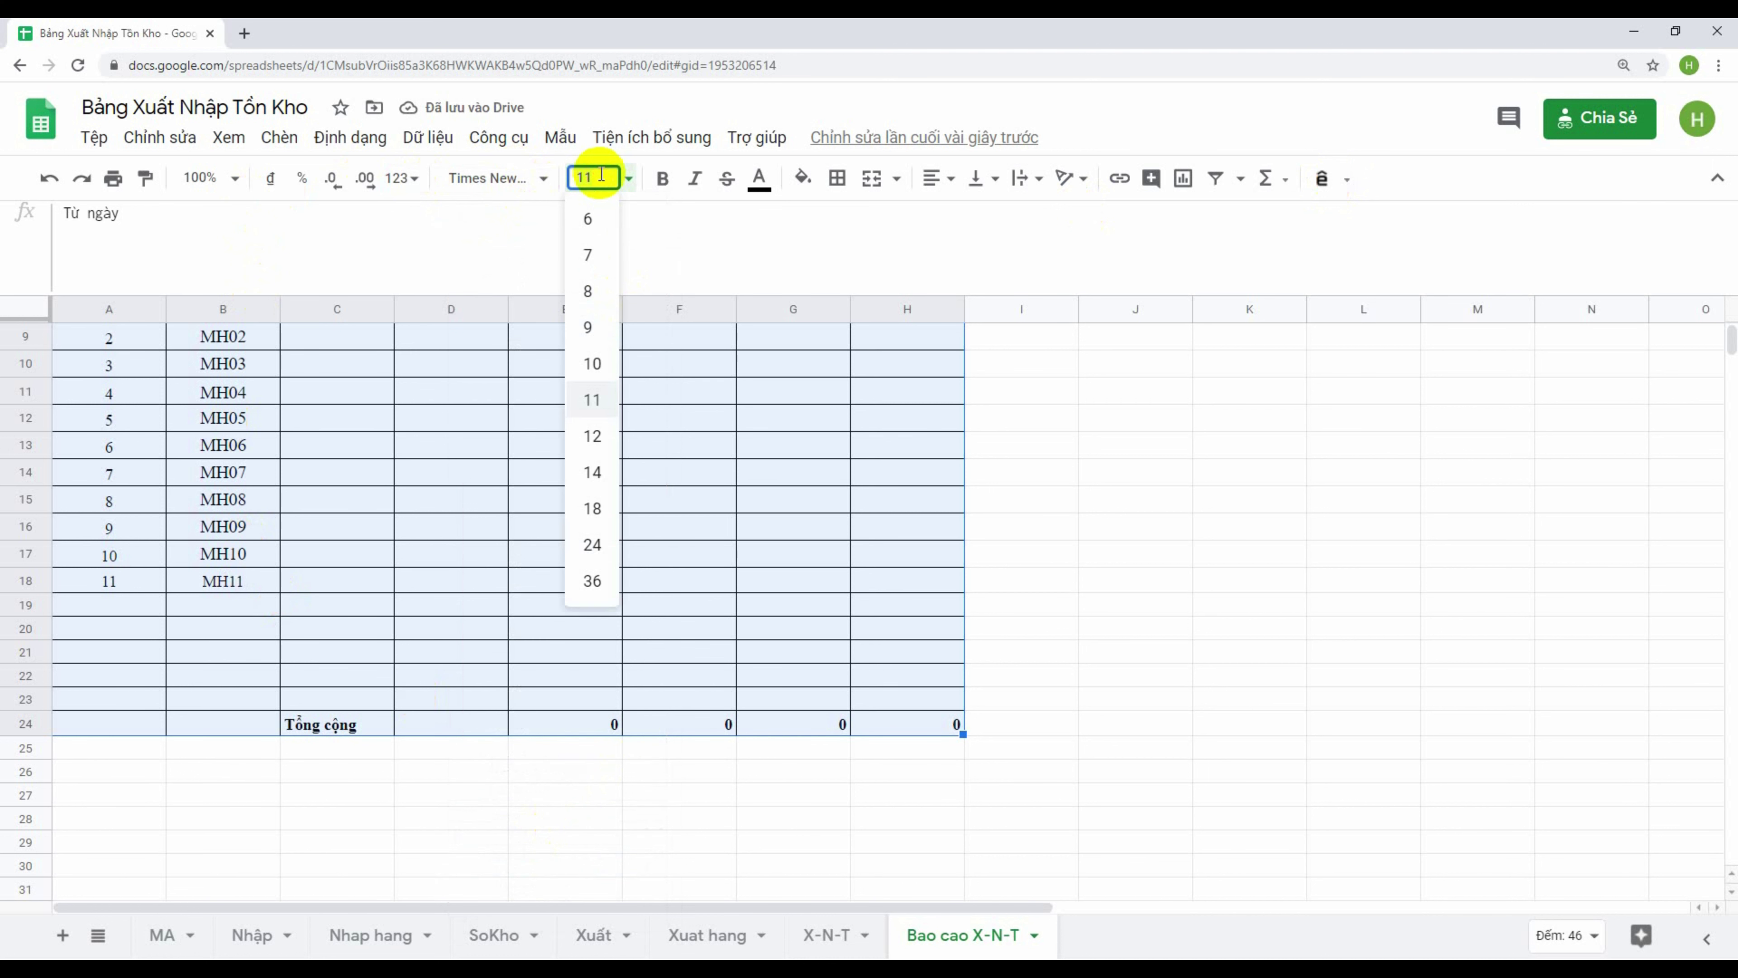
pyautogui.write('12')
pyautogui.press('Return')
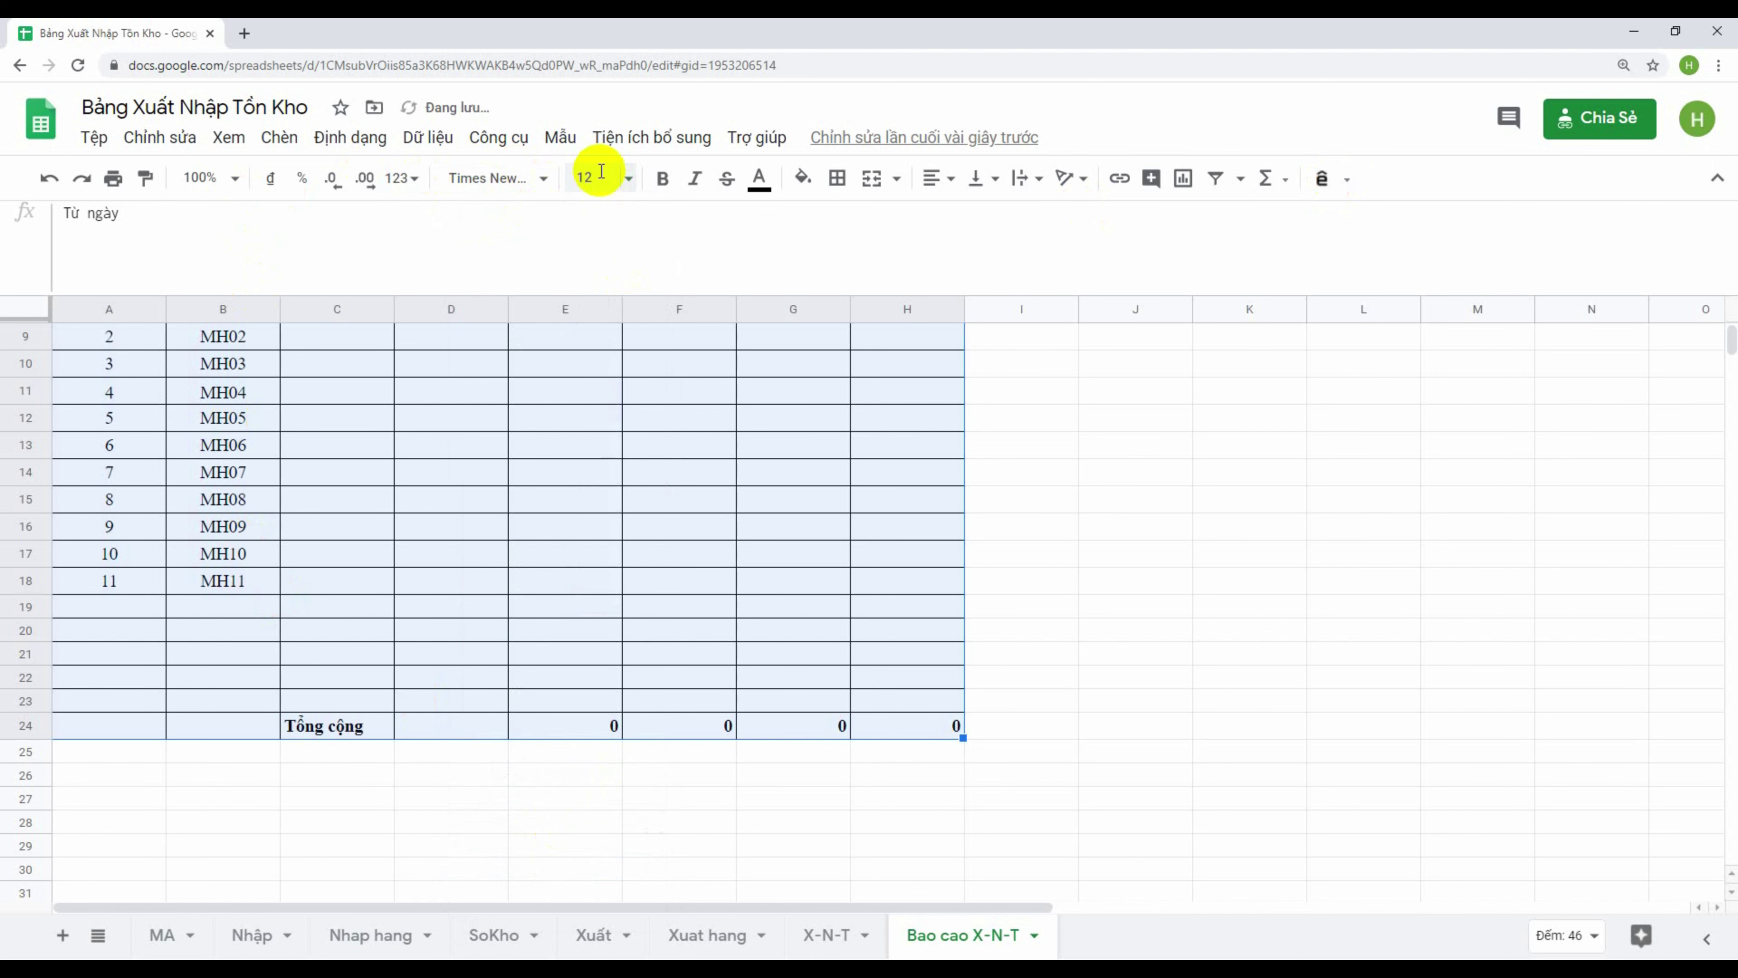
pyautogui.click(1101, 699)
pyautogui.scroll(3, 507, 644)
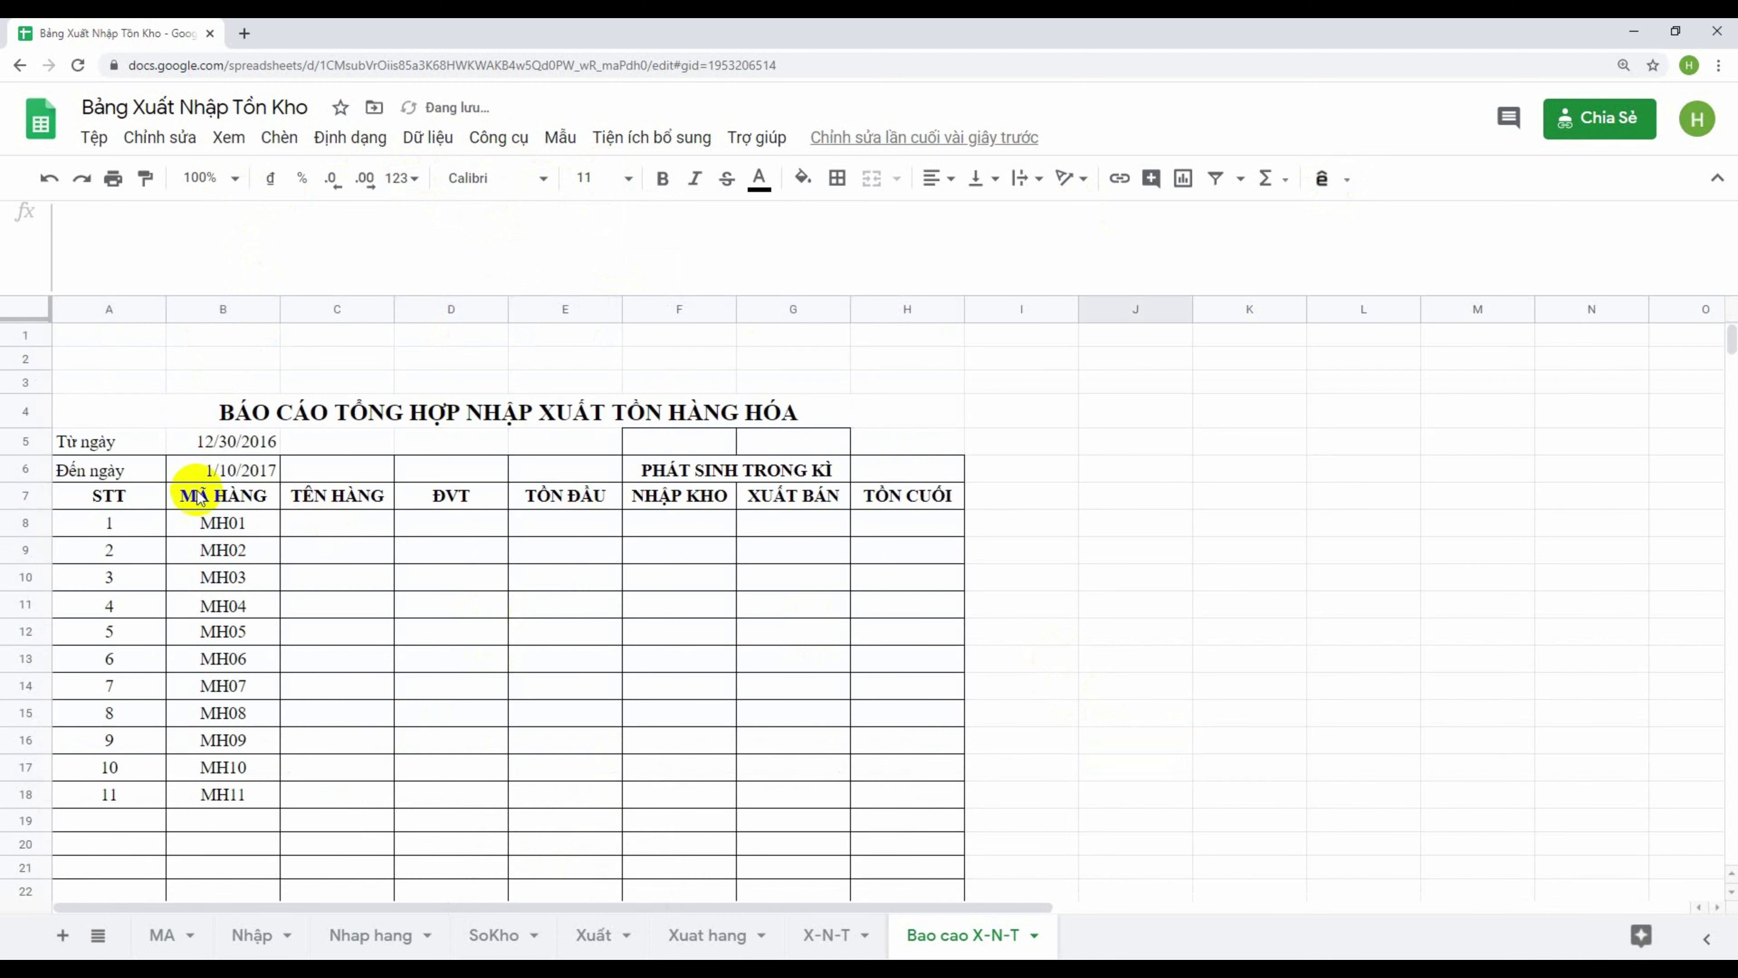
# Review the formulas behind the STT, MÃ HÀNG and TÊN HÀNG headers
pyautogui.click(110, 495)
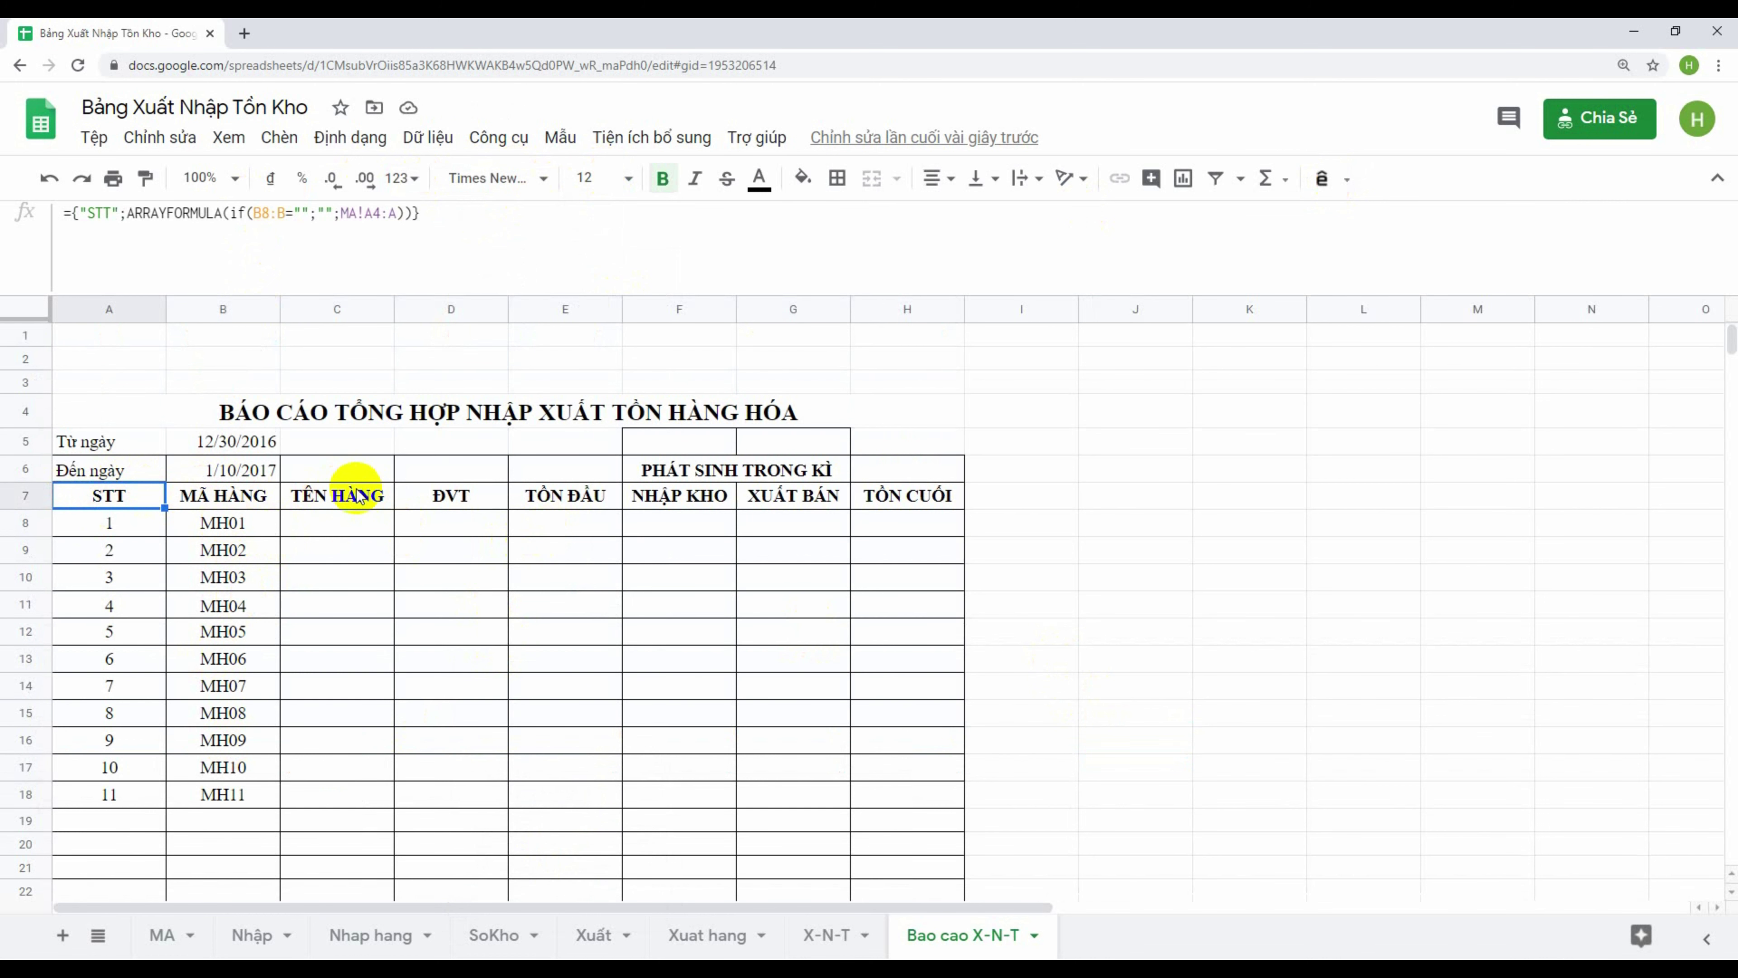
pyautogui.click(339, 493)
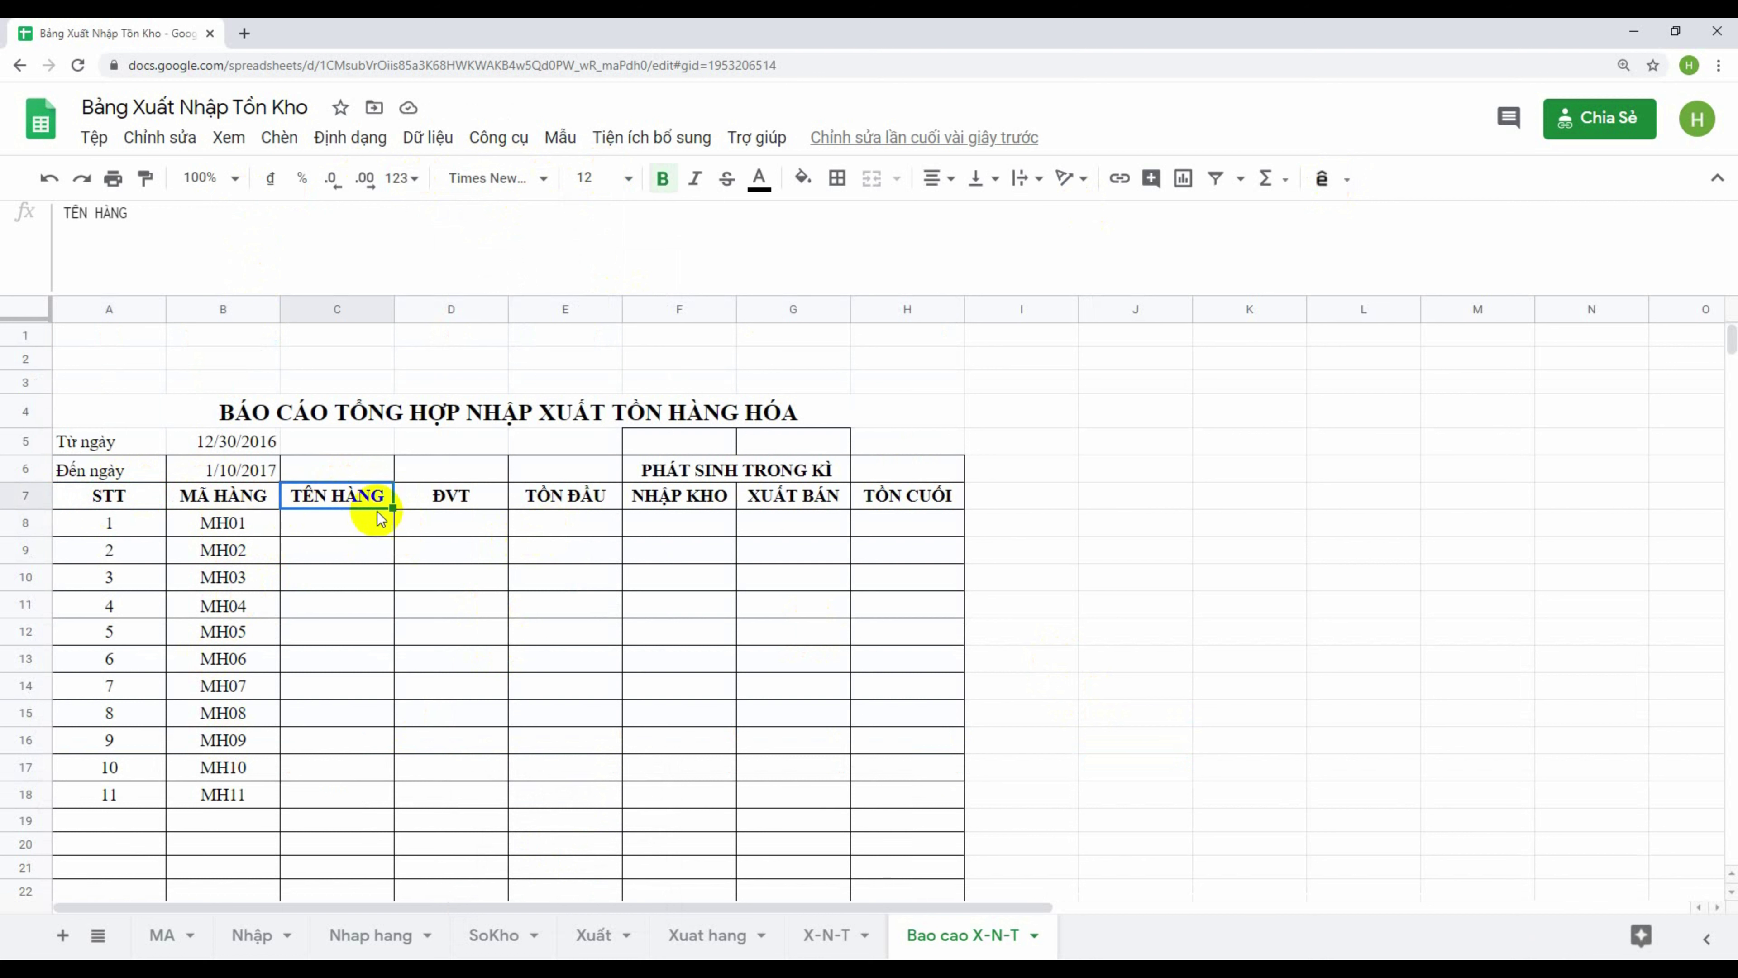
pyautogui.click(229, 500)
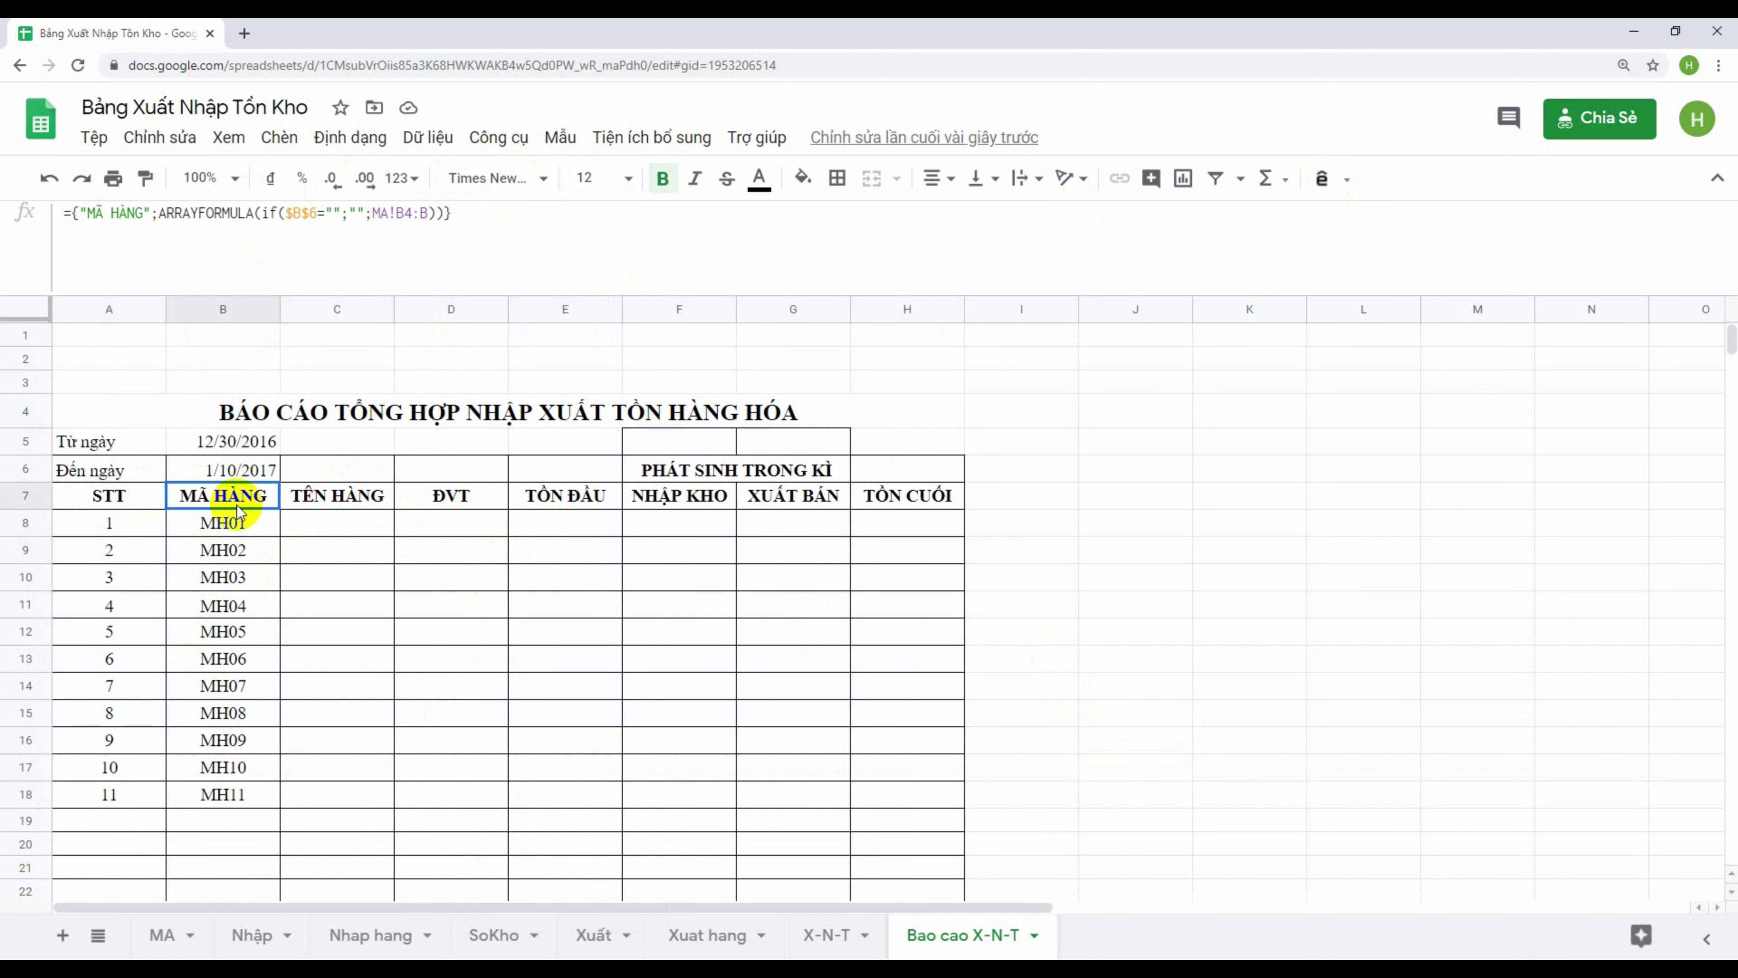
# Enter =VLOOKUP(B8;MA!B3:C13;2;0) in C8 so it shows Vật liệu A
pyautogui.click(337, 526)
pyautogui.write('=V')
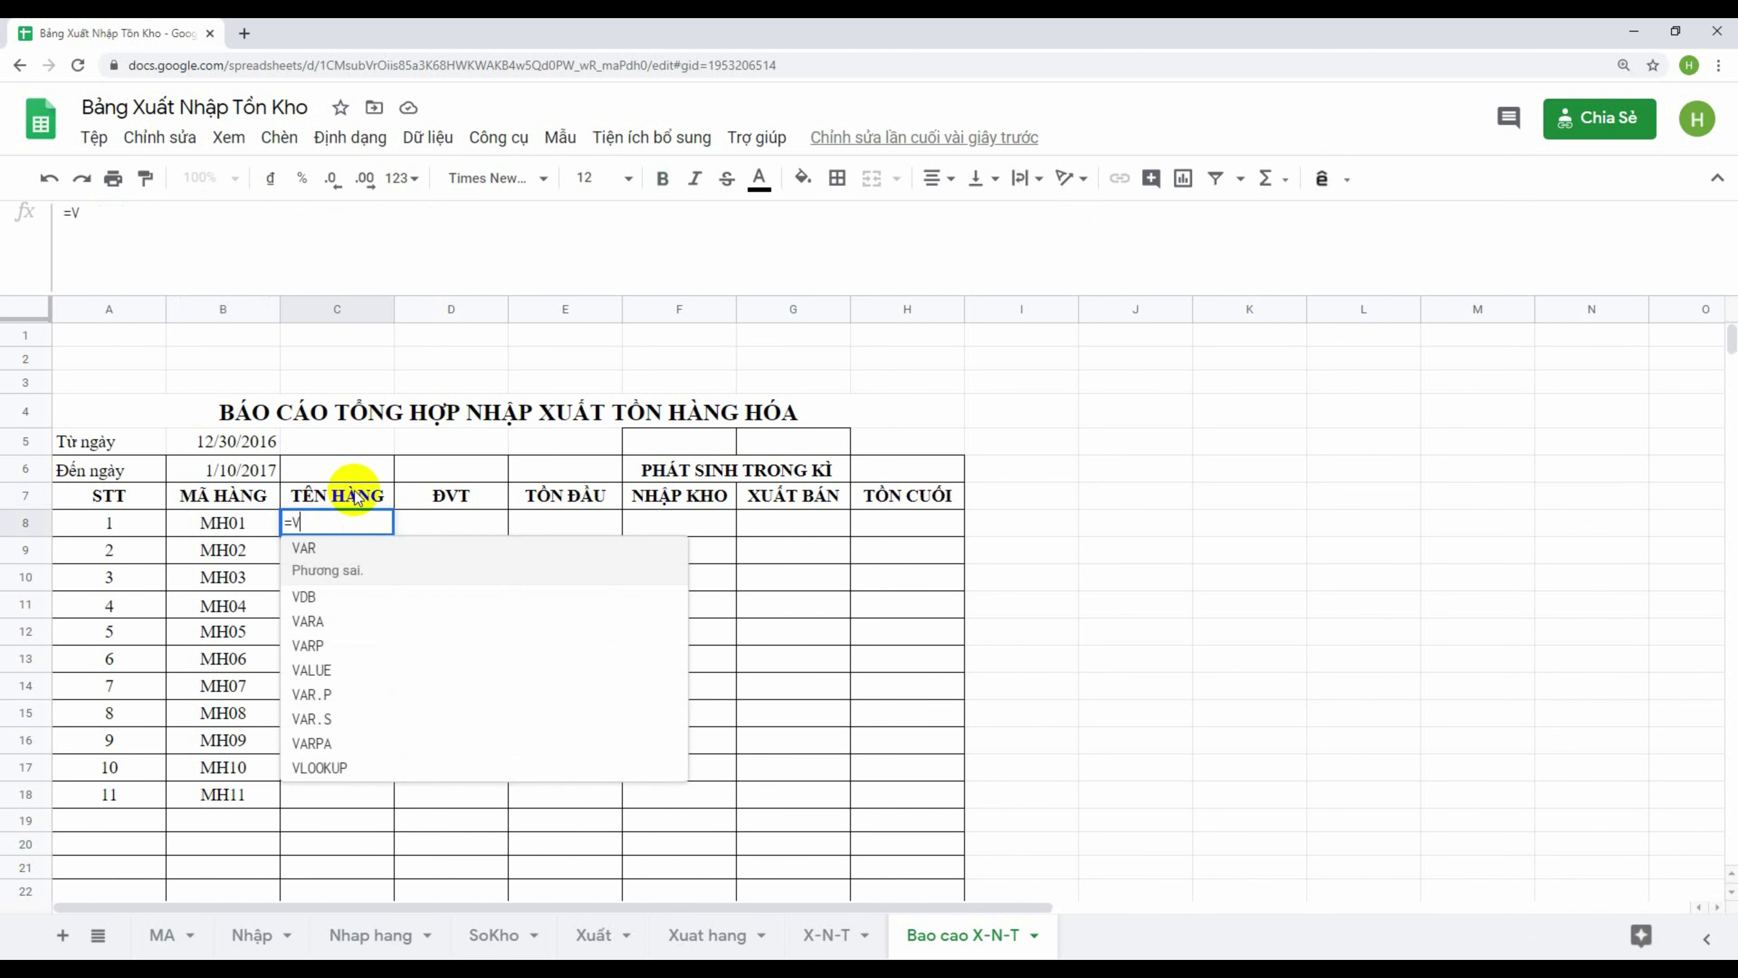
pyautogui.write('L')
pyautogui.click(340, 550)
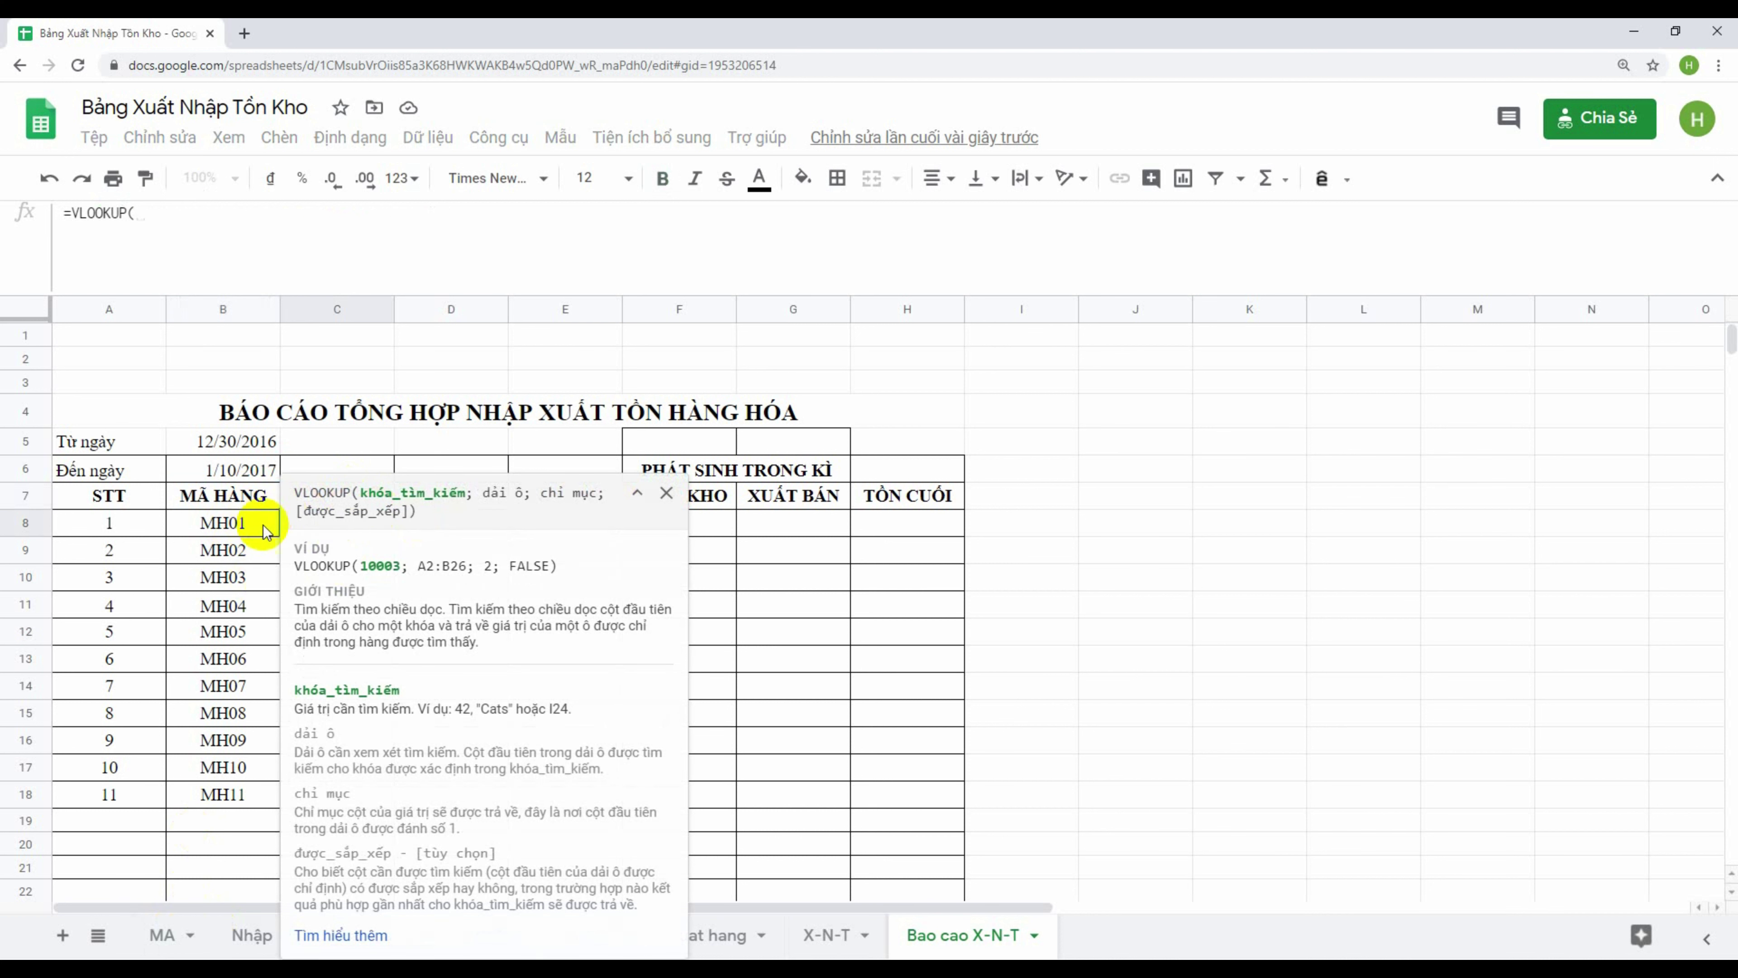
pyautogui.click(238, 527)
pyautogui.write(';')
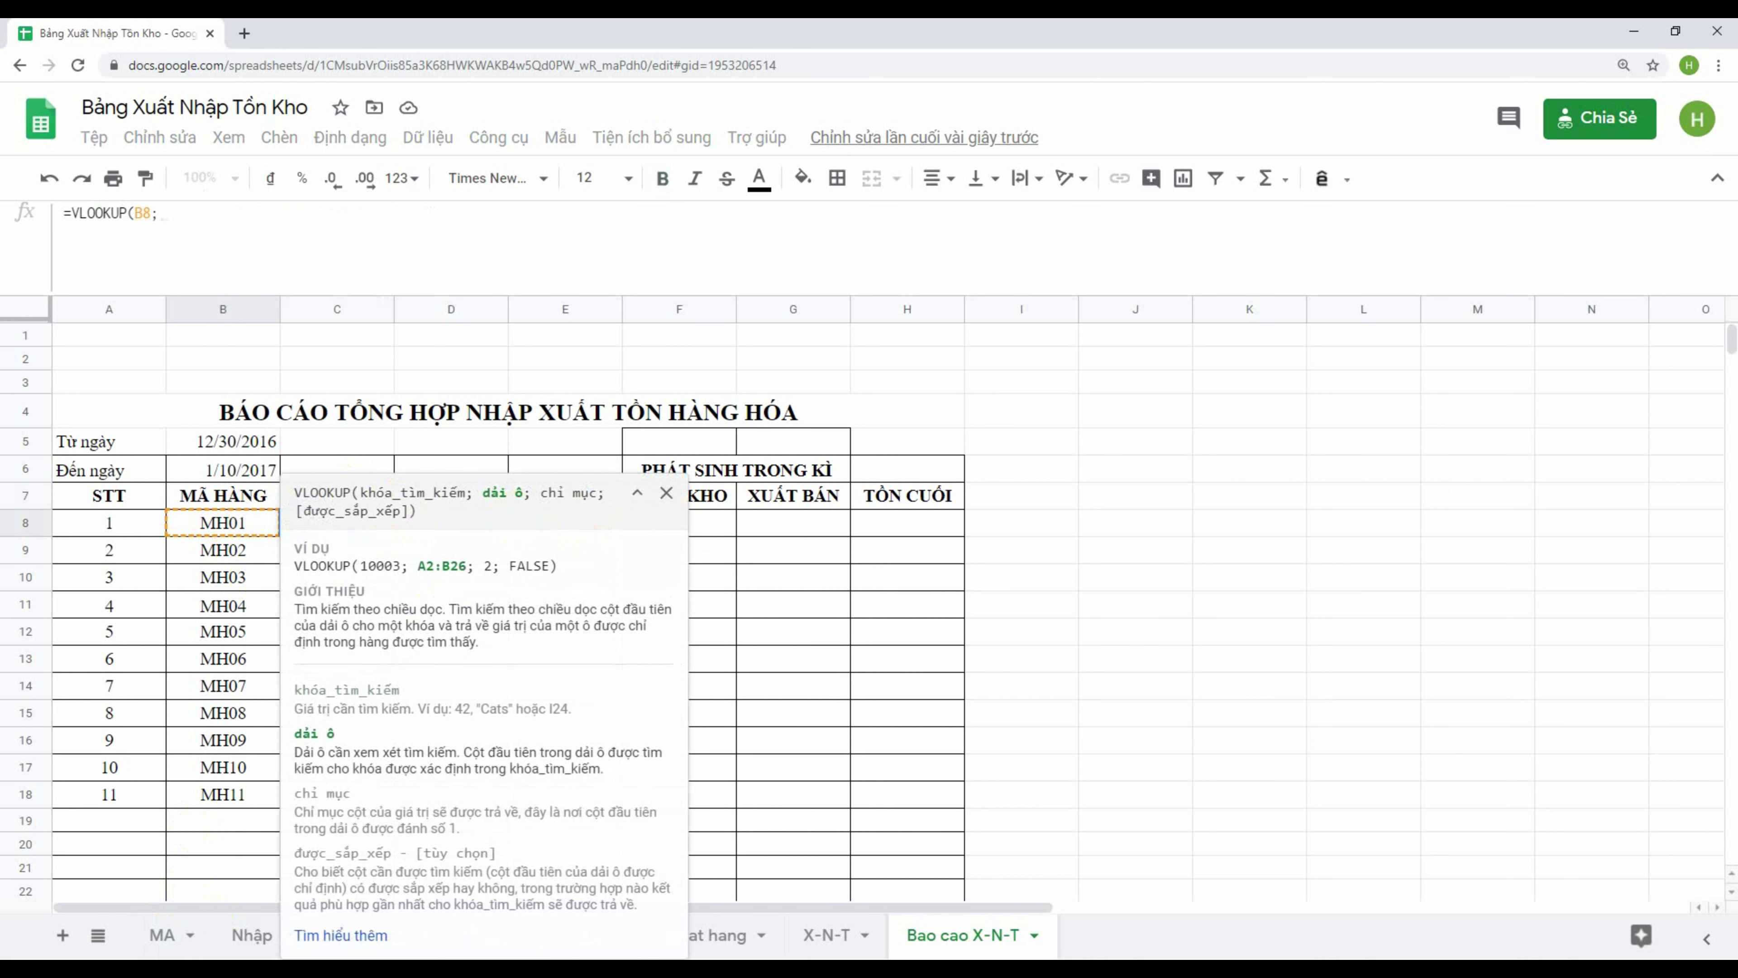
pyautogui.click(157, 935)
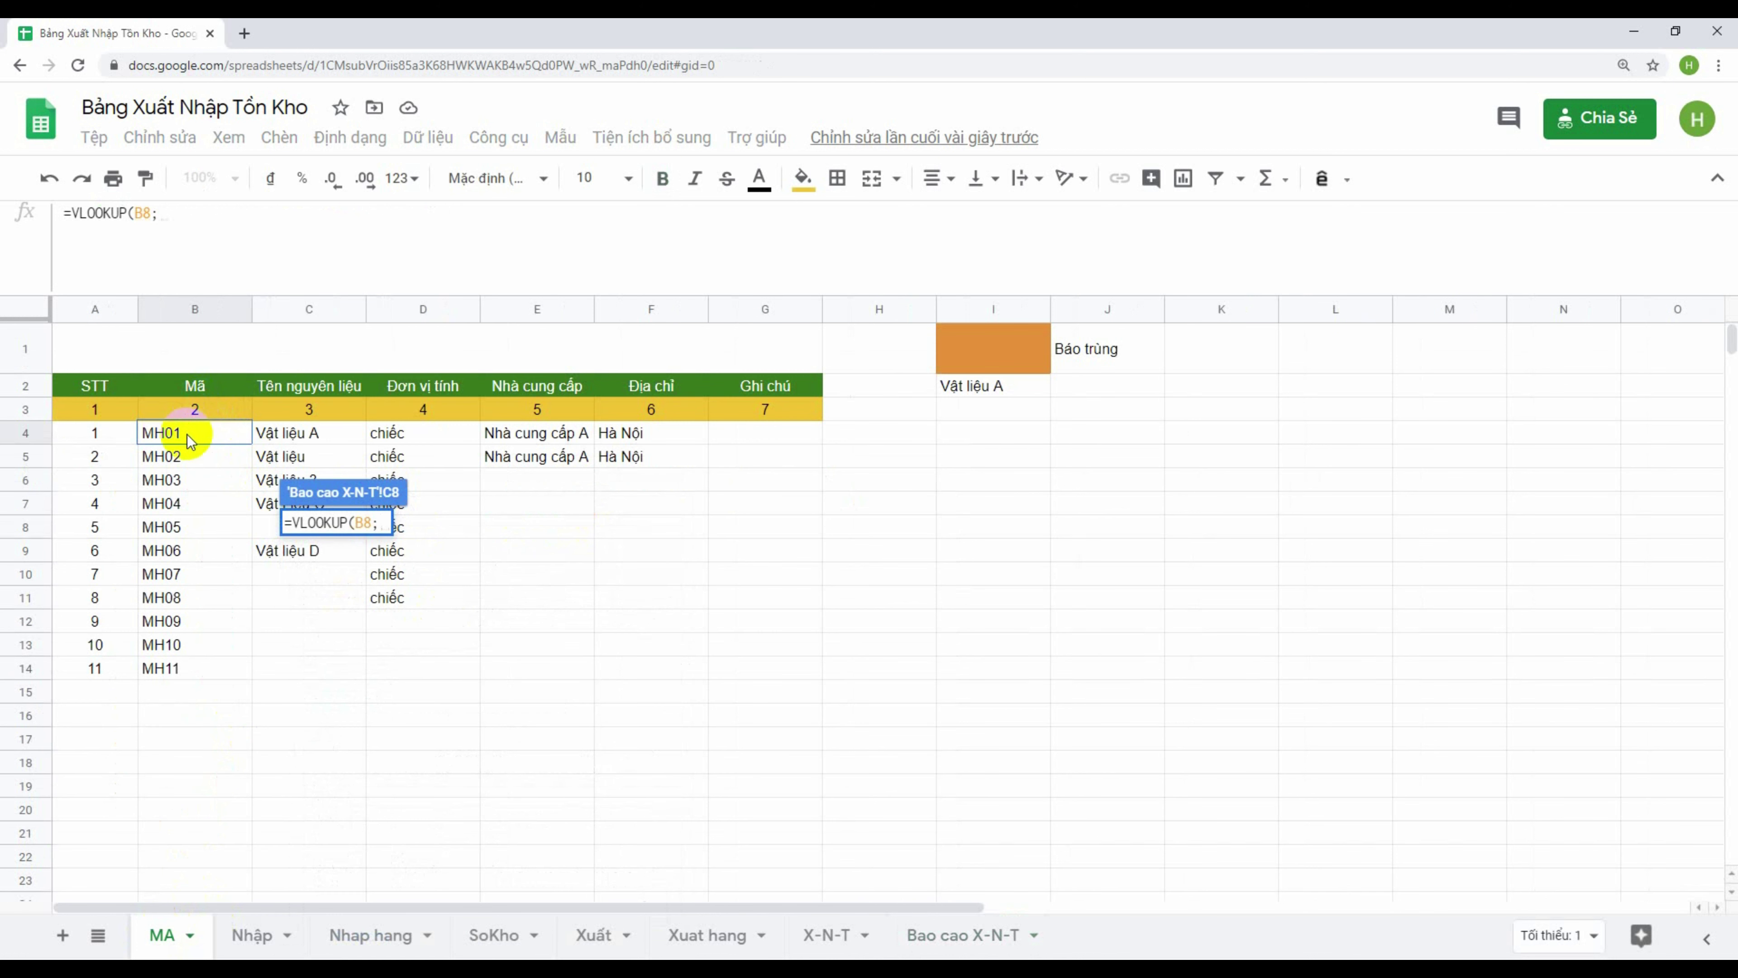
pyautogui.moveTo(190, 411); pyautogui.dragTo(307, 647)
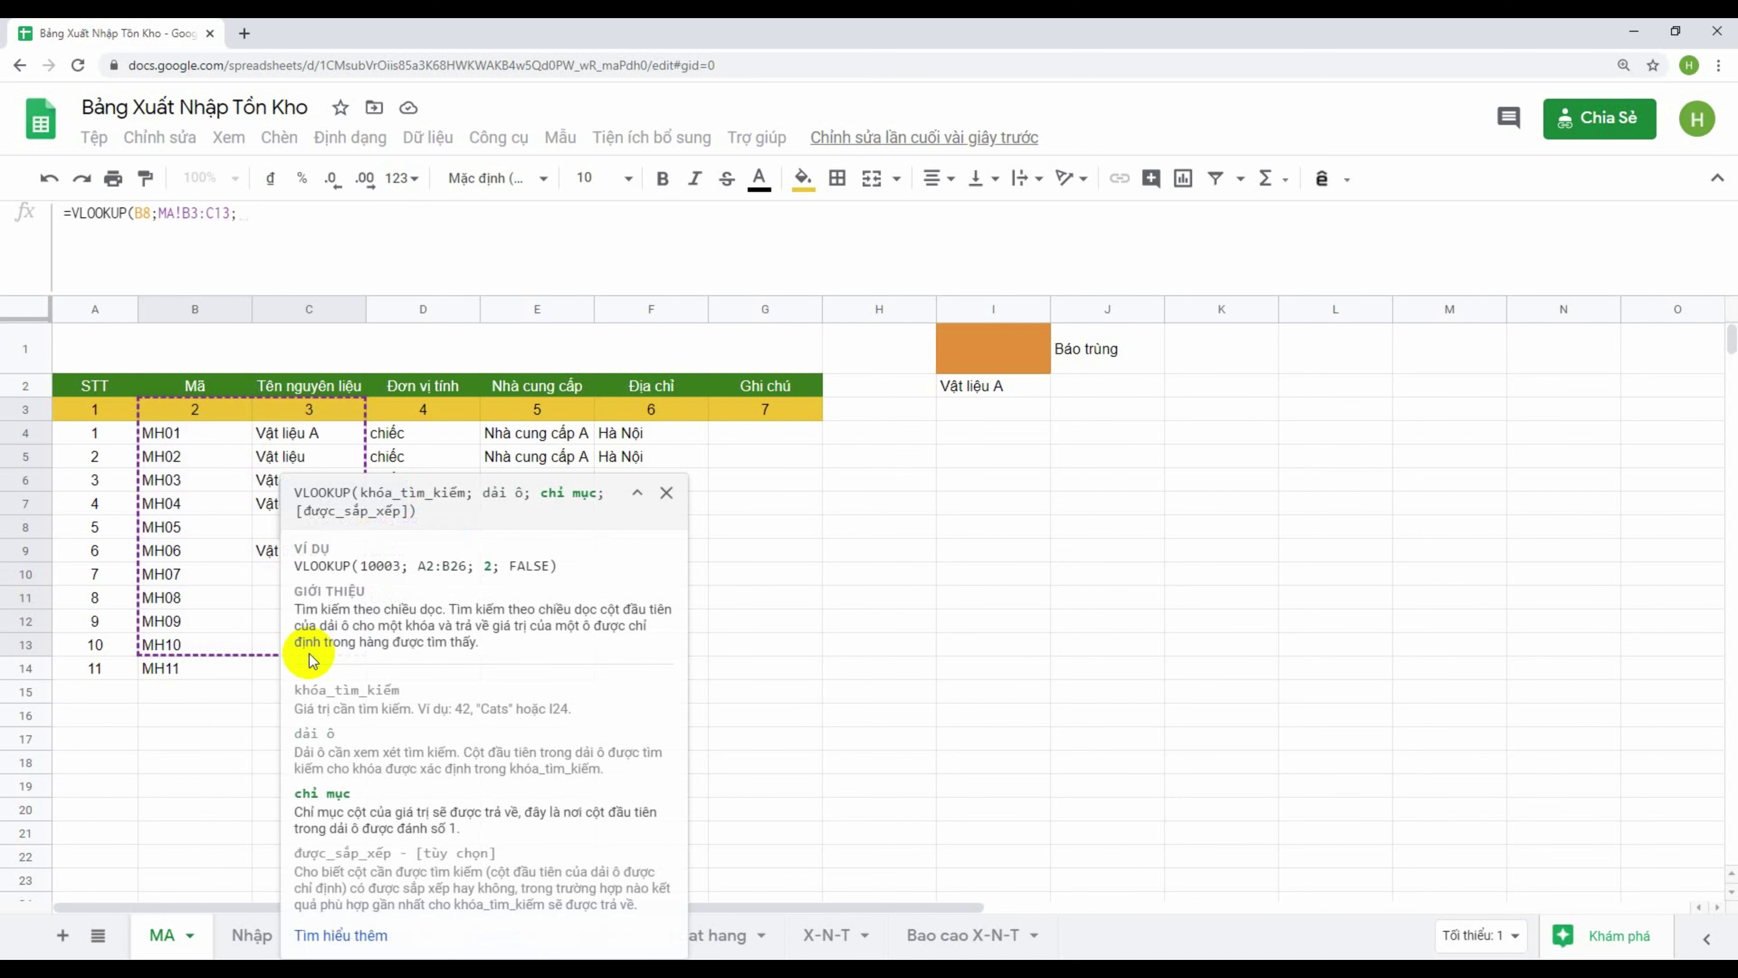
pyautogui.write('2')
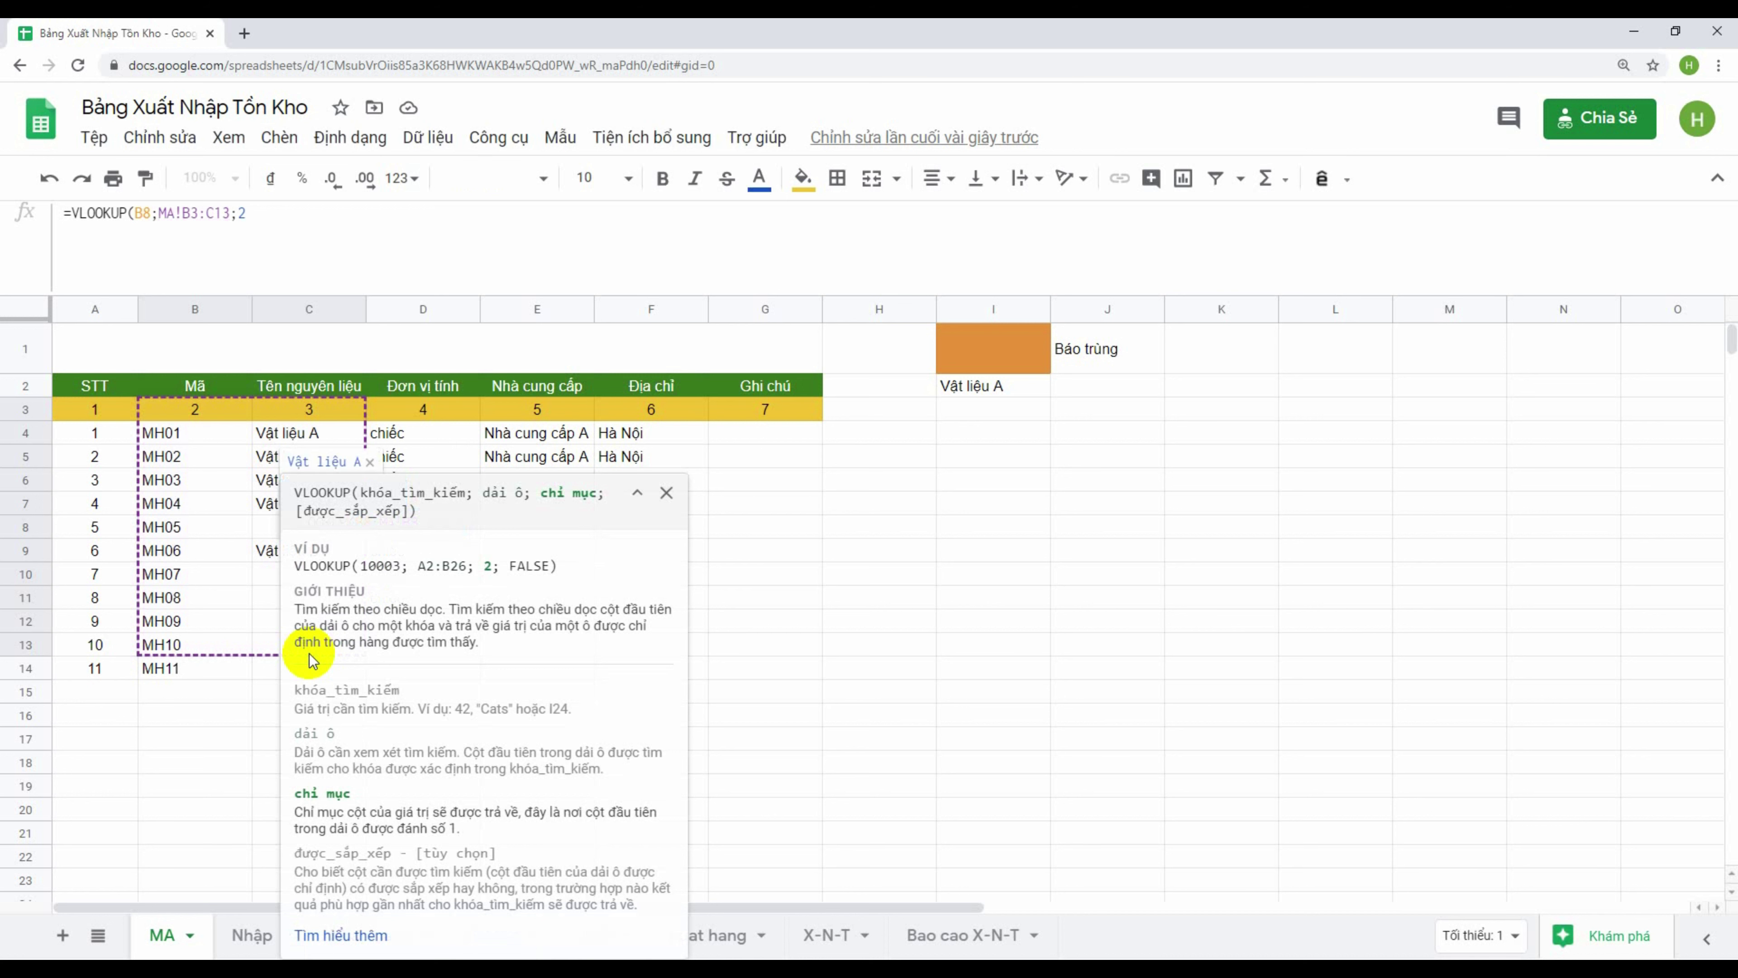
pyautogui.write(';0')
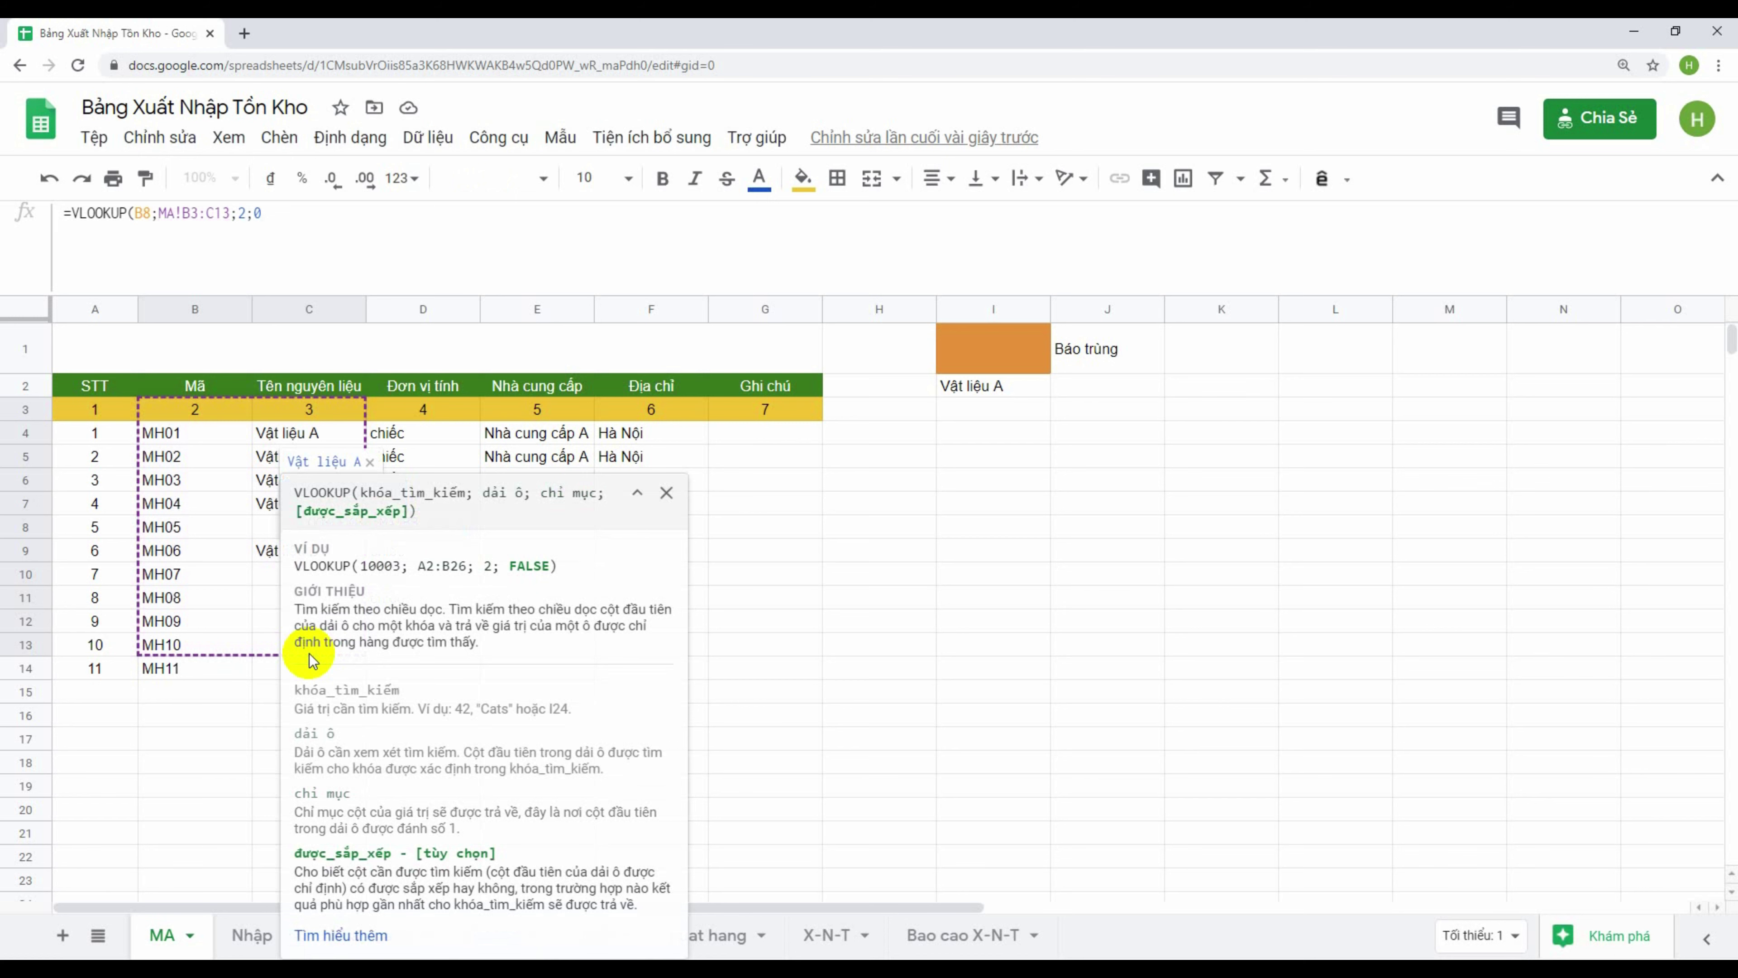
pyautogui.write(')')
pyautogui.press('Return')
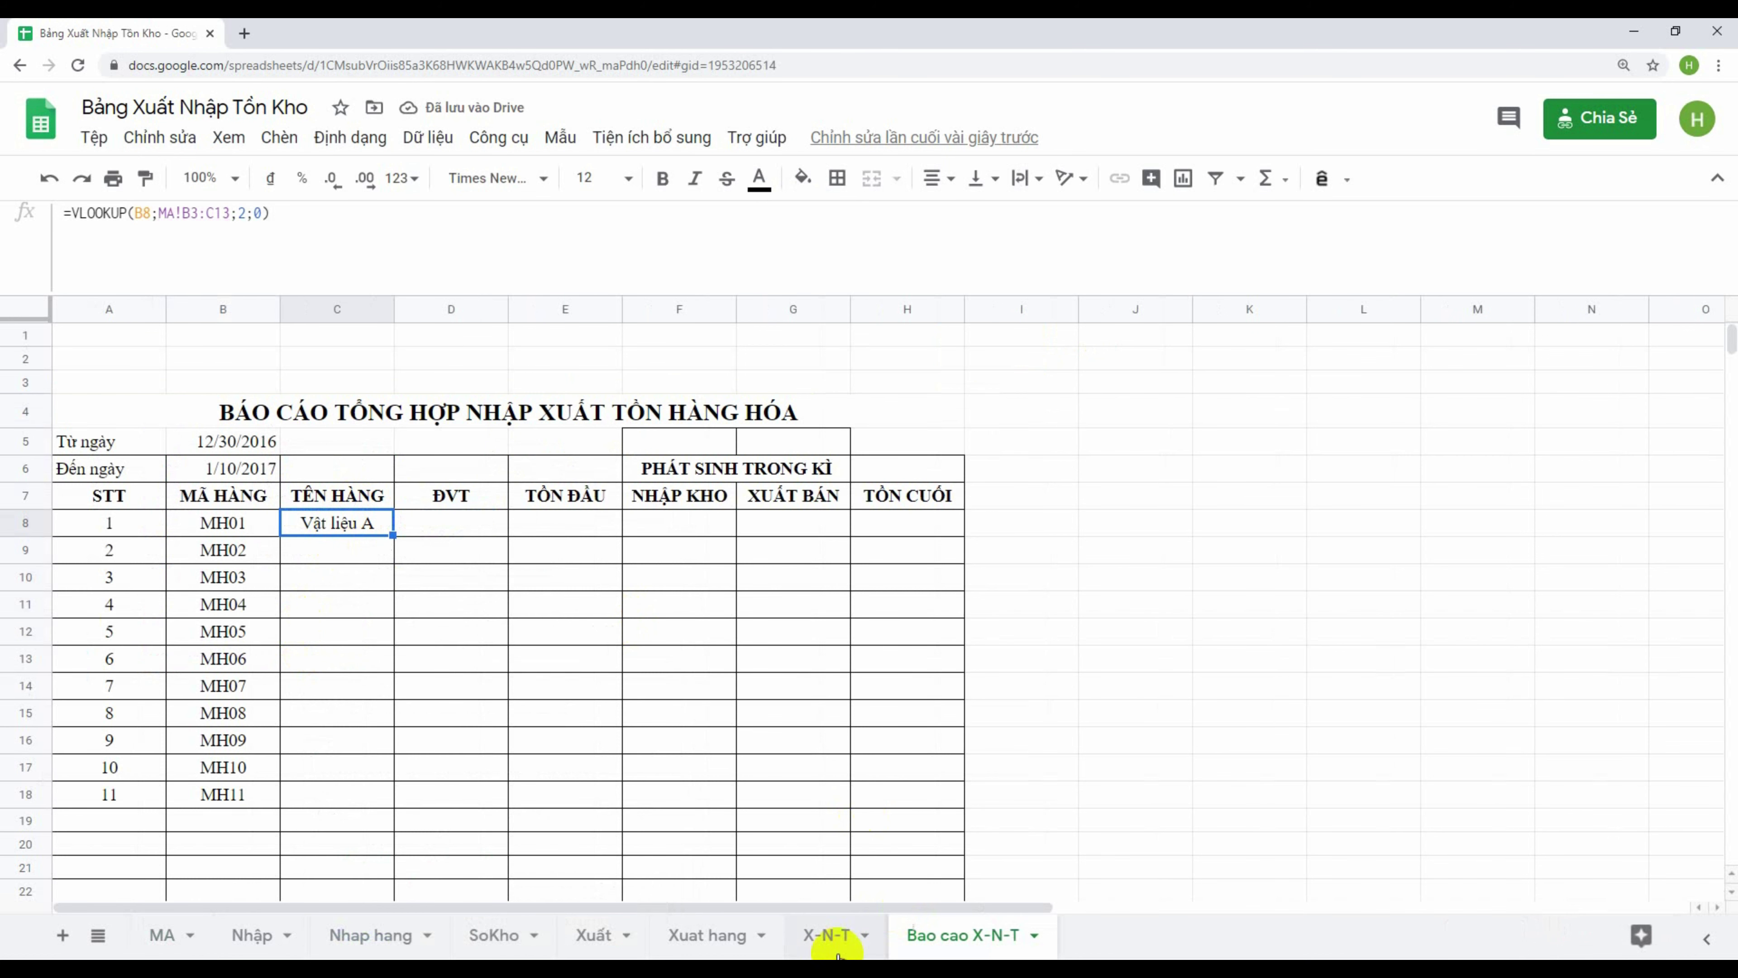
pyautogui.click(832, 935)
pyautogui.click(377, 428)
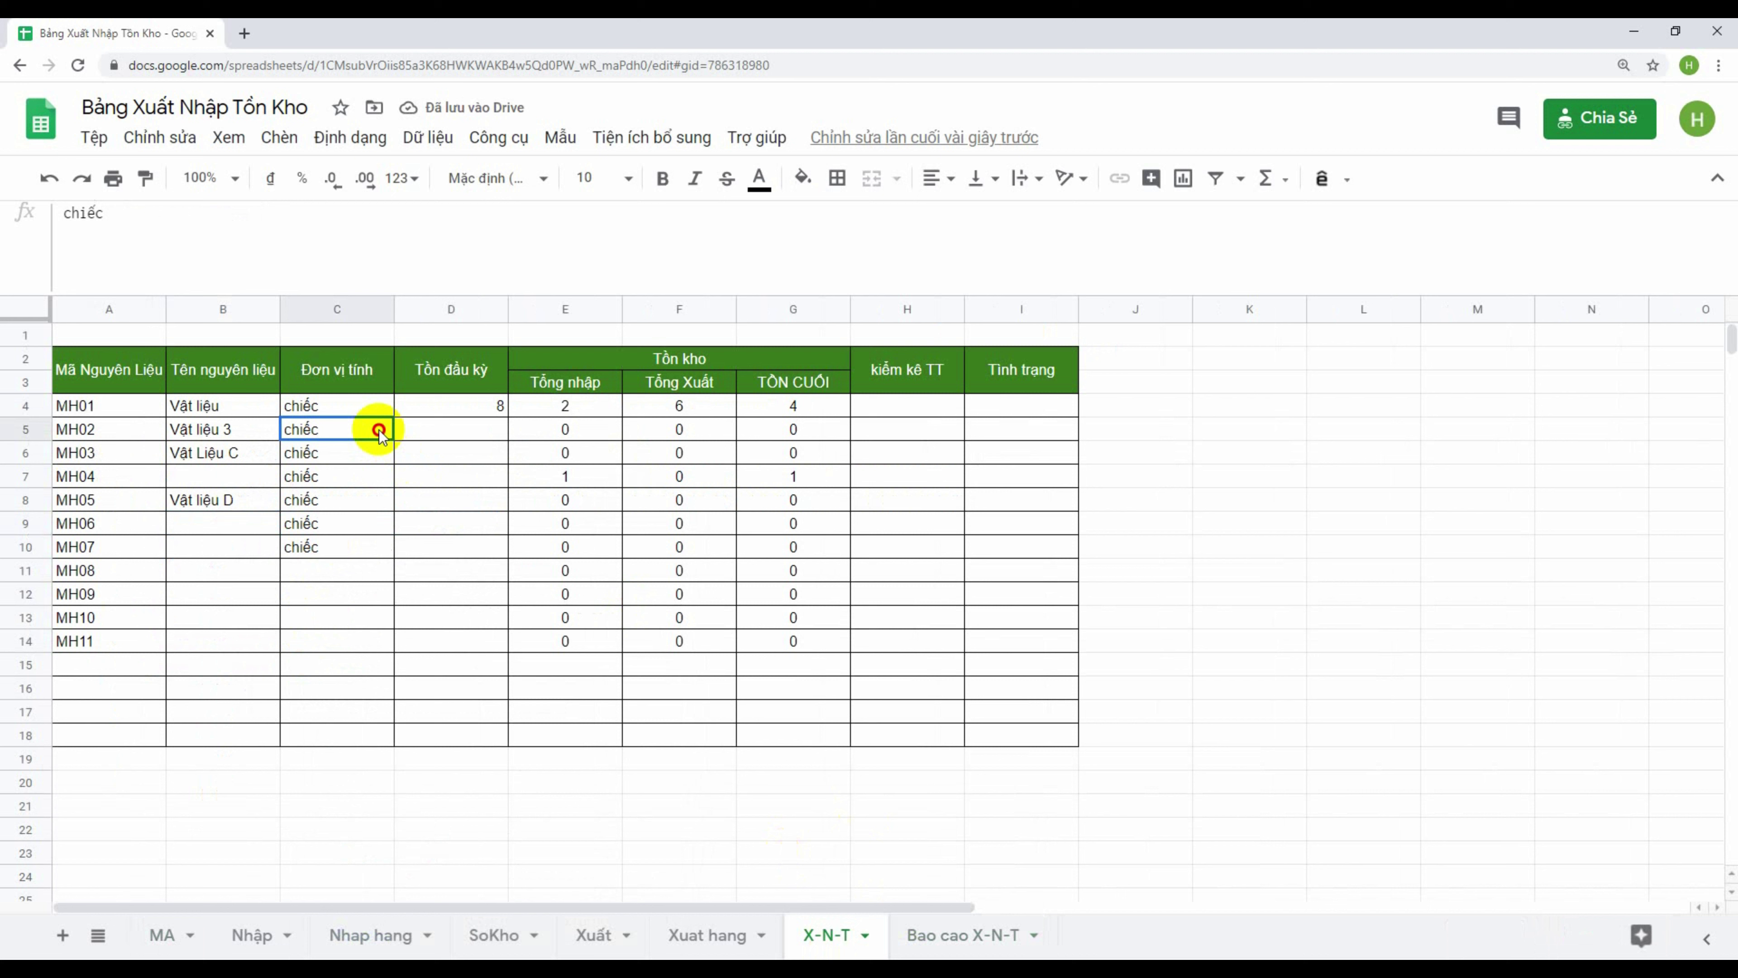
pyautogui.click(219, 405)
pyautogui.click(229, 366)
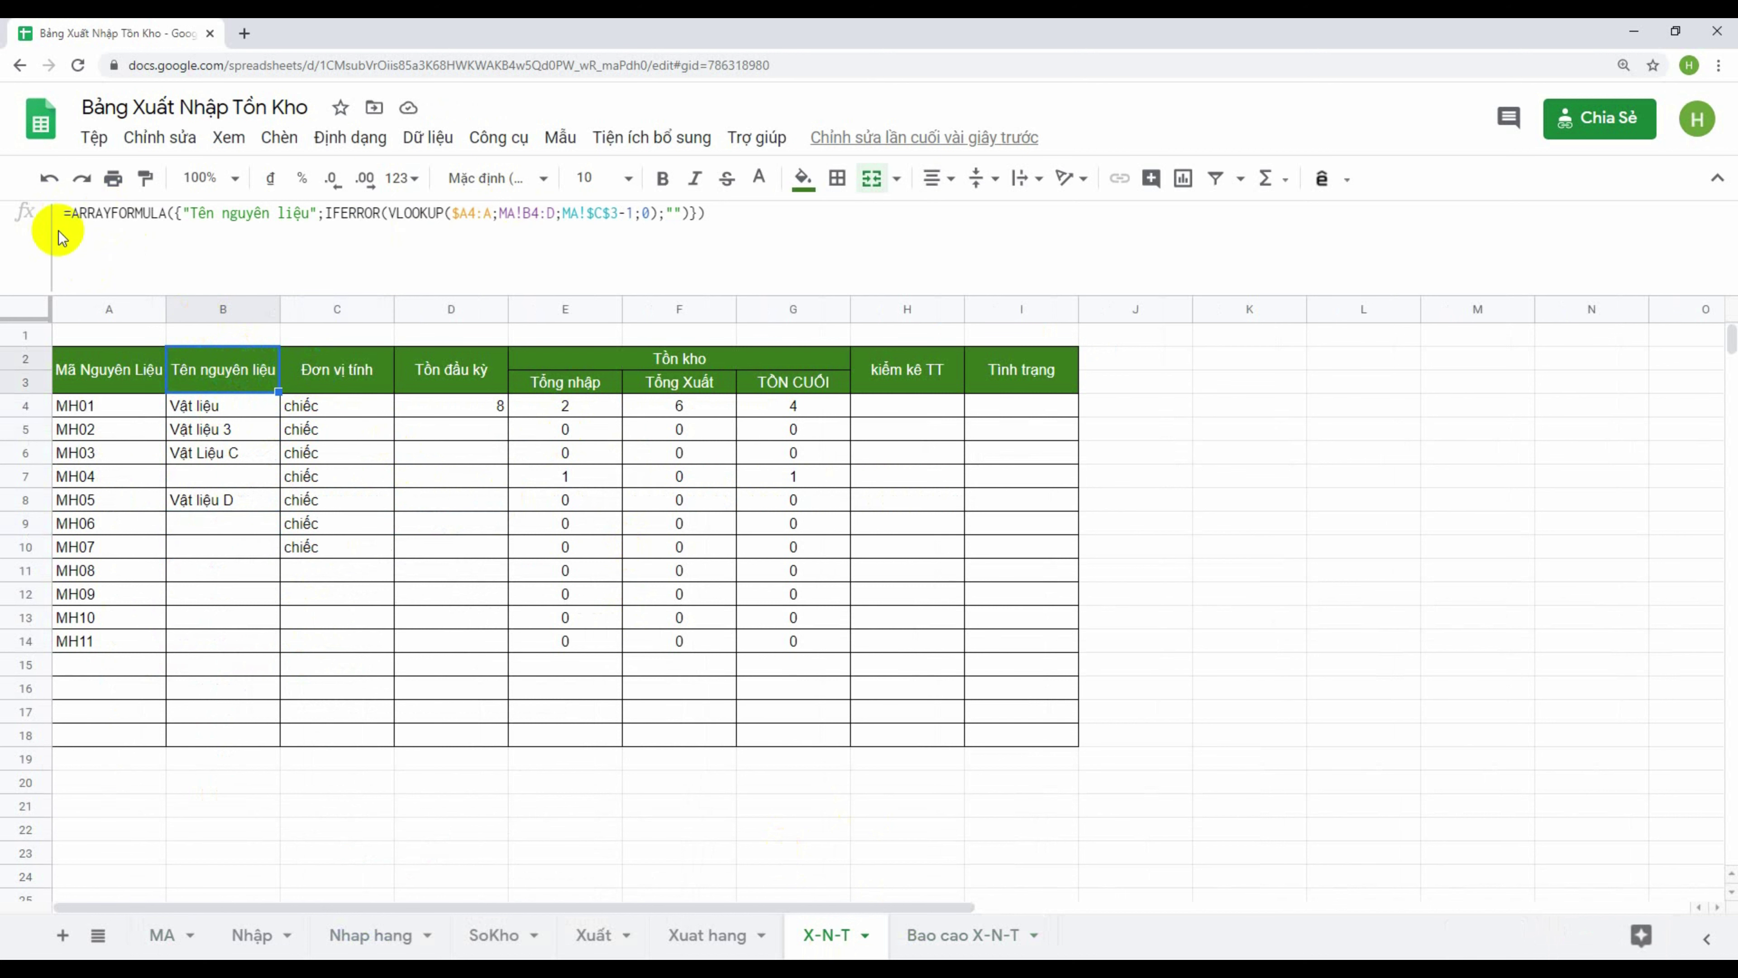
pyautogui.moveTo(71, 211); pyautogui.dragTo(737, 206)
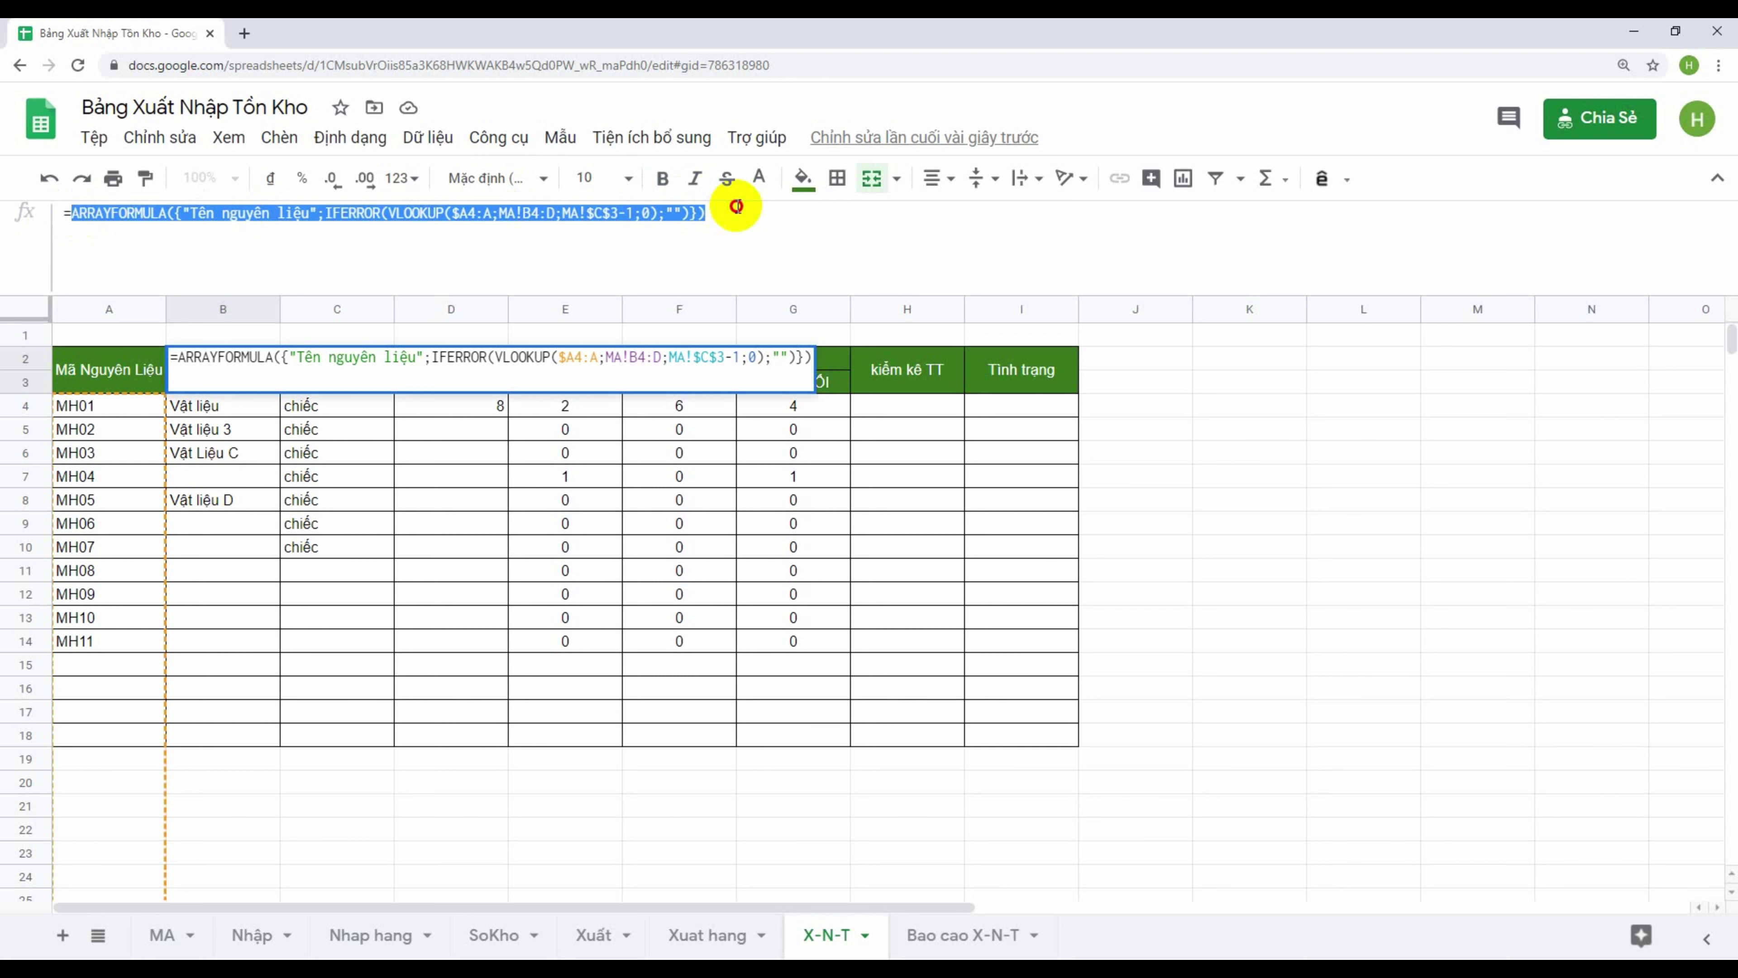
pyautogui.press('Escape')
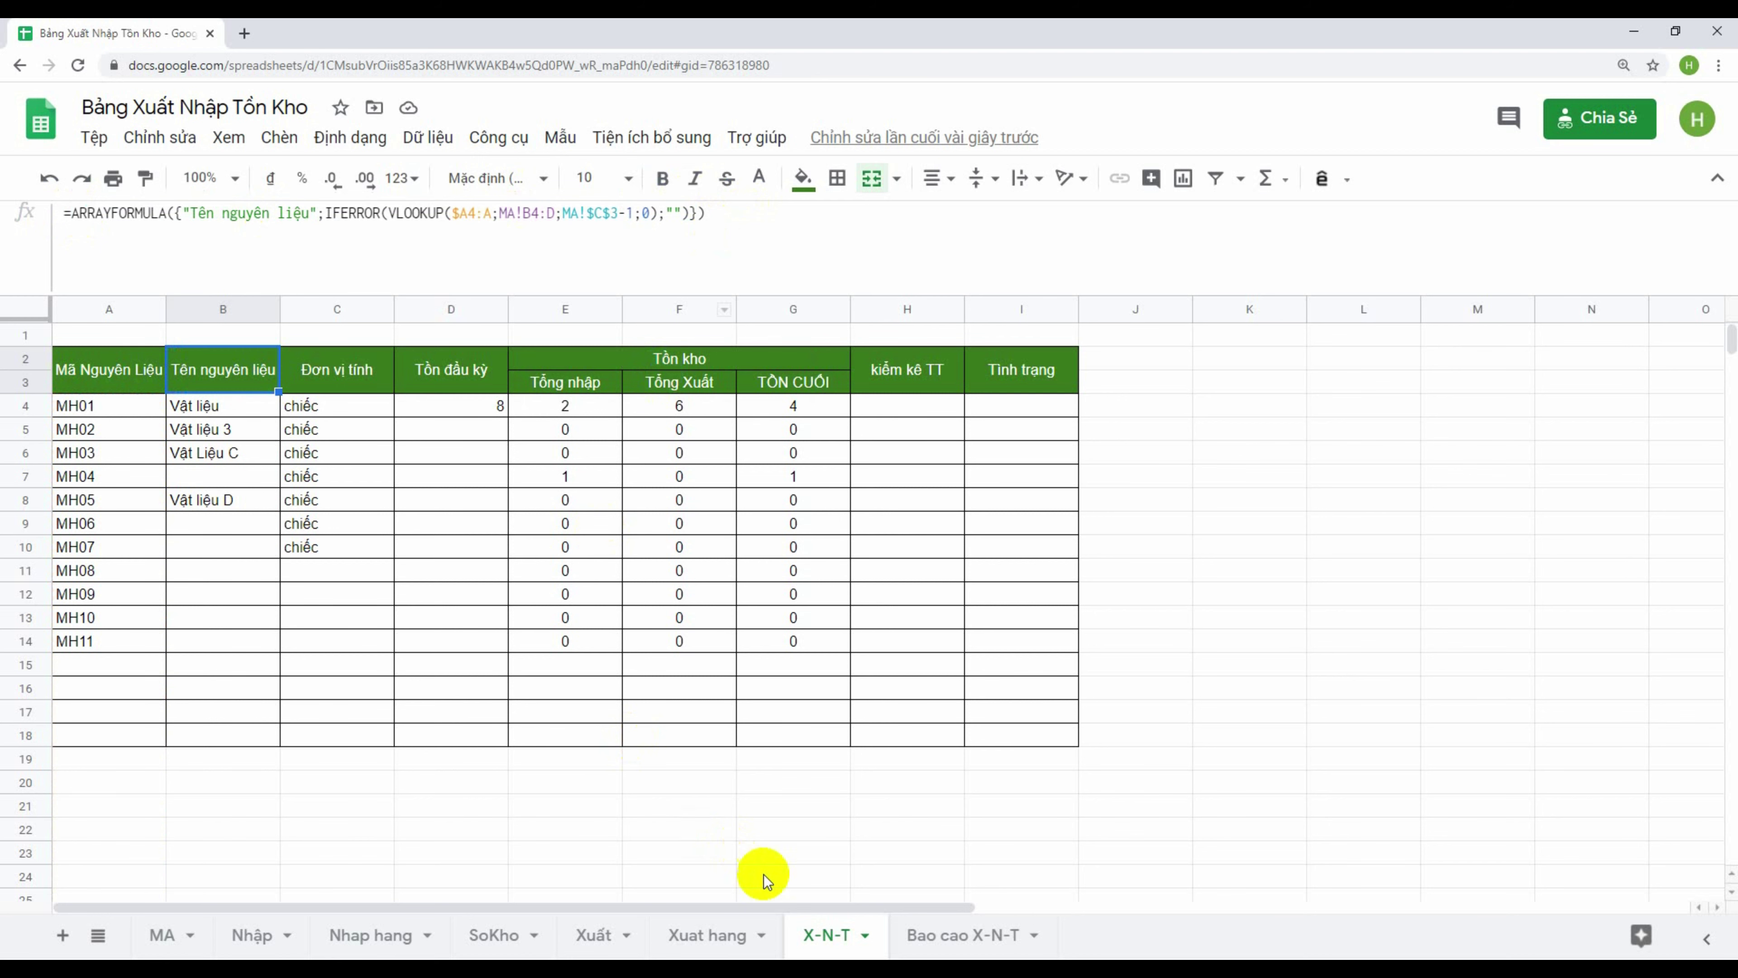
pyautogui.click(999, 942)
pyautogui.click(337, 495)
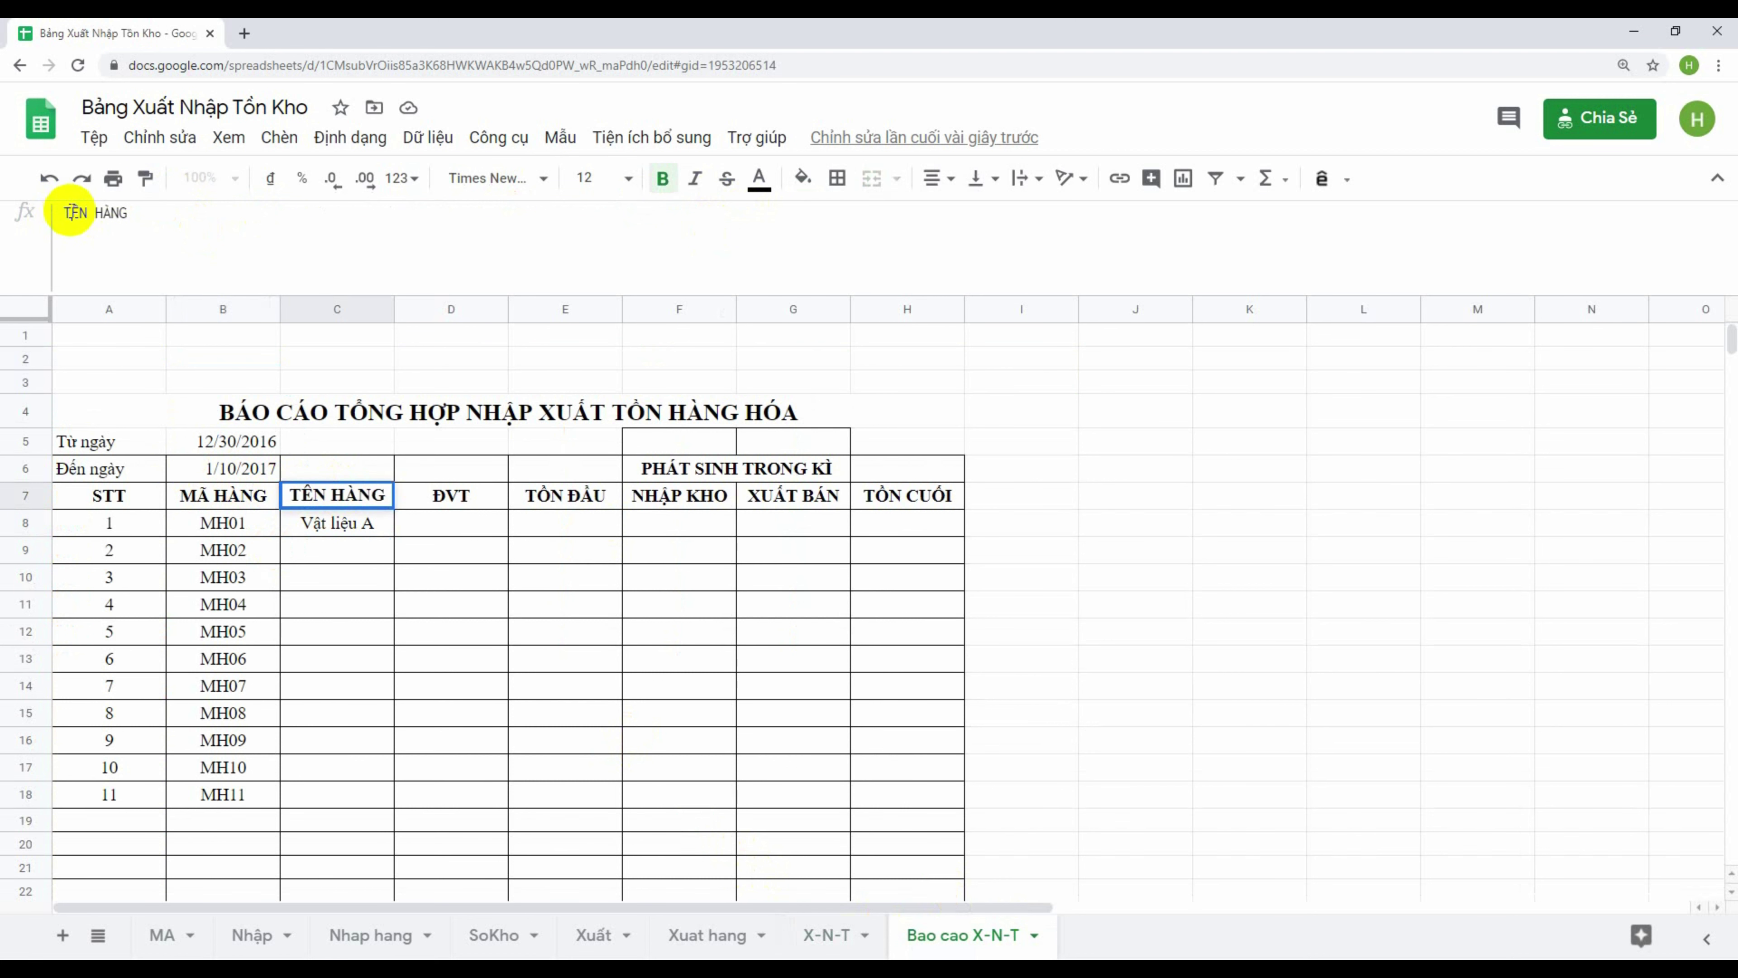
# Paste the ARRAYFORMULA lookup into C7 and prefix it with '='
pyautogui.moveTo(65, 213); pyautogui.dragTo(130, 212)
pyautogui.write('ARRAYFORMULA({"Tên nguyên liệu";IFERROR(VLOOKUP($A4:A;MA!B4:D;MA!$C$3-1;0);"")})')
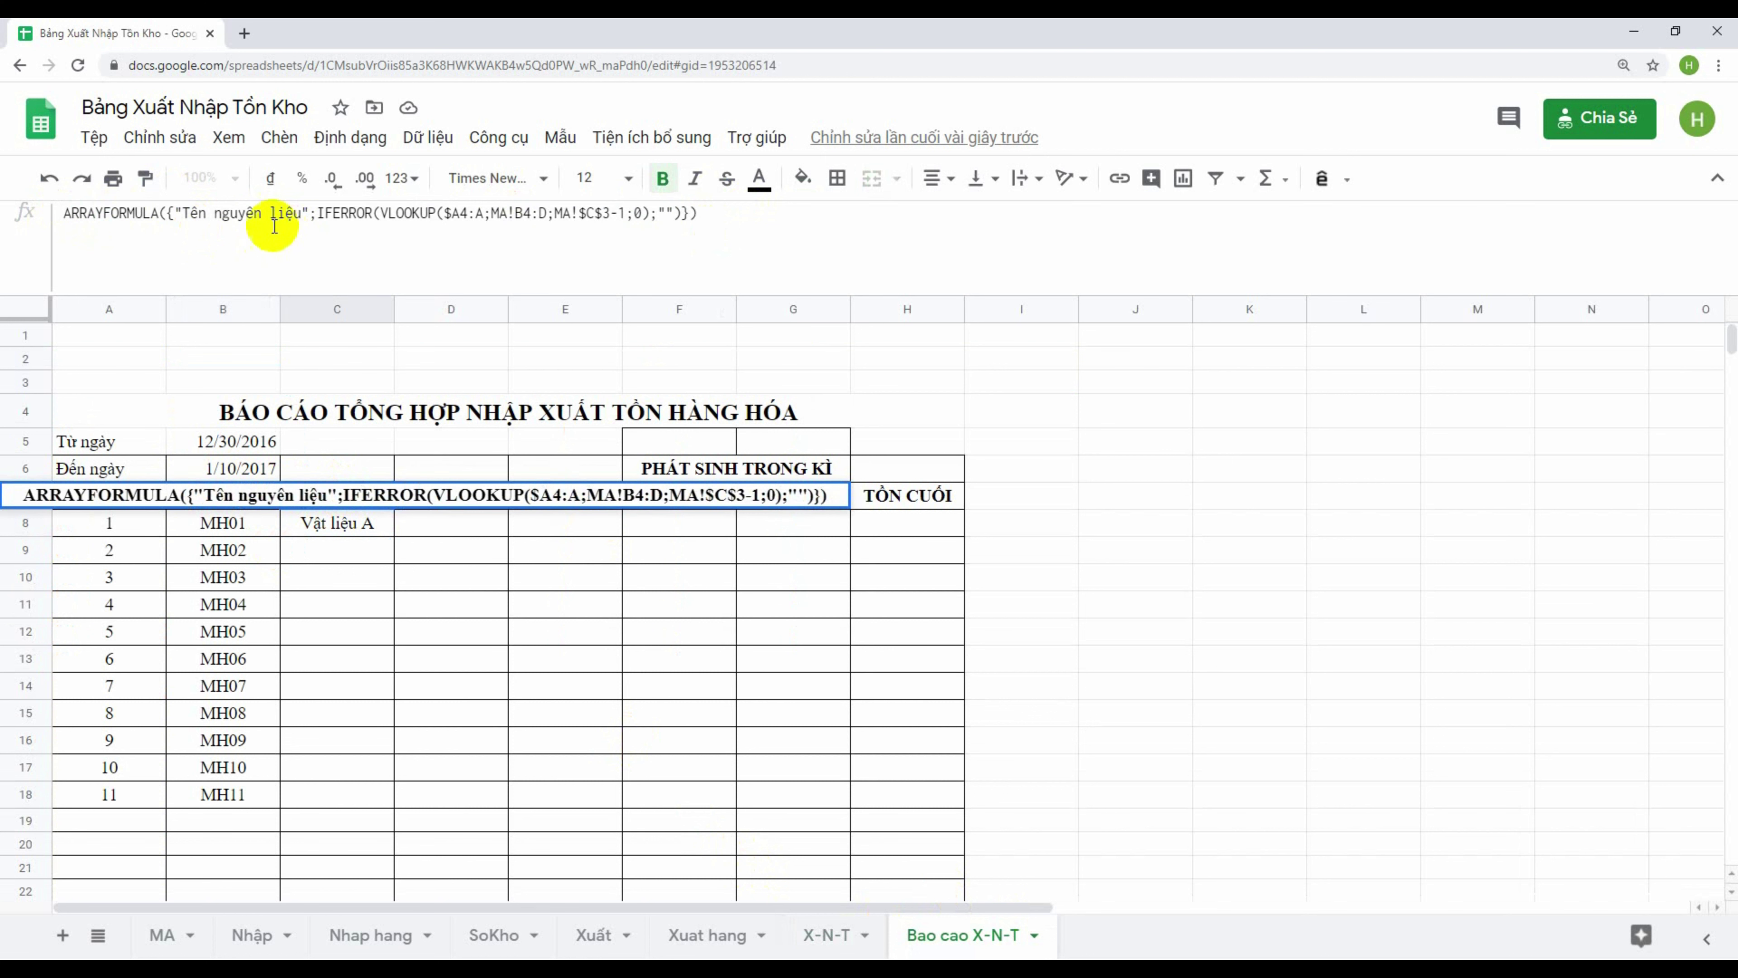
pyautogui.click(64, 213)
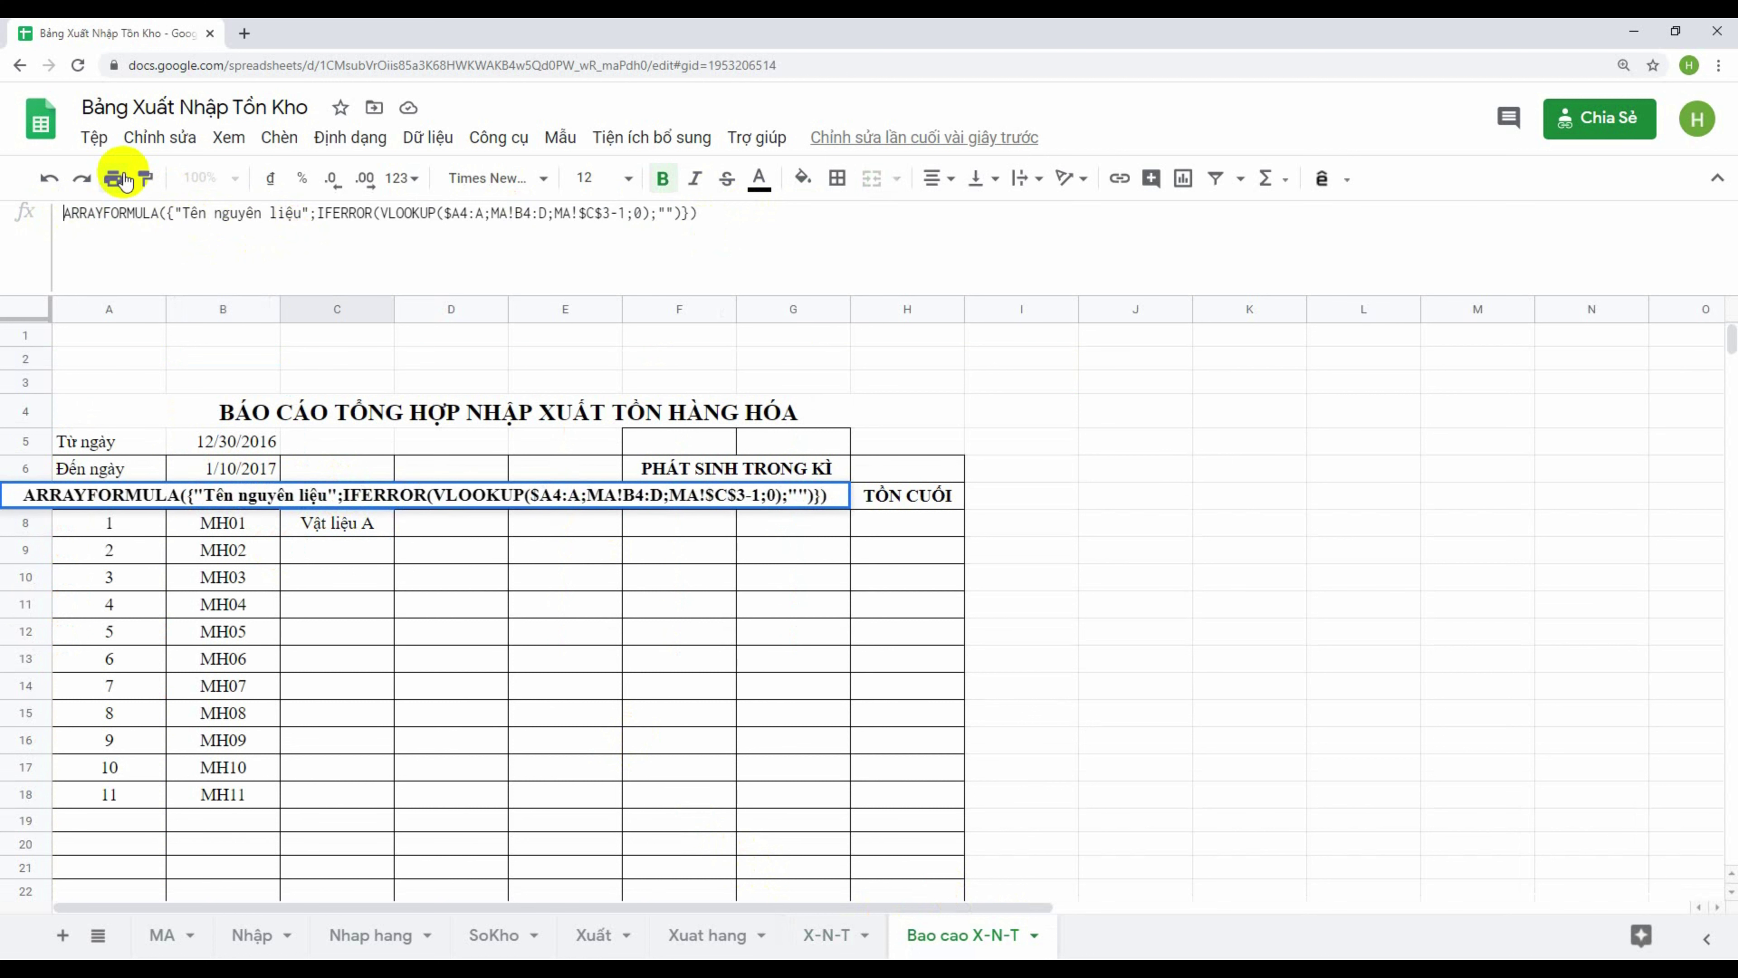
pyautogui.write('=')
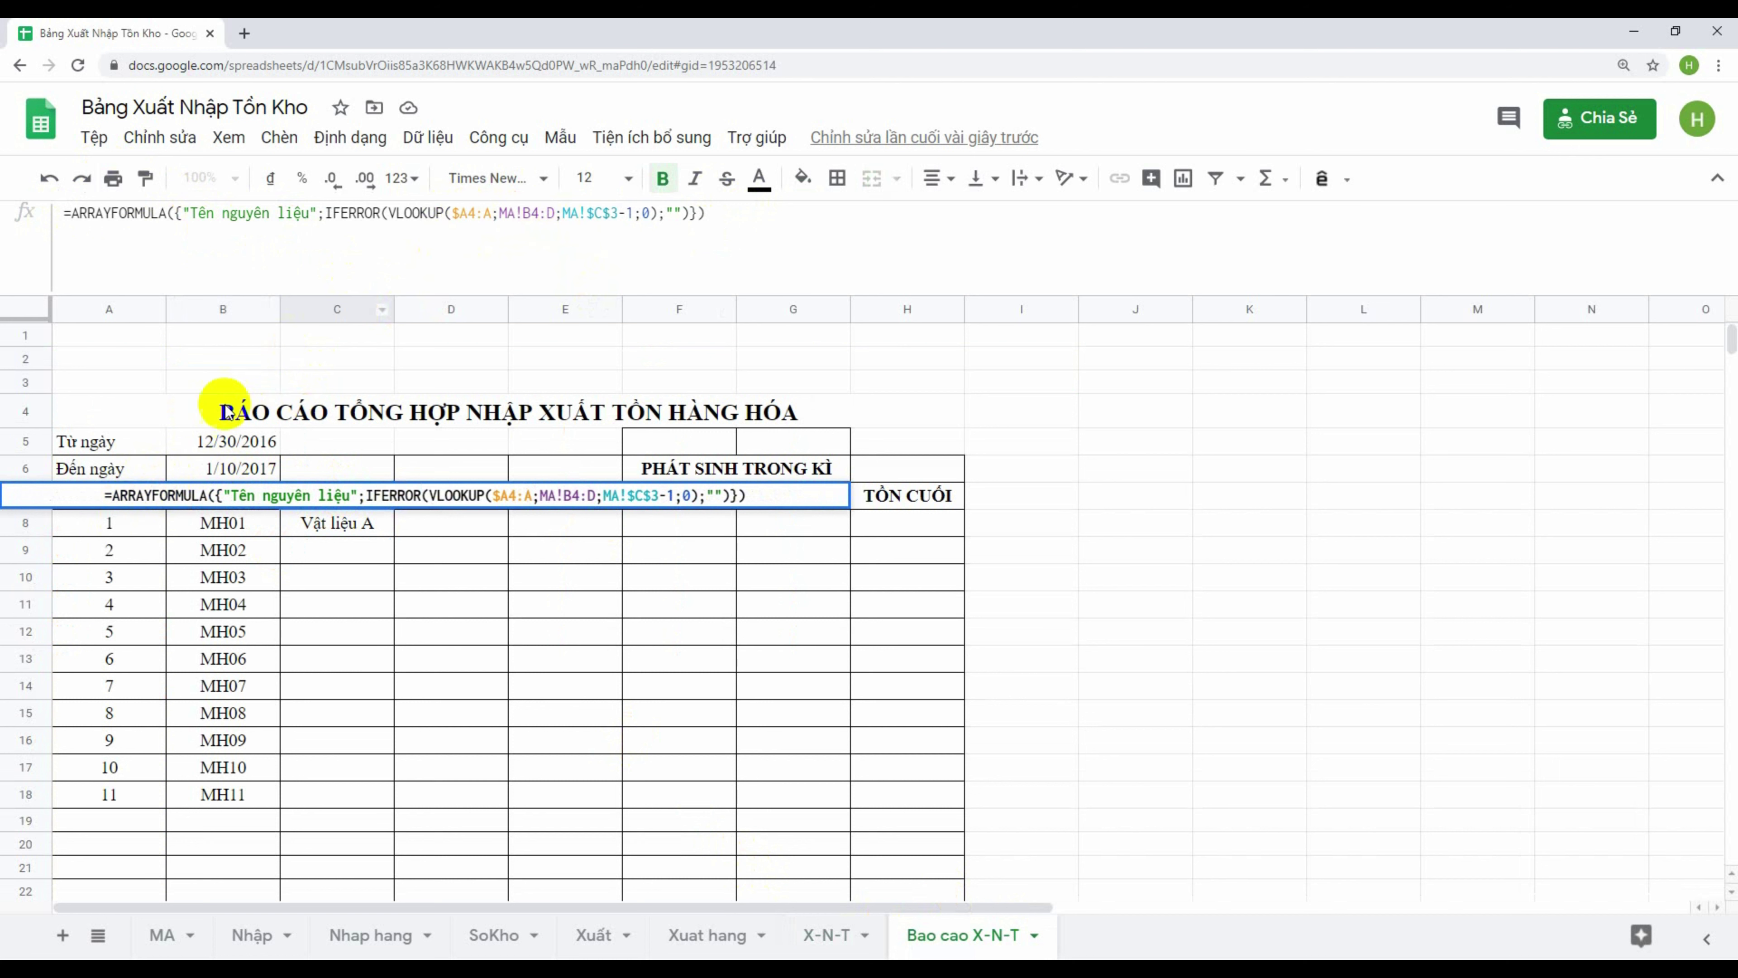
# Change the lookup range $A4:A to $B8:B, commit, and inspect the #REF! error in C7
pyautogui.click(471, 209)
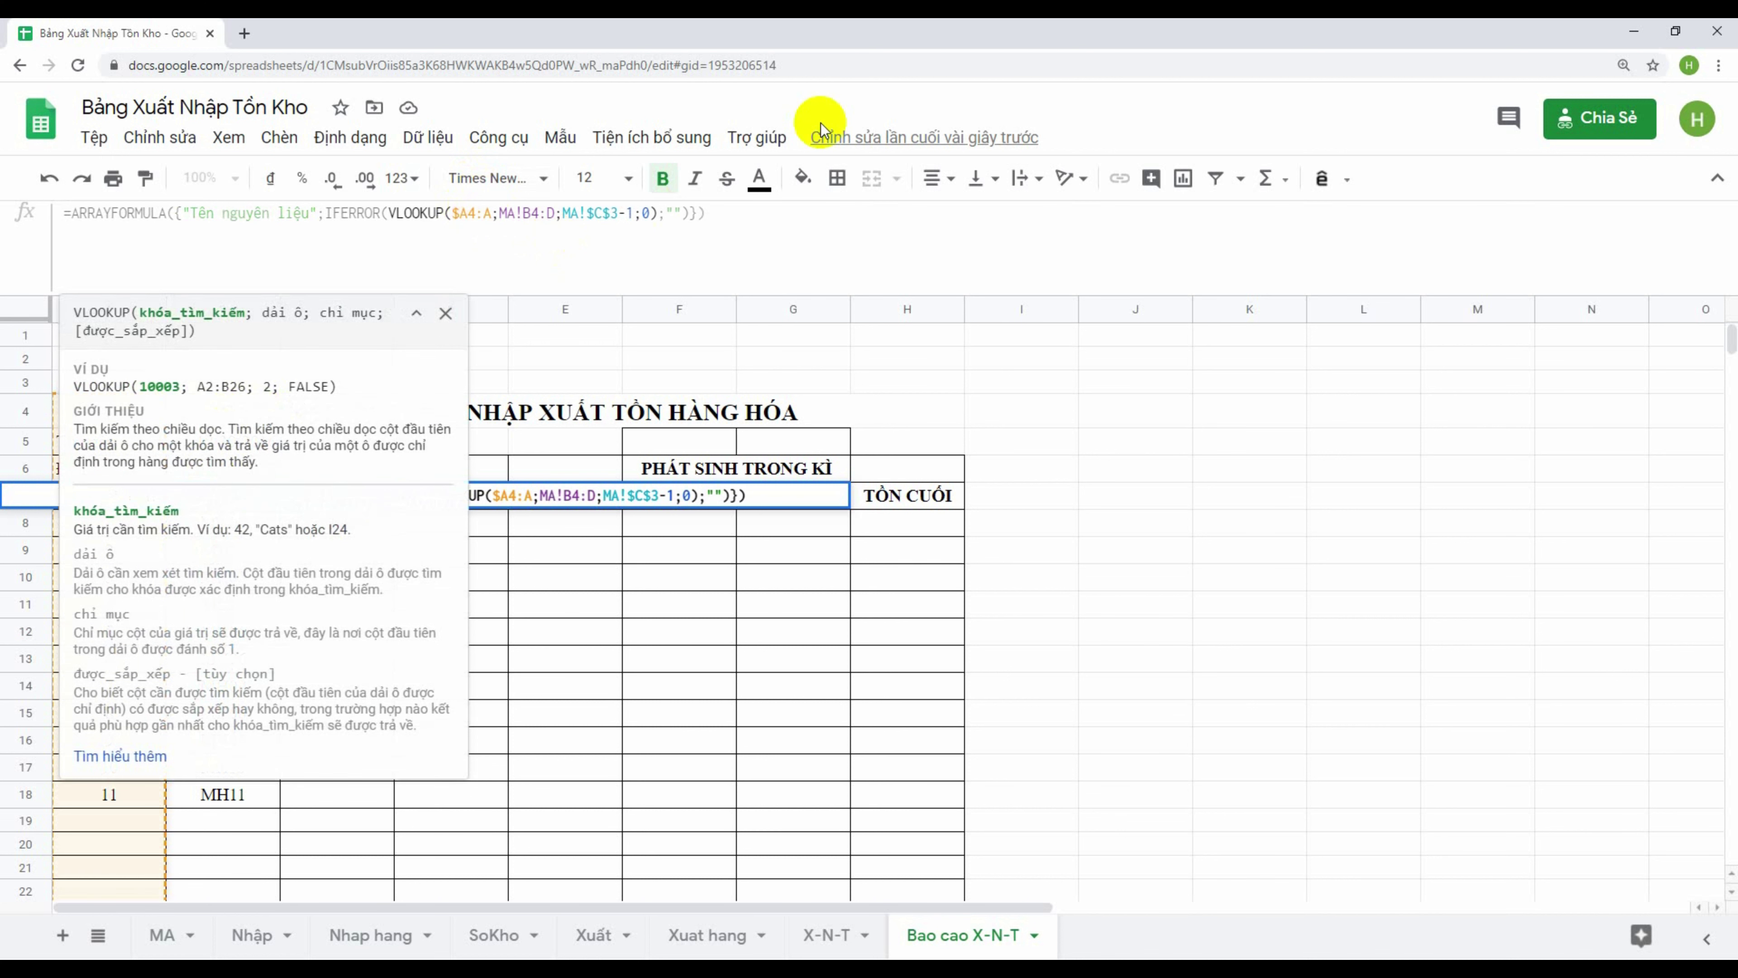
pyautogui.press('BackSpace')
pyautogui.write('B')
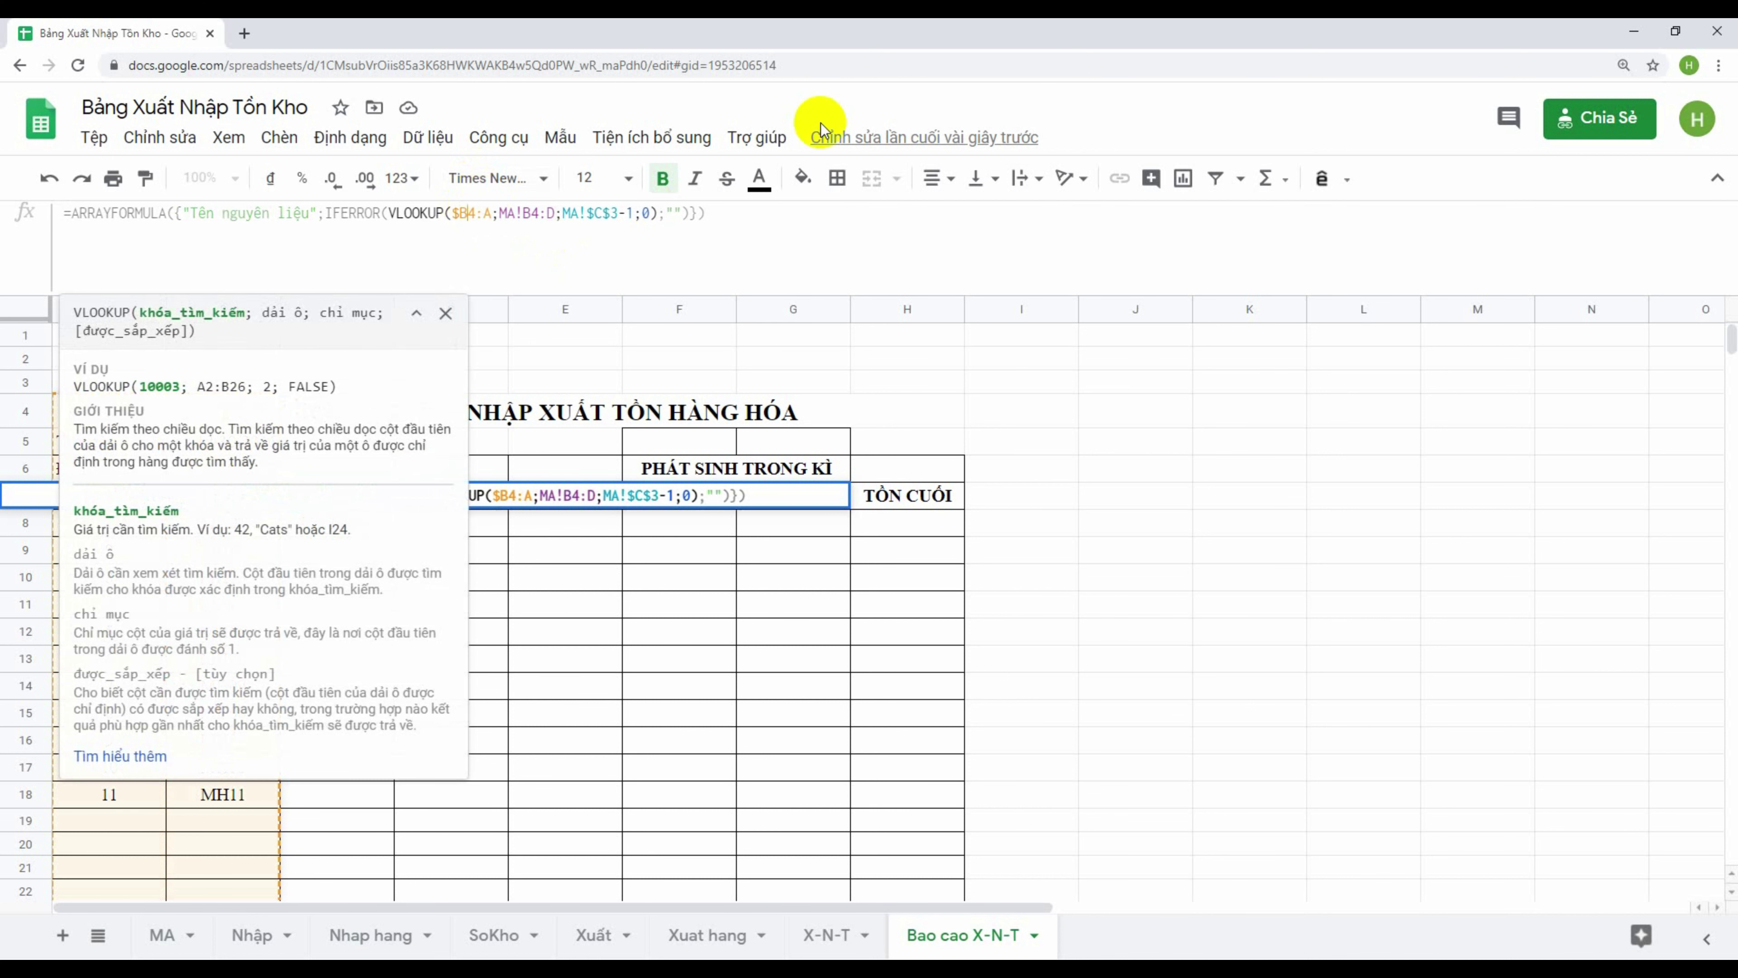
pyautogui.press('Delete')
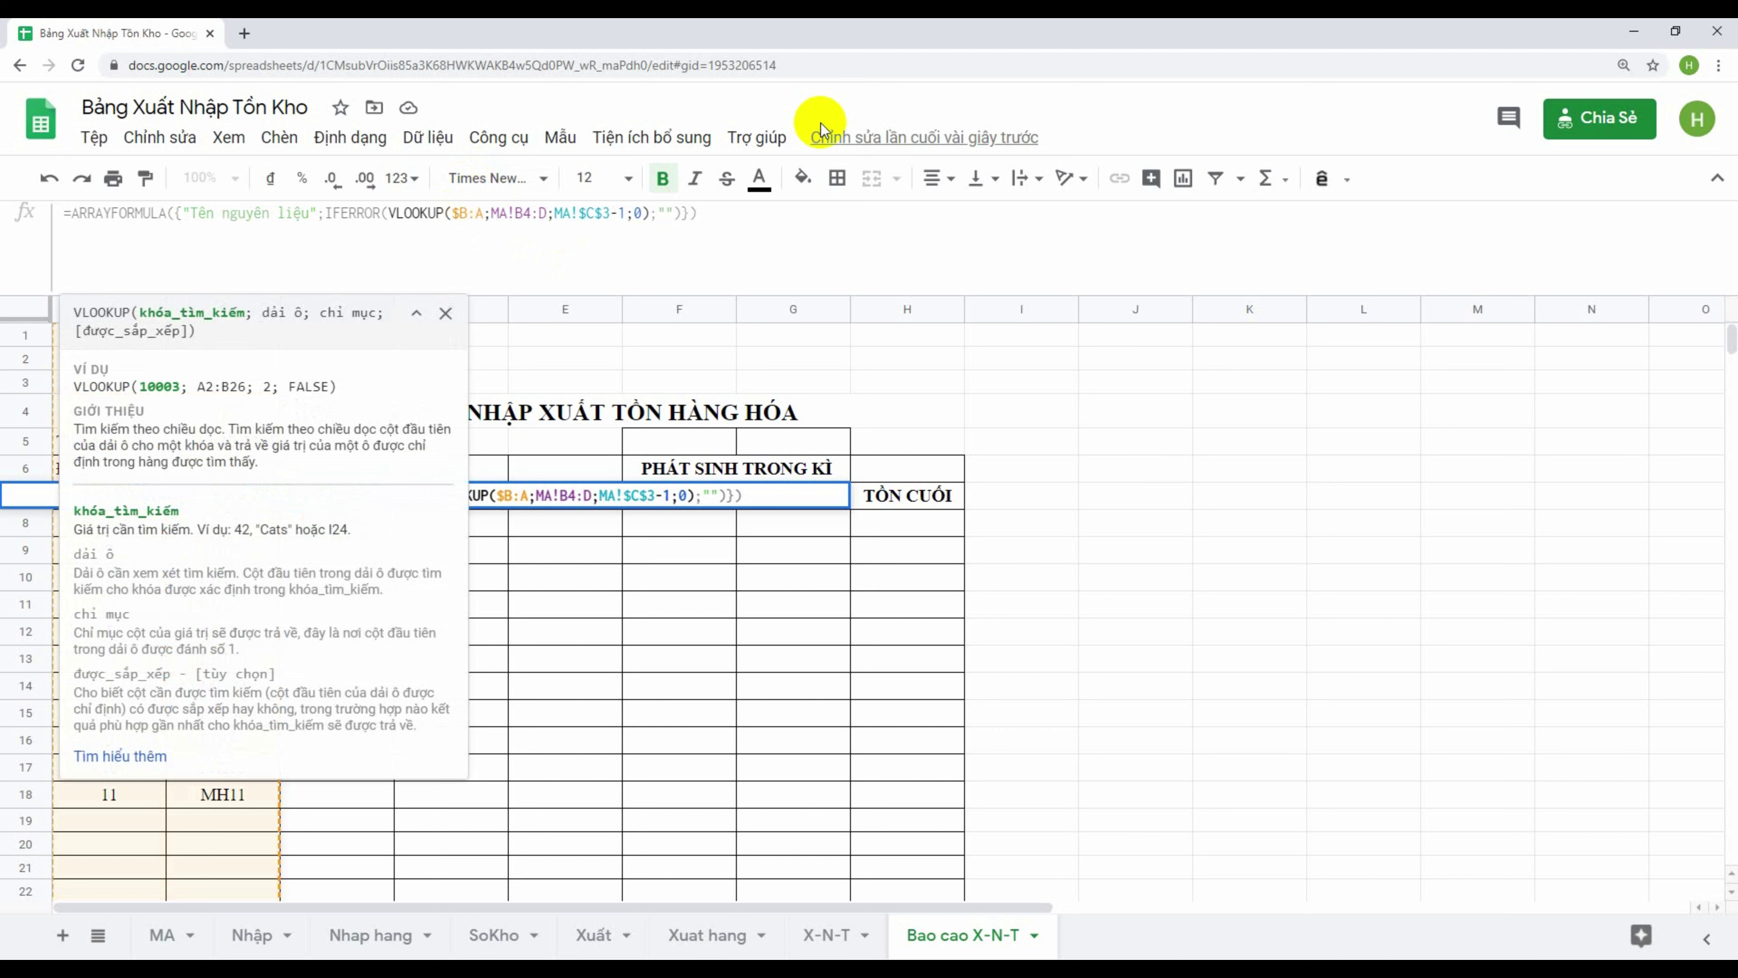
pyautogui.write('8')
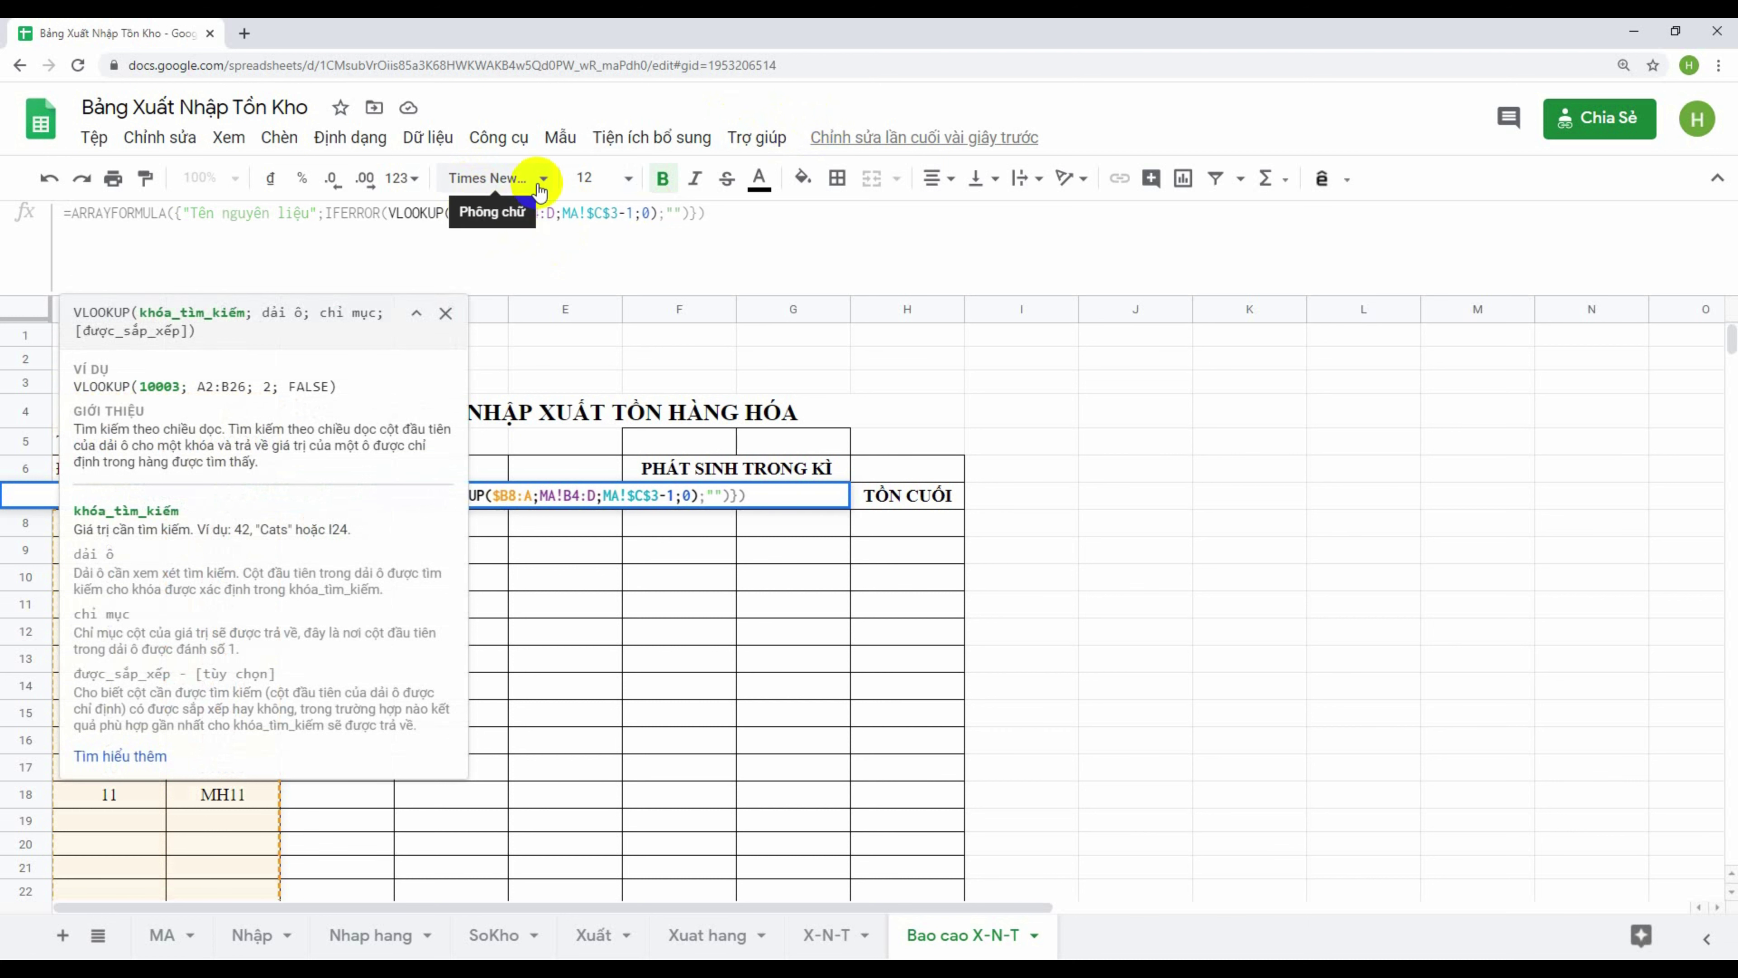
pyautogui.press('Right')
pyautogui.press('Delete')
pyautogui.write('B')
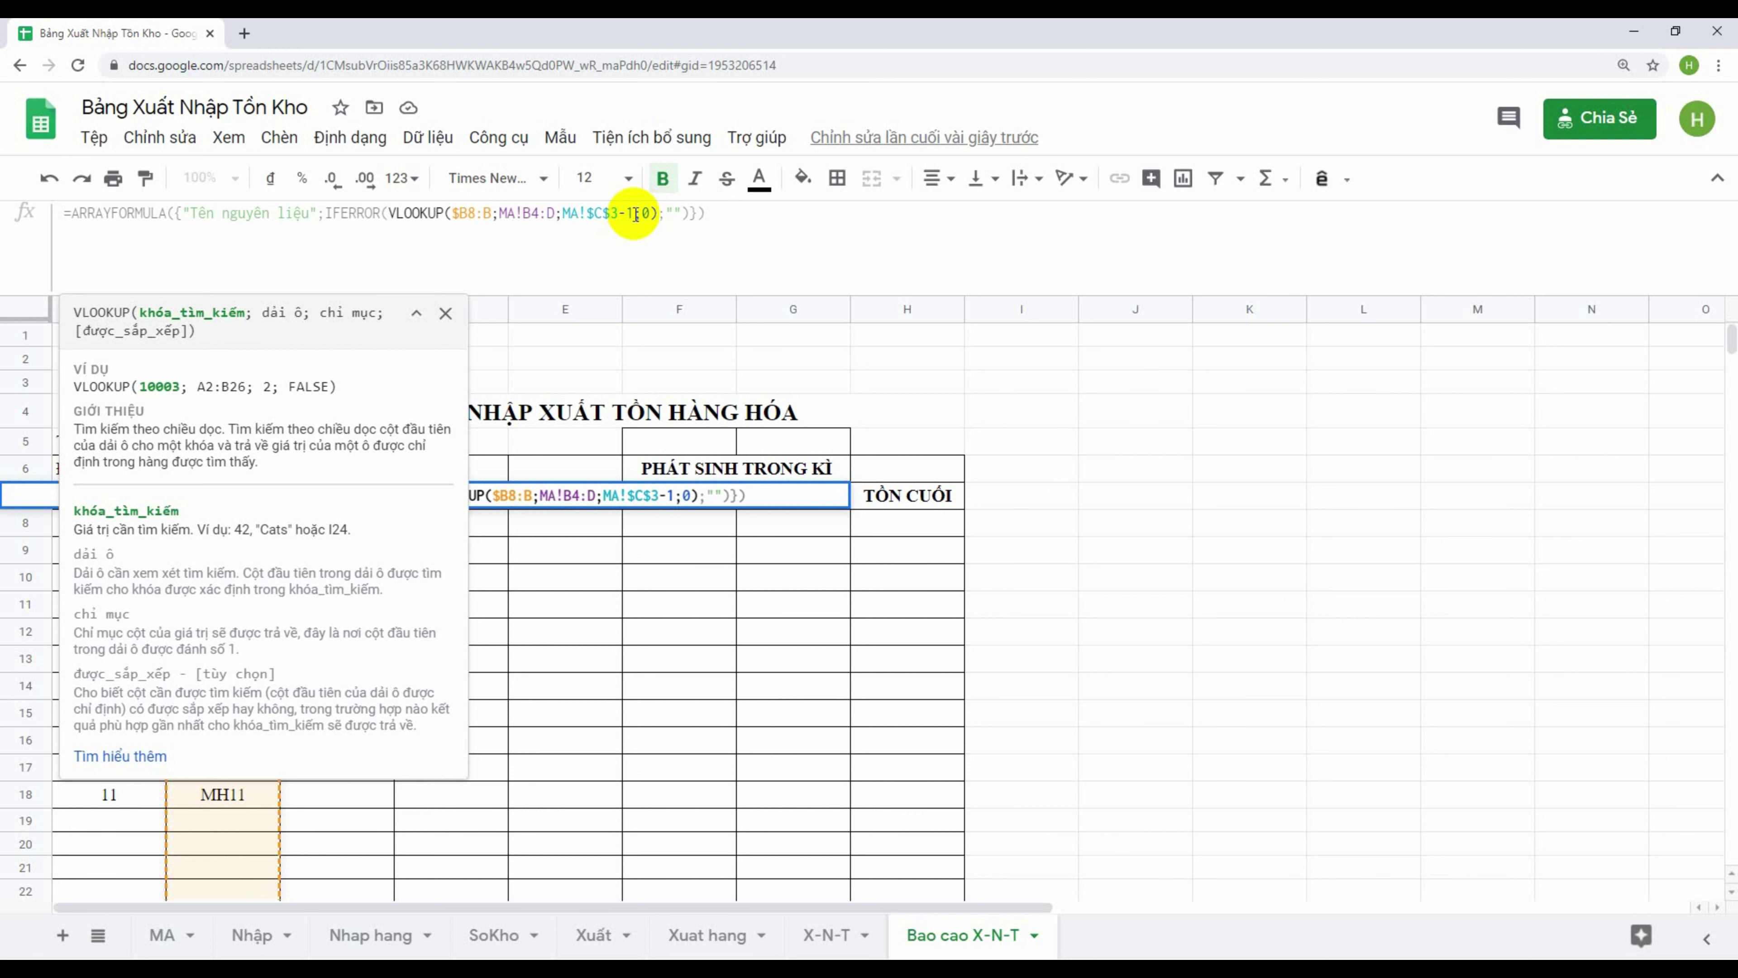
pyautogui.press('Return')
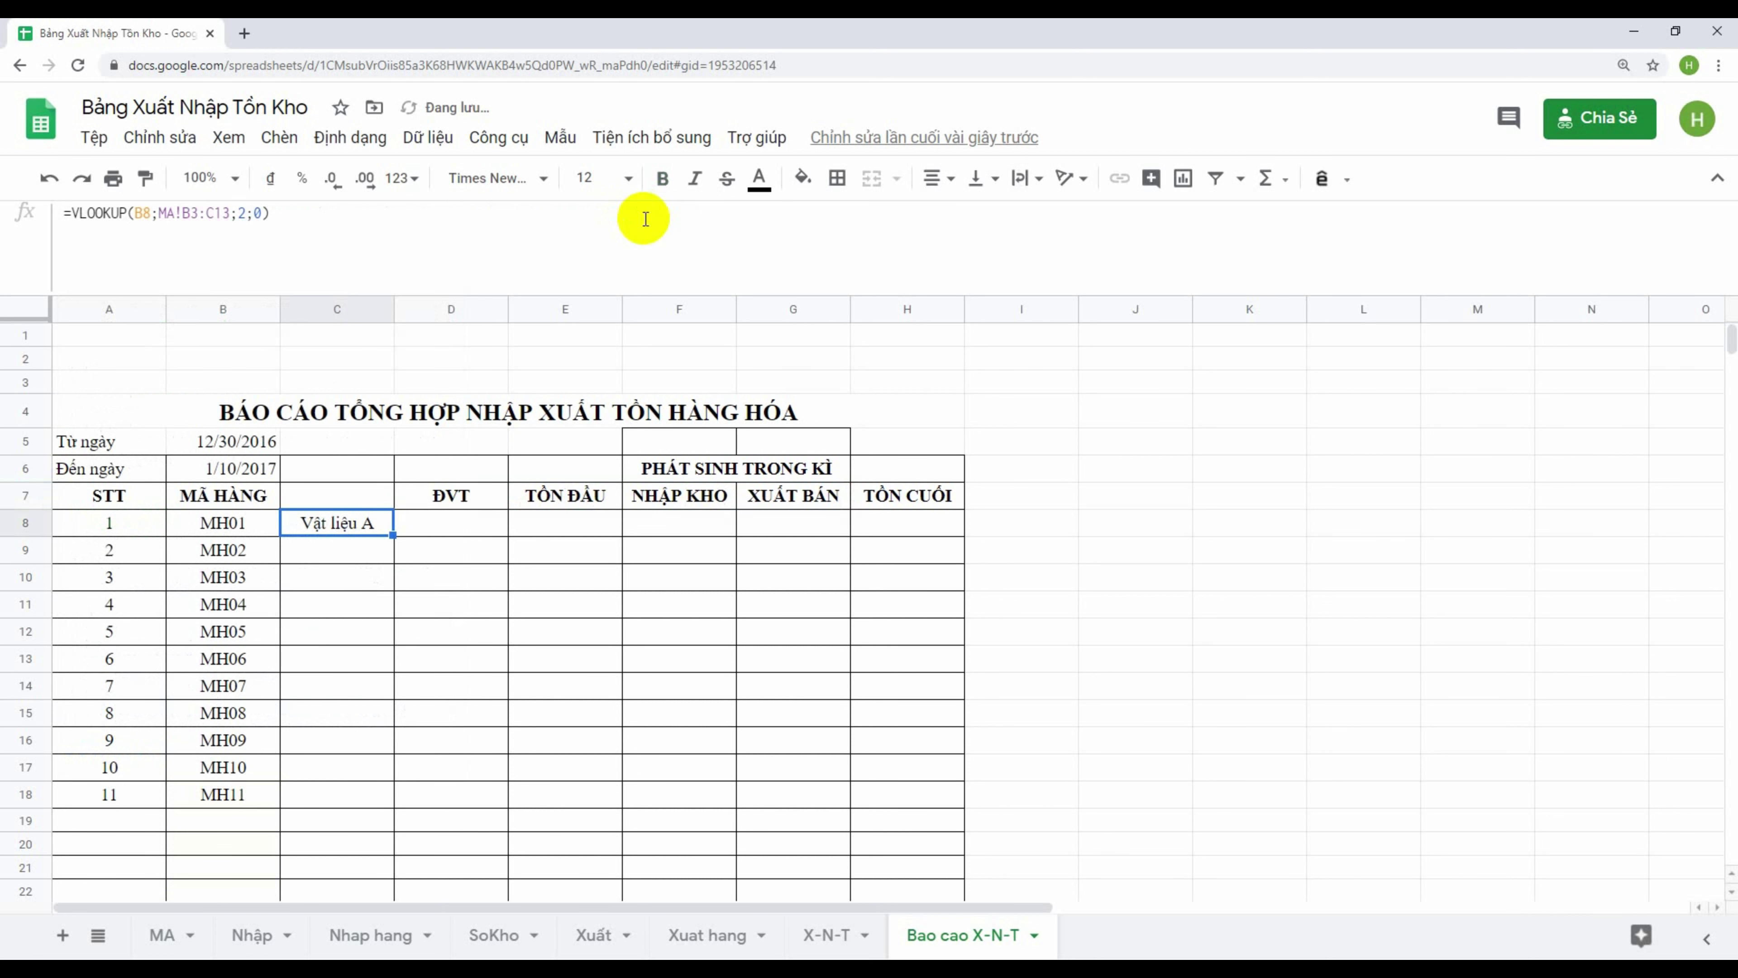
pyautogui.click(359, 505)
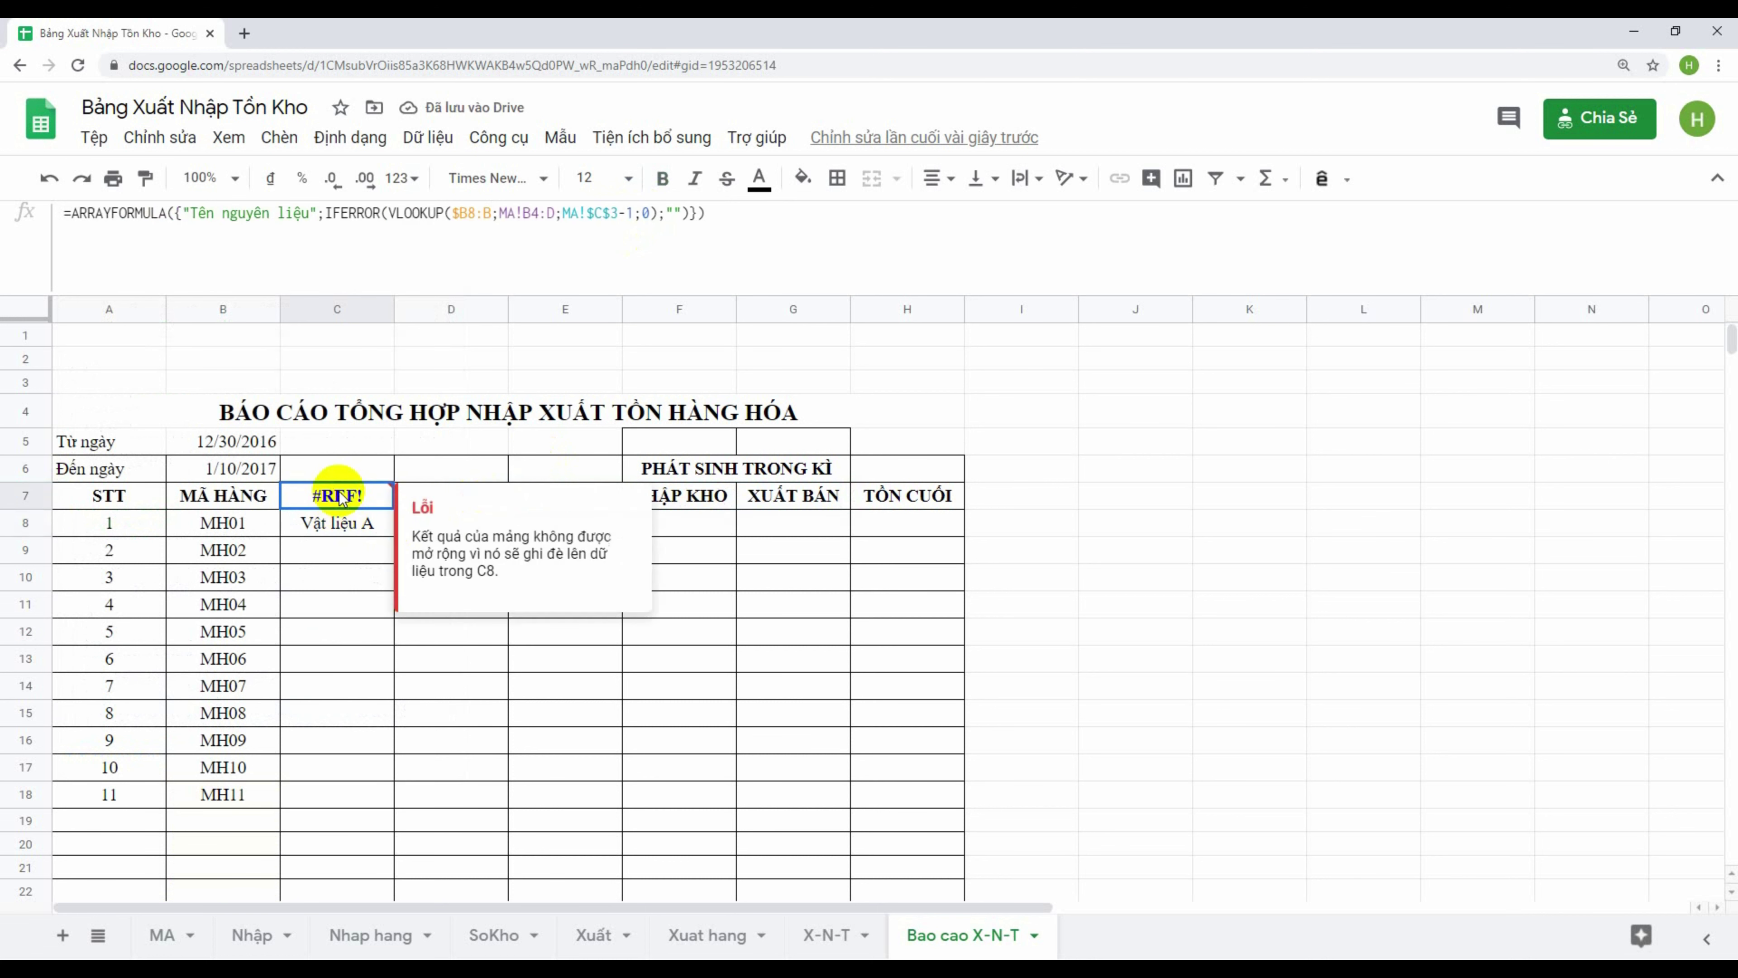
pyautogui.click(353, 526)
pyautogui.press('Delete')
pyautogui.click(359, 578)
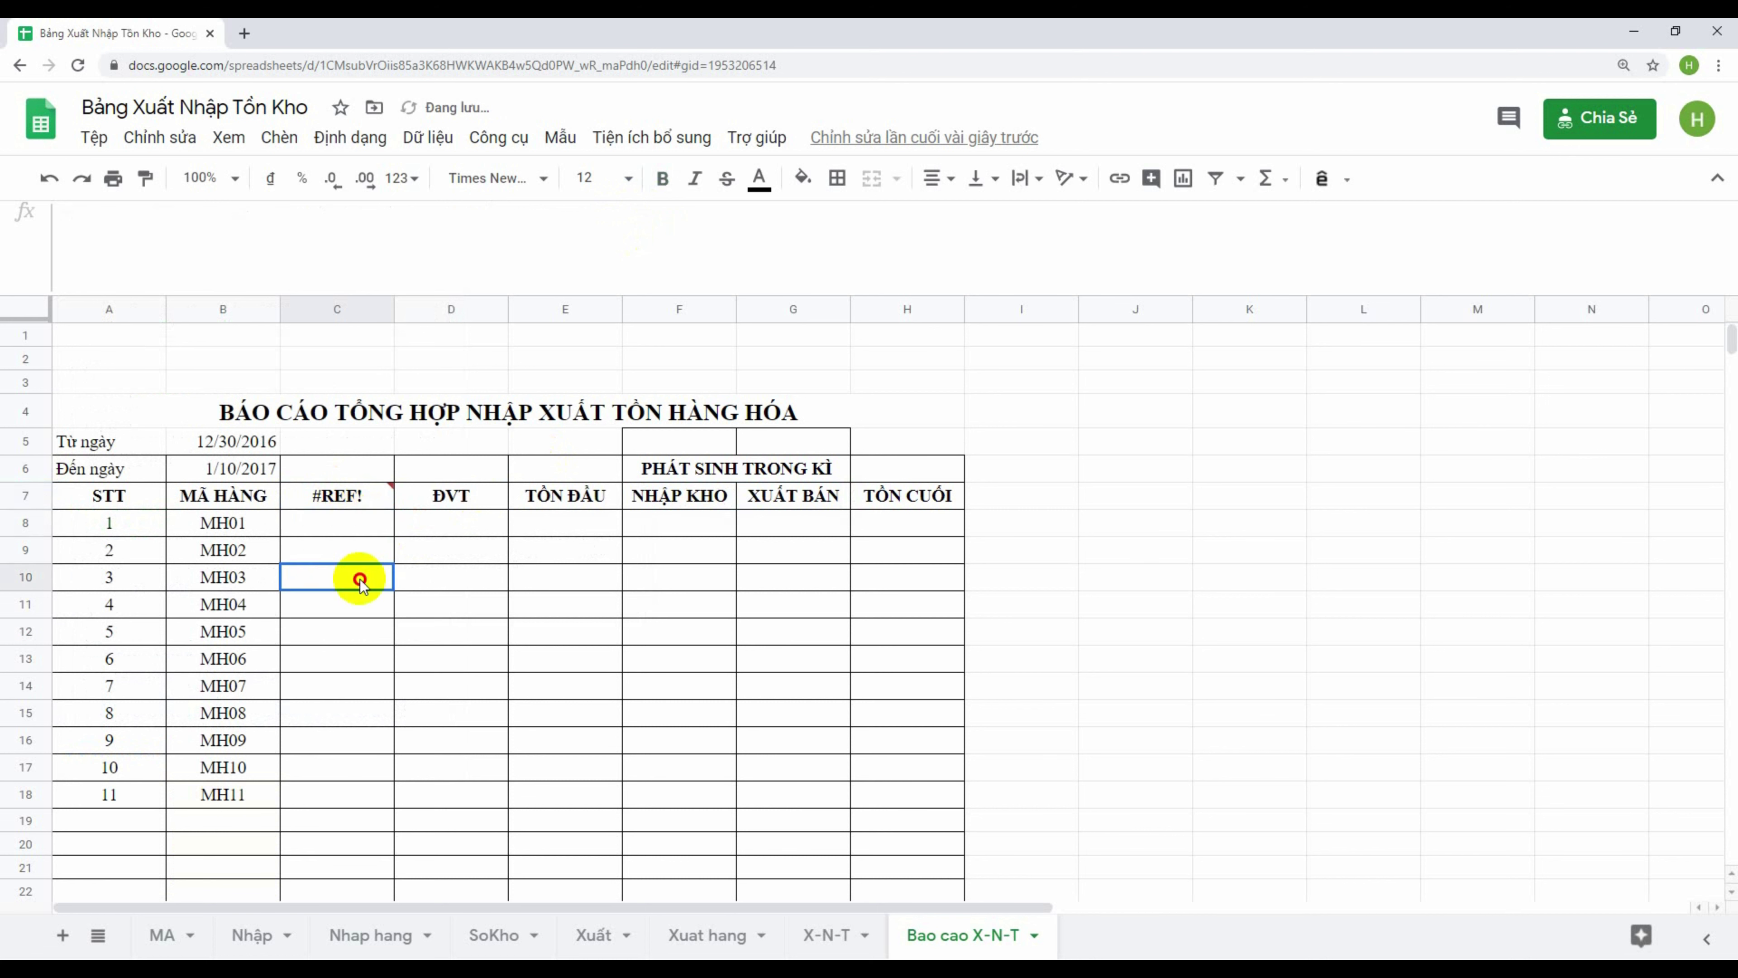
pyautogui.click(347, 505)
pyautogui.moveTo(337, 495)
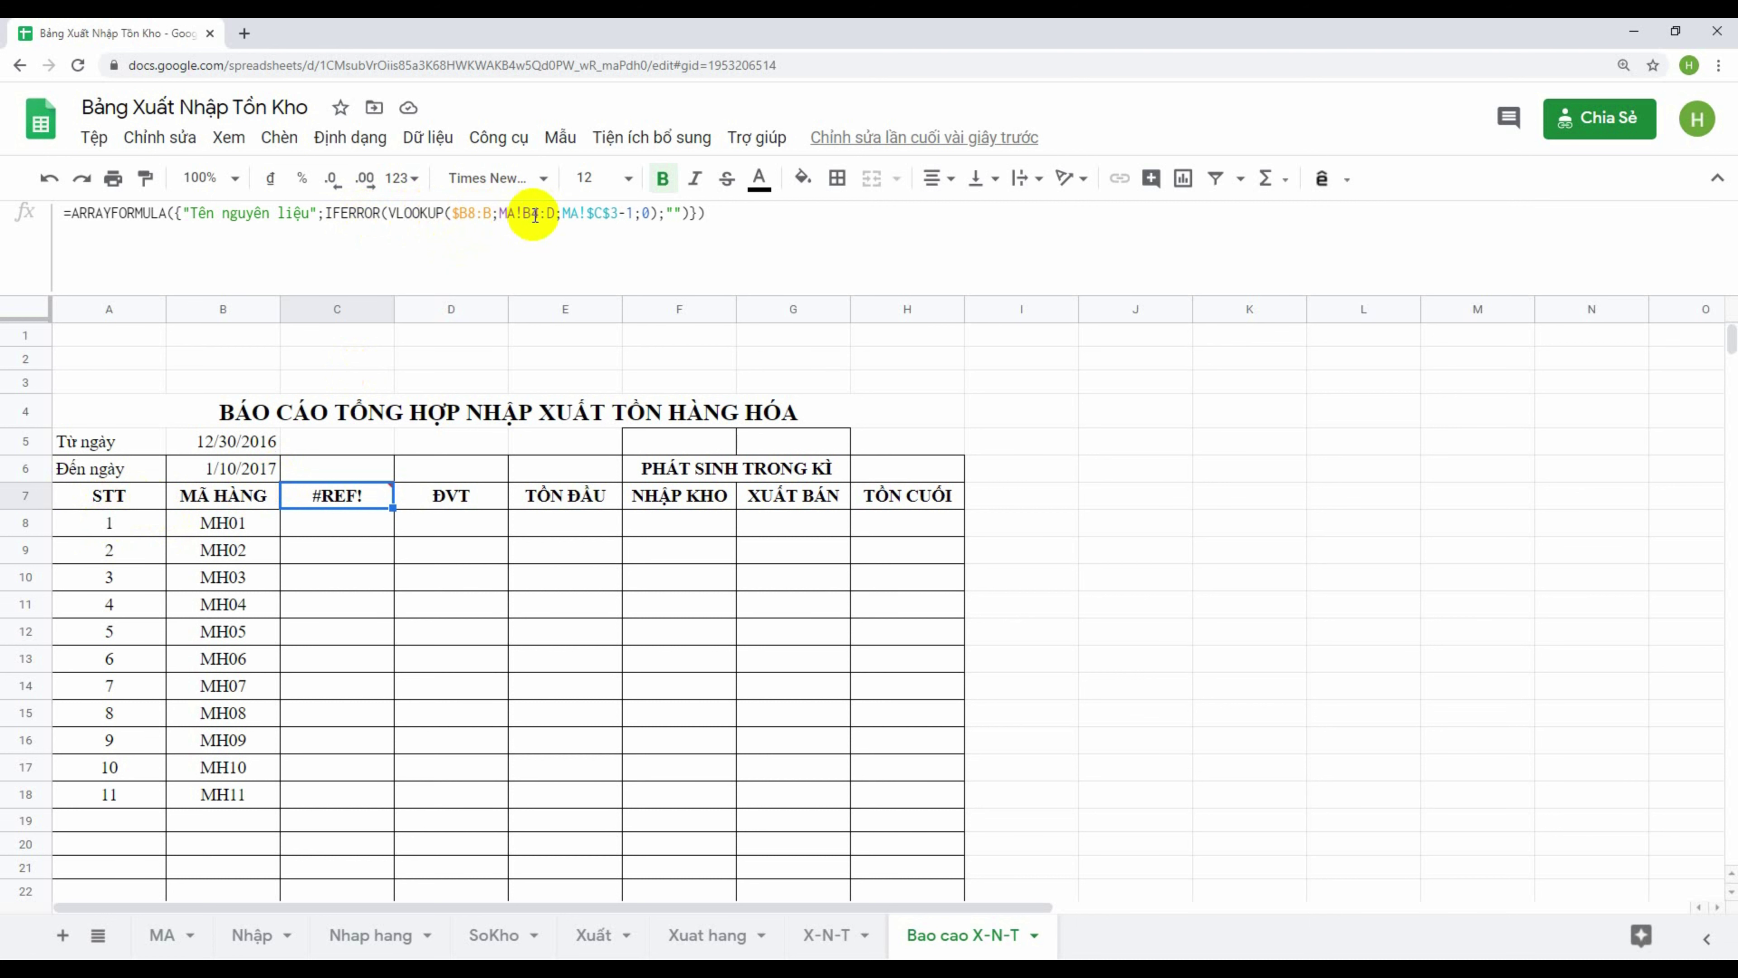
pyautogui.click(558, 216)
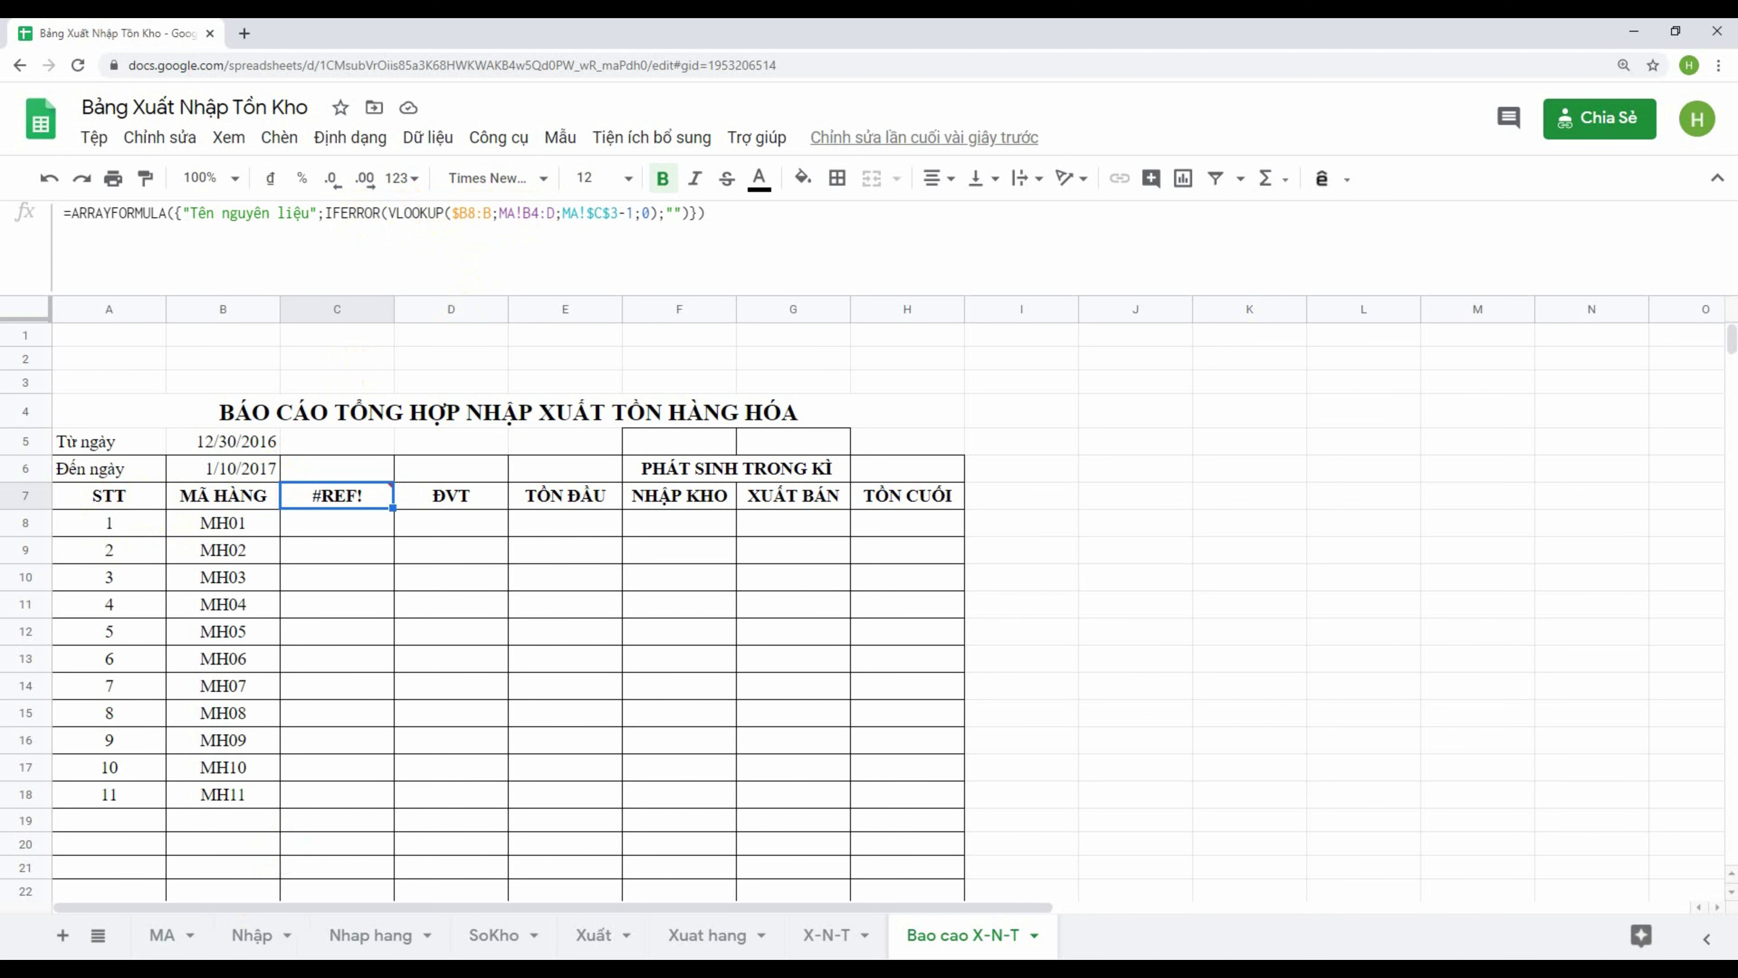
pyautogui.click(176, 937)
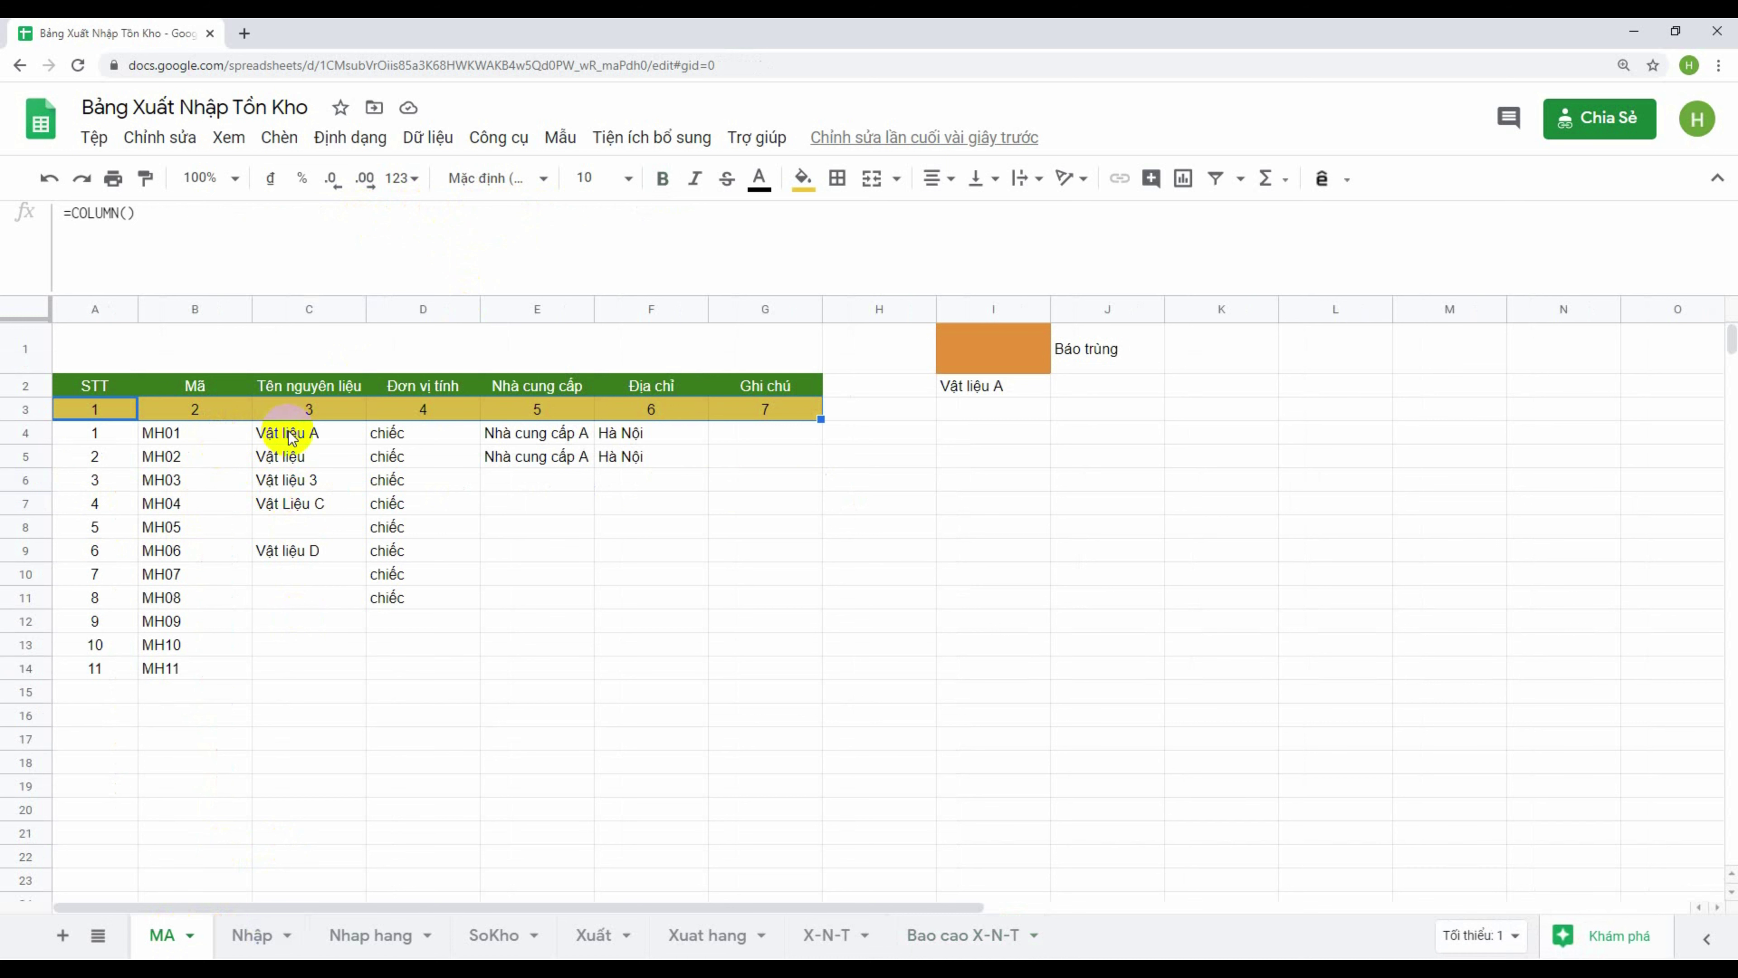
pyautogui.click(198, 414)
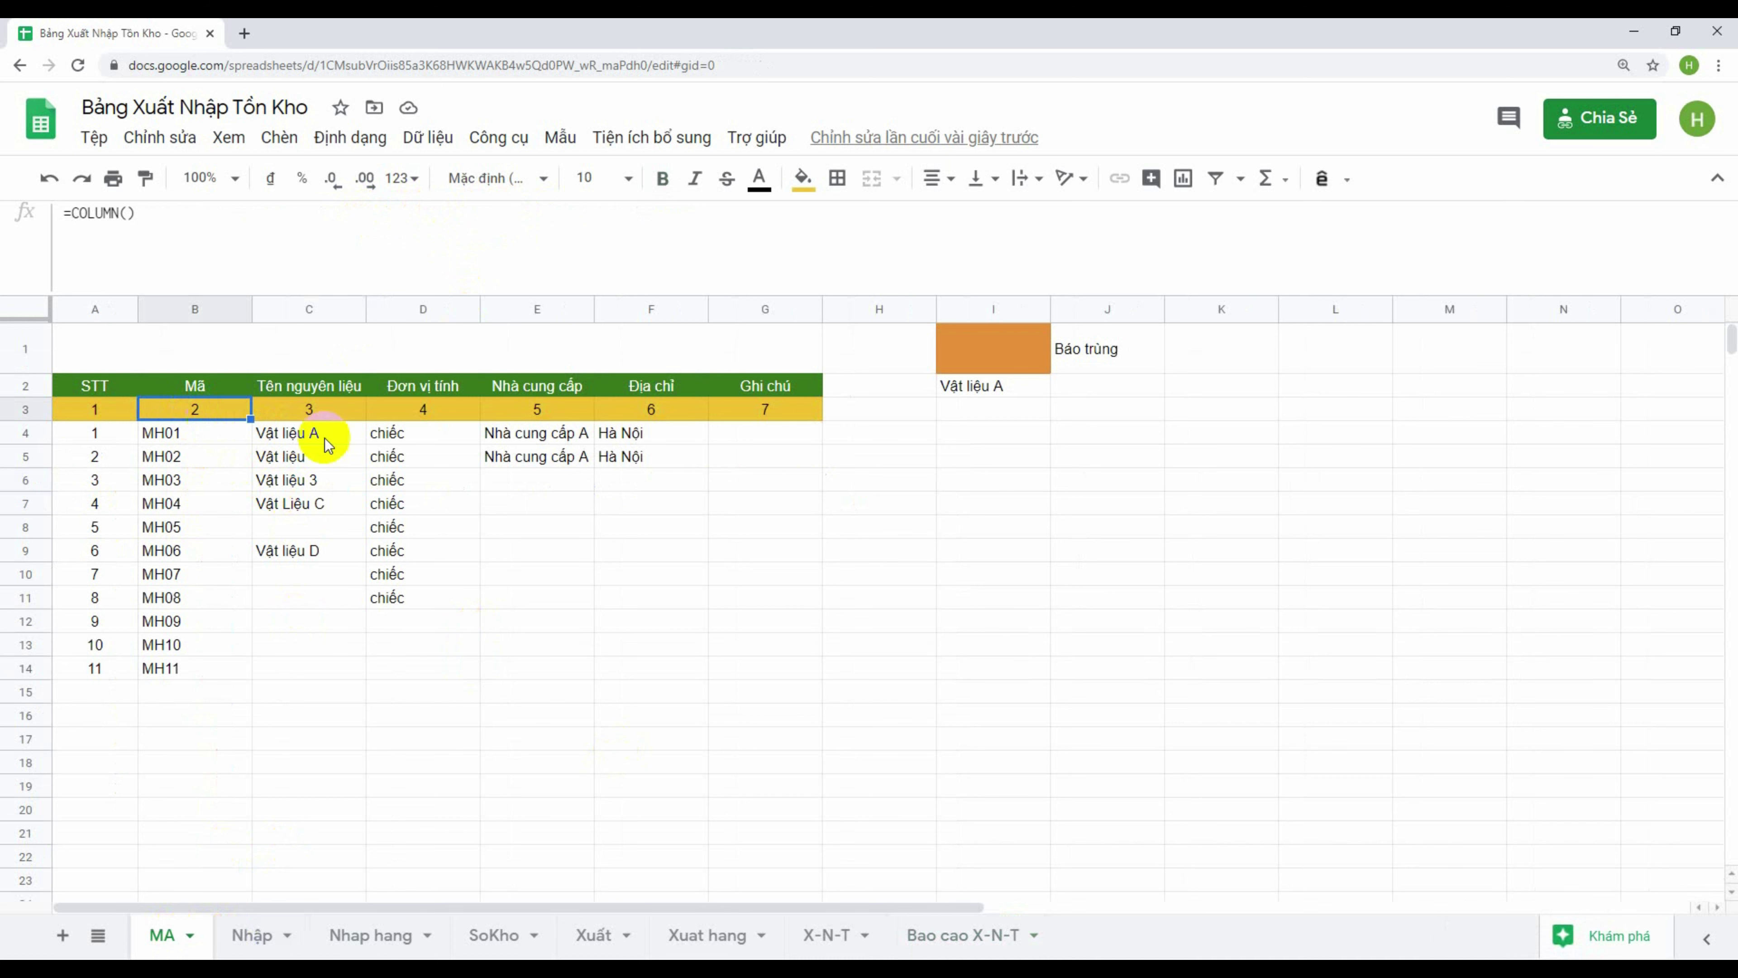
pyautogui.click(951, 942)
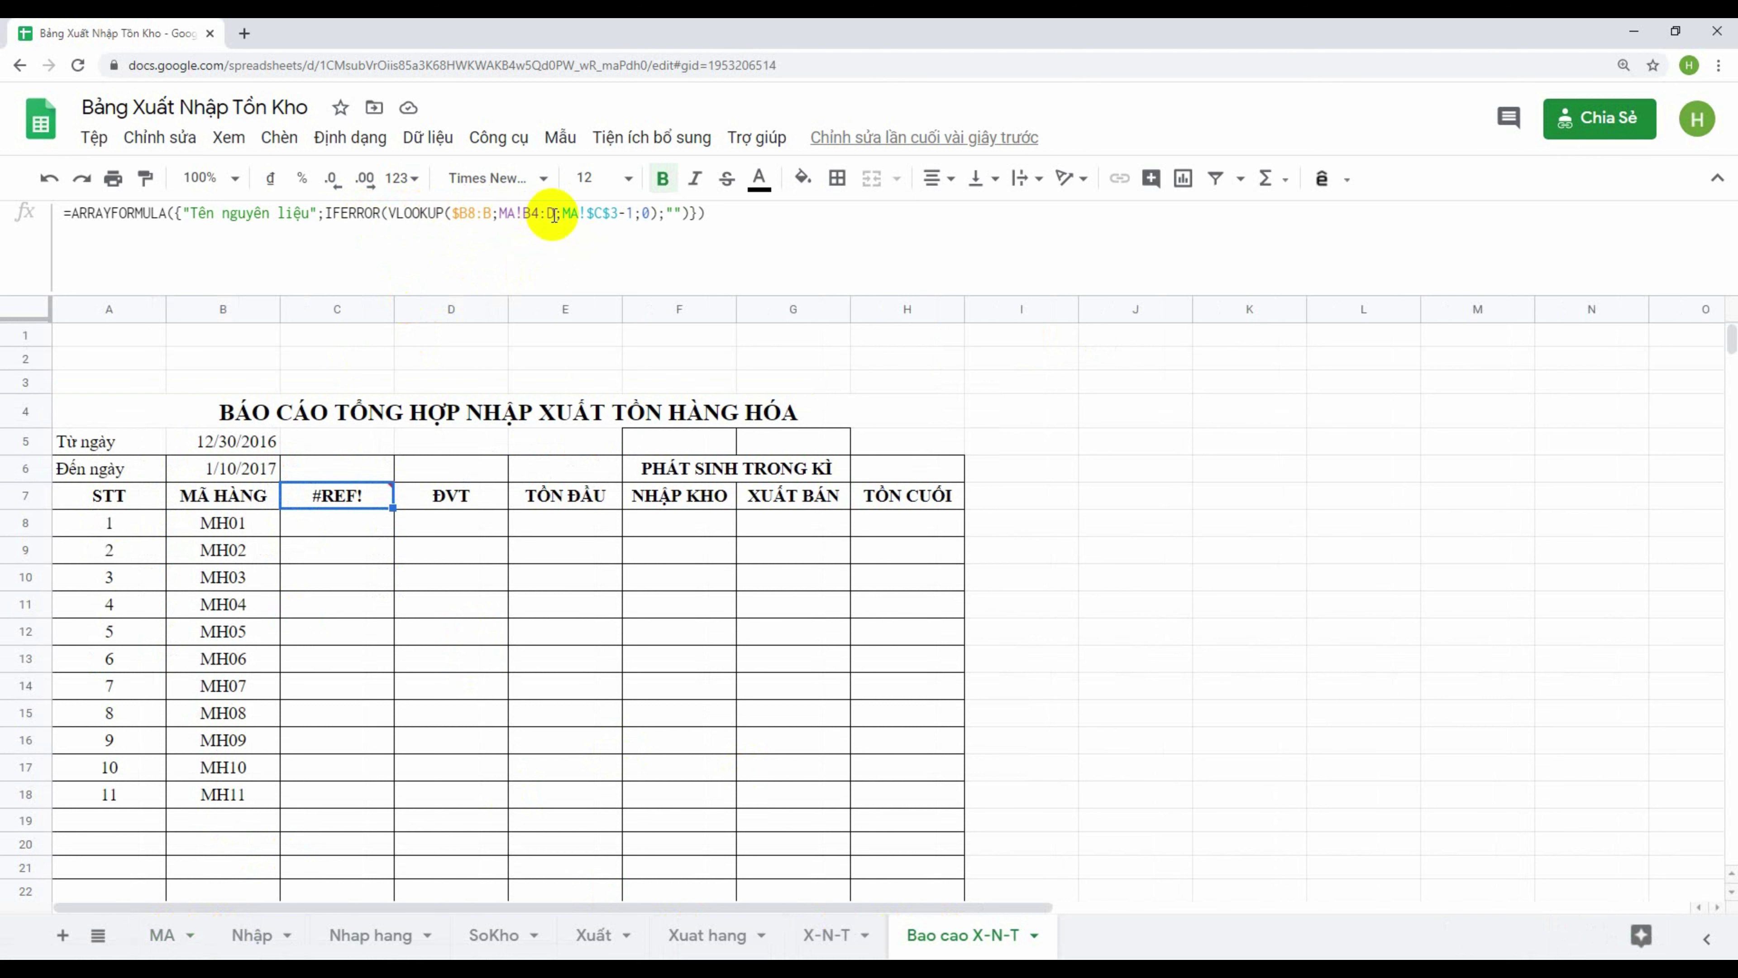
pyautogui.click(536, 217)
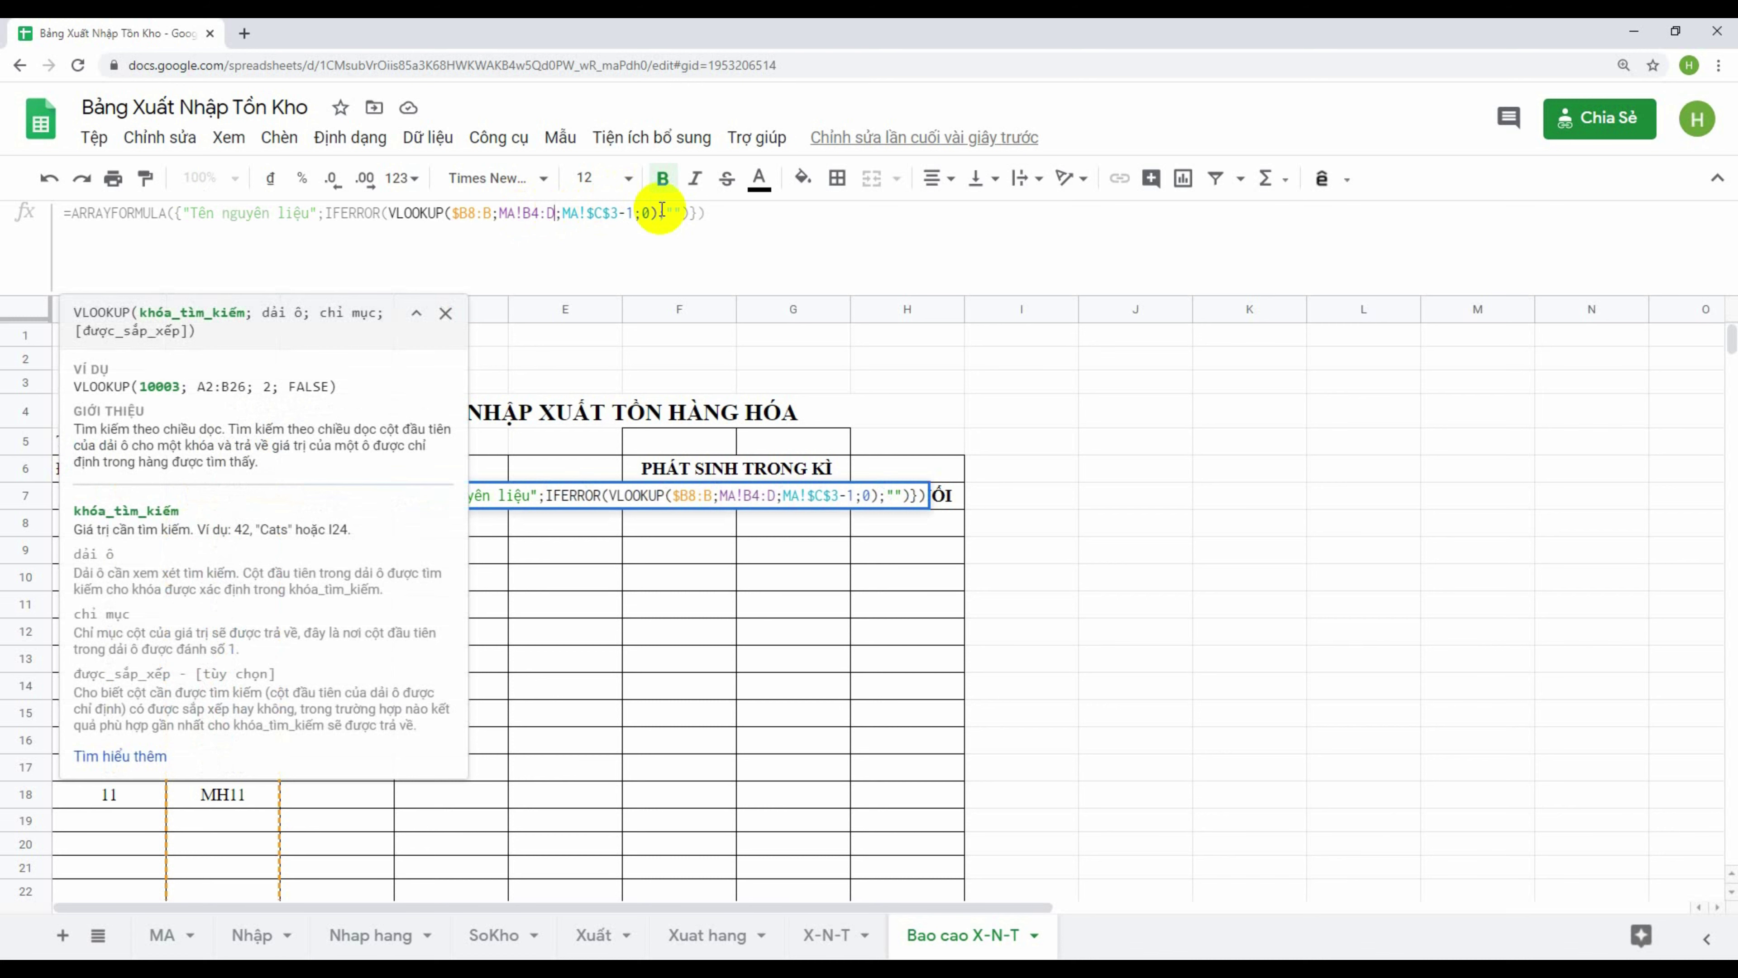
pyautogui.press('Escape')
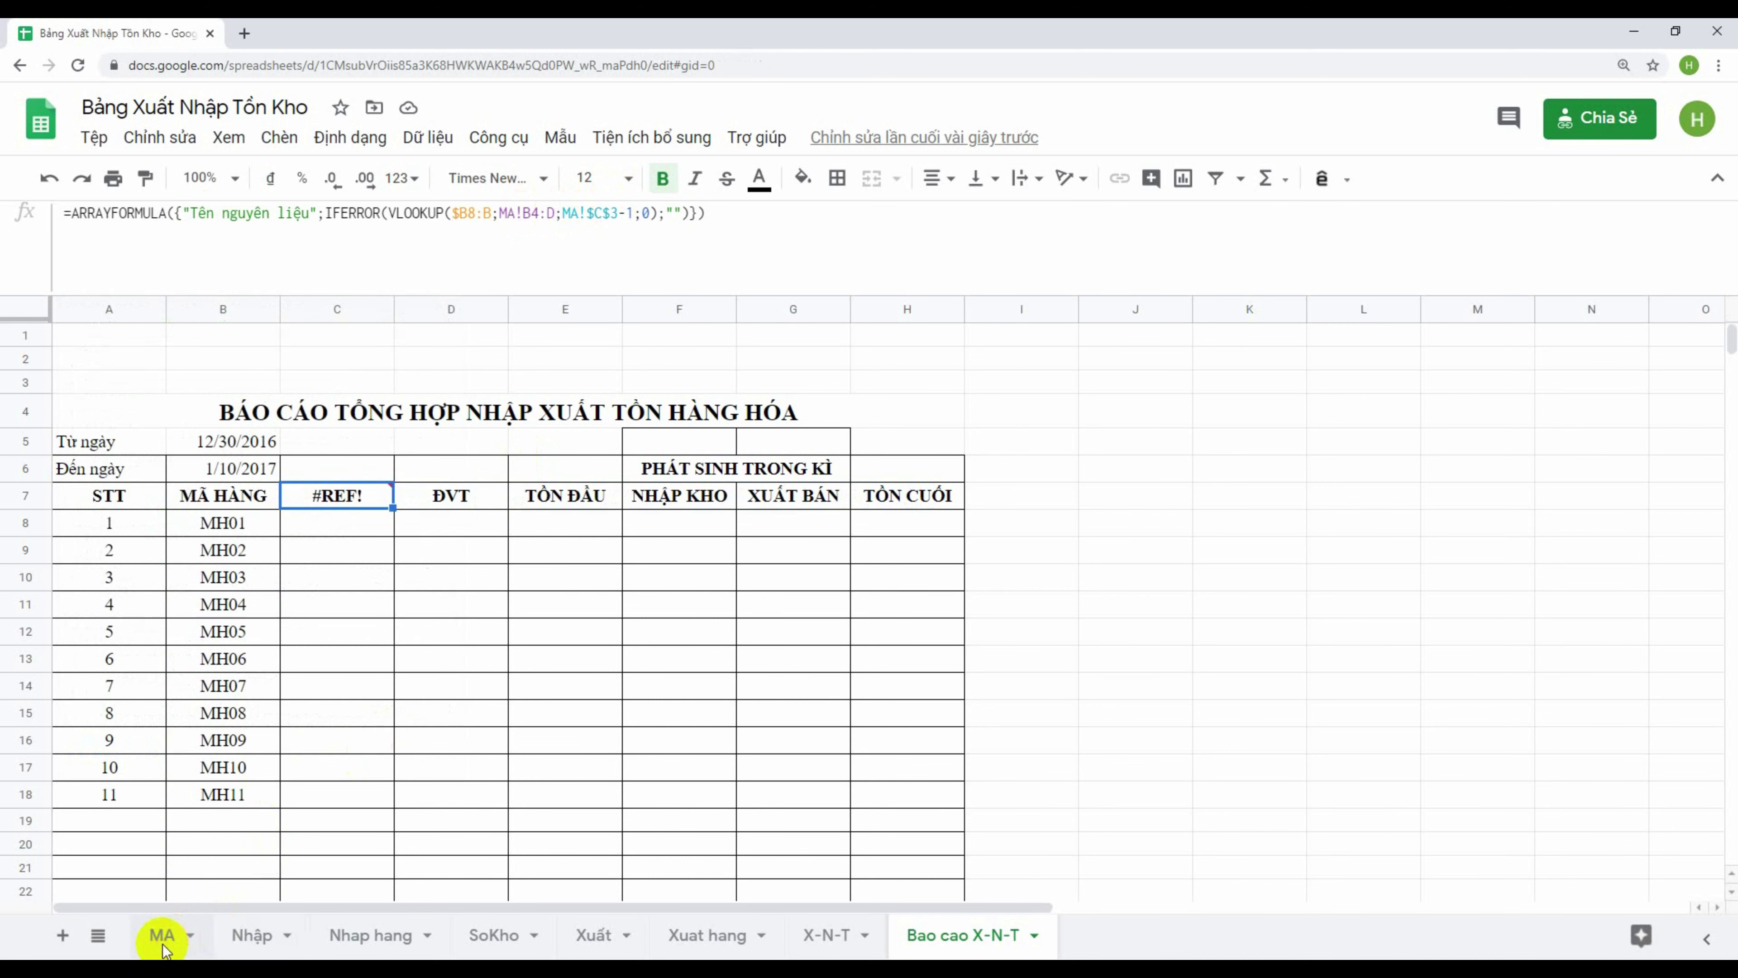
pyautogui.click(159, 934)
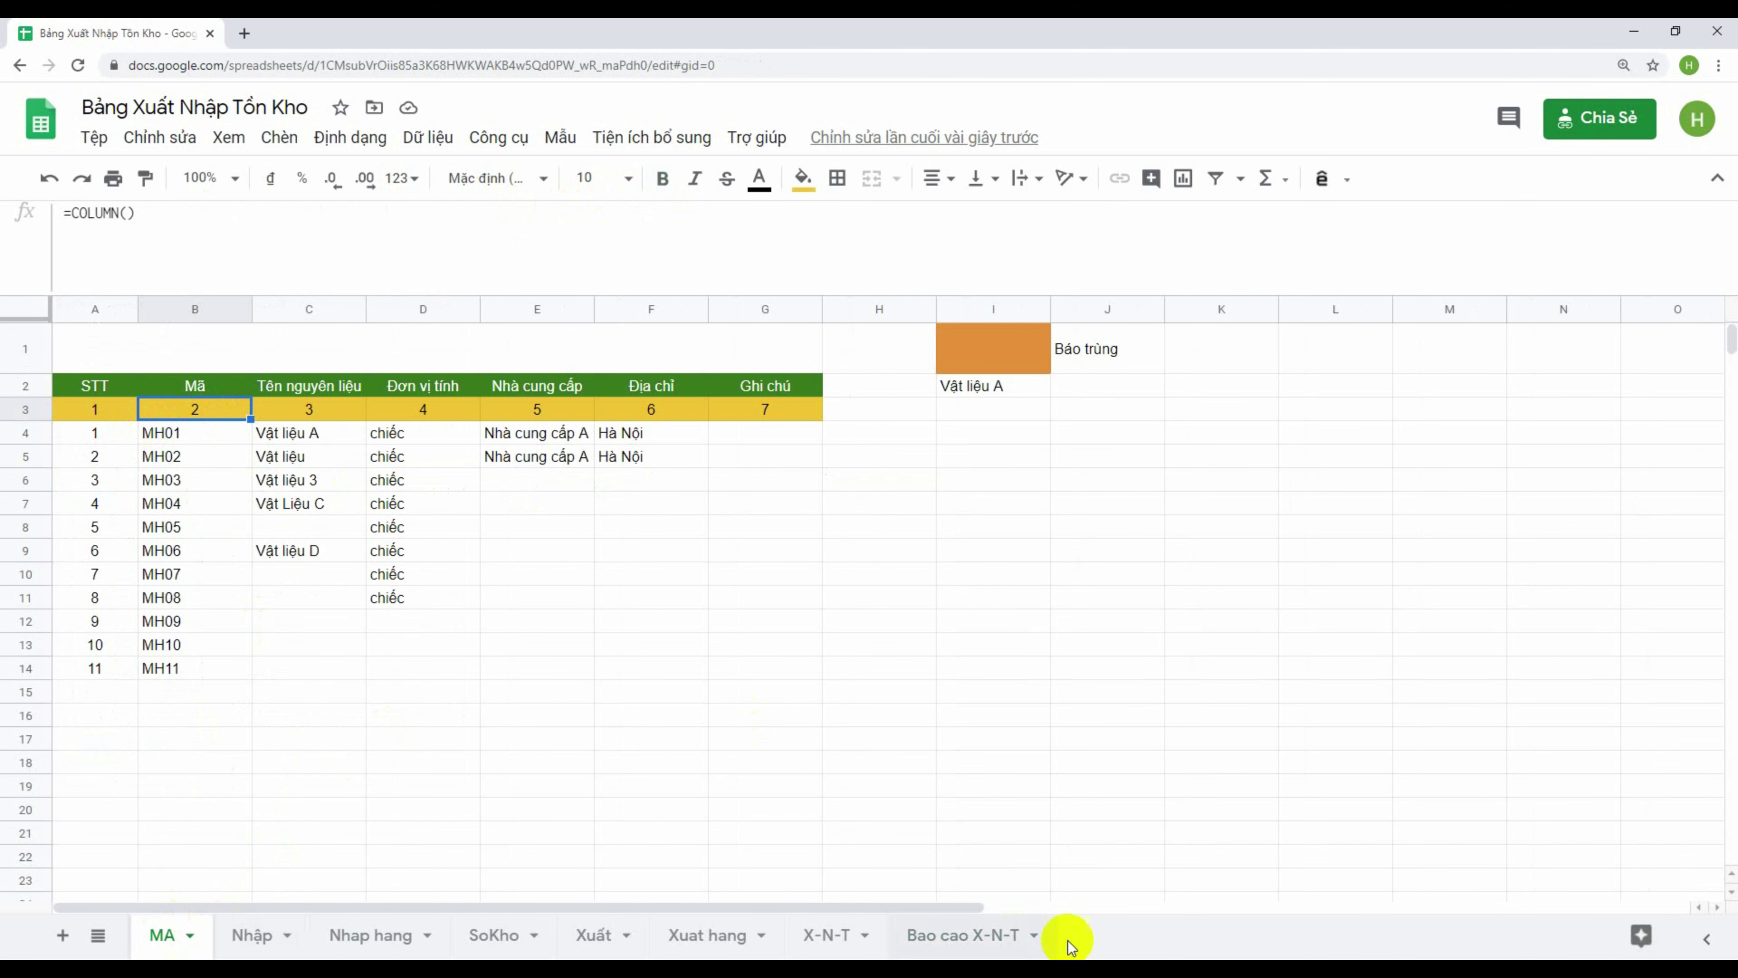
pyautogui.click(967, 937)
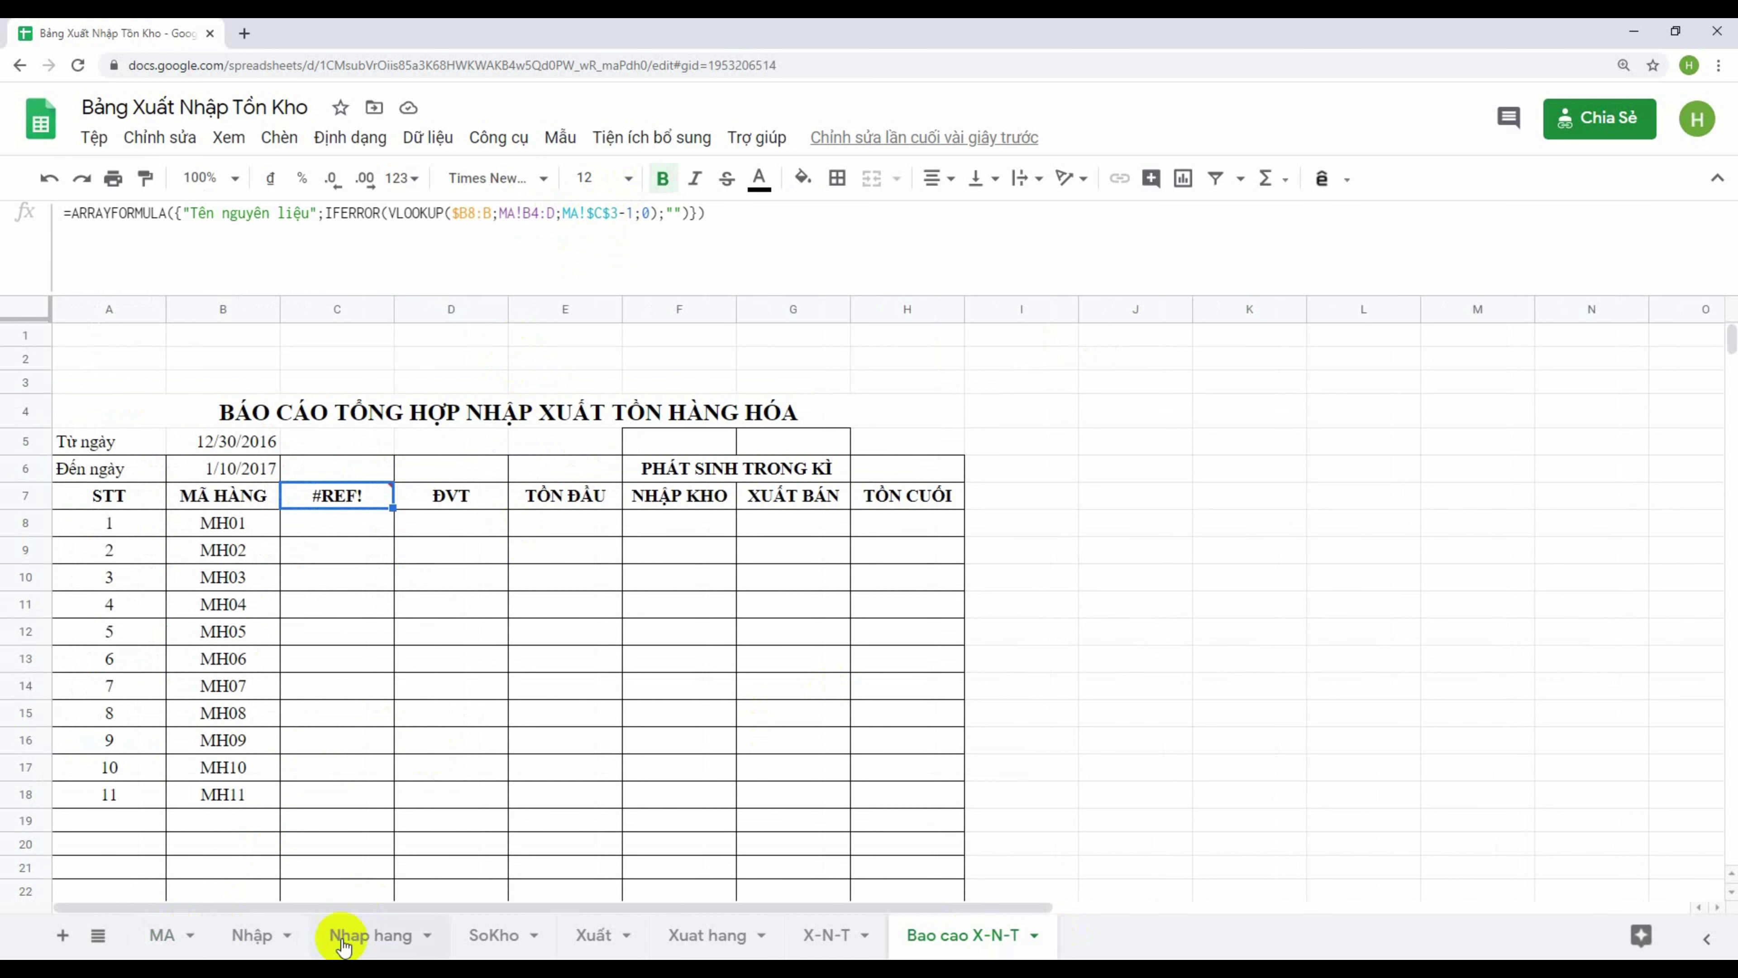
pyautogui.click(165, 935)
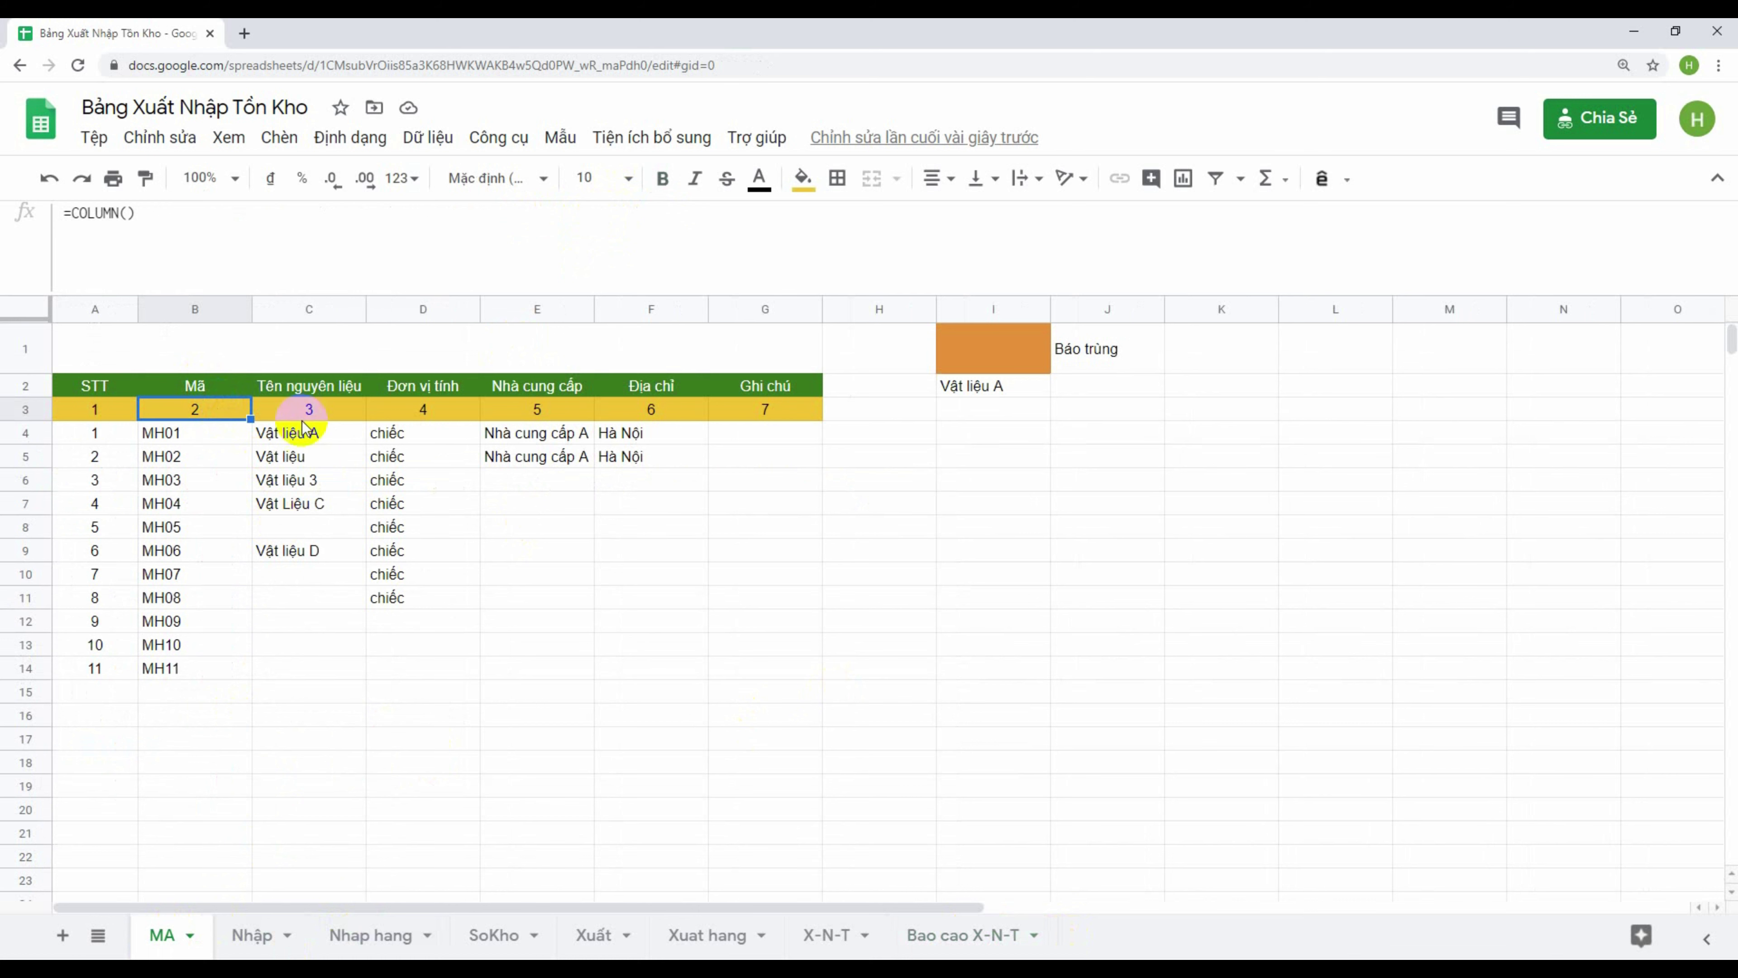
pyautogui.click(951, 935)
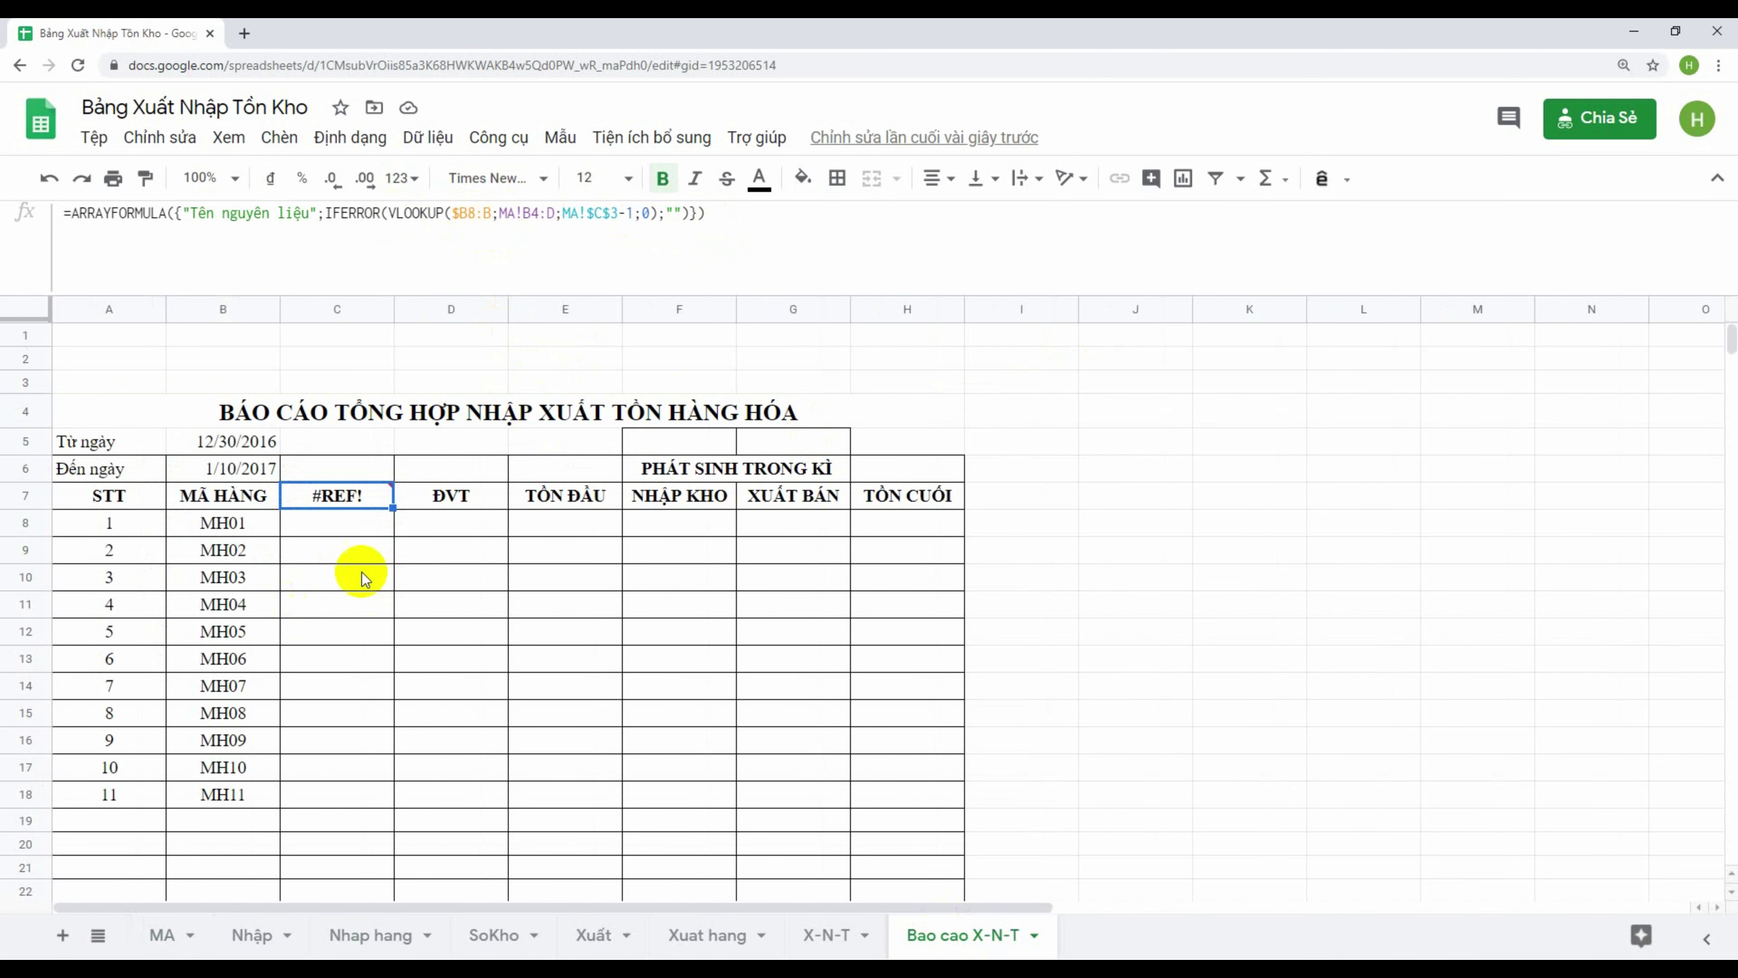
pyautogui.scroll(-5, 369, 572)
pyautogui.scroll(5, 333, 600)
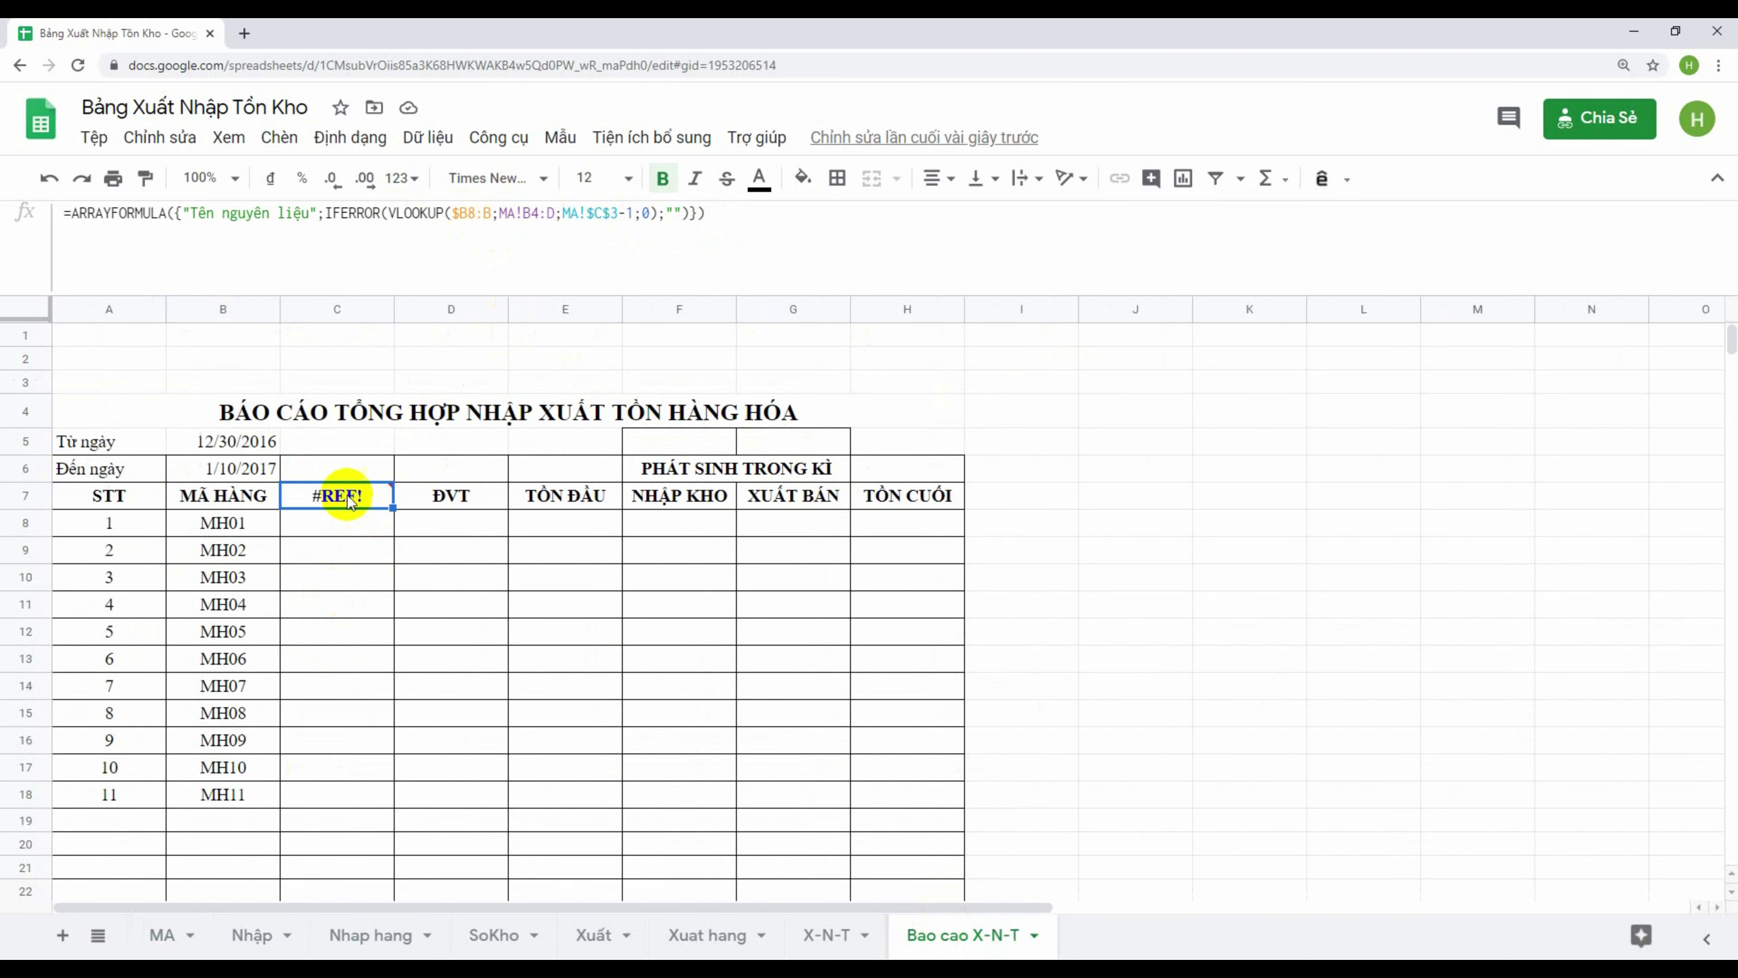
pyautogui.click(341, 494)
pyautogui.scroll(-3, 342, 527)
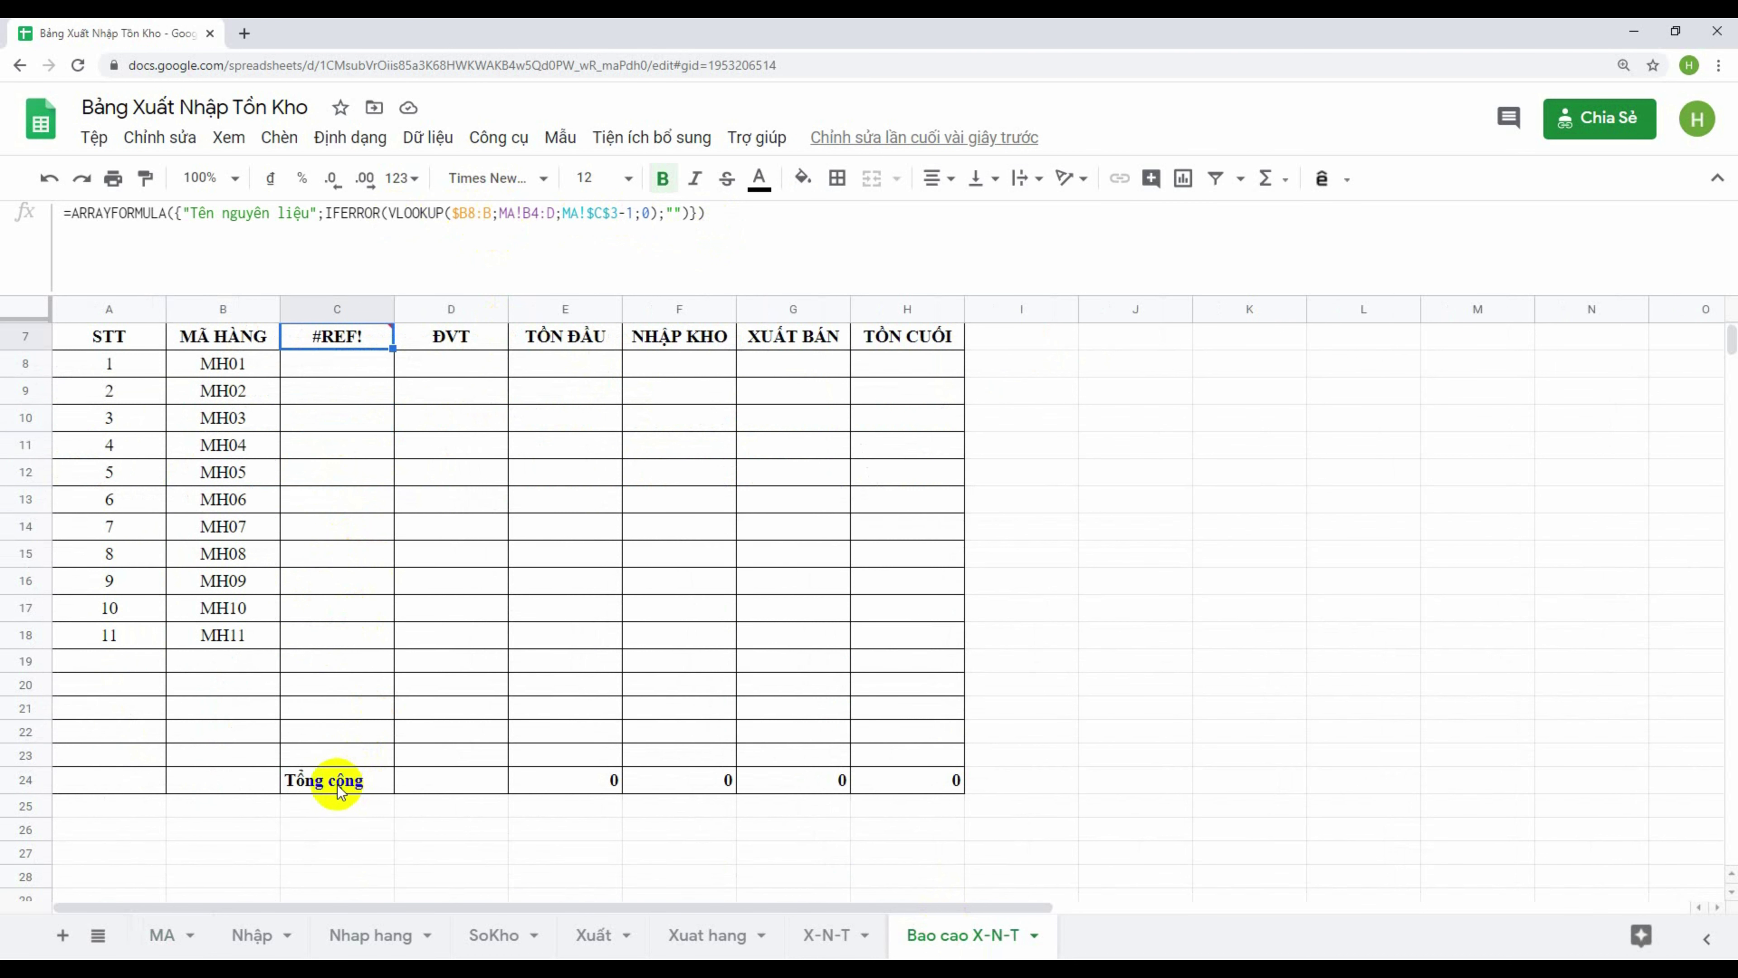
pyautogui.click(325, 780)
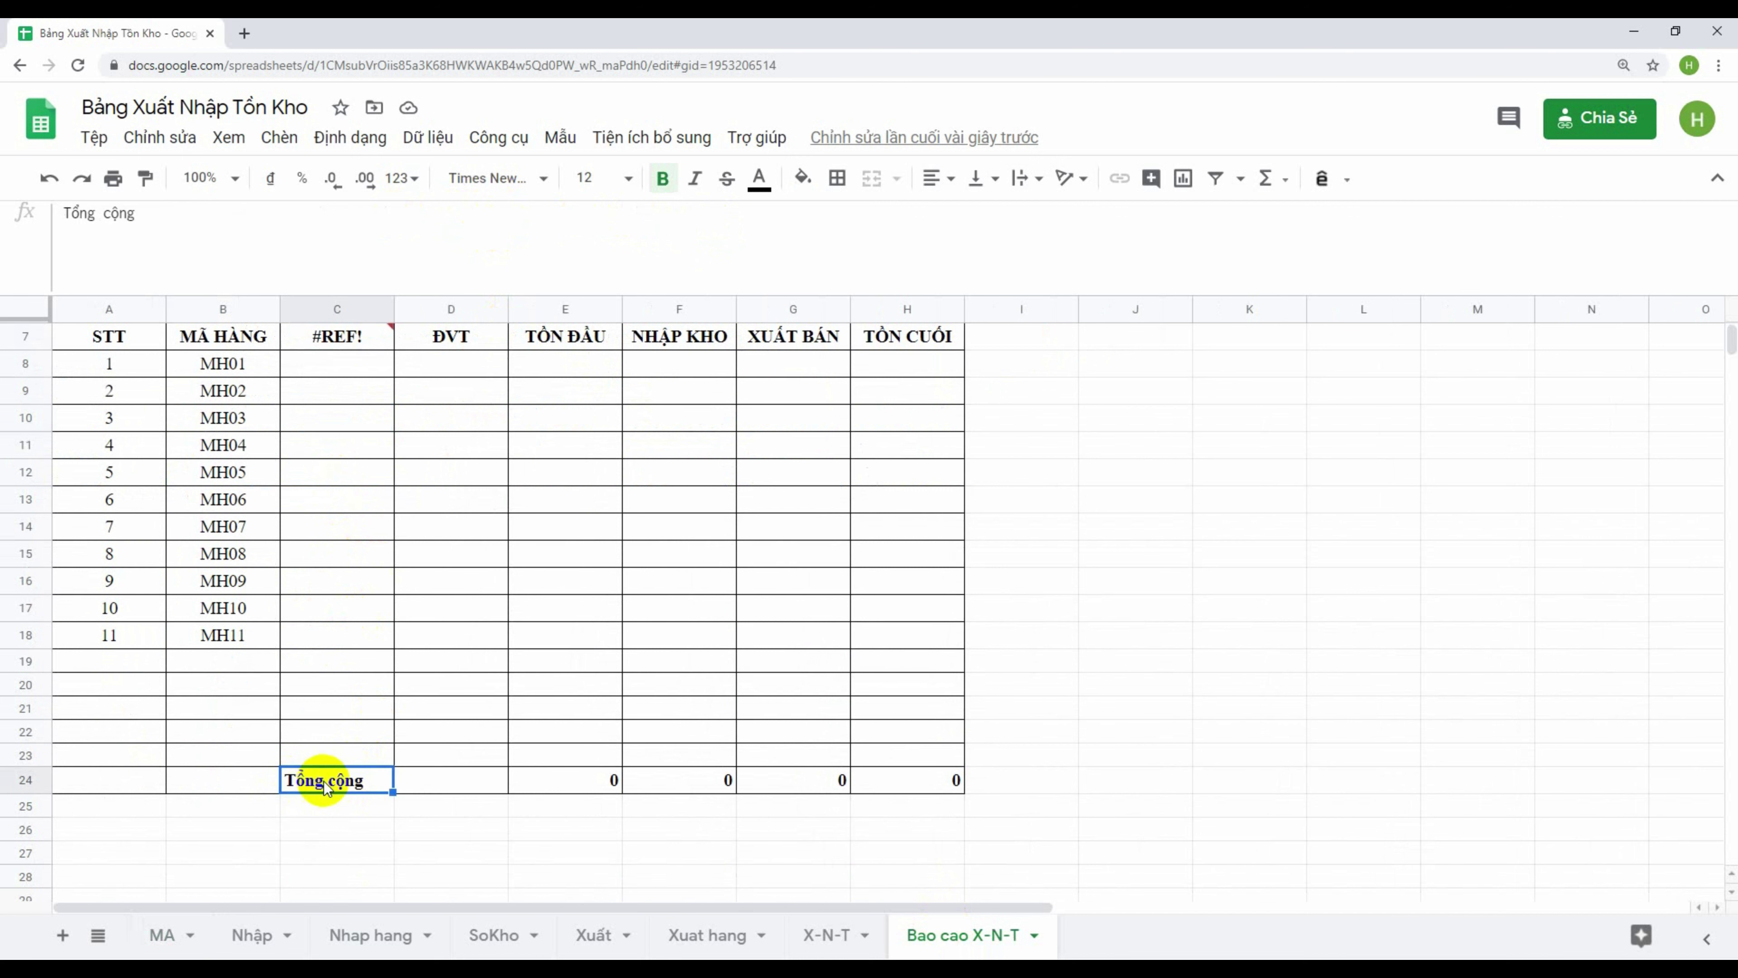
pyautogui.press('Delete')
pyautogui.scroll(2, 372, 749)
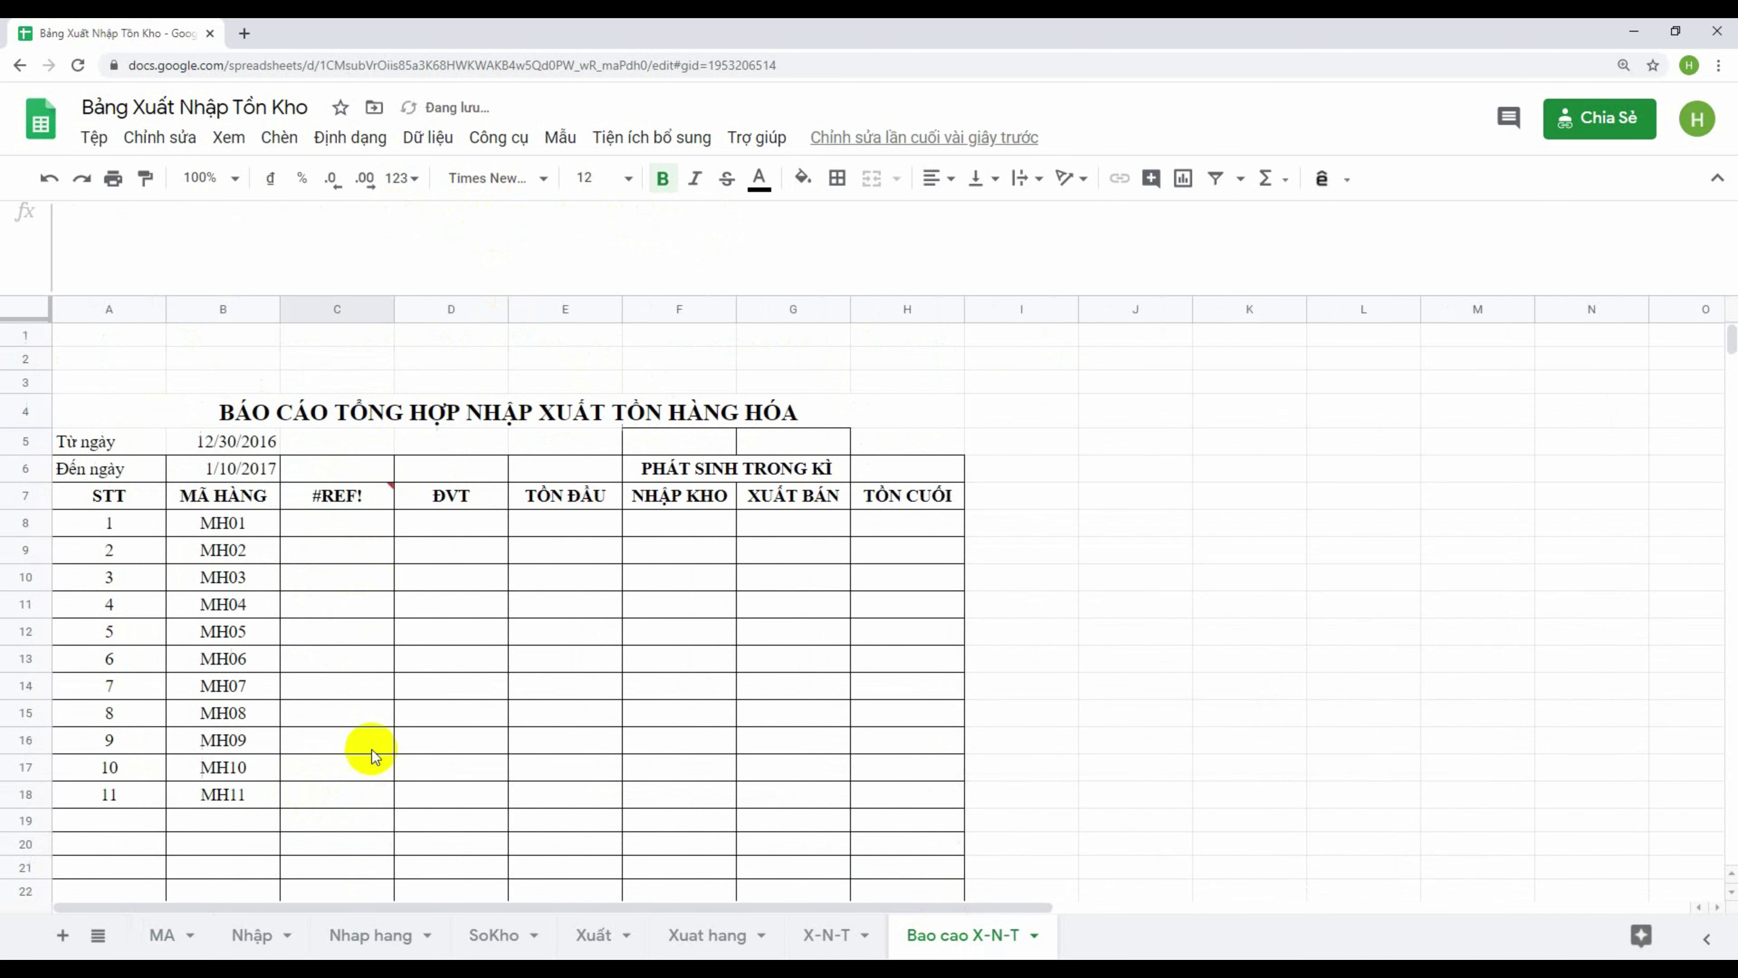
pyautogui.click(349, 498)
pyautogui.scroll(-2, 353, 558)
pyautogui.scroll(2, 353, 559)
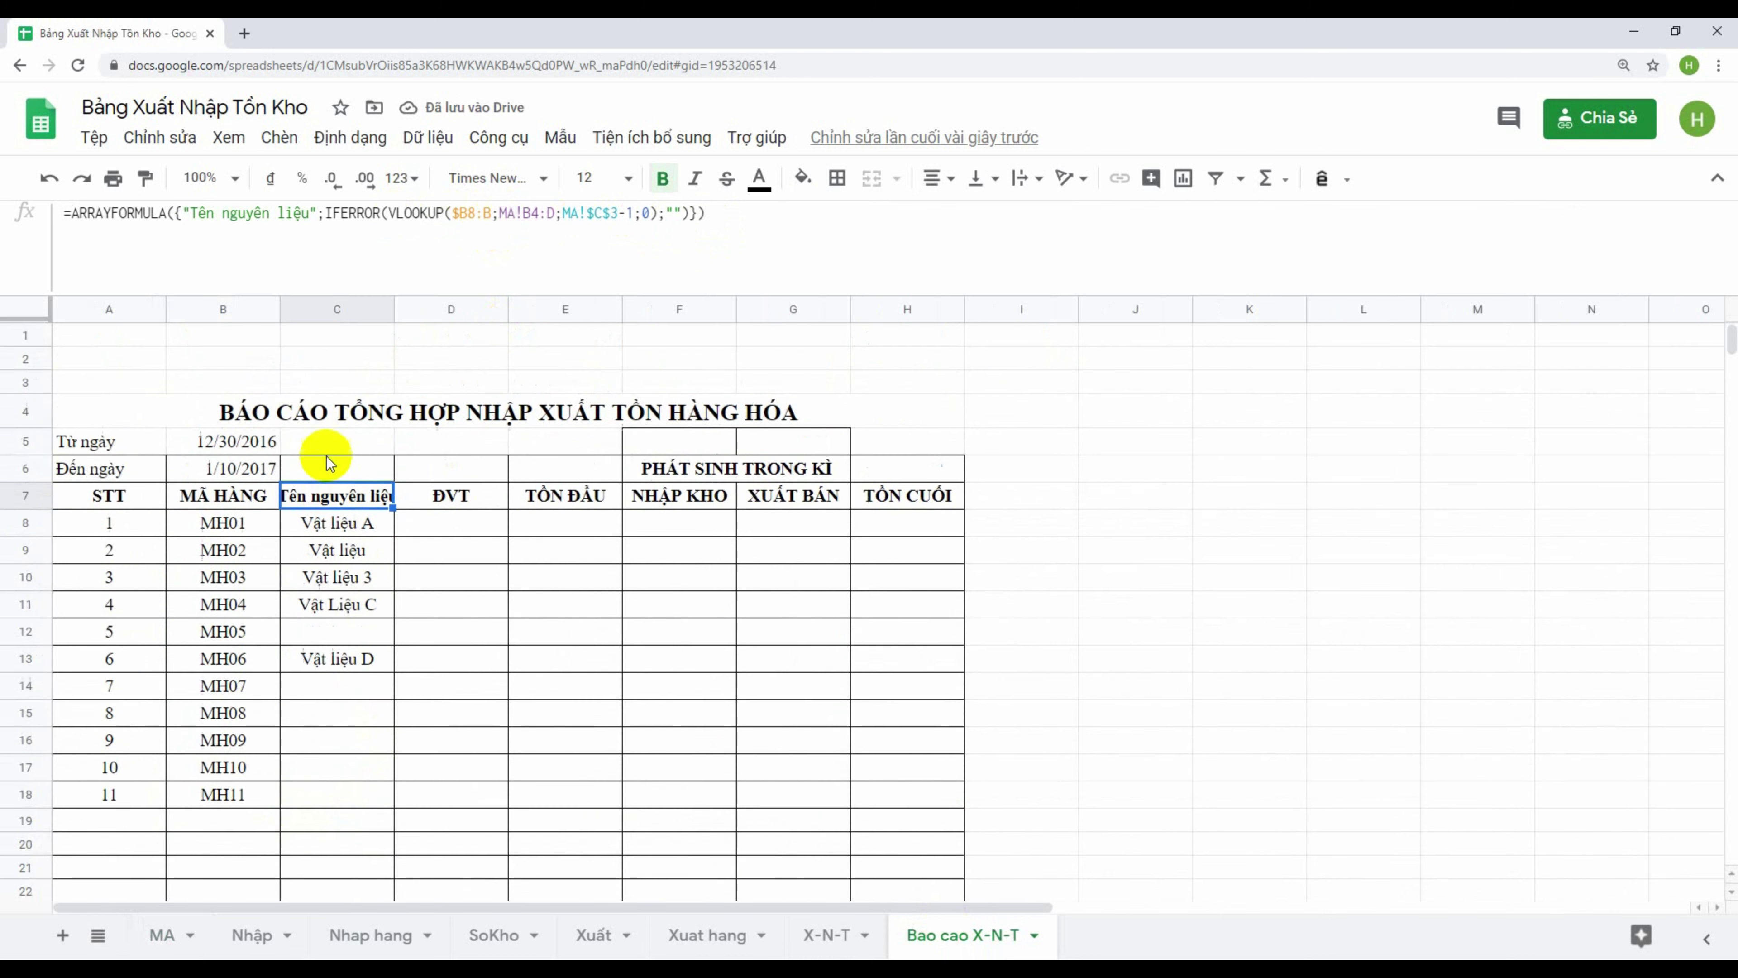
pyautogui.scroll(-3, 343, 637)
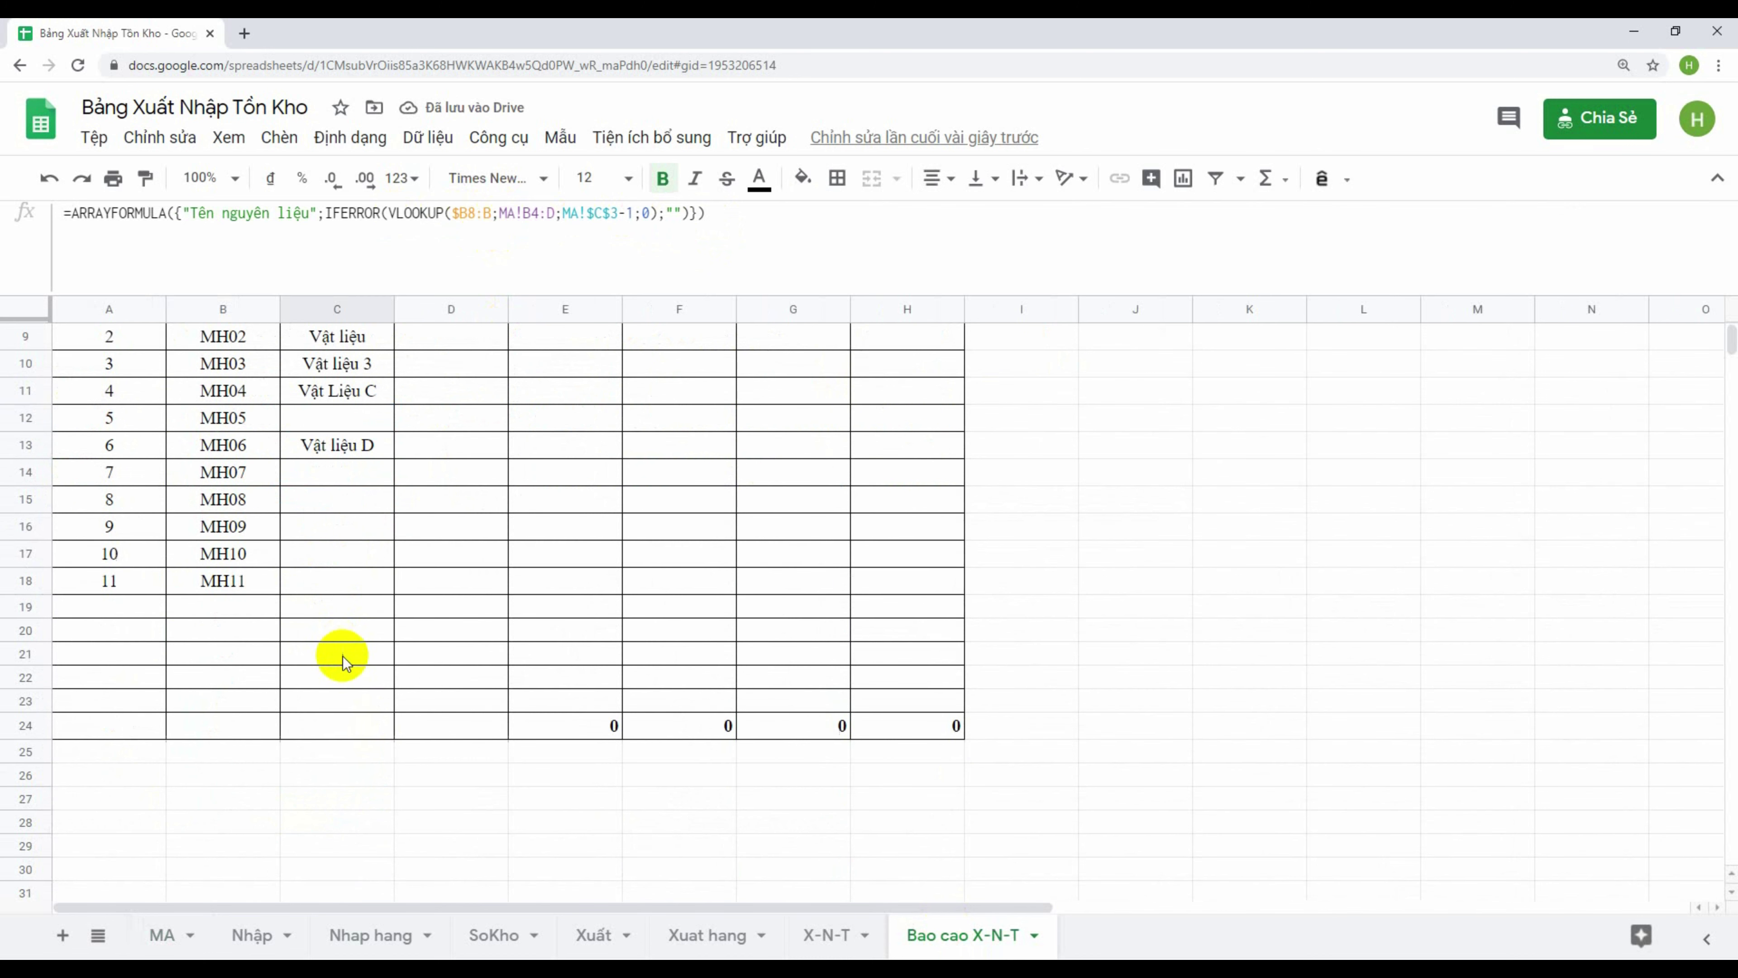
pyautogui.click(337, 714)
pyautogui.scroll(3, 527, 588)
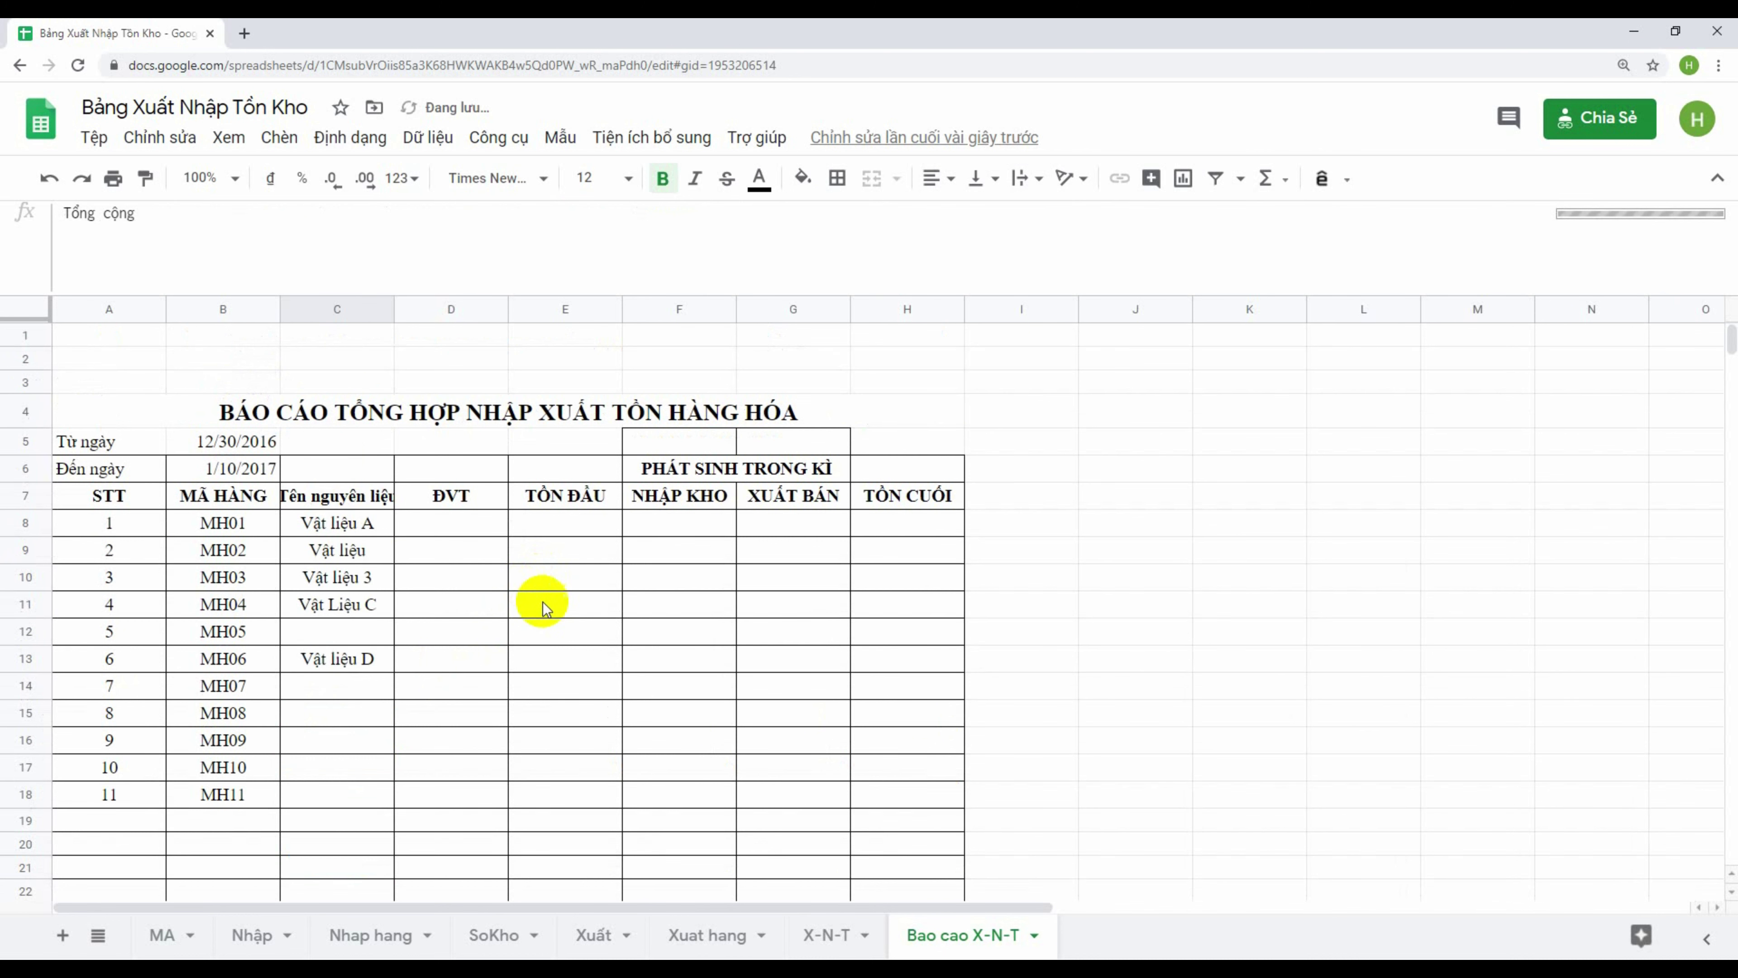
pyautogui.scroll(-2, 346, 519)
pyautogui.moveTo(316, 727); pyautogui.dragTo(415, 725)
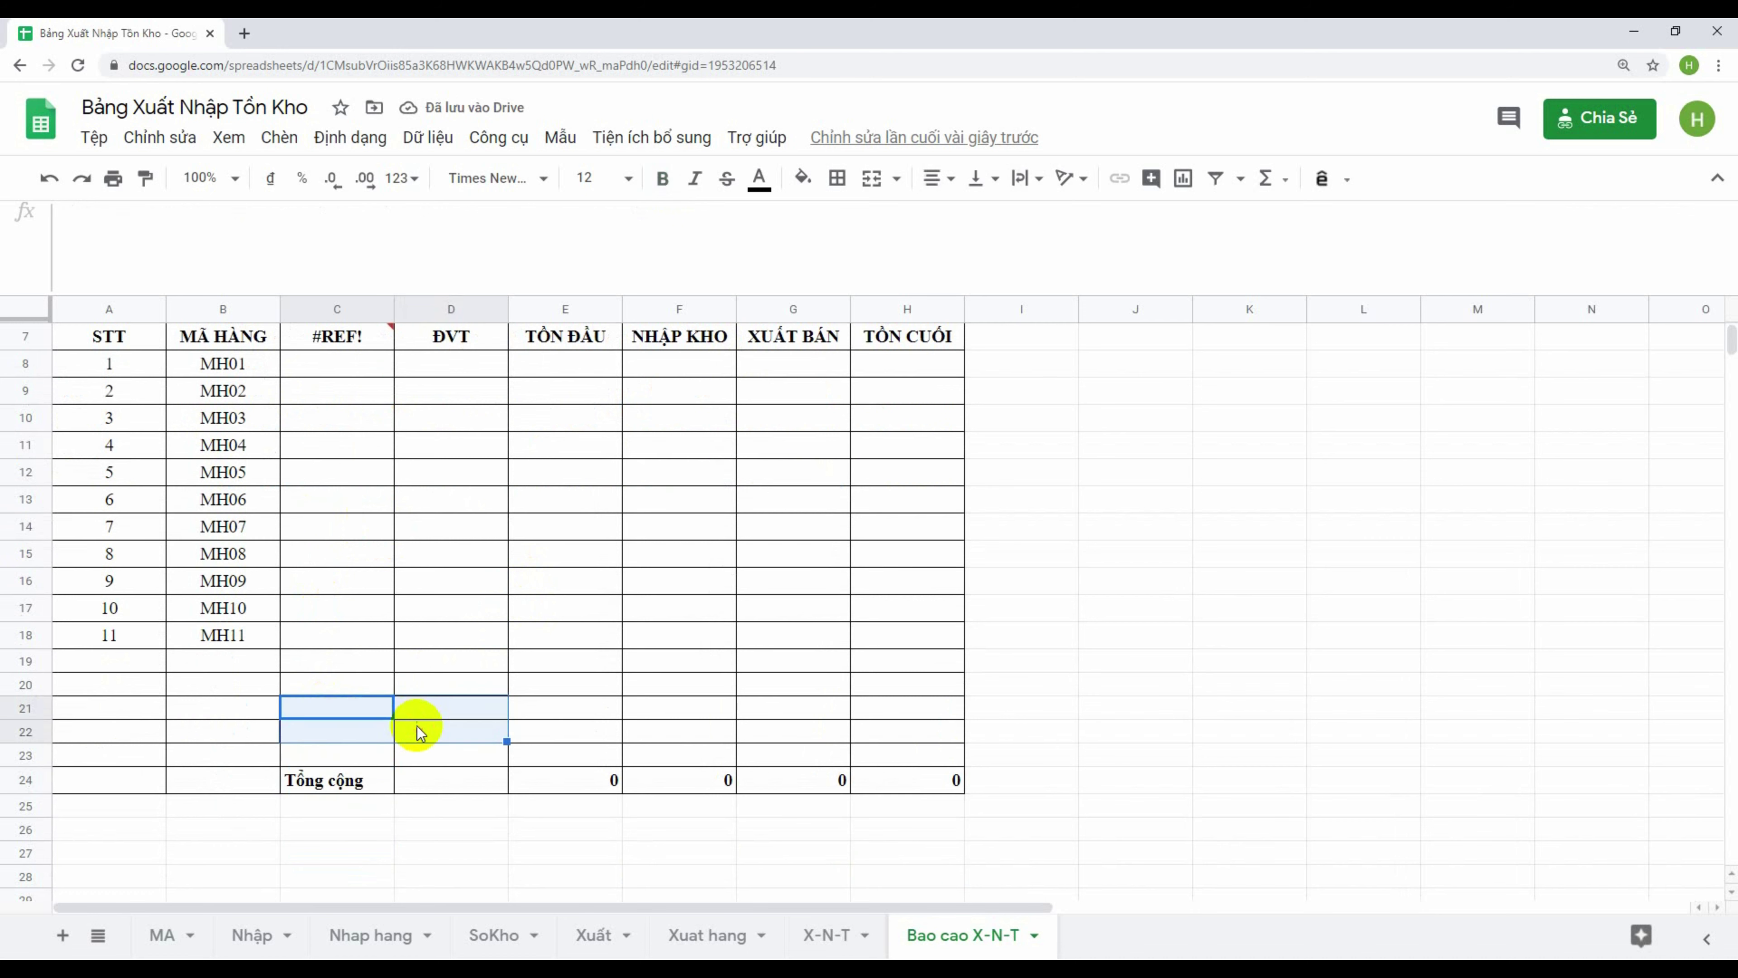
pyautogui.scroll(2, 465, 636)
pyautogui.moveTo(376, 474); pyautogui.dragTo(378, 492)
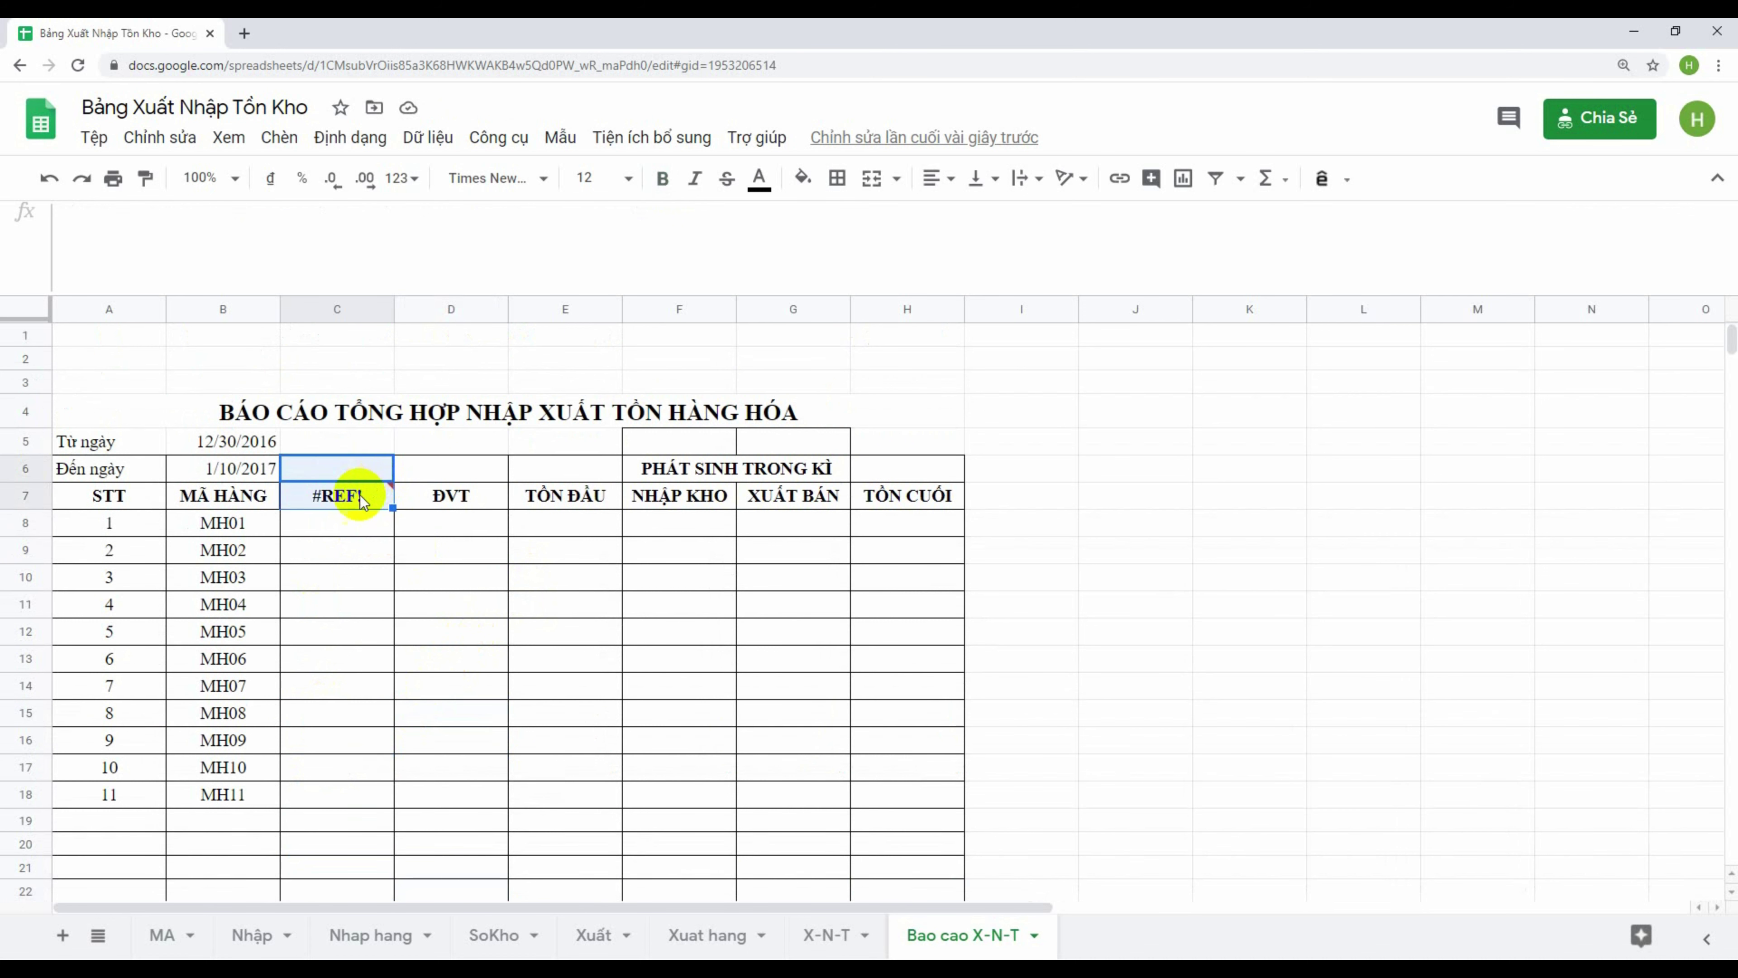
pyautogui.click(359, 495)
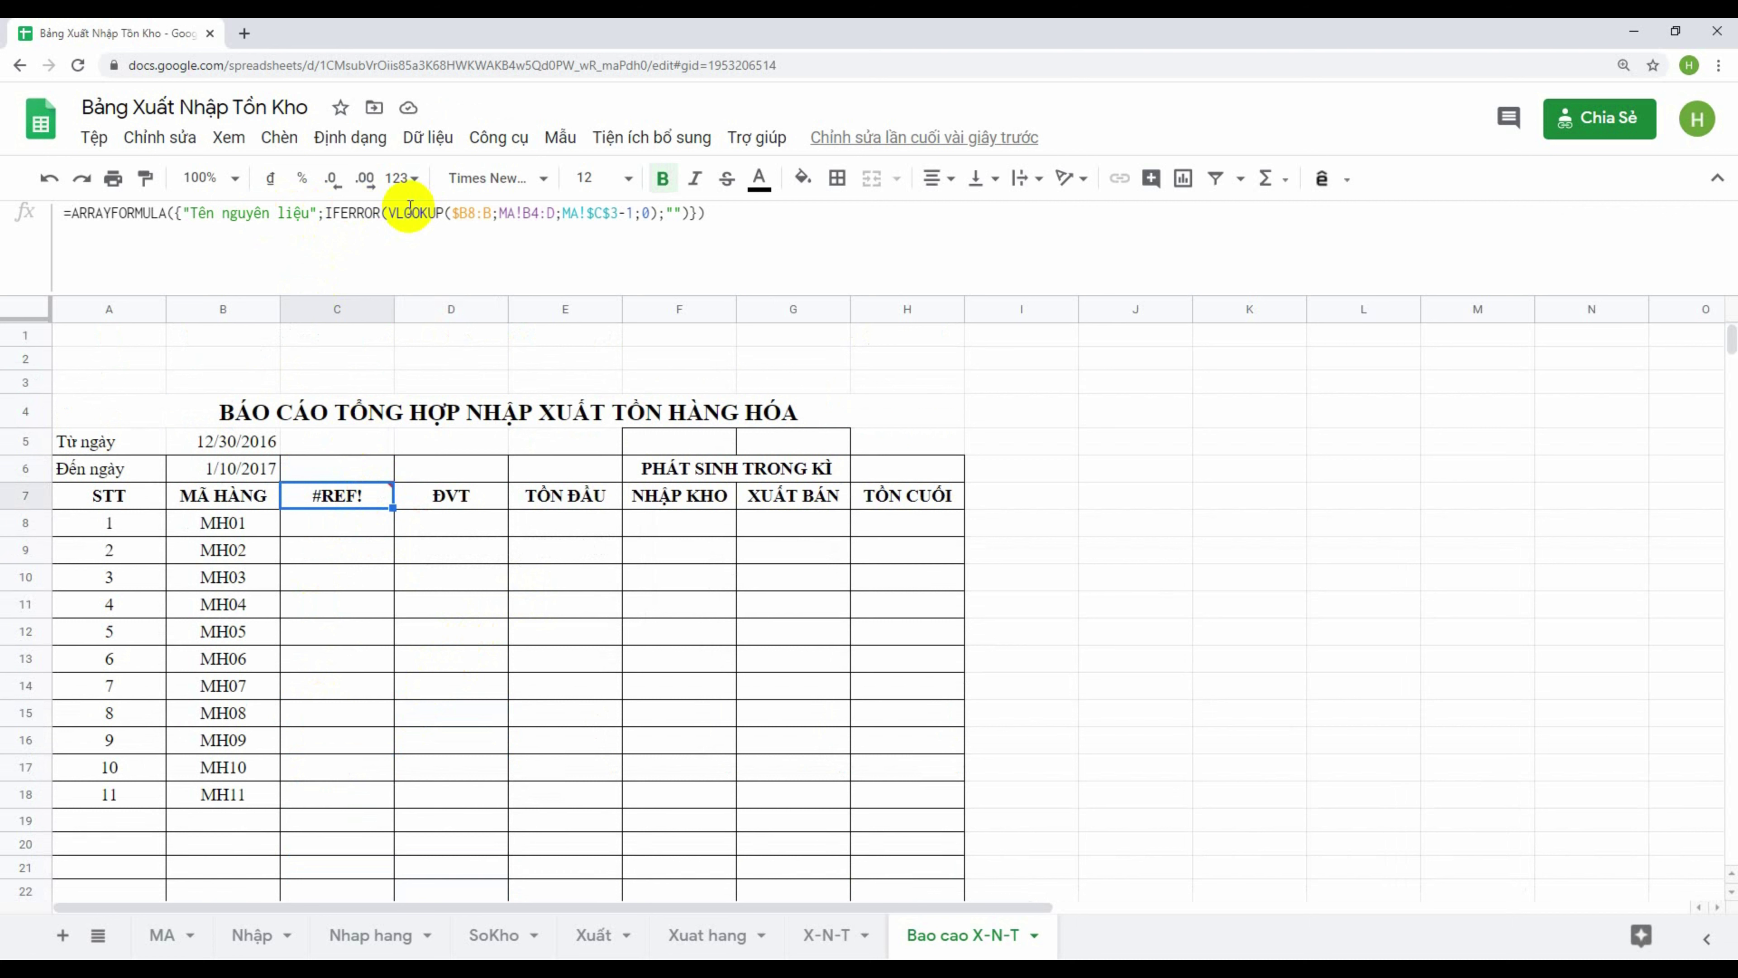
pyautogui.doubleClick(388, 212)
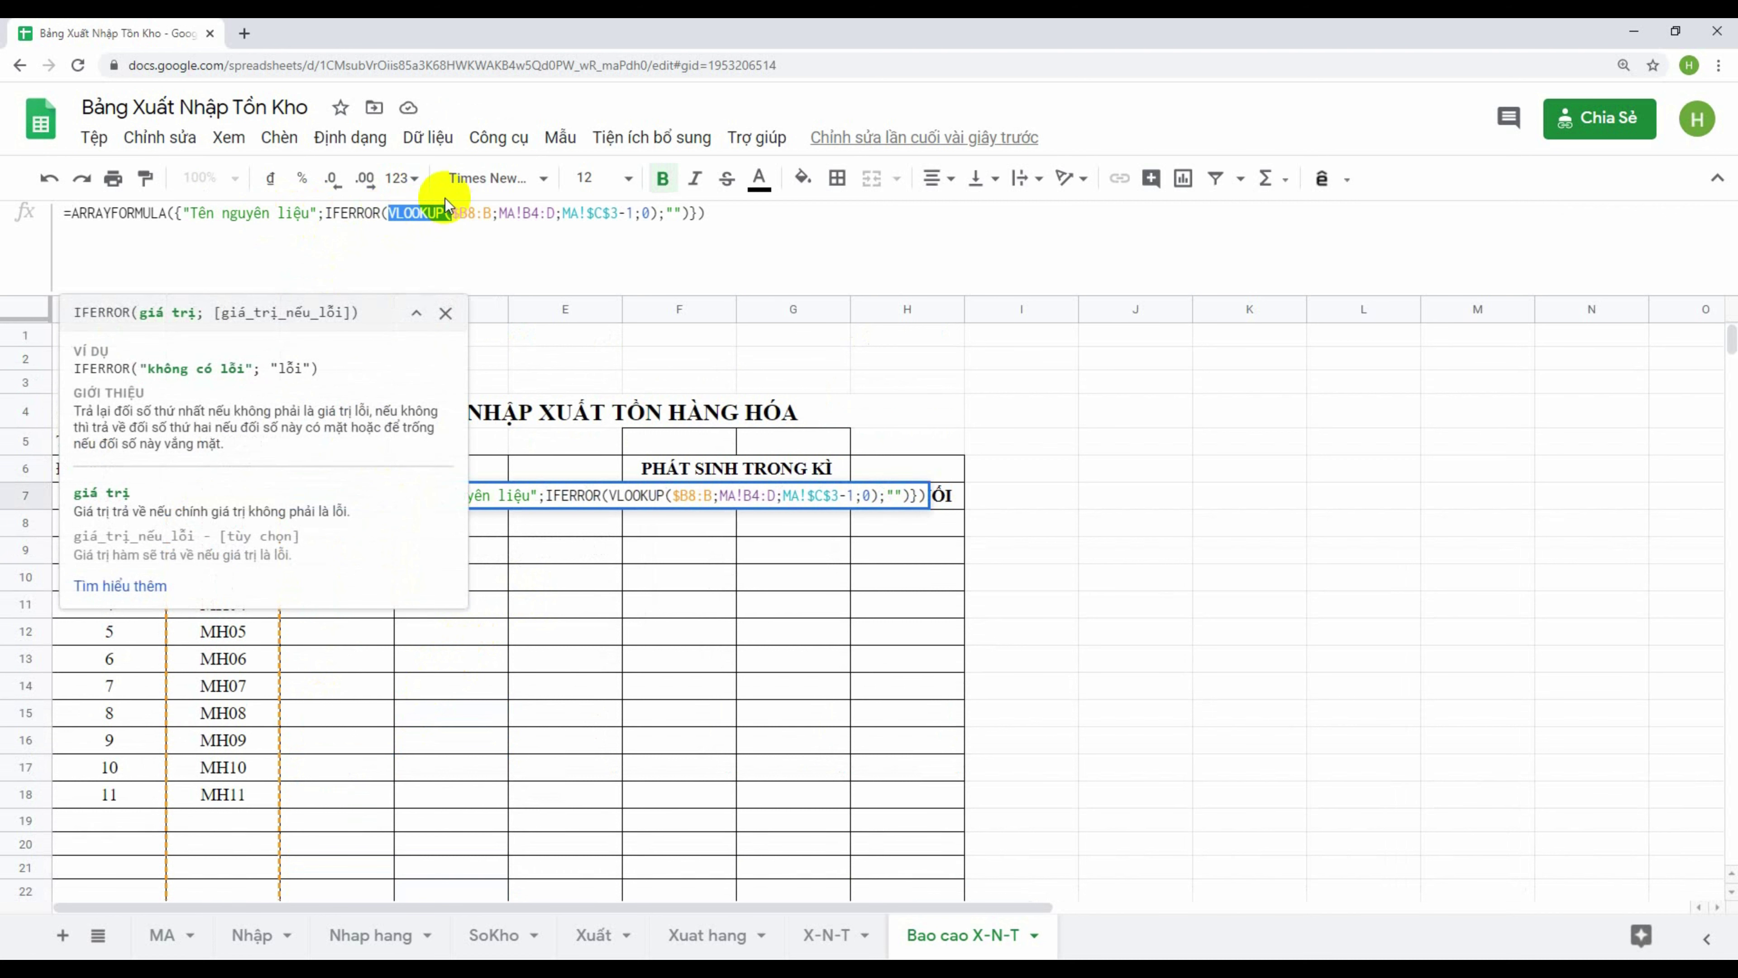
pyautogui.press('Escape')
pyautogui.scroll(-1, 372, 593)
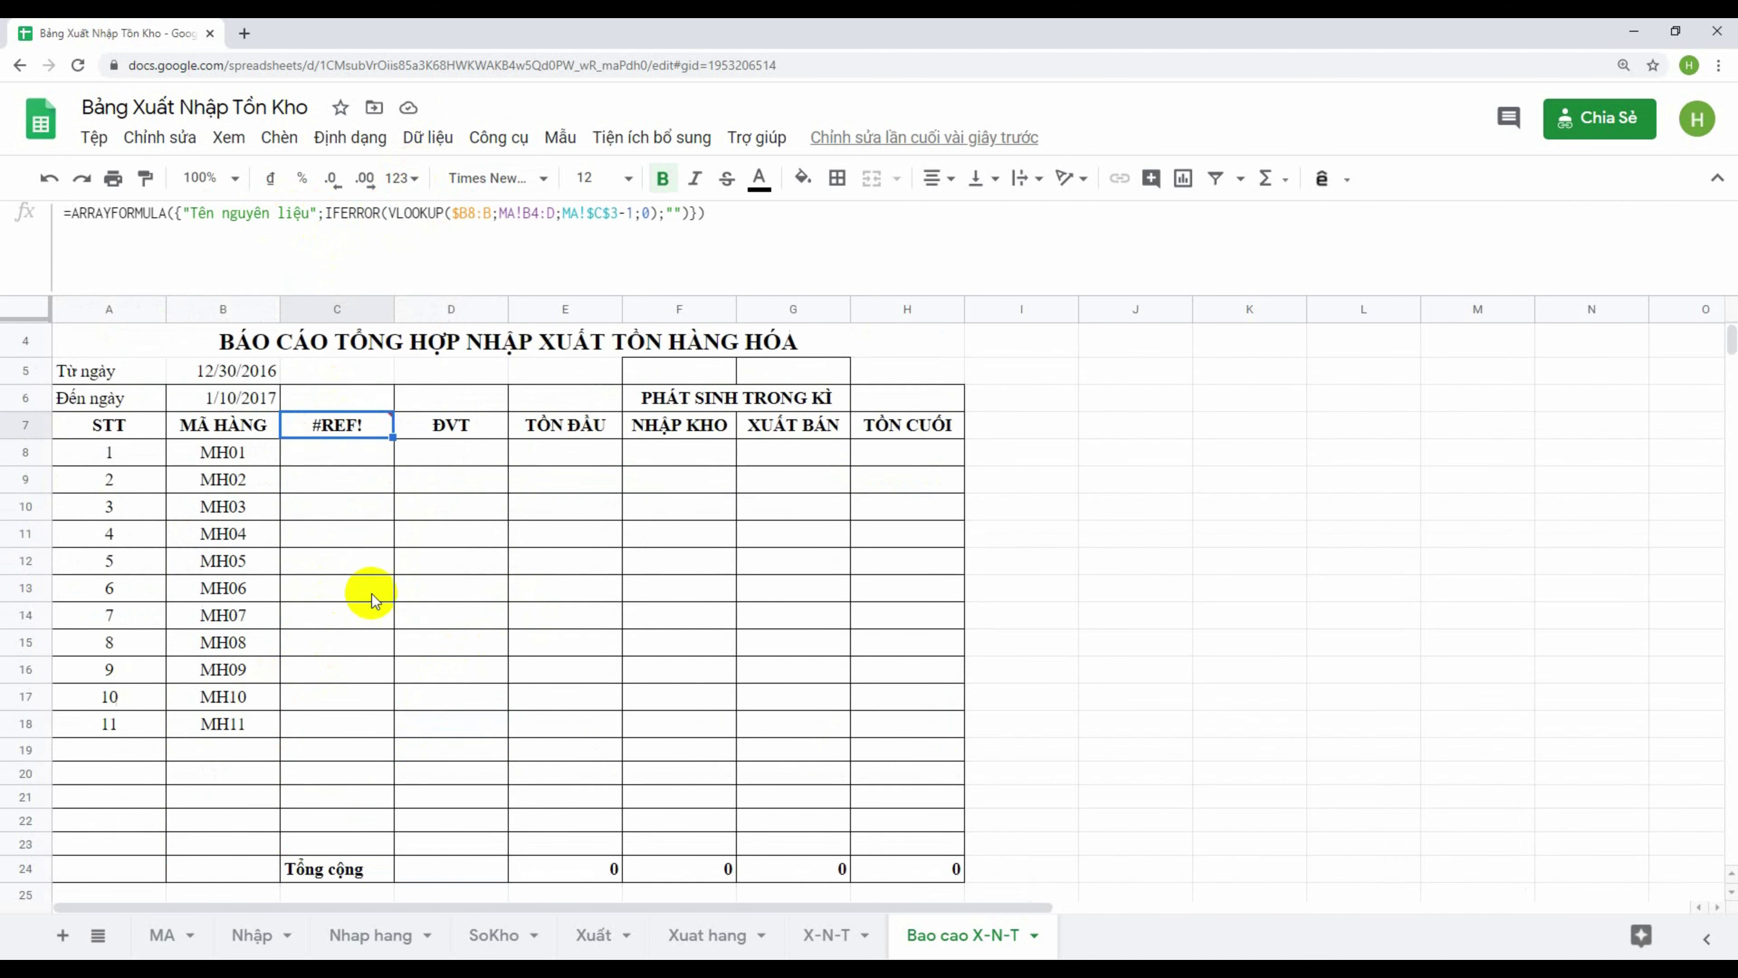
pyautogui.scroll(-1, 372, 594)
pyautogui.scroll(-2, 399, 579)
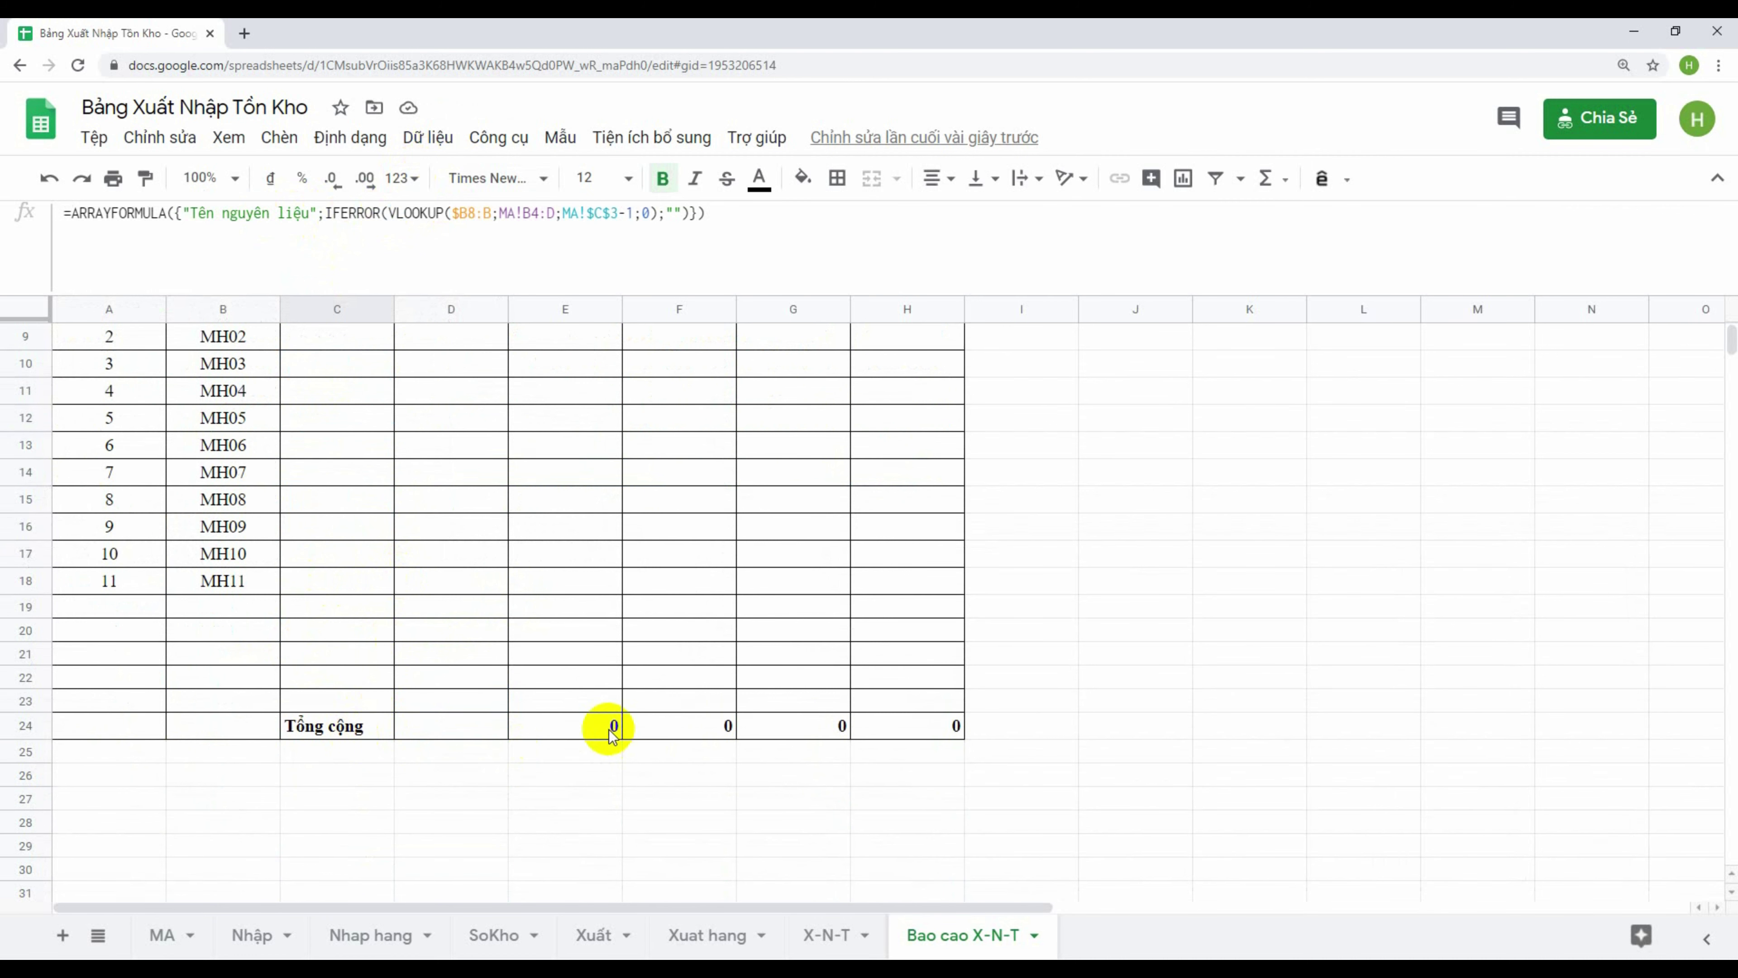
pyautogui.scroll(3, 613, 734)
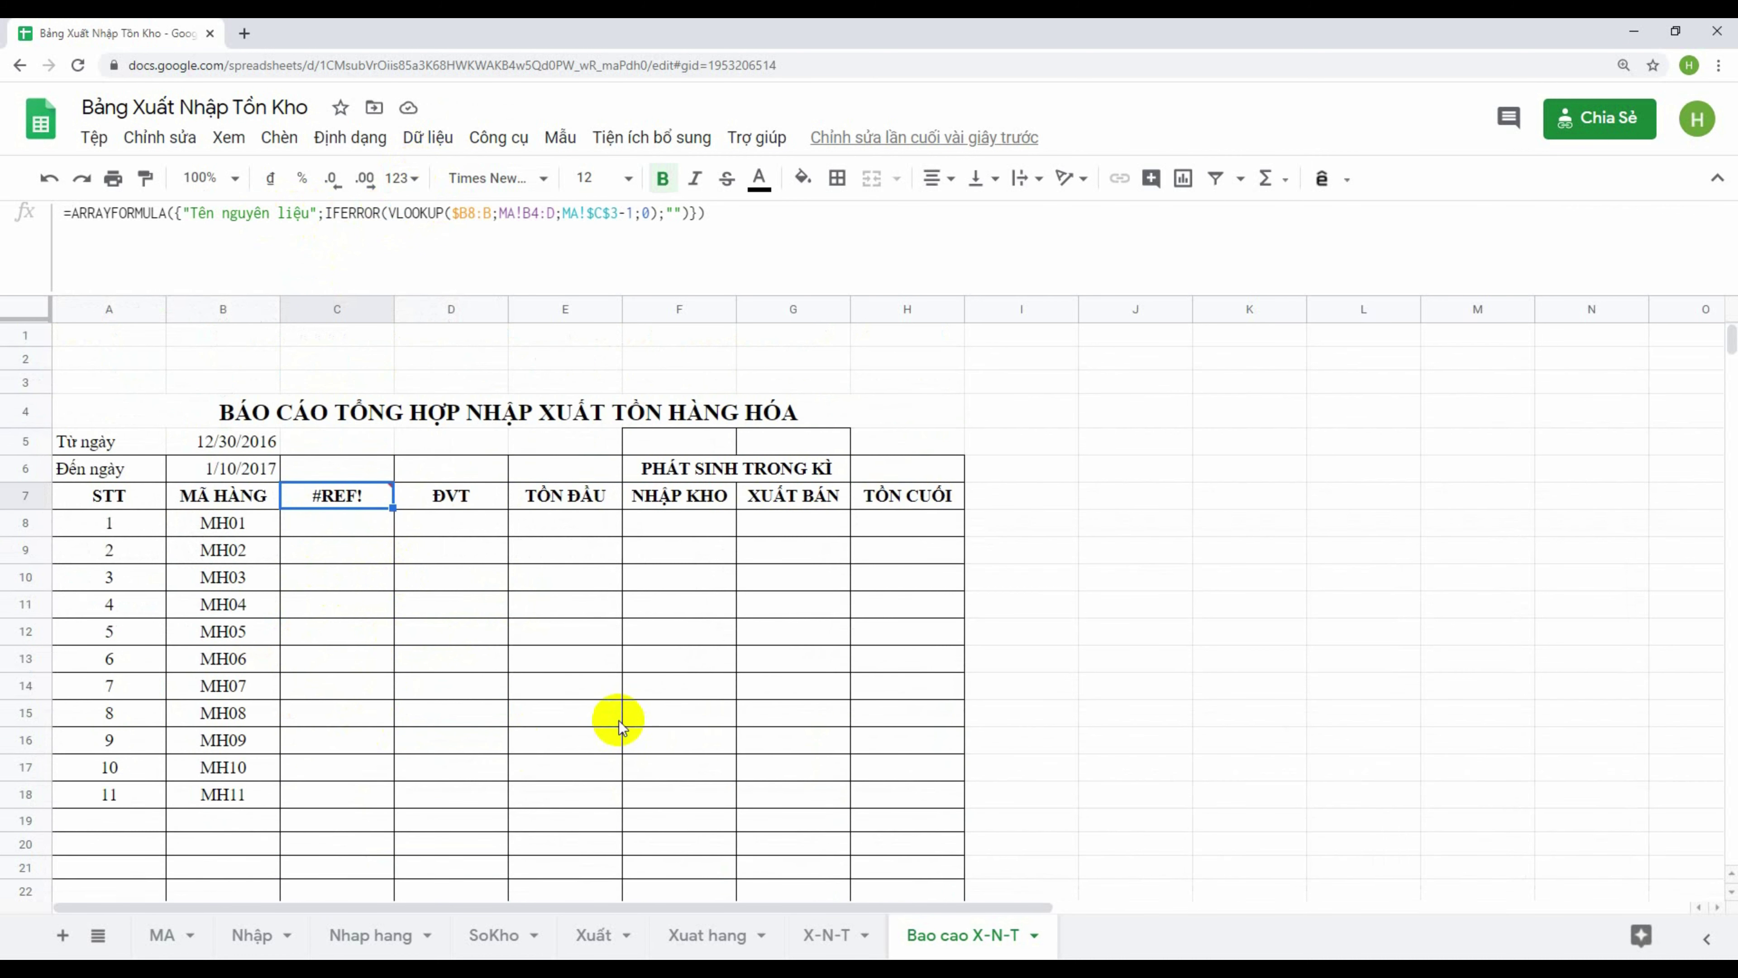
pyautogui.scroll(-3, 484, 606)
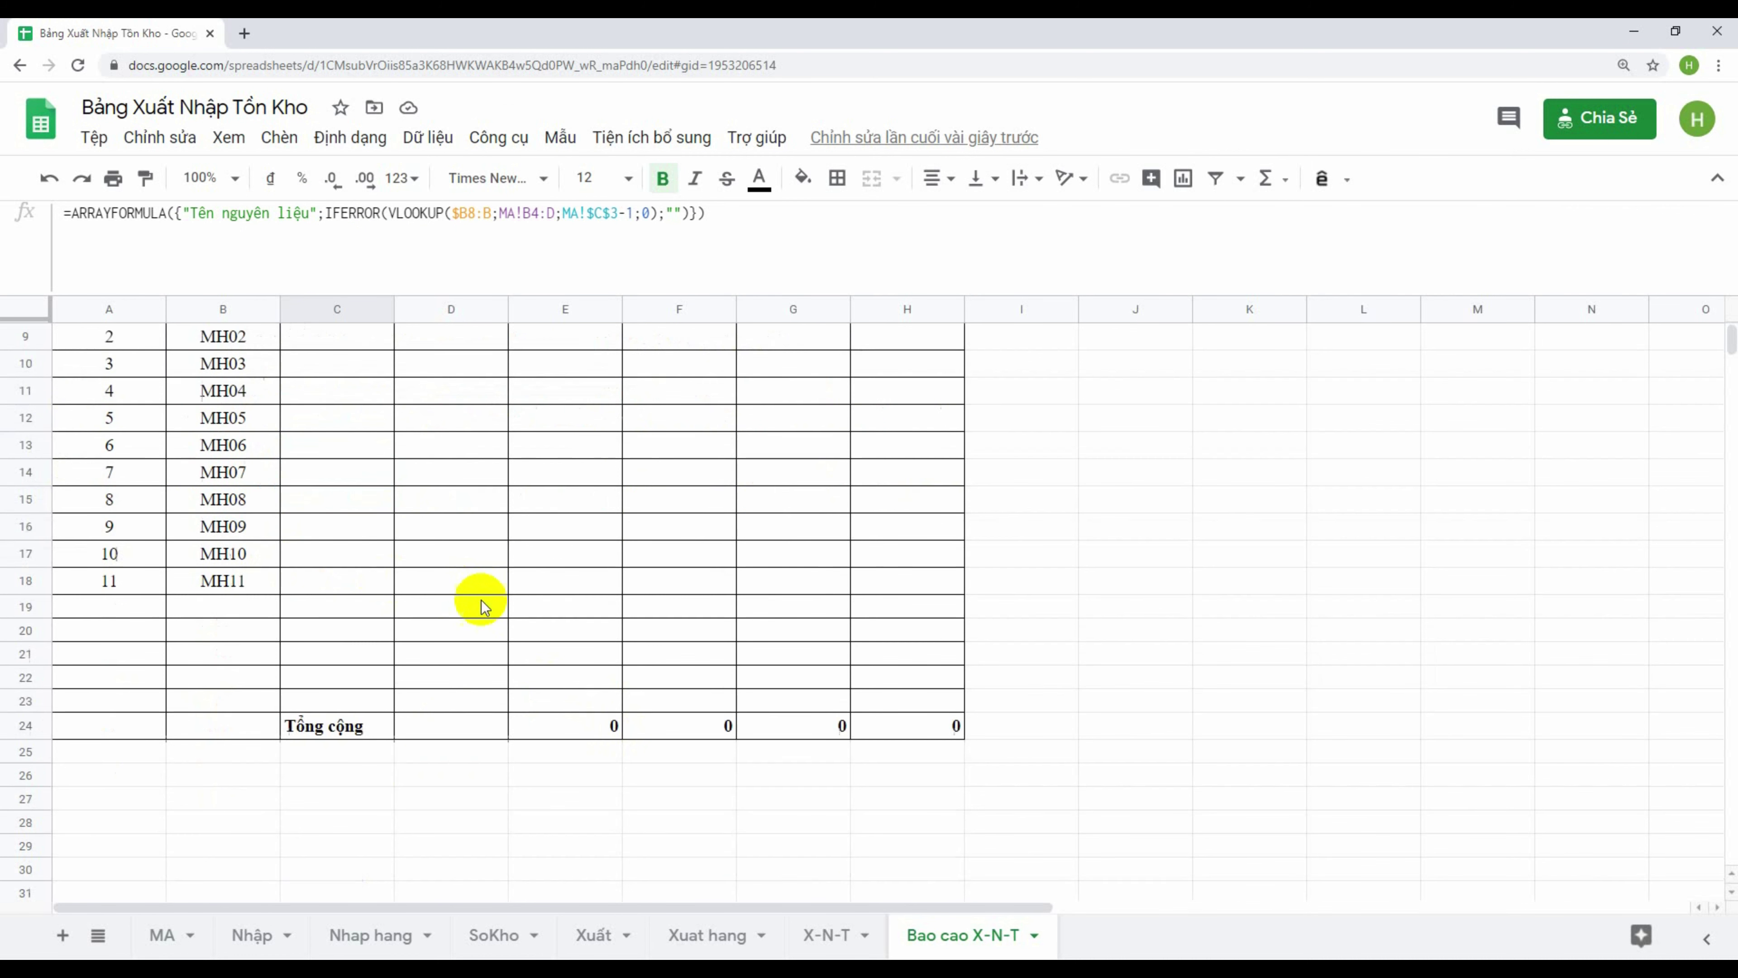
pyautogui.moveTo(383, 727); pyautogui.dragTo(958, 716)
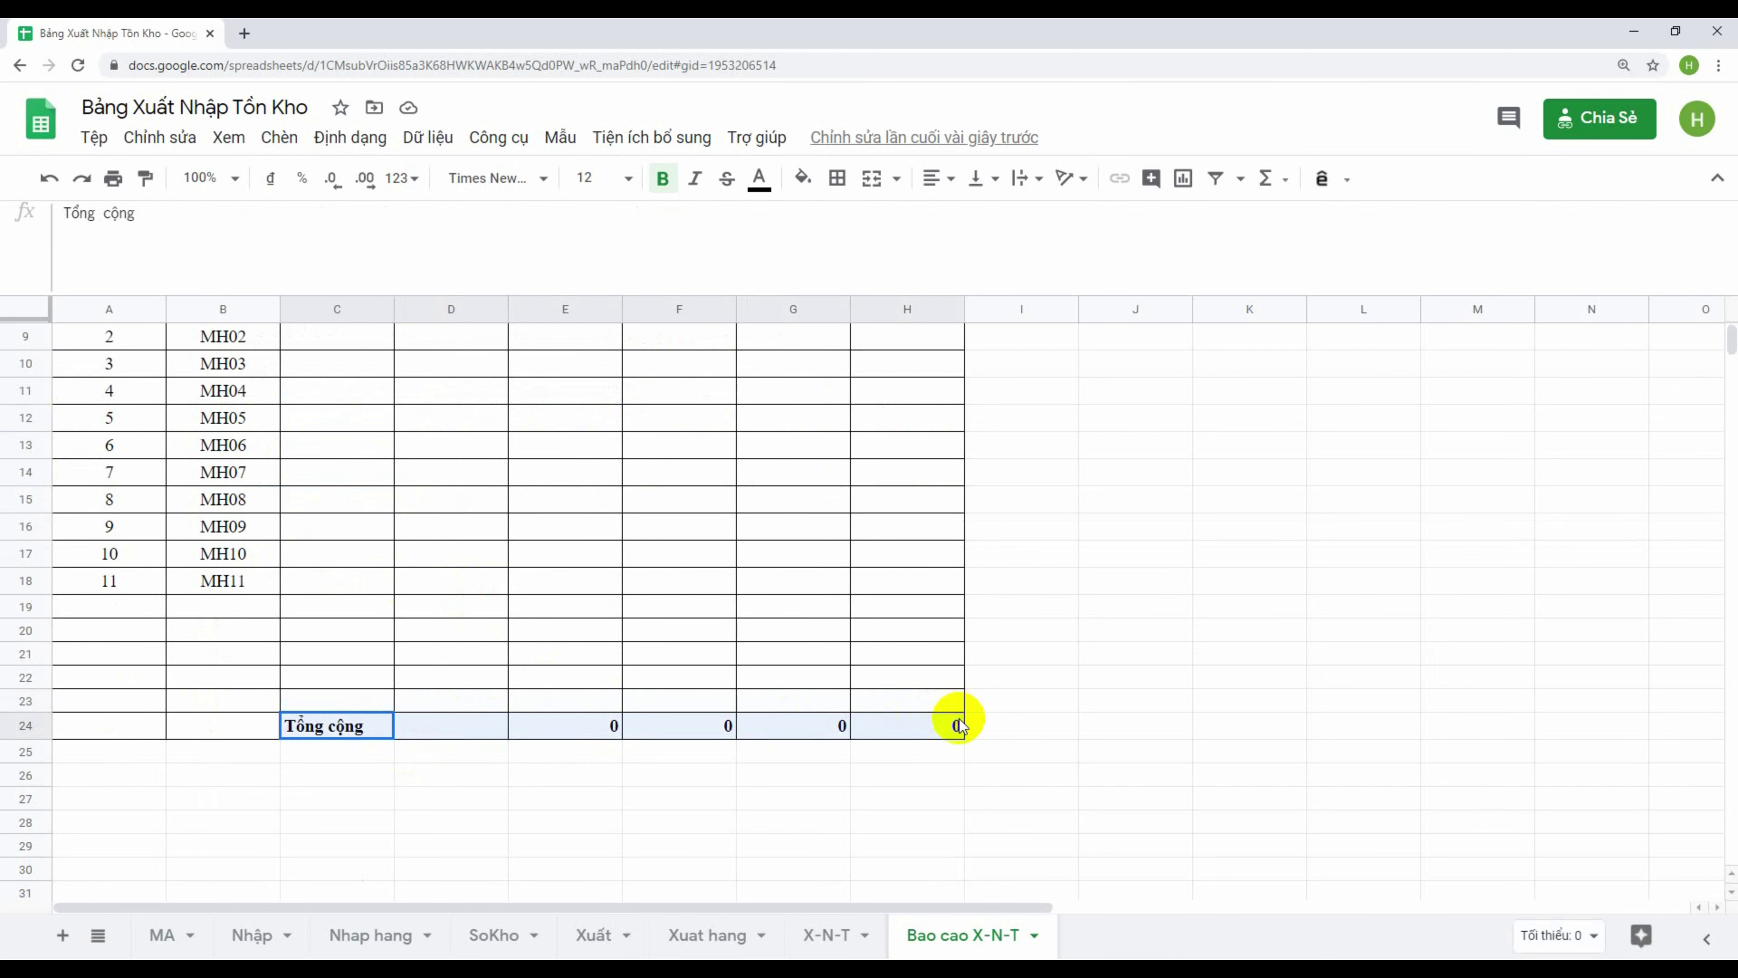
pyautogui.scroll(3, 540, 645)
pyautogui.click(340, 529)
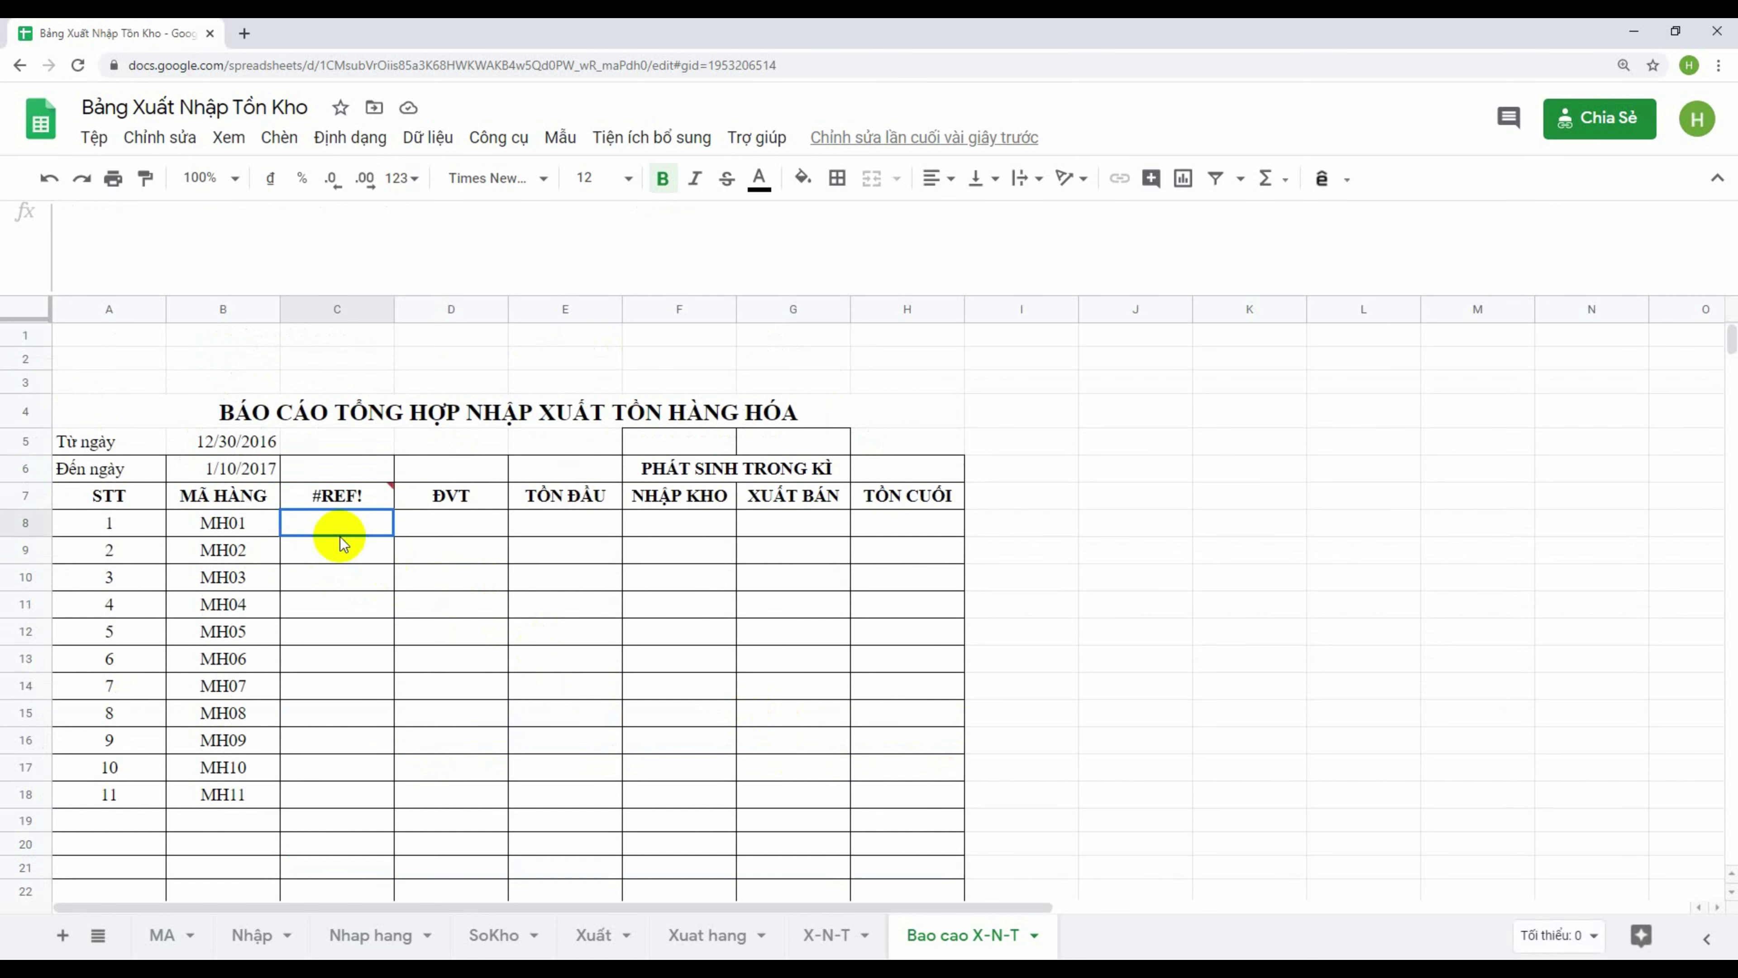
pyautogui.click(342, 505)
pyautogui.press('Down')
pyautogui.click(350, 497)
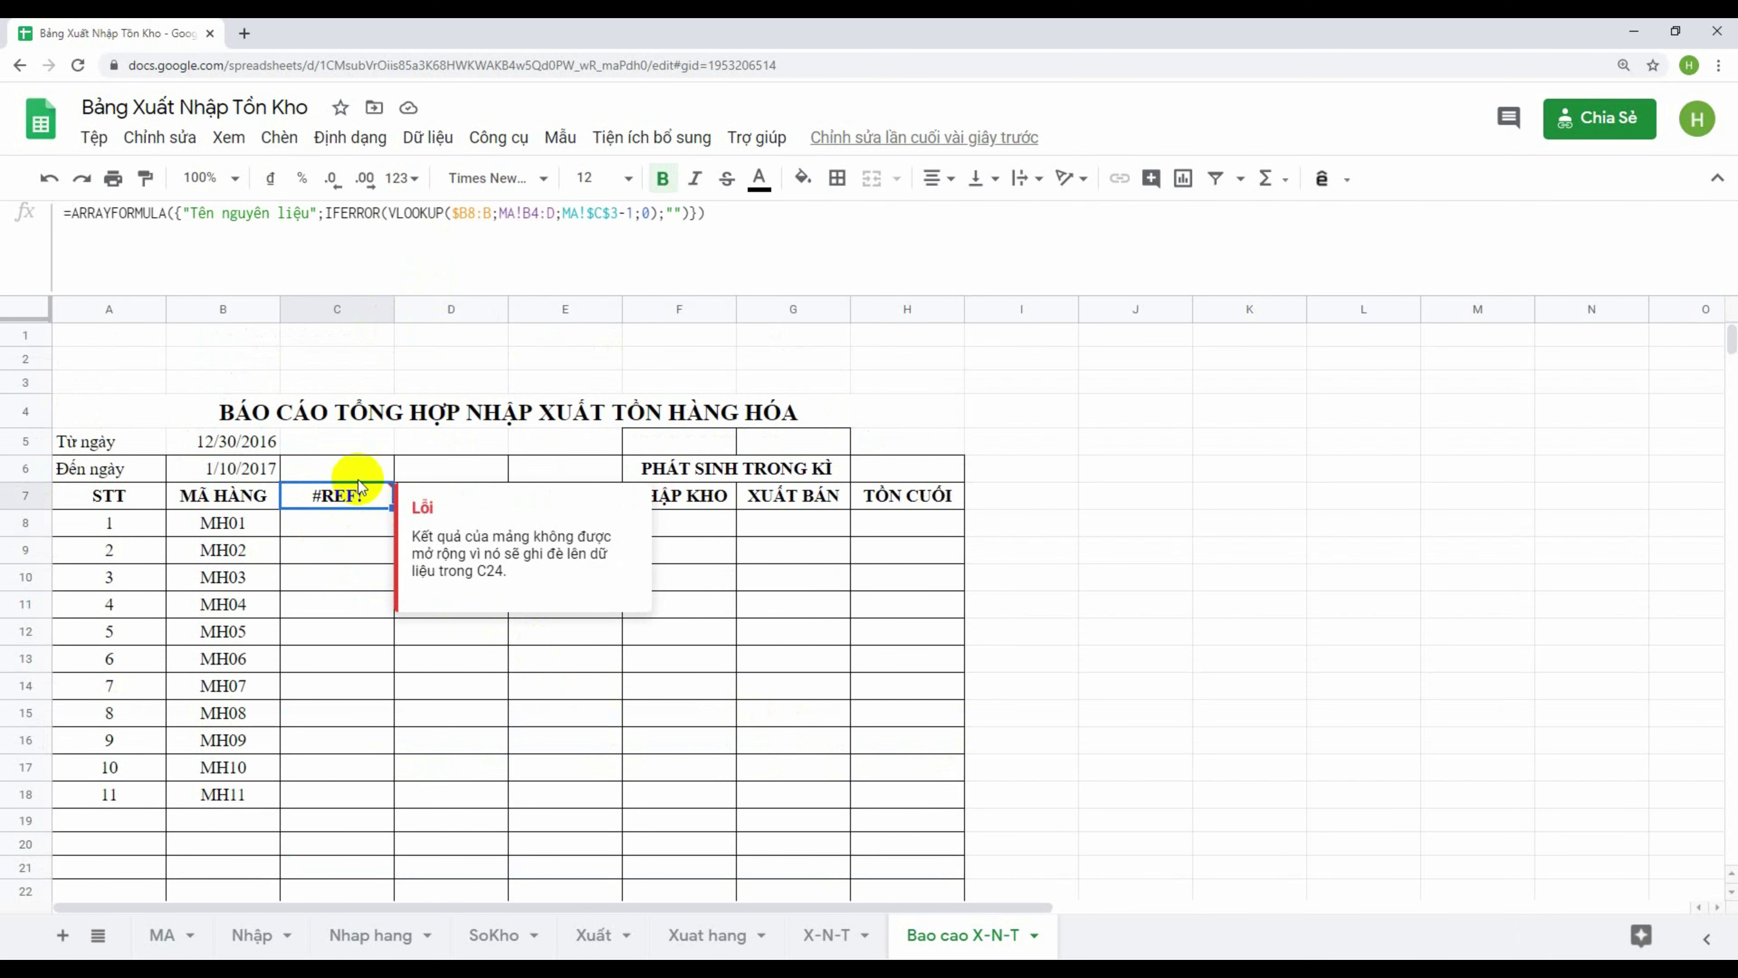
pyautogui.moveTo(391, 214); pyautogui.dragTo(710, 227)
pyautogui.hotkey('ctrl', 'c')
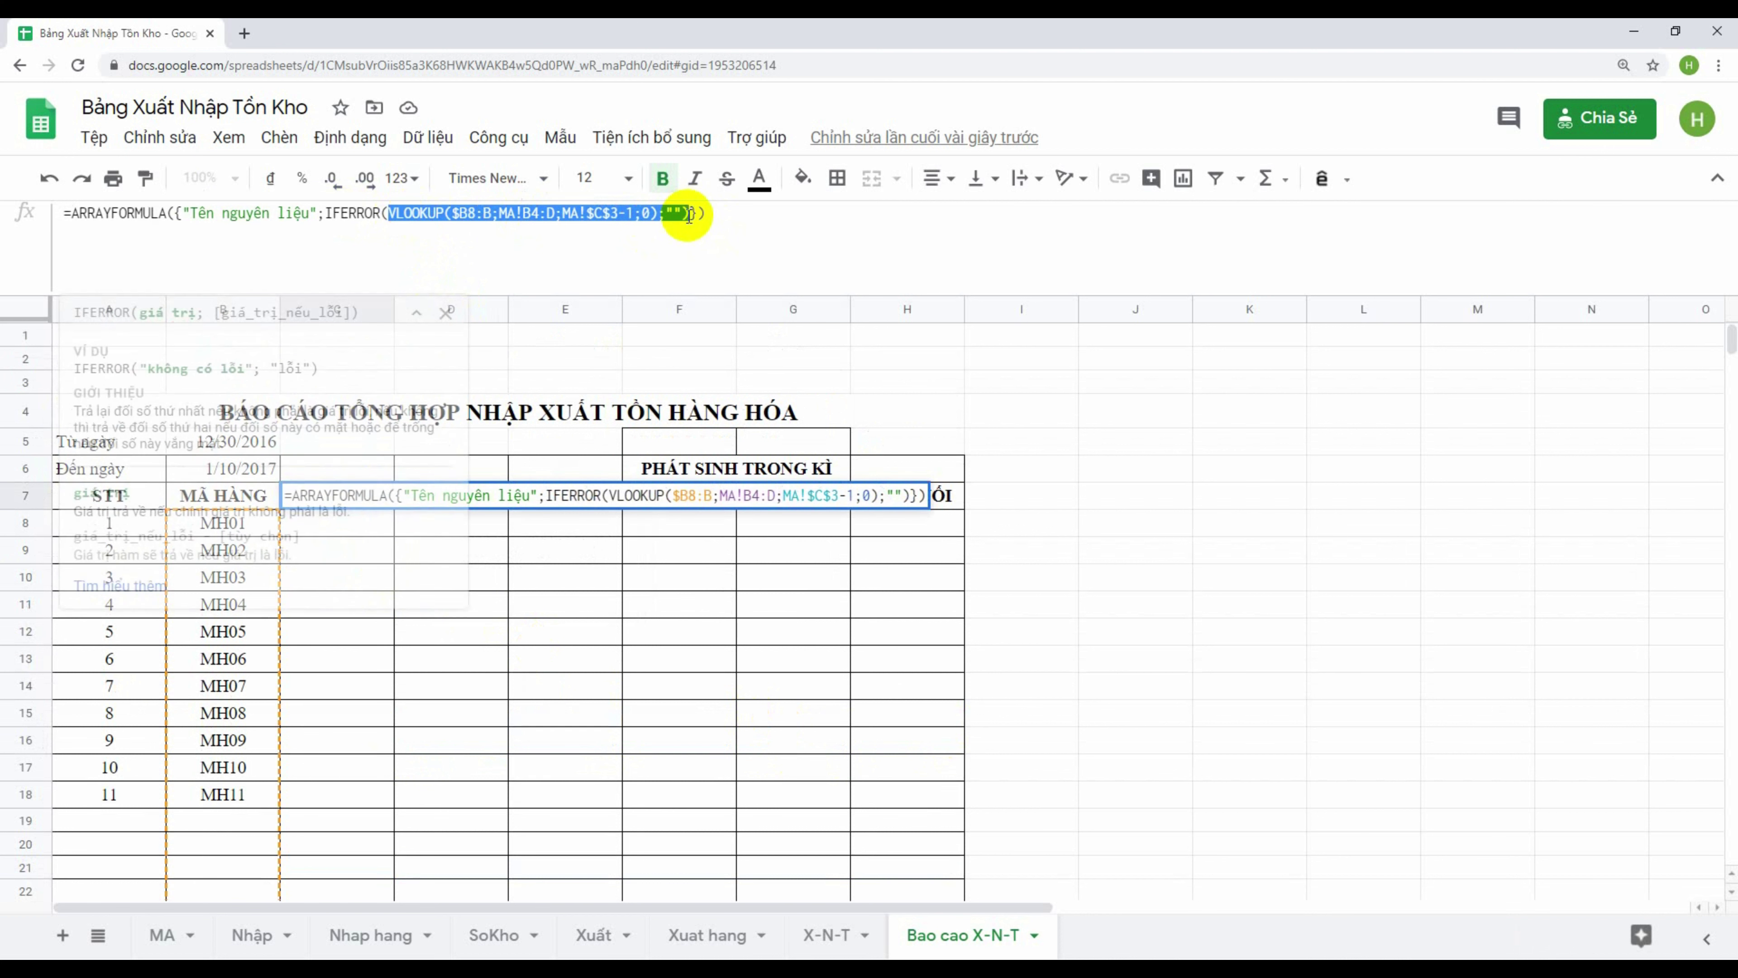
# Paste the VLOOKUP into C8 with a leading '=', fixing its missing parenthesis to show Vật liệu A
pyautogui.press('Escape')
pyautogui.click(302, 527)
pyautogui.hotkey('ctrl', 'v')
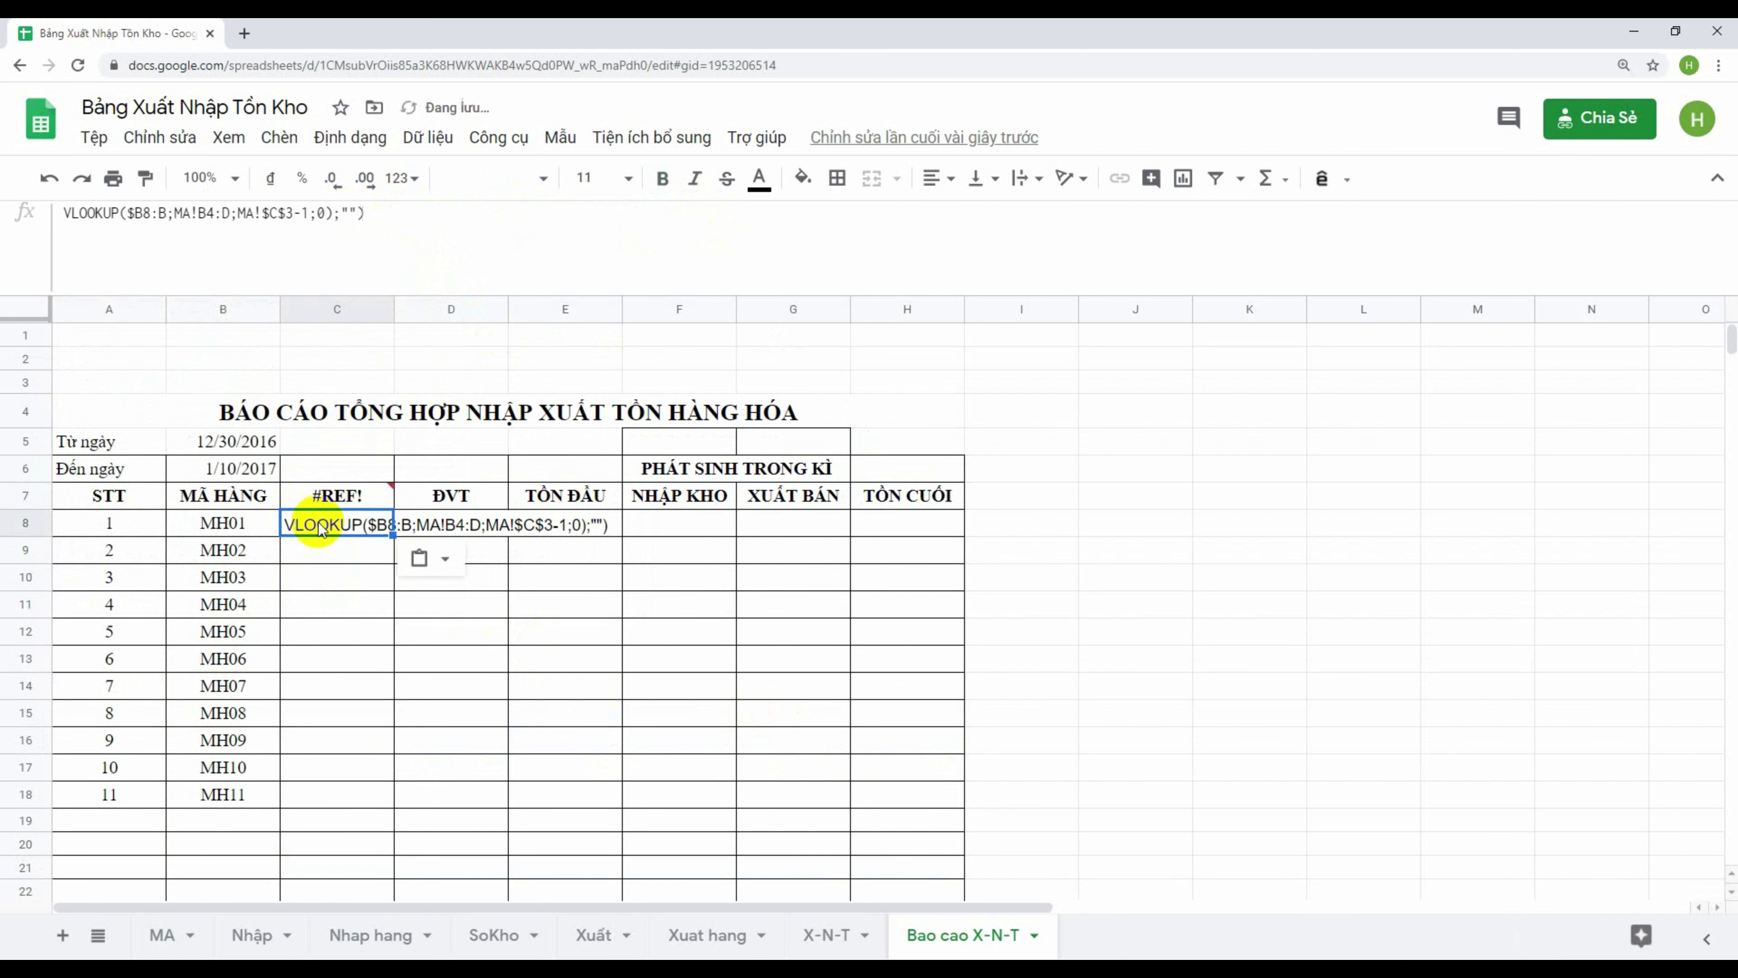
pyautogui.click(64, 212)
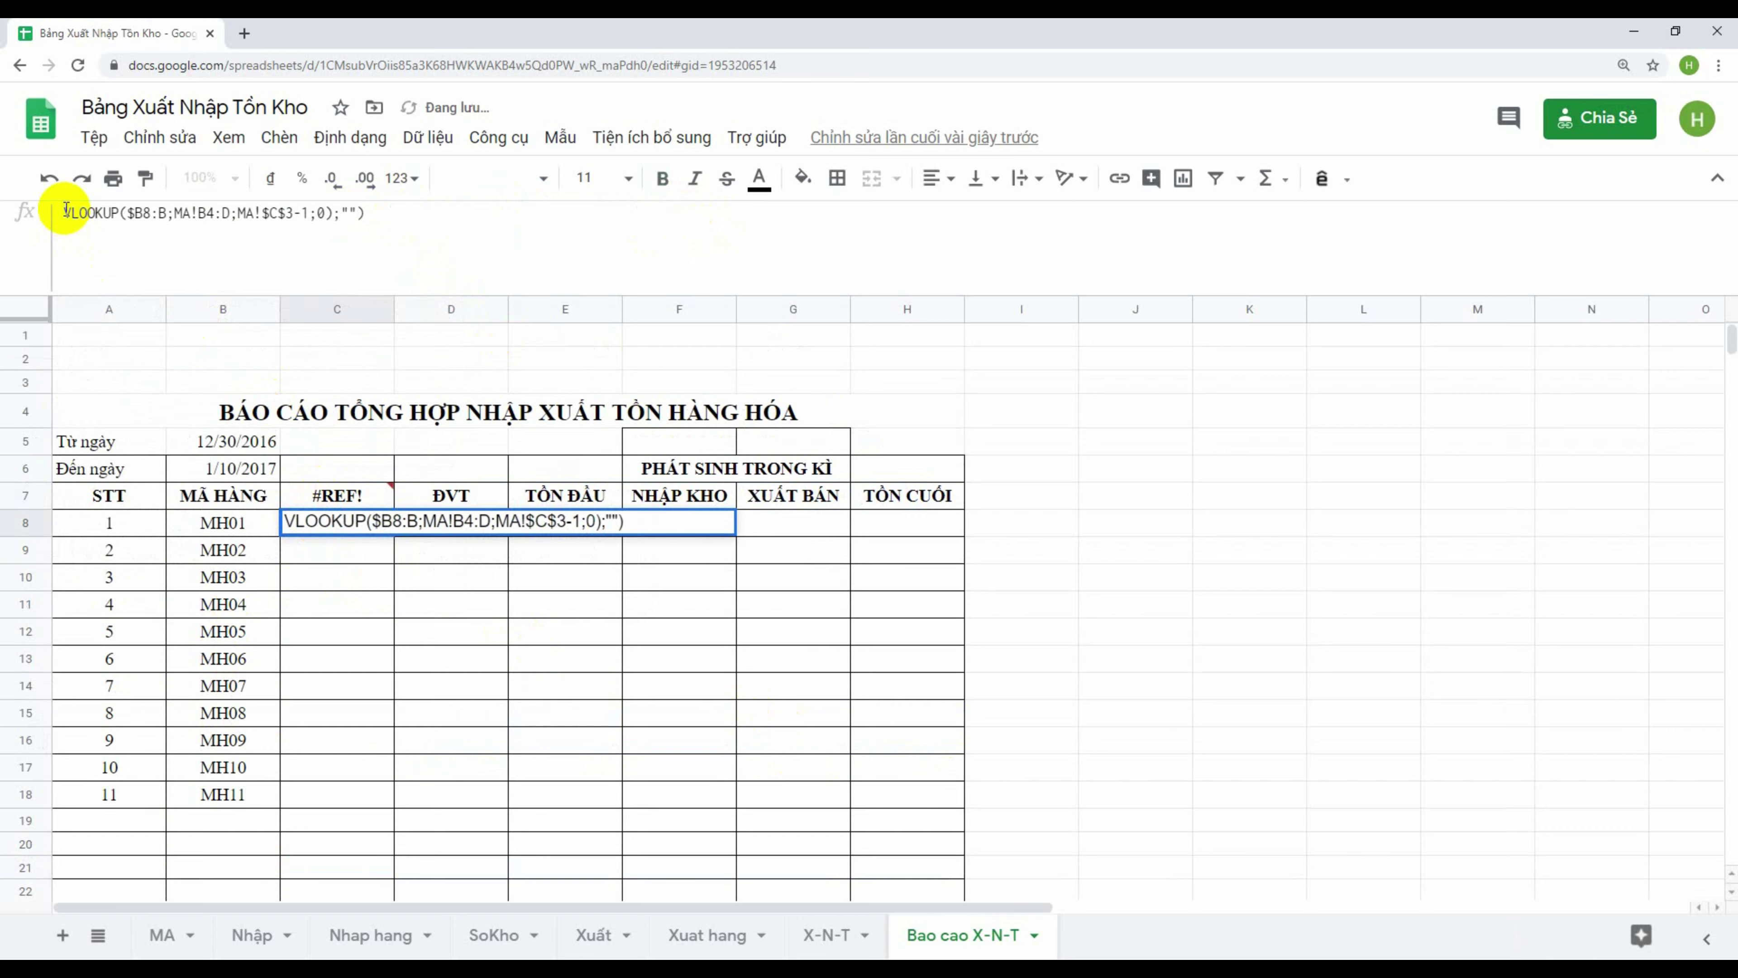
pyautogui.write('=')
pyautogui.press('Return')
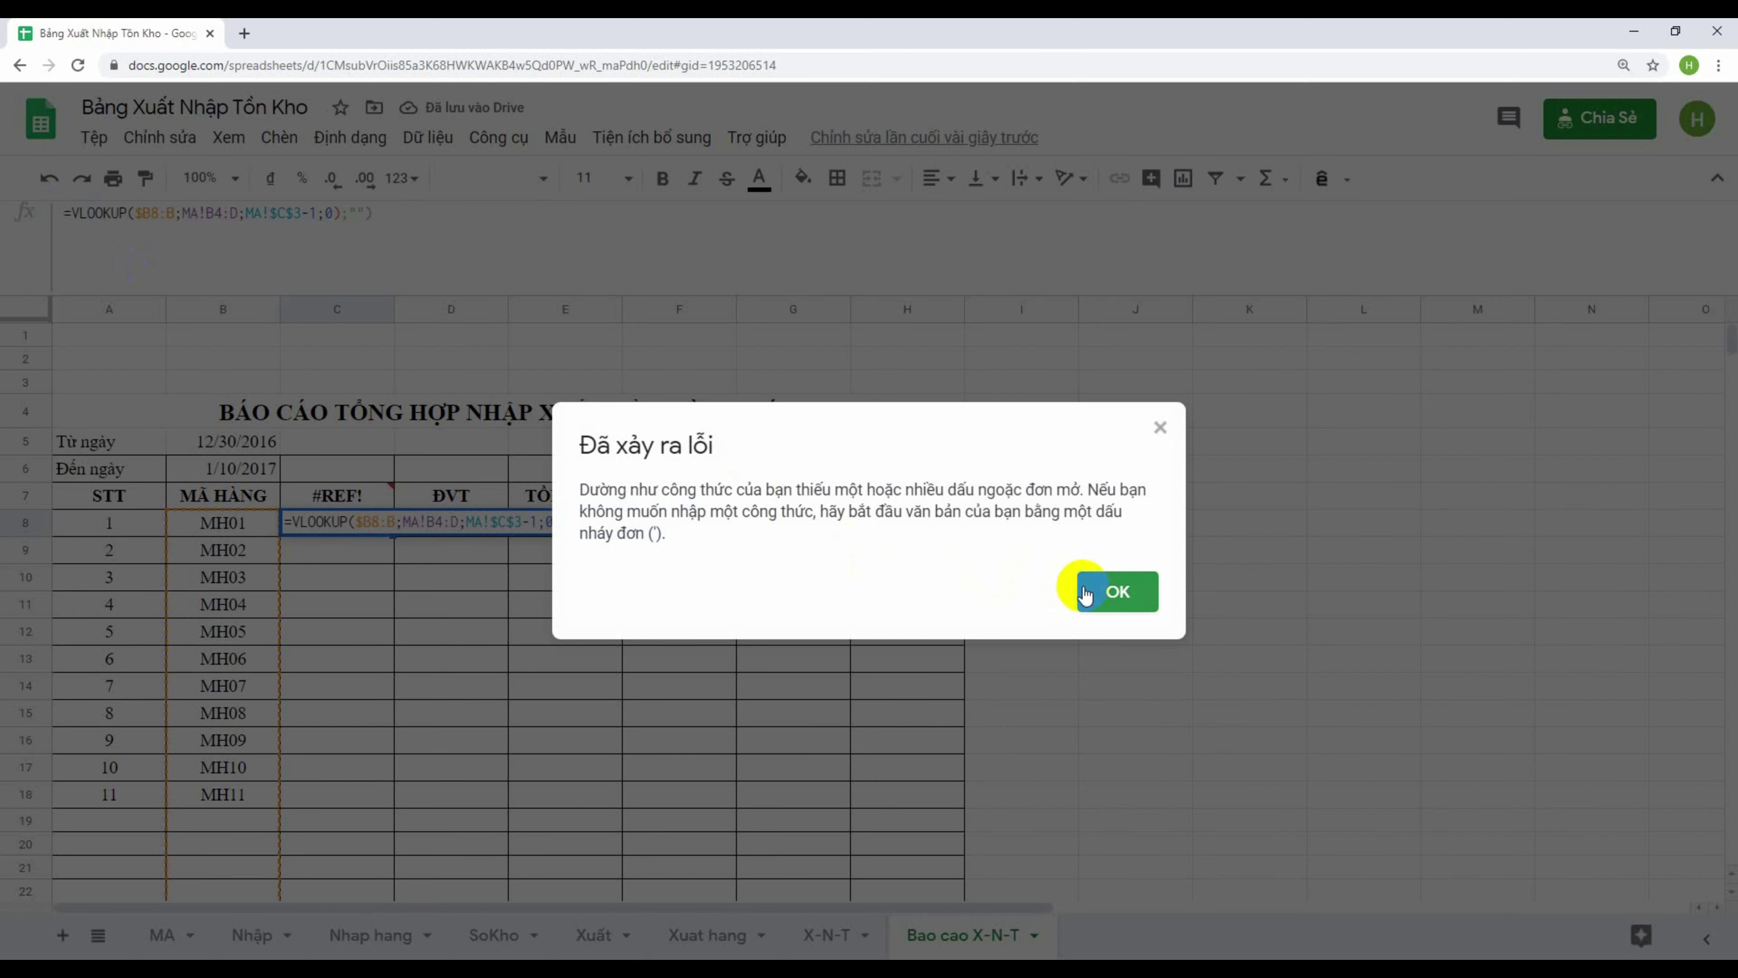
pyautogui.click(1085, 593)
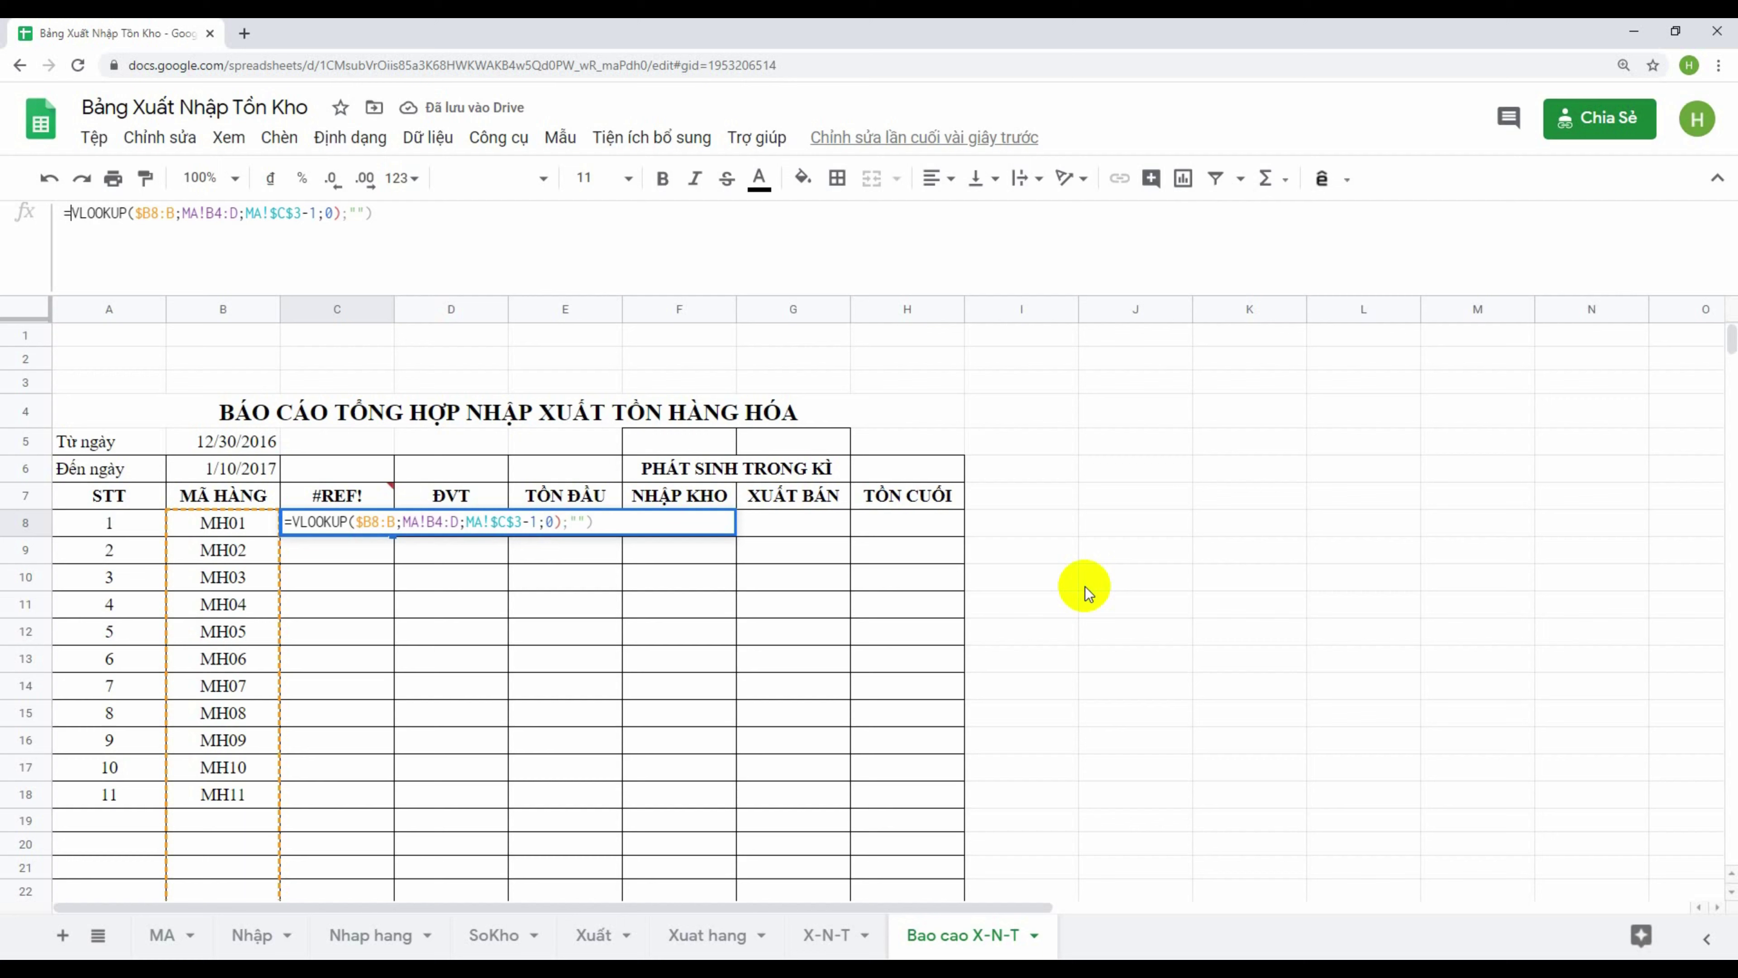
pyautogui.click(609, 518)
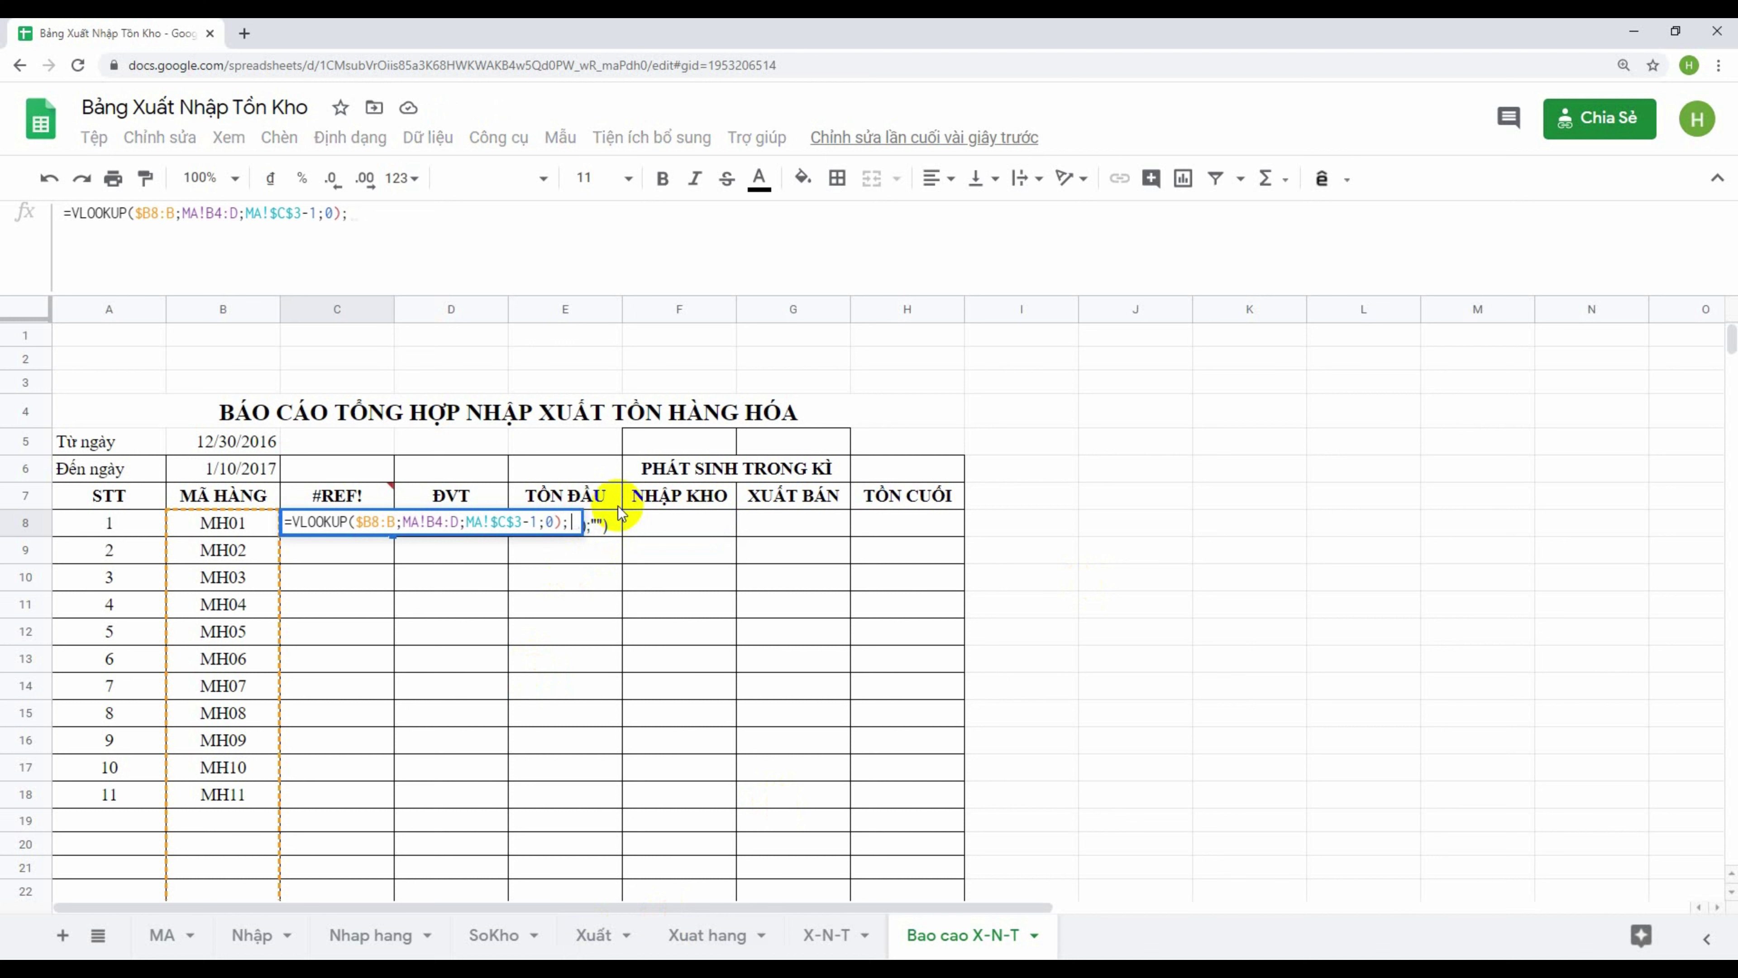
pyautogui.press('Return')
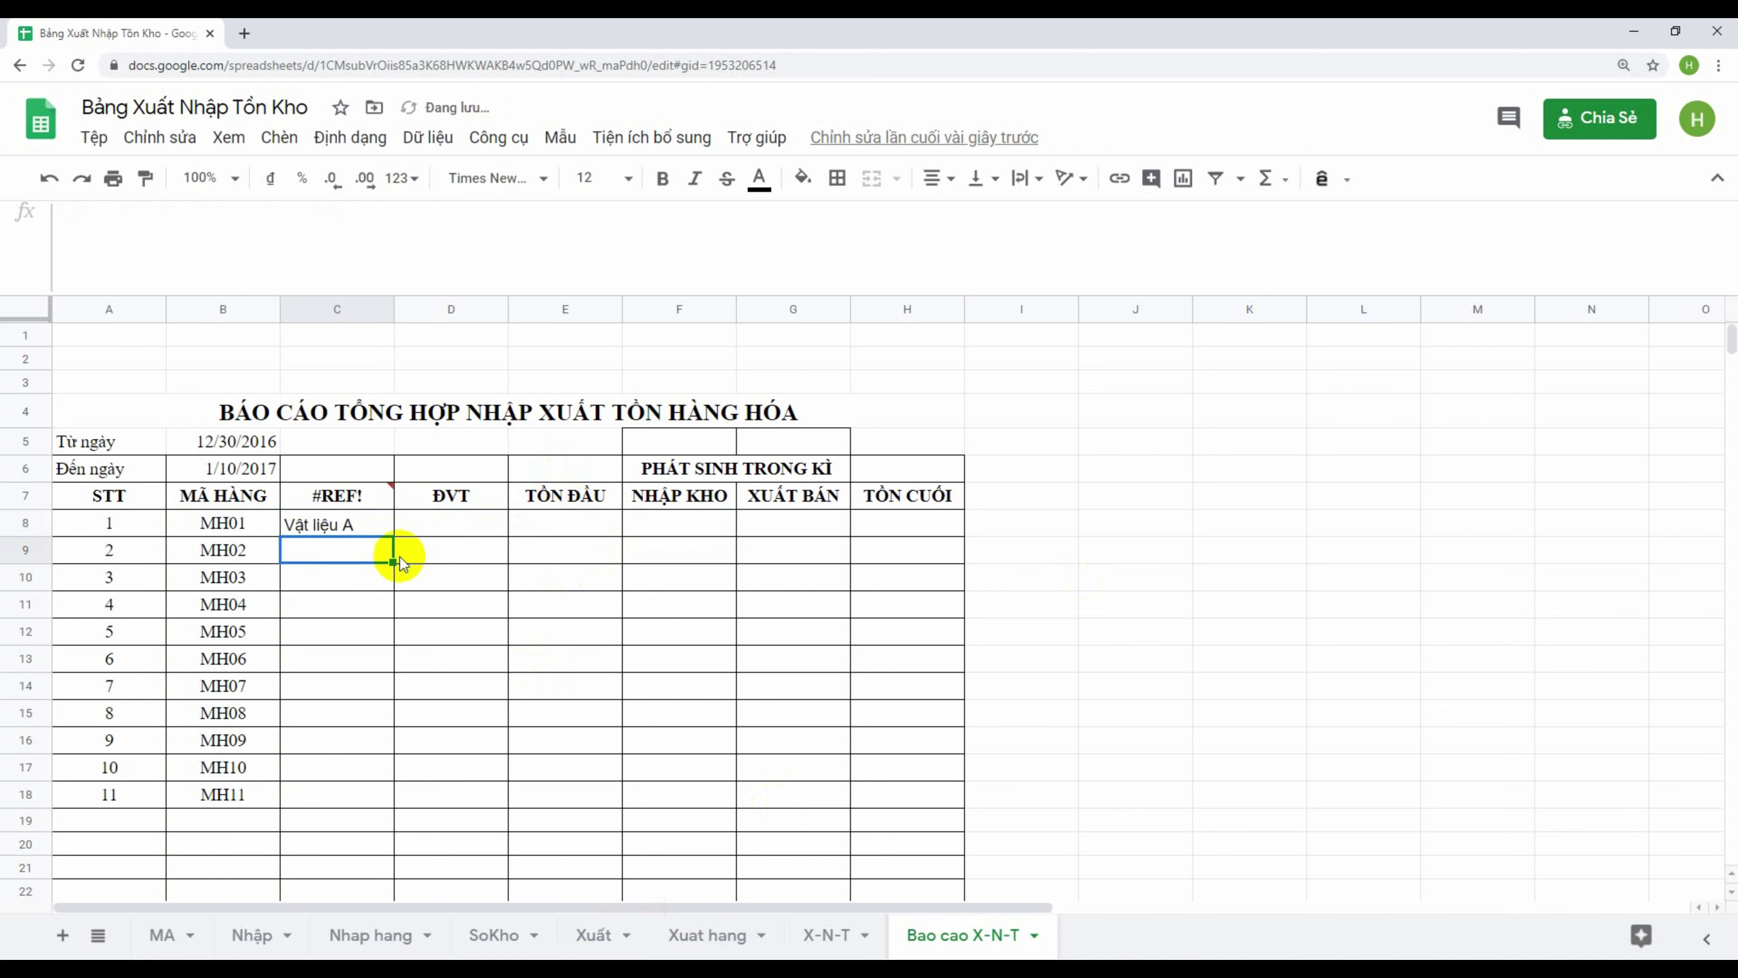
pyautogui.click(361, 493)
pyautogui.moveTo(337, 495)
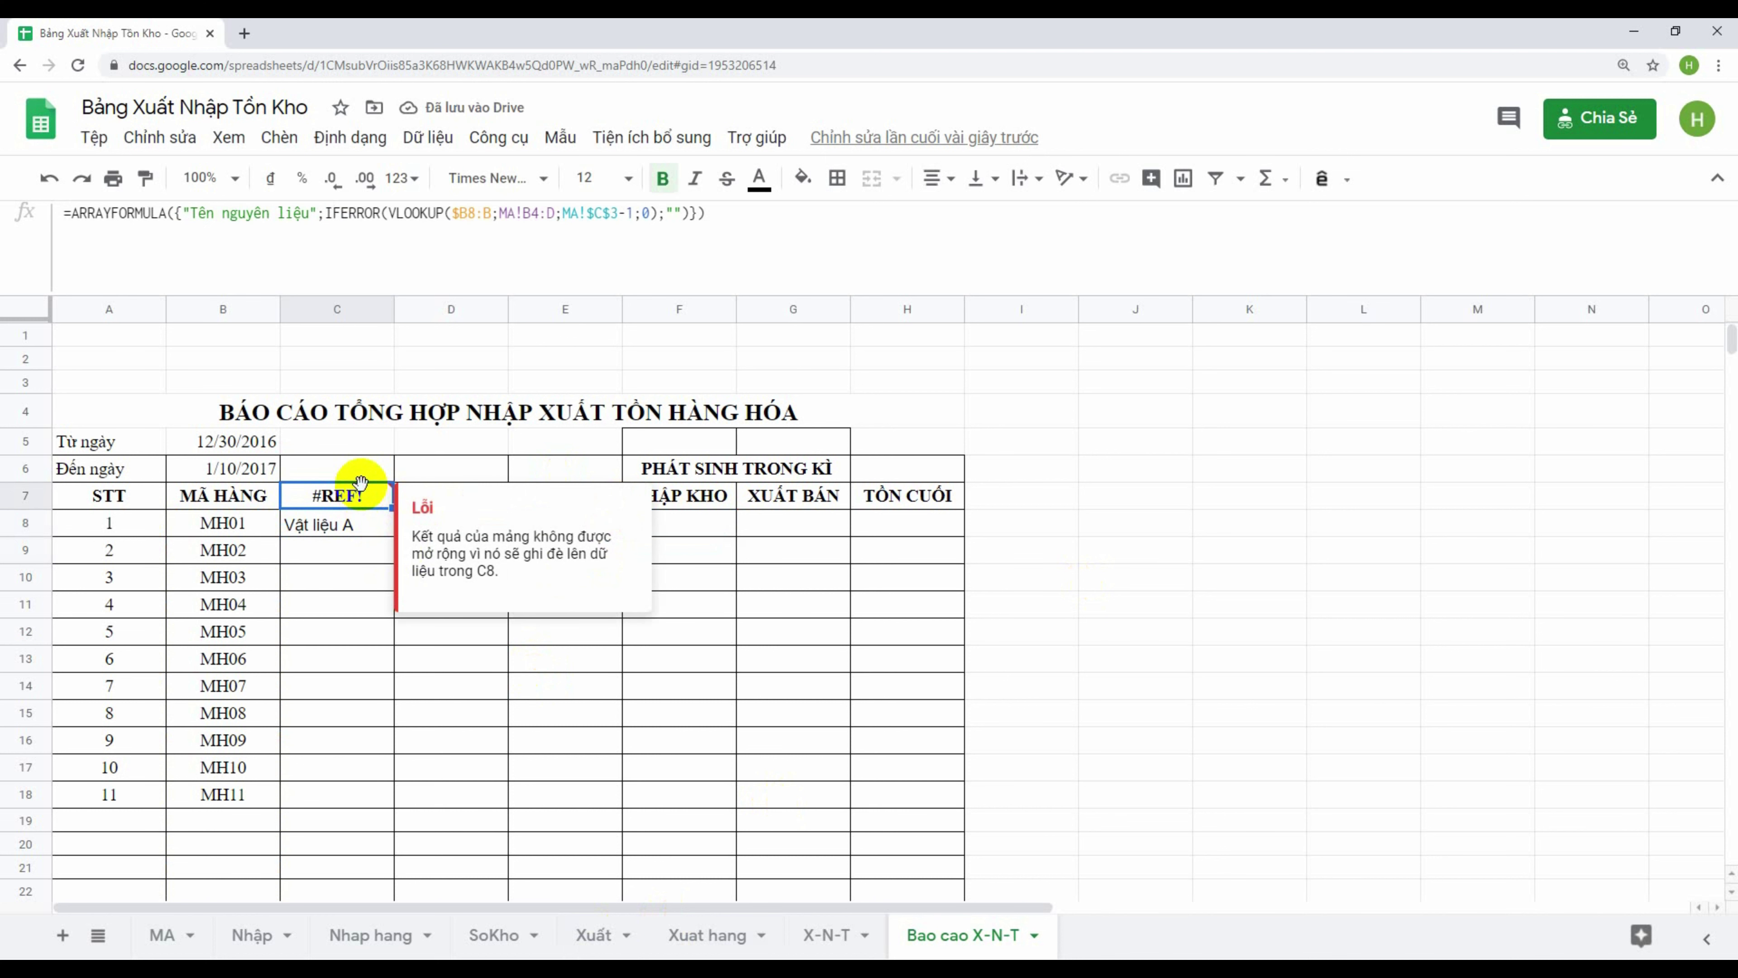
# Label C7 'TÊN NGUYÊN LIỆU' and widen column C
pyautogui.write('TÊN NGU')
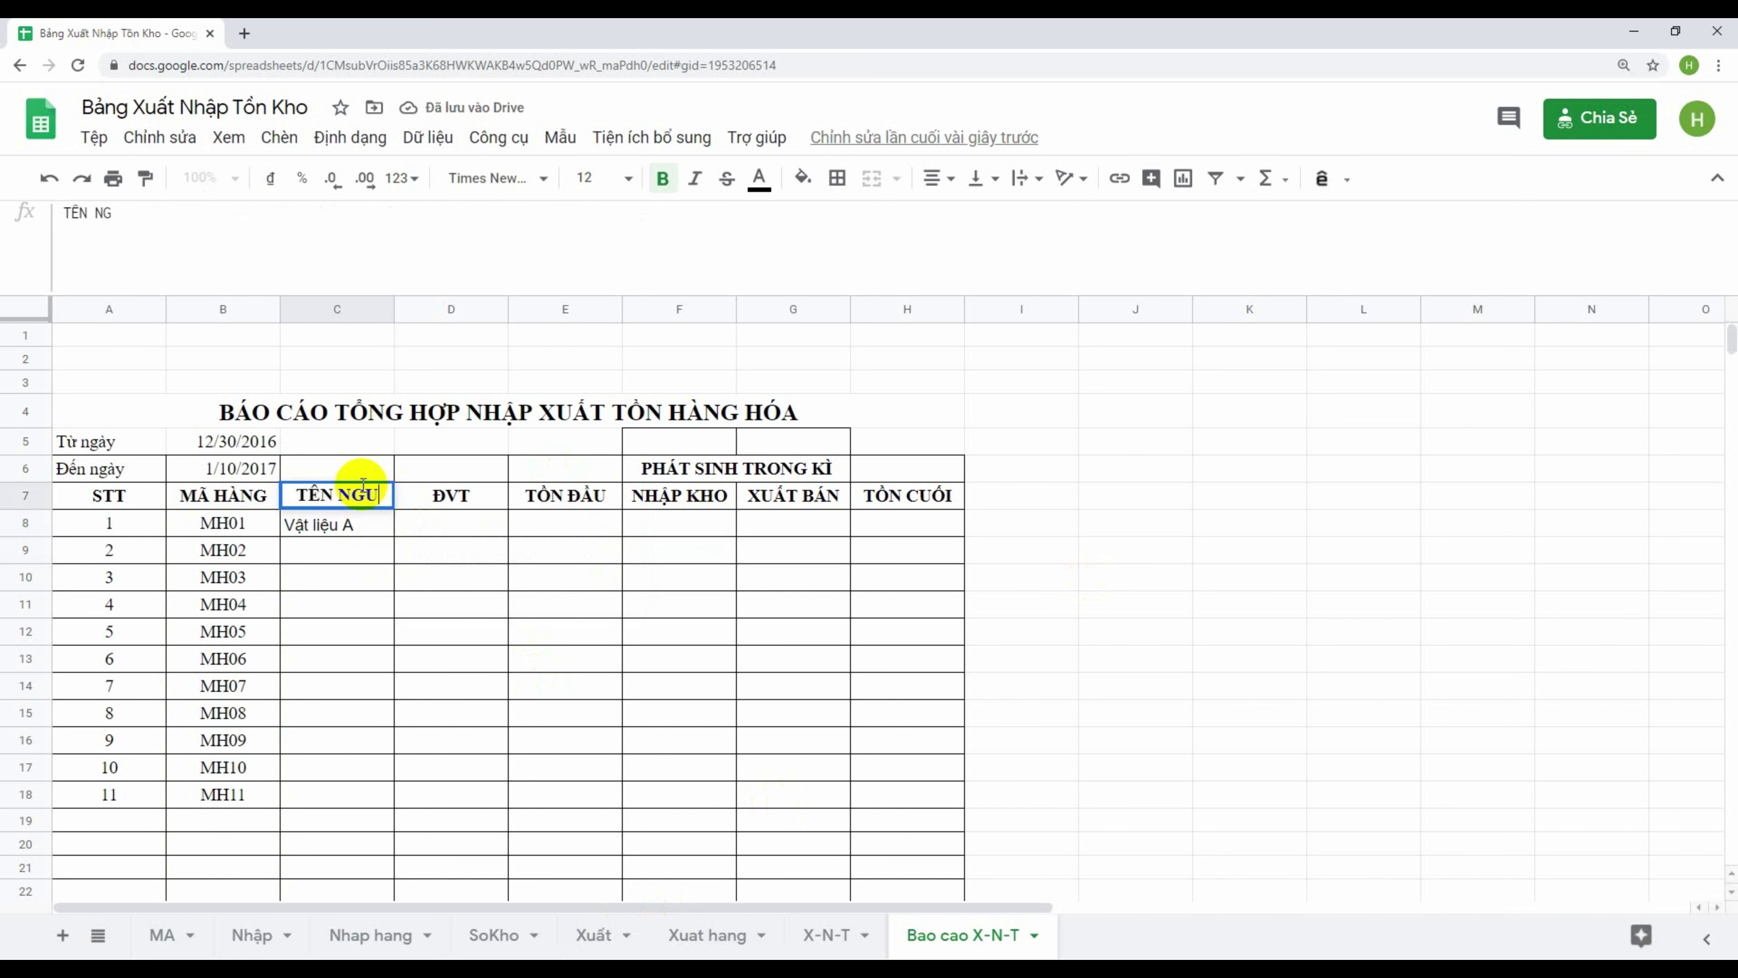
pyautogui.write('YÊN LIEU')
pyautogui.press('Return')
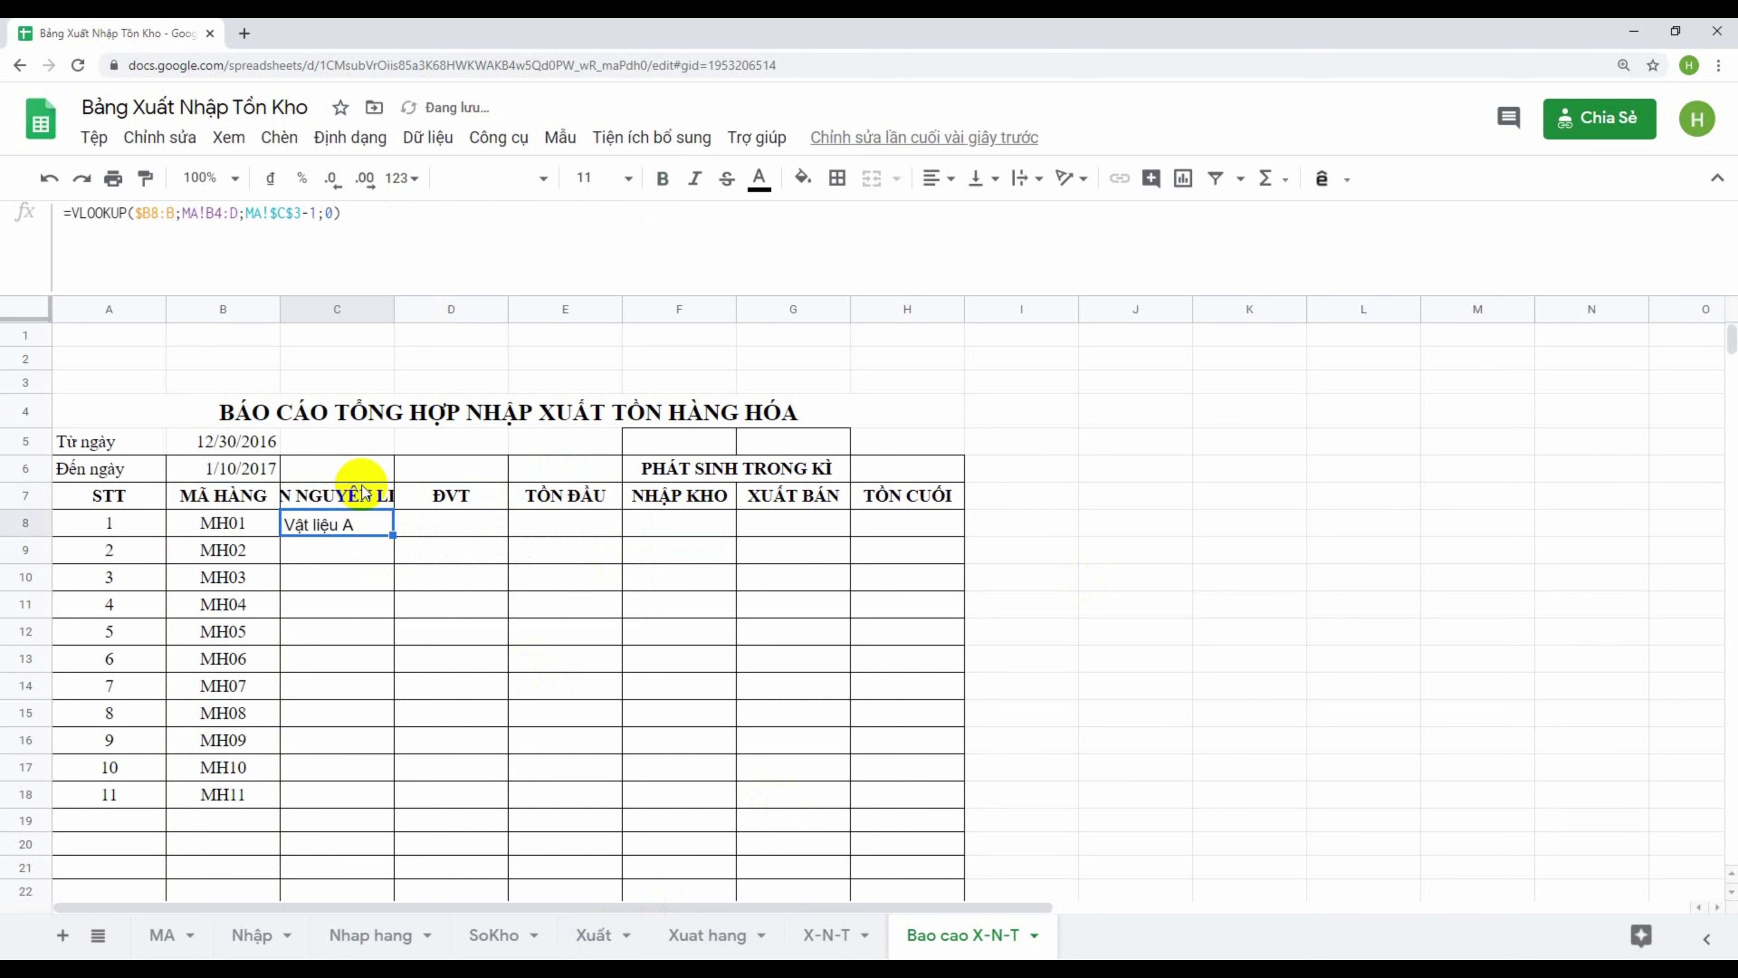
pyautogui.moveTo(397, 299); pyautogui.dragTo(510, 301)
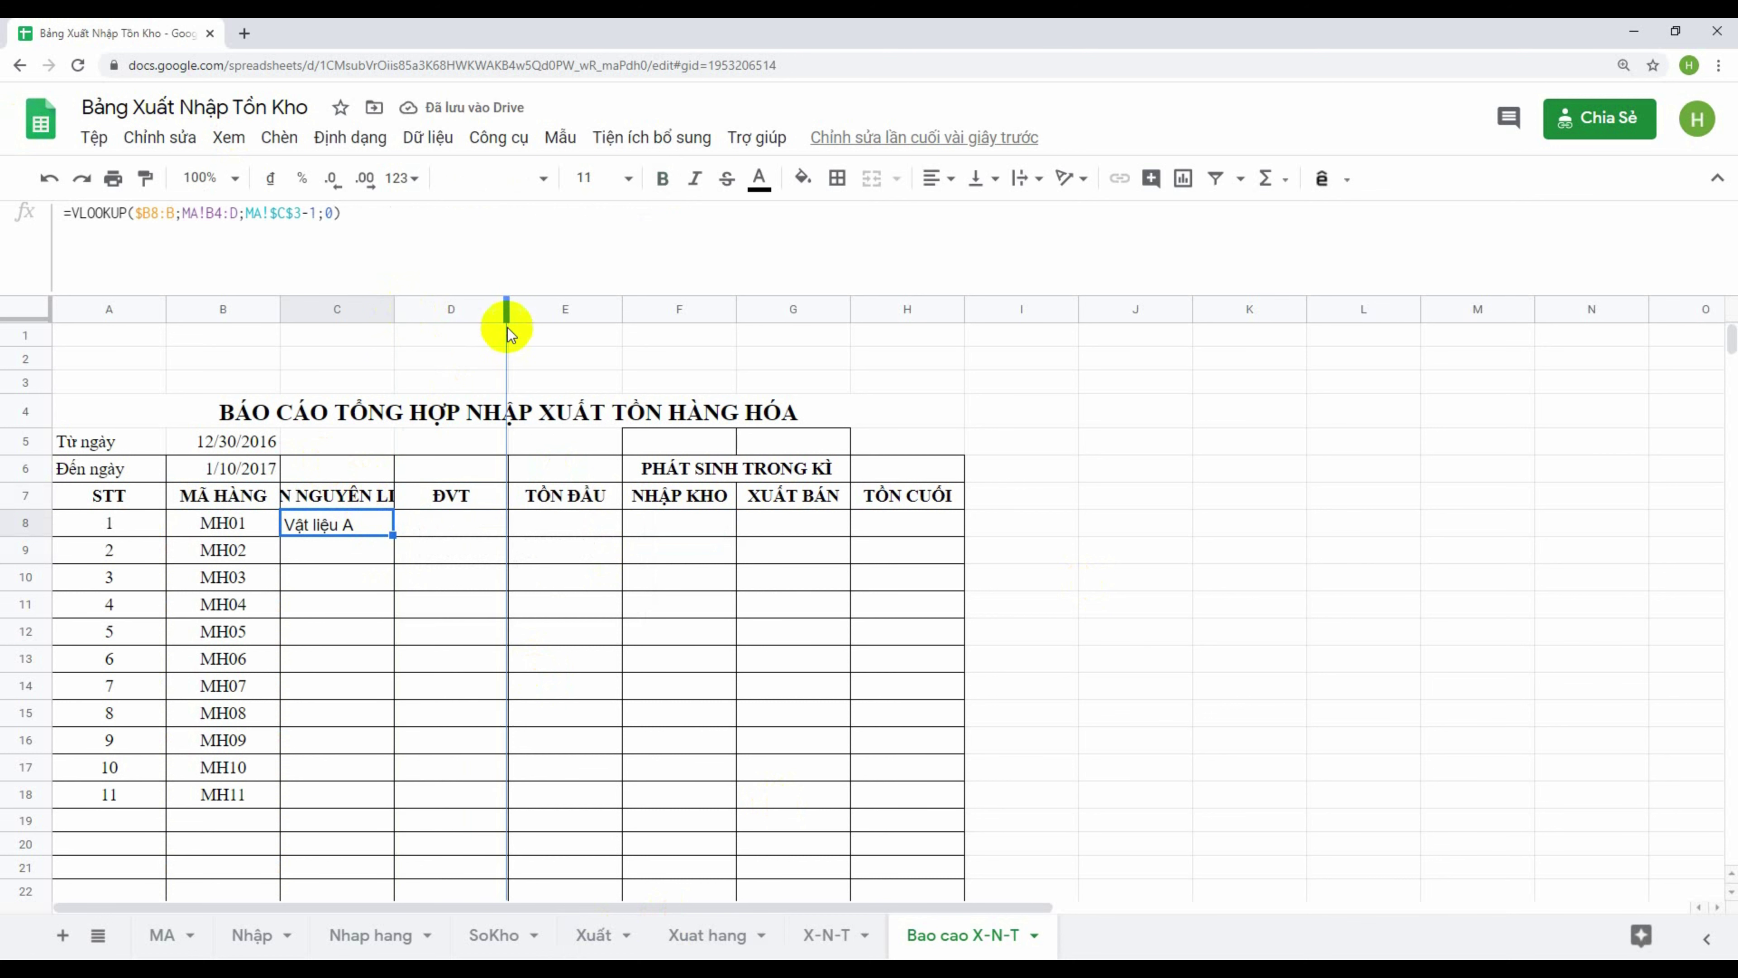
# Fill C8's VLOOKUP down to C19
pyautogui.scroll(-2, 476, 473)
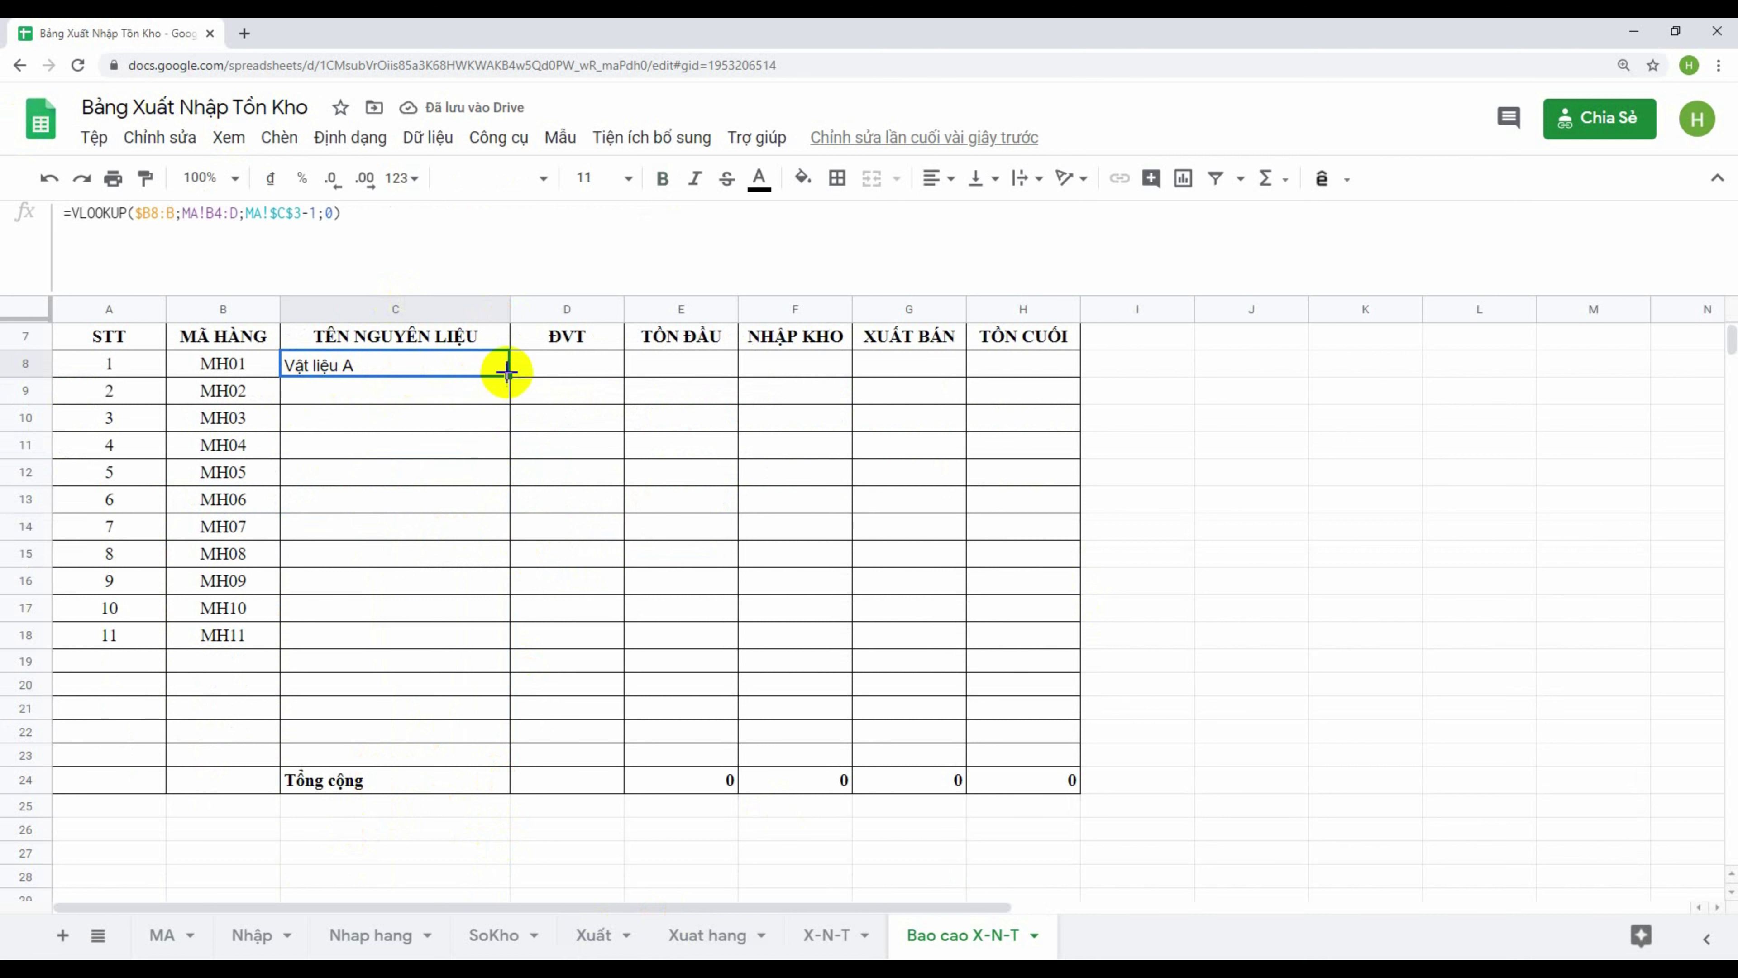
pyautogui.moveTo(506, 373); pyautogui.dragTo(504, 672)
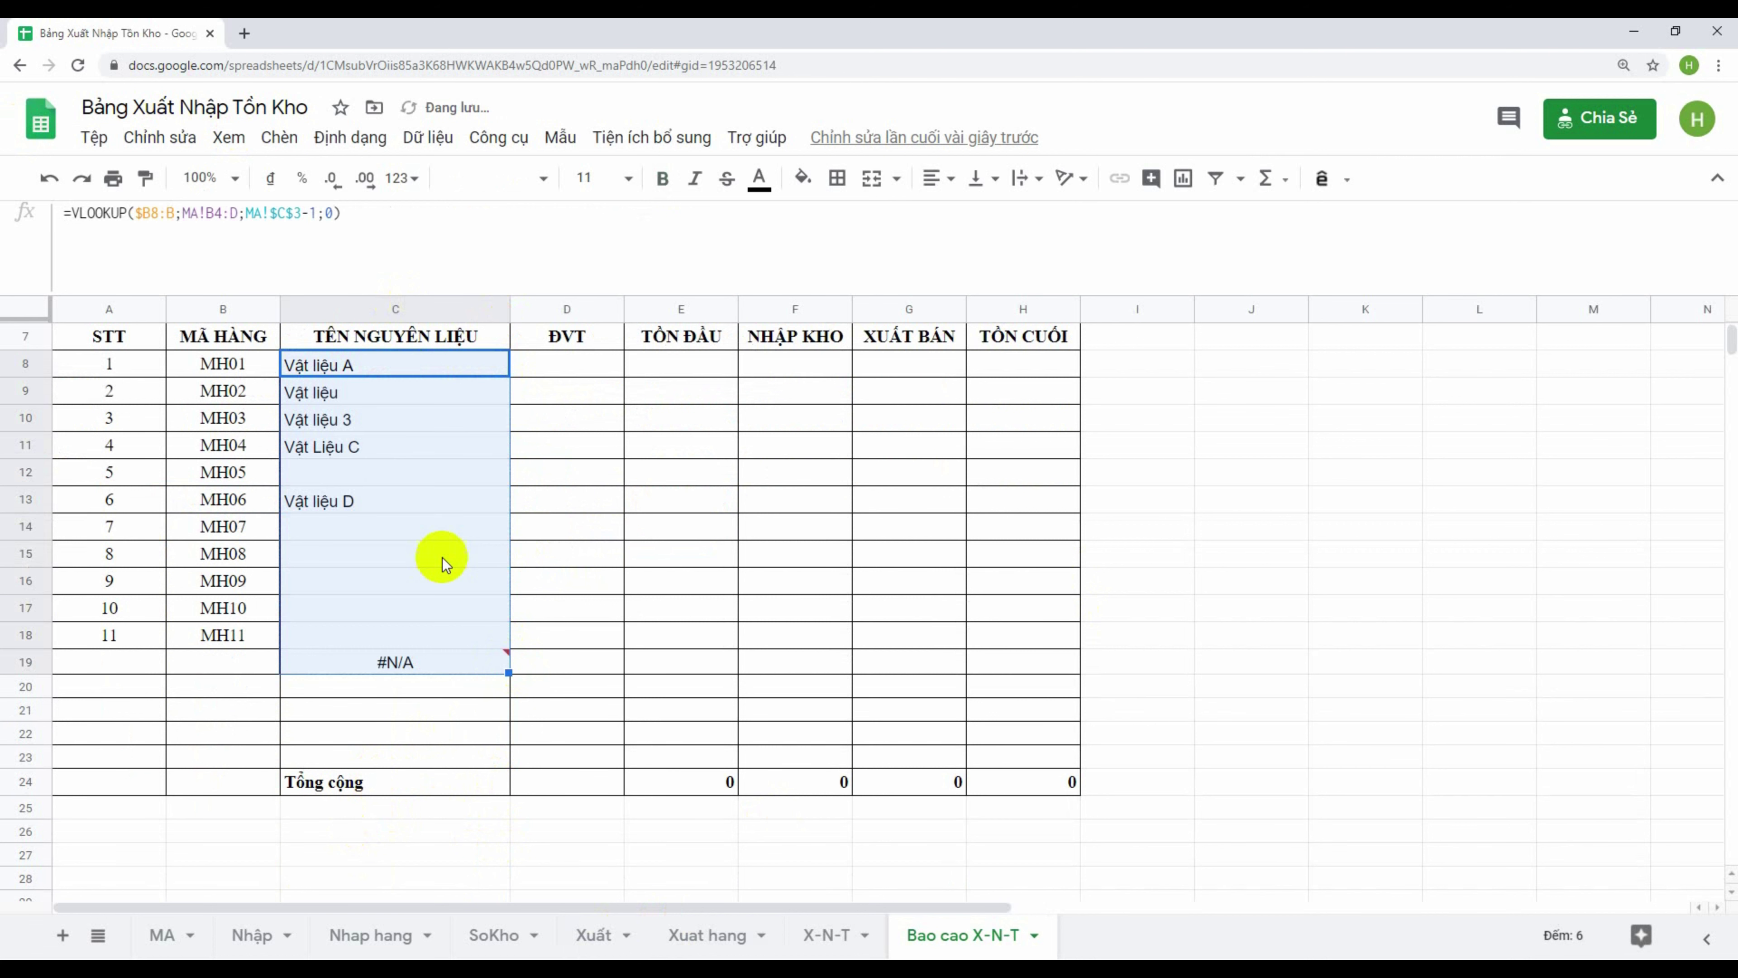
pyautogui.click(318, 363)
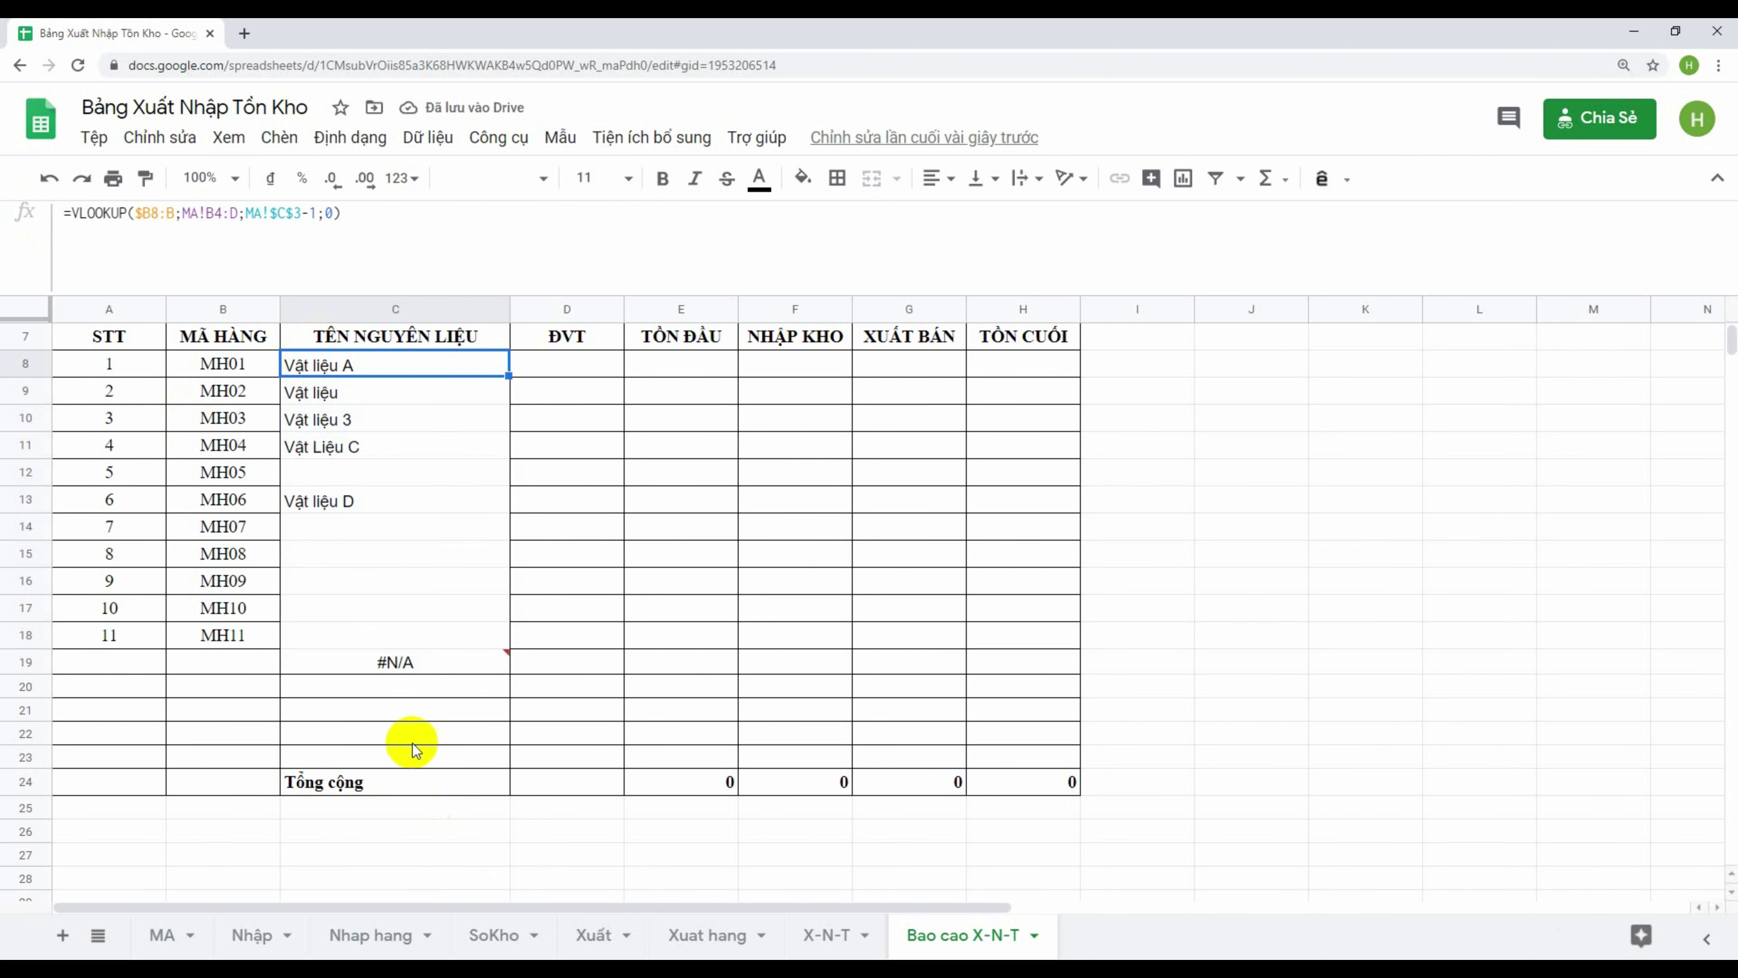
pyautogui.click(70, 212)
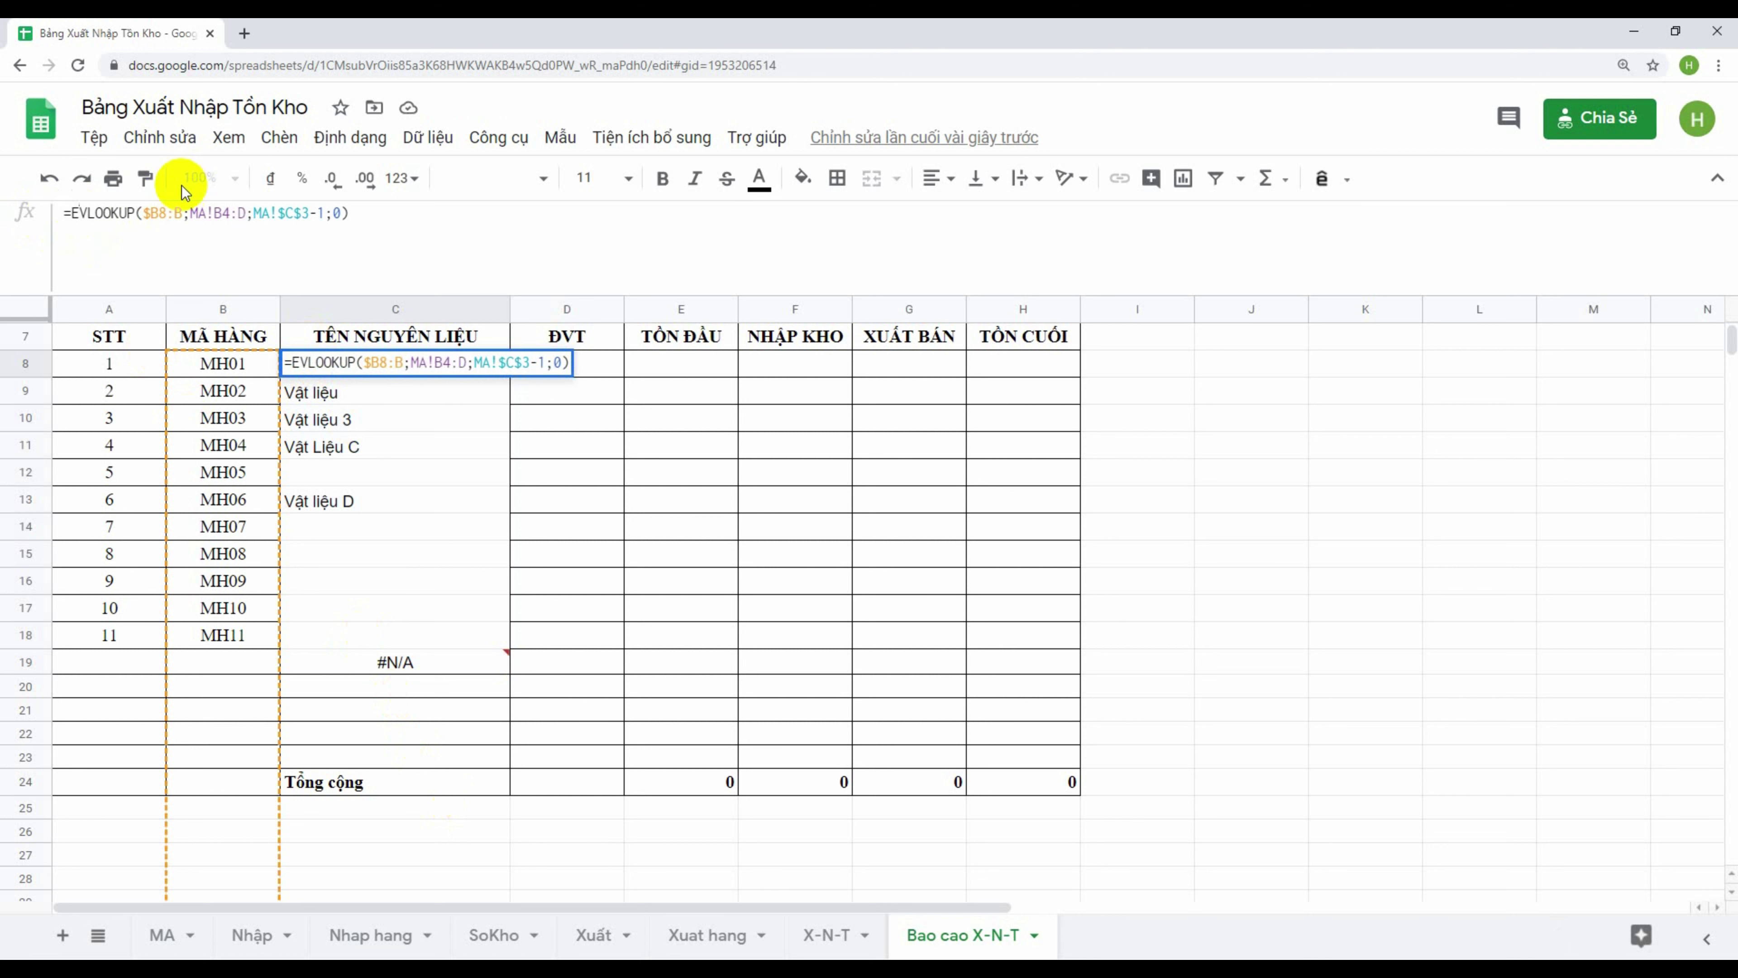
# Wrap C8's lookup in IFERROR so errors return a blank ""
pyautogui.write('(')
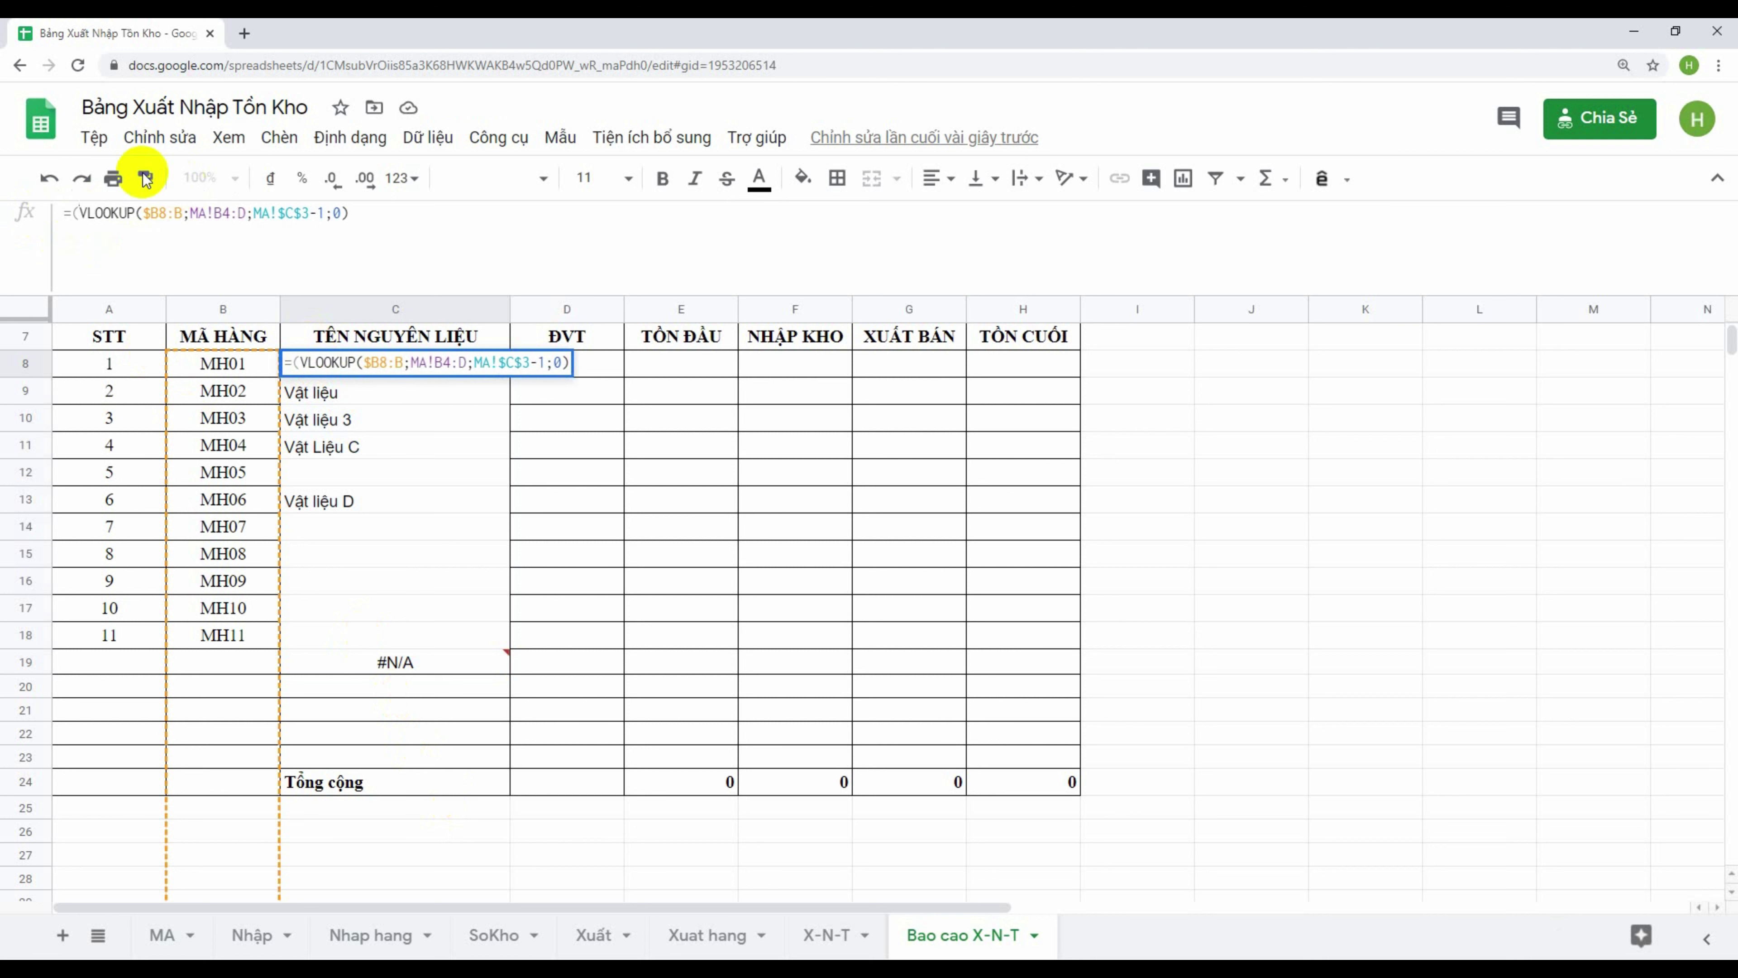
pyautogui.write('E')
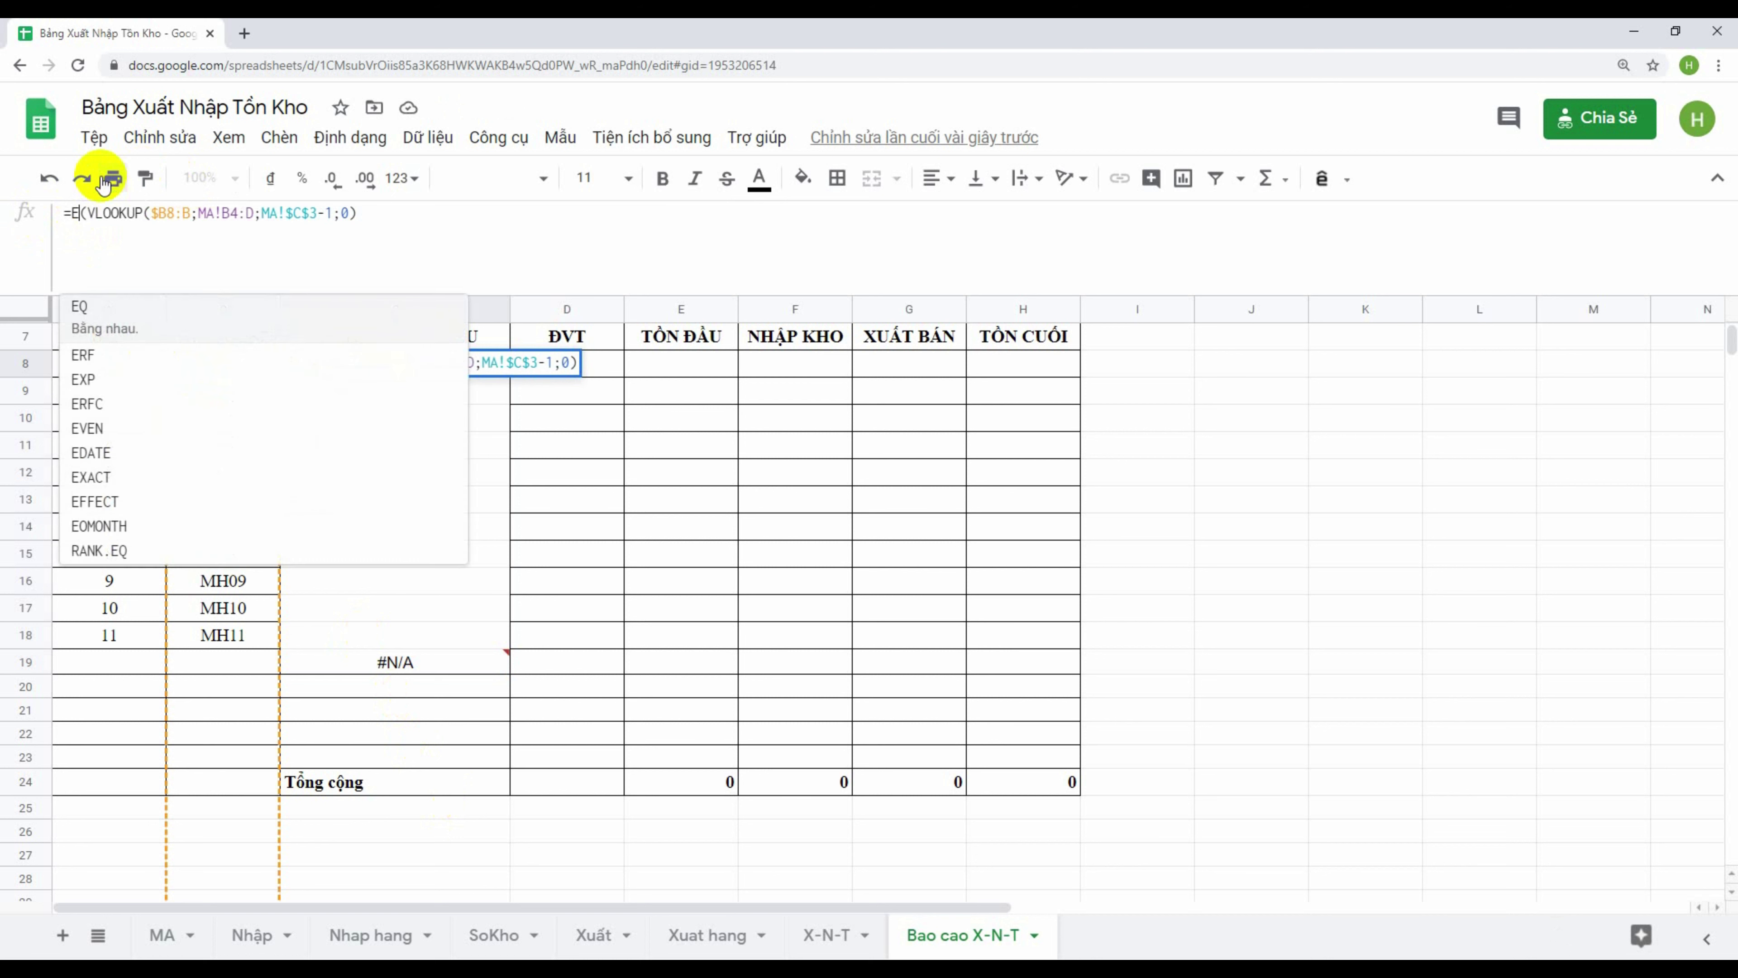
pyautogui.press('BackSpace')
pyautogui.write('IF')
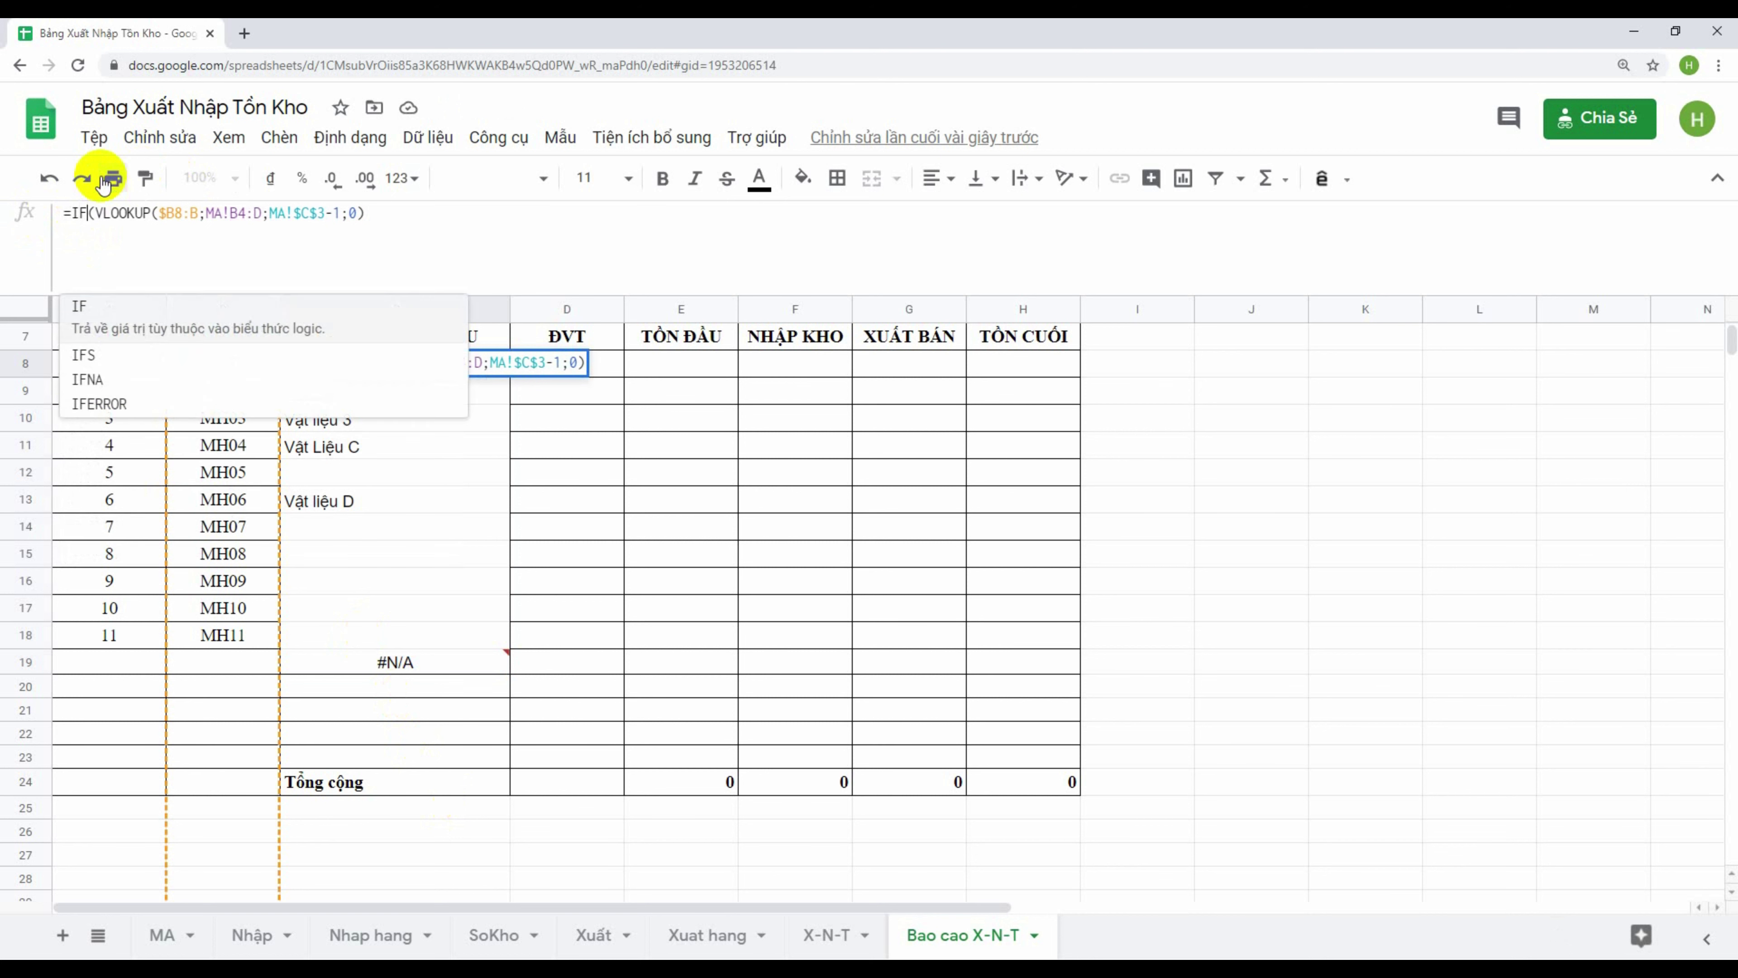
pyautogui.click(93, 403)
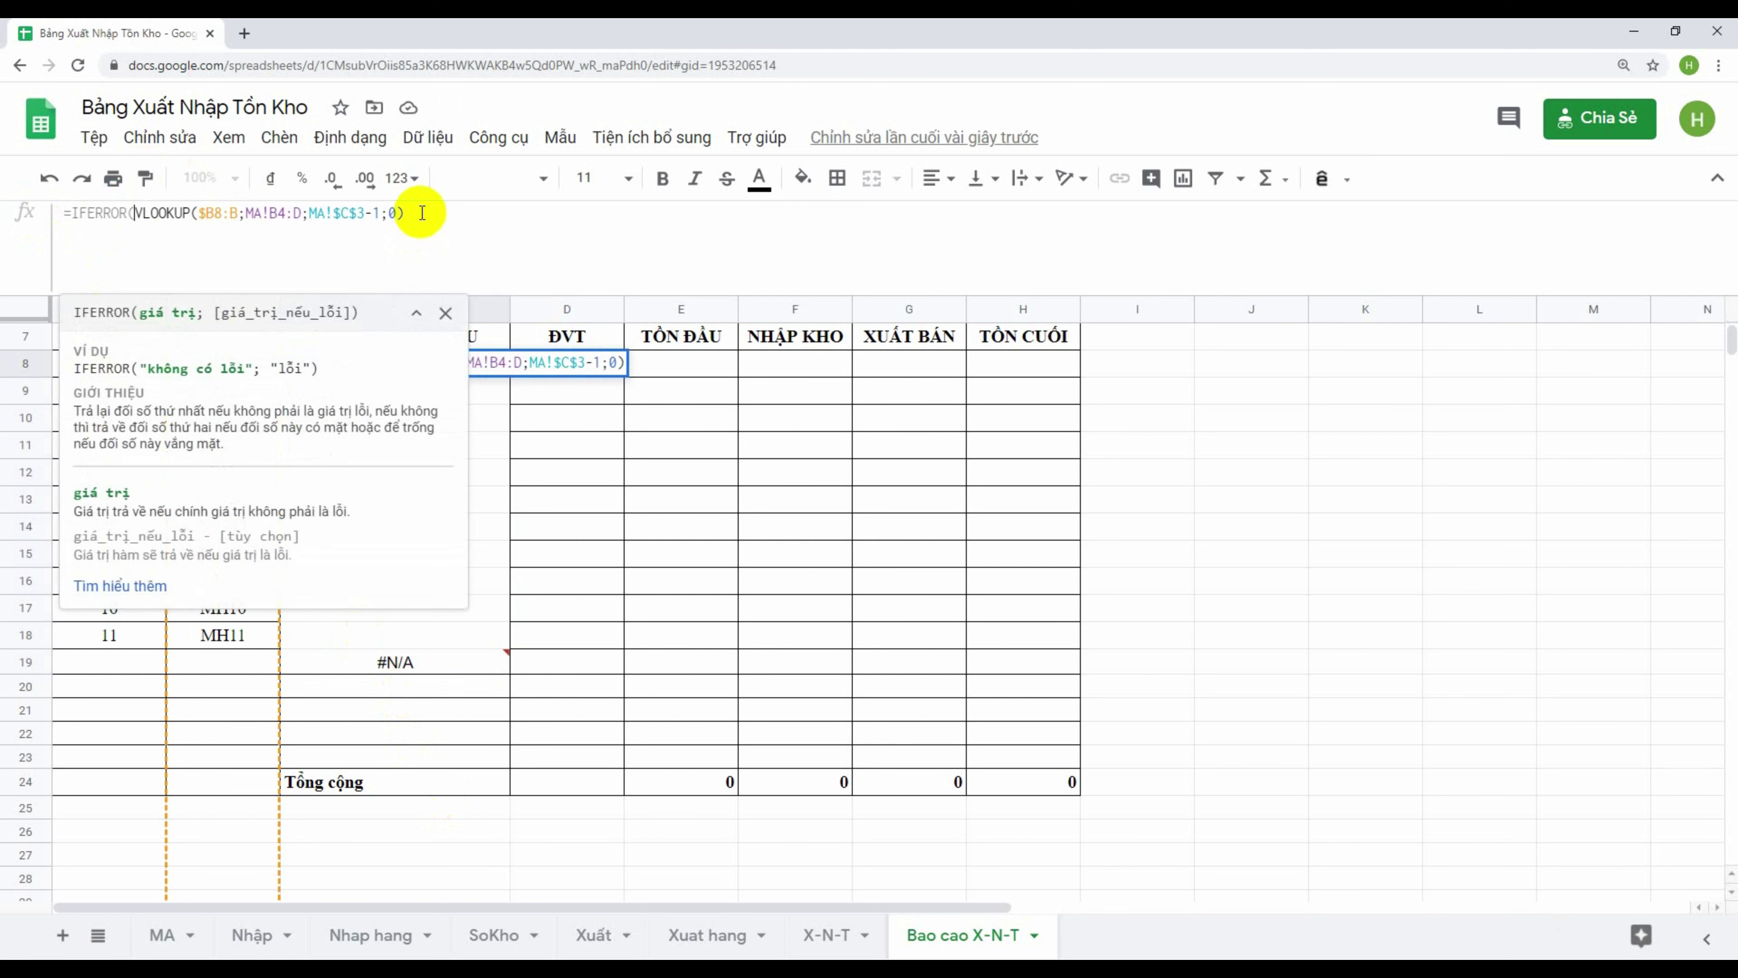
pyautogui.write('\'"')
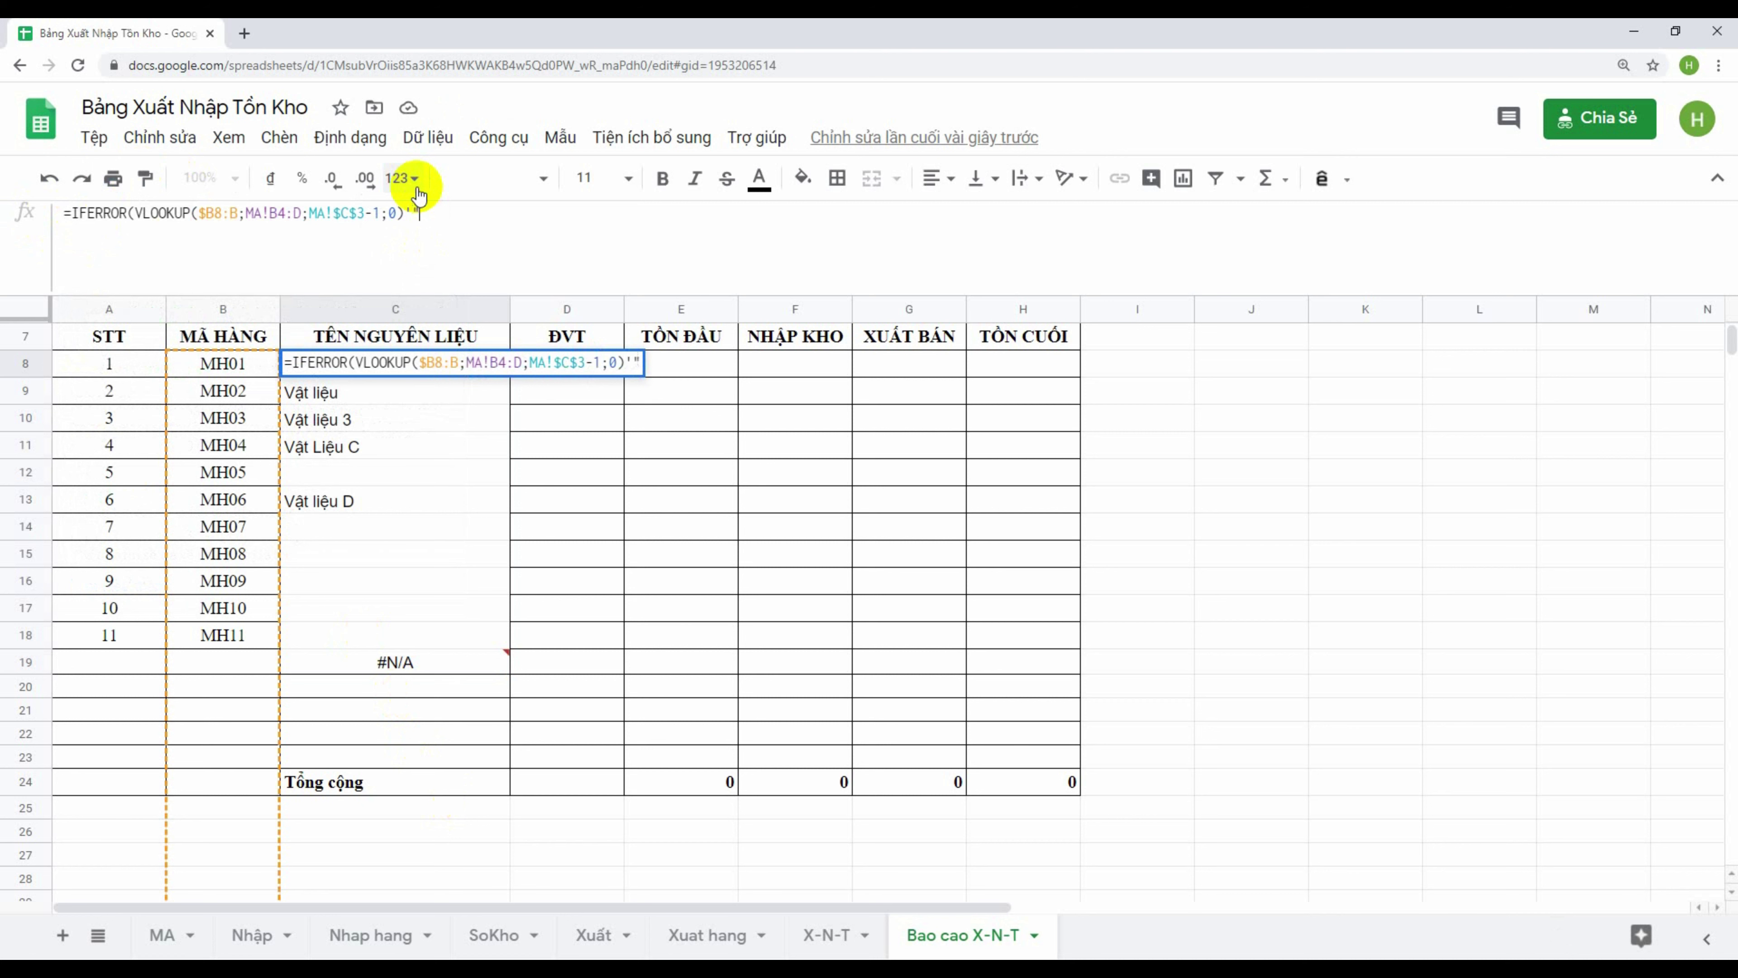
pyautogui.press('BackSpace')
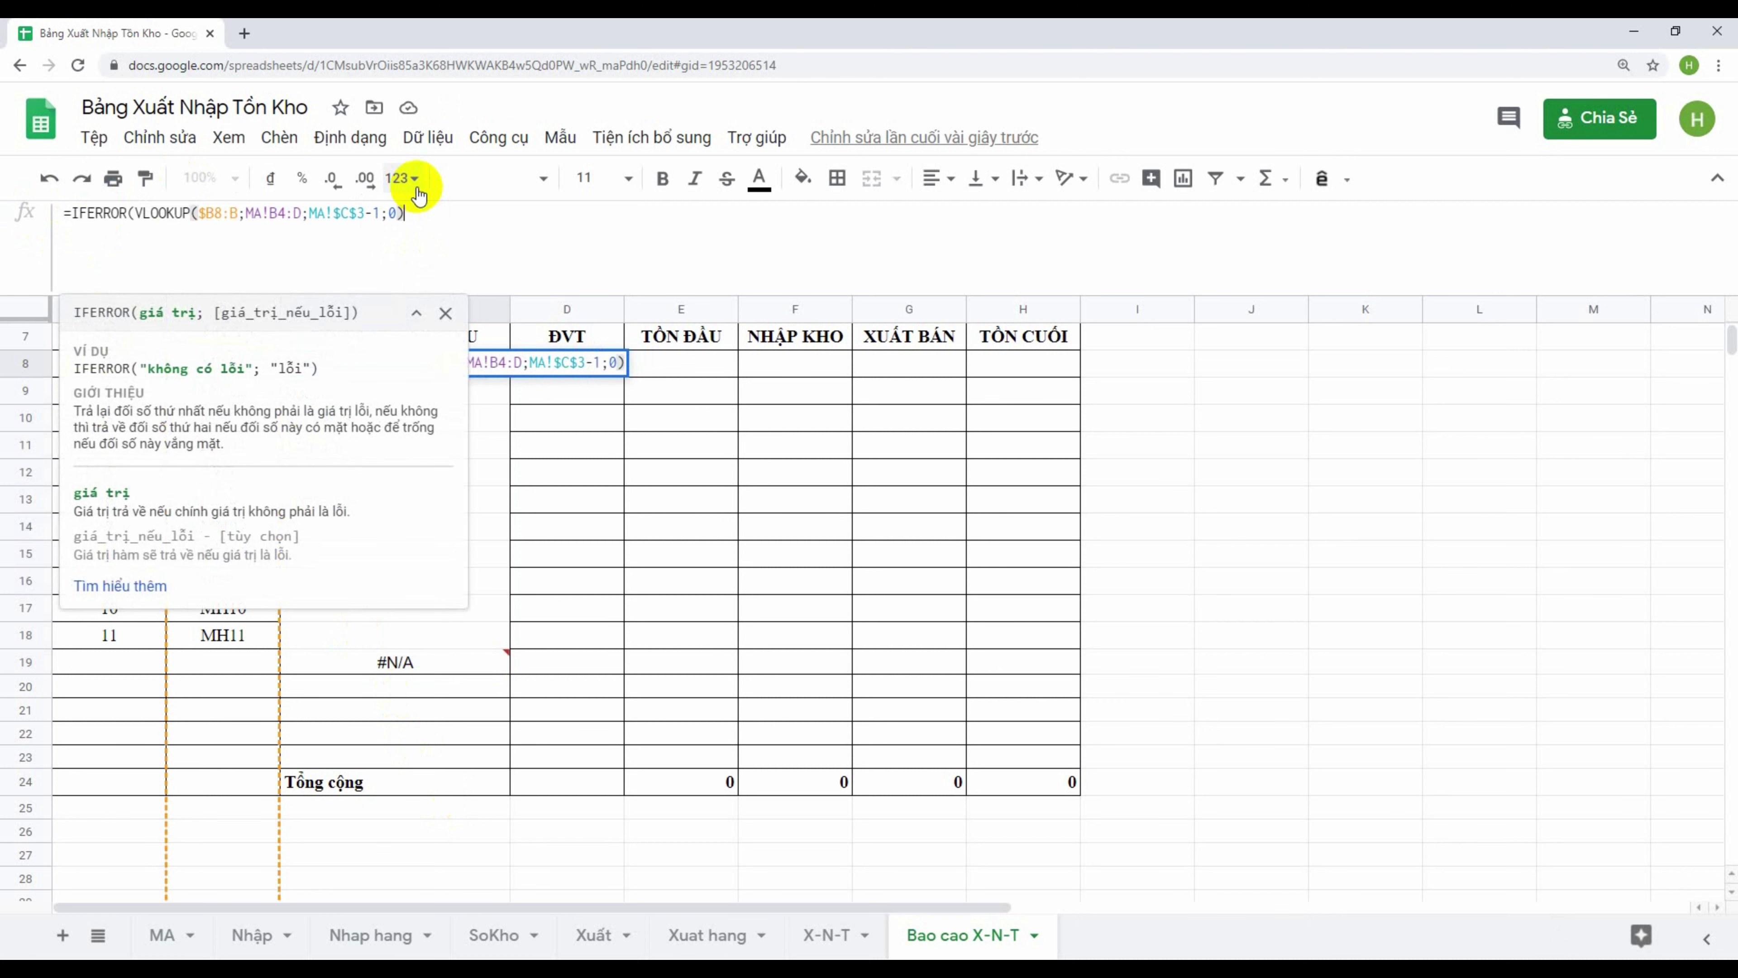
pyautogui.write(';')
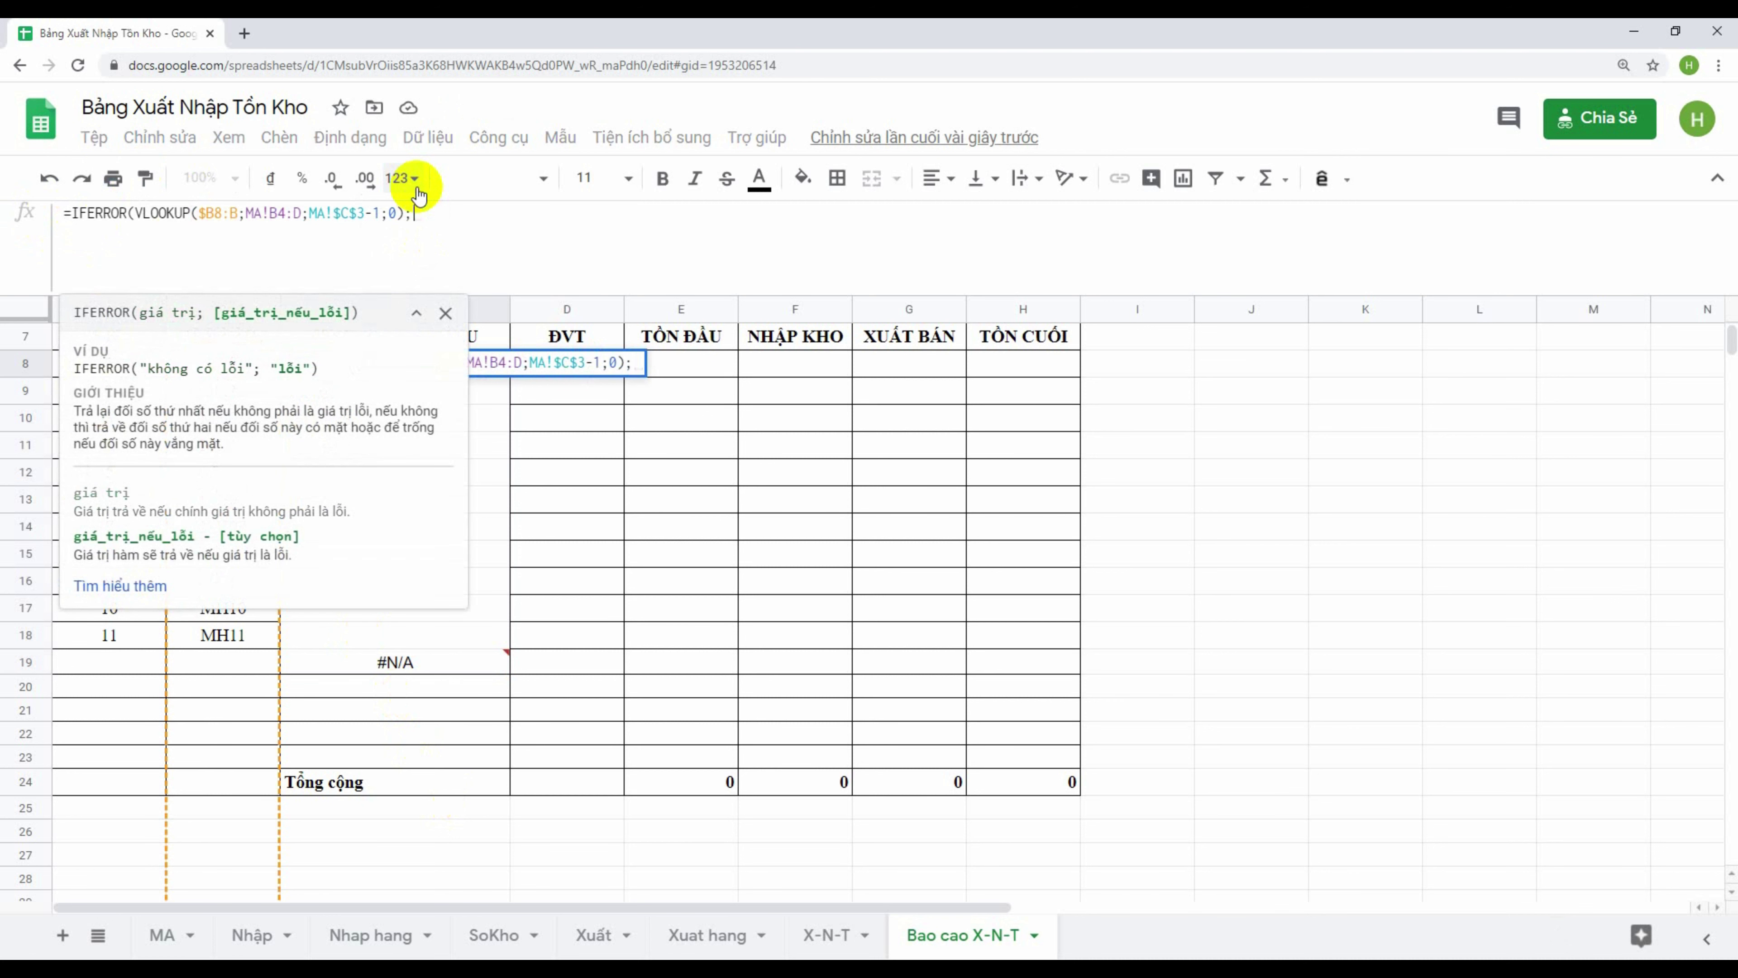
pyautogui.write('""')
pyautogui.press('Return')
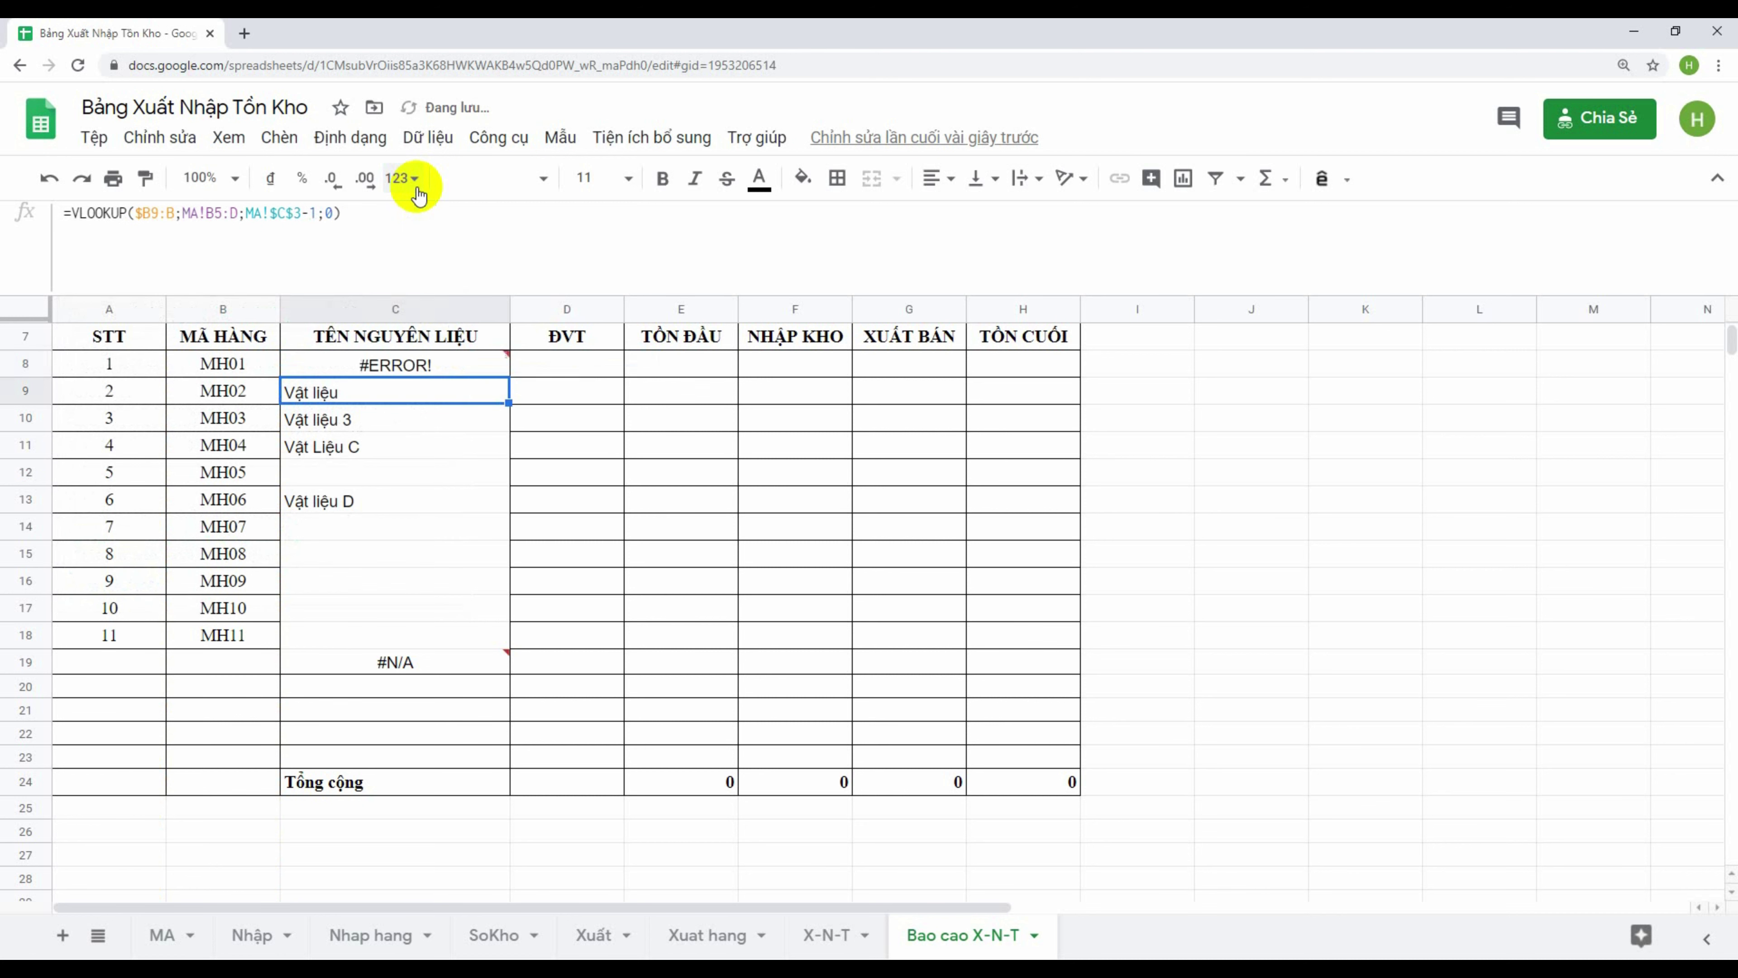
# Reconfirm the IFERROR formula in C8 and fill it down column C to row 23
pyautogui.doubleClick(472, 359)
pyautogui.click(481, 215)
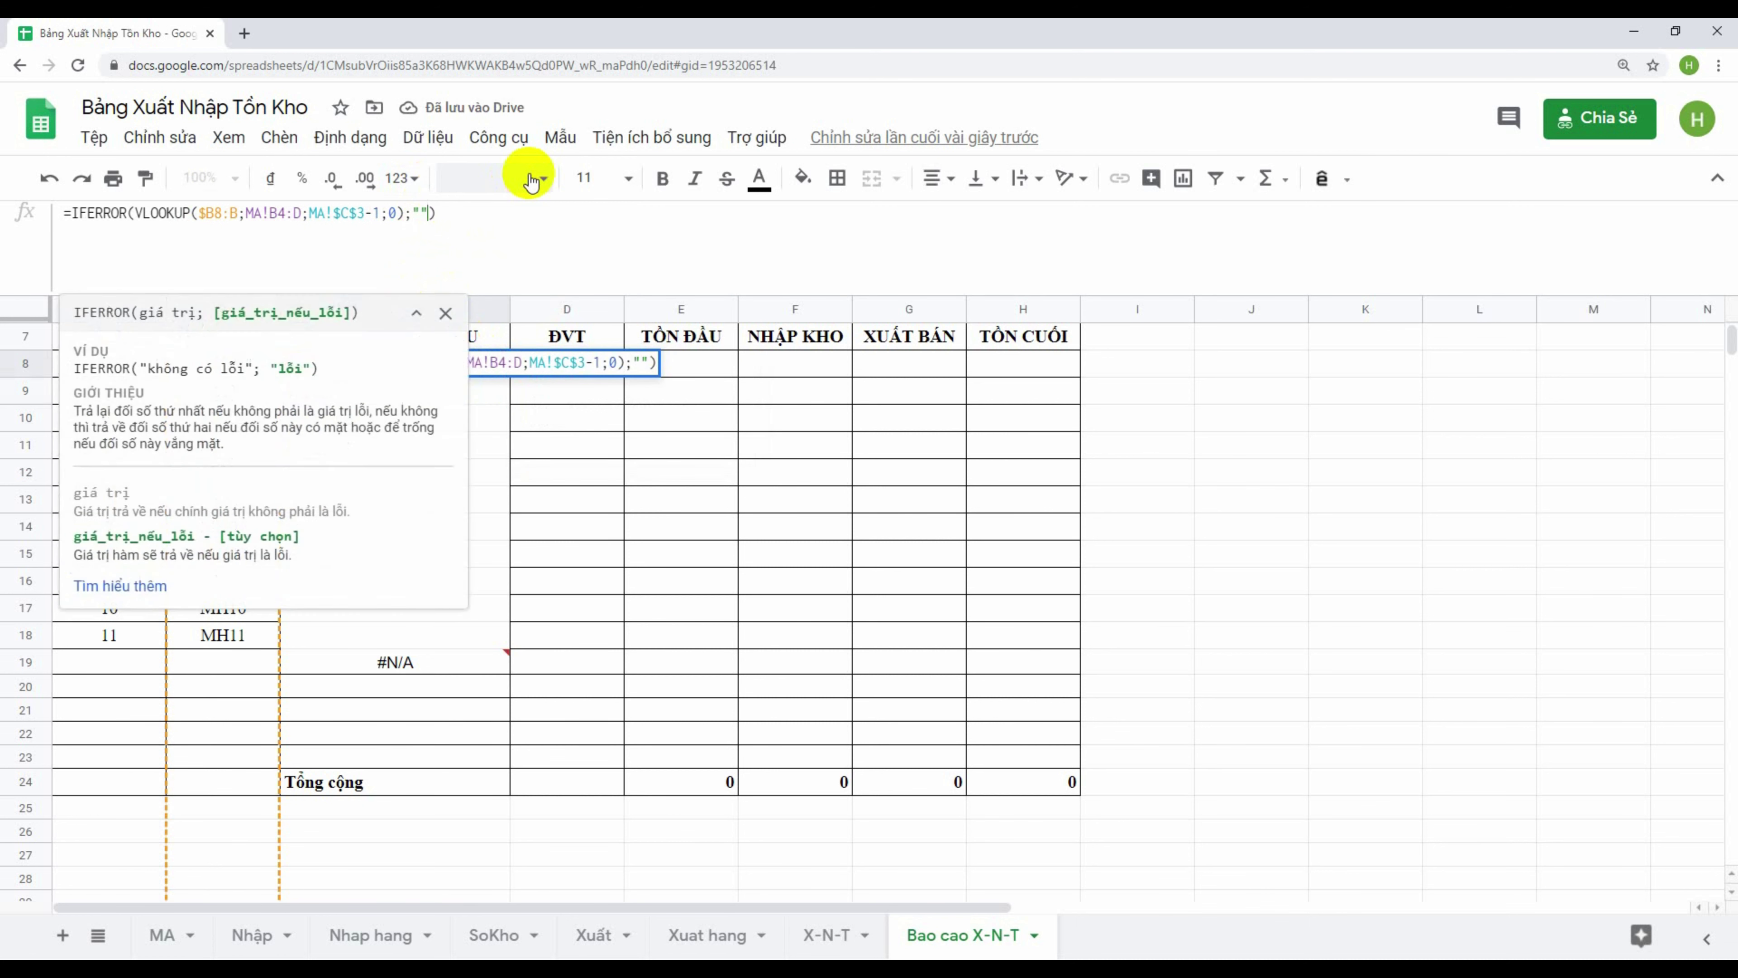
pyautogui.press('Return')
pyautogui.click(447, 367)
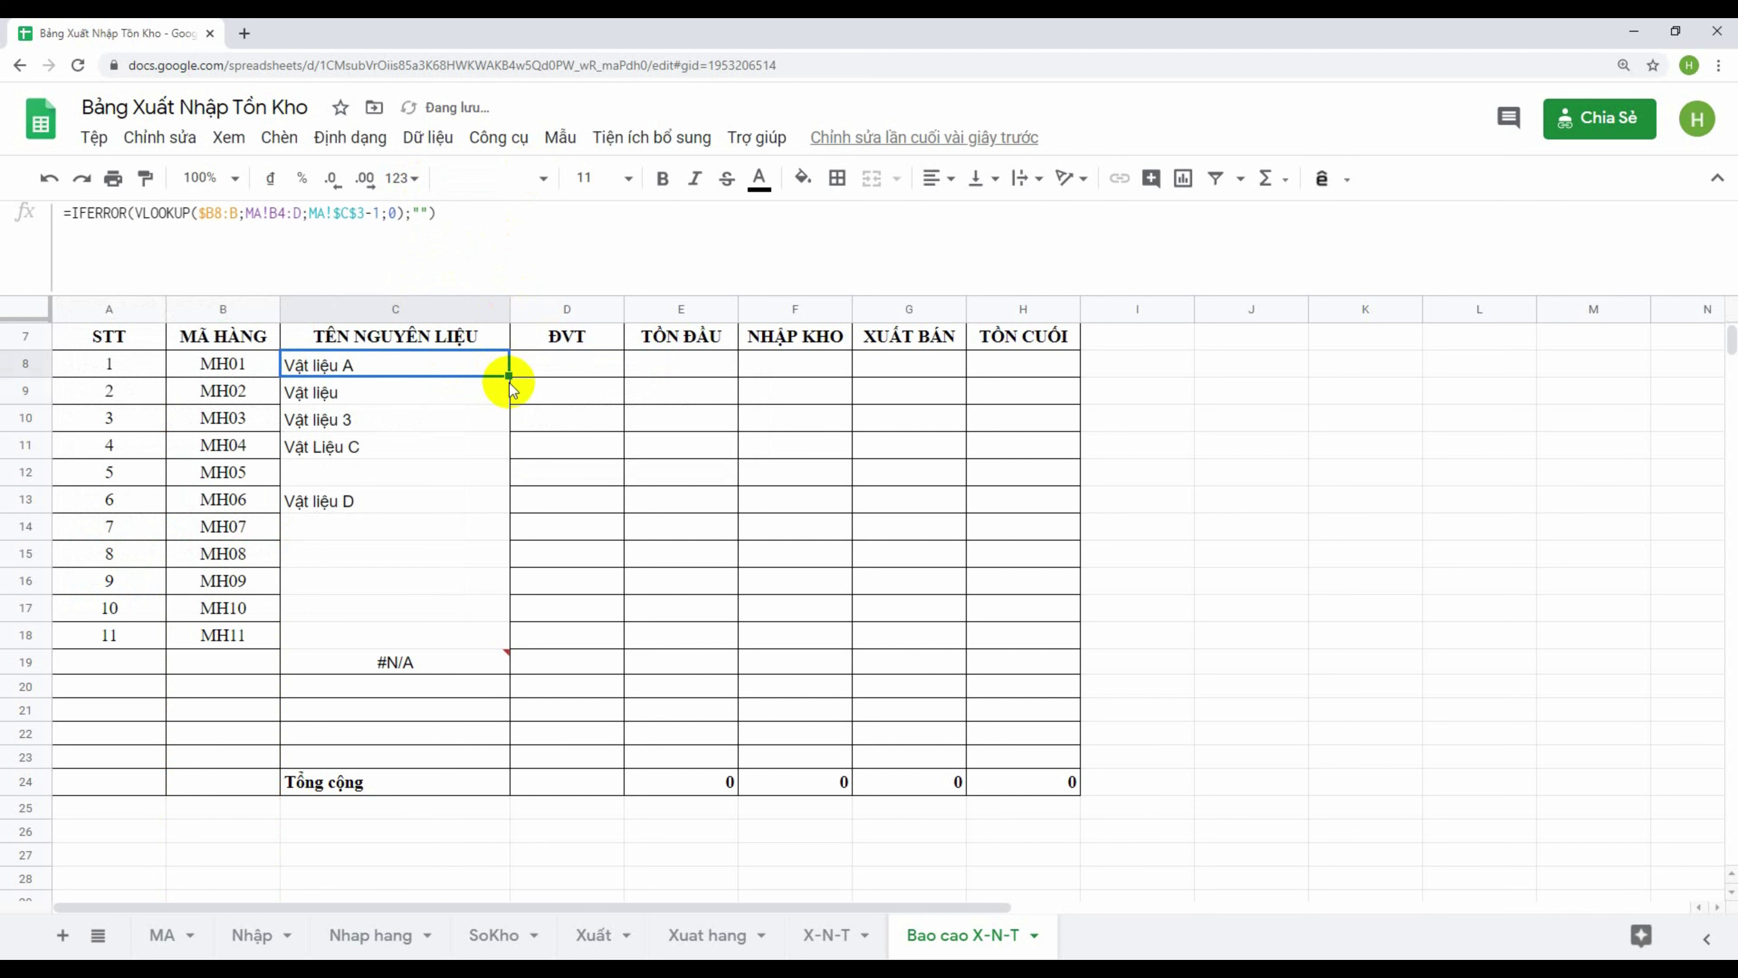
pyautogui.moveTo(507, 373); pyautogui.dragTo(463, 746)
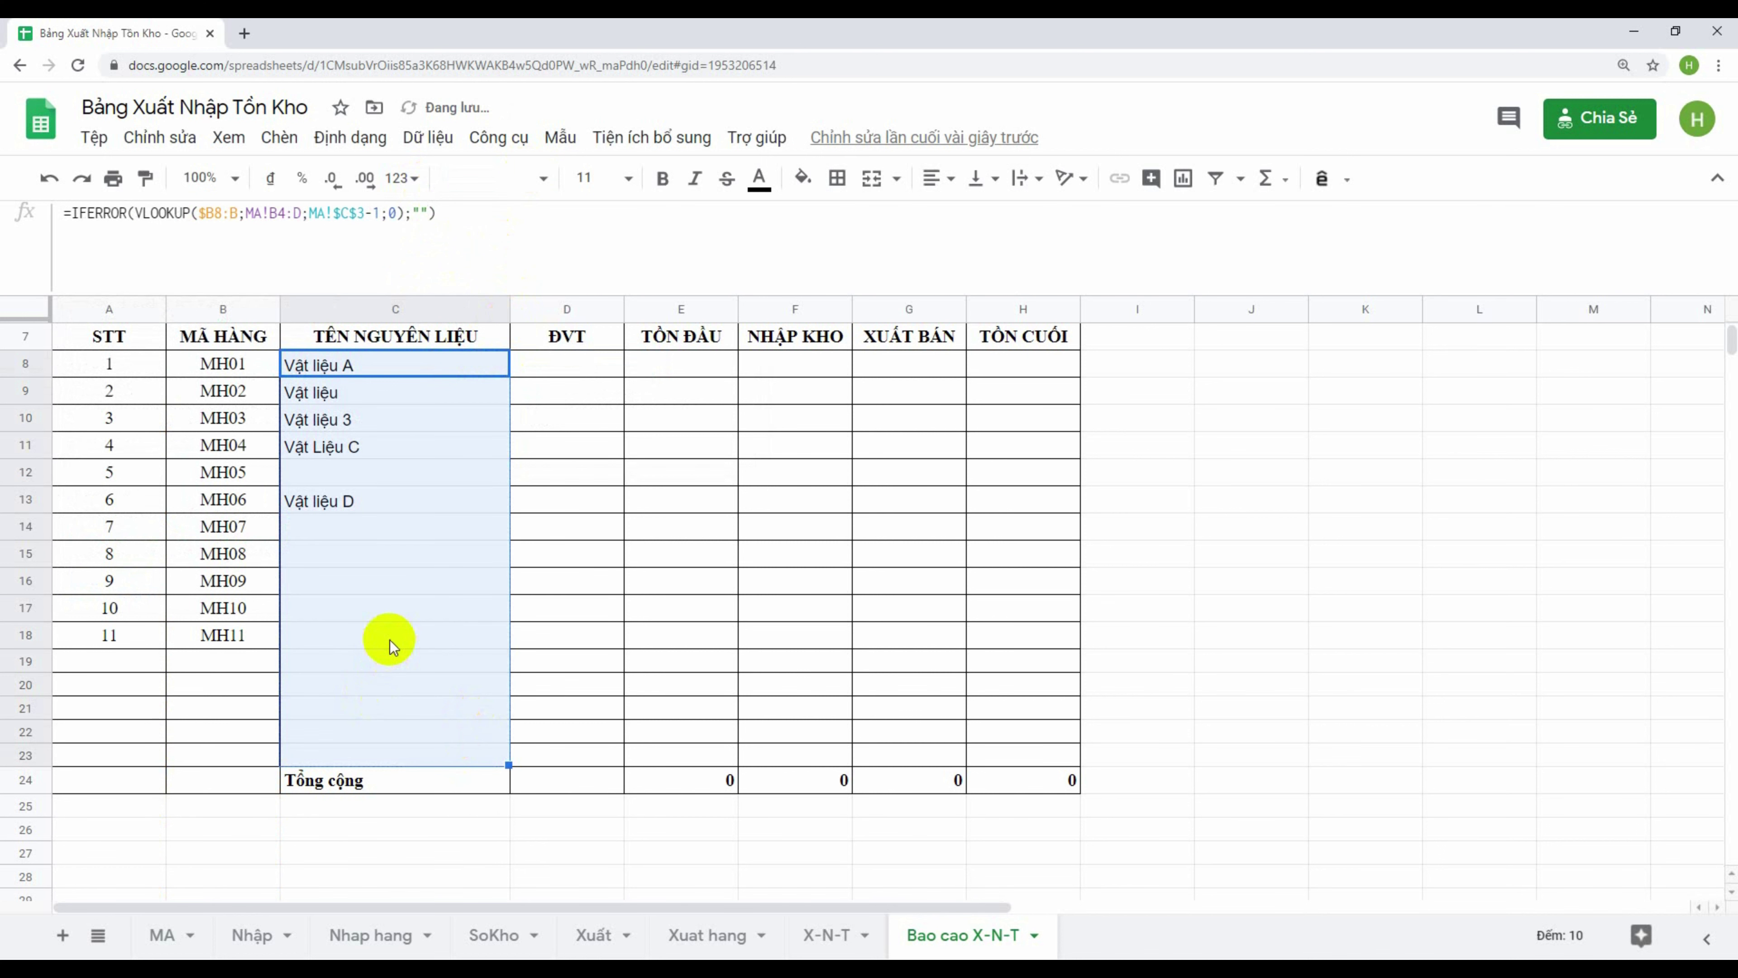
# Copy C8's IFERROR(VLOOKUP) formula across into D8 under ĐVT
pyautogui.click(175, 934)
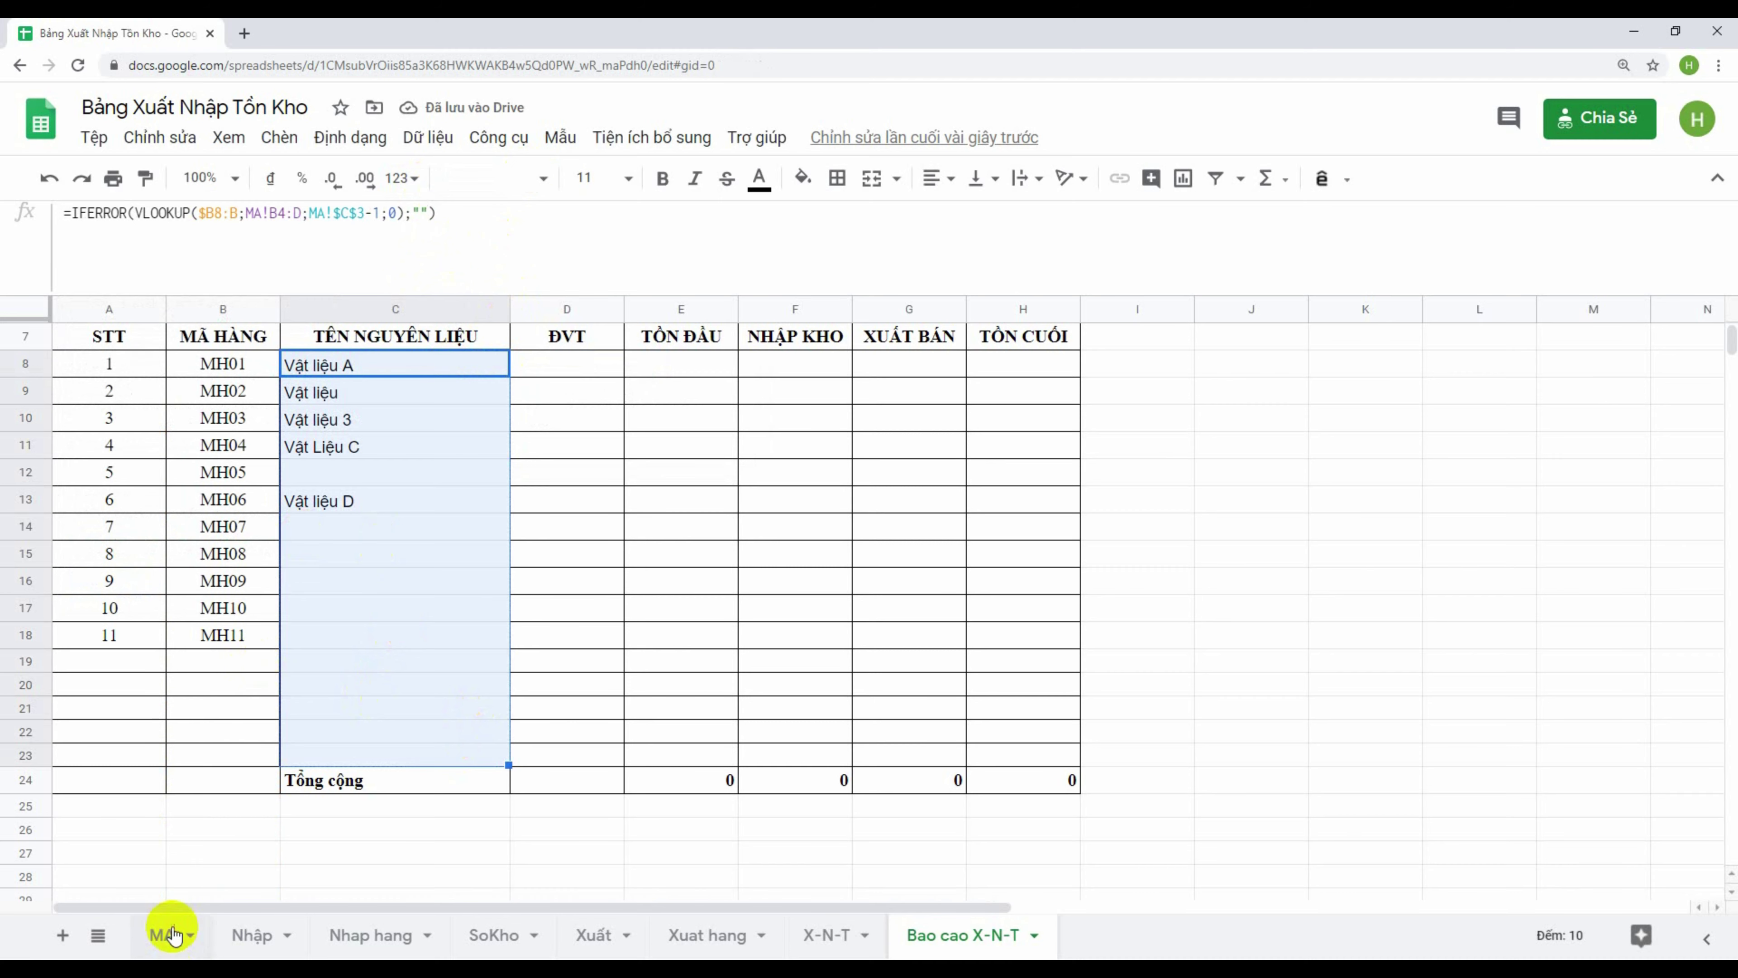
pyautogui.click(962, 930)
pyautogui.click(678, 469)
pyautogui.click(555, 367)
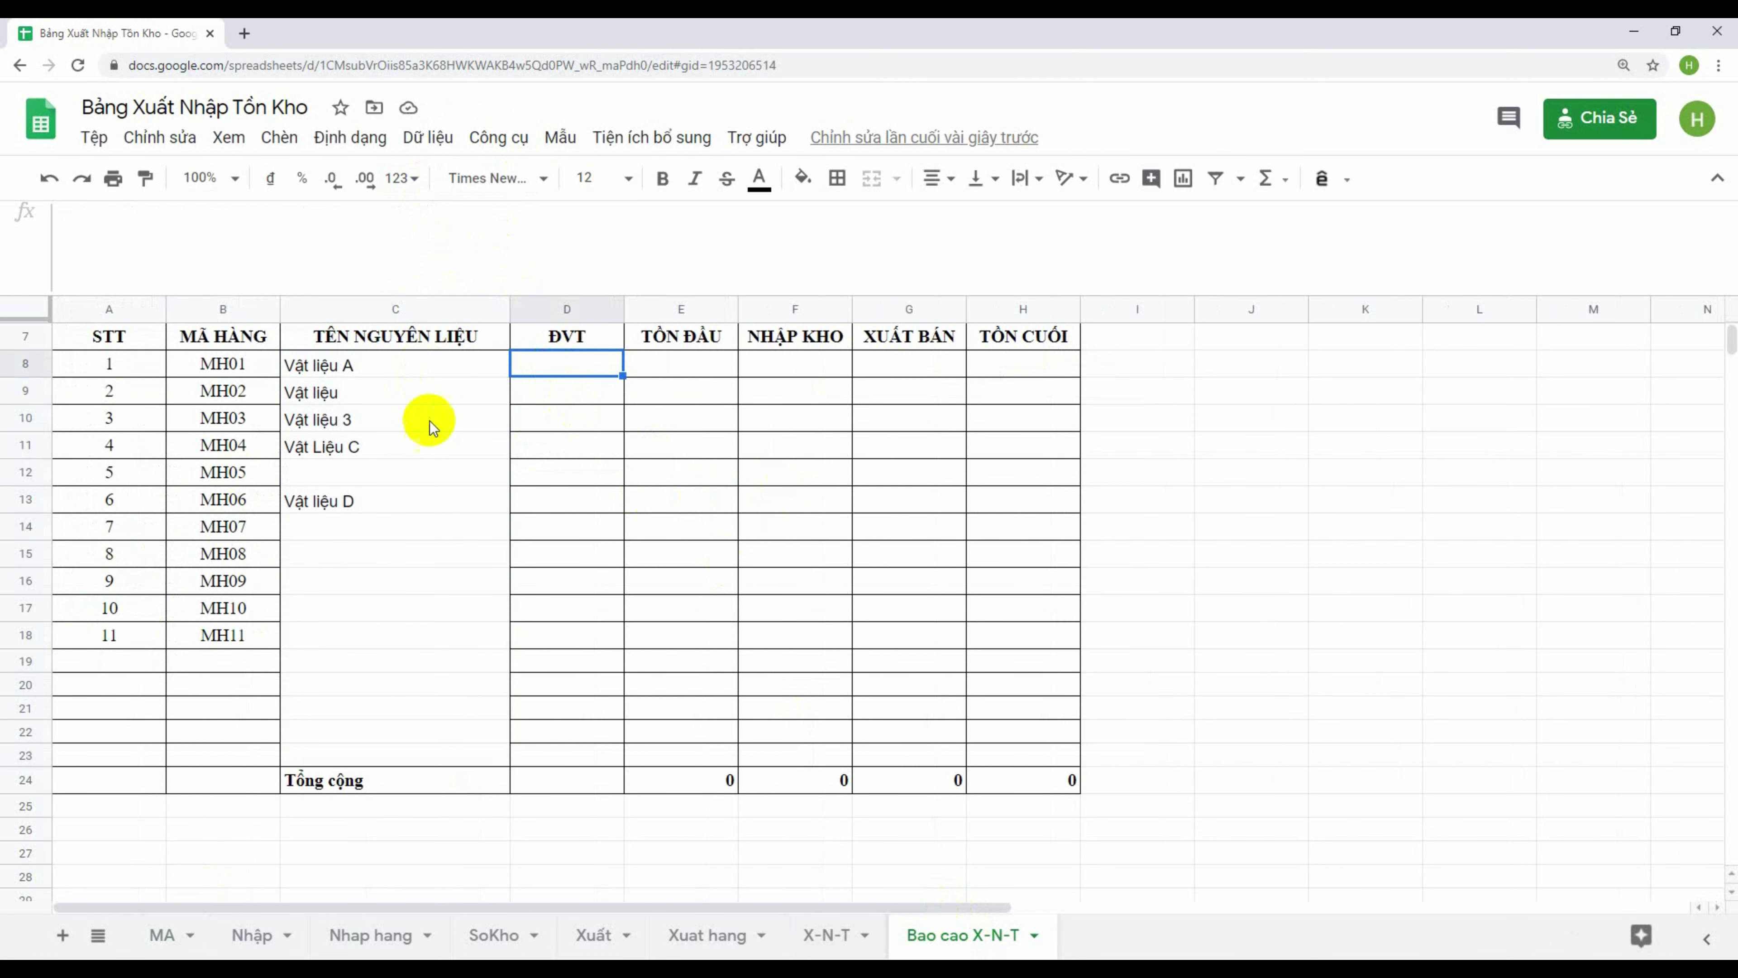
pyautogui.scroll(3, 431, 425)
pyautogui.click(342, 497)
pyautogui.scroll(-3, 383, 541)
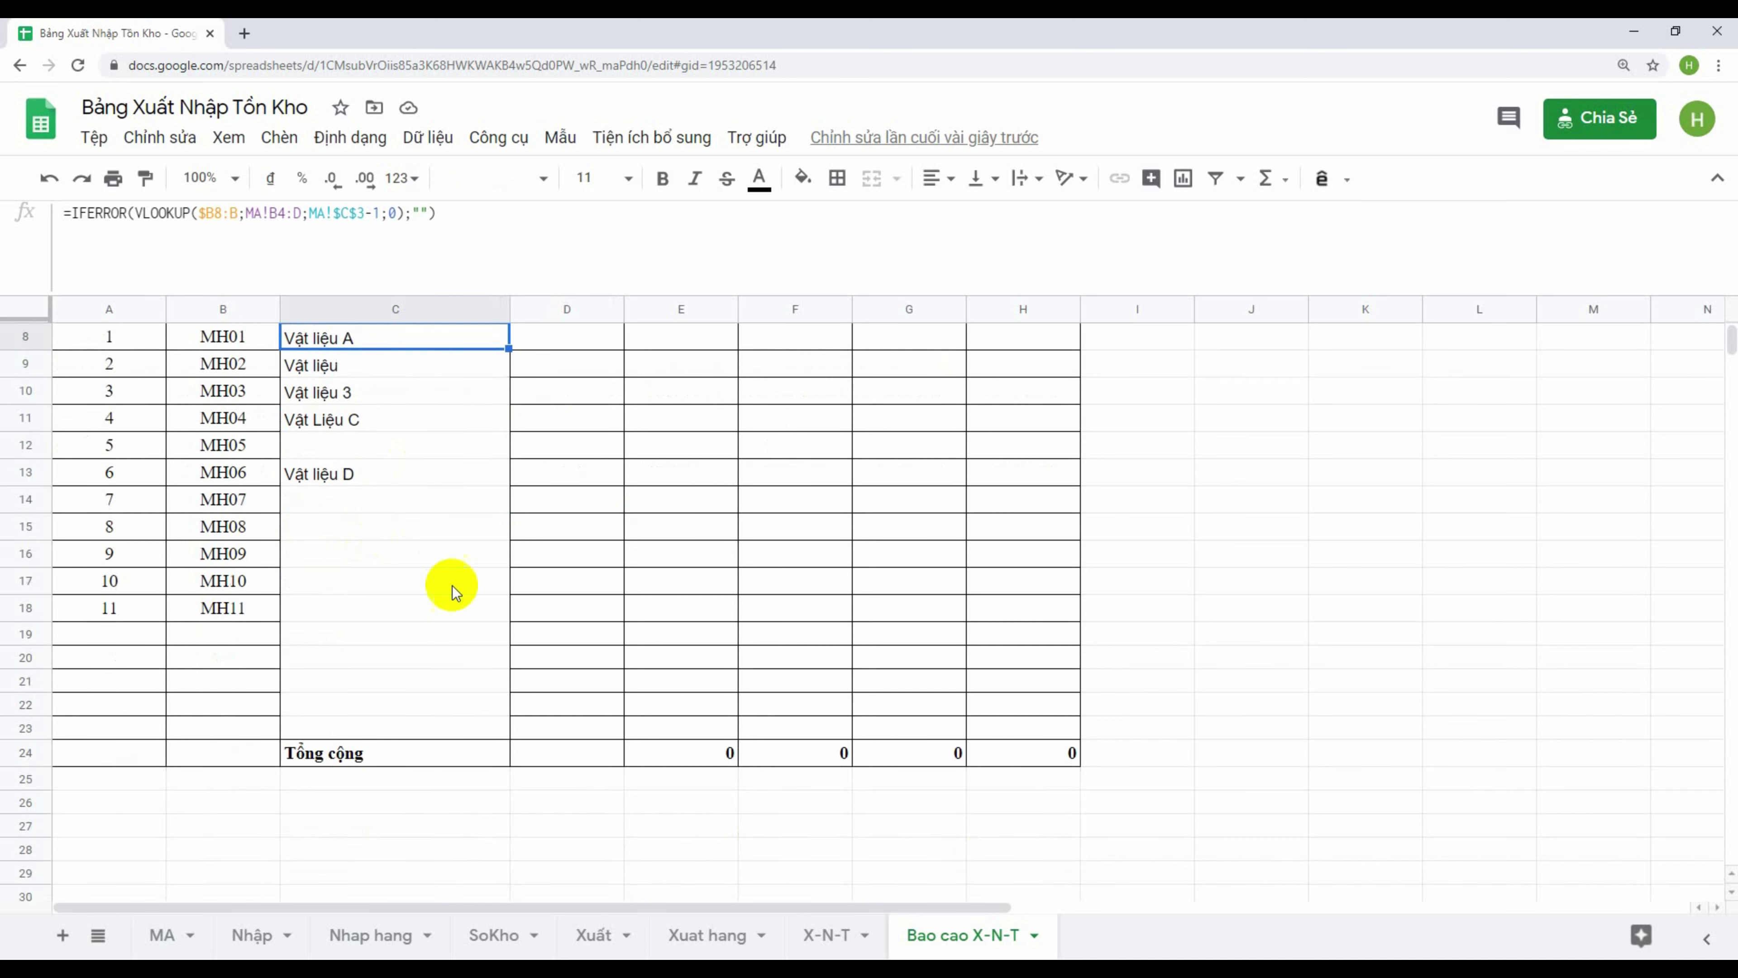
pyautogui.scroll(3, 452, 589)
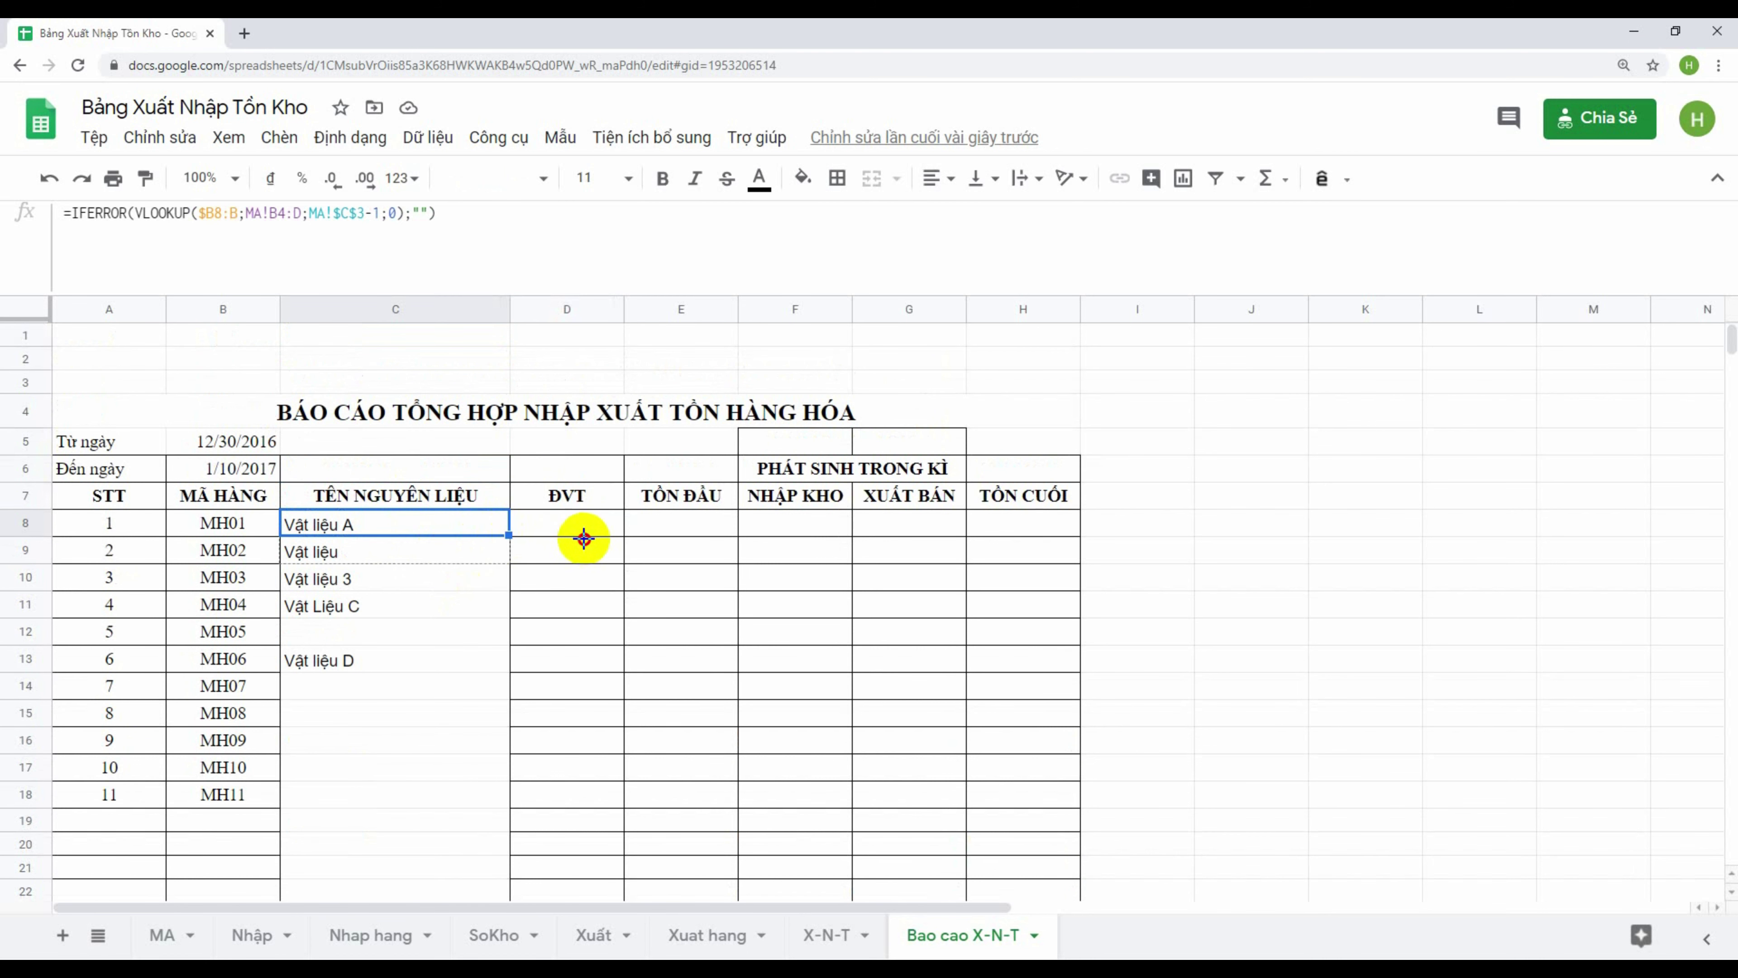
pyautogui.moveTo(507, 533); pyautogui.dragTo(589, 537)
pyautogui.click(594, 553)
pyautogui.click(575, 522)
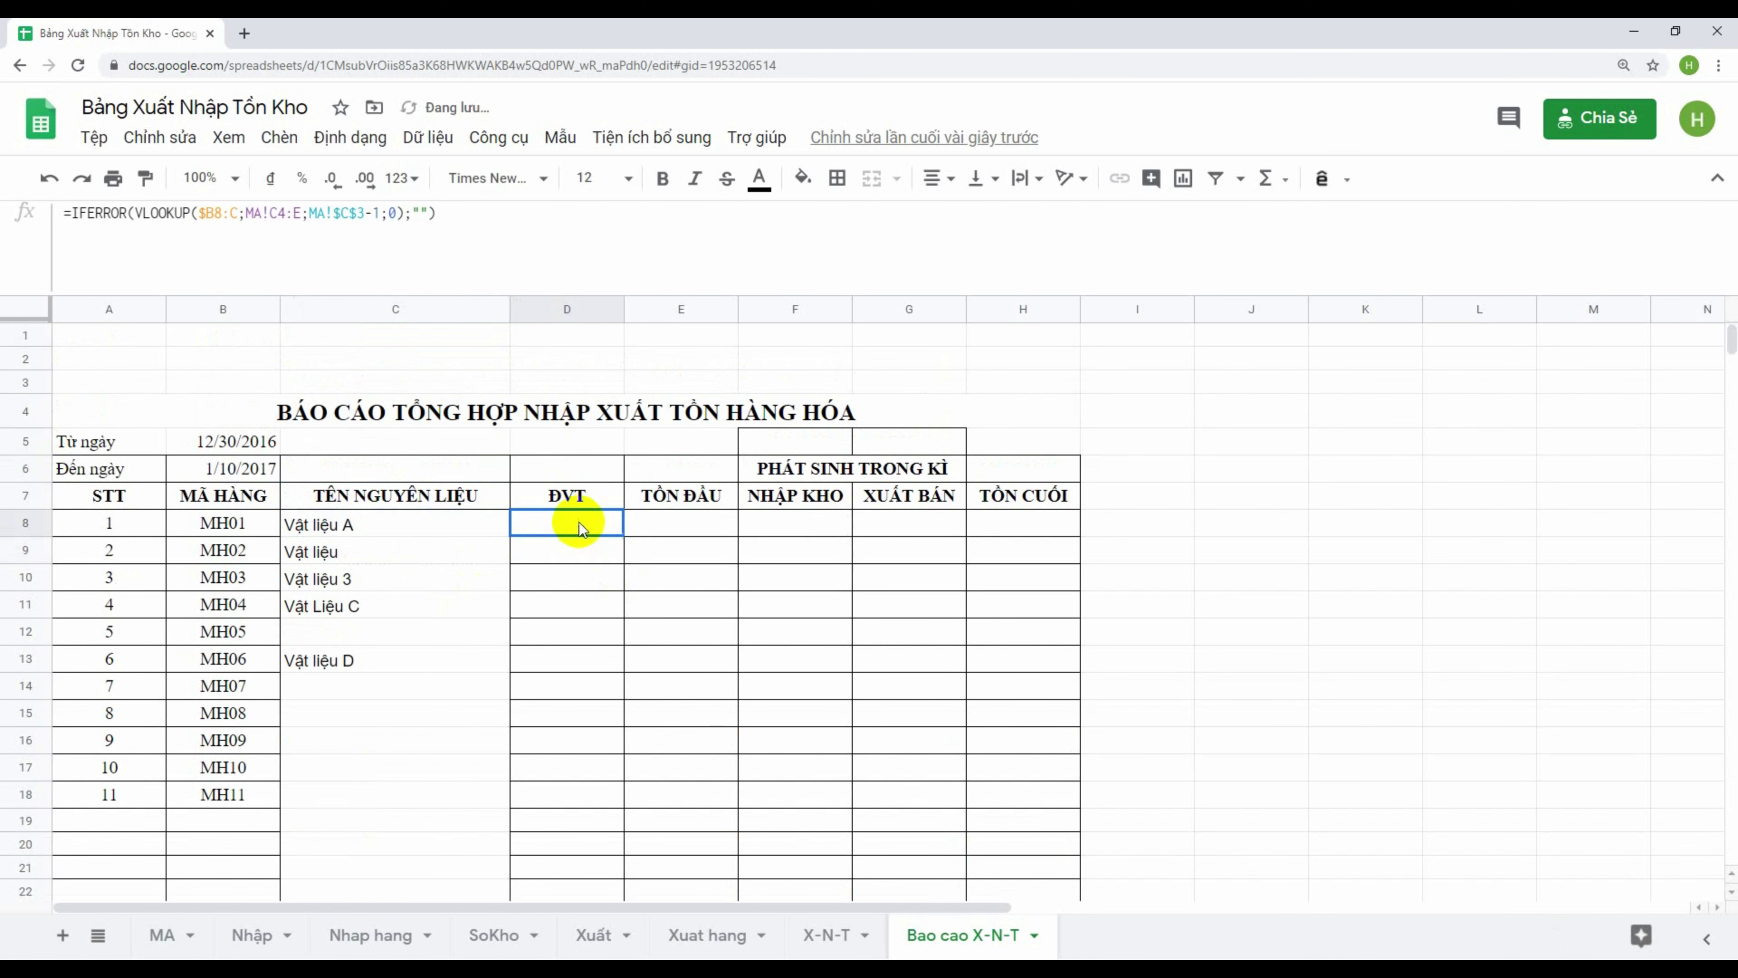
# Lock the lookup range column in C8's formula with a $ sign
pyautogui.click(373, 524)
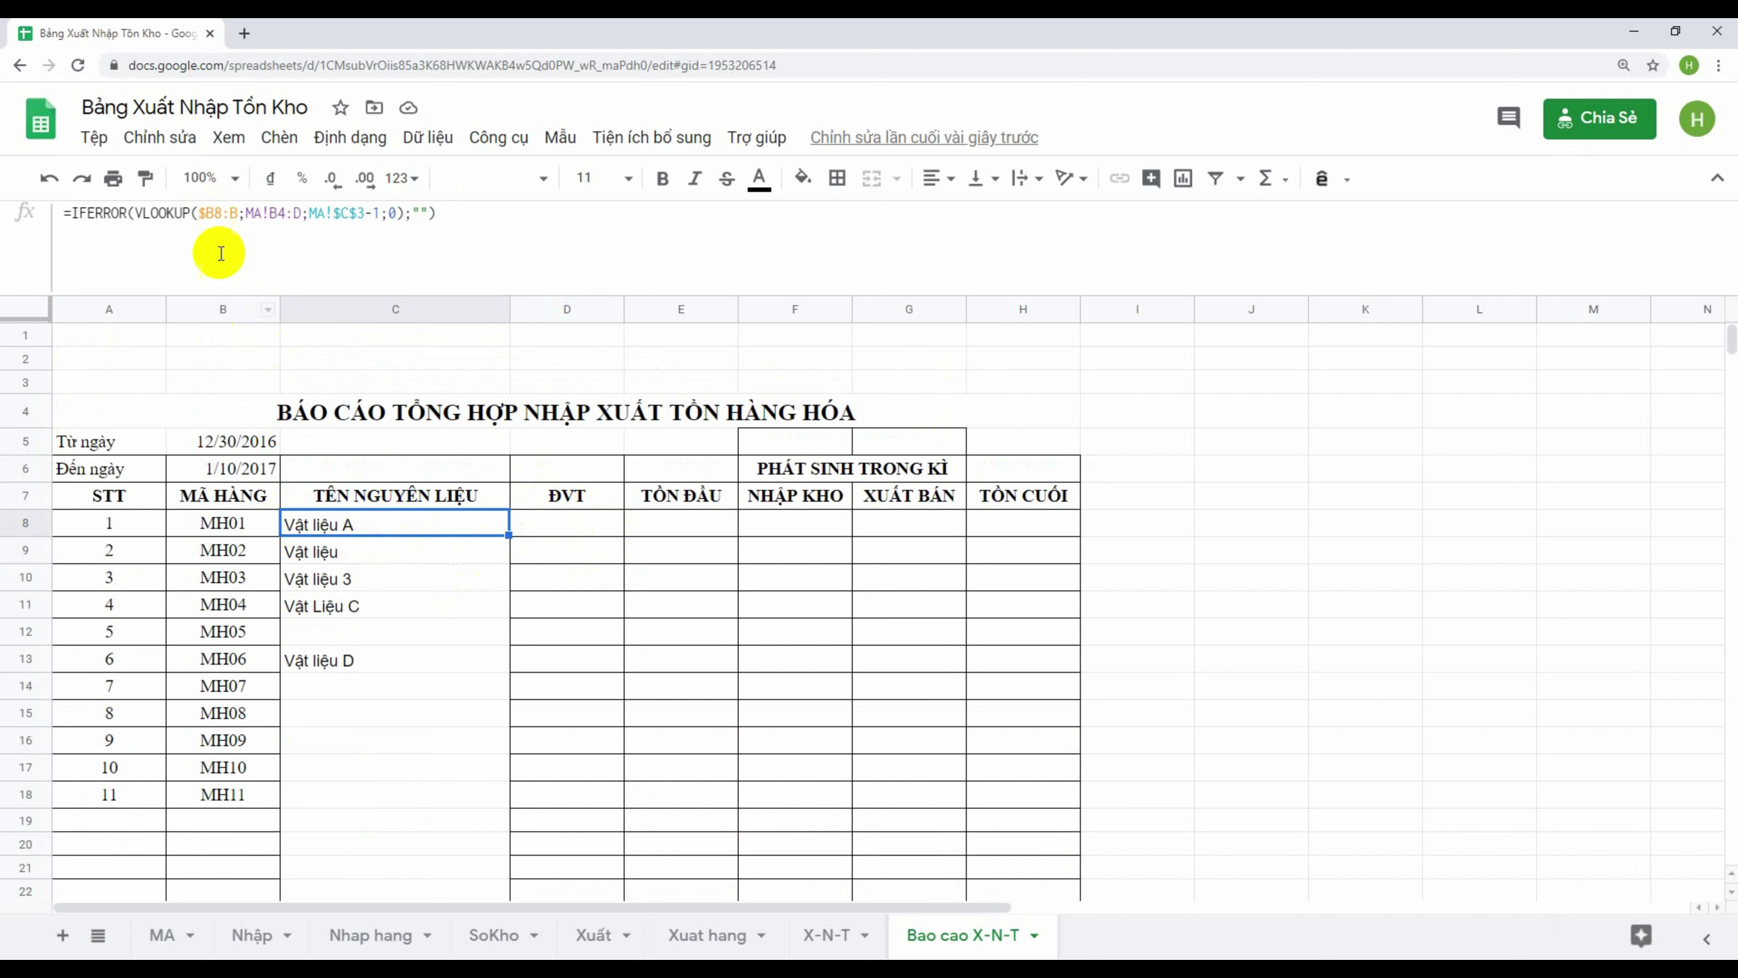
pyautogui.click(215, 214)
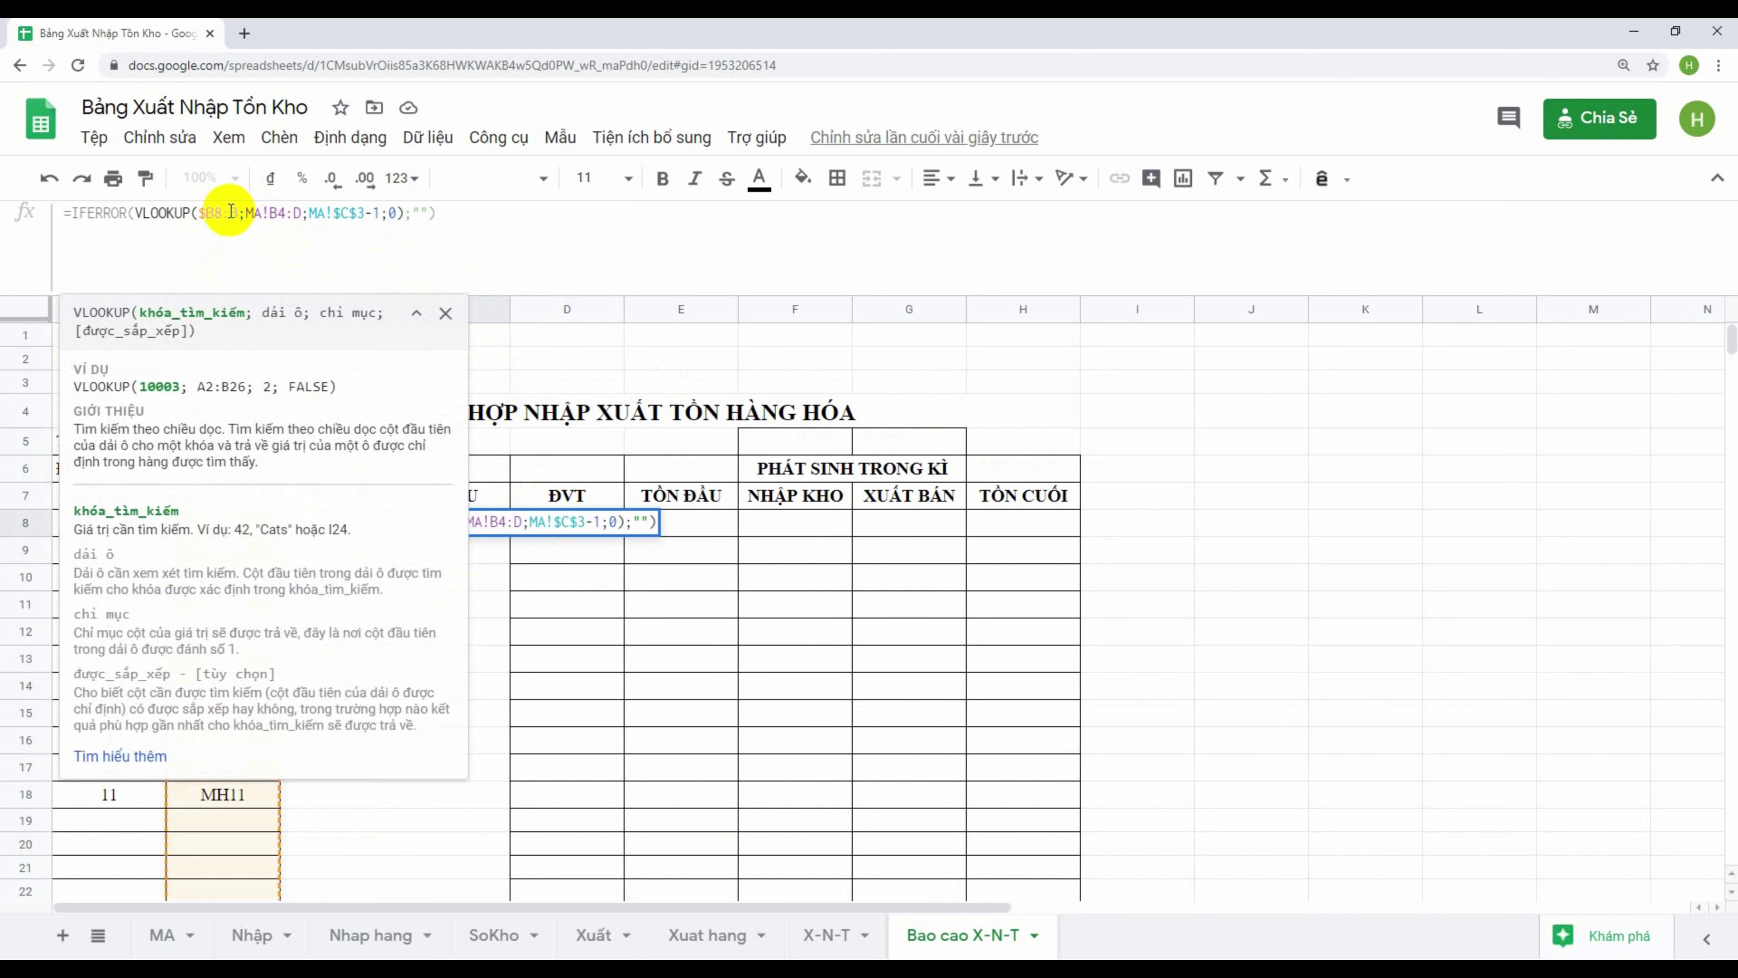
pyautogui.press('Escape')
pyautogui.click(559, 527)
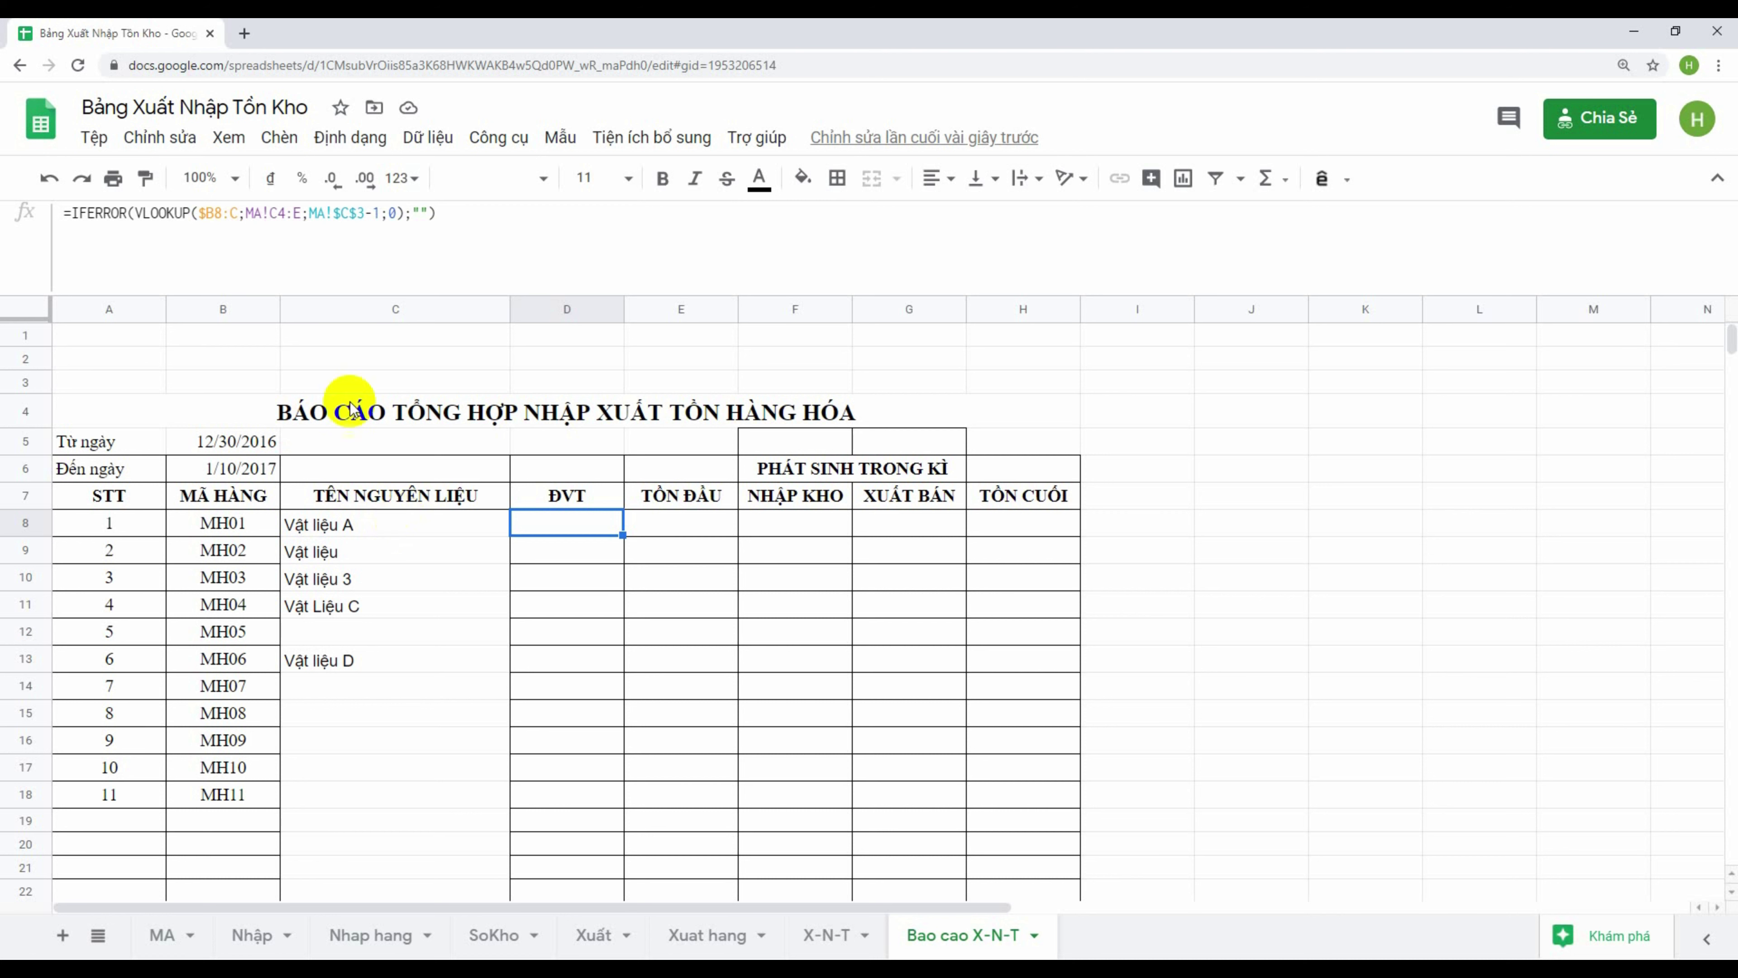
pyautogui.click(420, 527)
pyautogui.click(270, 212)
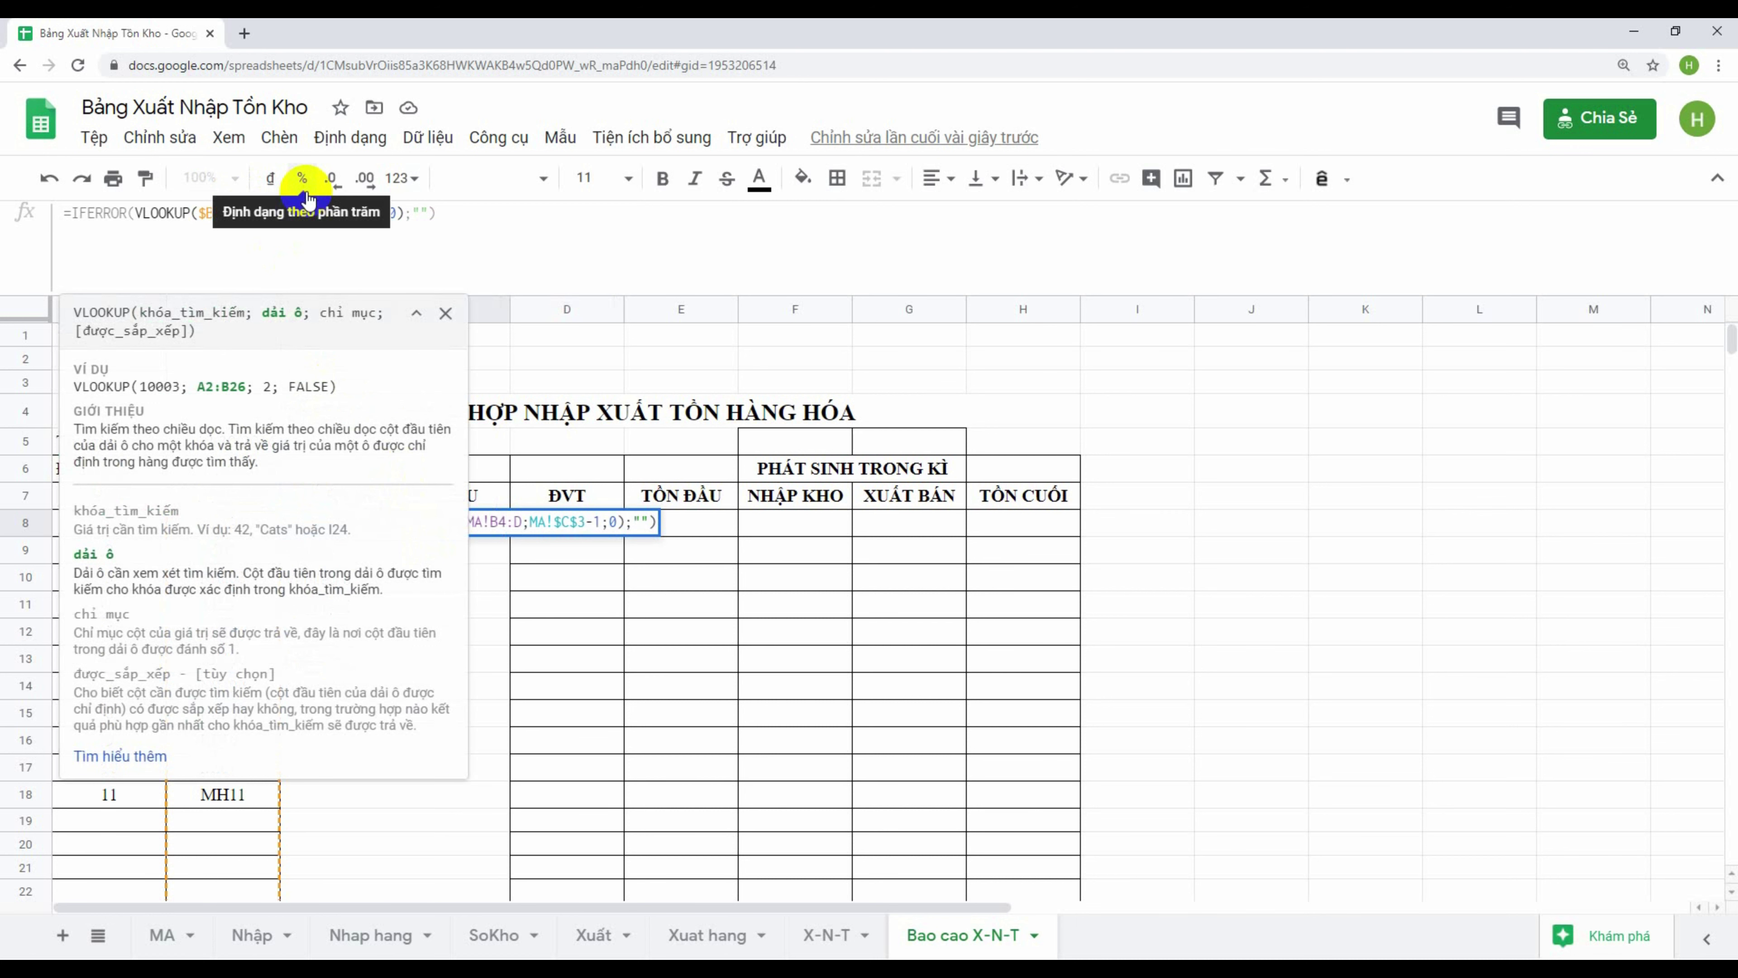
pyautogui.write('^')
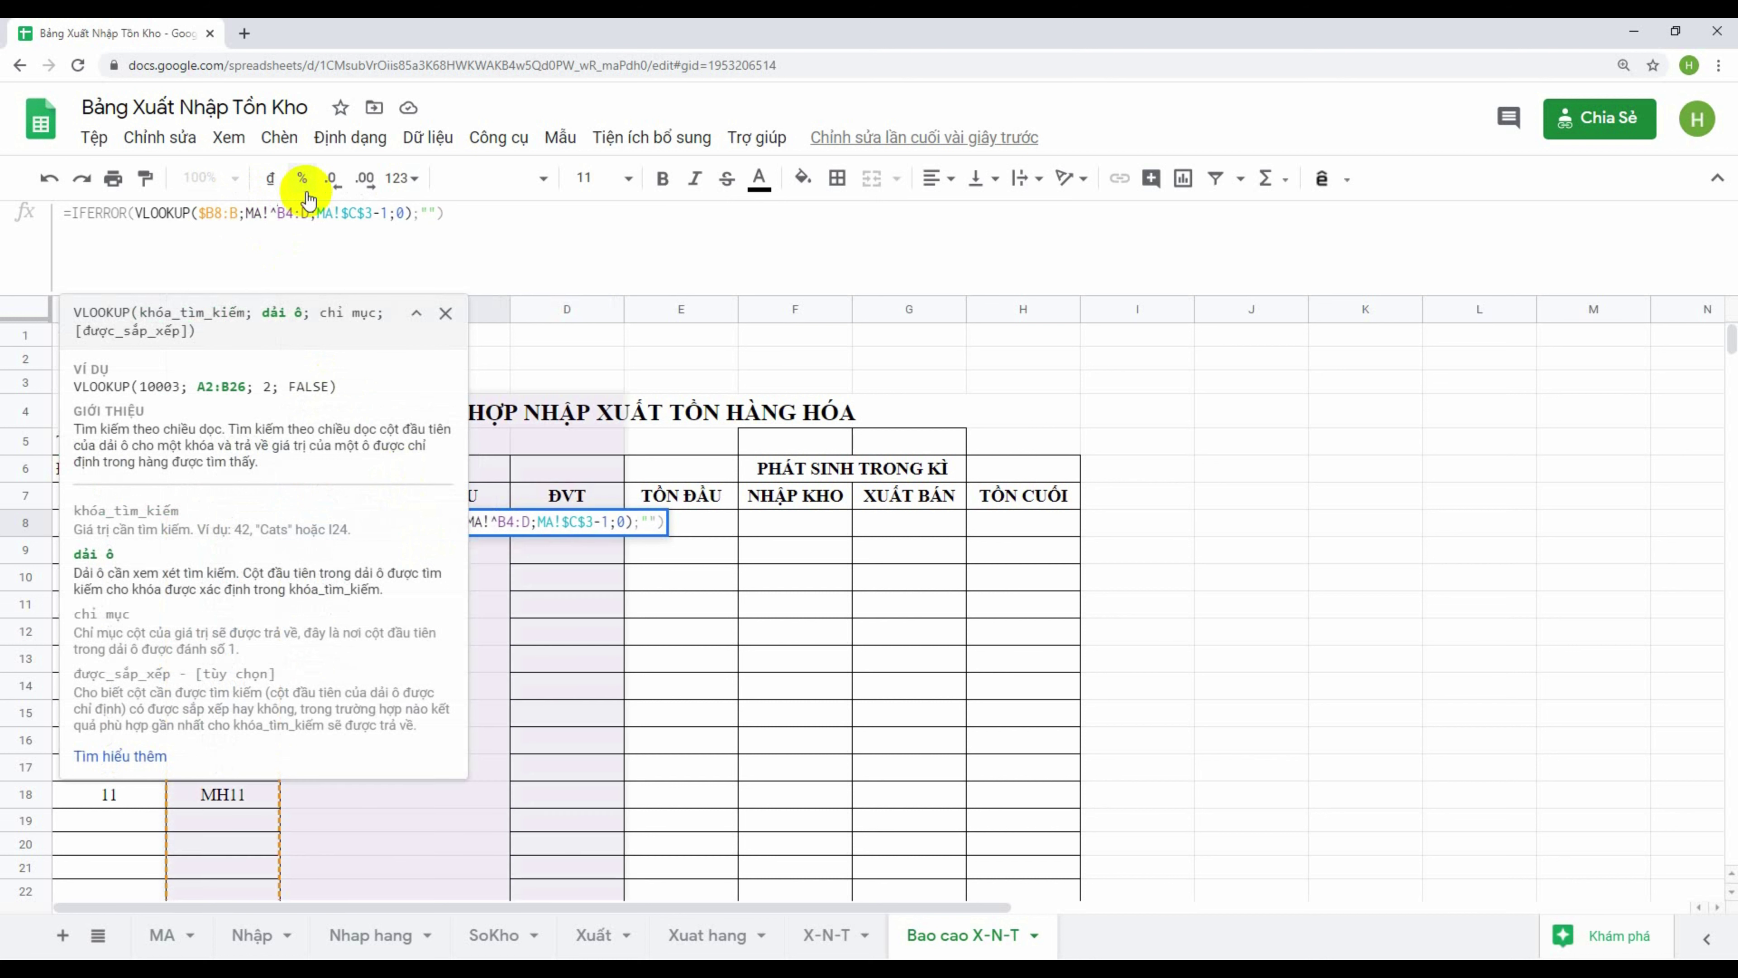
pyautogui.press('BackSpace')
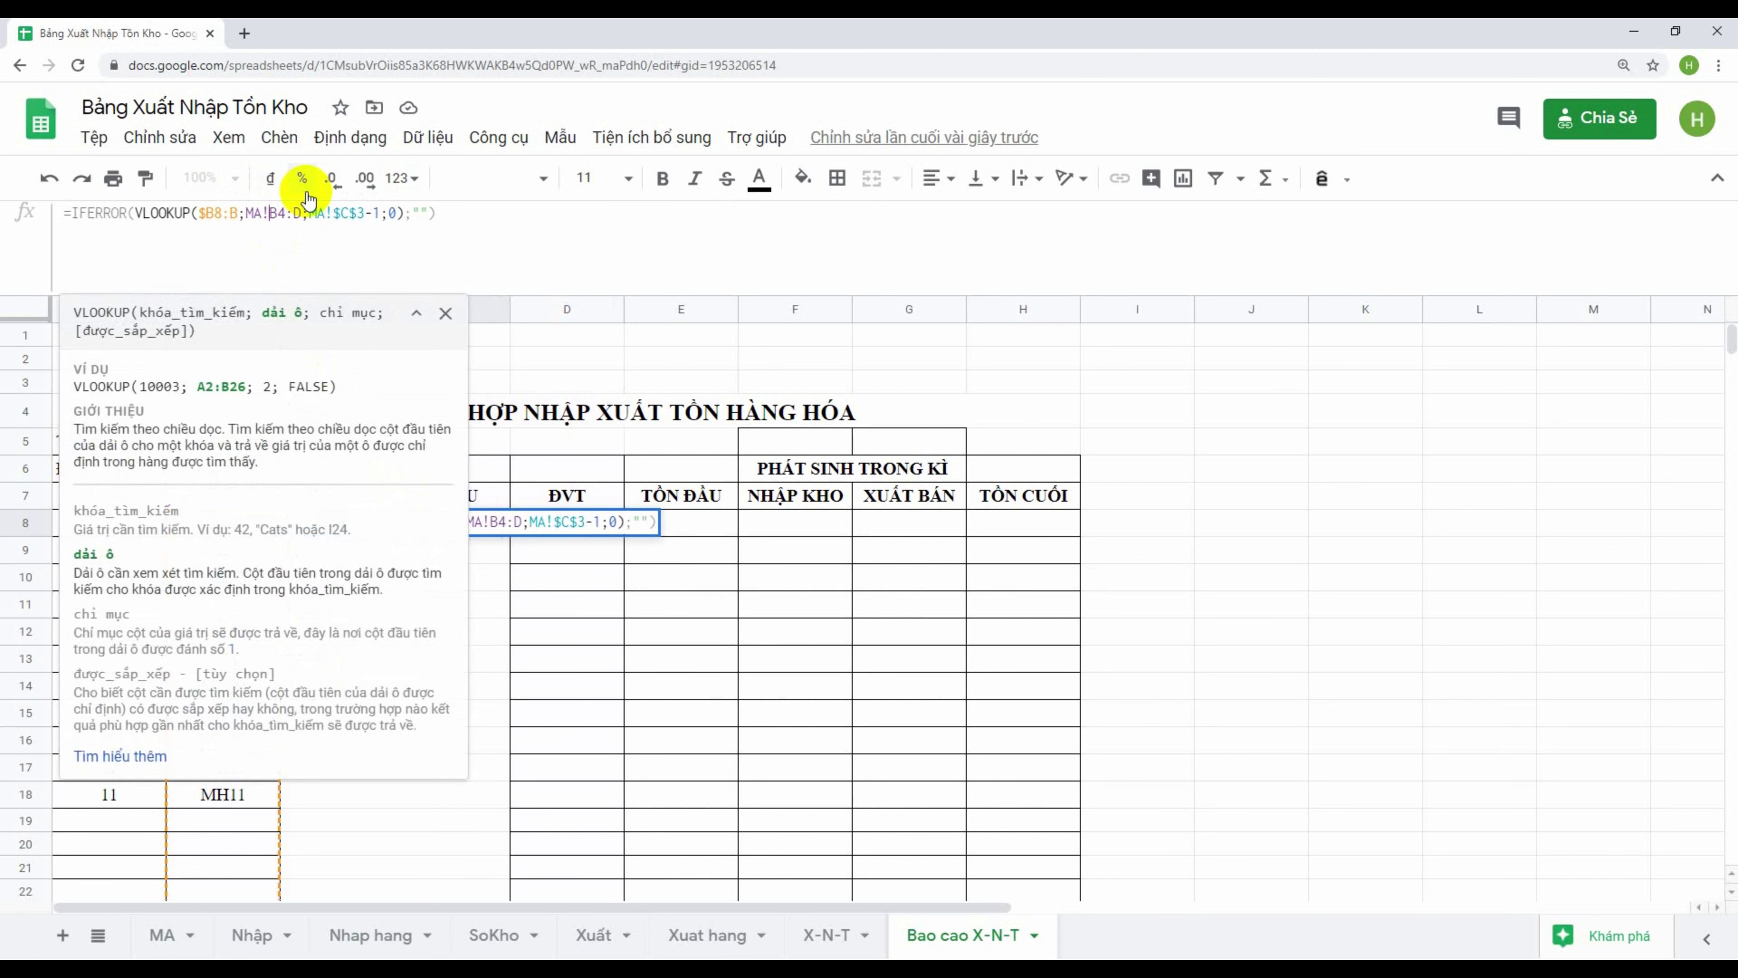
pyautogui.write('$')
pyautogui.press('Return')
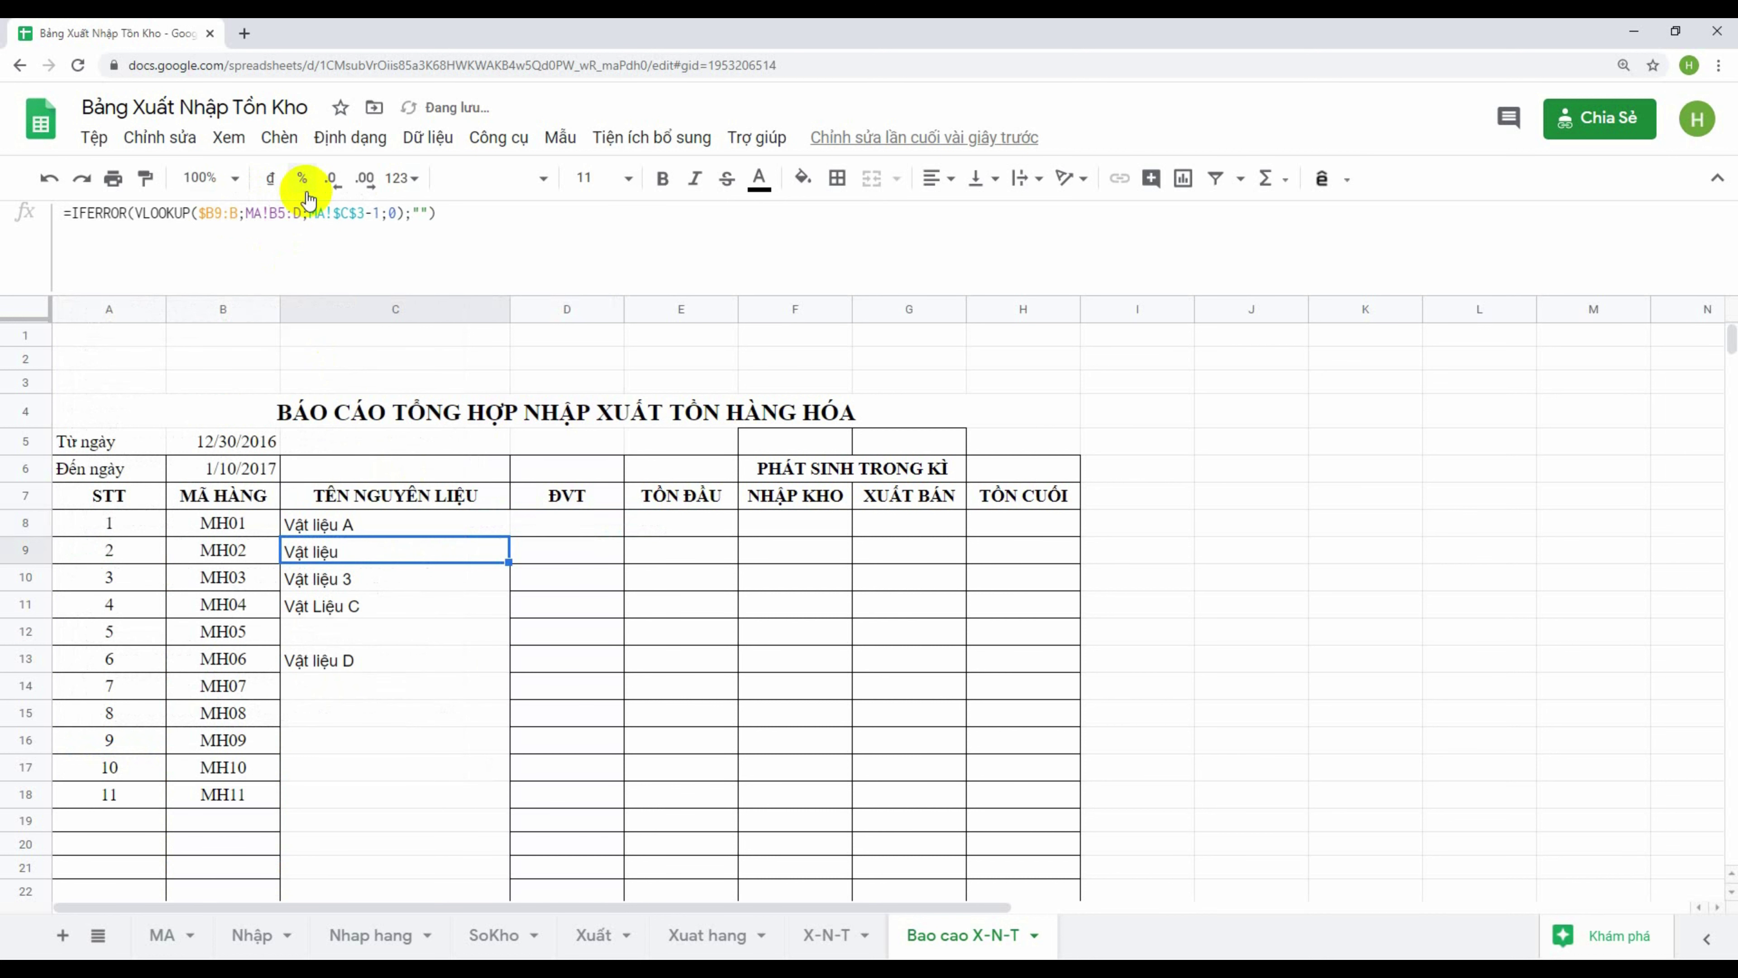
# Fill C8's formula down column C to row 21, then undo the fill
pyautogui.click(394, 534)
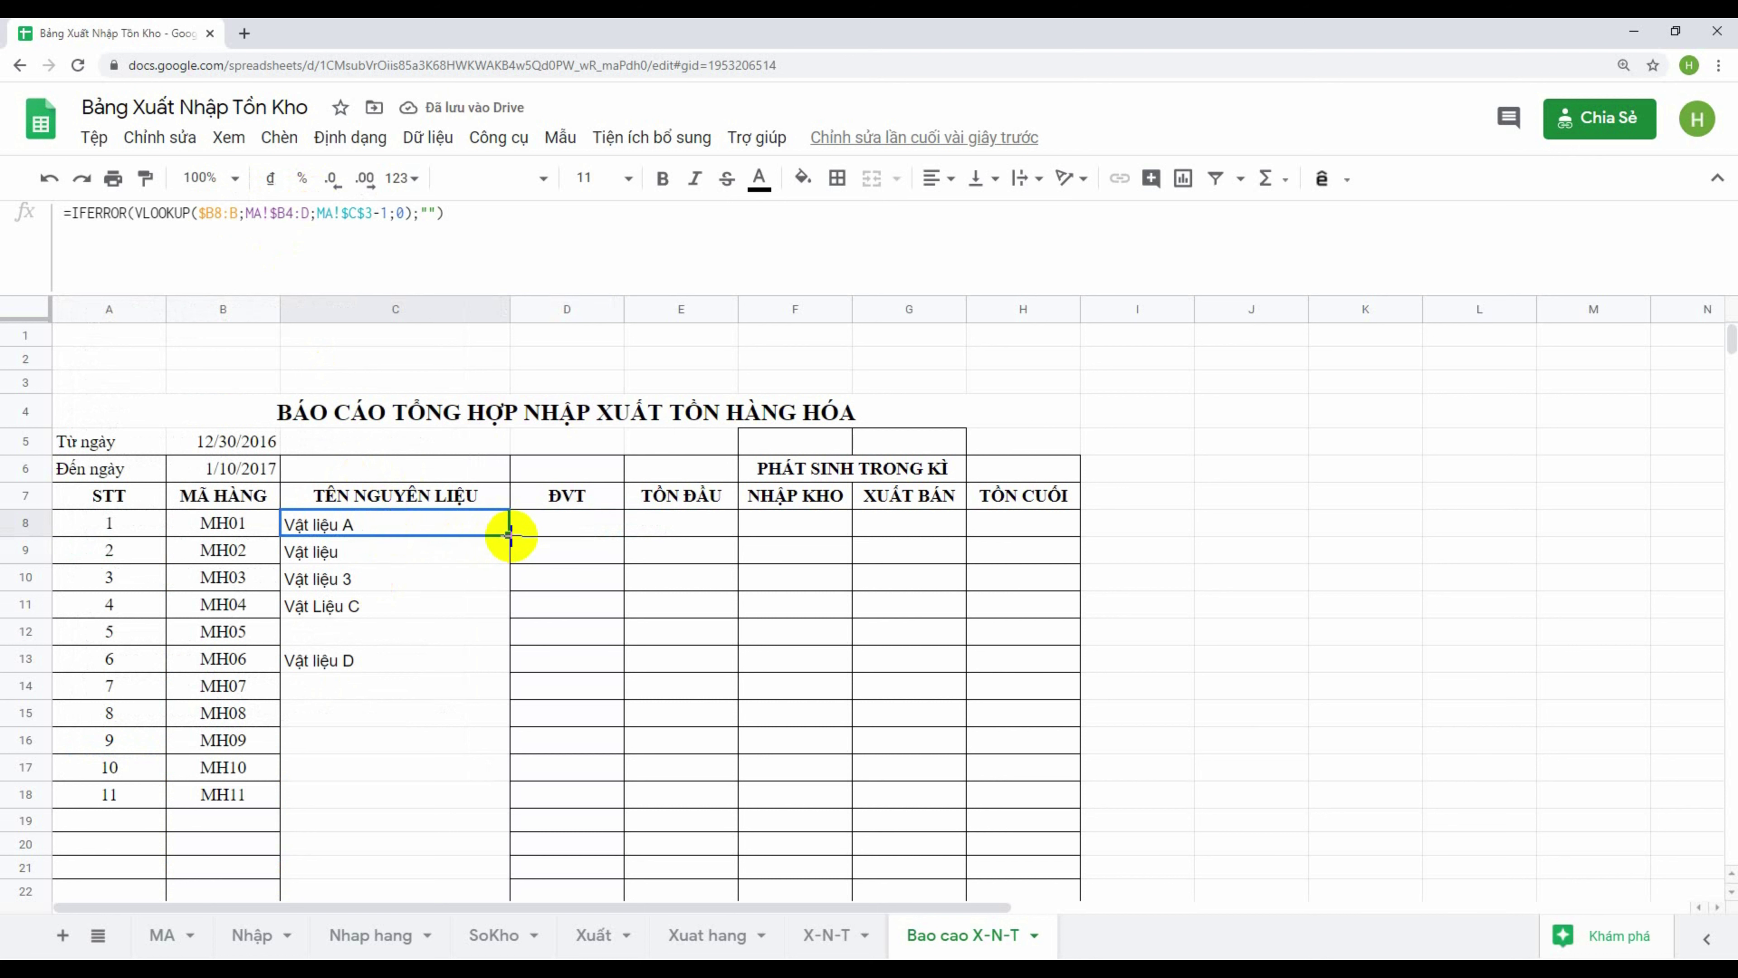
pyautogui.moveTo(509, 536); pyautogui.dragTo(484, 874)
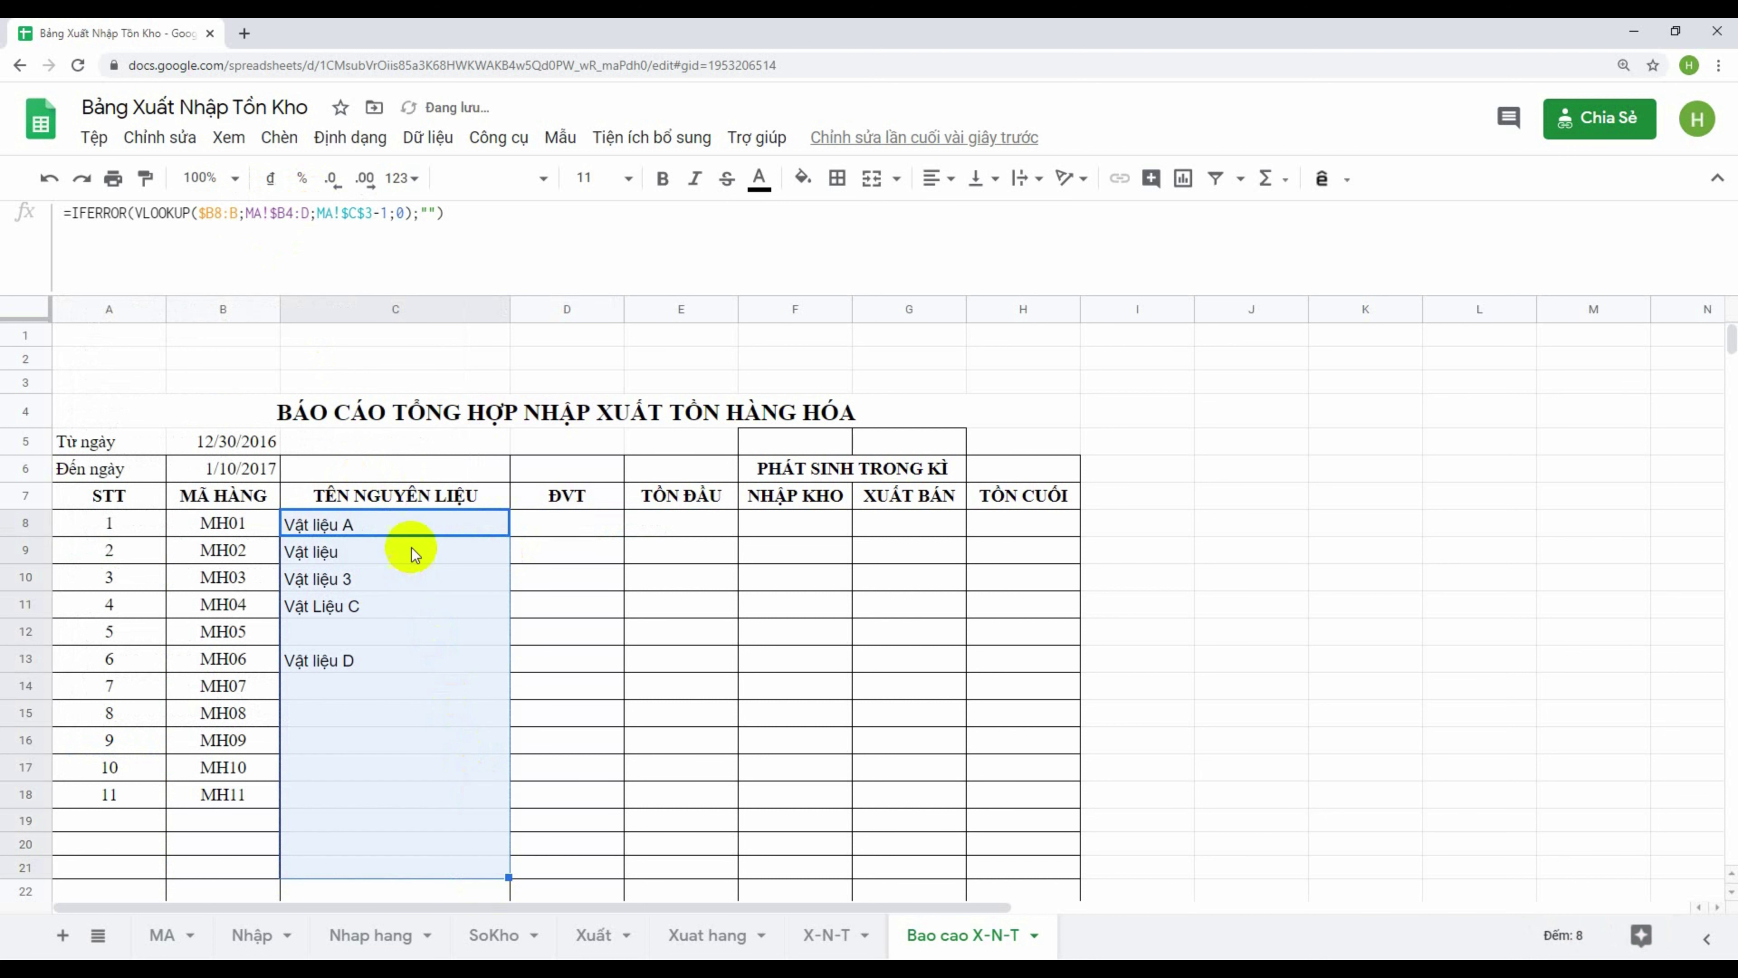
pyautogui.hotkey('ctrl', 'z')
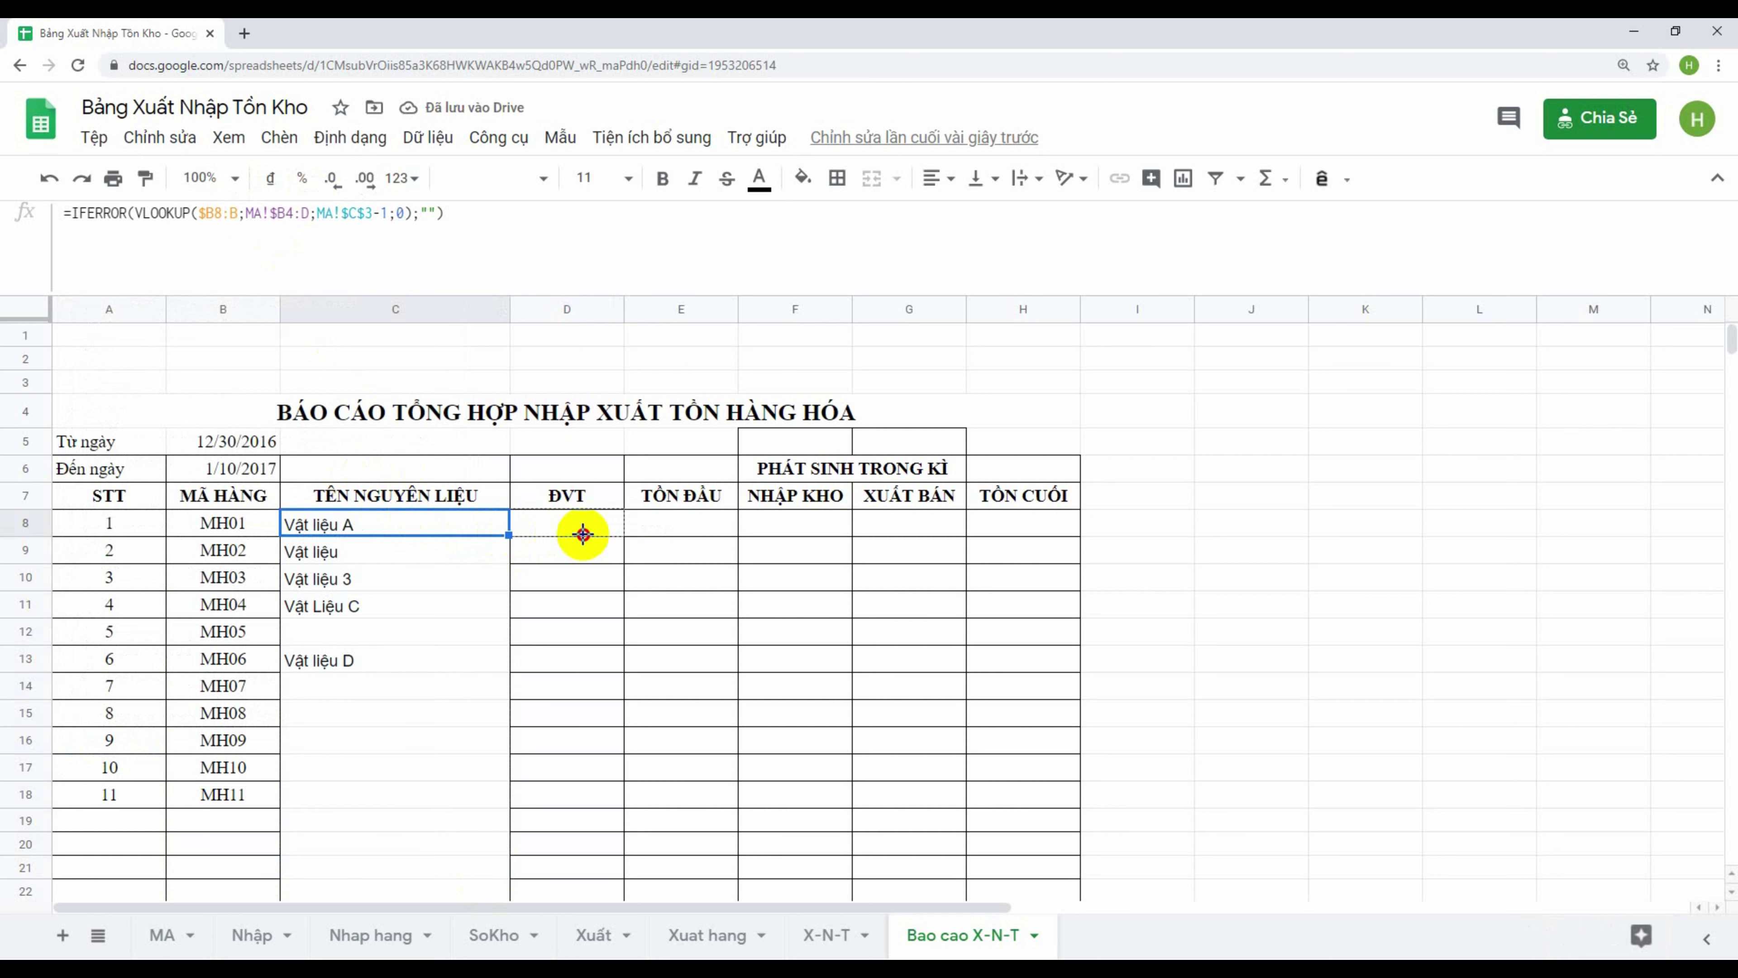
pyautogui.click(595, 530)
pyautogui.hotkey('shift', 'Up')
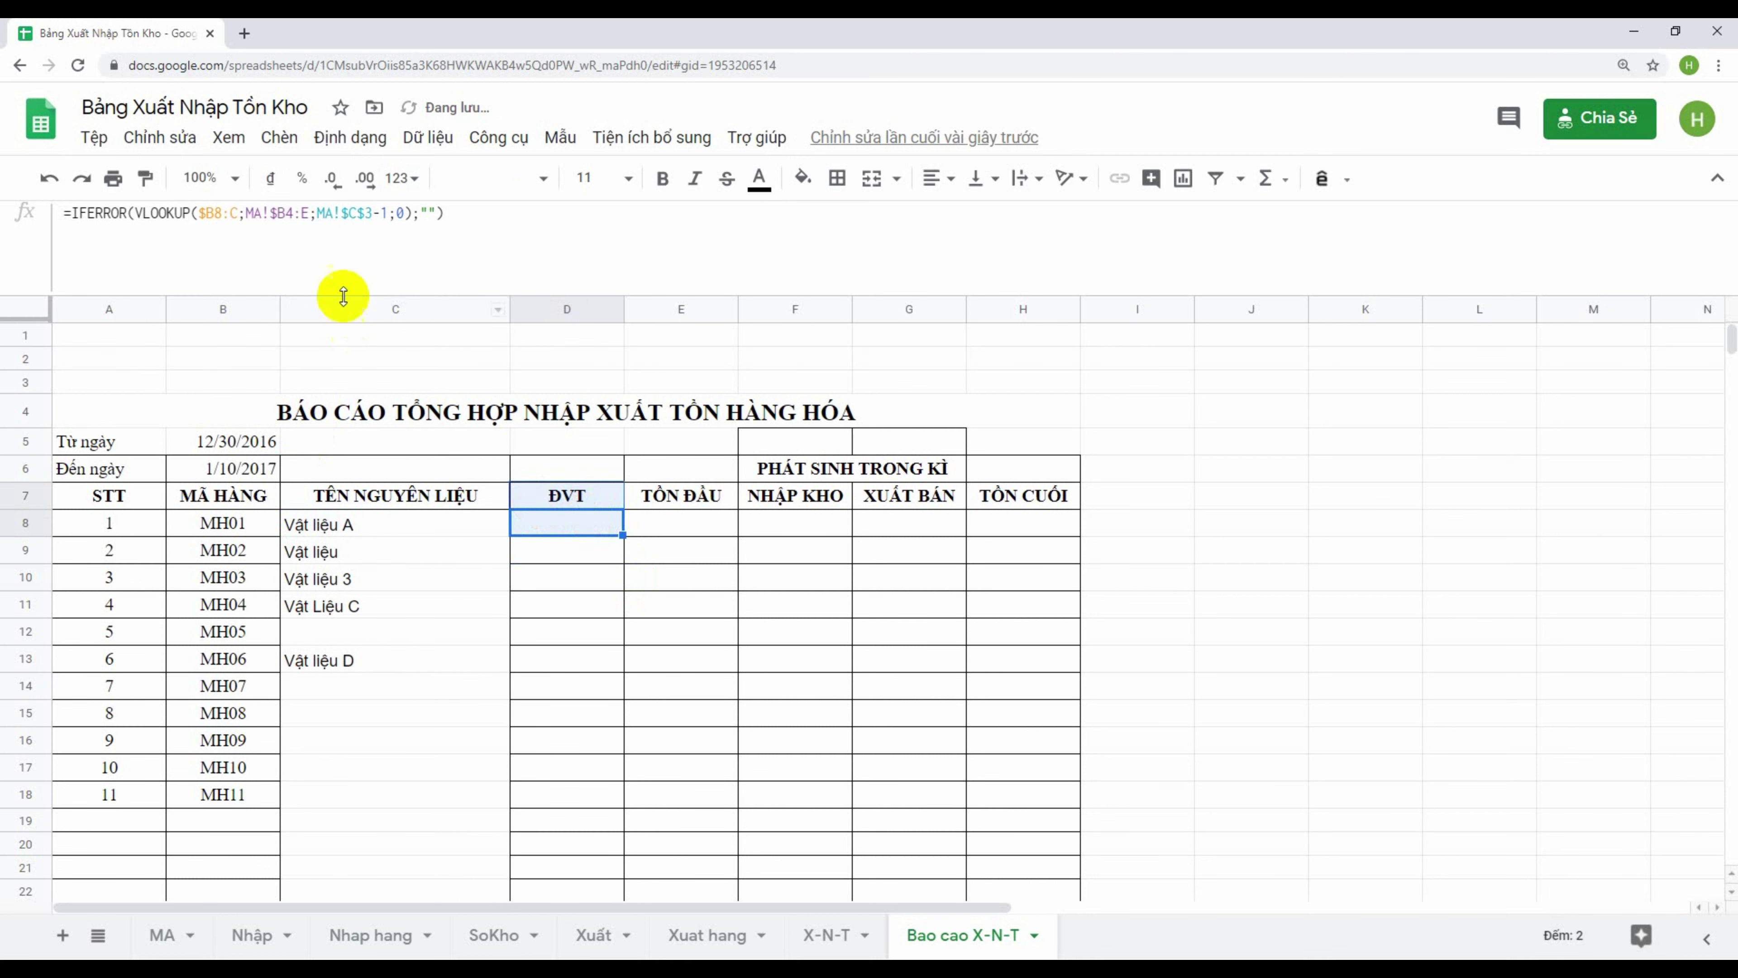
# Confirm D8's lookup takes its column index from D3 after checking the MA sheet columns
pyautogui.click(162, 934)
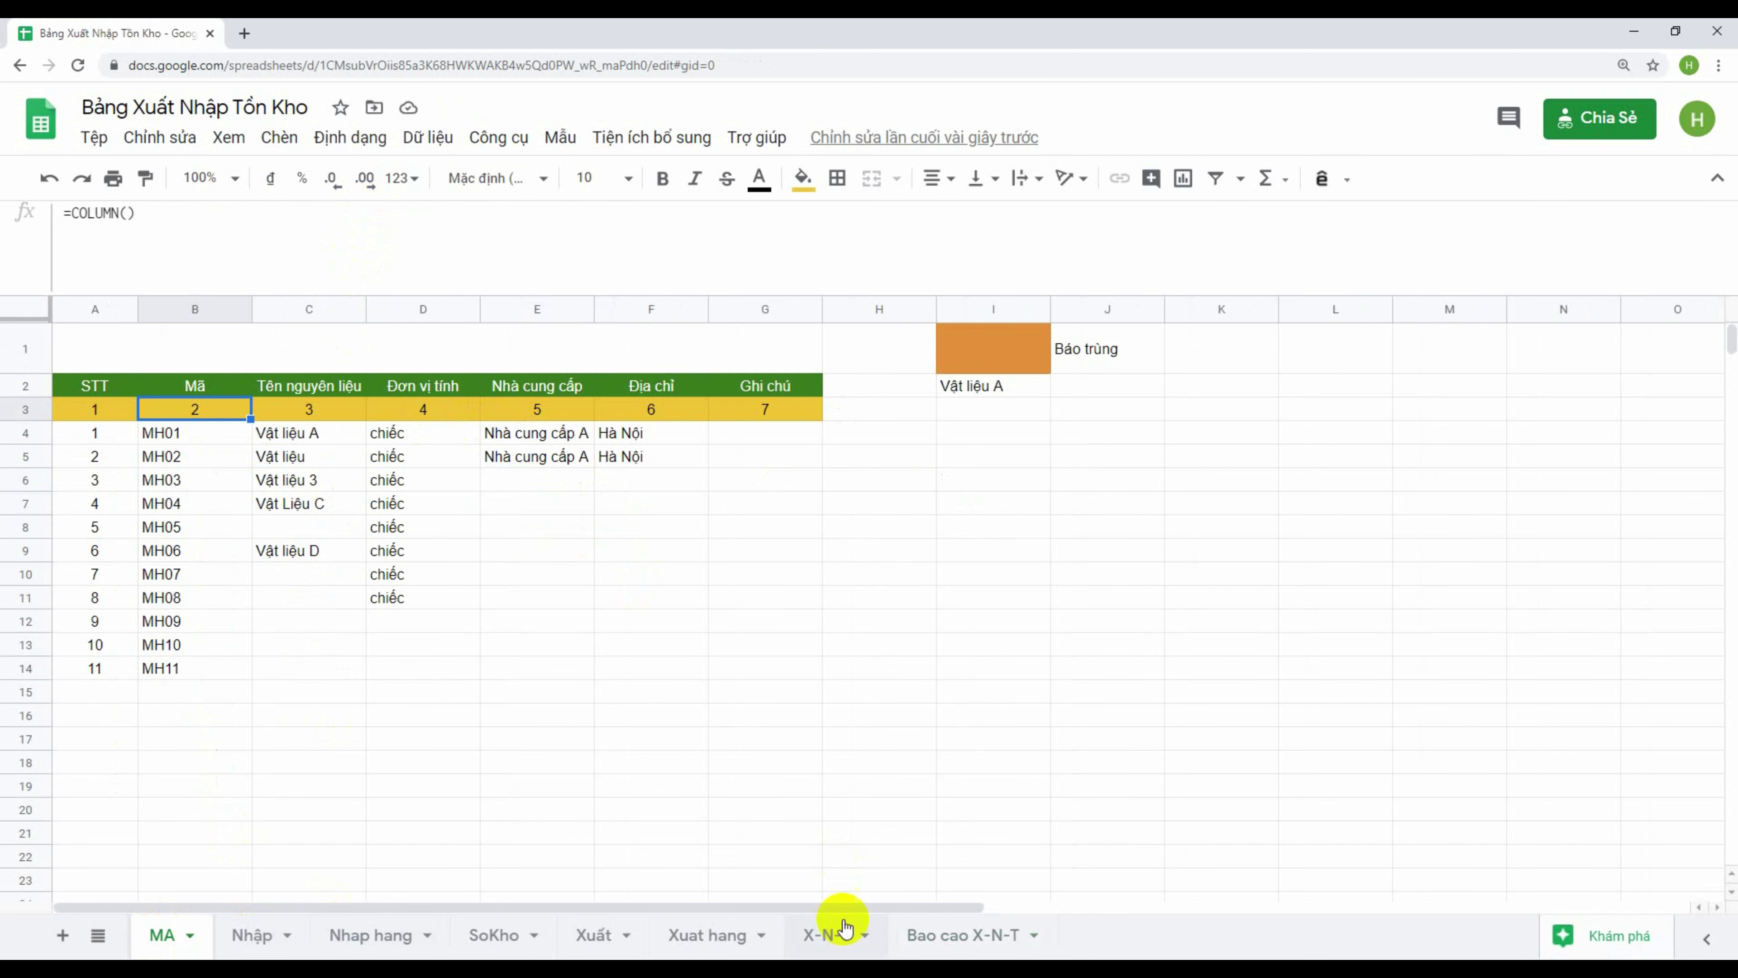
pyautogui.click(958, 935)
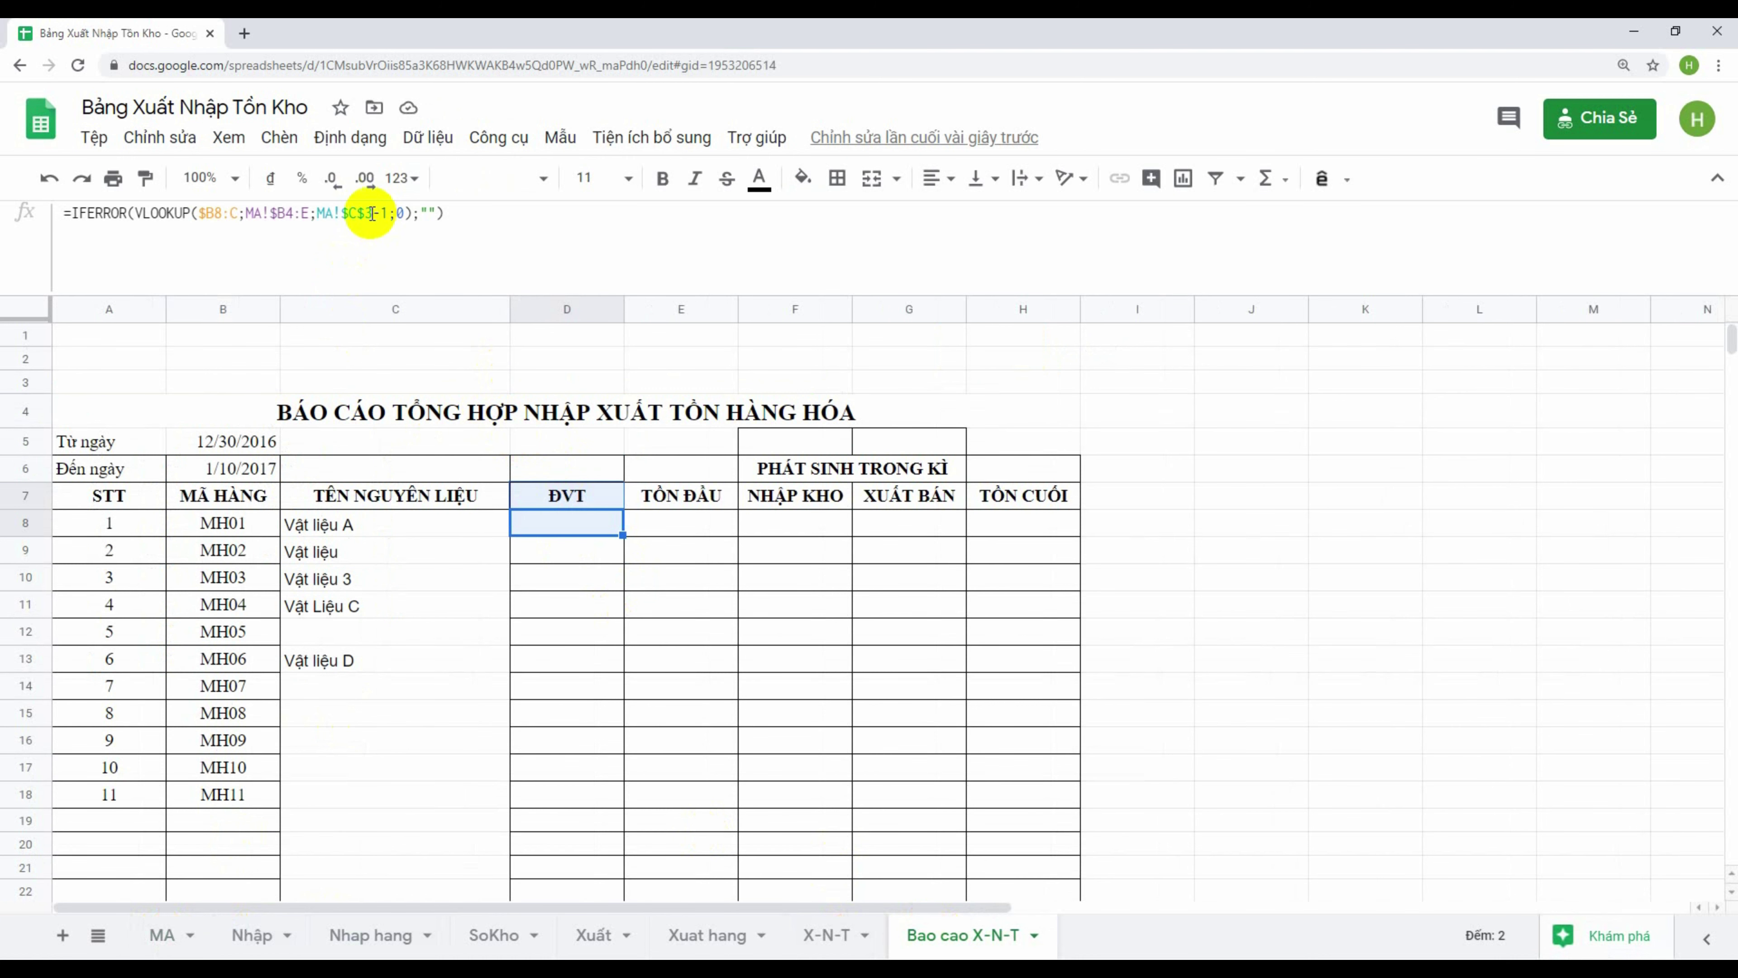
pyautogui.click(354, 214)
pyautogui.write('d')
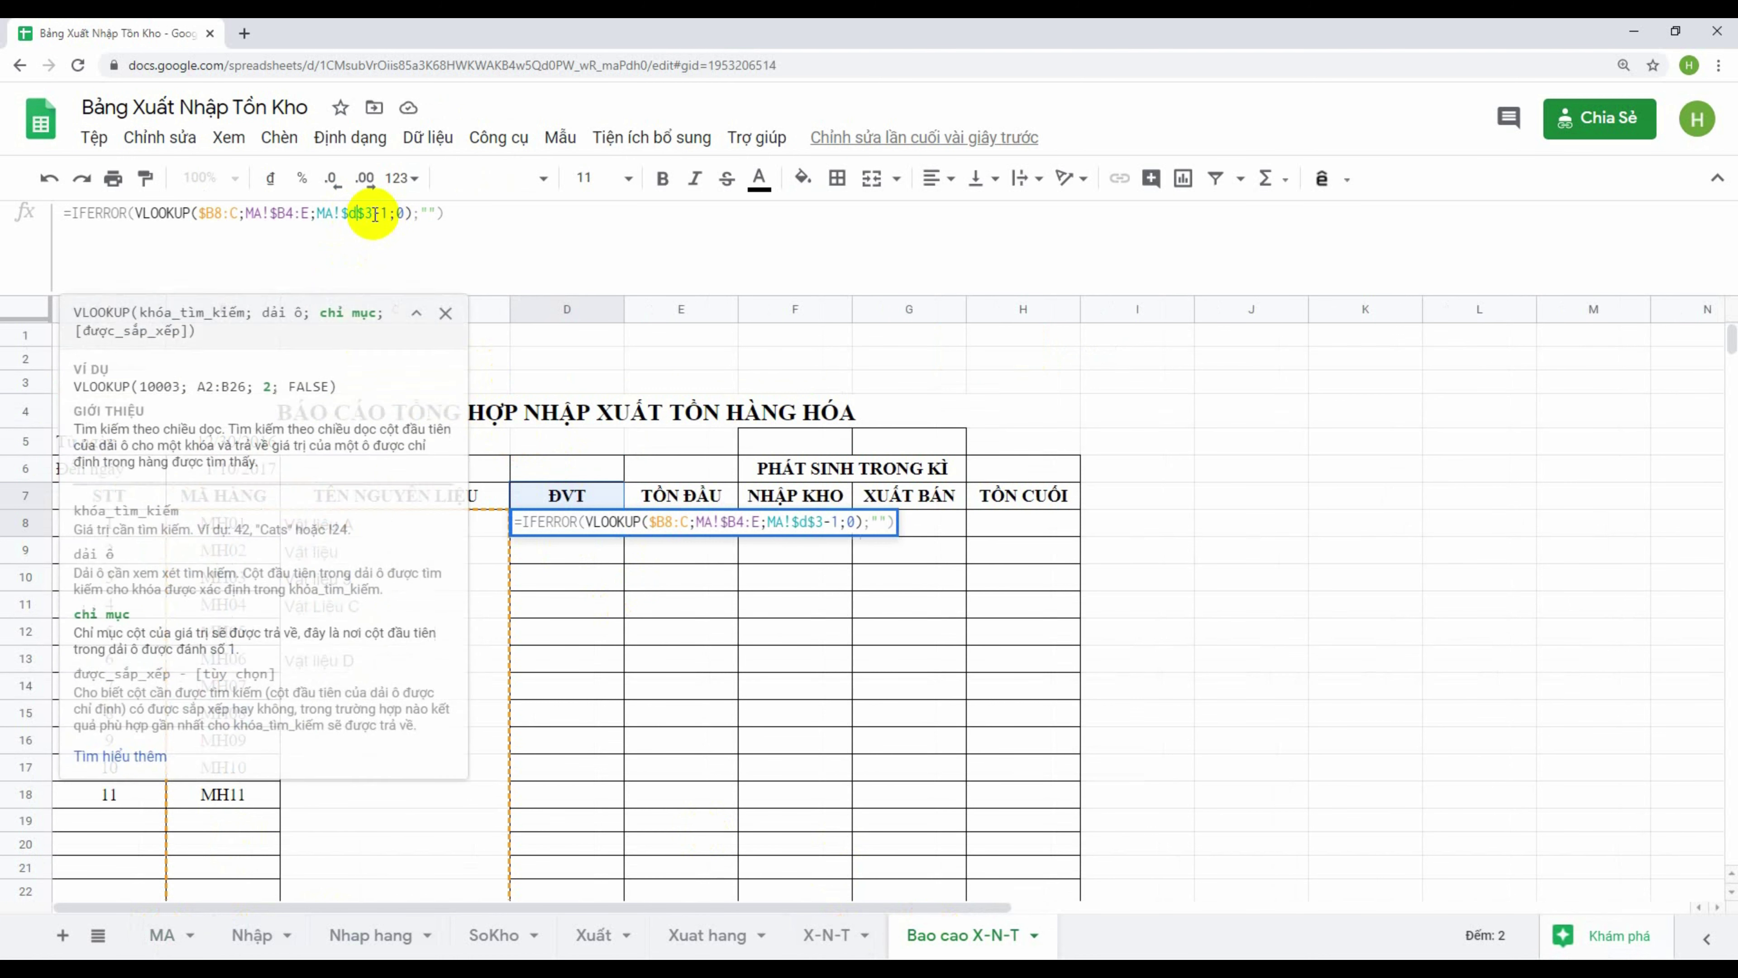
pyautogui.press('Return')
pyautogui.click(592, 528)
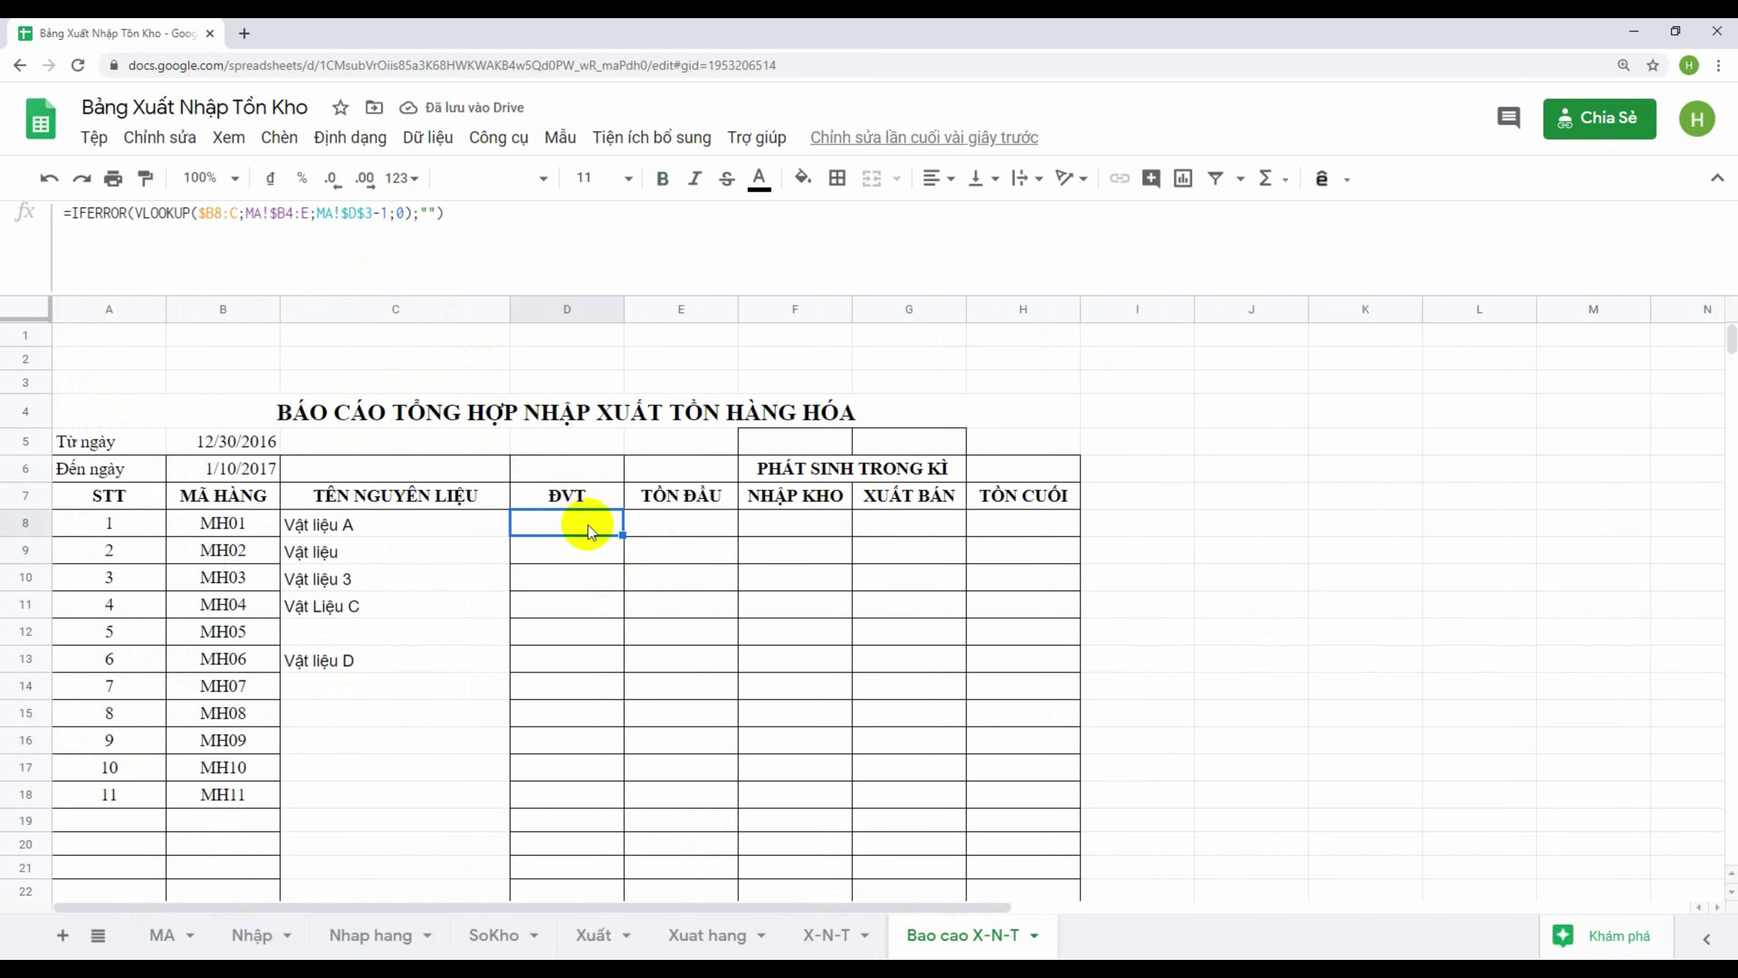
# Compare D8's formula with C8's to spot the lookup difference
pyautogui.scroll(-2, 617, 559)
pyautogui.scroll(2, 620, 562)
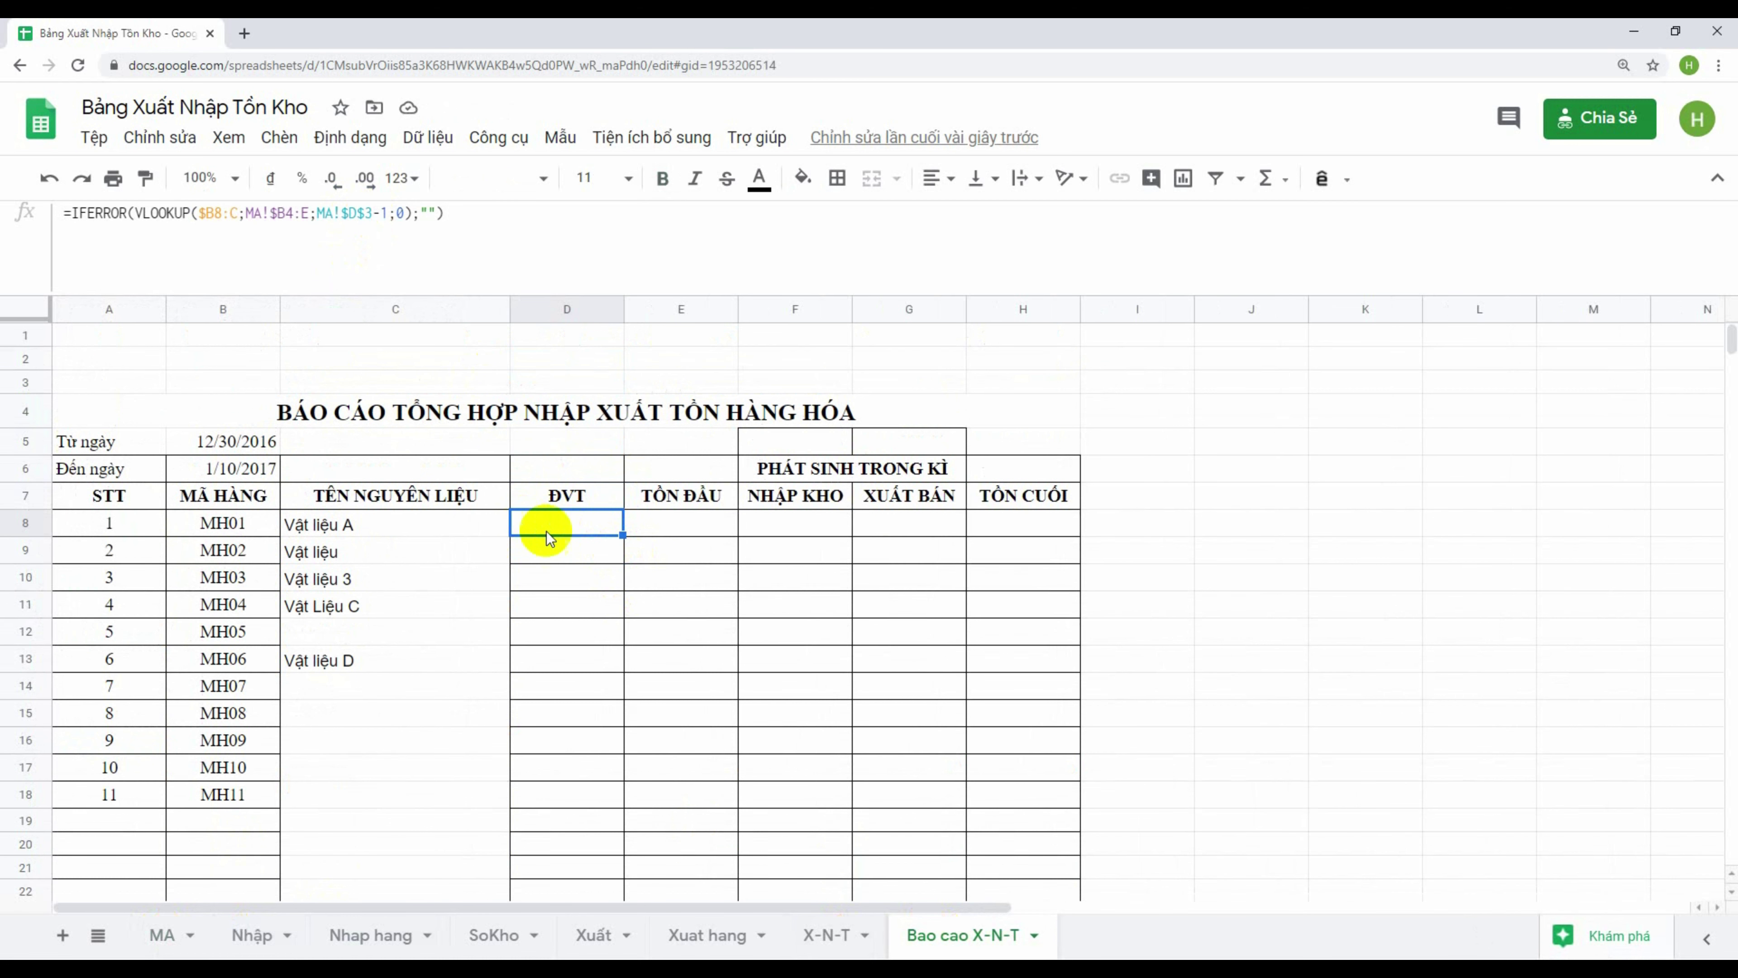
pyautogui.click(471, 530)
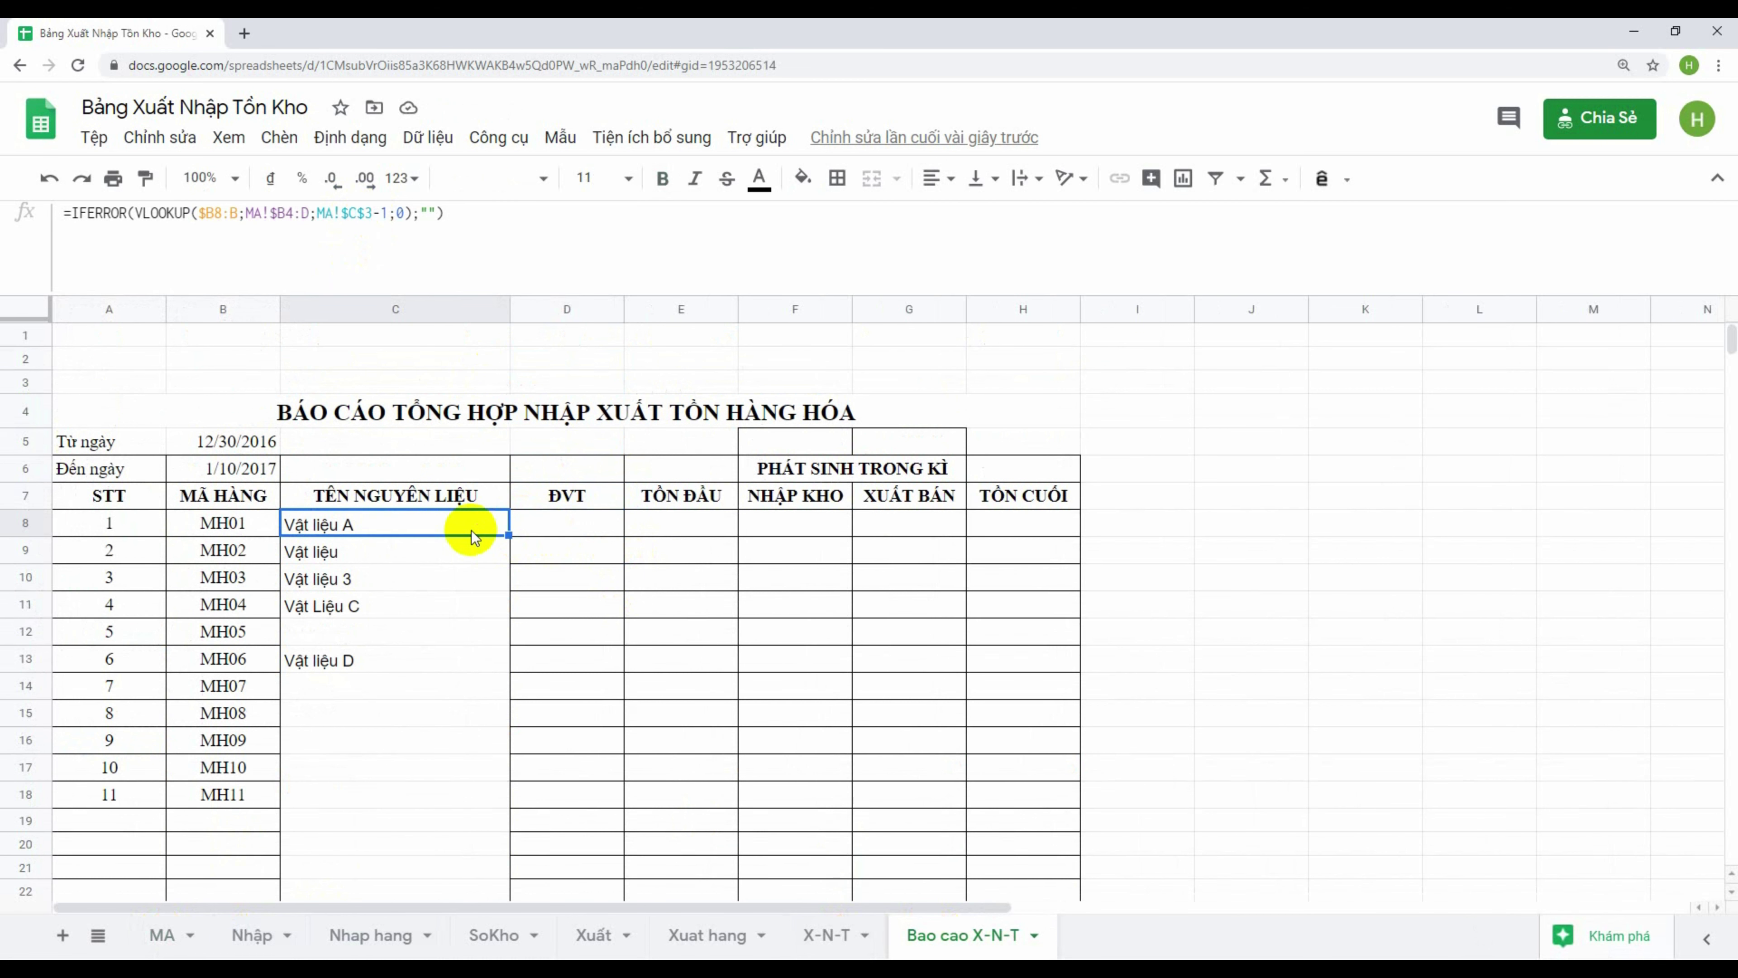
pyautogui.click(541, 533)
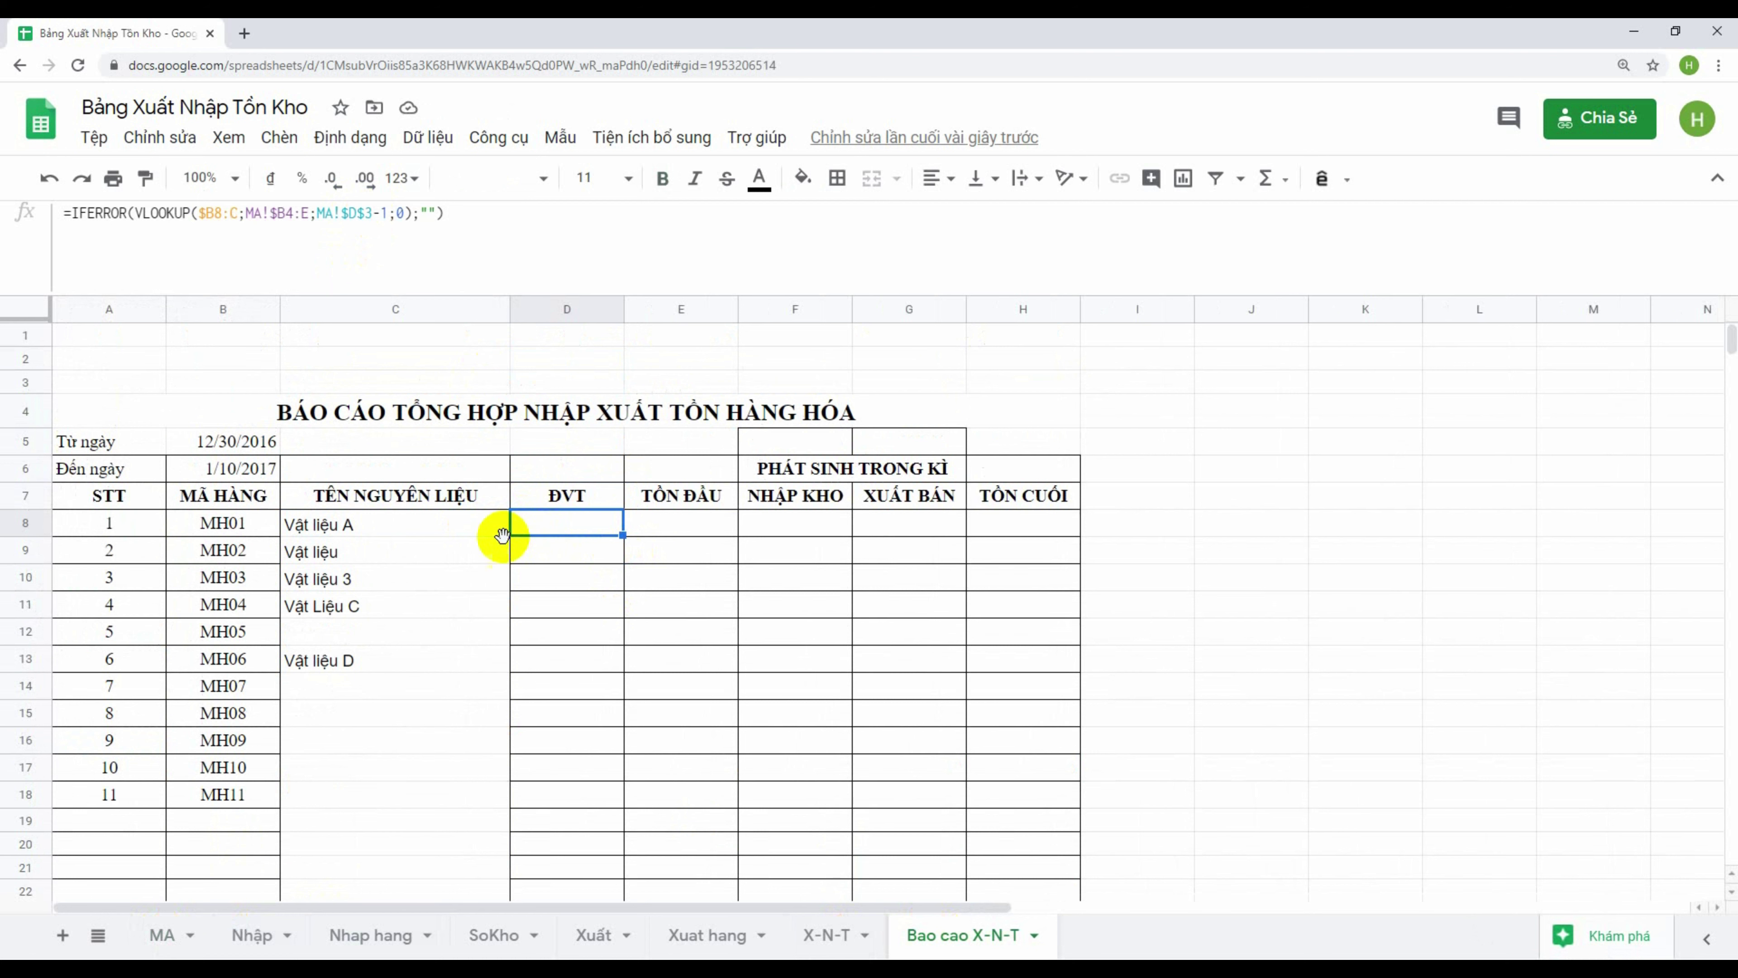
pyautogui.click(459, 530)
pyautogui.click(557, 534)
pyautogui.click(477, 528)
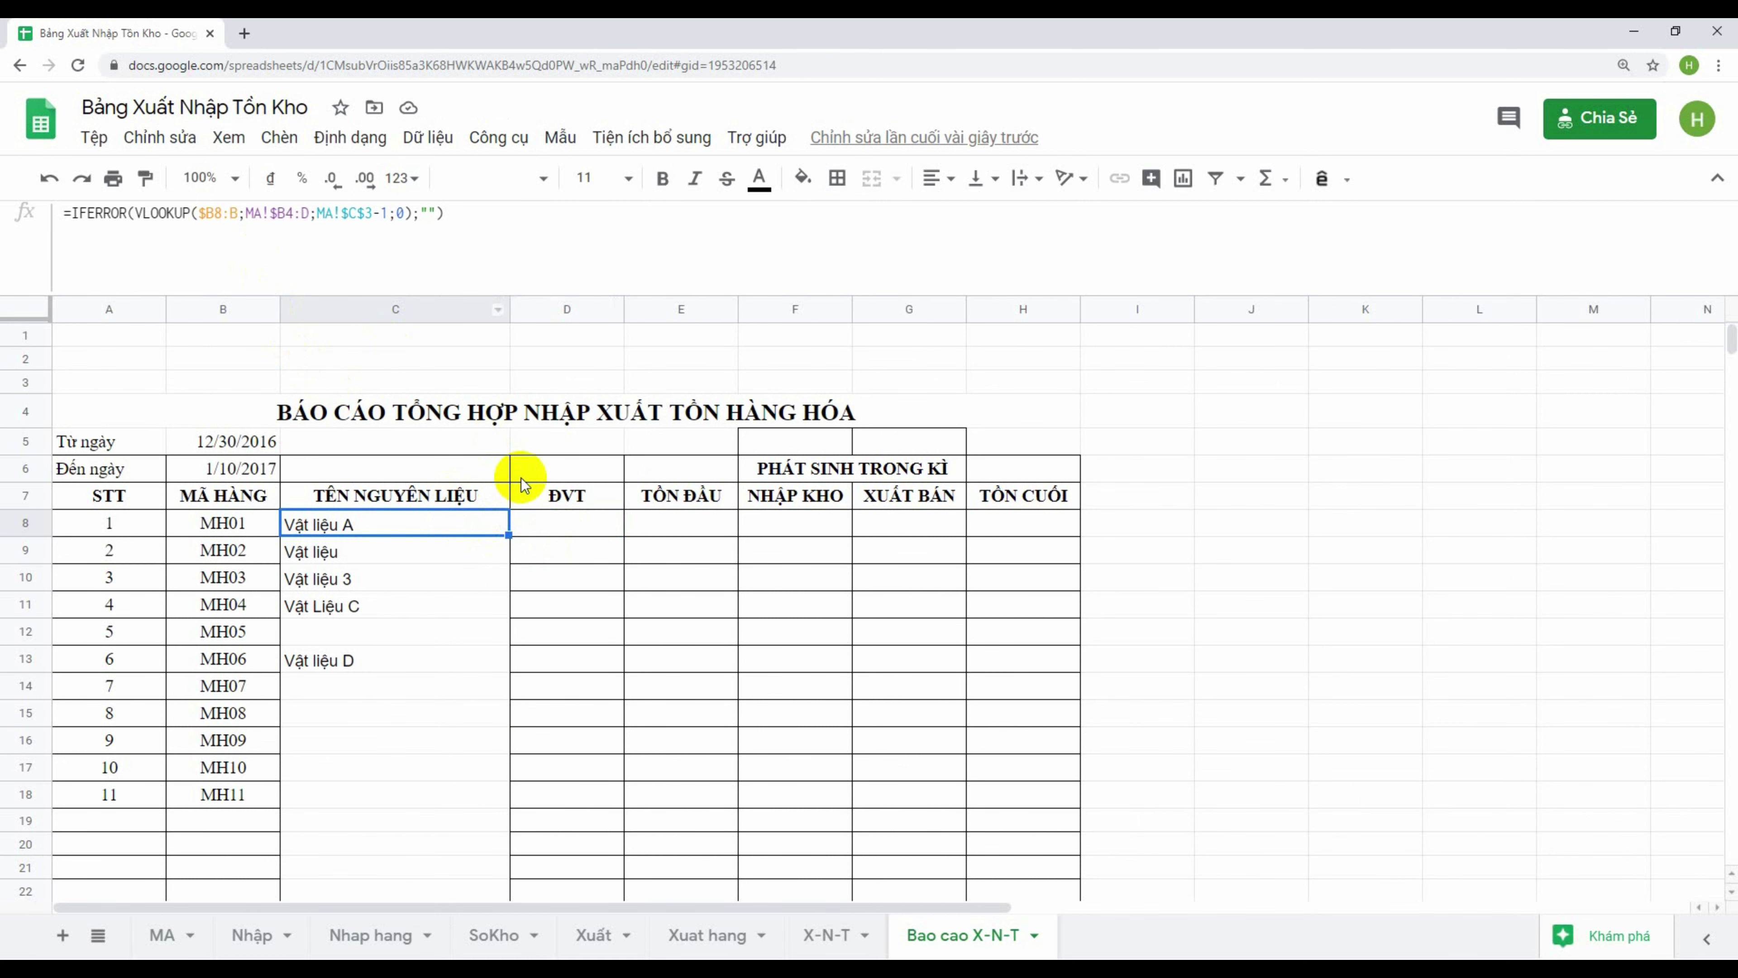
pyautogui.click(555, 527)
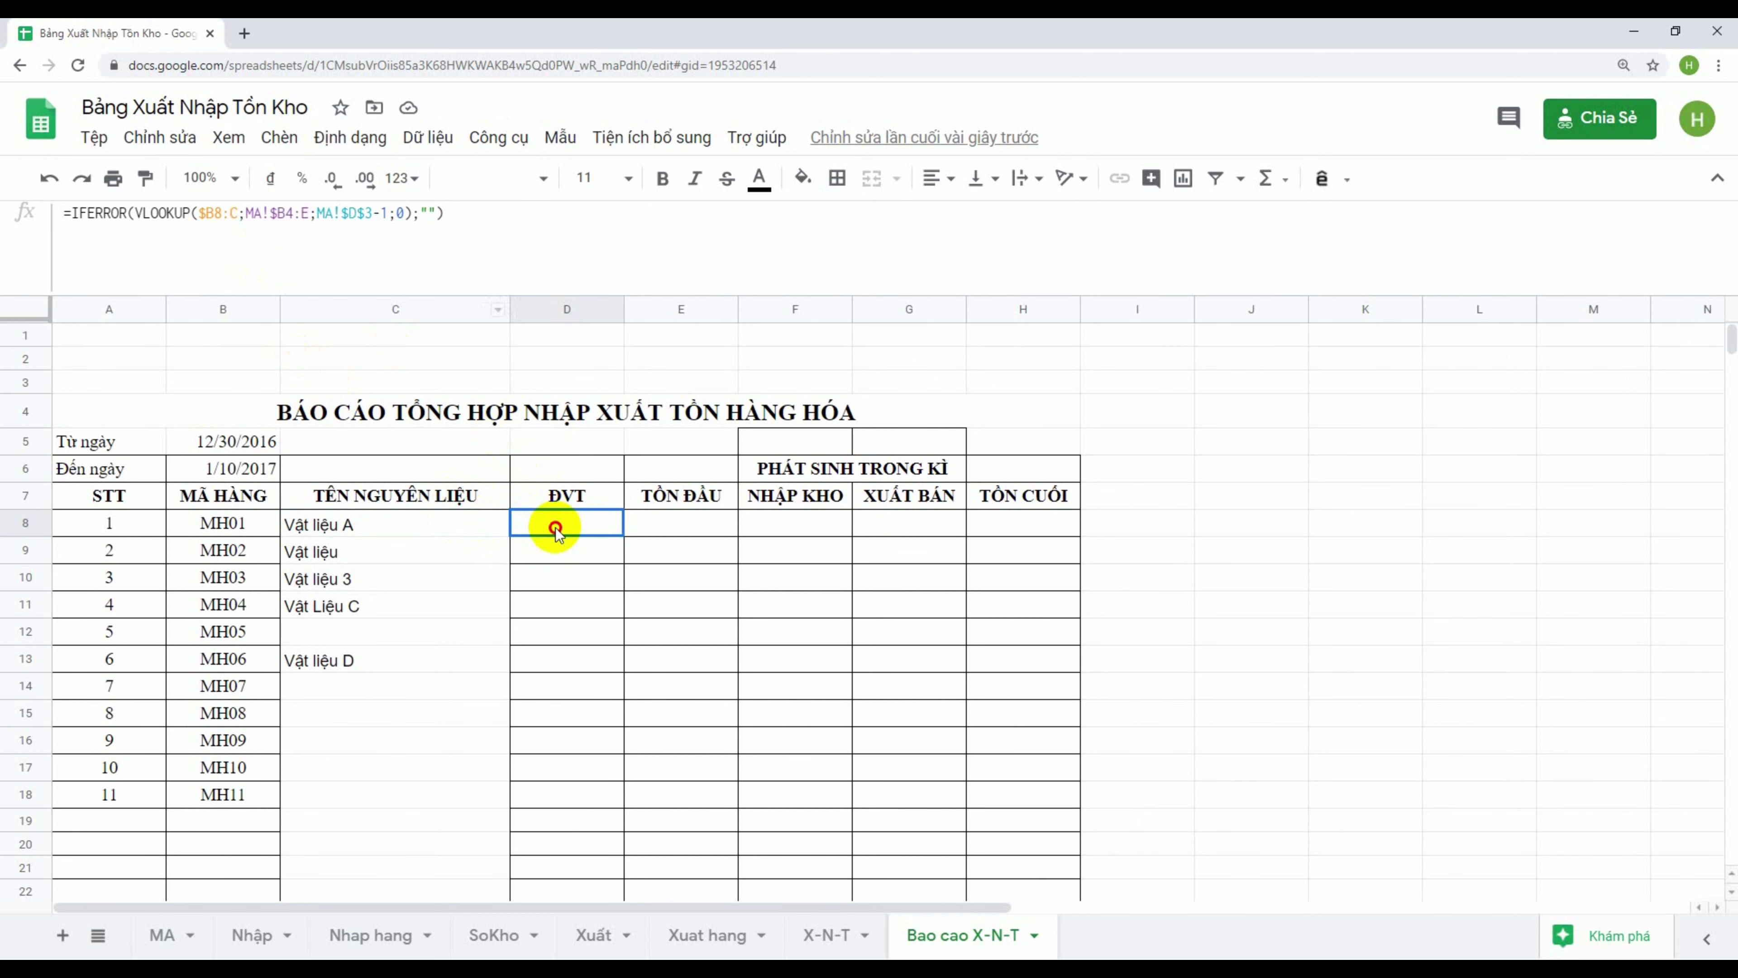
# Change D8's lookup key to column B so it shows chiếc
pyautogui.click(236, 209)
pyautogui.press('BackSpace')
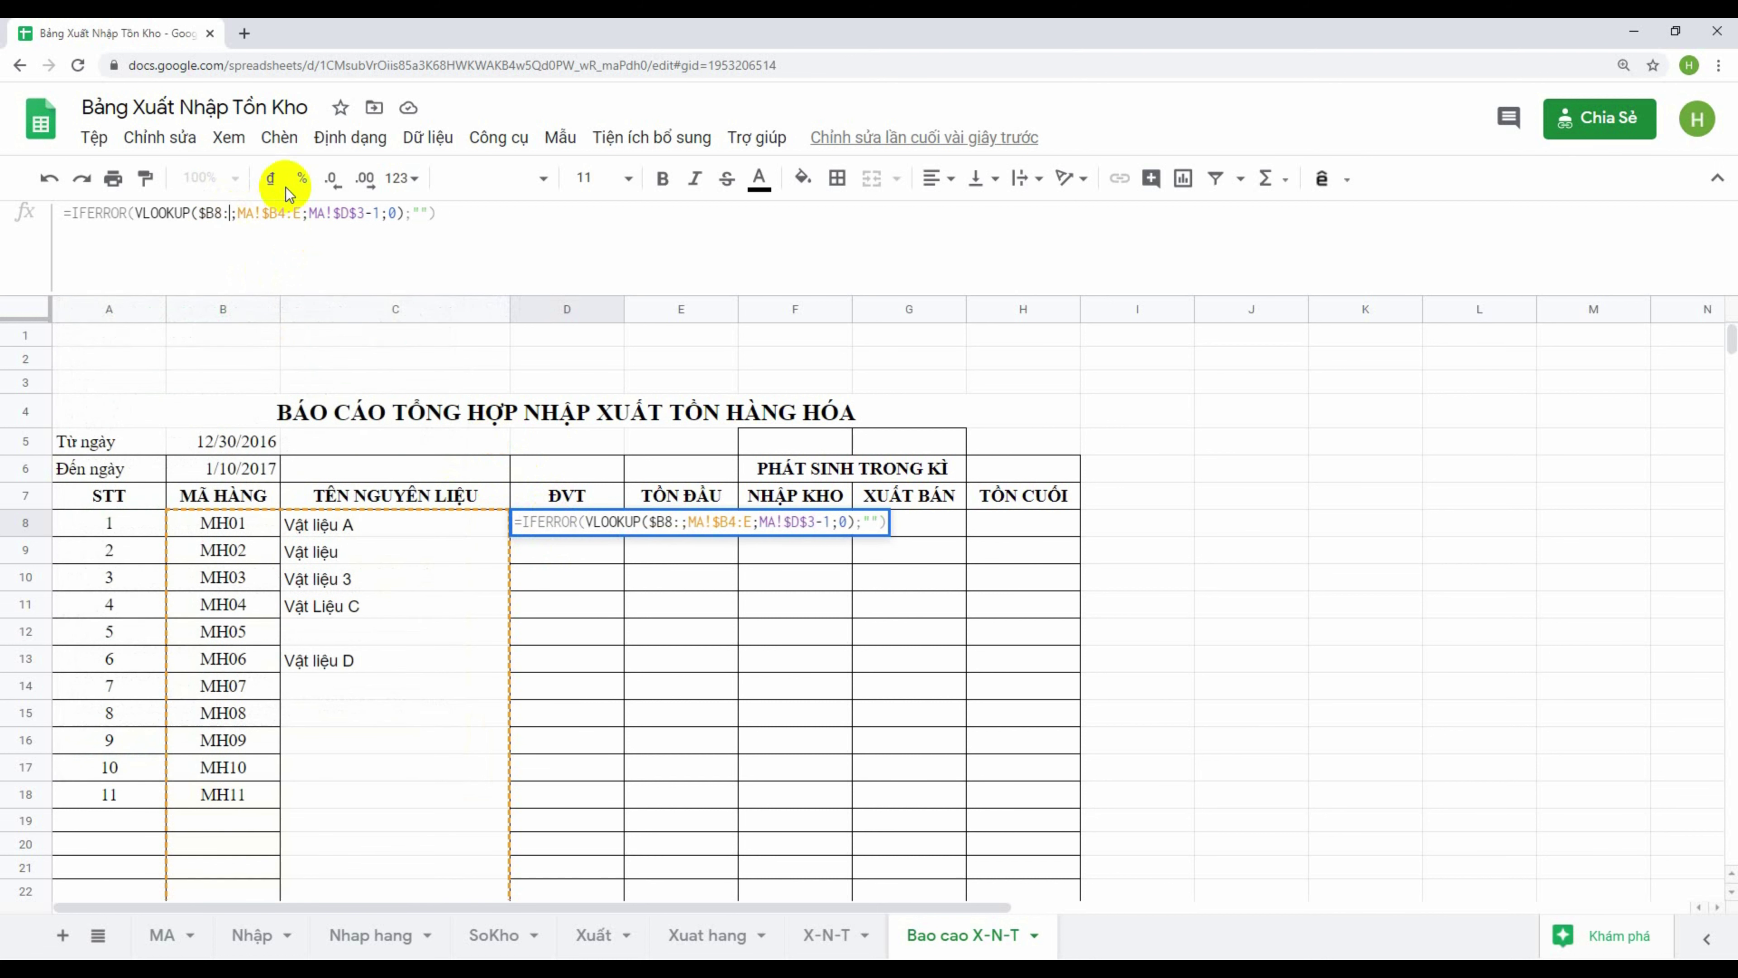
pyautogui.write('b')
pyautogui.press('BackSpace')
pyautogui.write('B')
pyautogui.press('Return')
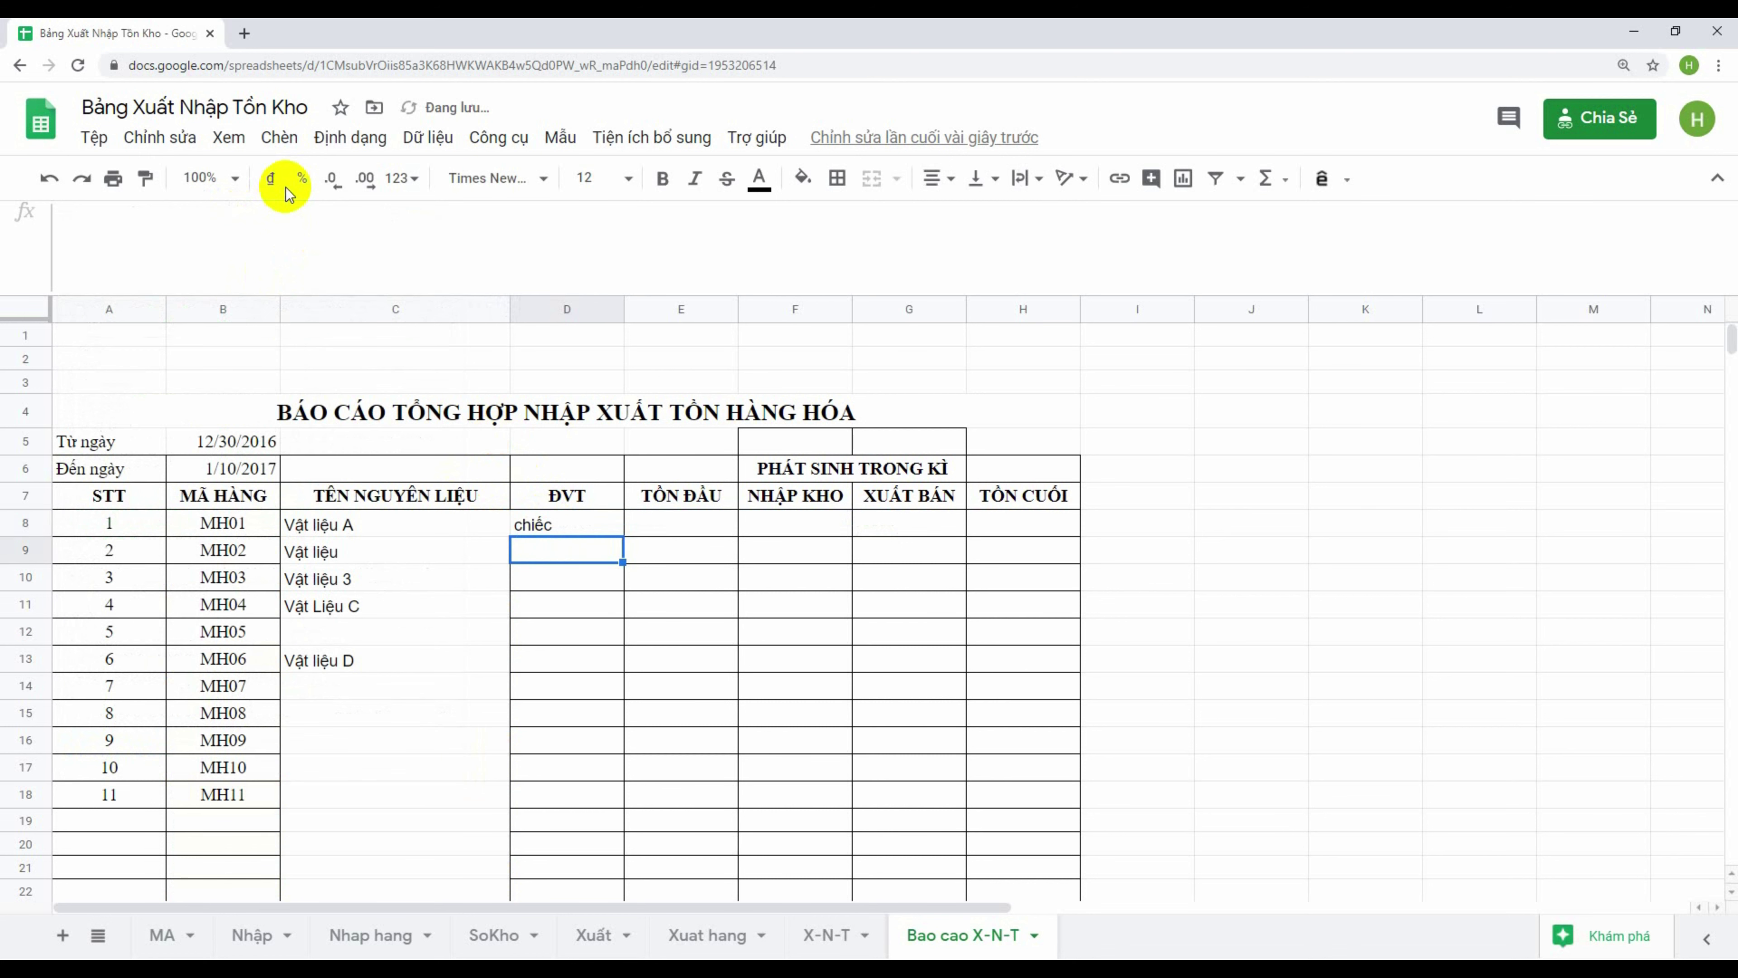
pyautogui.press('Up')
# Fill D8's formula down to D23
pyautogui.scroll(-2, 534, 438)
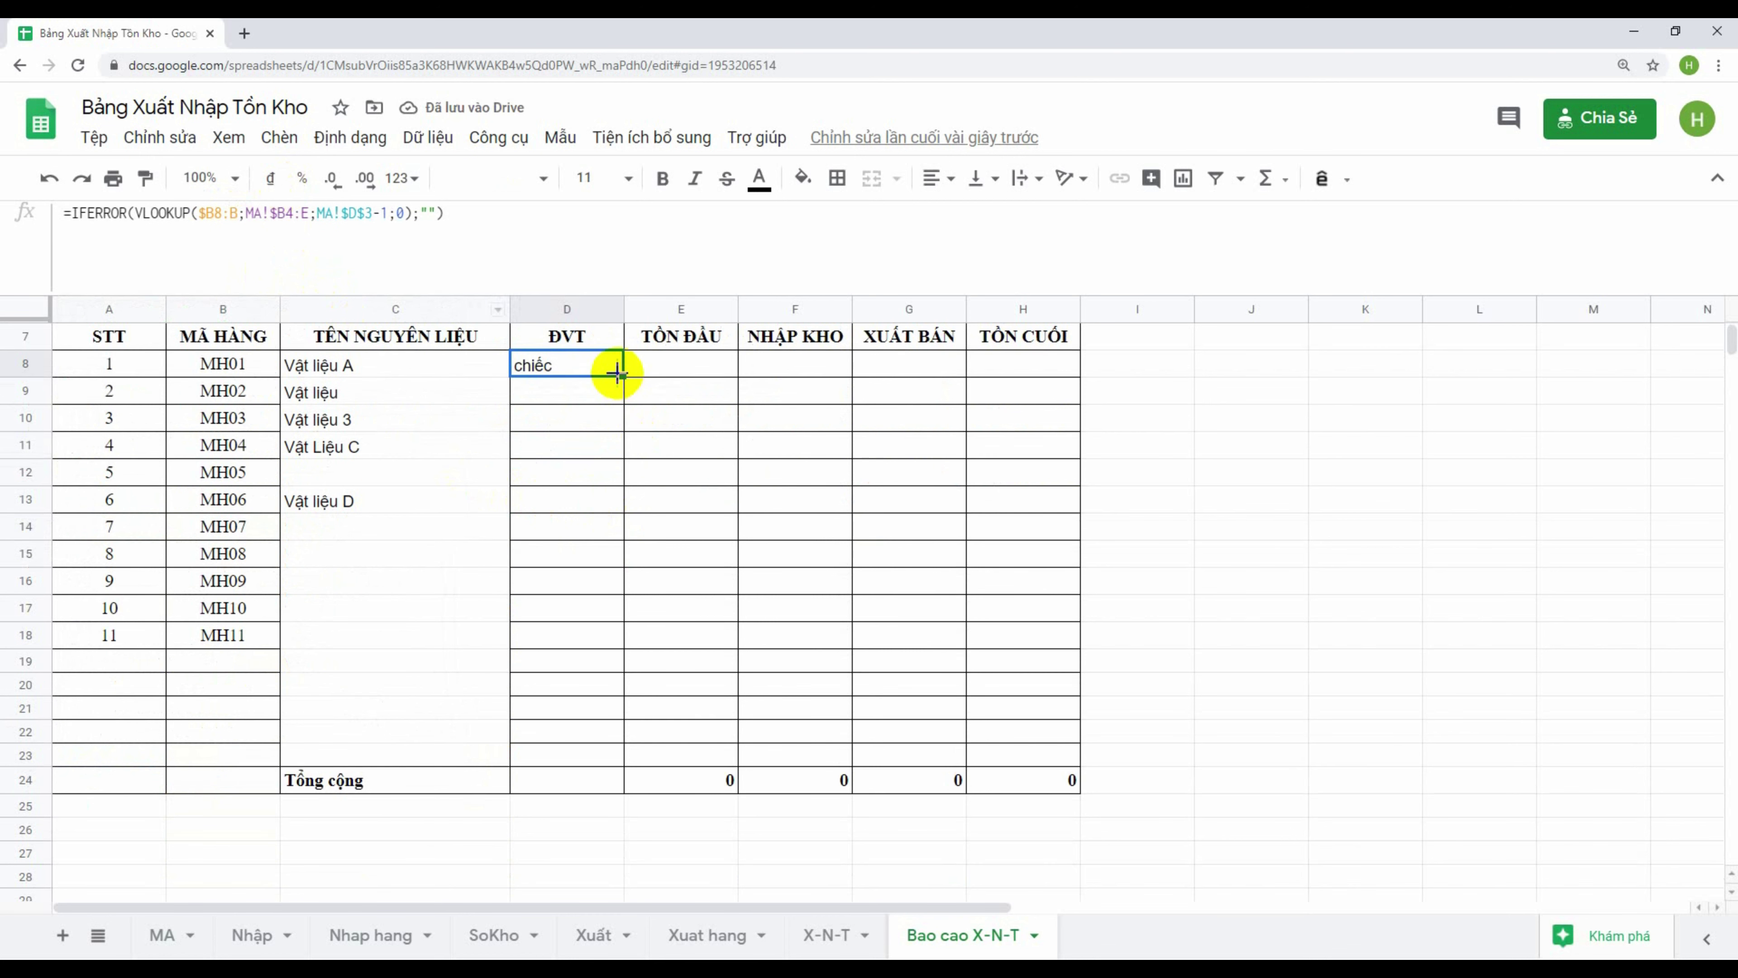
pyautogui.moveTo(623, 378); pyautogui.dragTo(646, 753)
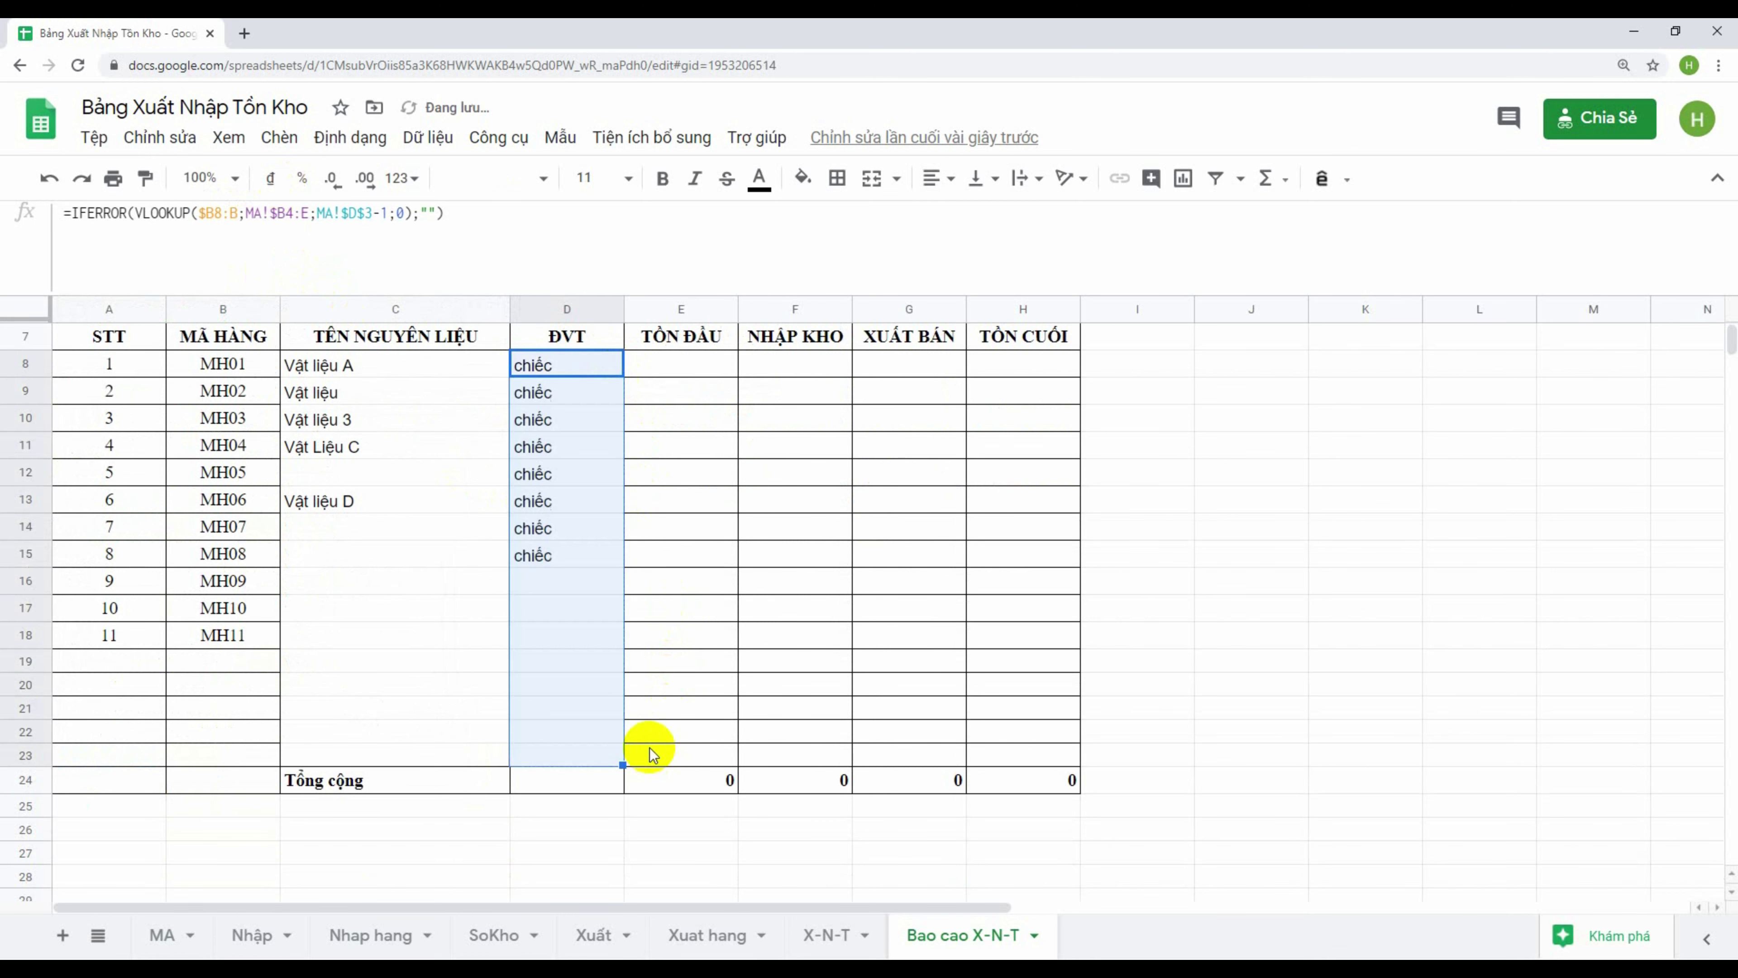
pyautogui.scroll(2, 636, 722)
pyautogui.click(692, 496)
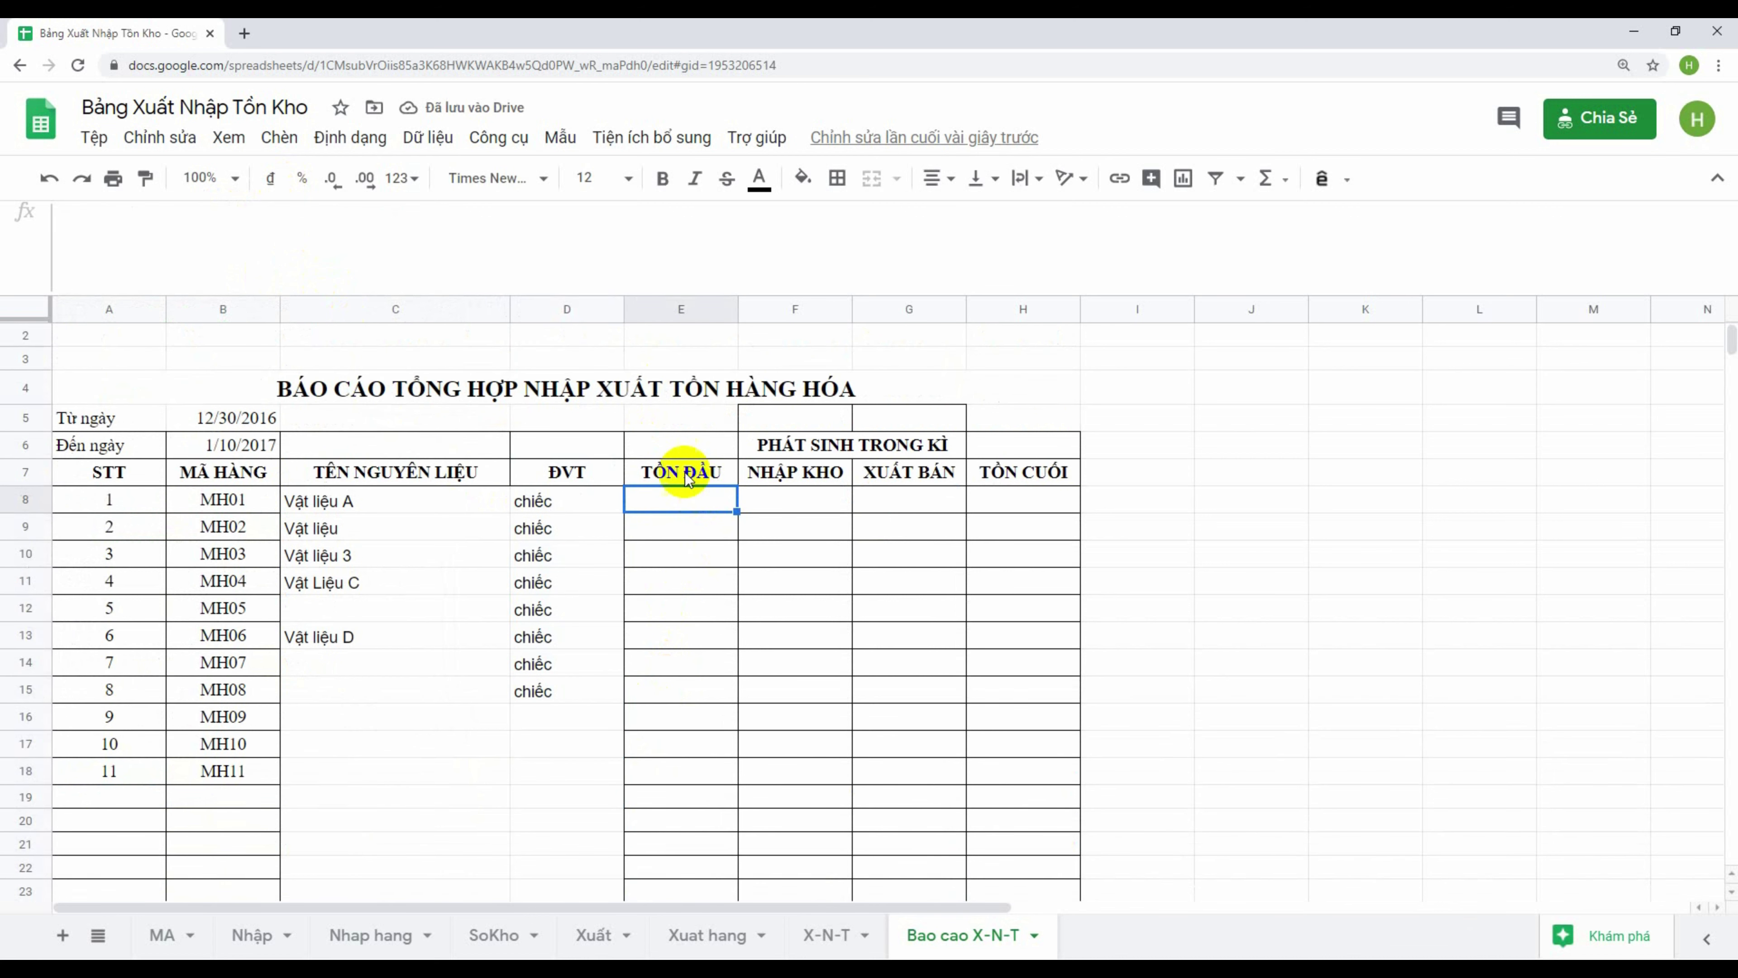
# Check the NHẬP KHO and XUẤT BÁN cells and the start and end dates in B5 and B6
pyautogui.scroll(-1, 695, 554)
pyautogui.scroll(2, 700, 520)
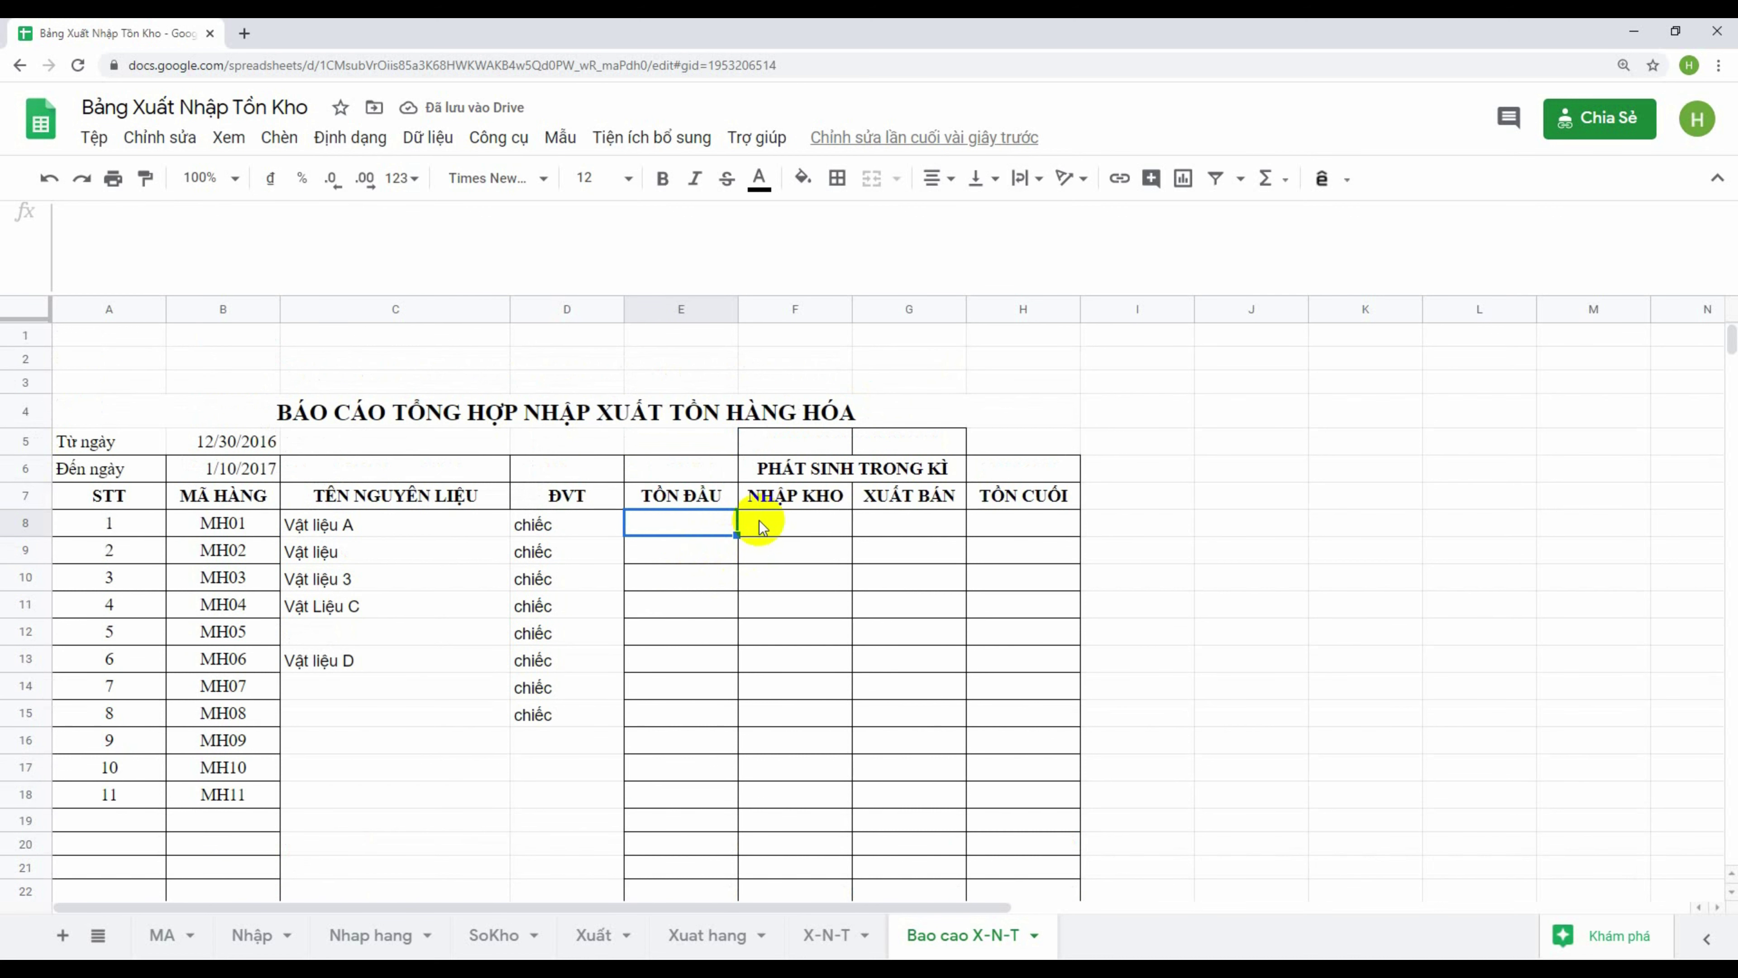
pyautogui.click(763, 524)
pyautogui.click(864, 530)
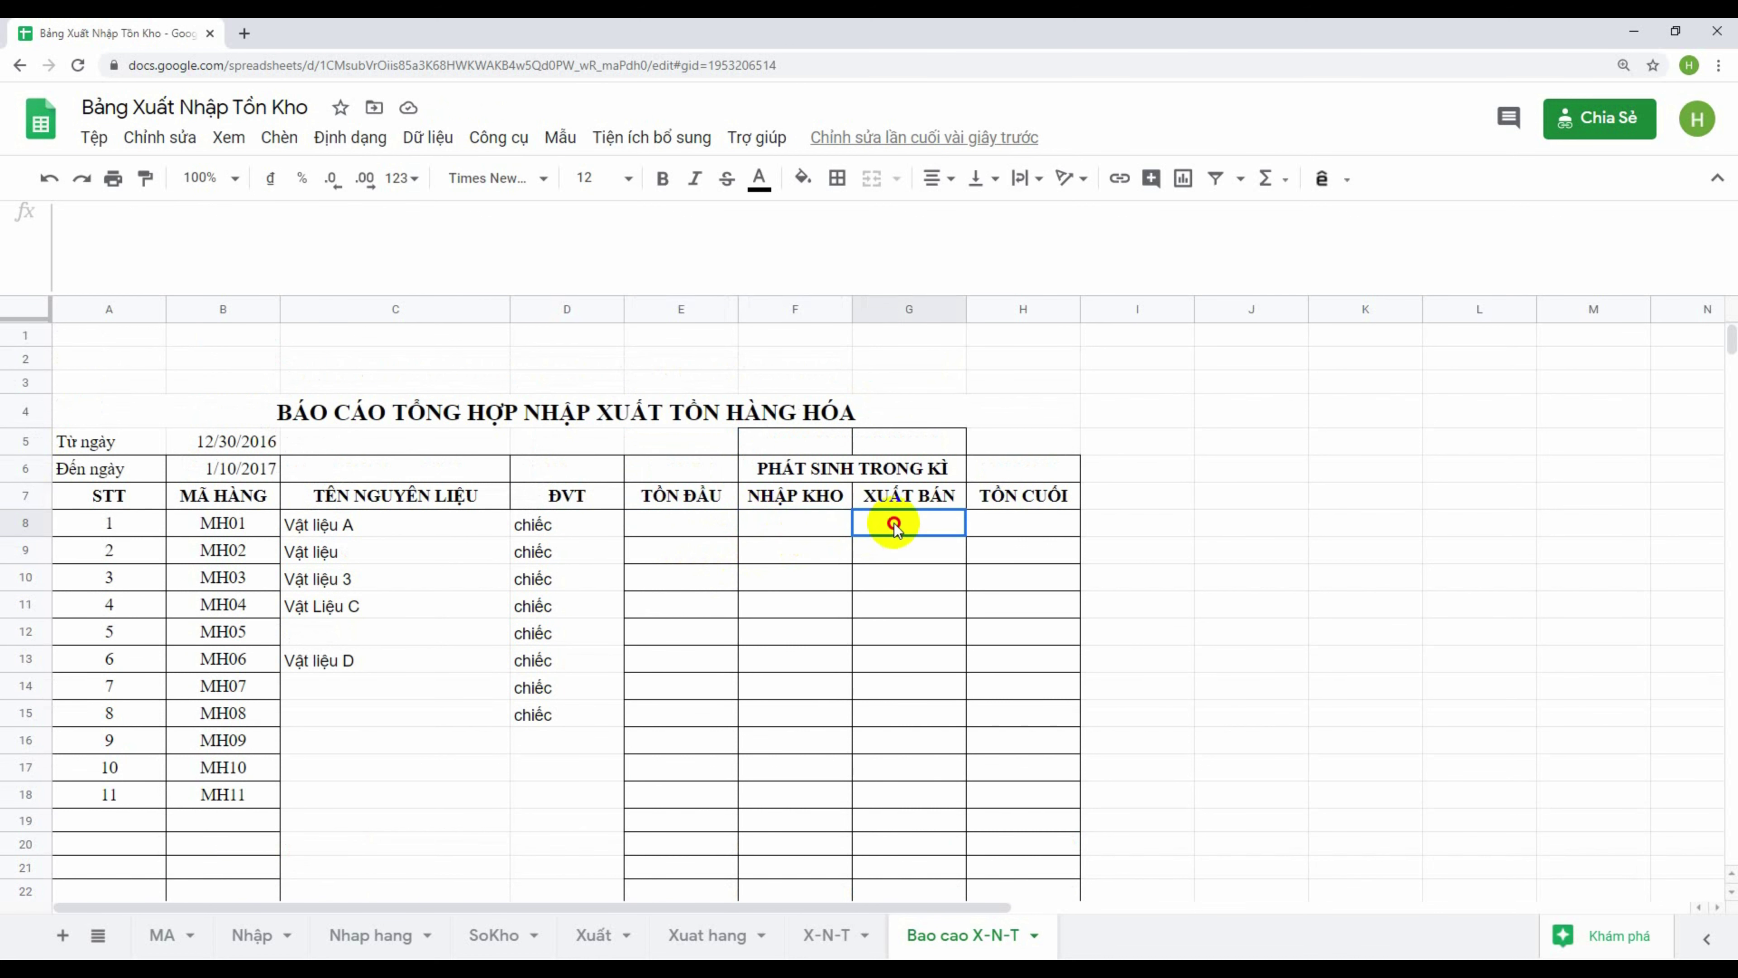
pyautogui.click(796, 525)
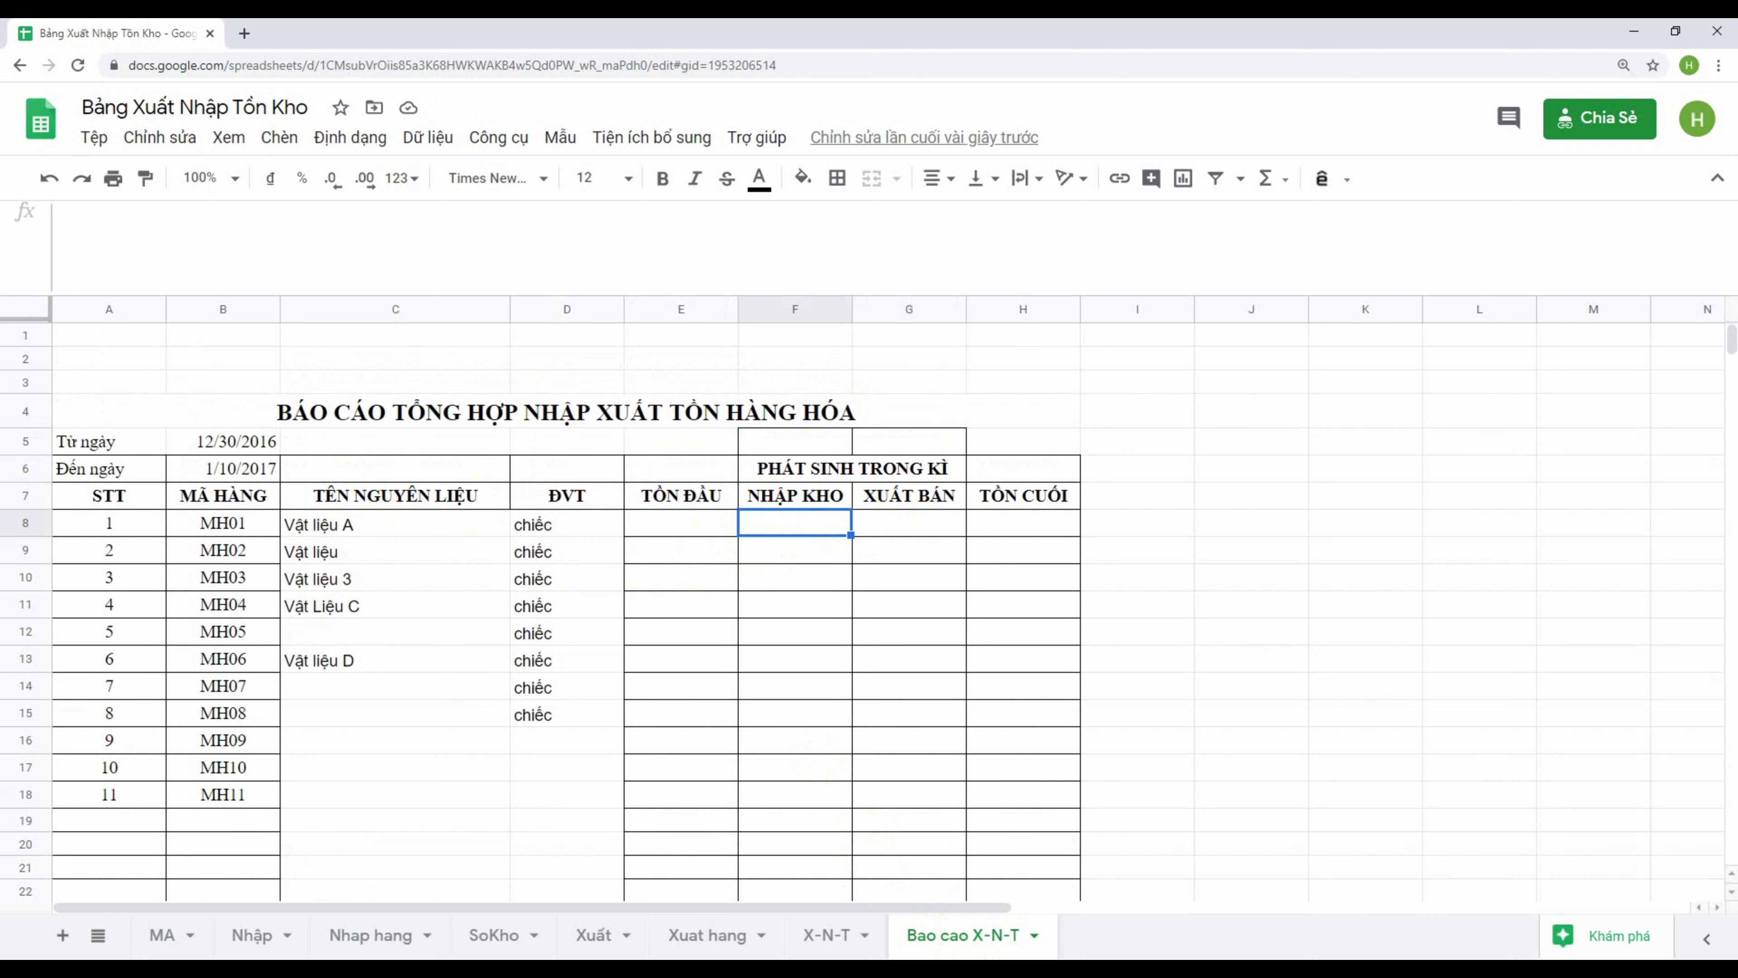
pyautogui.click(722, 606)
pyautogui.click(768, 503)
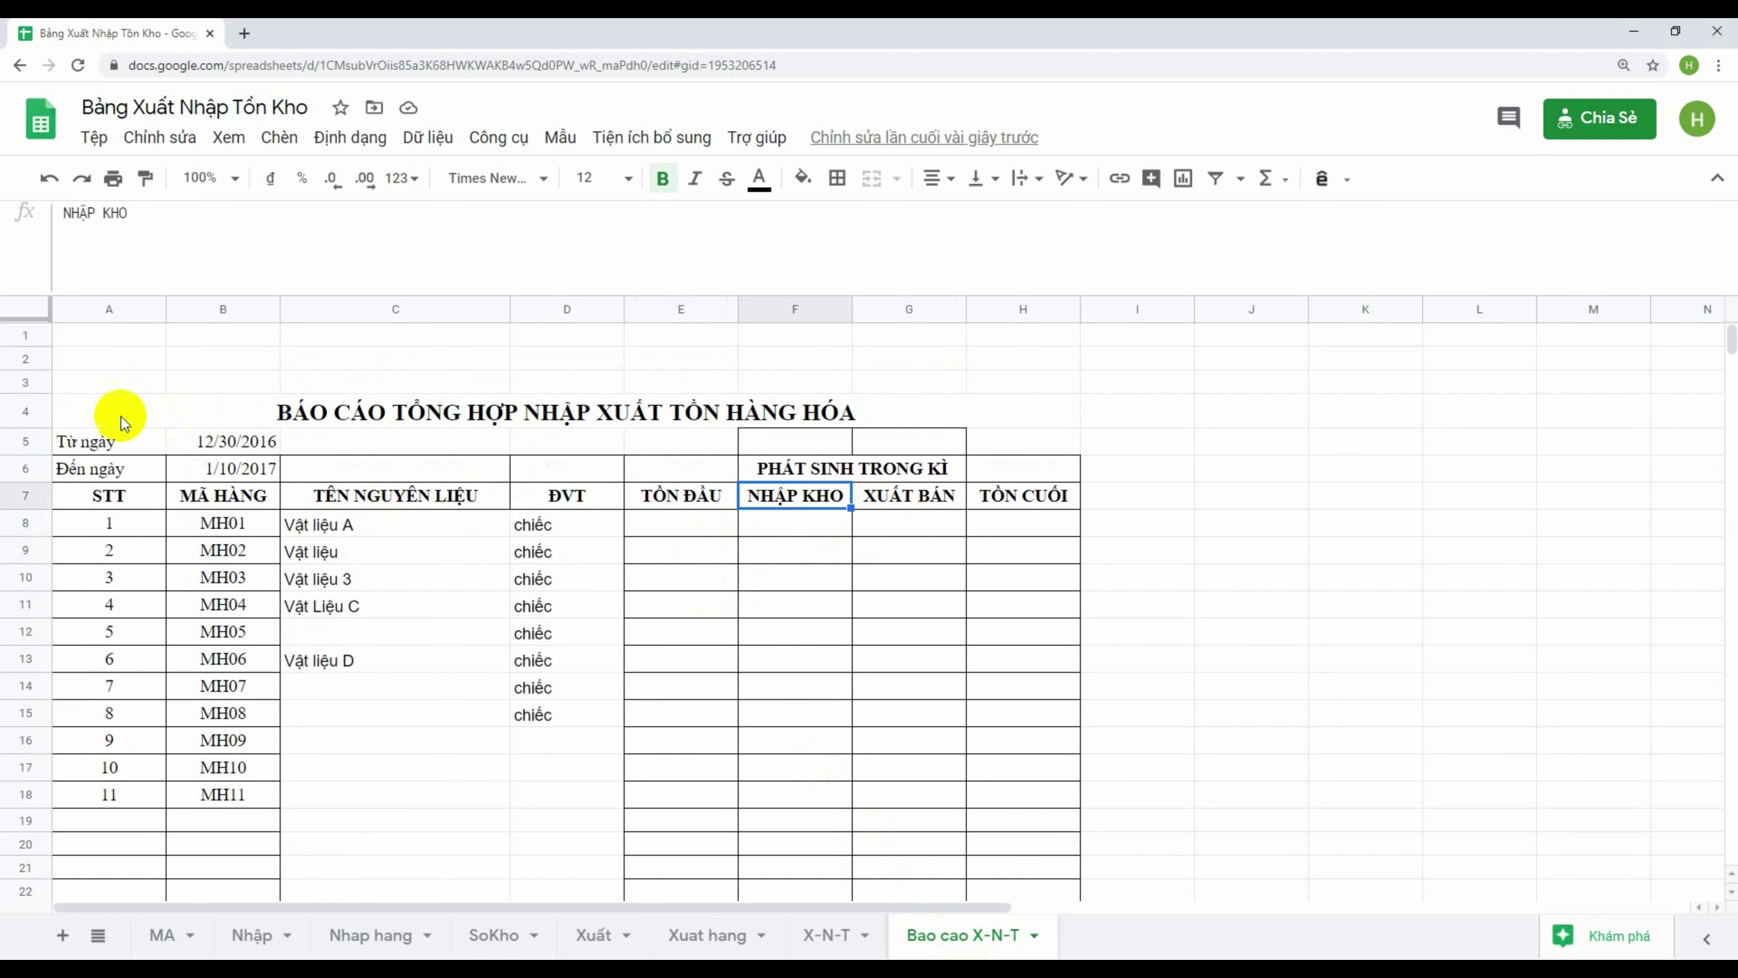
pyautogui.click(235, 444)
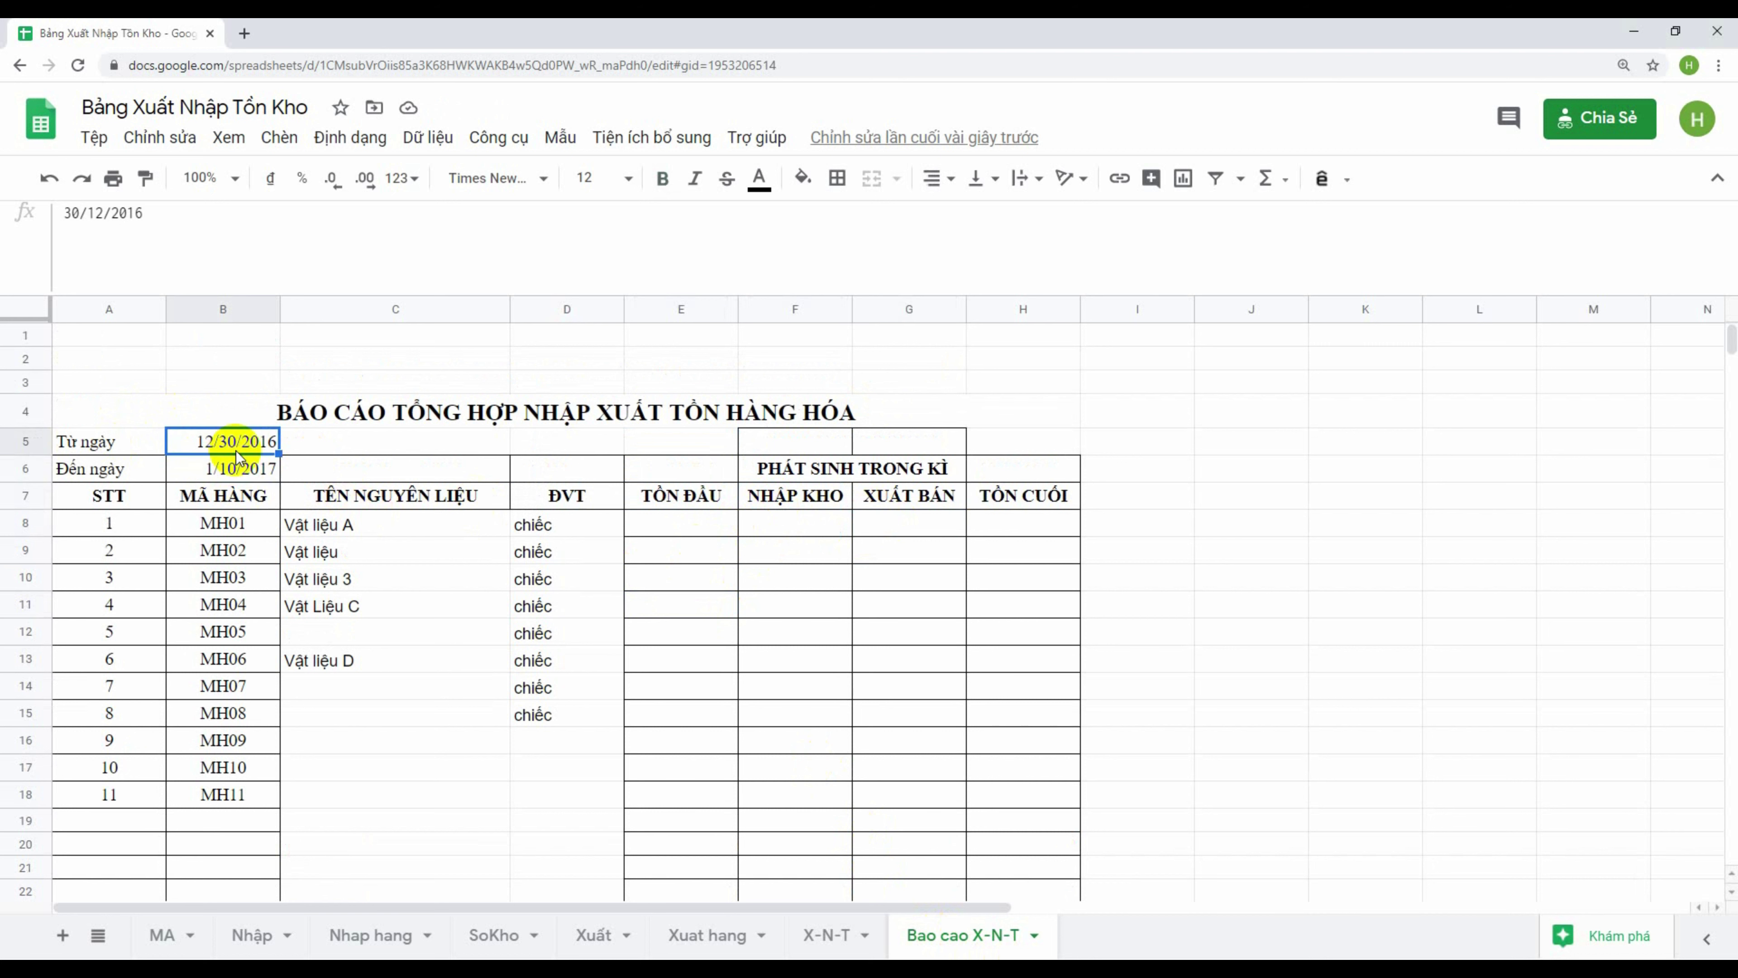
pyautogui.click(247, 474)
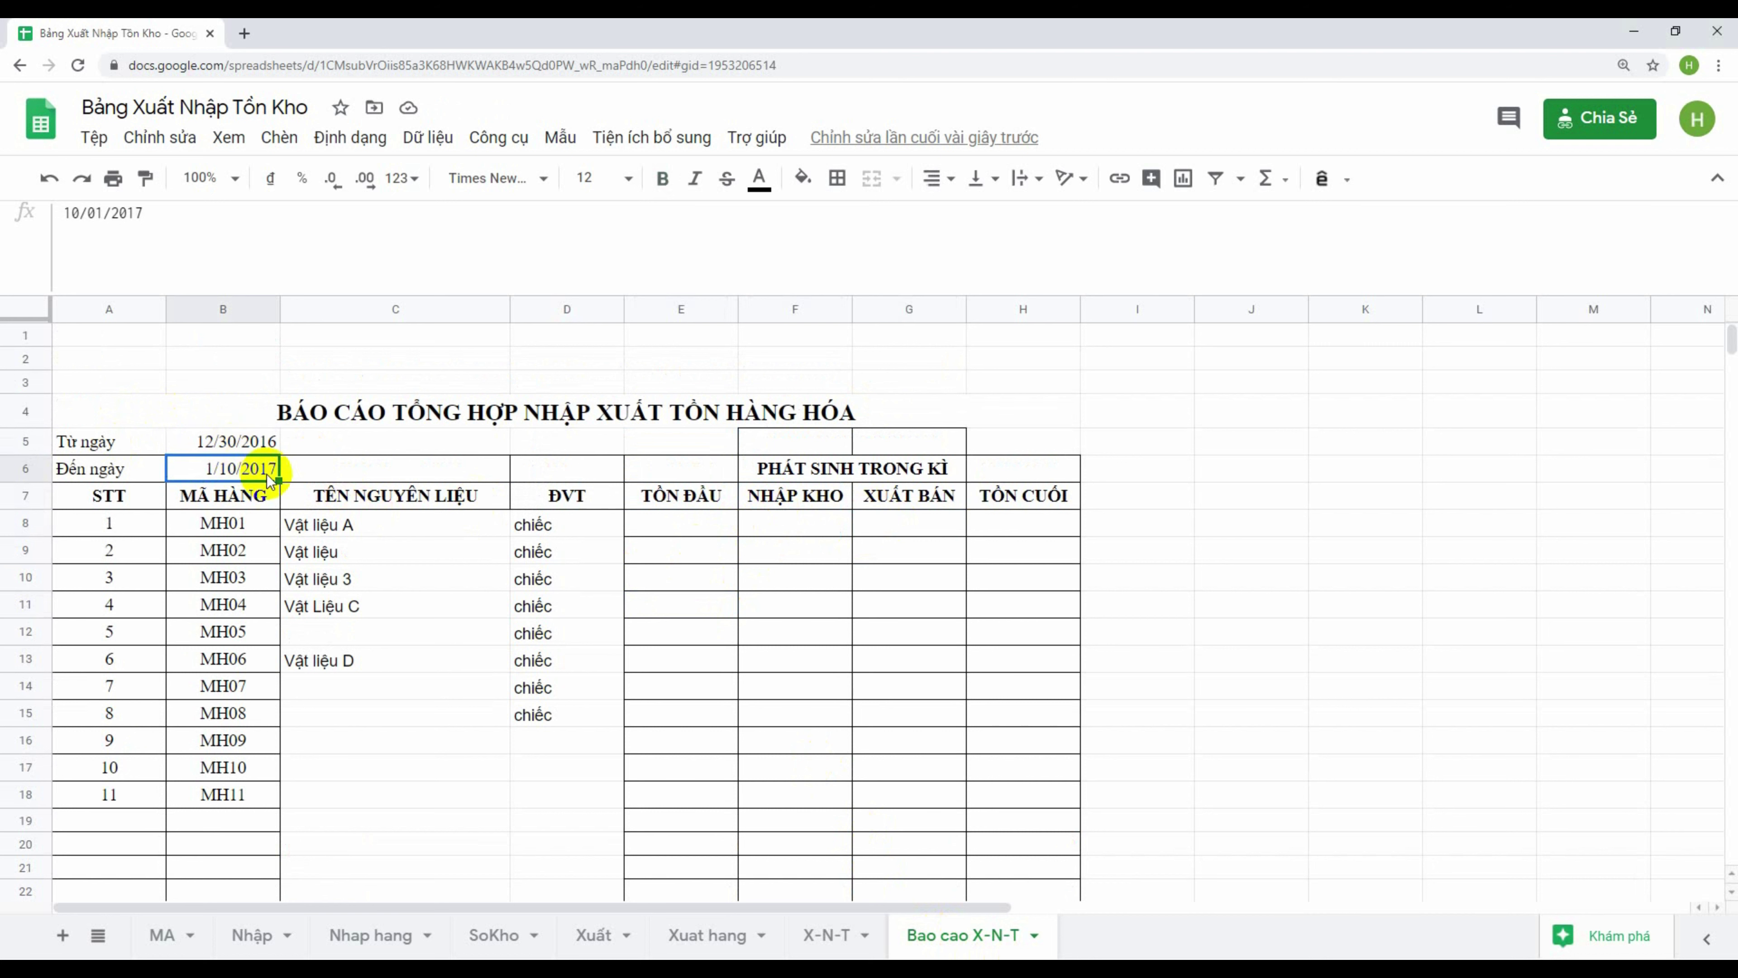
# Start a =SUMIFS( formula in F8 using the autocomplete suggestion
pyautogui.click(800, 513)
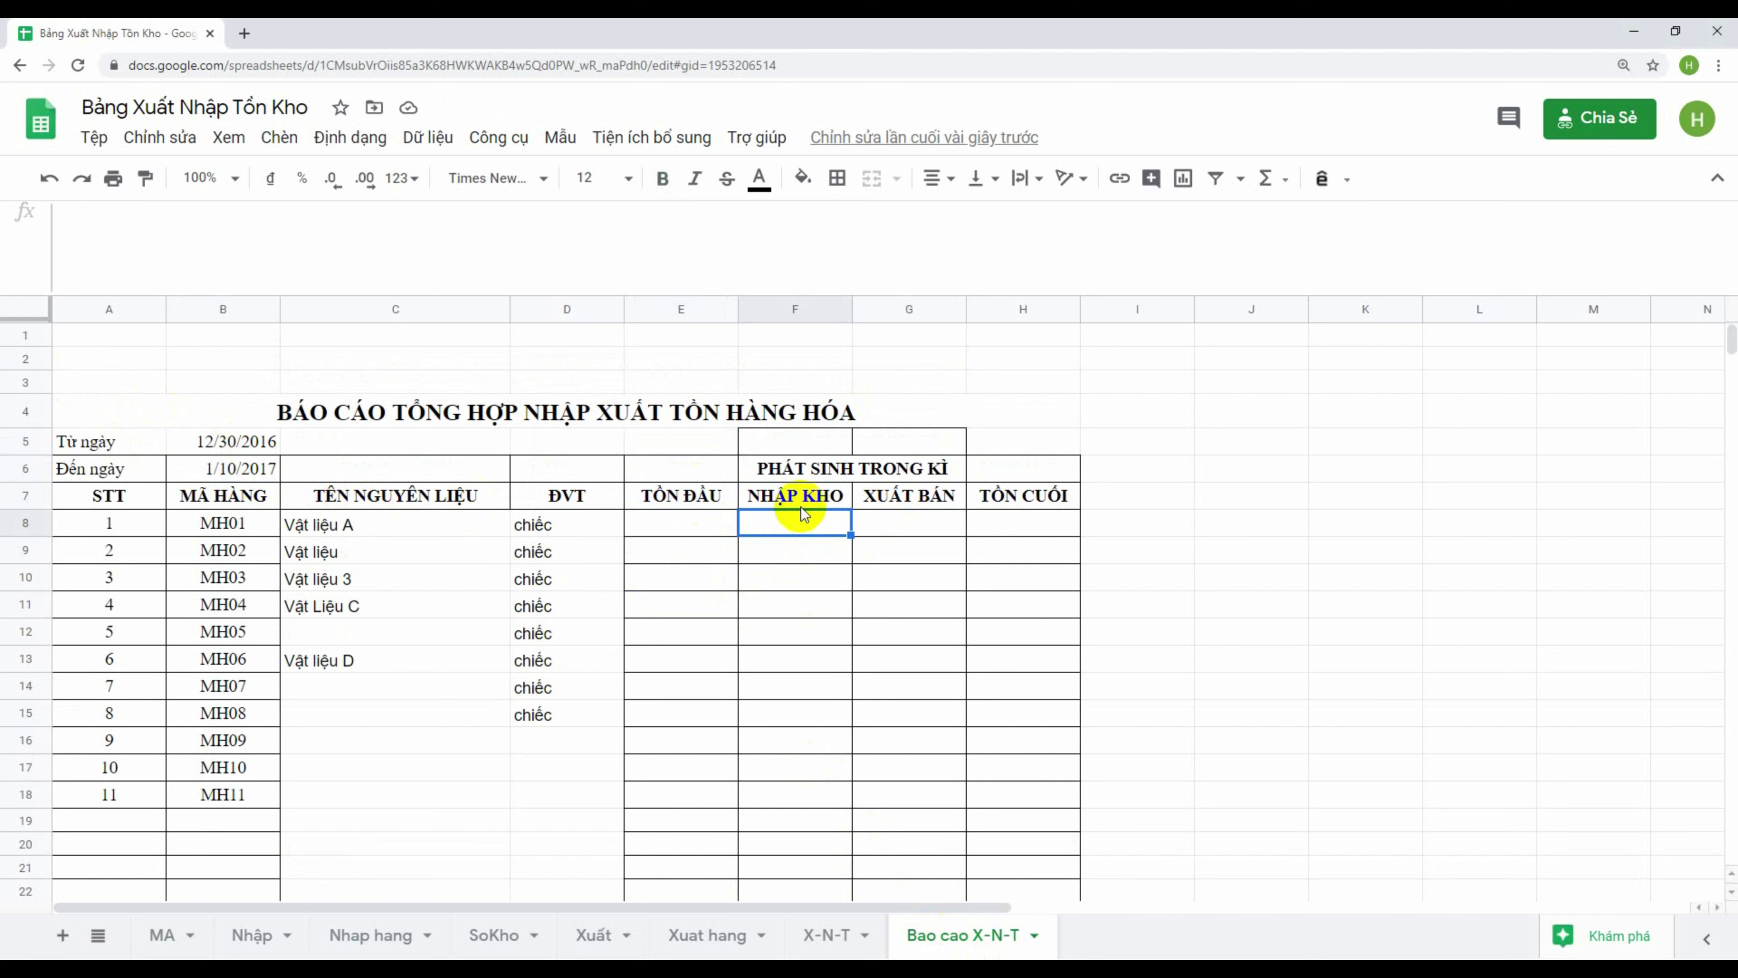
pyautogui.write('=SU')
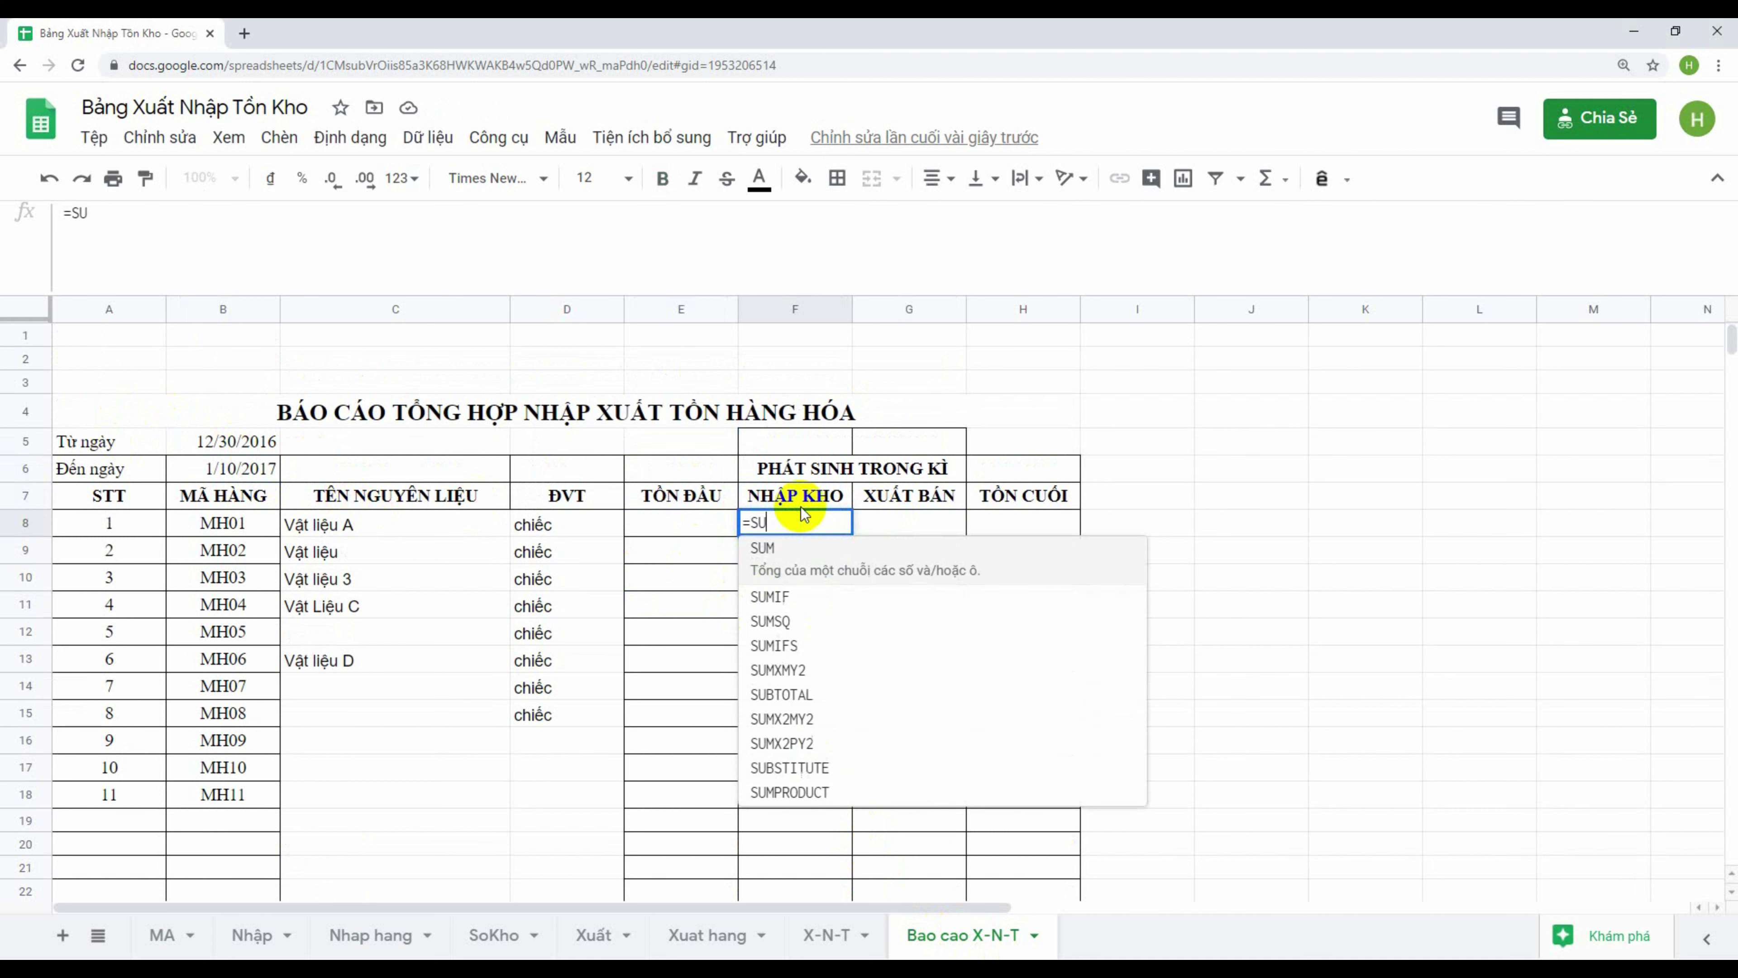
pyautogui.write('MIFS')
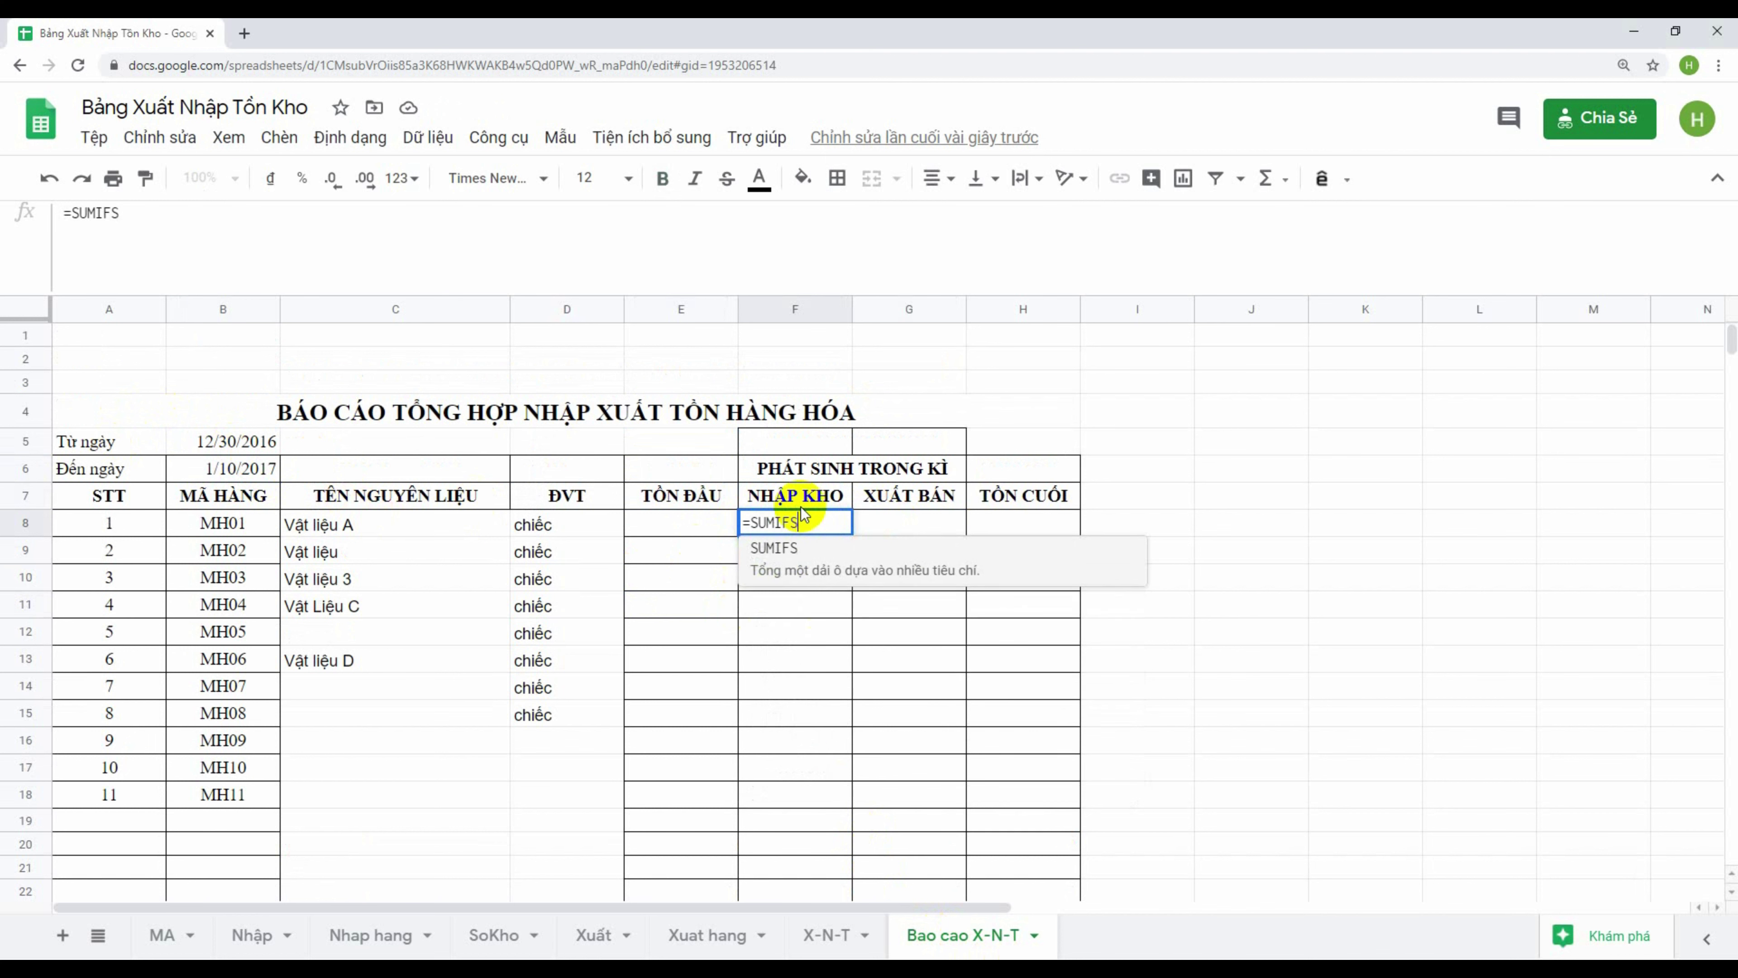
pyautogui.click(761, 551)
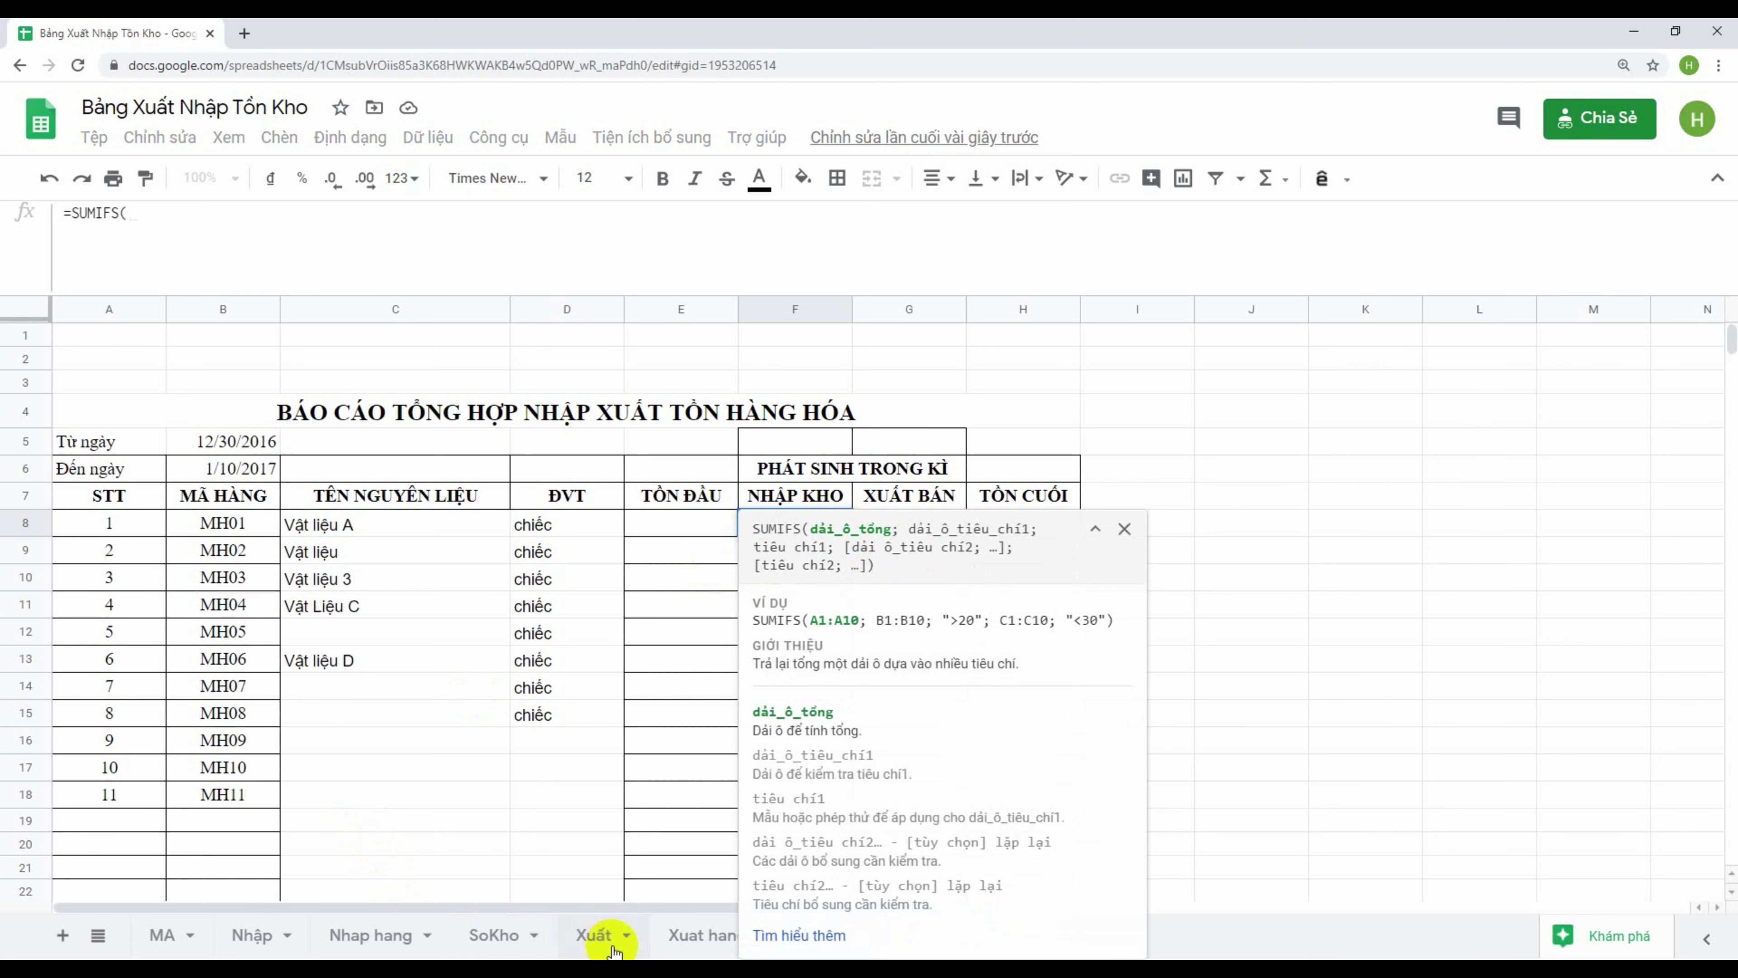
# Use the open-ended SoKho!K3:K quantity column as the SUMIFS sum range
pyautogui.click(493, 935)
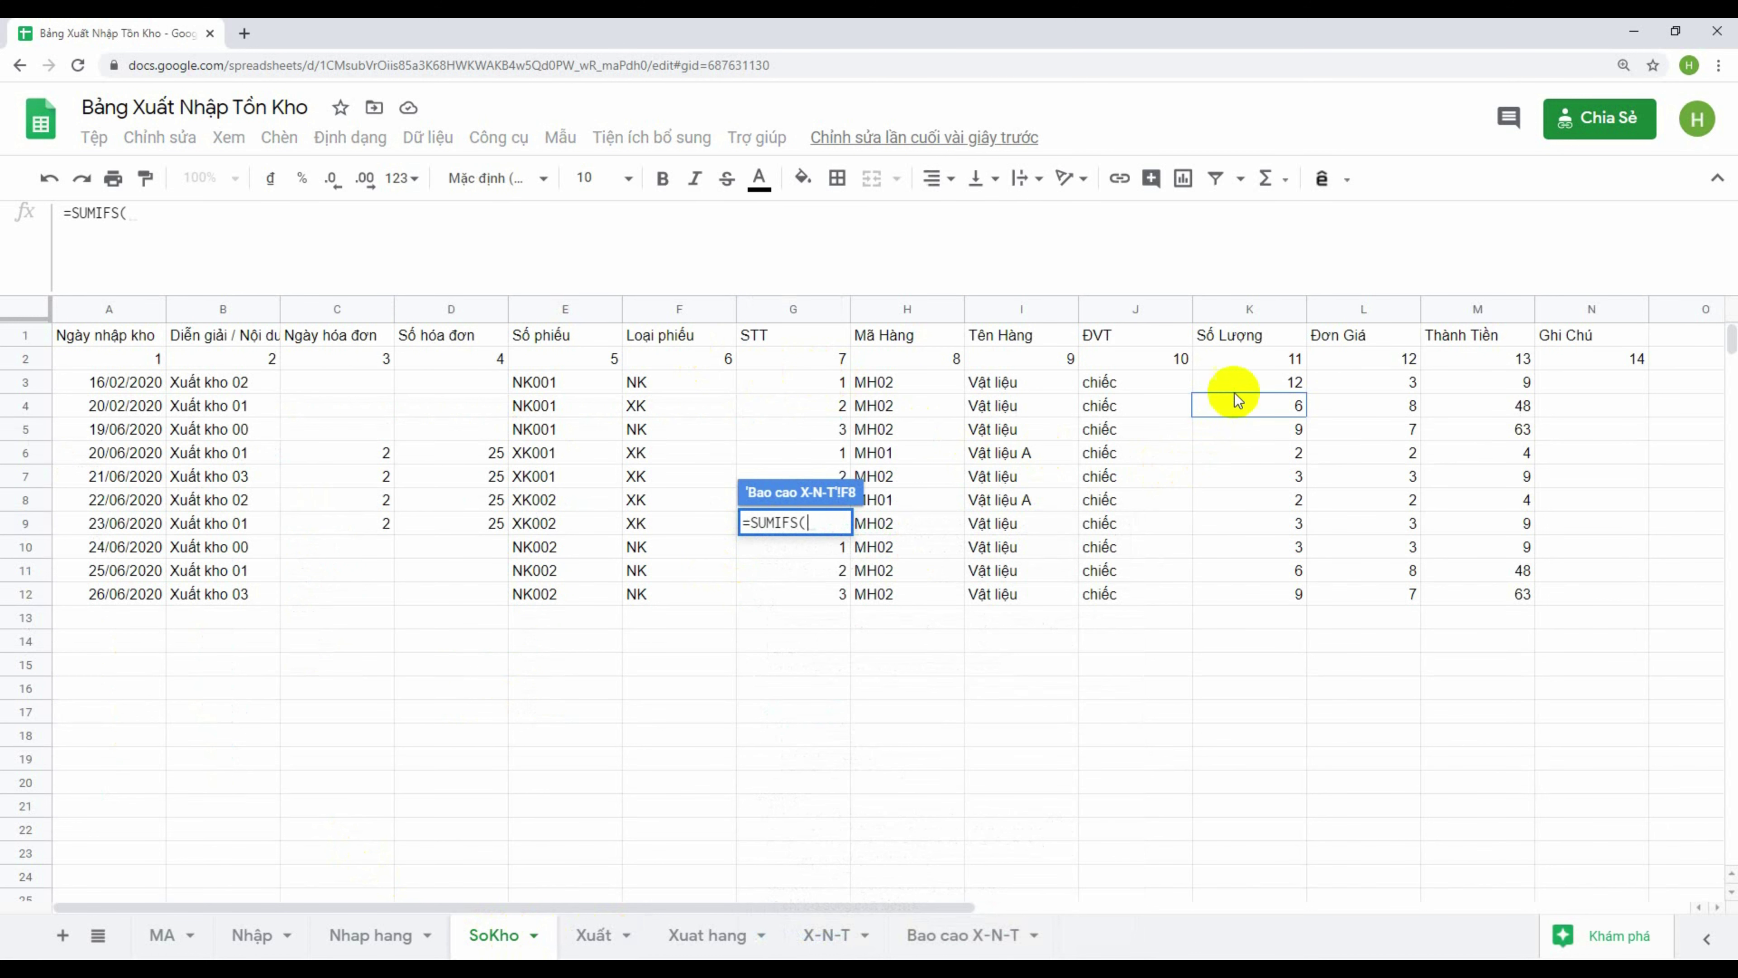
pyautogui.moveTo(1249, 334)
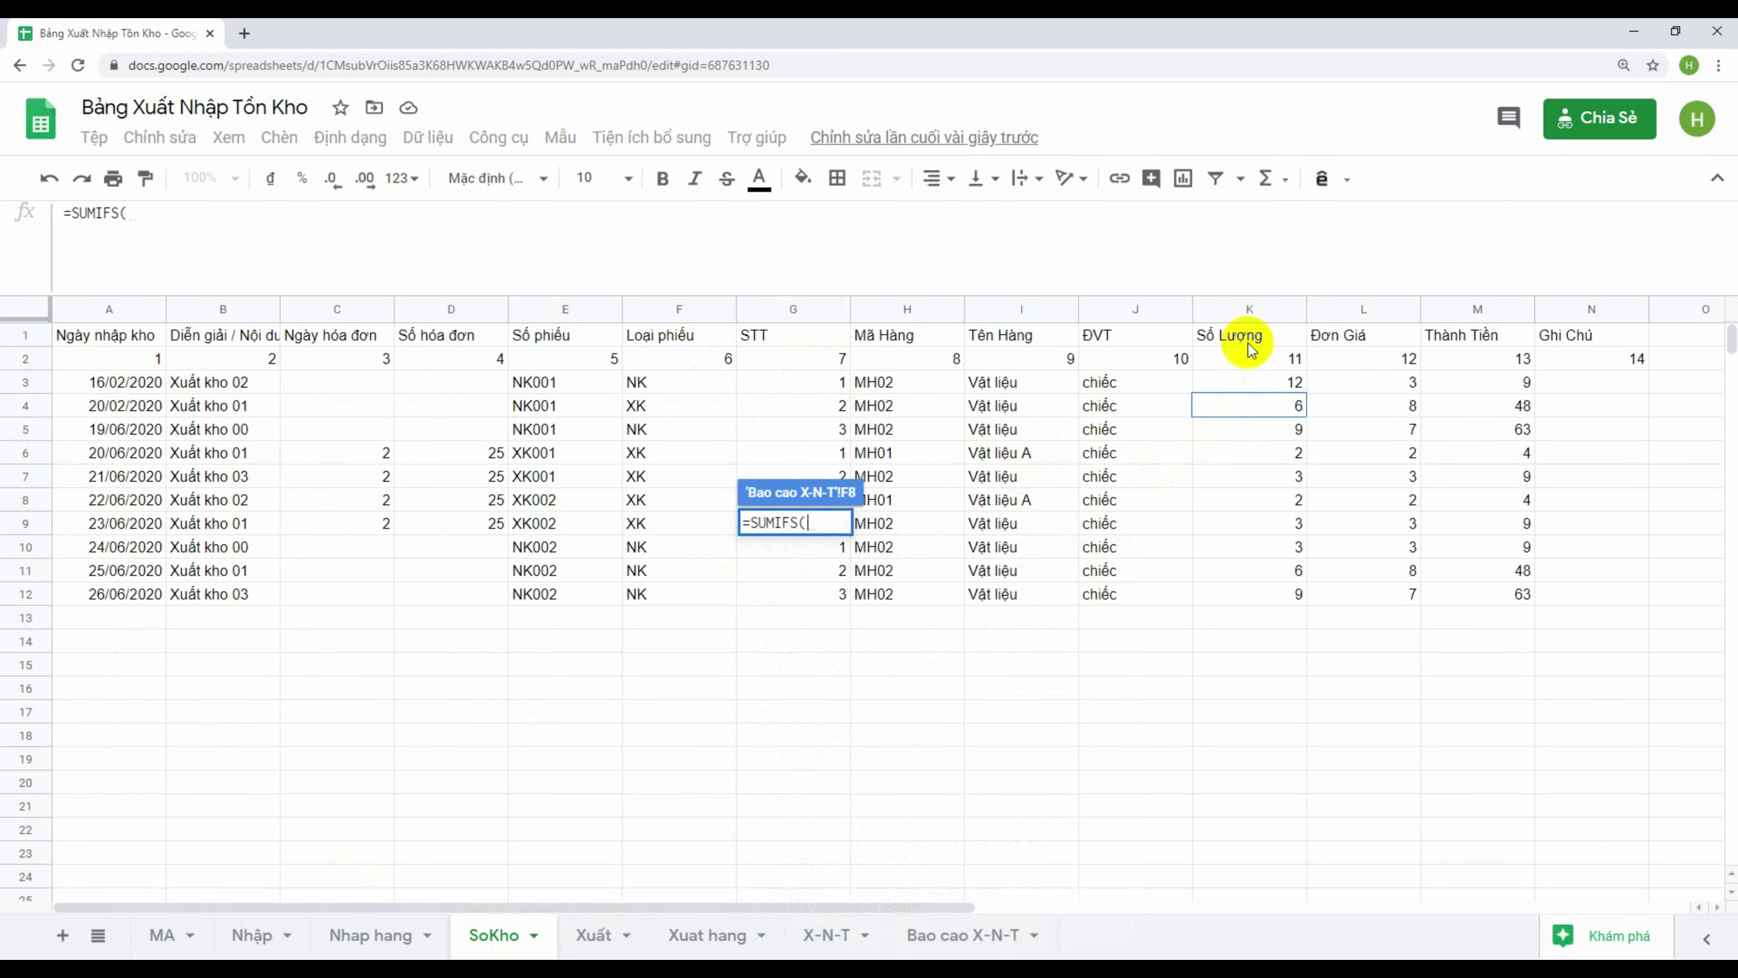
pyautogui.moveTo(1257, 380); pyautogui.dragTo(1291, 614)
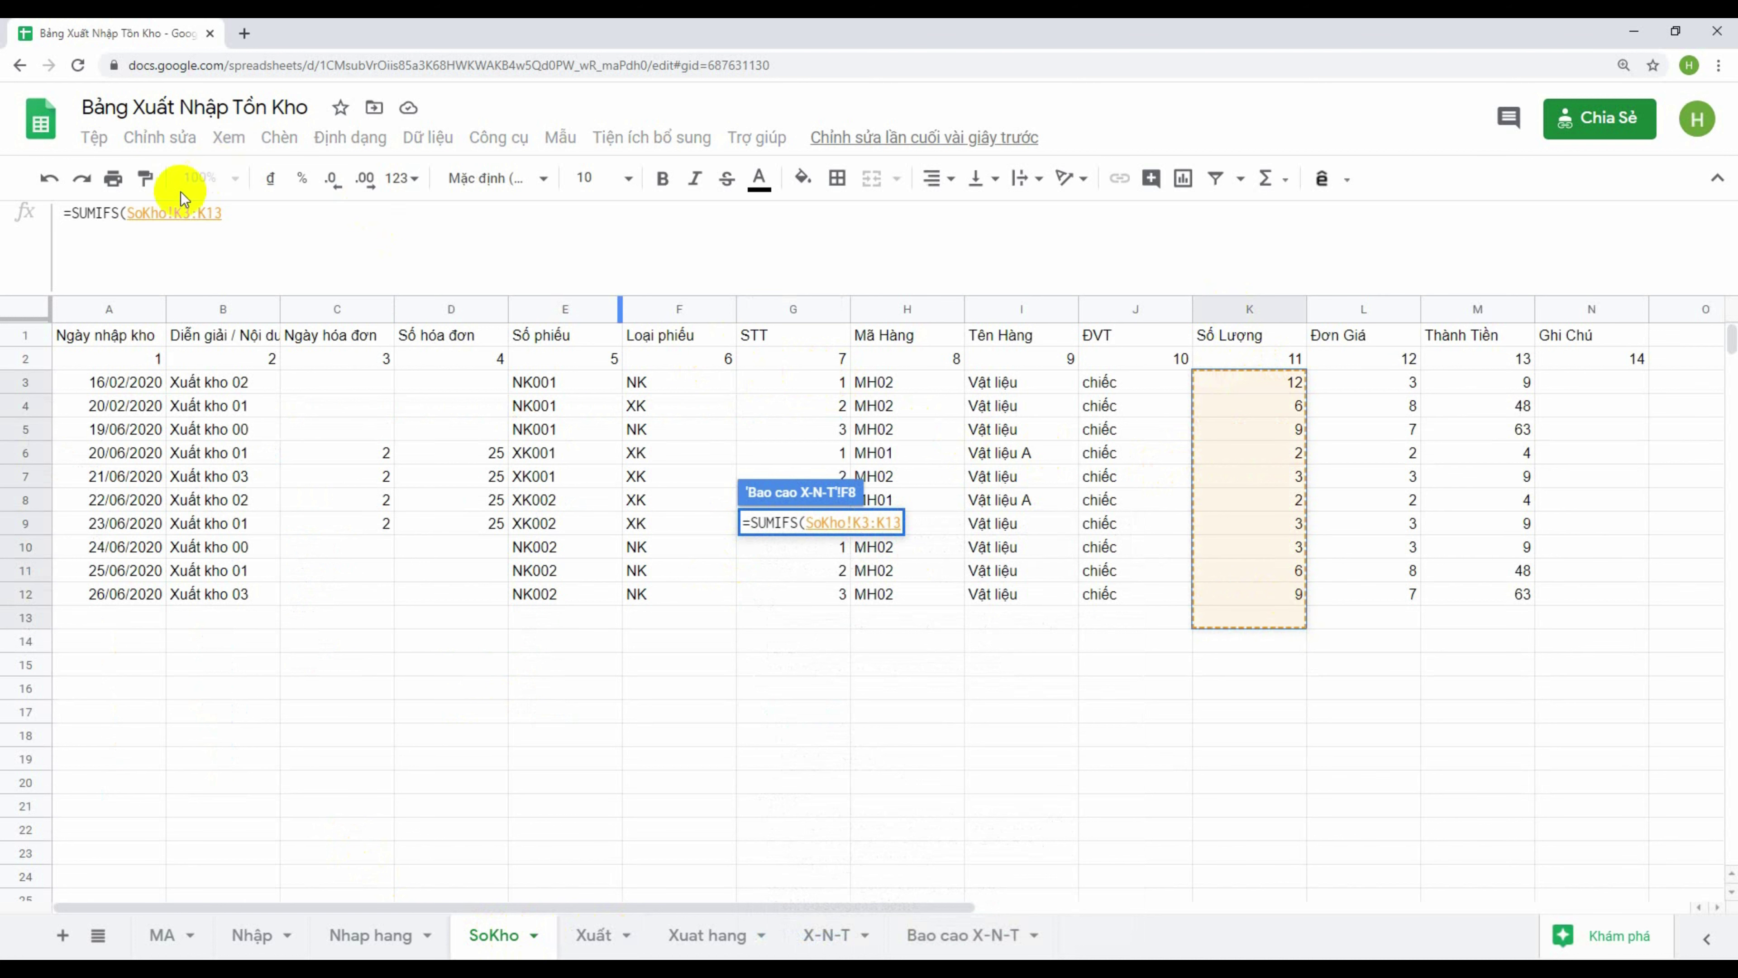
pyautogui.press('BackSpace')
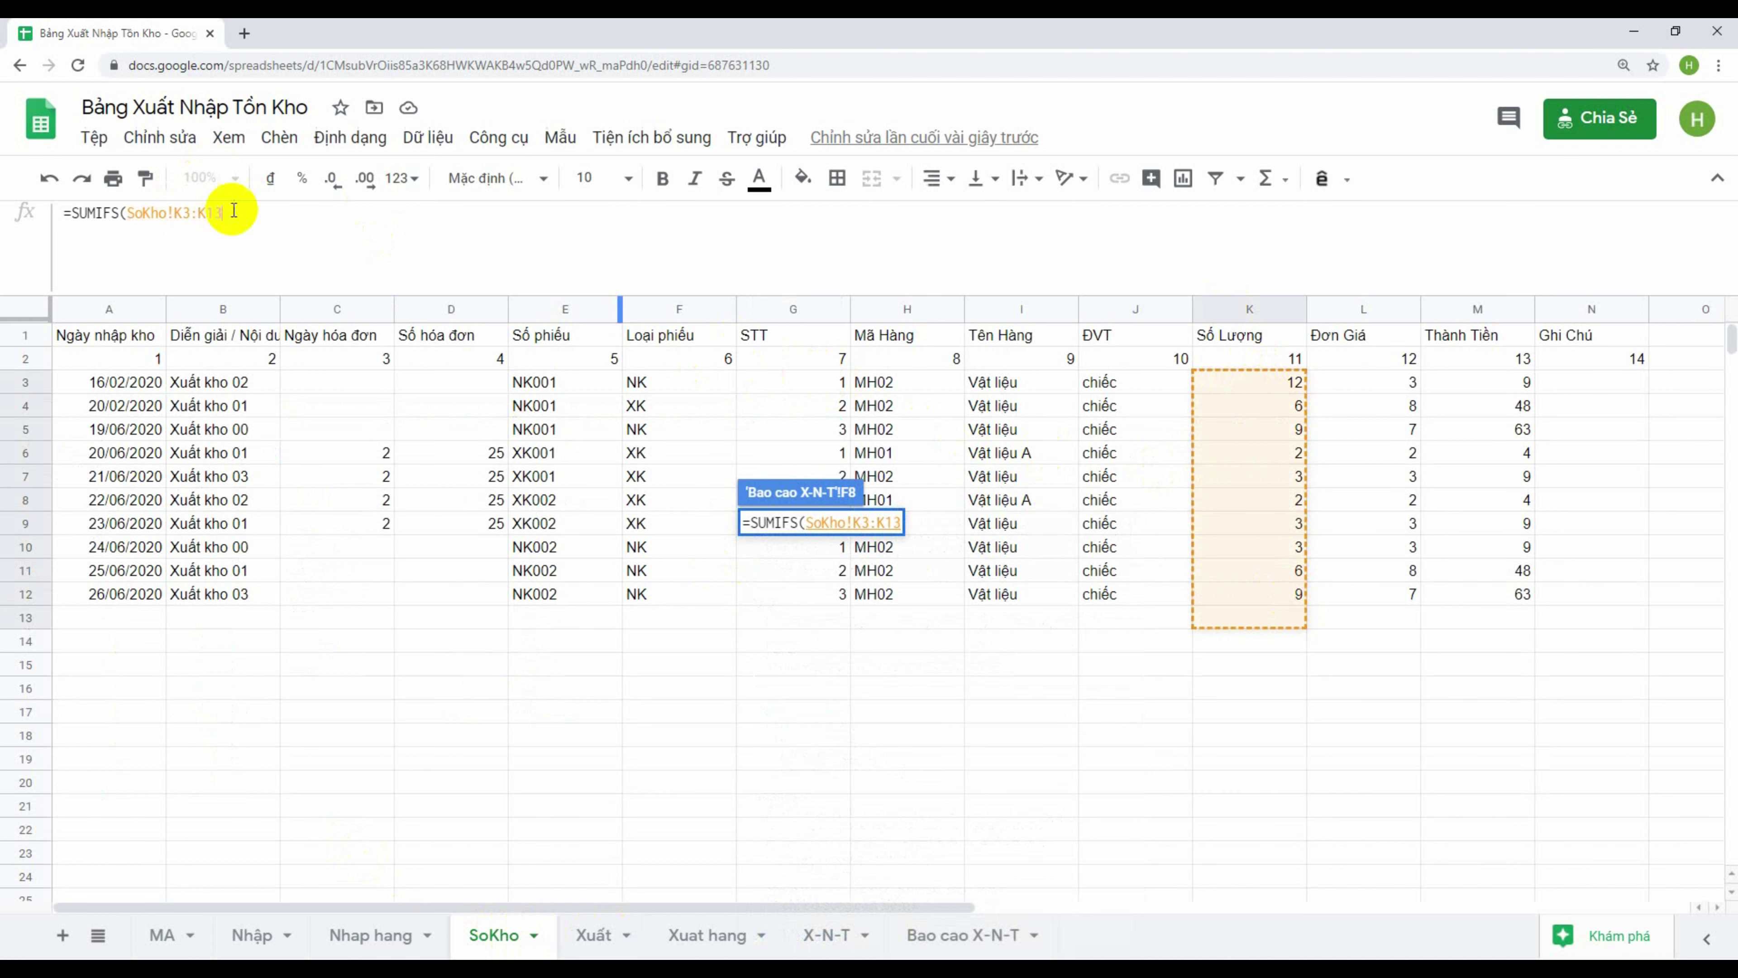
pyautogui.press('BackSpace')
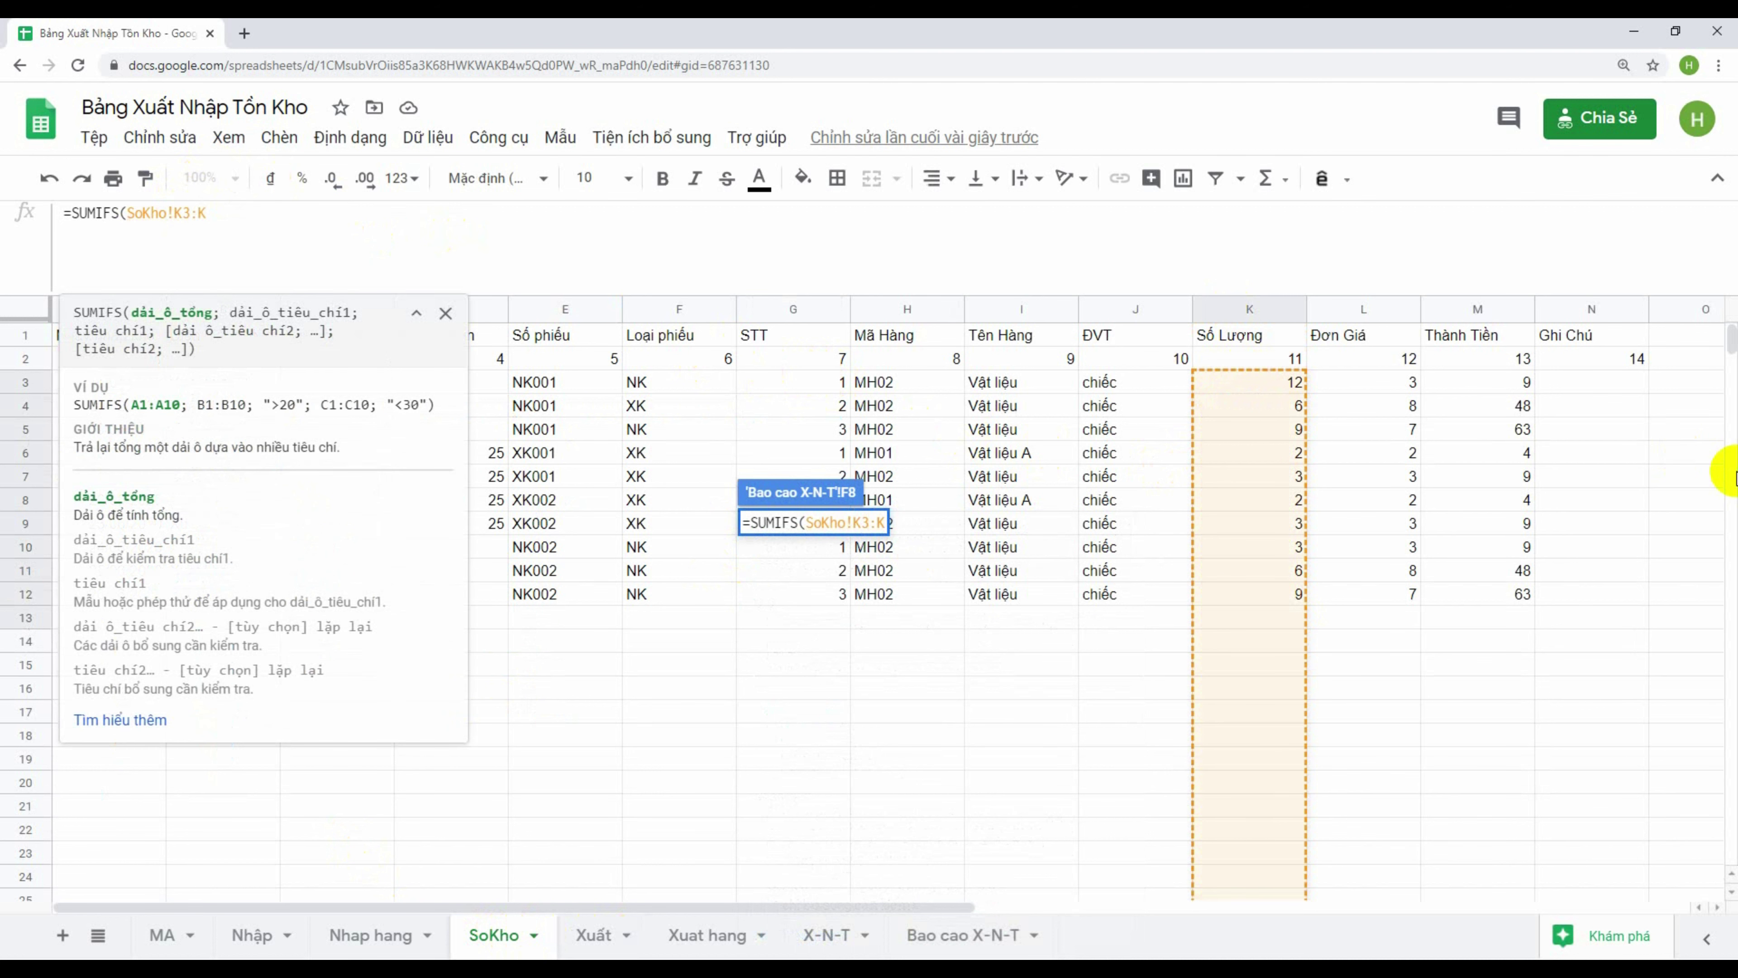
pyautogui.write(';')
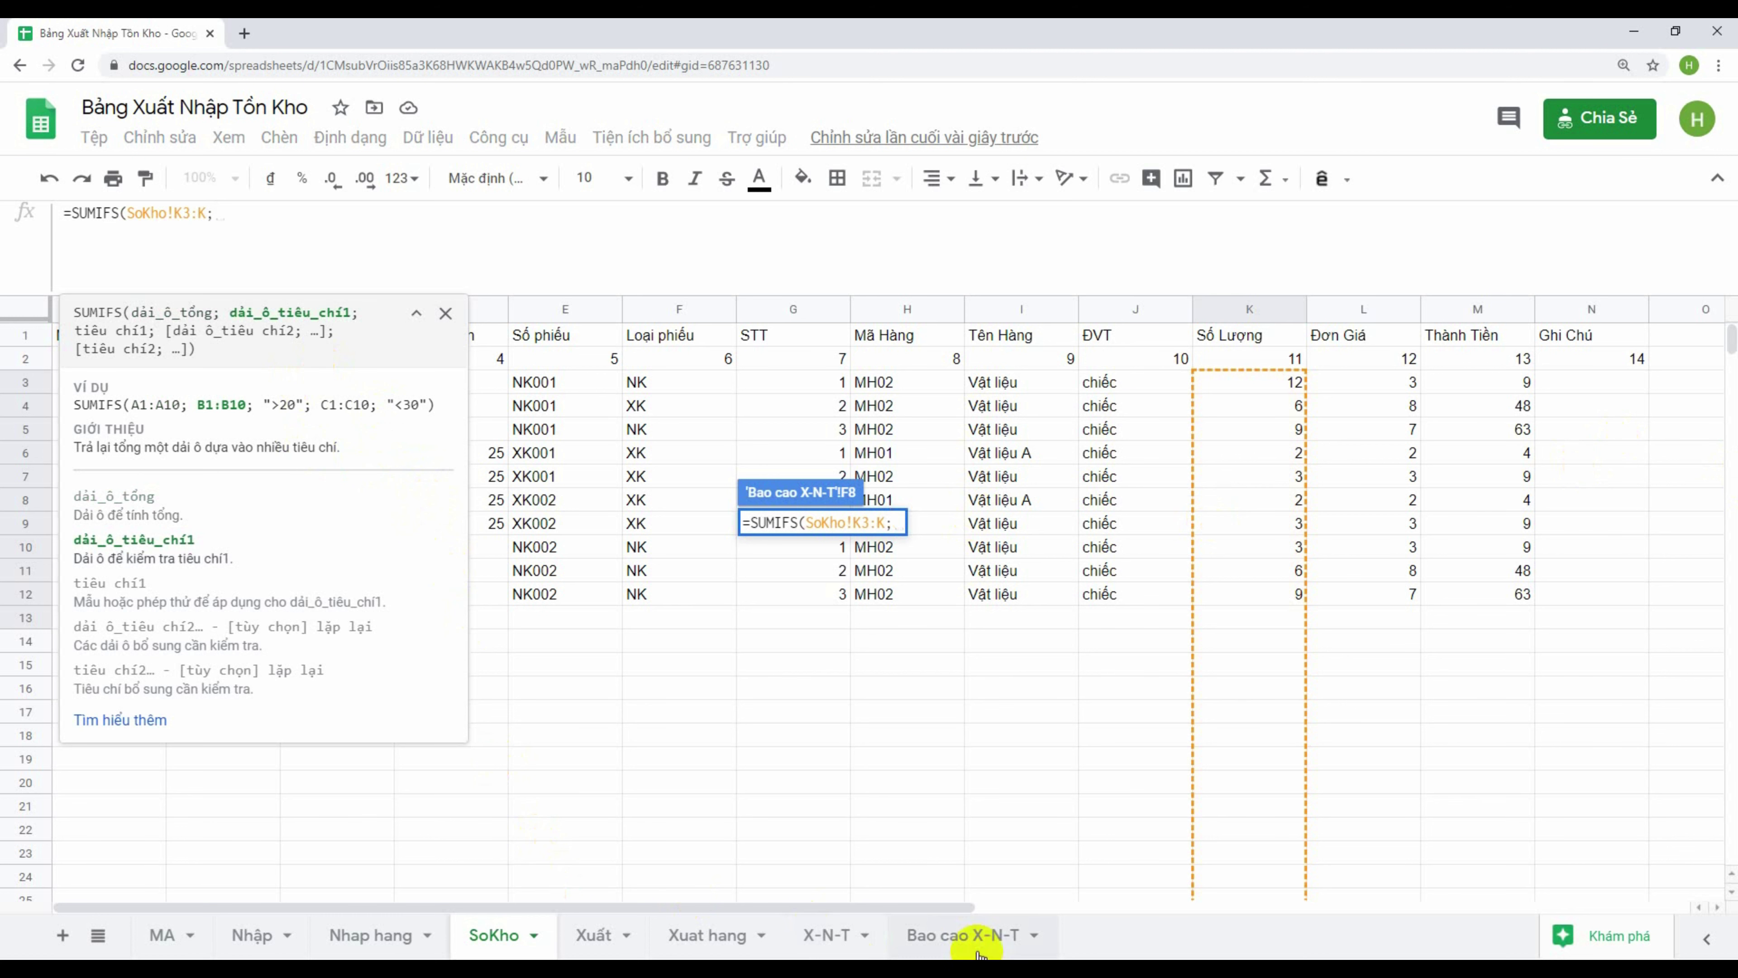
# Add a ">=" condition joined to the start date in B5 to F8's SUMIFS
pyautogui.click(965, 935)
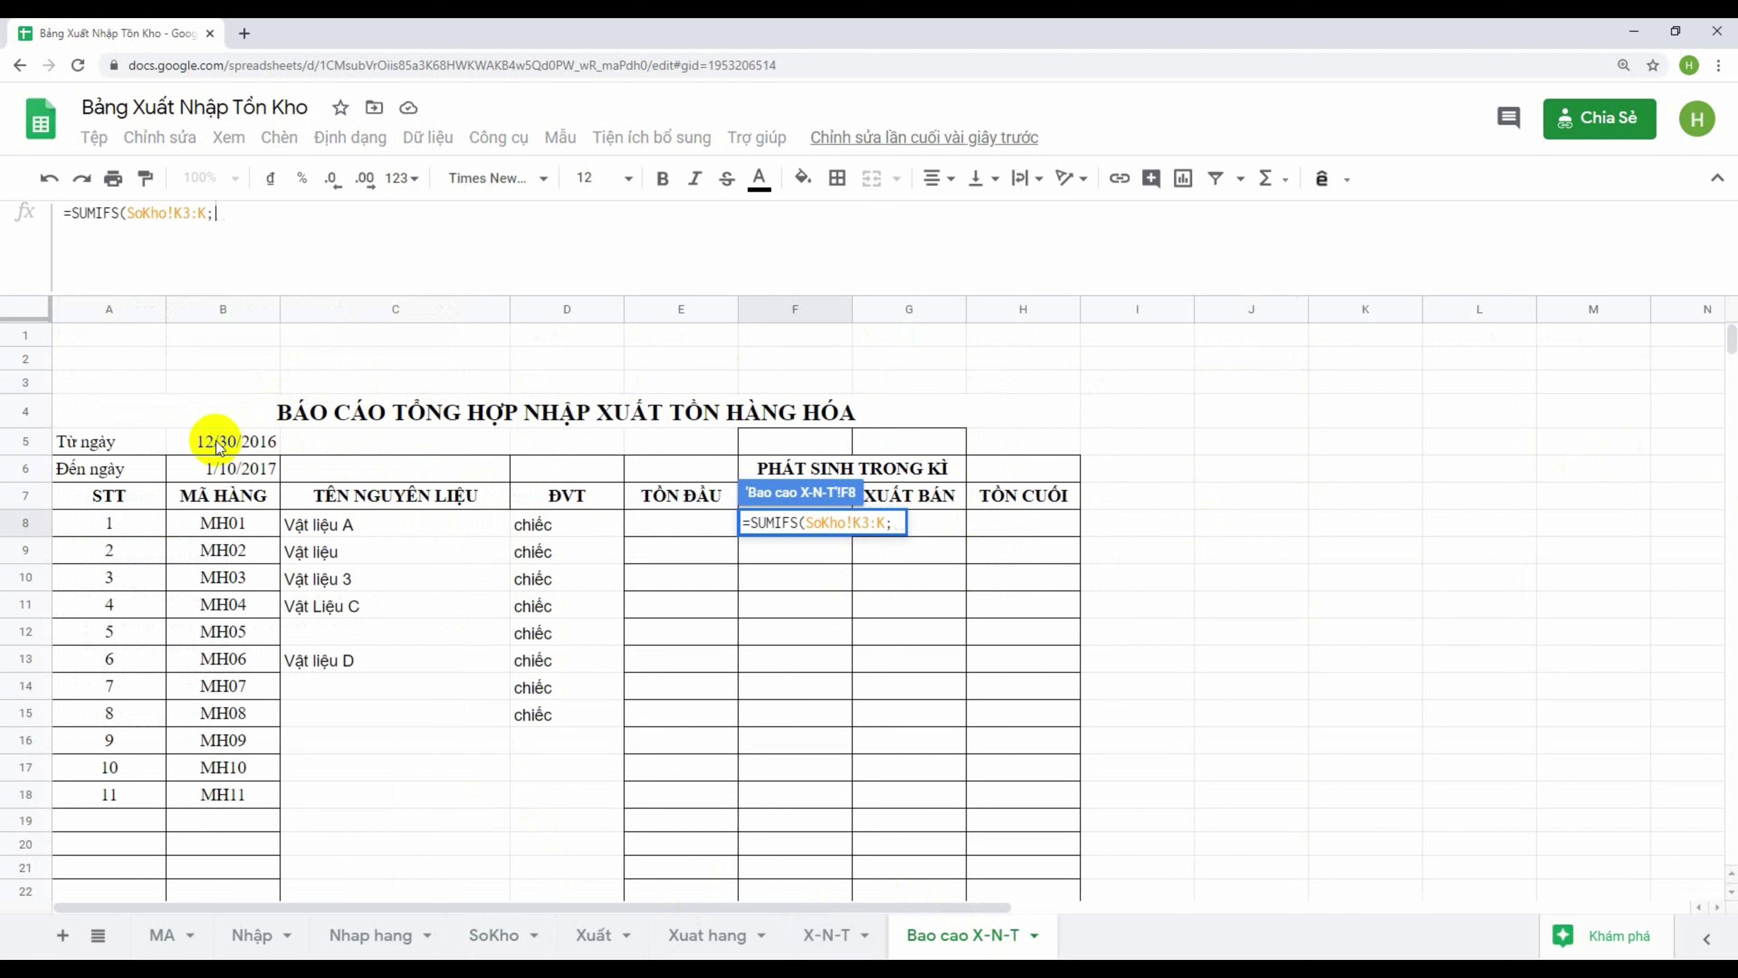
pyautogui.write('">=')
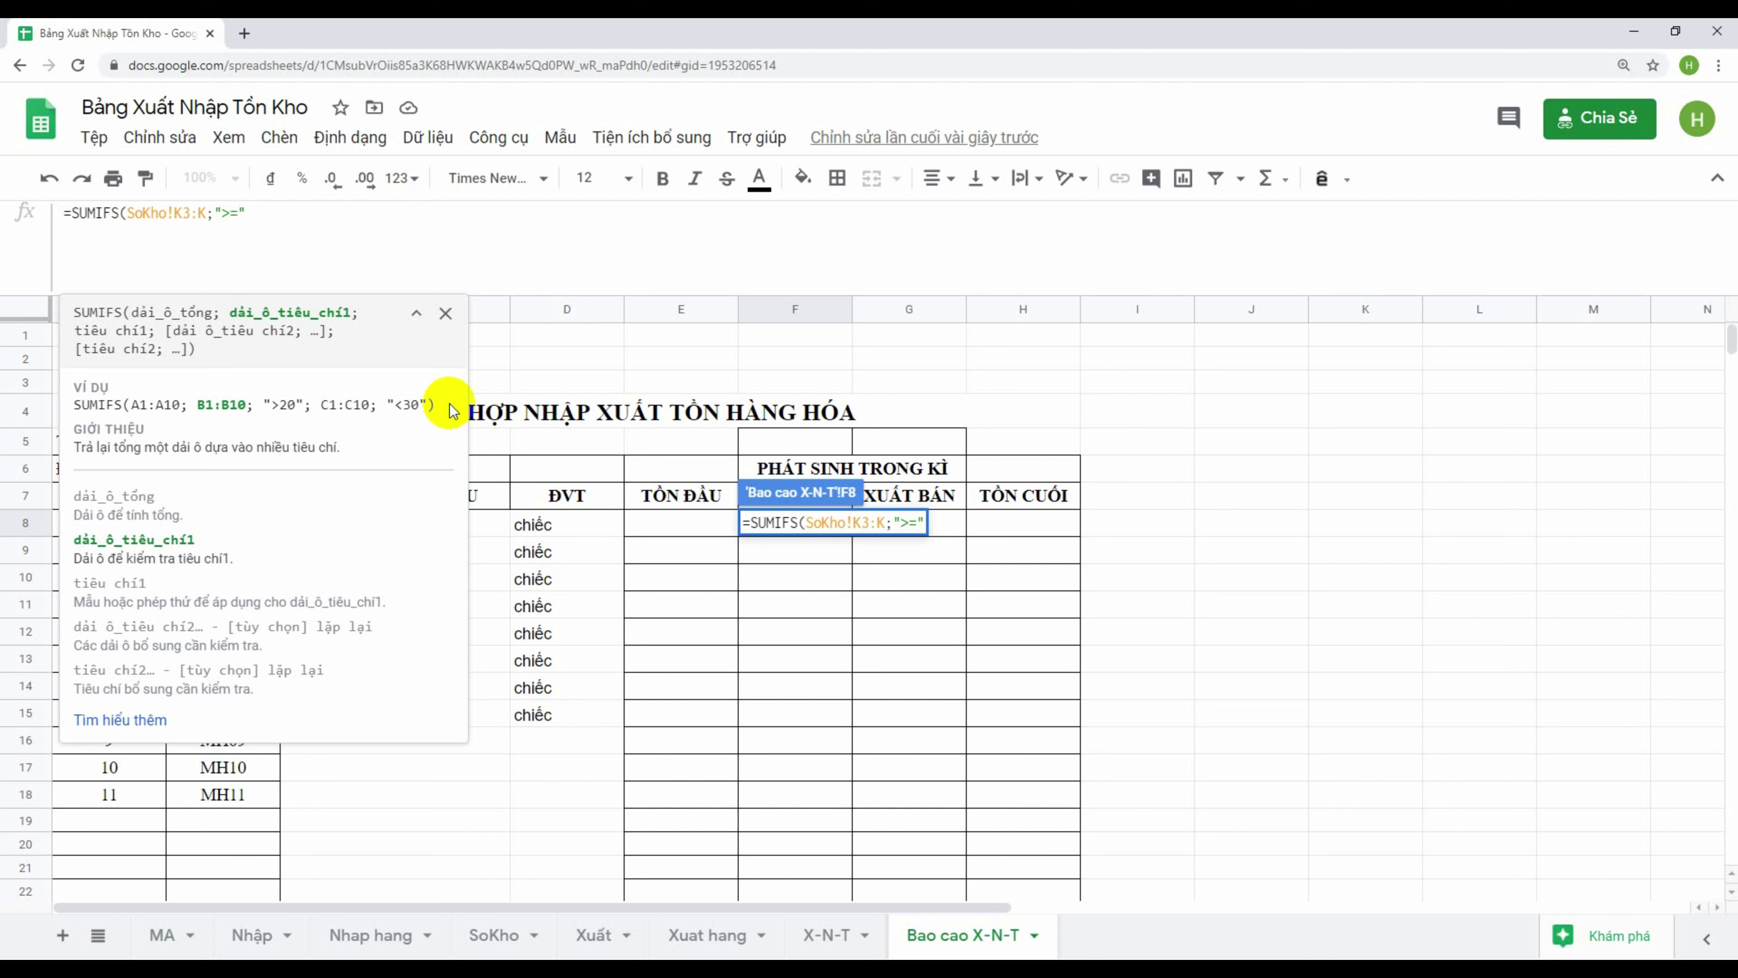
pyautogui.write(';&')
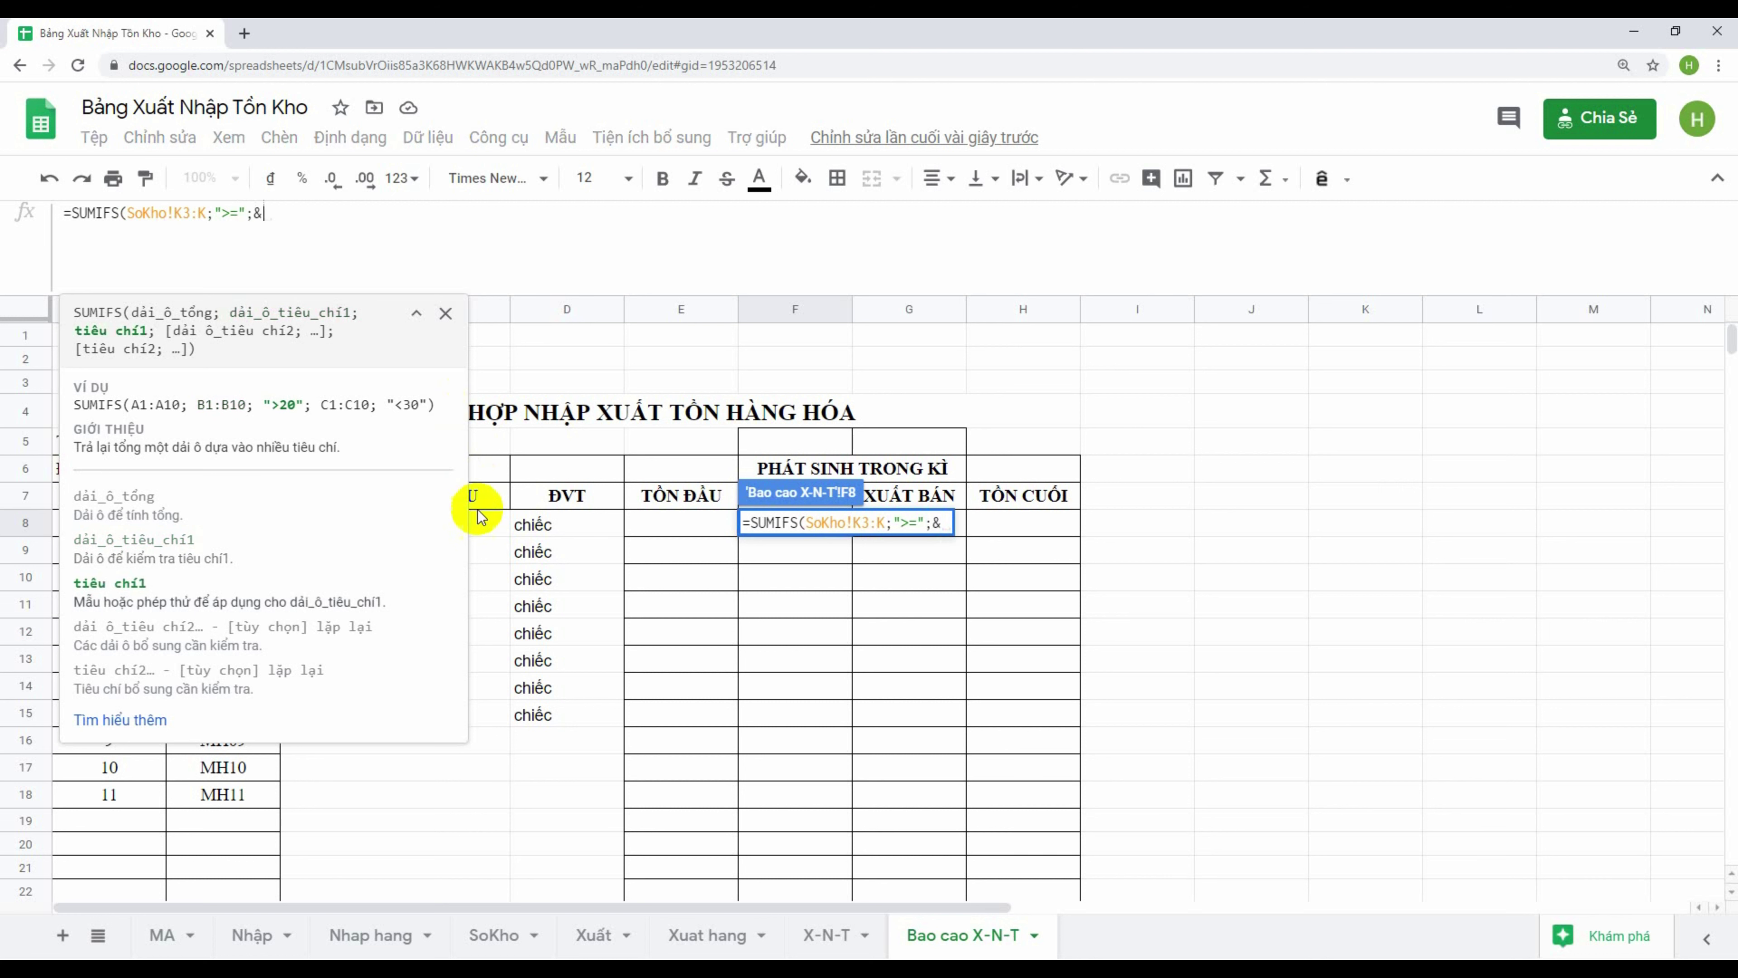
pyautogui.click(578, 380)
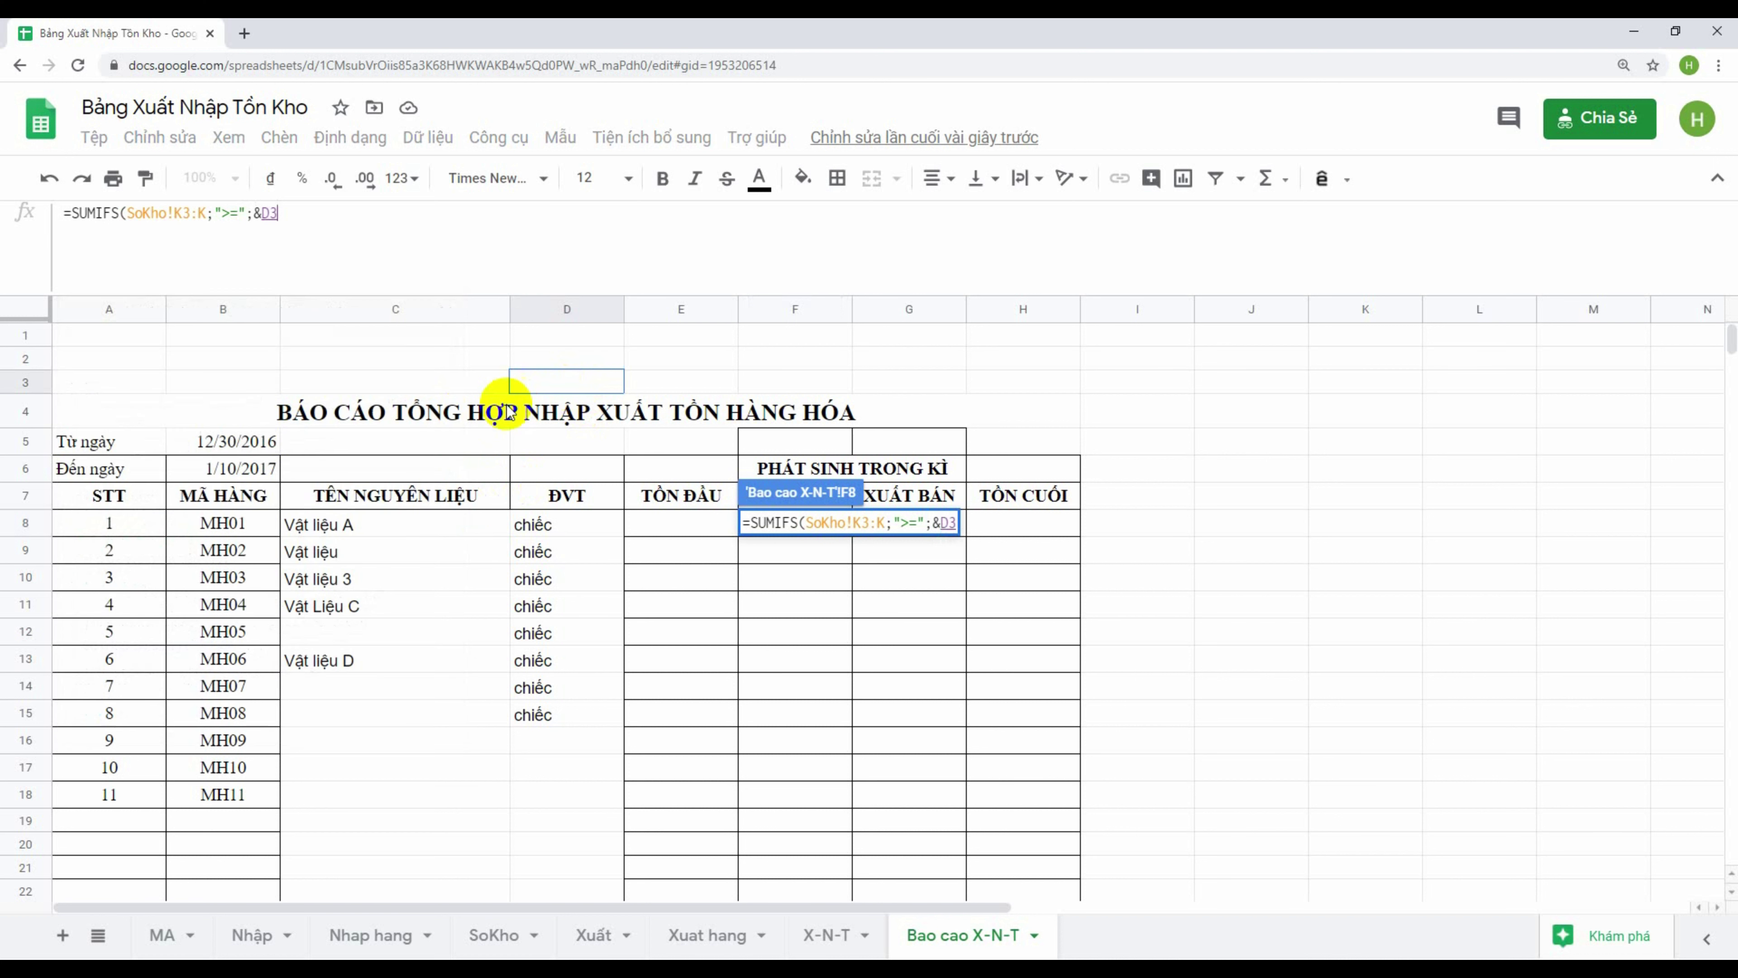
pyautogui.click(245, 451)
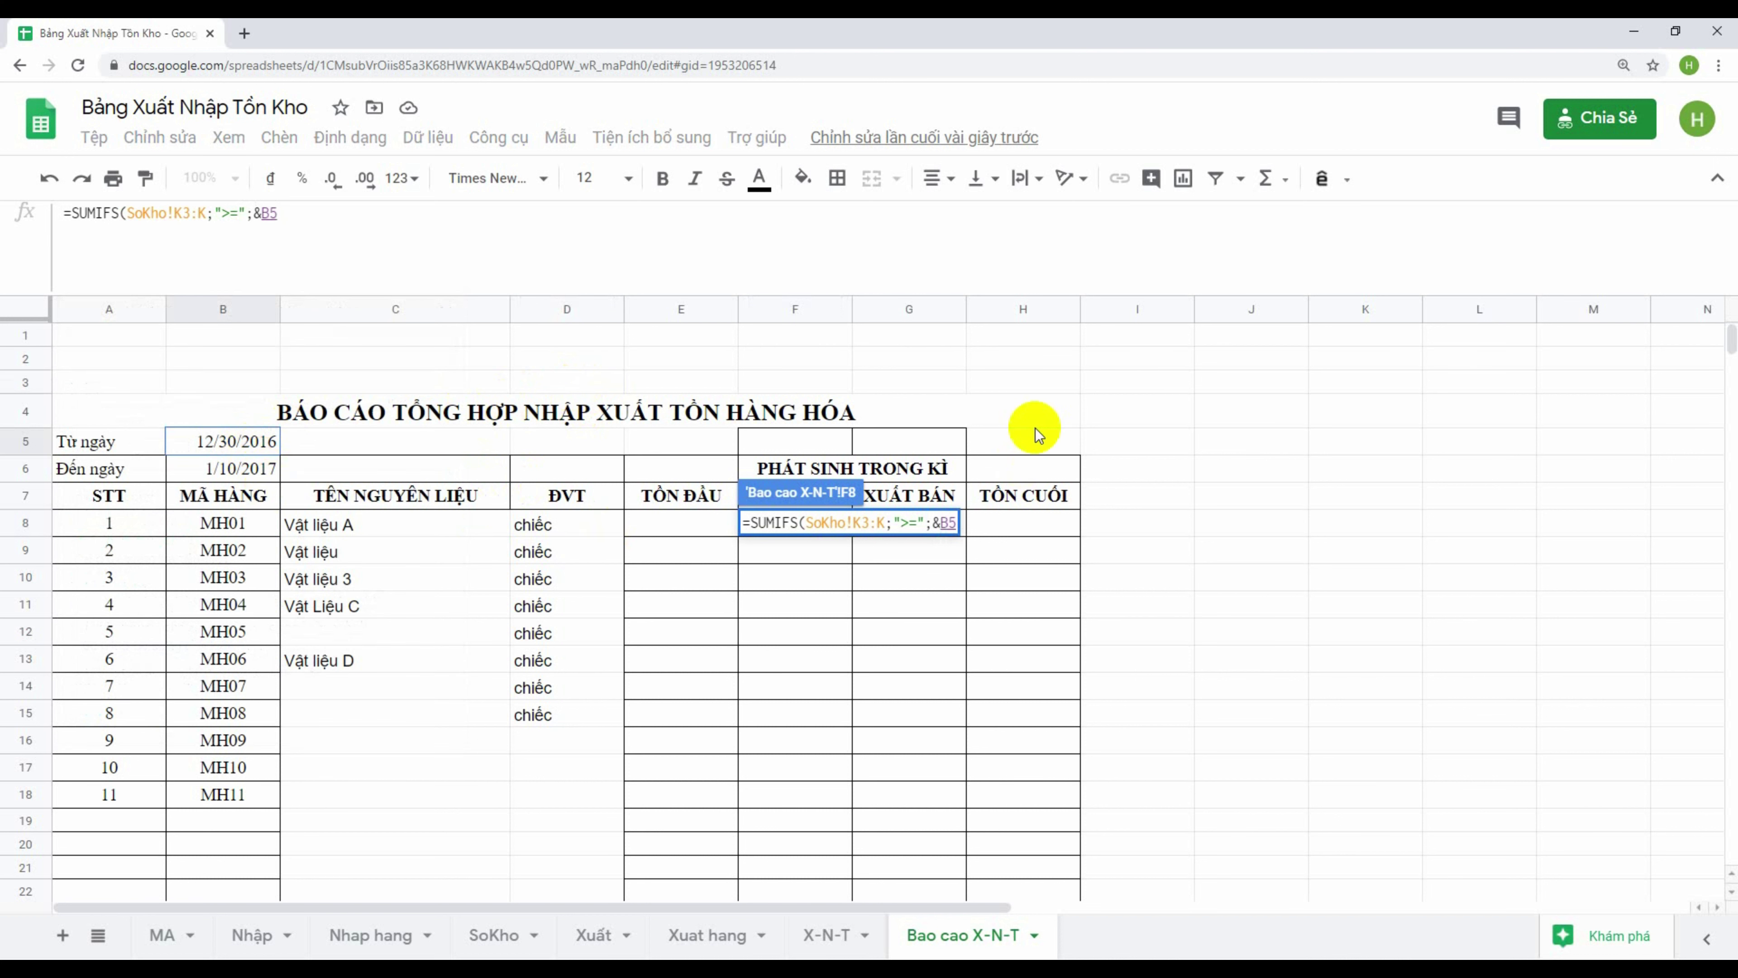
pyautogui.write("'")
pyautogui.press('BackSpace')
pyautogui.write(';')
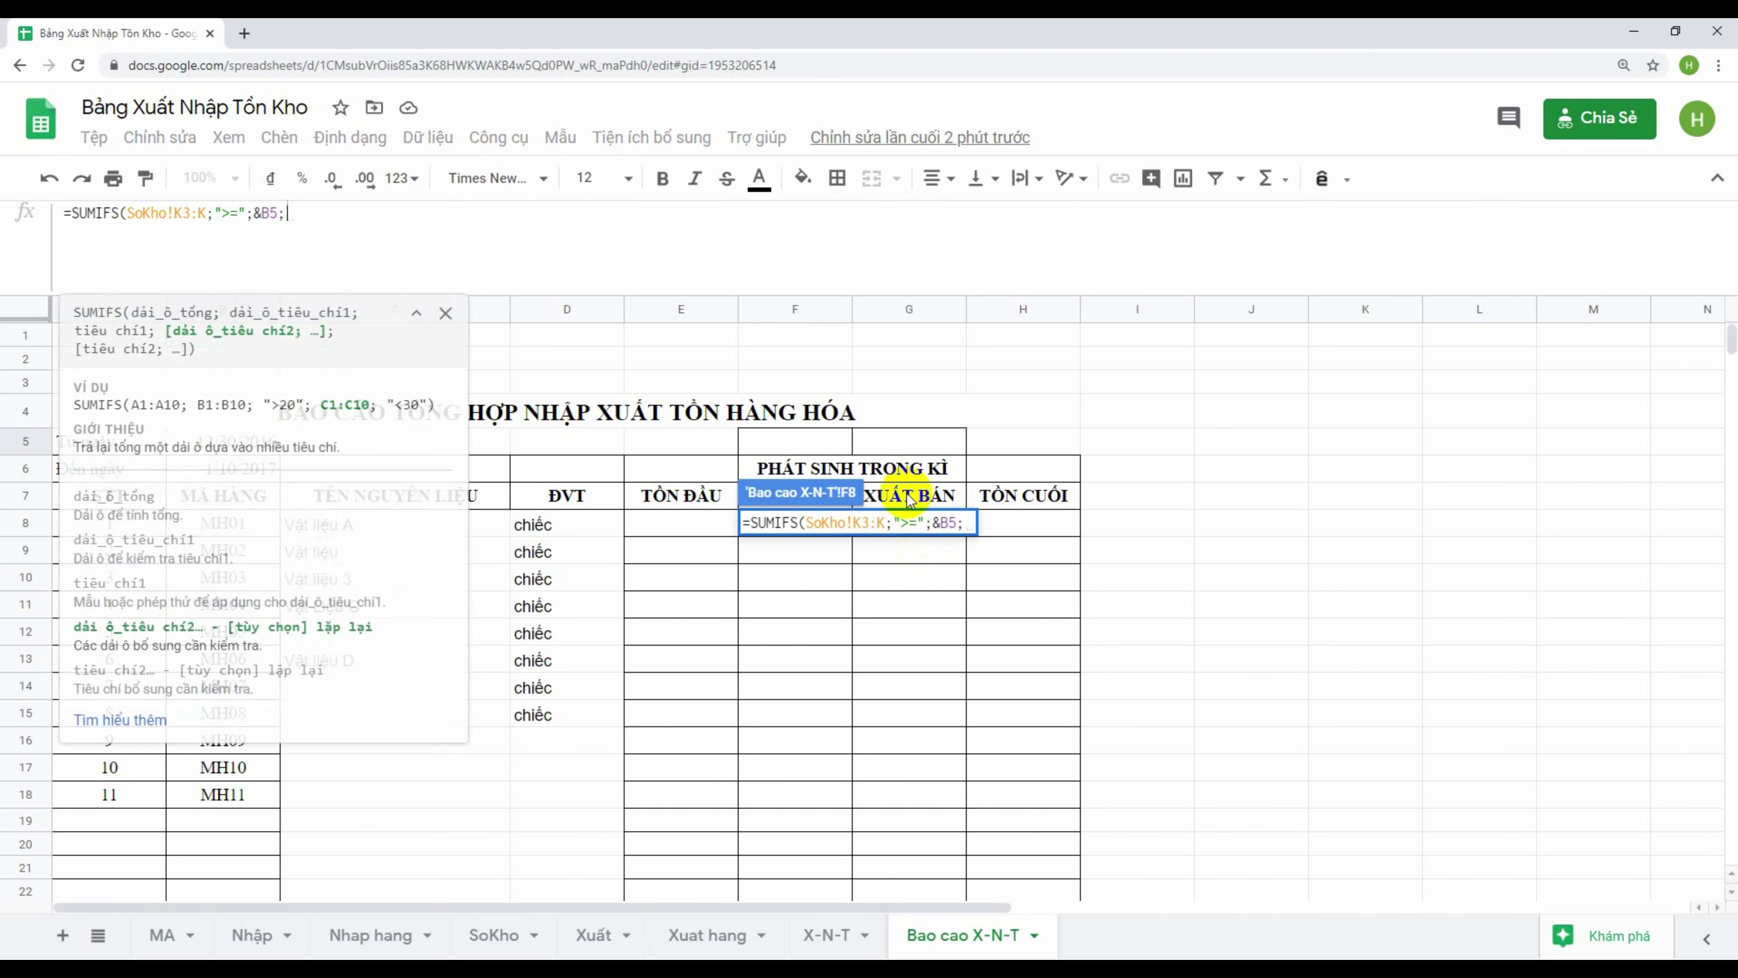
pyautogui.write('"<=".')
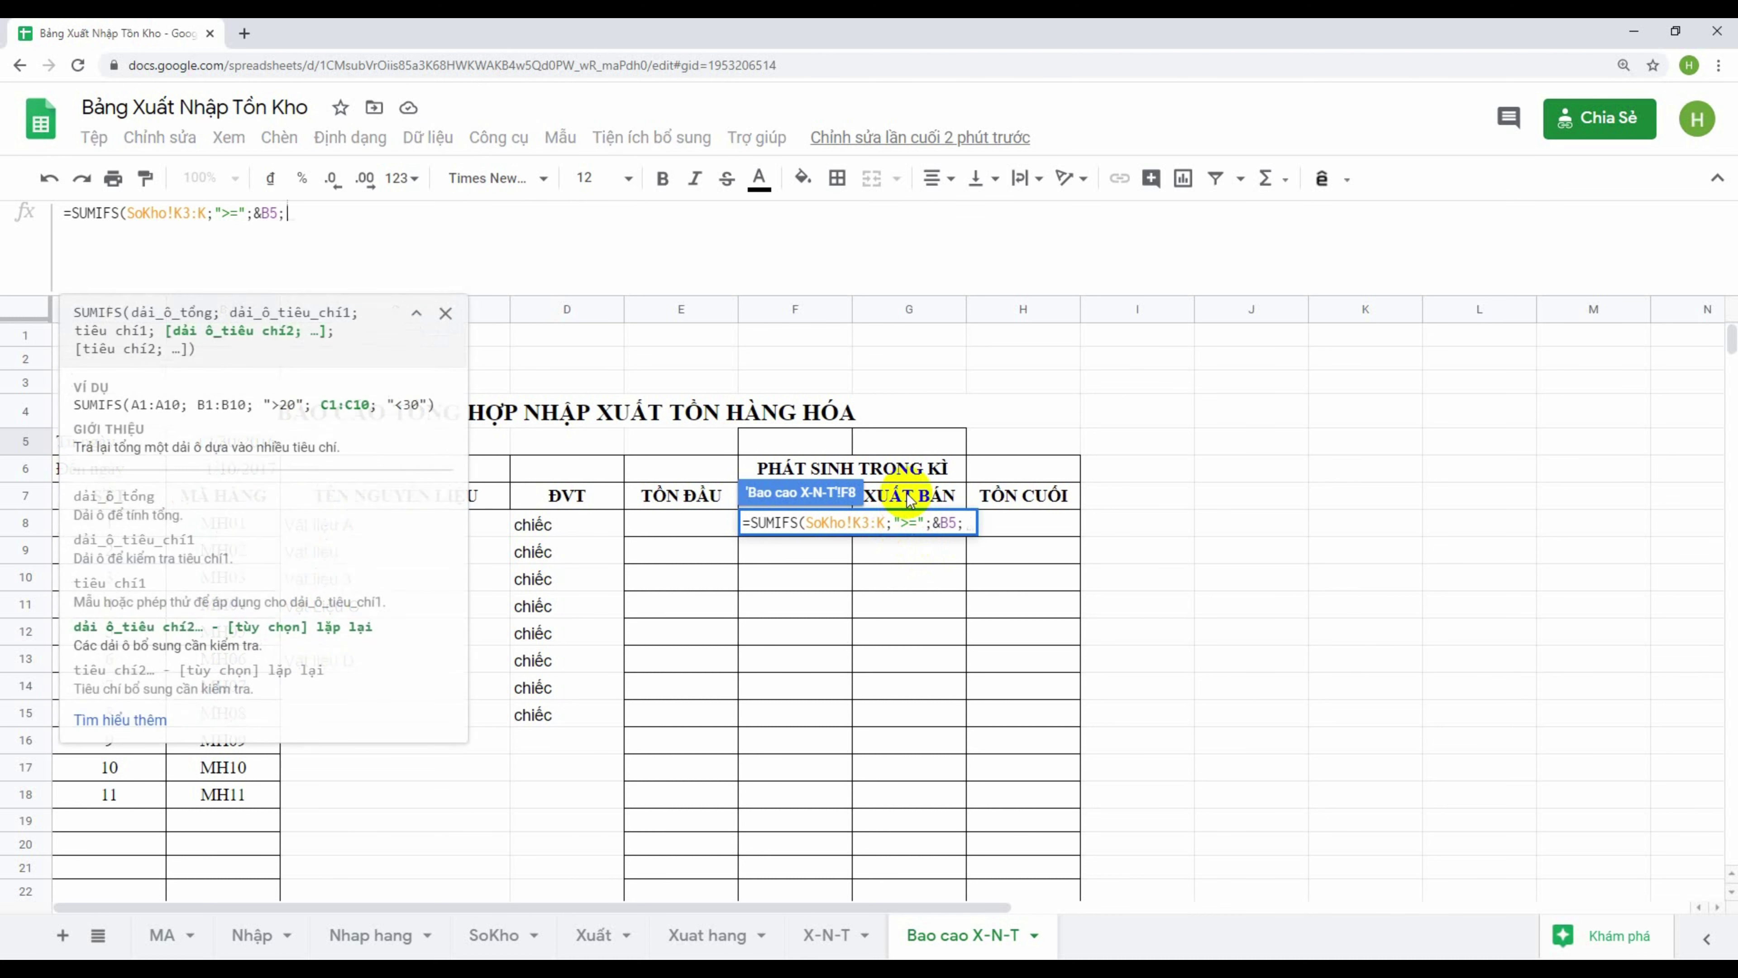
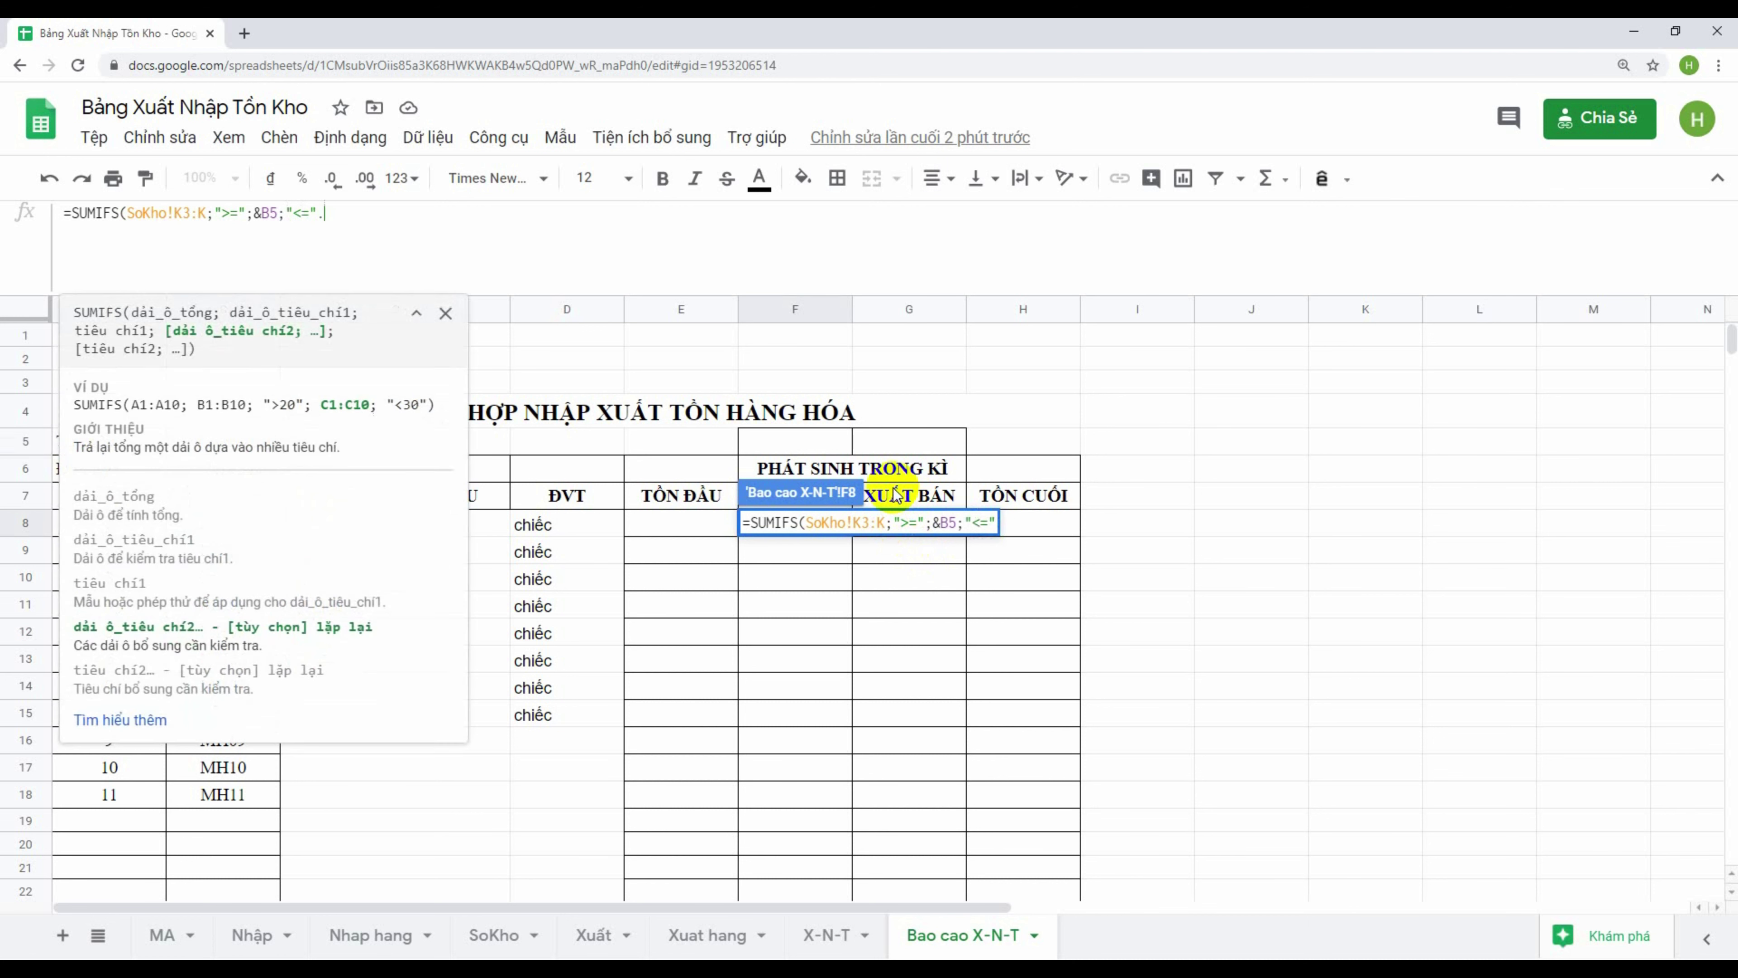
# In the F8 SUMIFS, fix stray characters and add the "<="&B6 end-date condition
pyautogui.write('.')
pyautogui.press('BackSpace')
pyautogui.write("'")
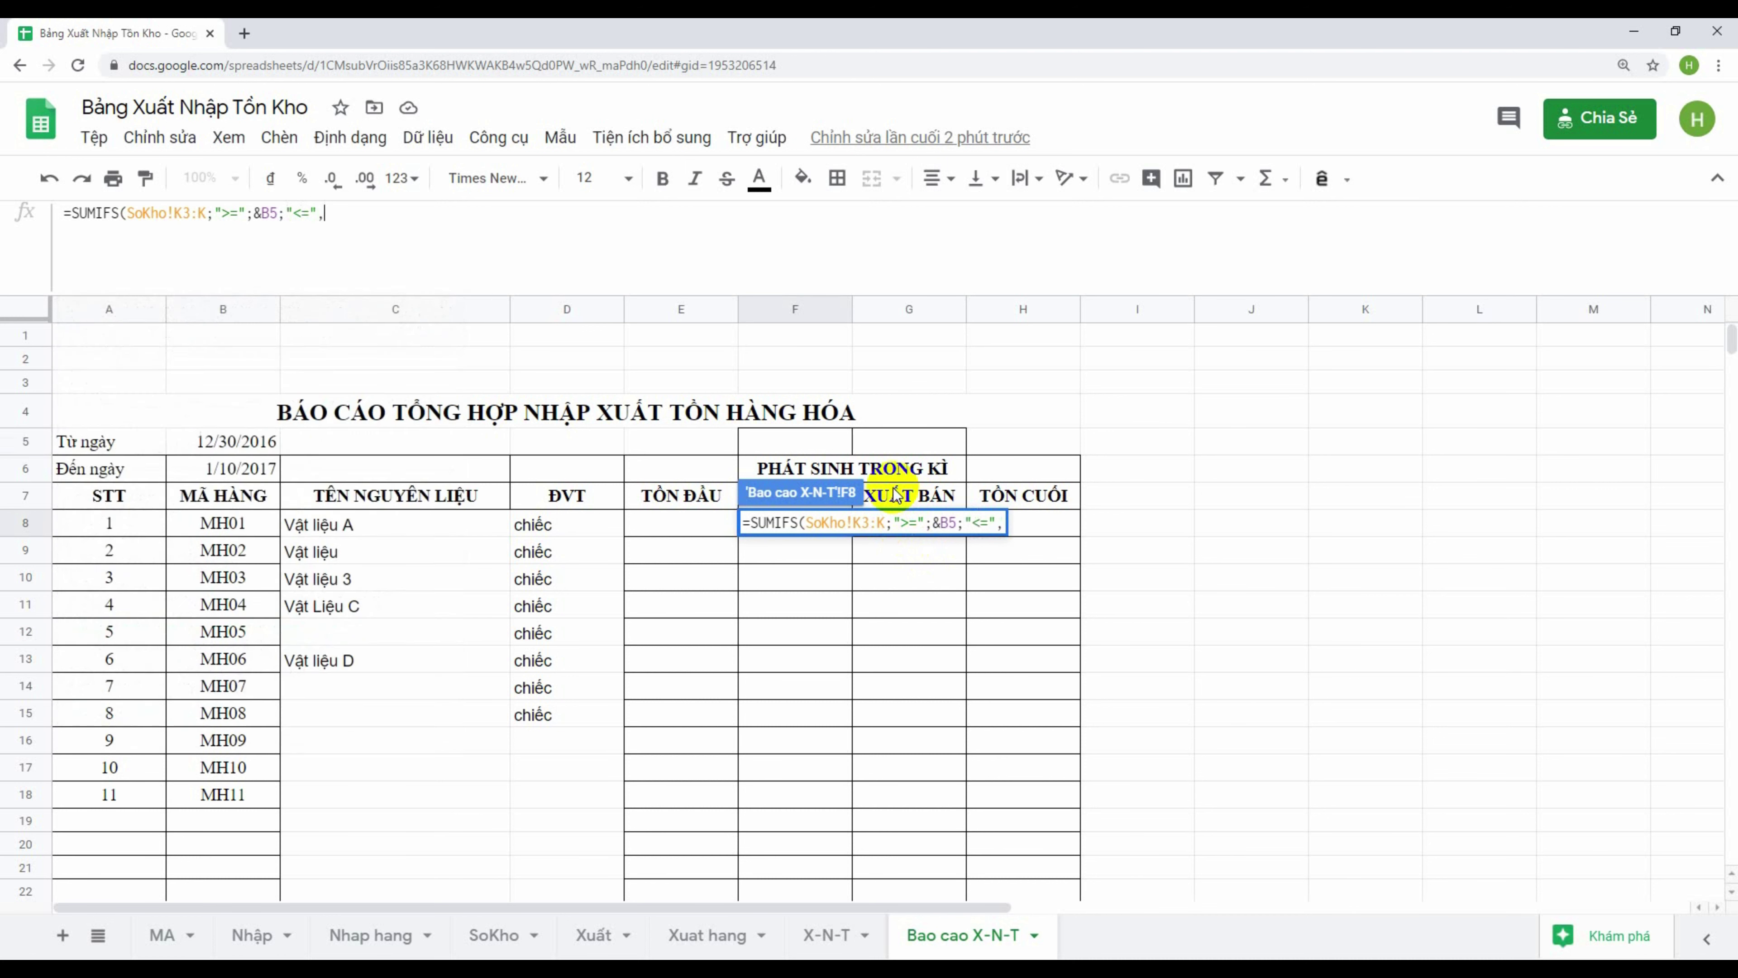
pyautogui.write('";')
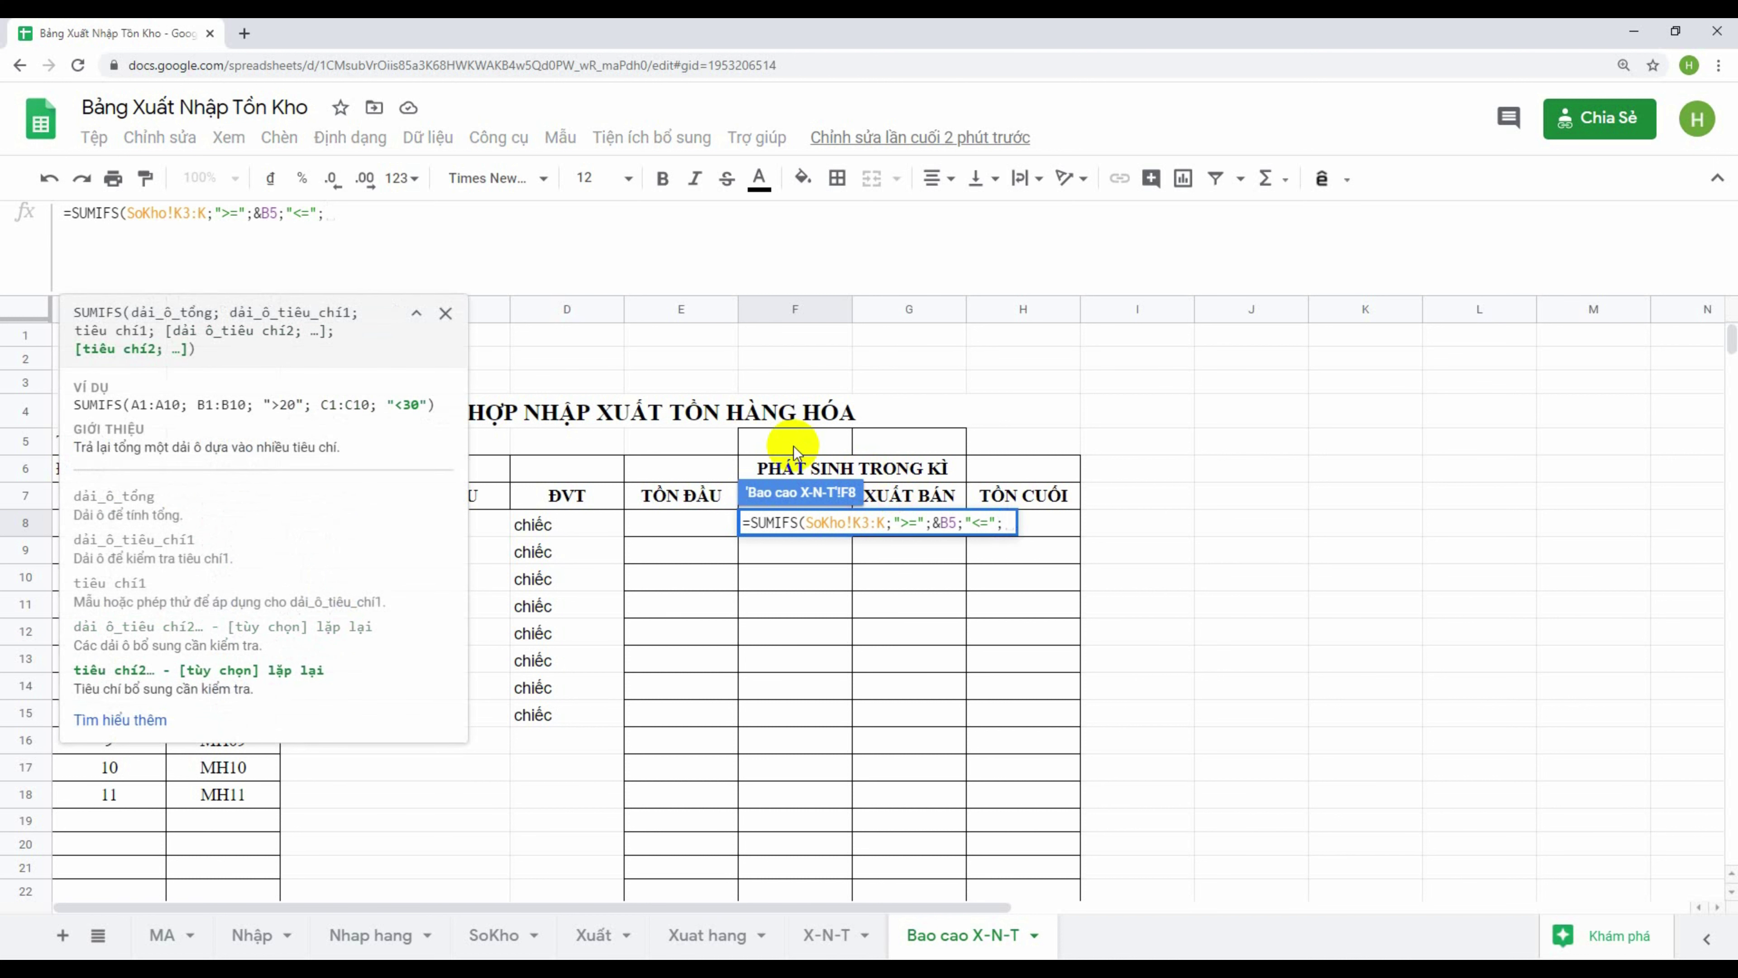
pyautogui.write('%')
pyautogui.press('BackSpace')
pyautogui.write('$')
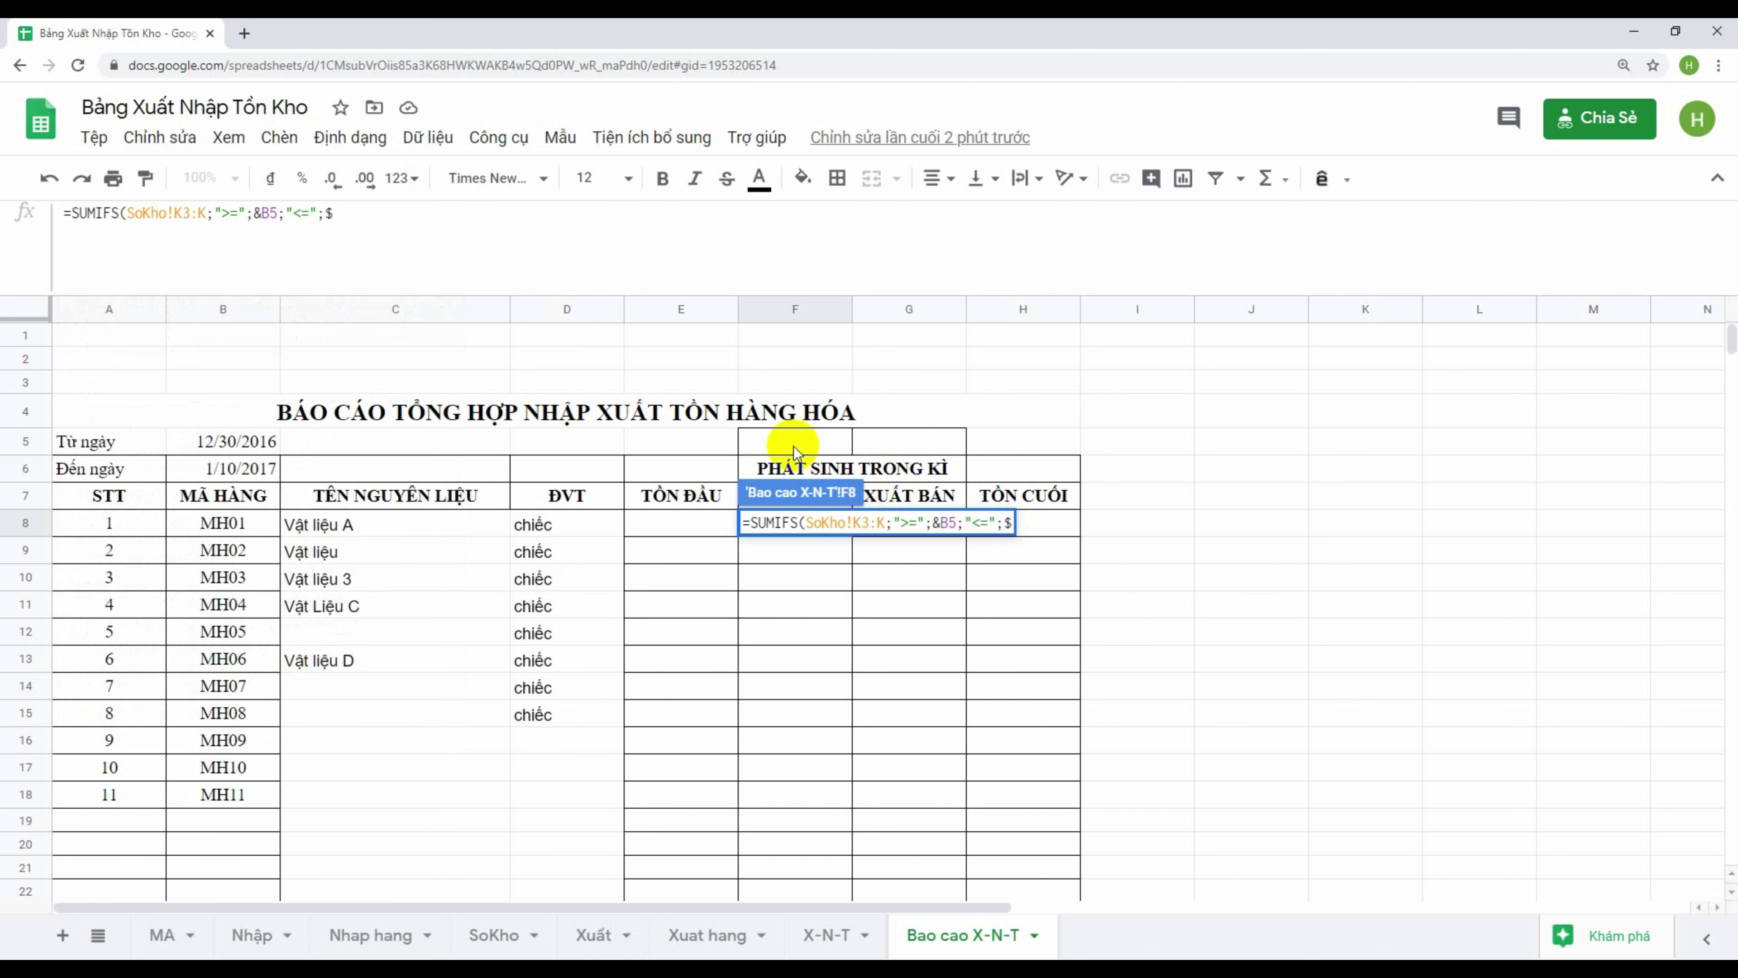
pyautogui.press('BackSpace')
pyautogui.write('&')
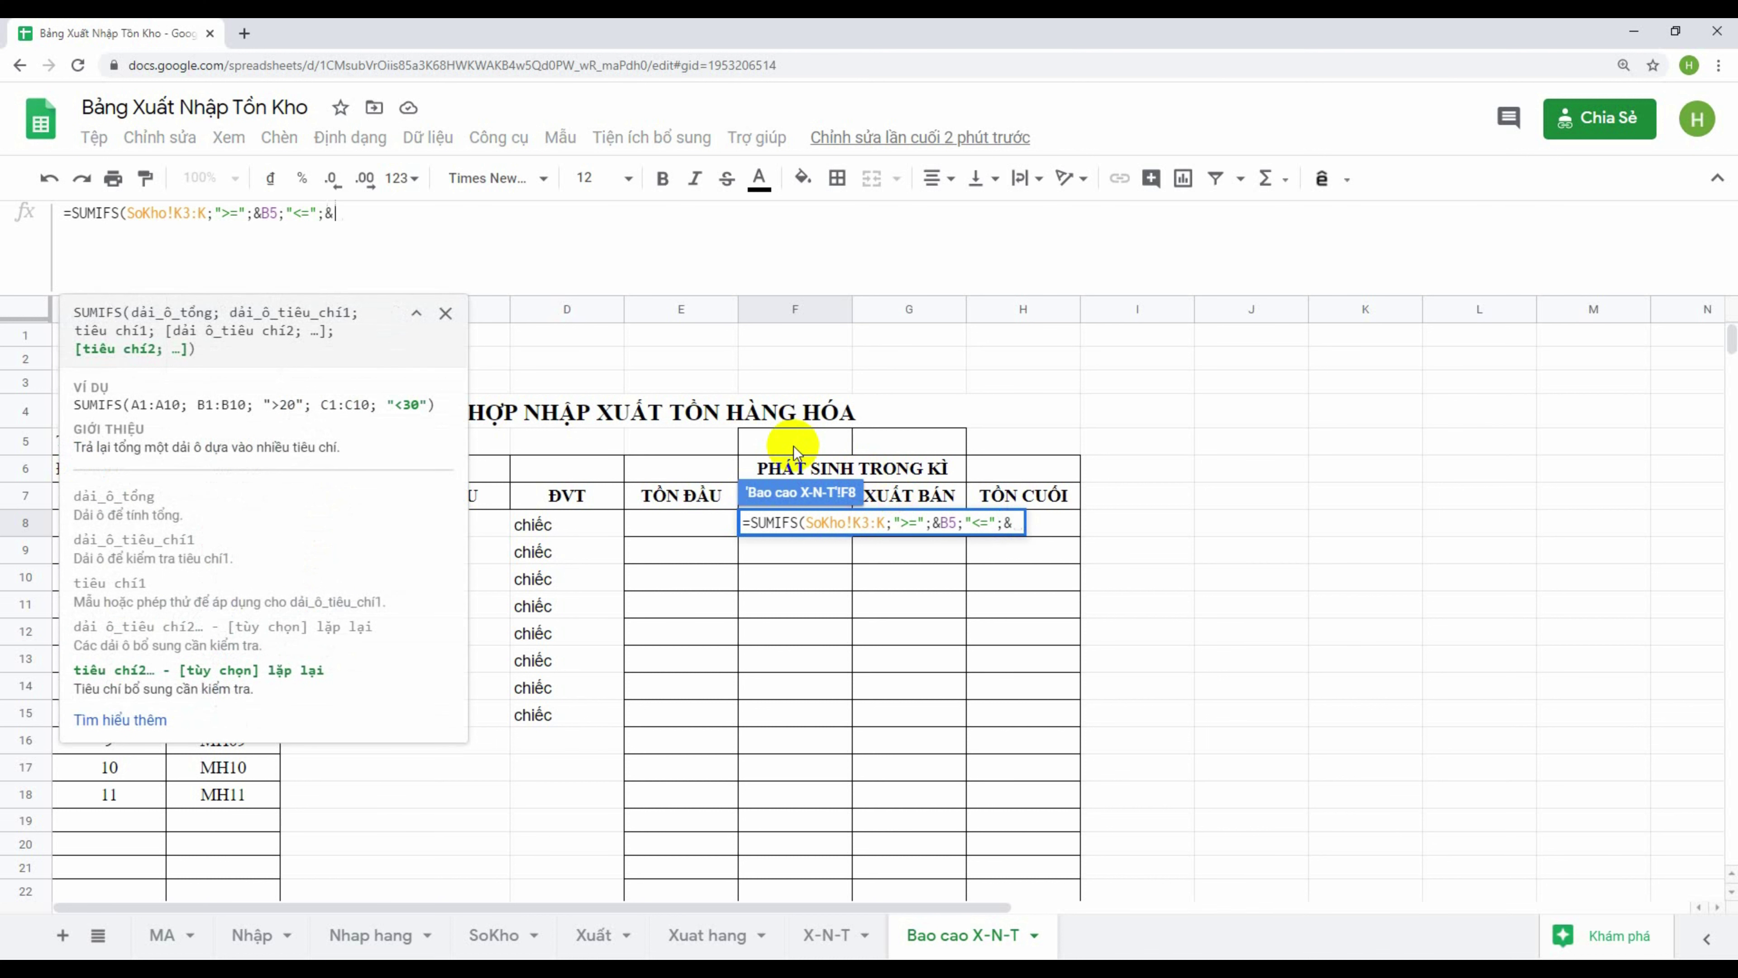
pyautogui.click(737, 379)
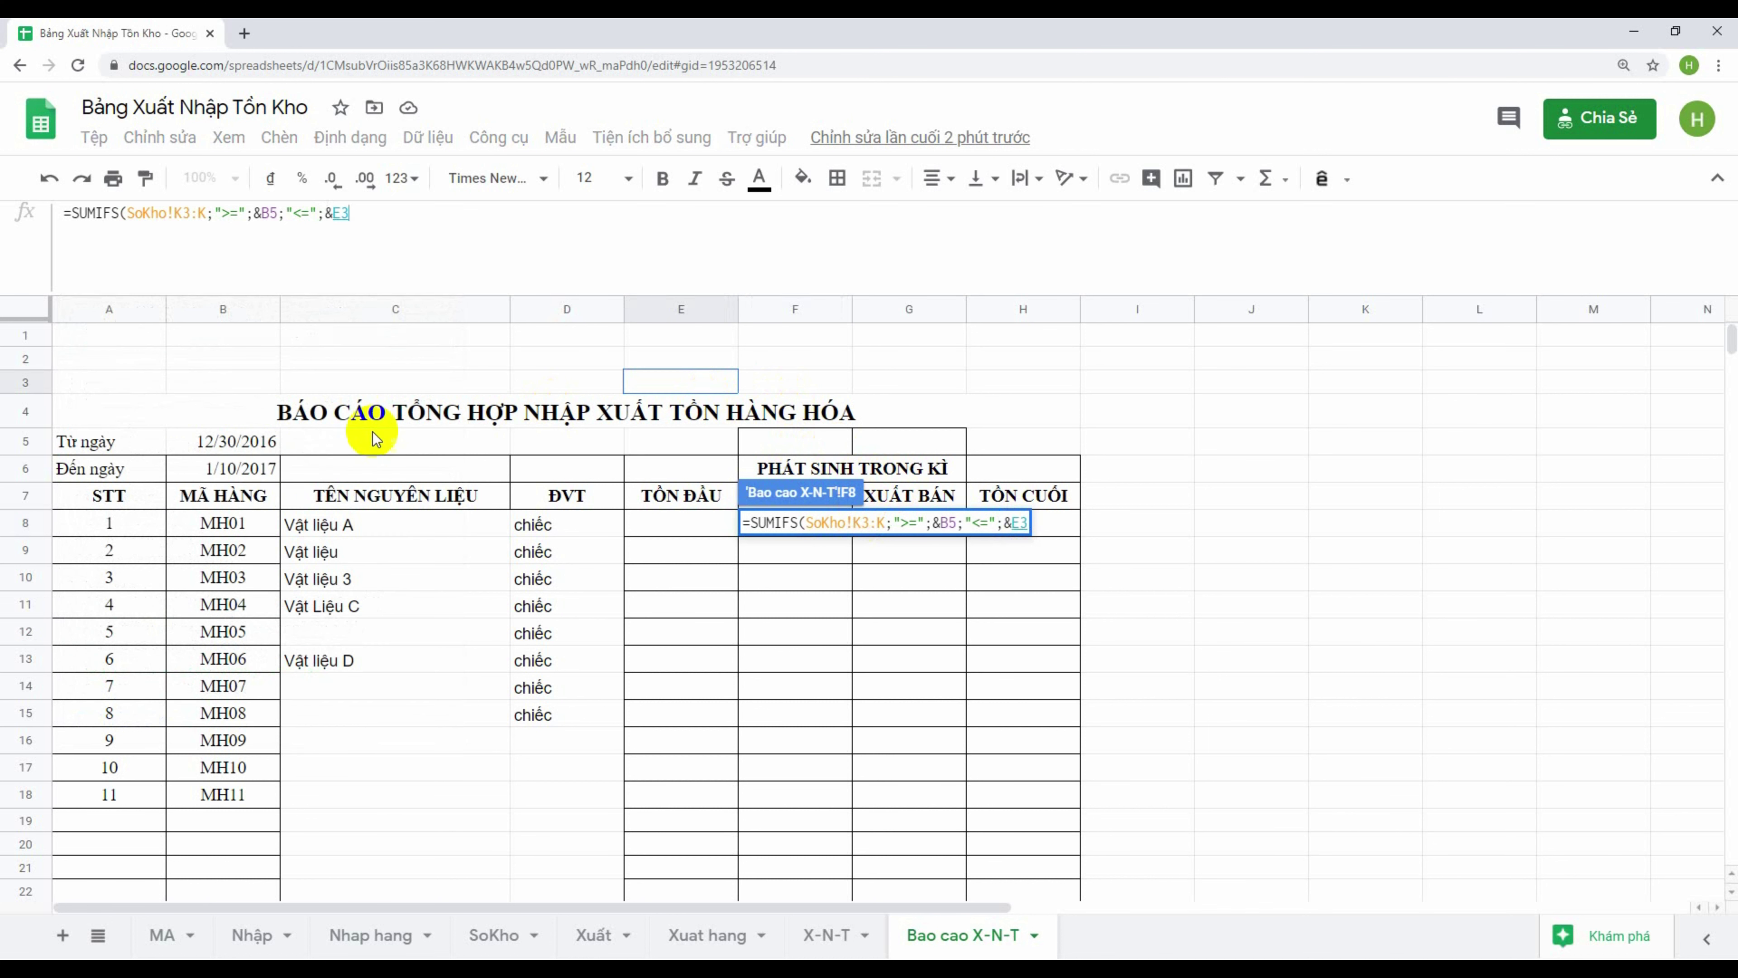
pyautogui.click(236, 468)
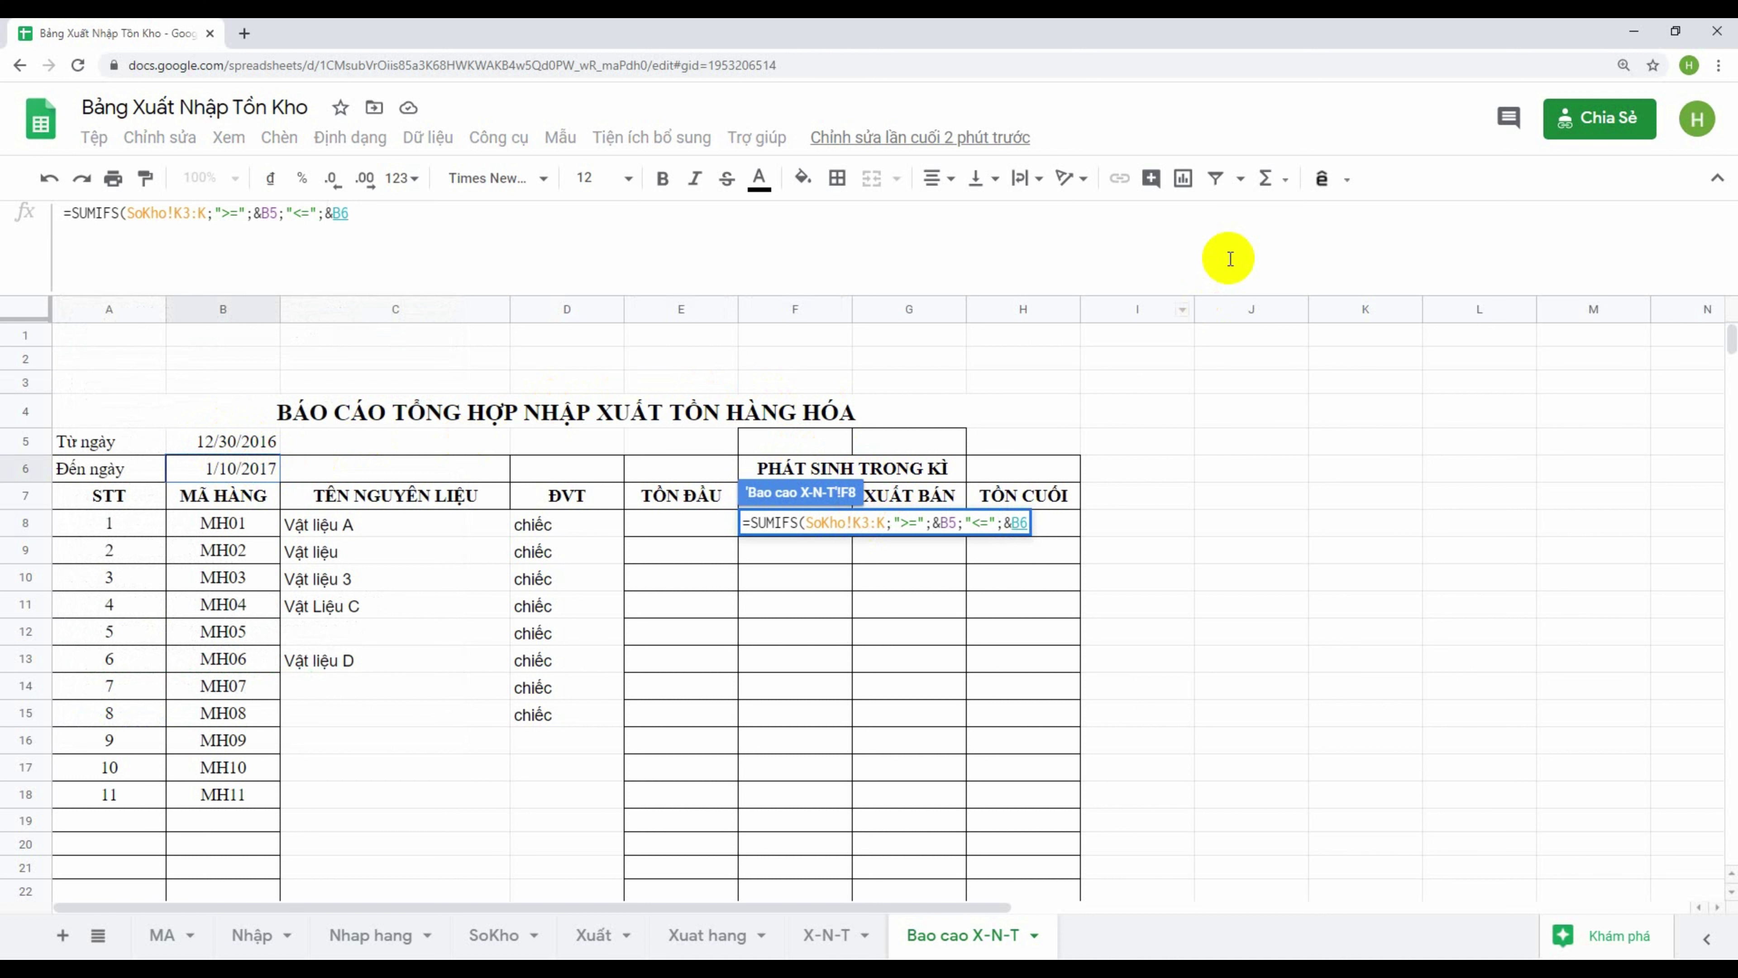
pyautogui.write(';')
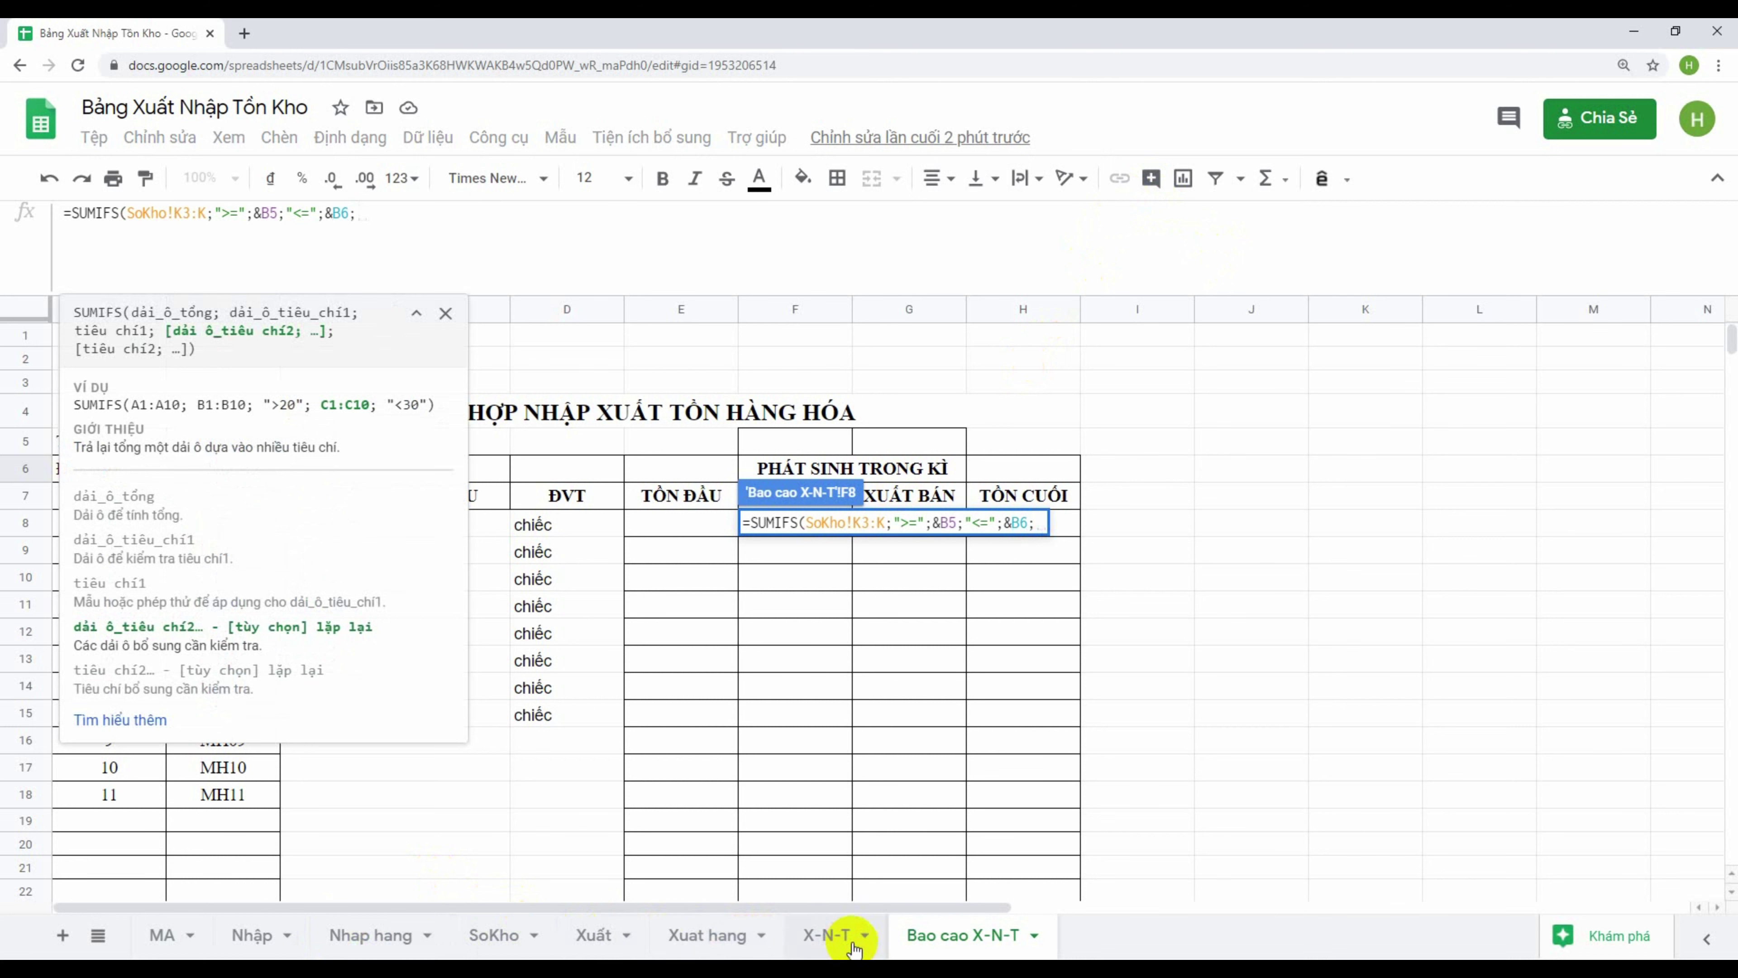
# Add the SoKho!H3:H item-code column as the next criteria range
pyautogui.click(505, 933)
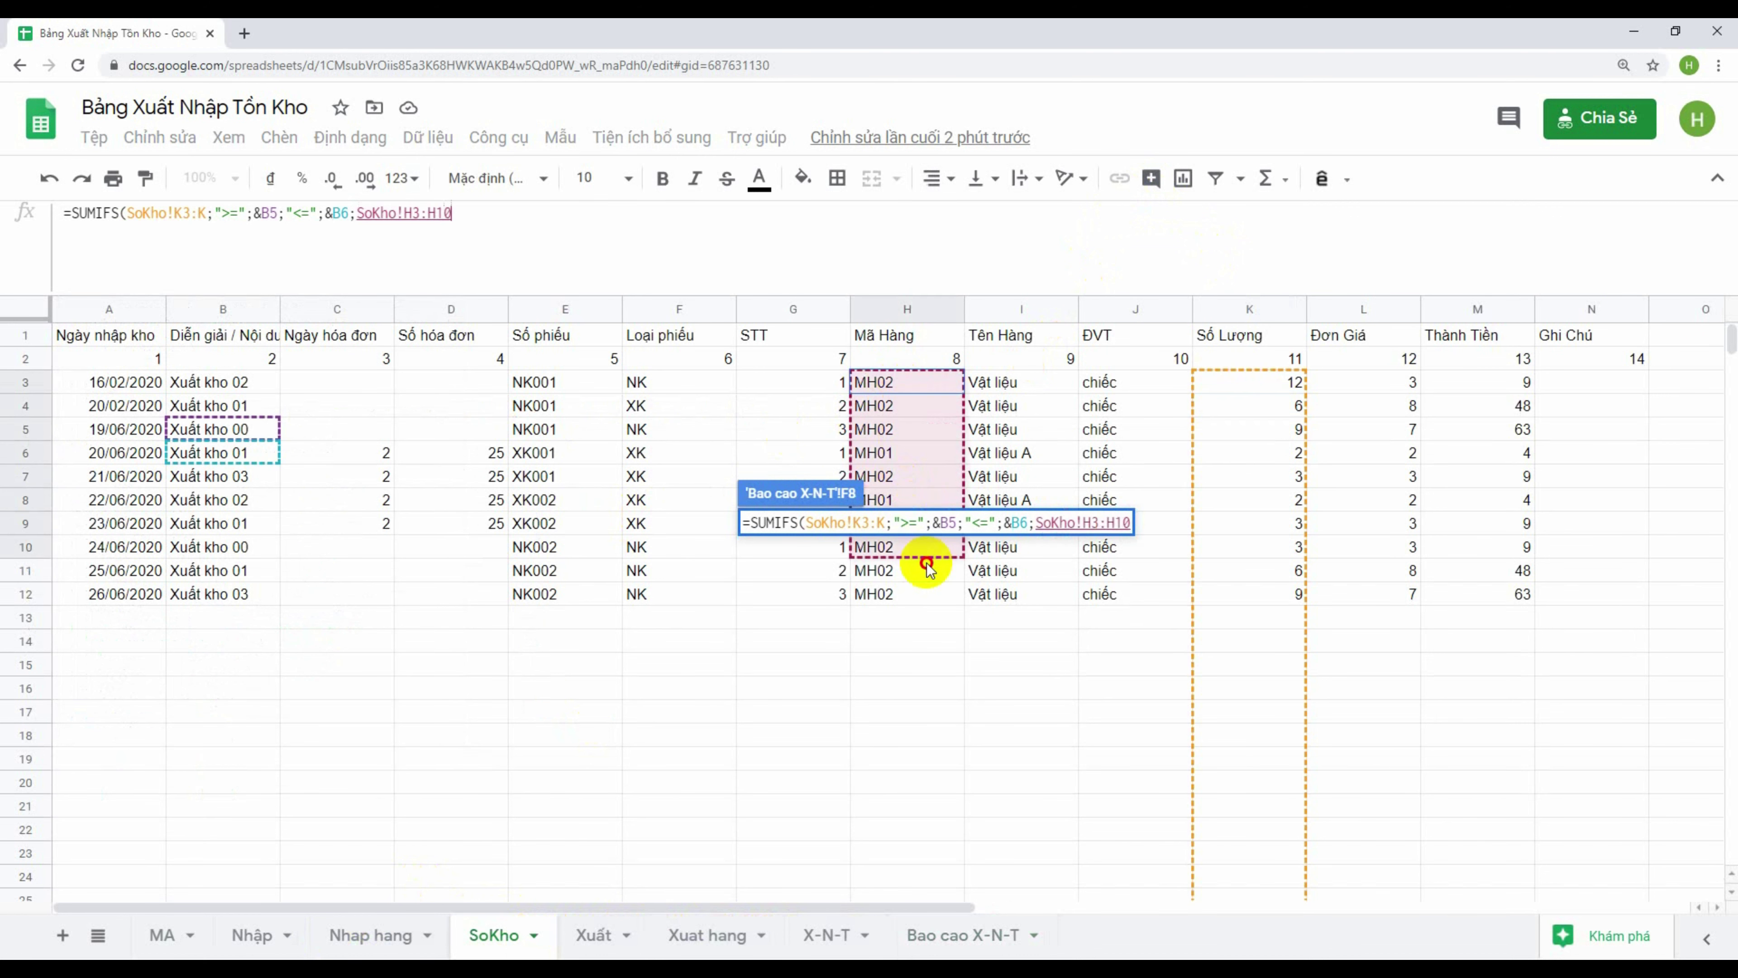
pyautogui.moveTo(904, 384); pyautogui.dragTo(931, 593)
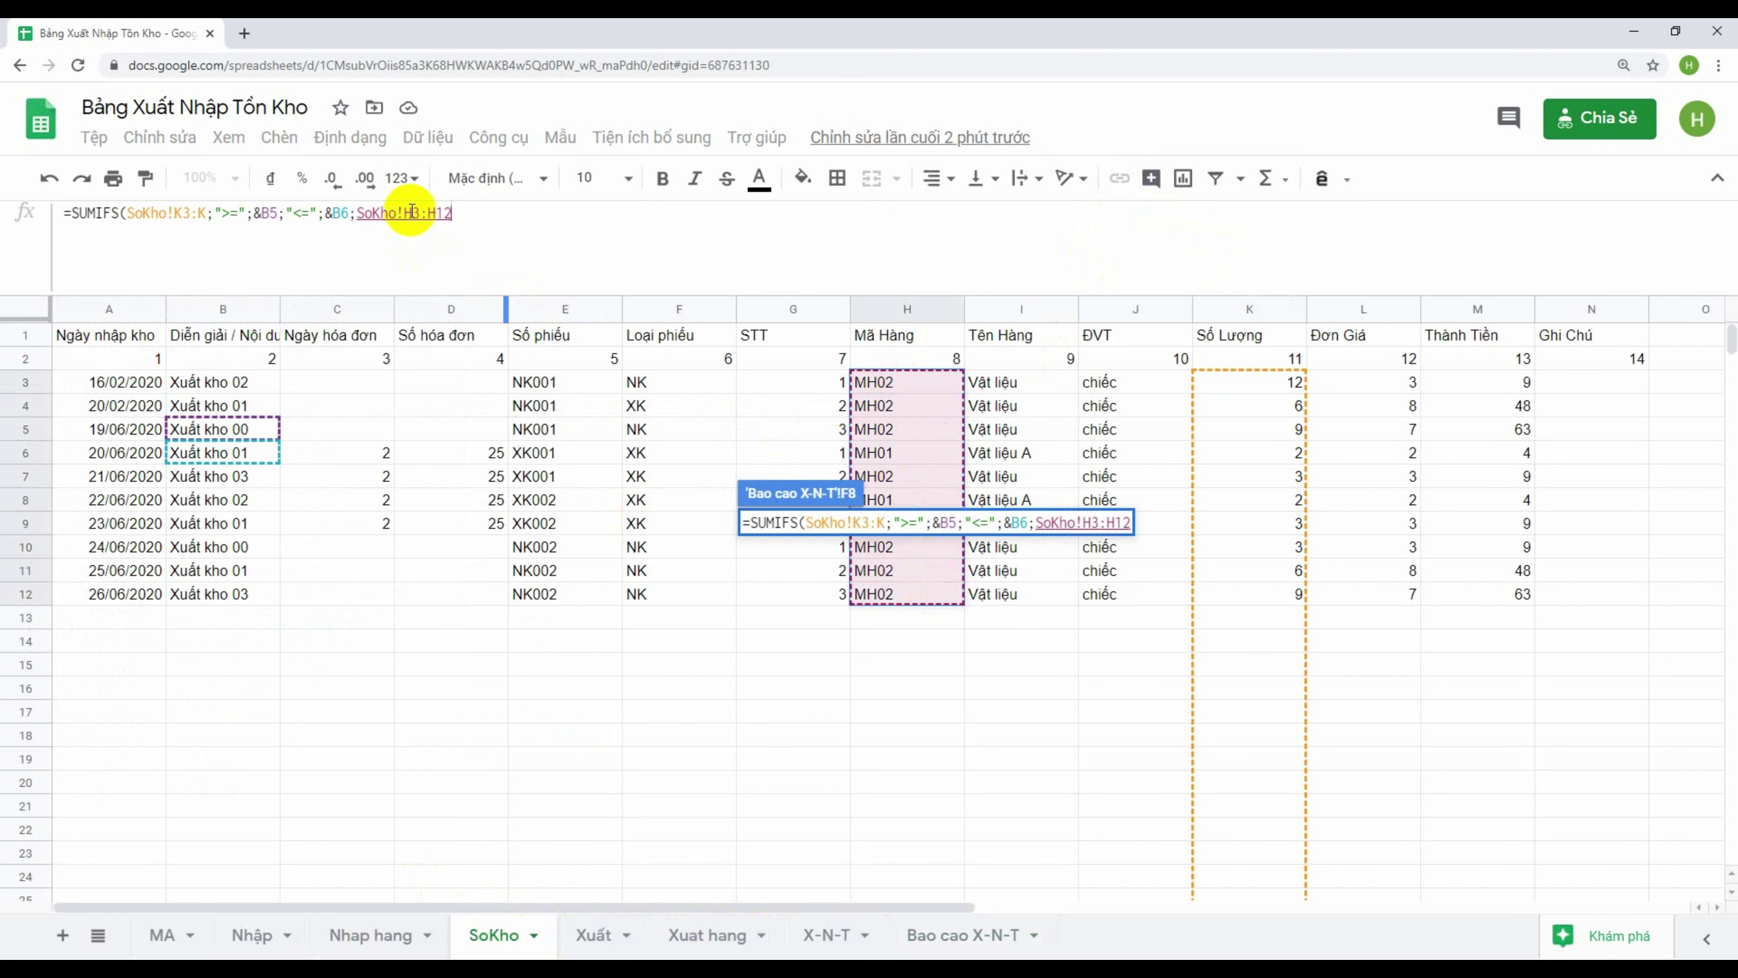
pyautogui.click(447, 212)
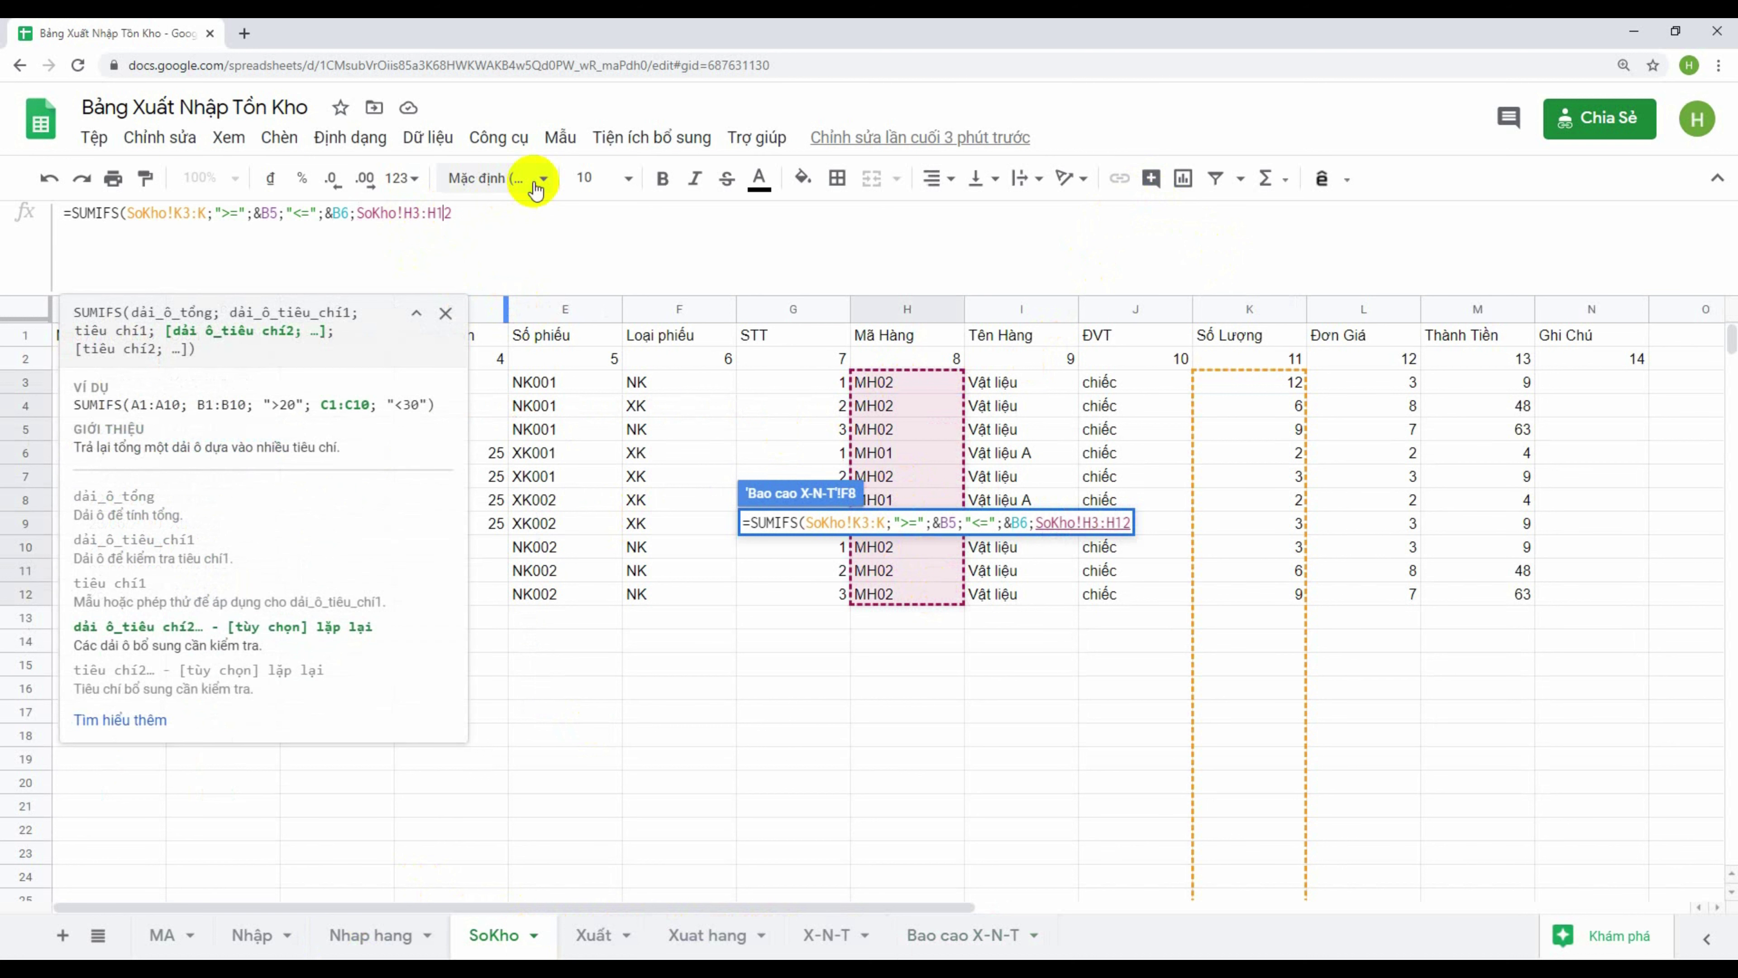
pyautogui.press('BackSpace')
pyautogui.press('BackSpace')
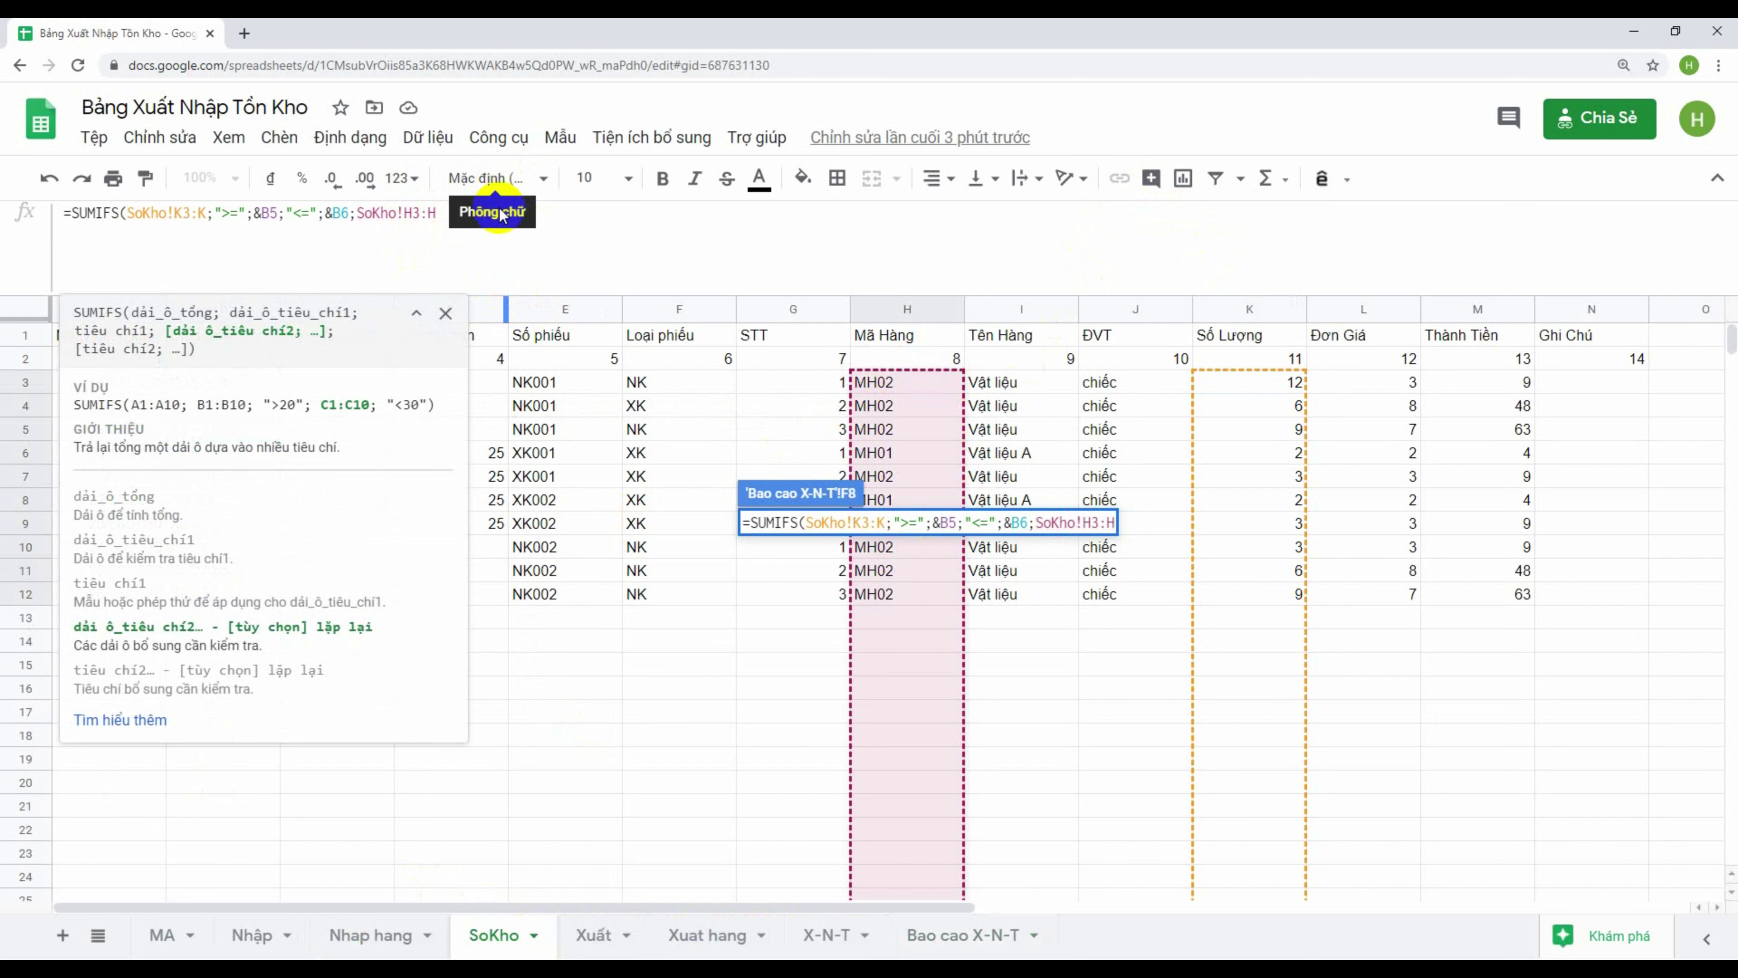
pyautogui.write(';')
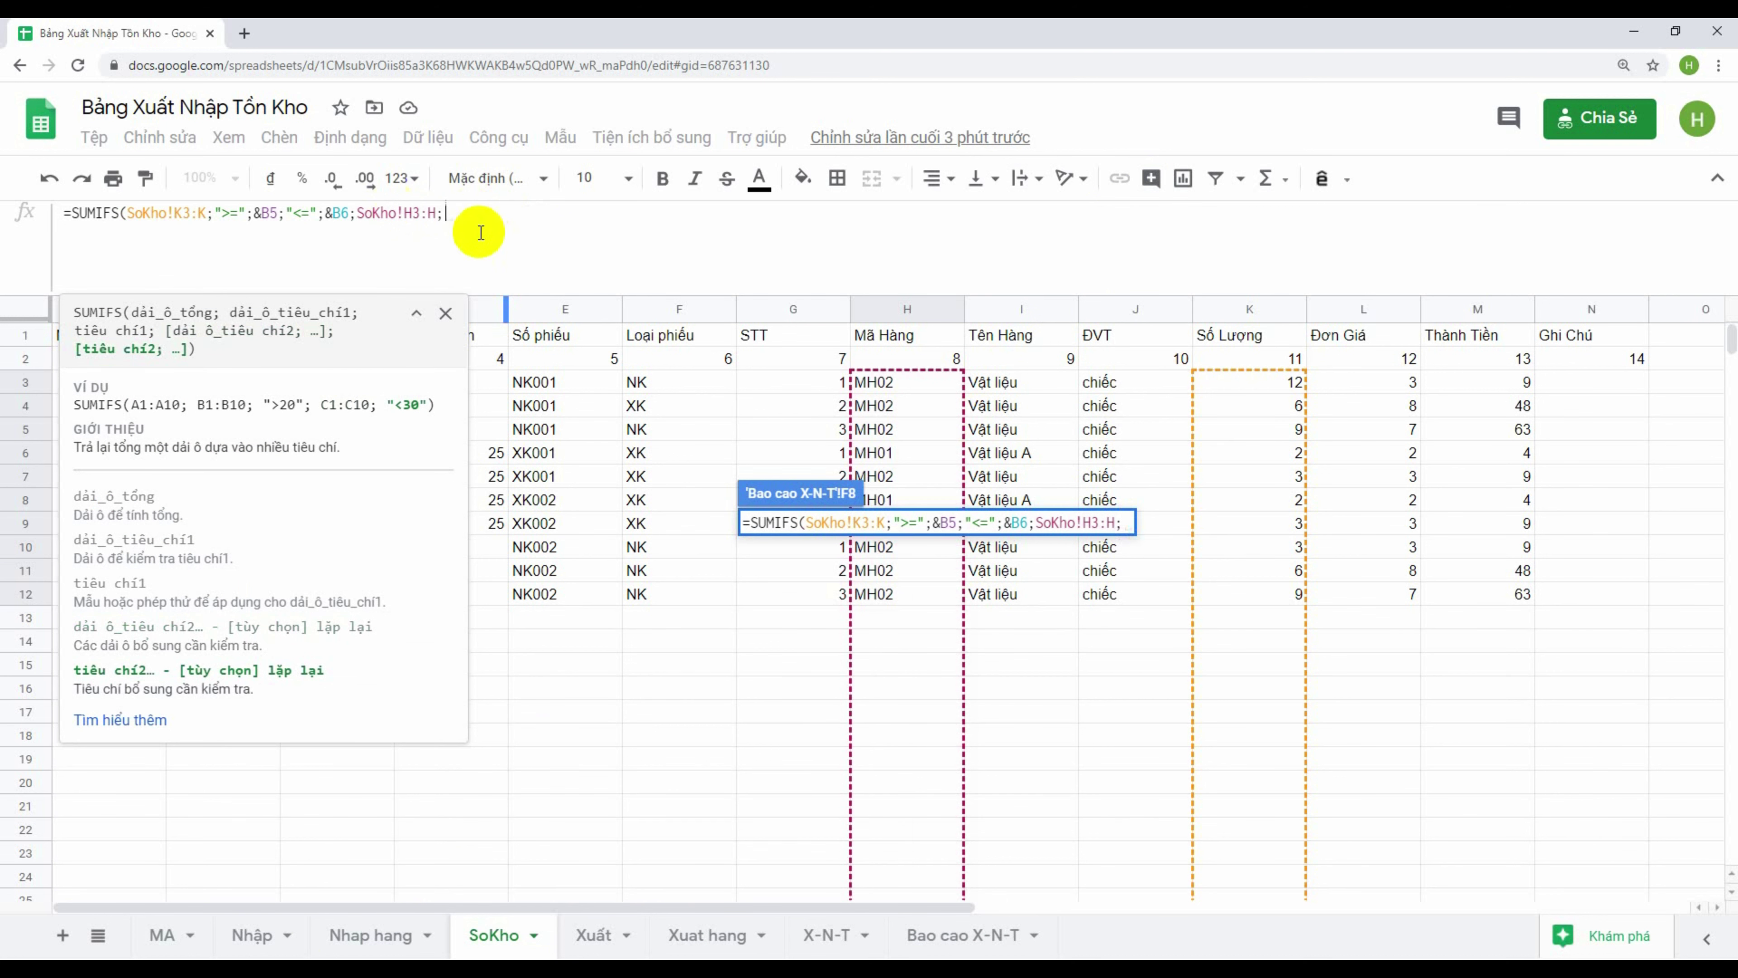
# Use B8 as the item-code criterion, then close and commit the formula
pyautogui.click(936, 946)
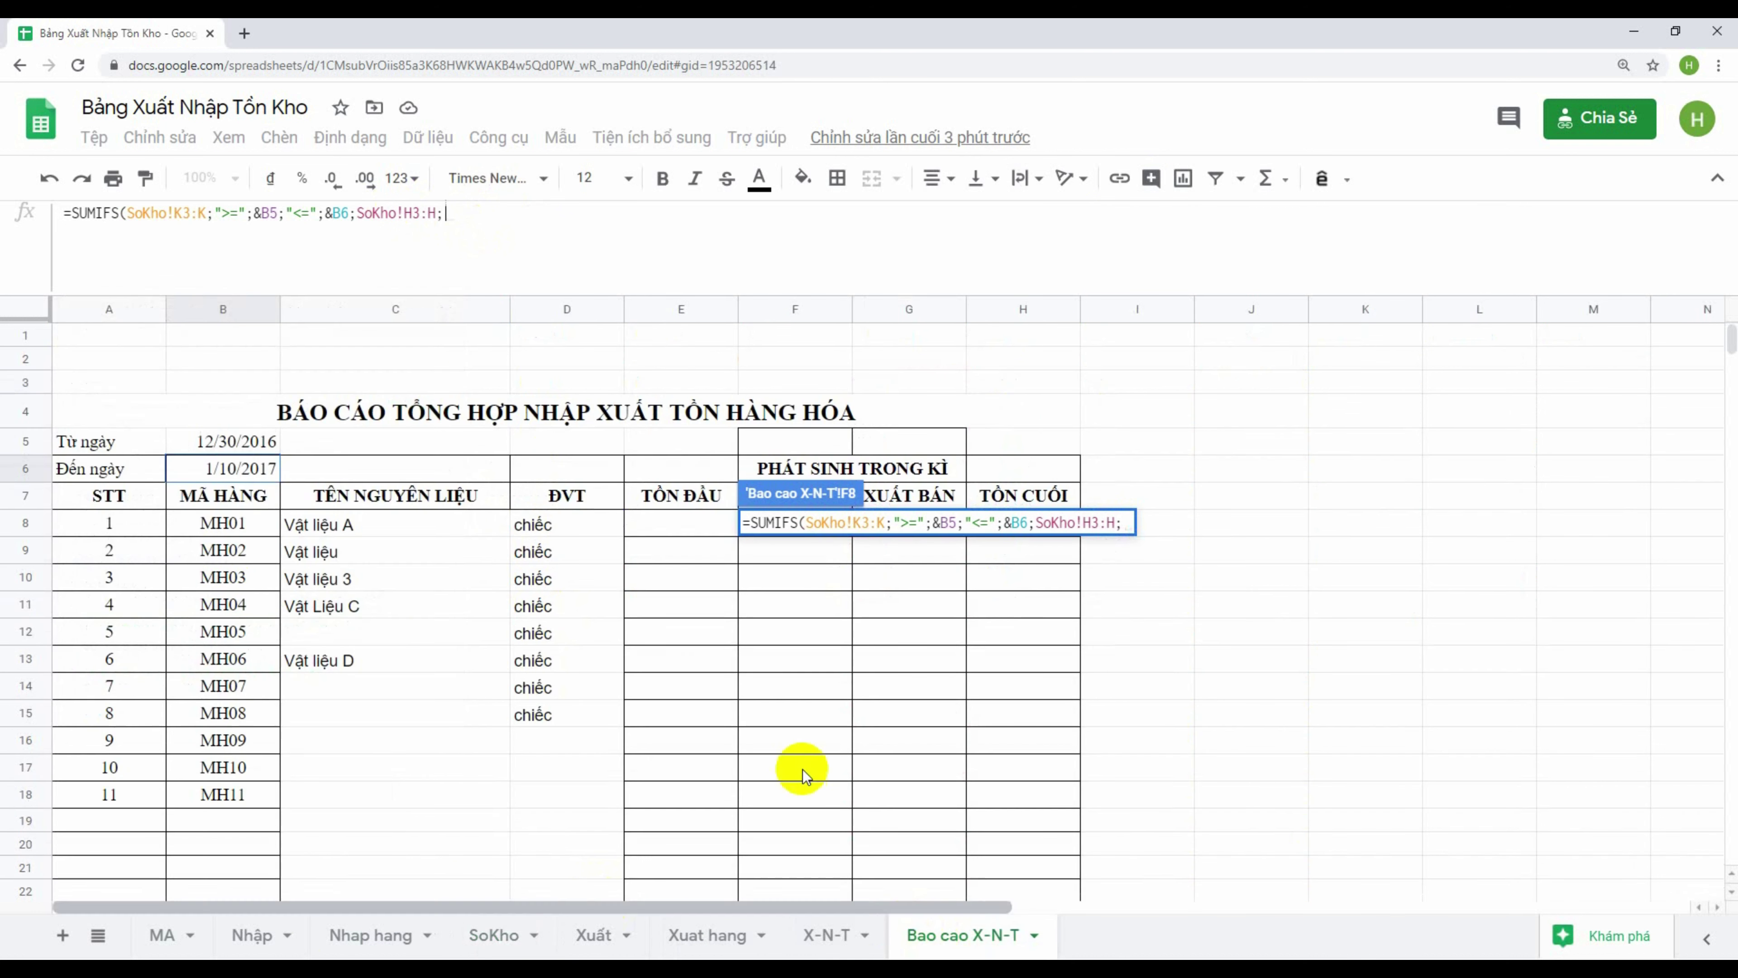
pyautogui.click(237, 525)
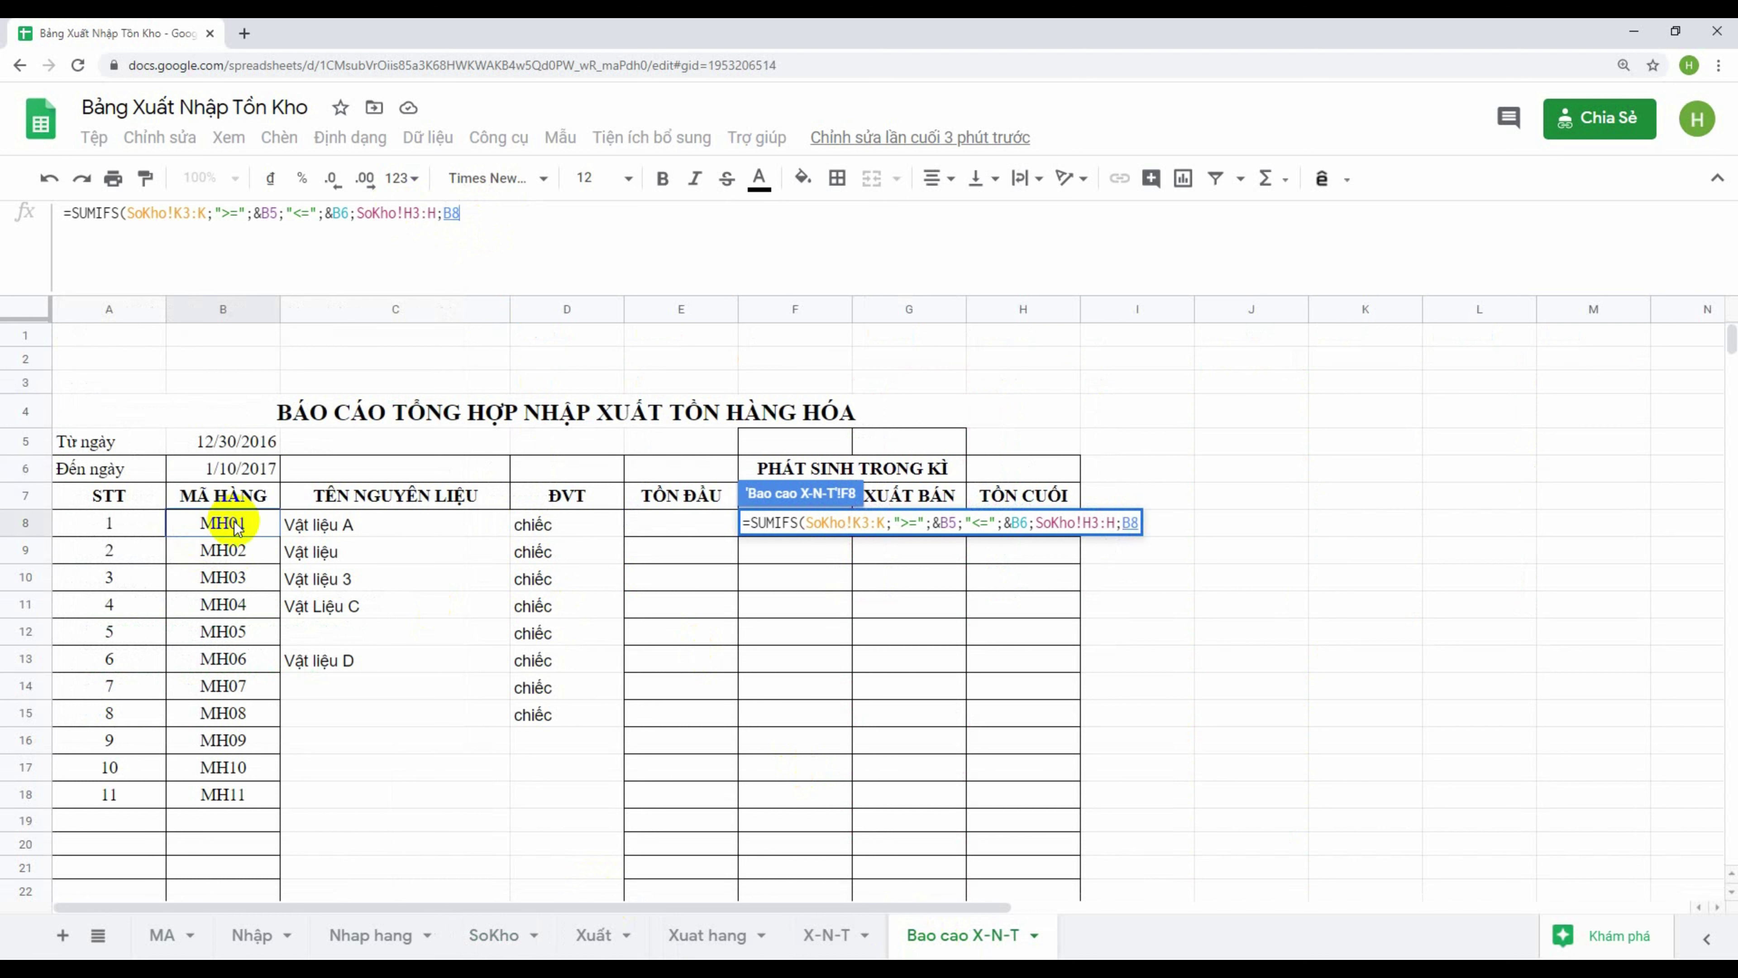
pyautogui.write(')')
pyautogui.press('Return')
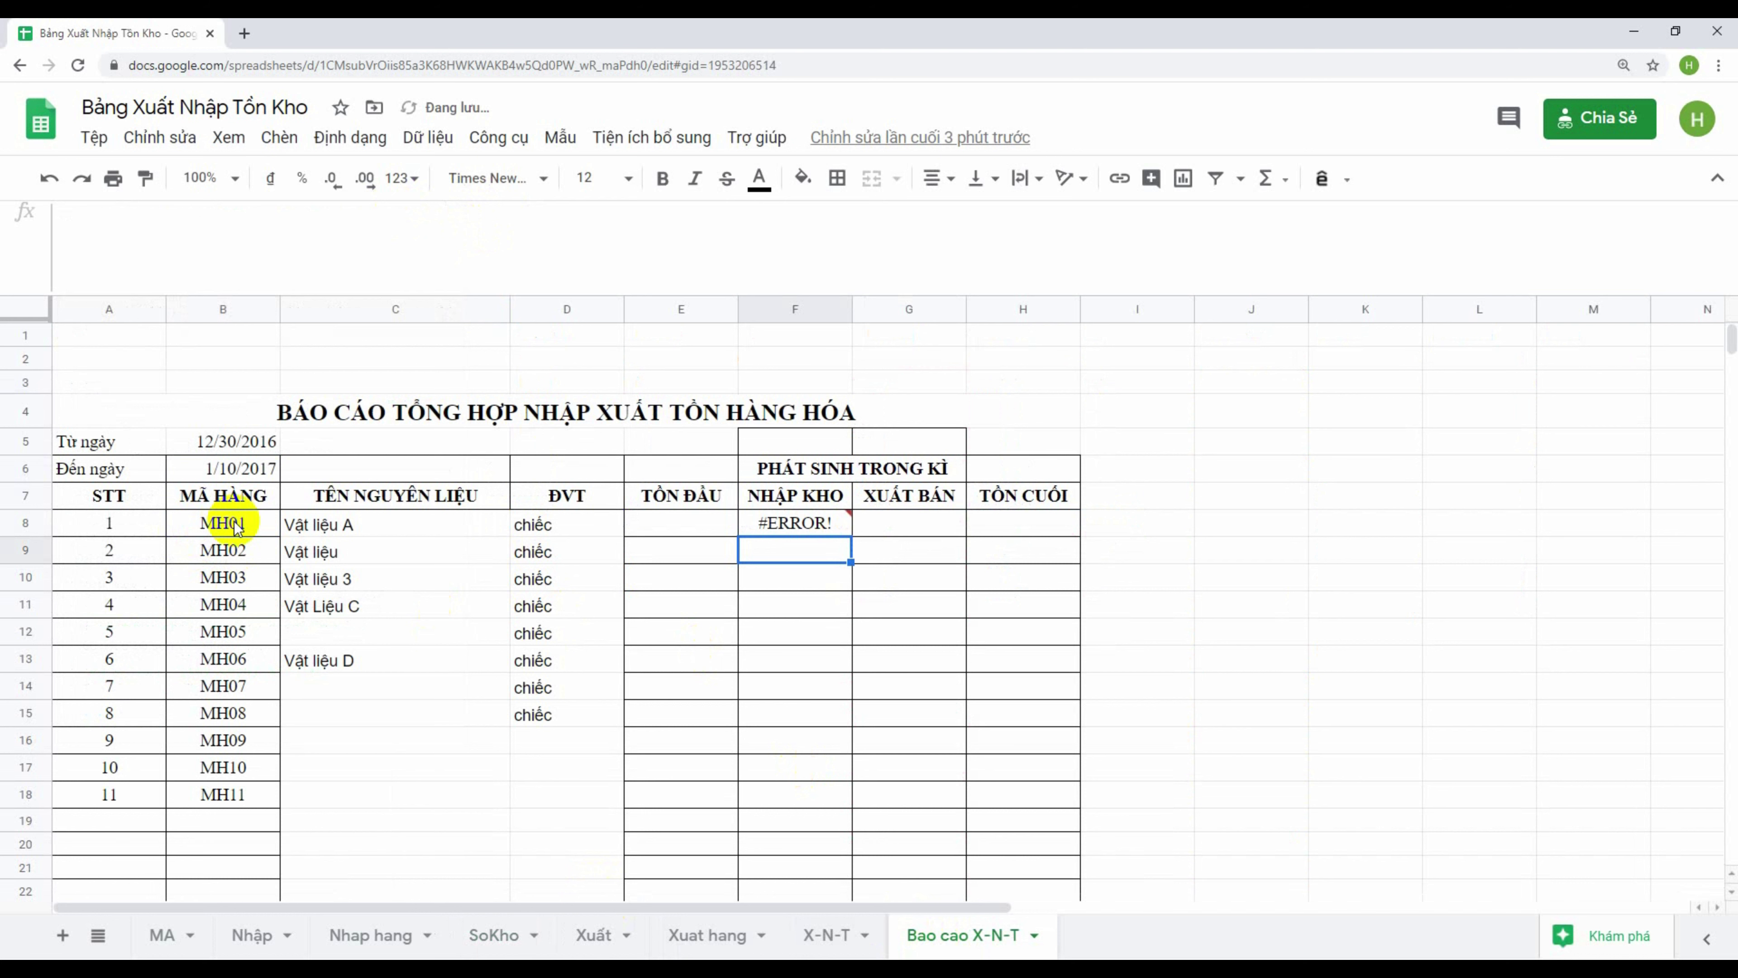
# Read F8's parse error and compare it against SoKho's Ngày nhập kho dates in column A
pyautogui.click(824, 527)
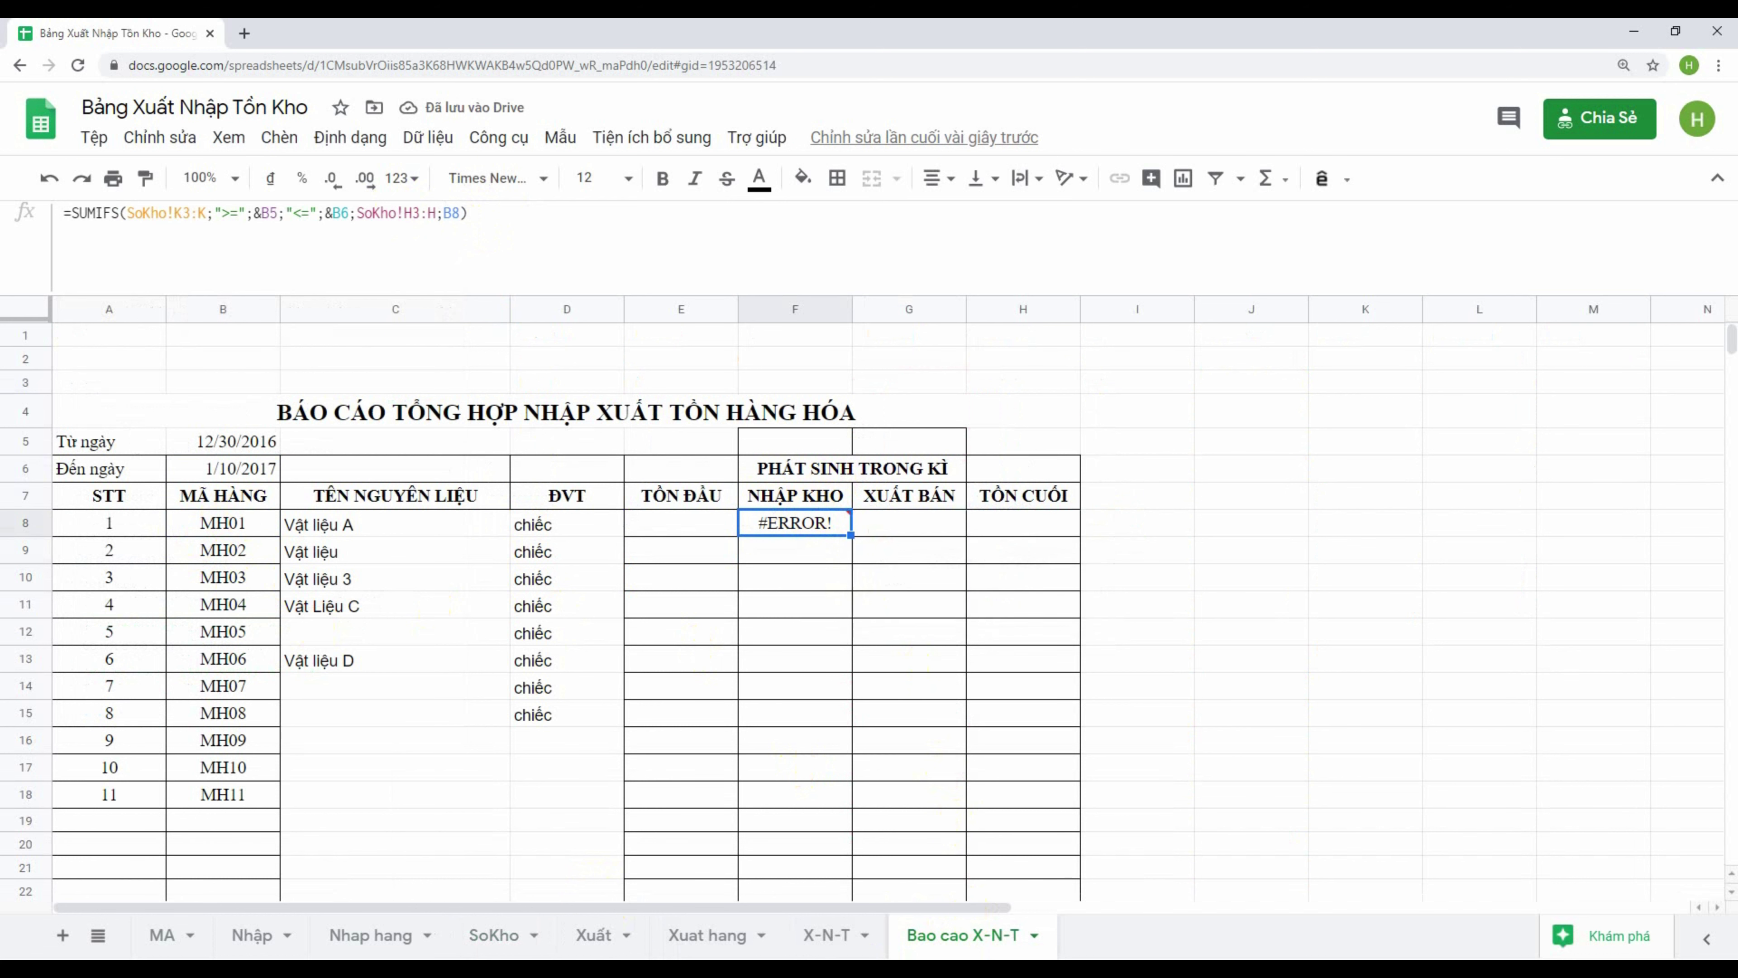
pyautogui.click(824, 526)
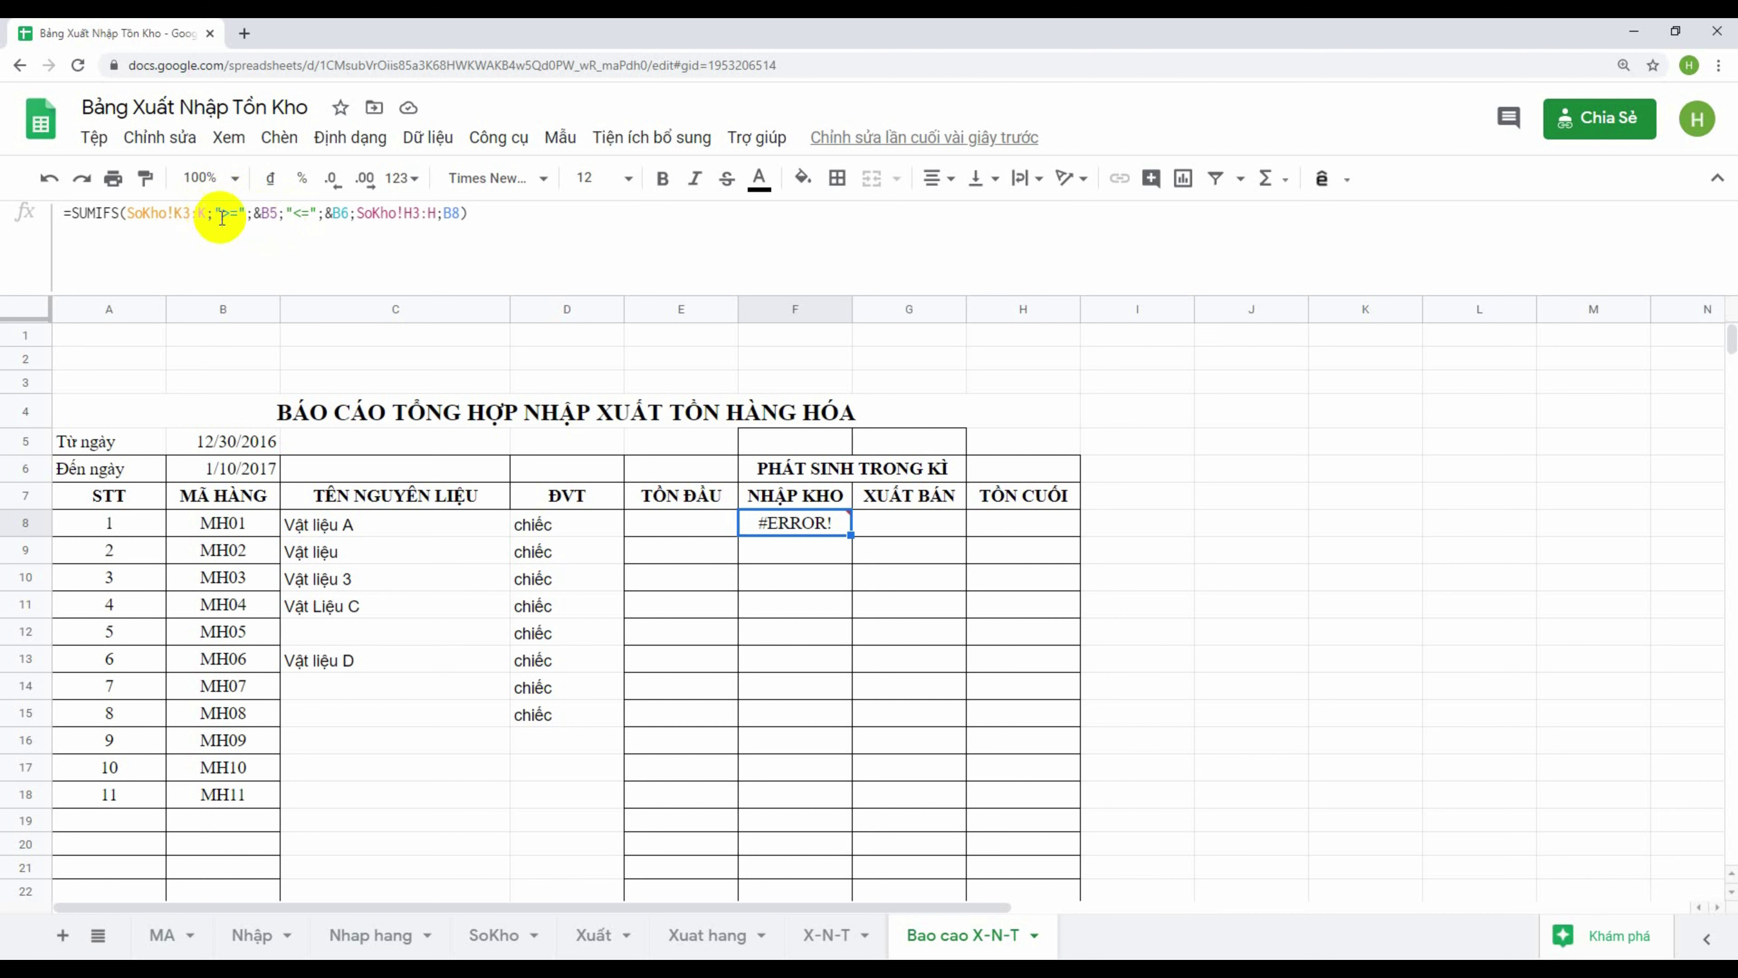
pyautogui.click(255, 215)
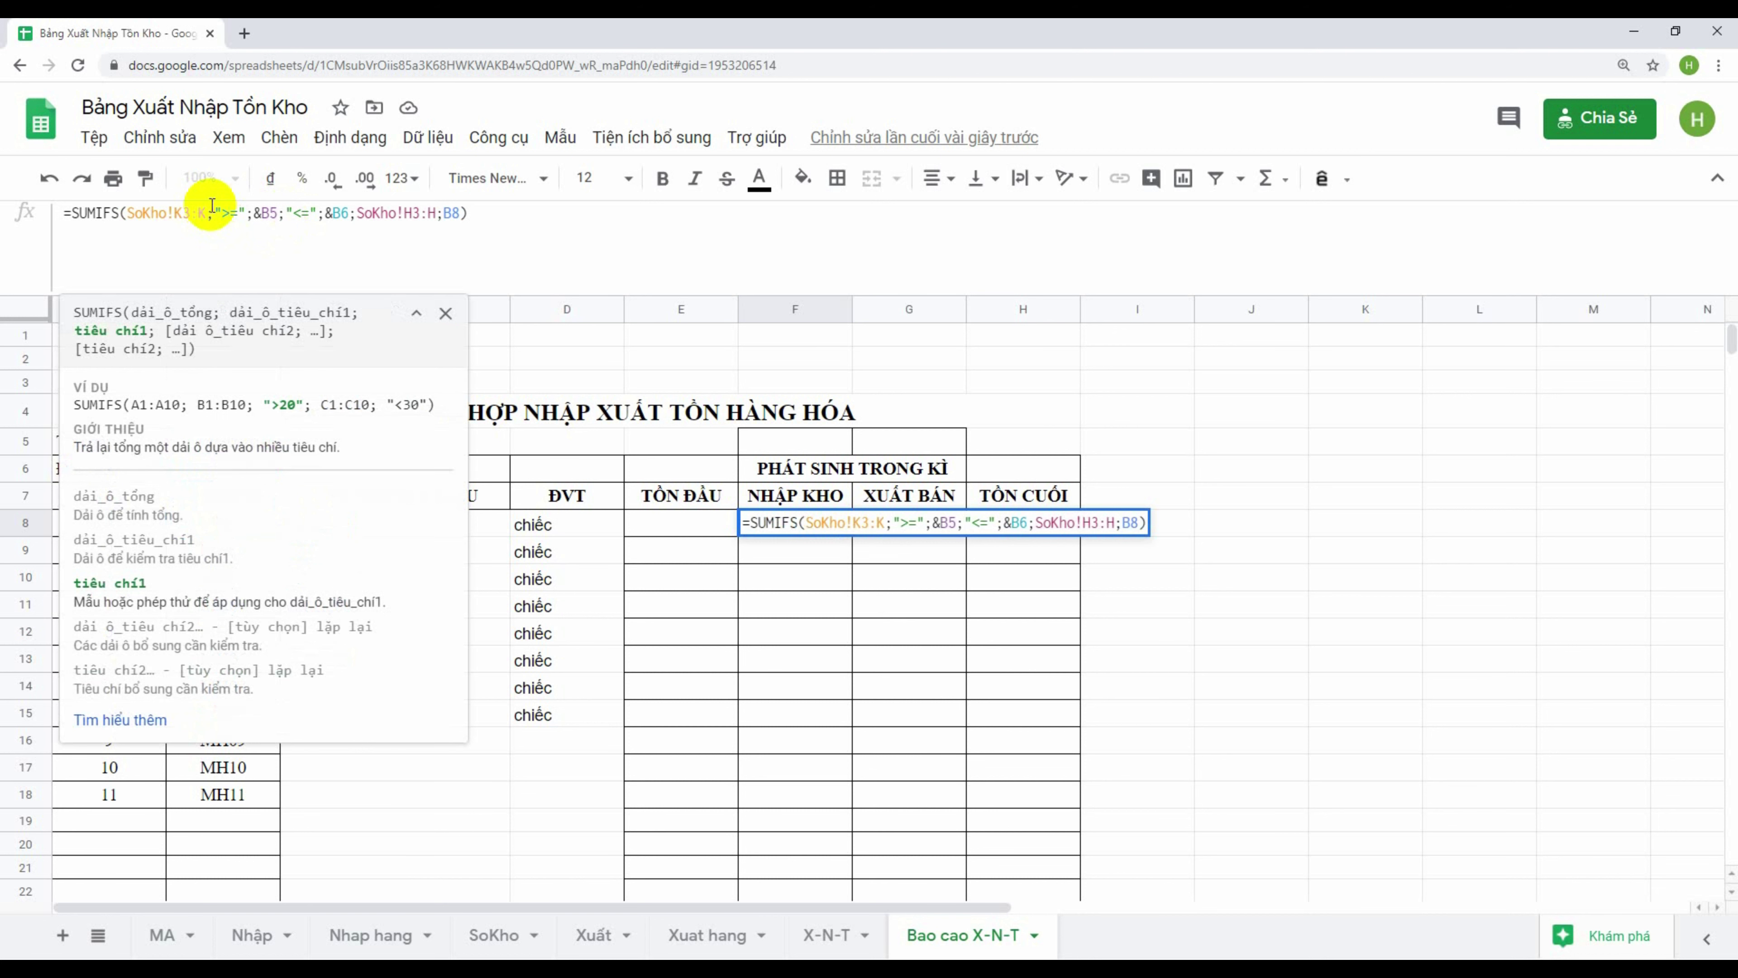
pyautogui.click(509, 935)
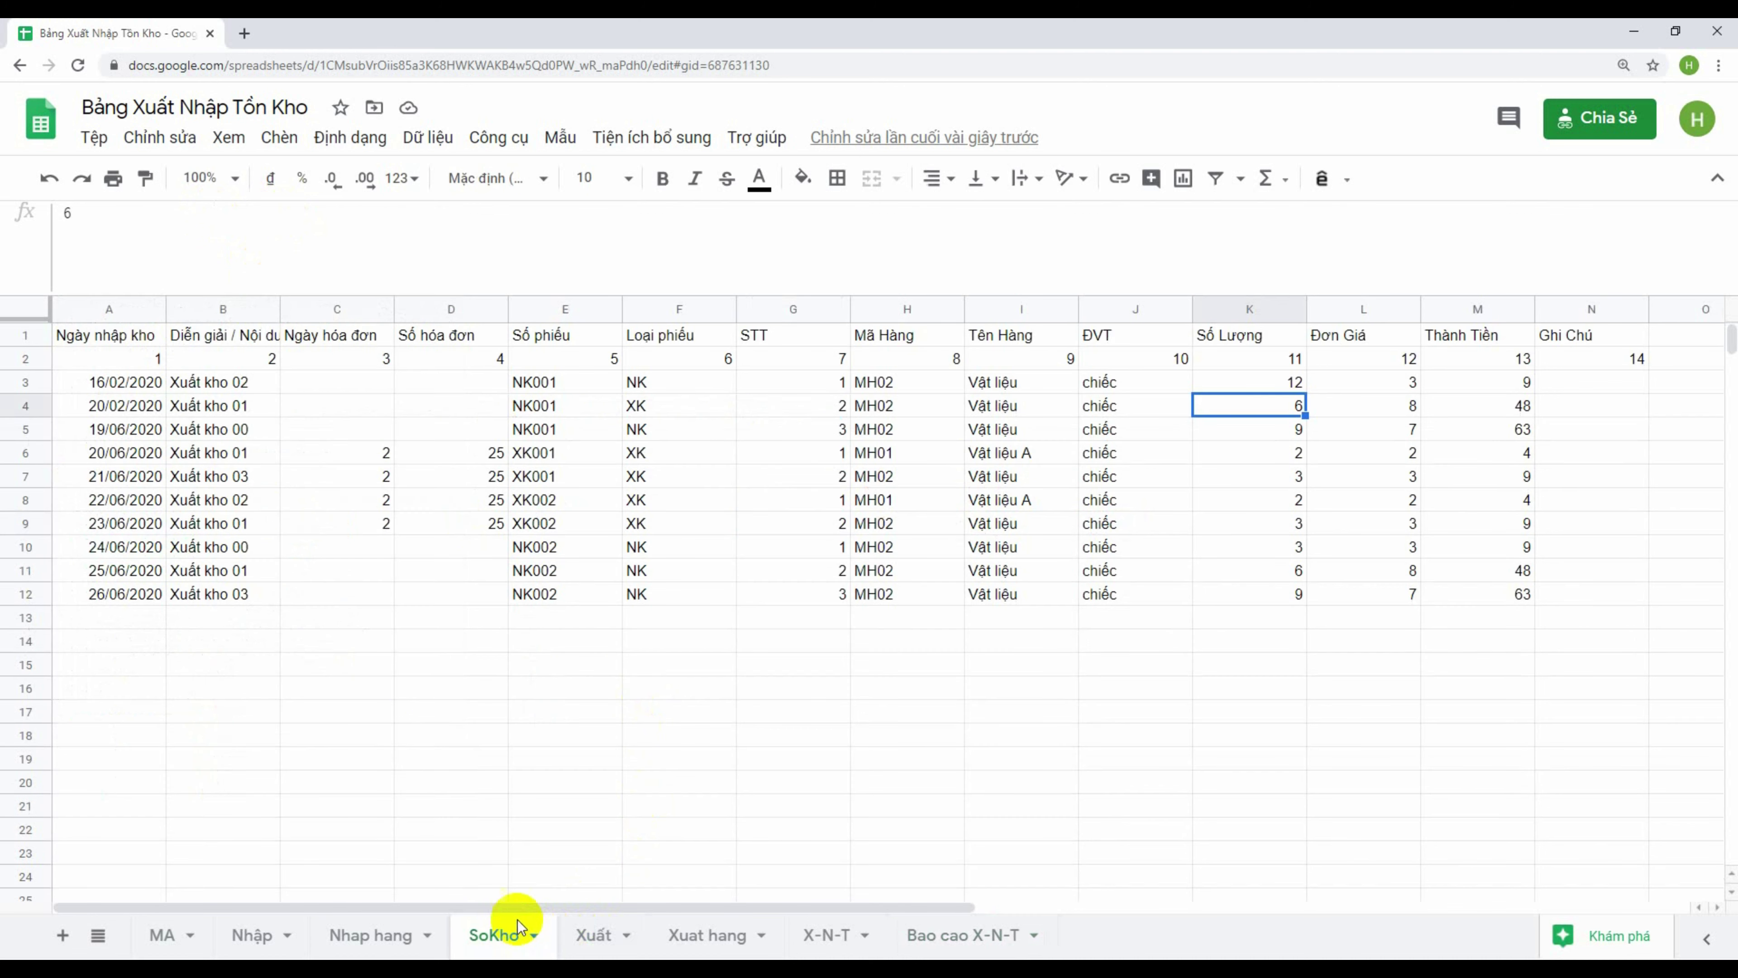
pyautogui.moveTo(142, 381); pyautogui.dragTo(139, 674)
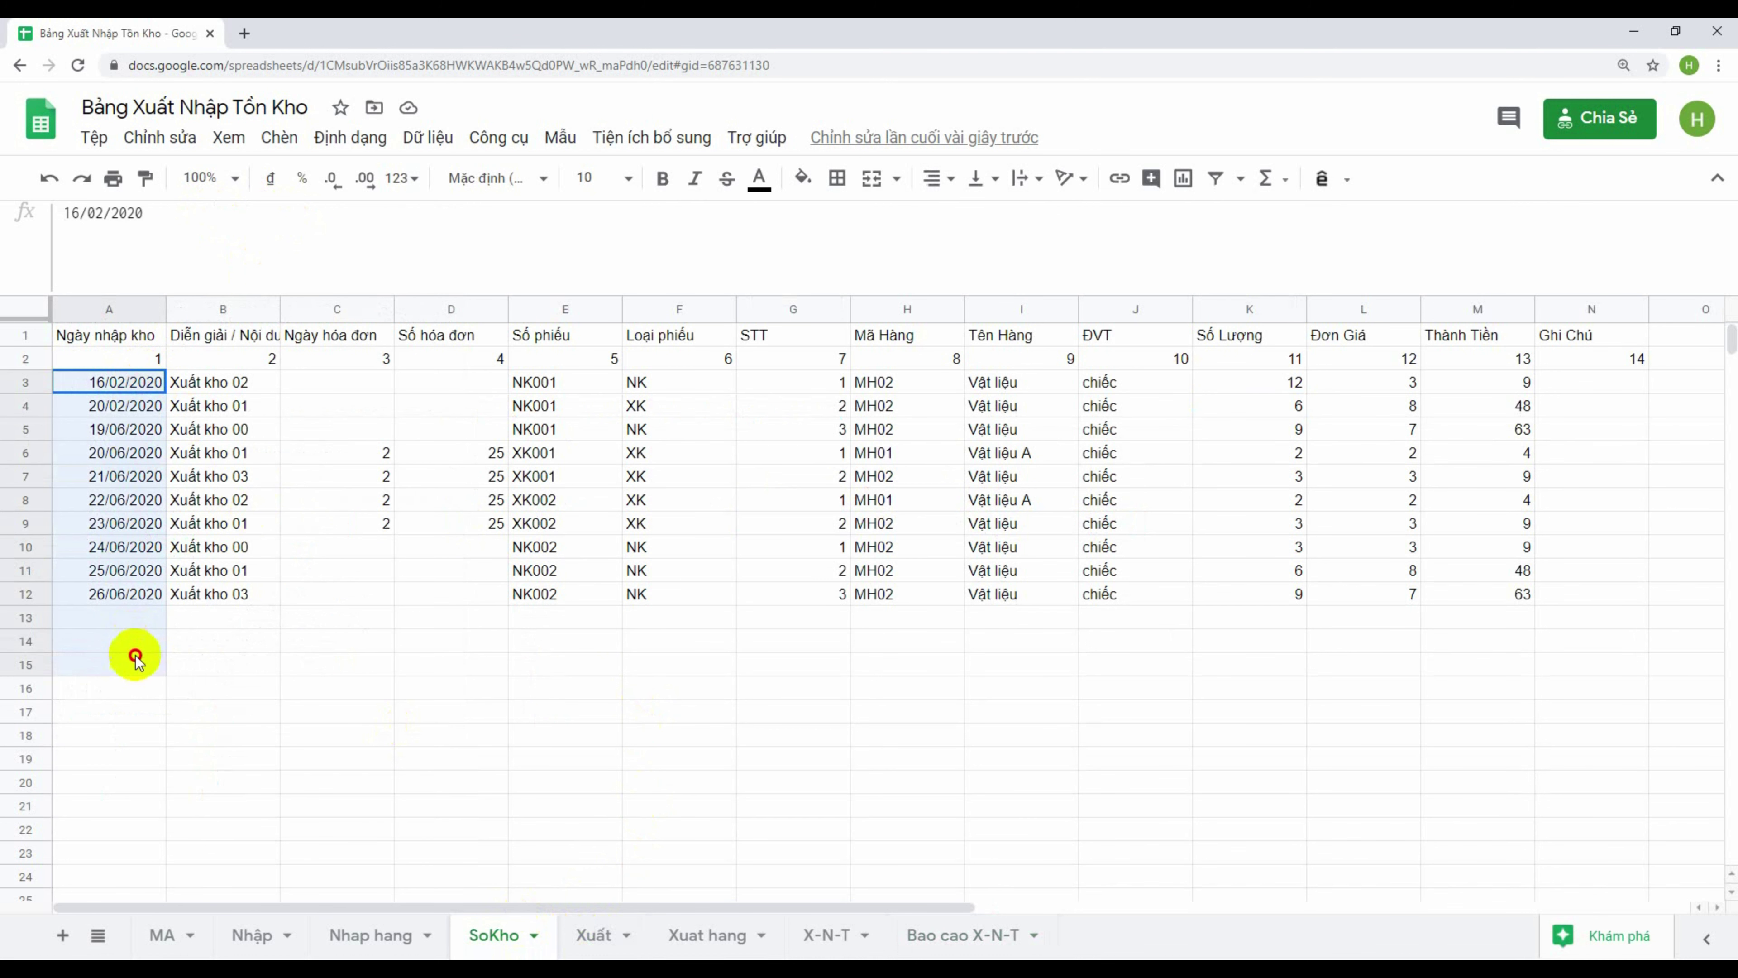
pyautogui.click(958, 935)
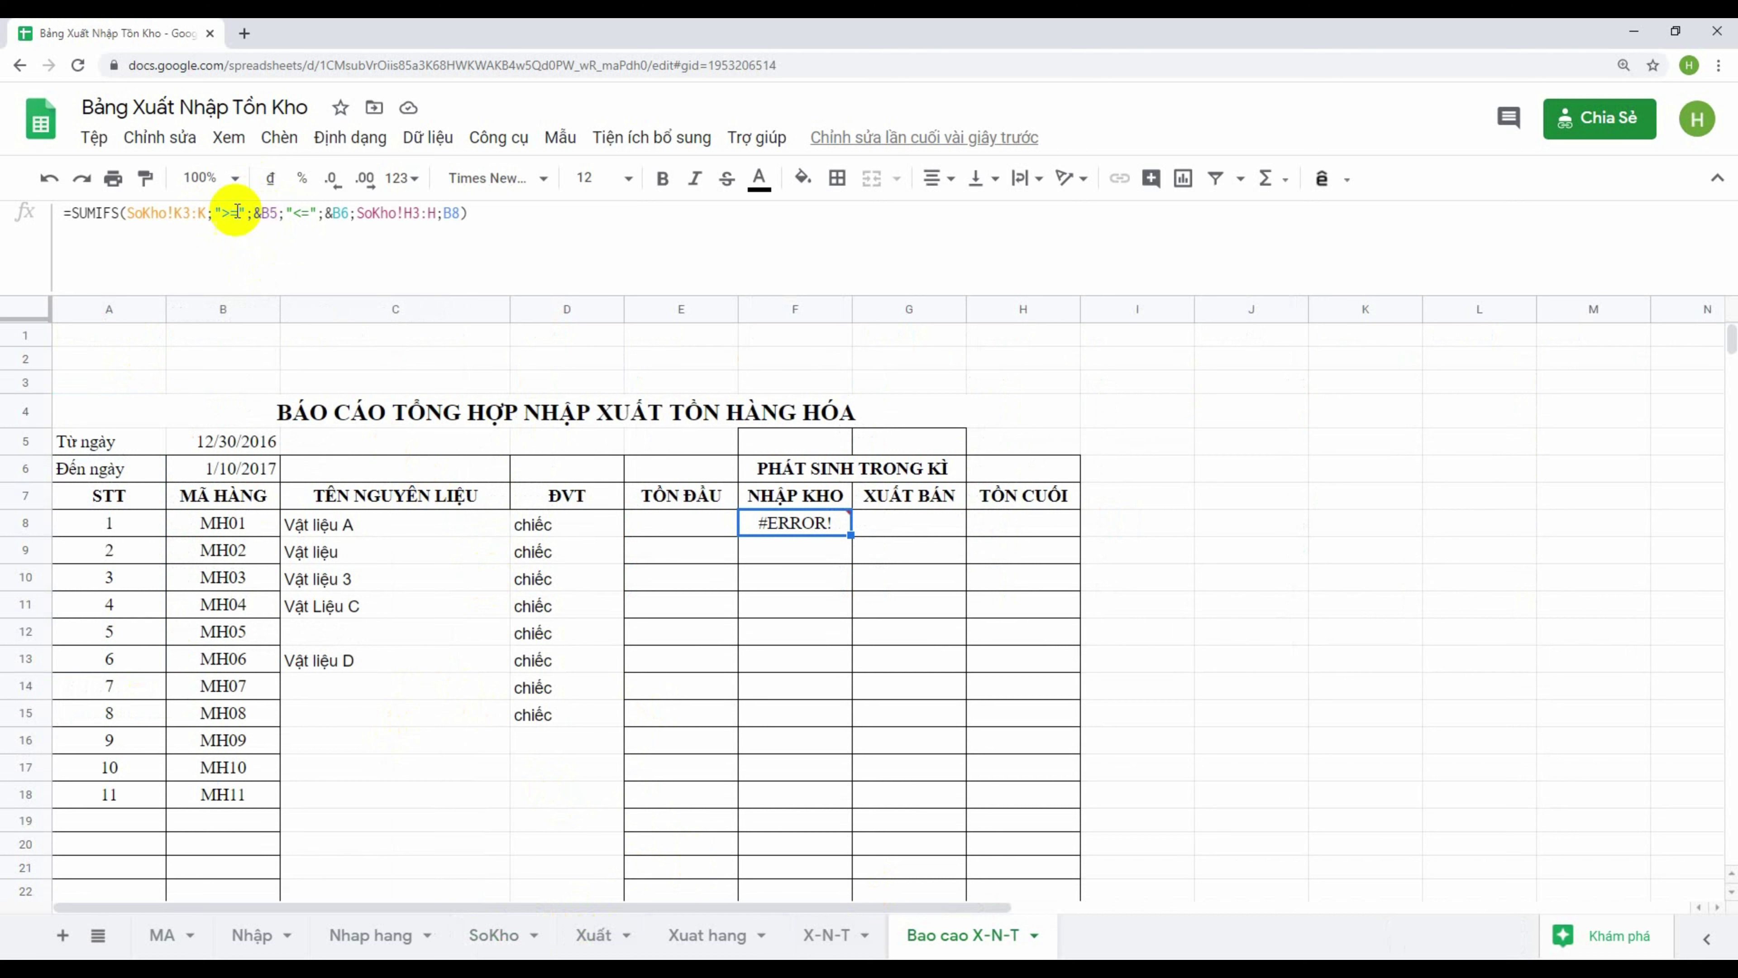
pyautogui.click(214, 210)
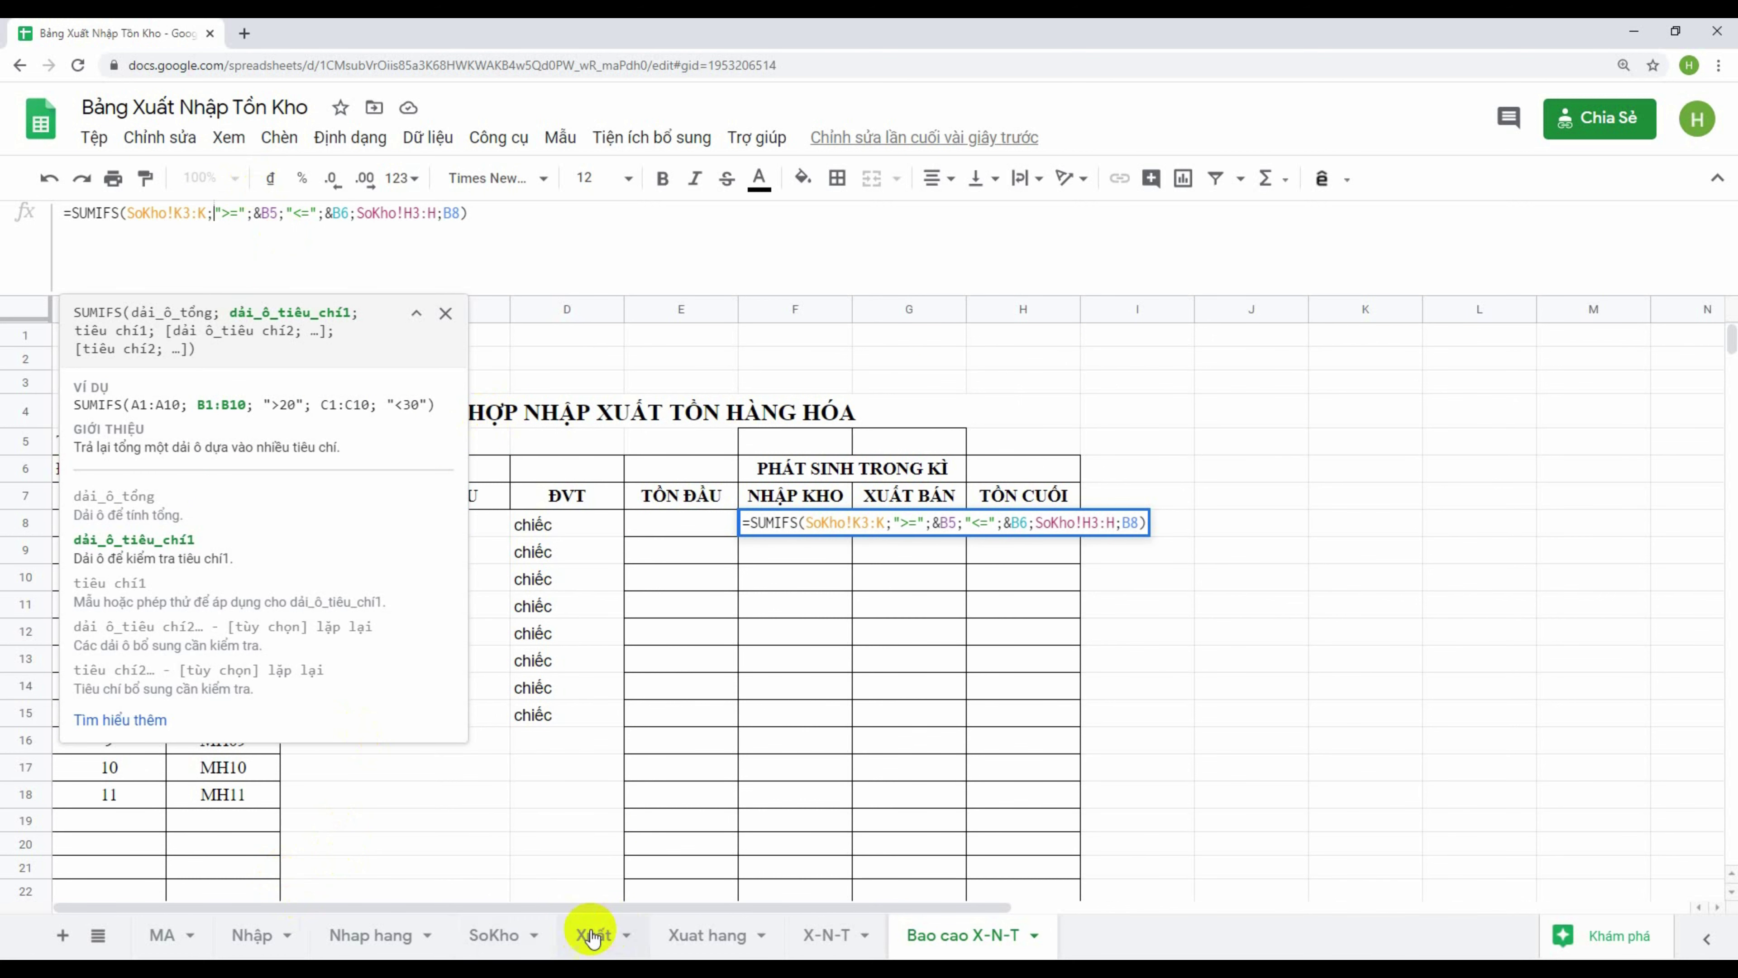
# Recheck the SoKho sheet, then reselect F8 and reopen its formula for editing
pyautogui.click(507, 935)
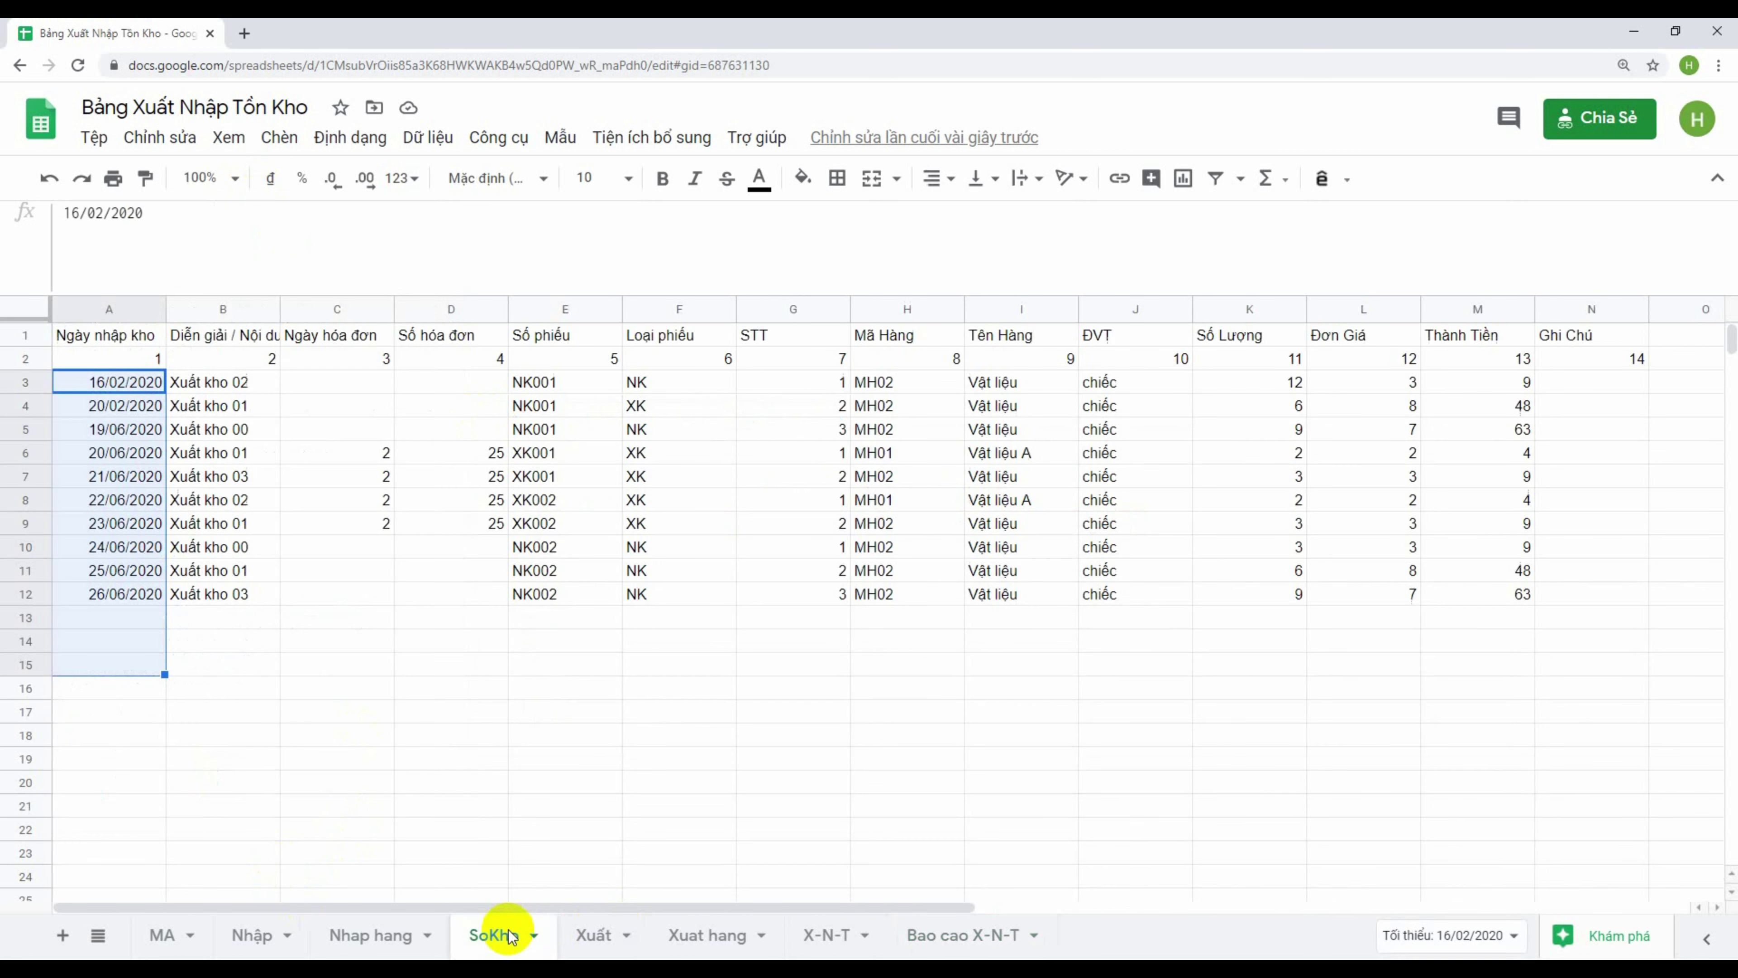
pyautogui.click(931, 935)
pyautogui.click(229, 137)
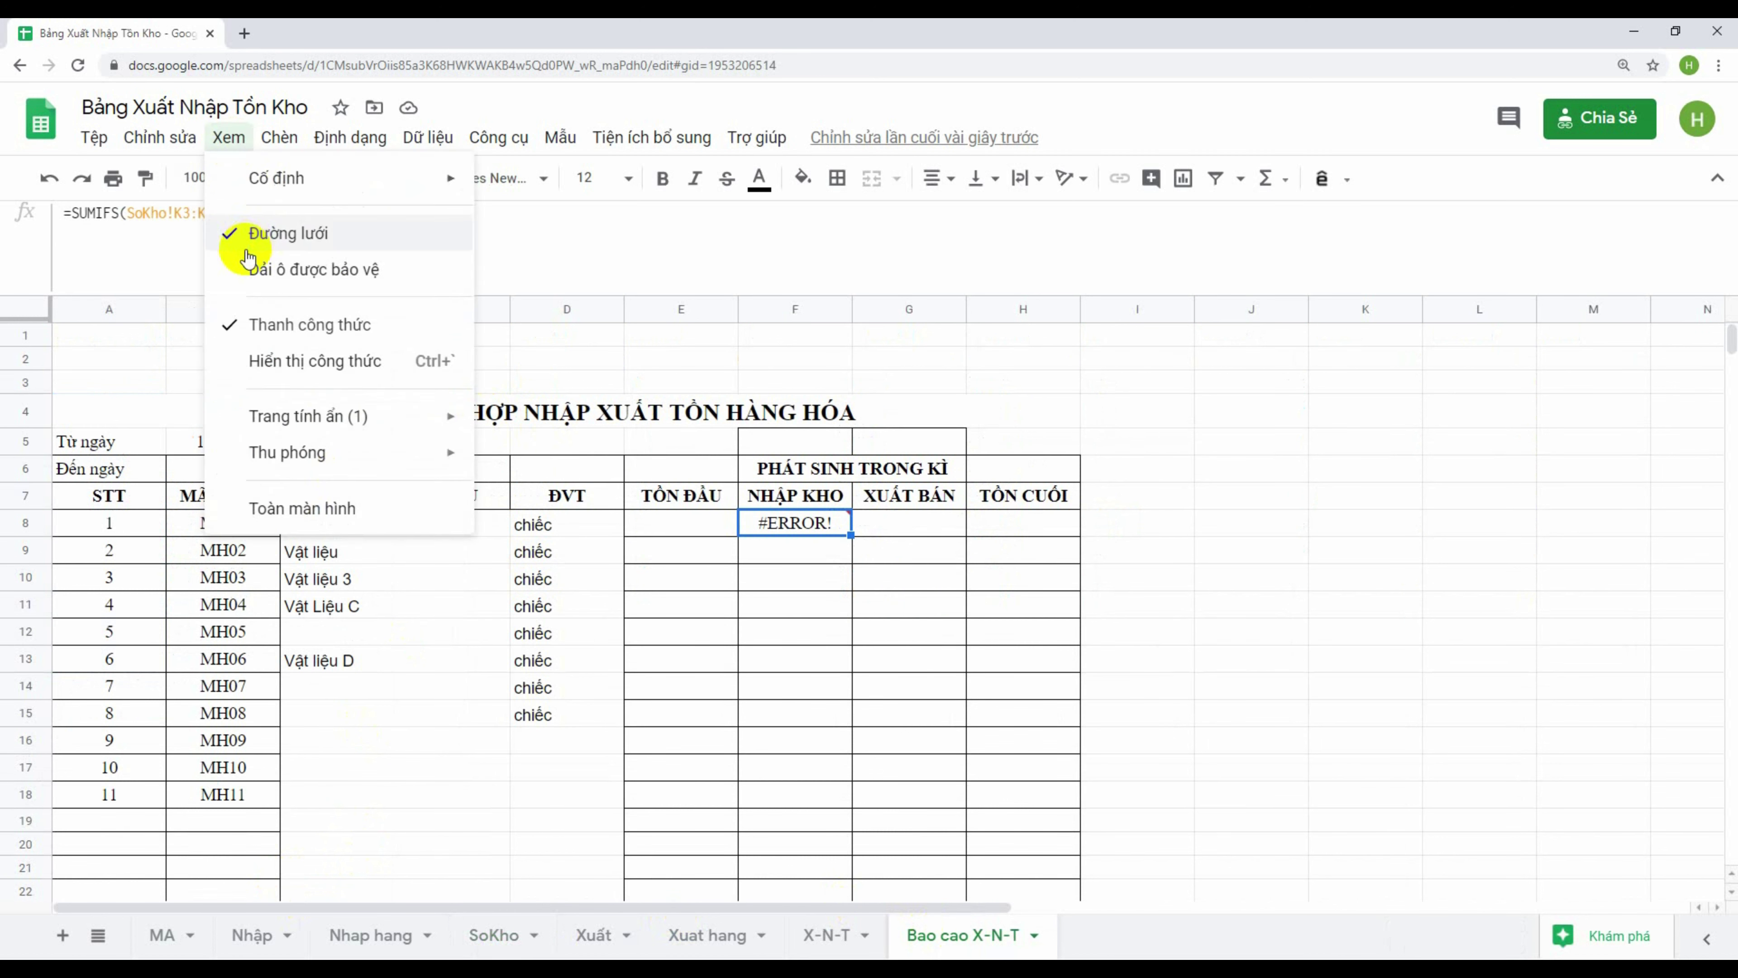
pyautogui.click(923, 634)
pyautogui.click(807, 503)
pyautogui.click(819, 536)
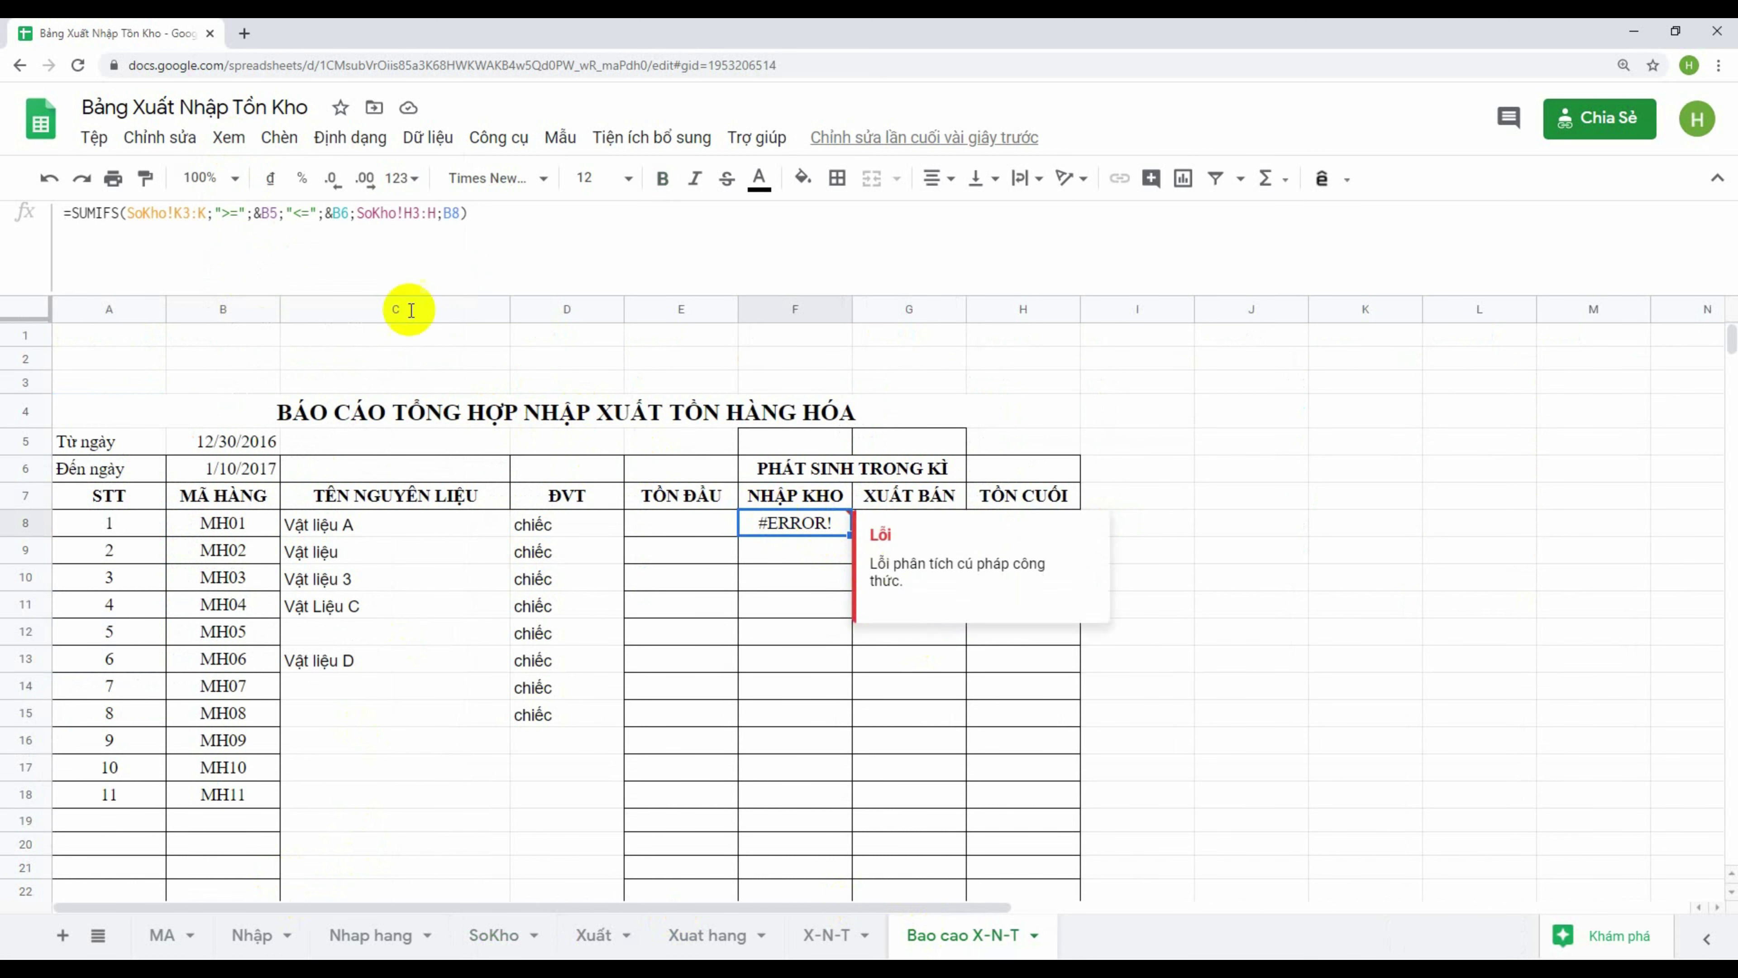
pyautogui.click(277, 213)
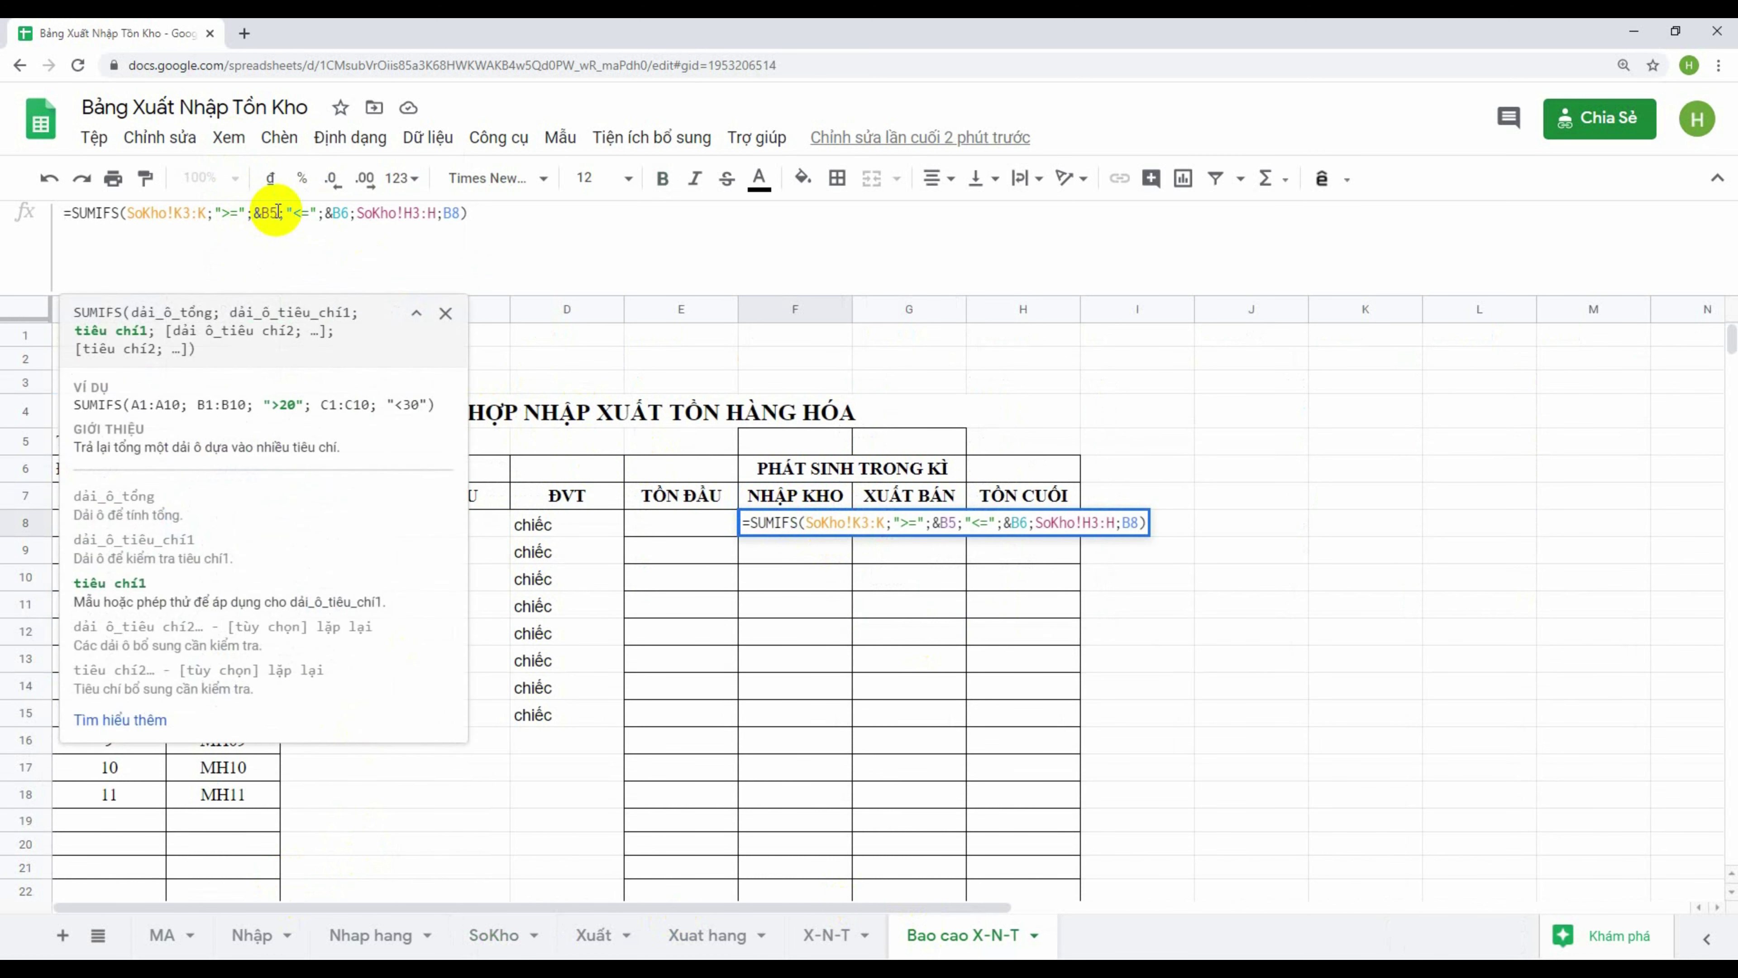
# Adjust the semicolon separators around the sum range and the &B5 condition in F8
pyautogui.press('BackSpace')
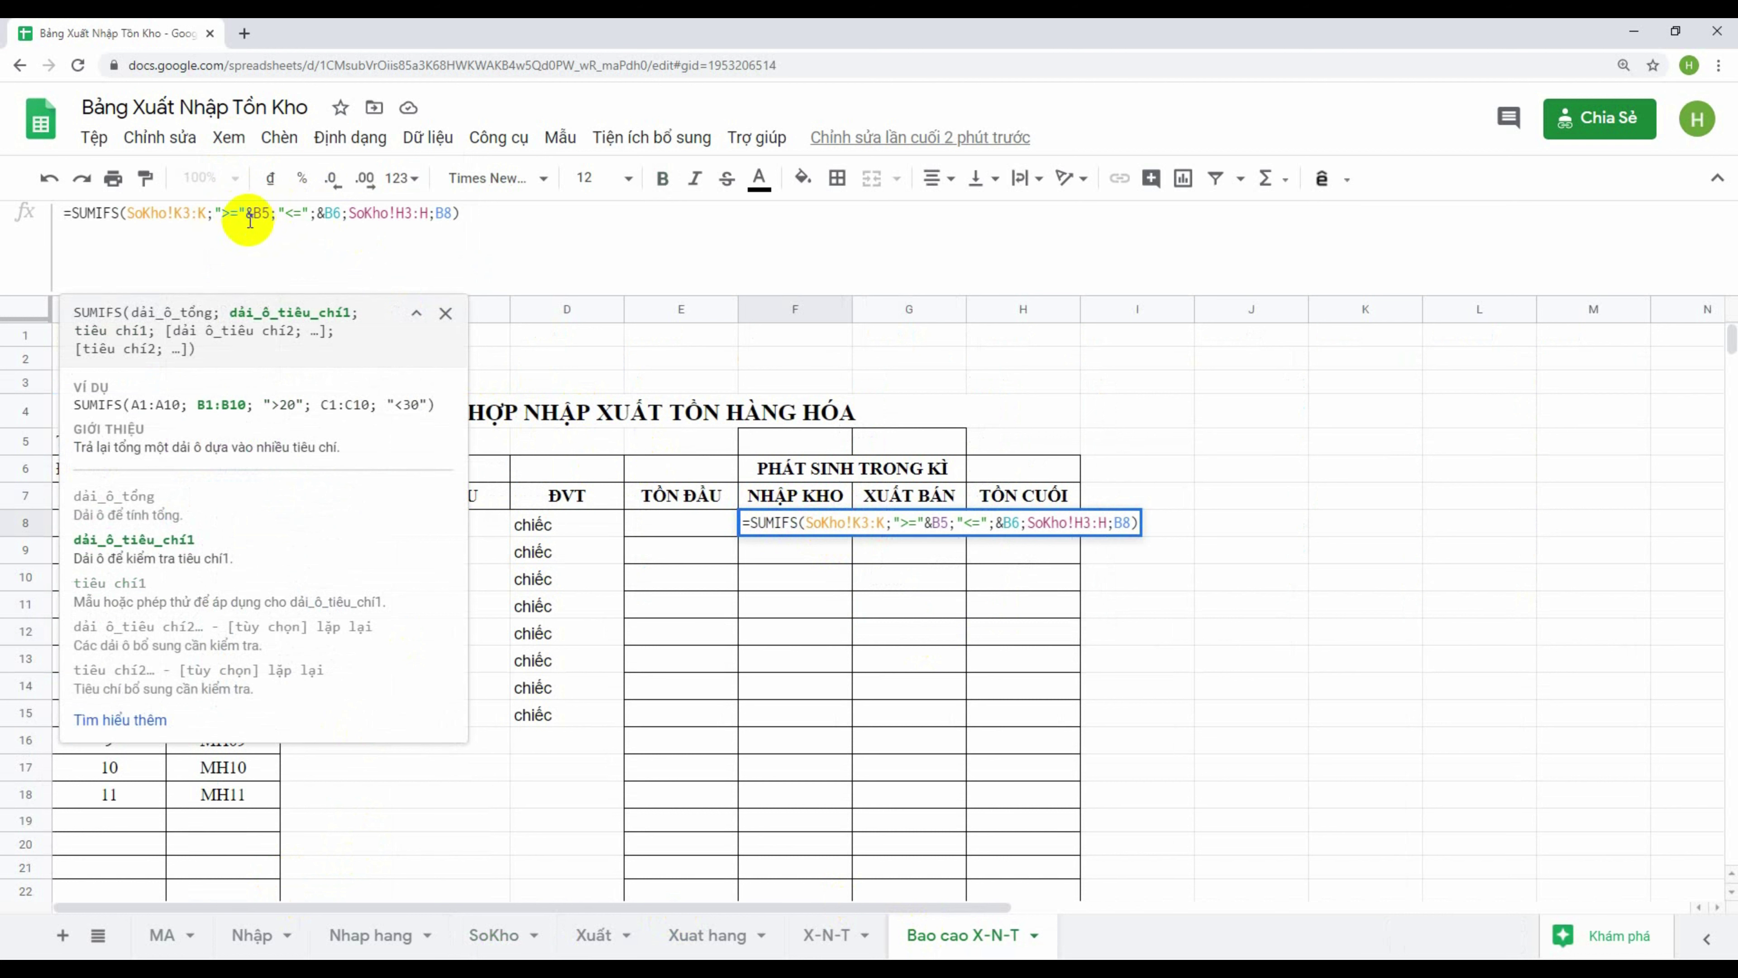
pyautogui.click(214, 212)
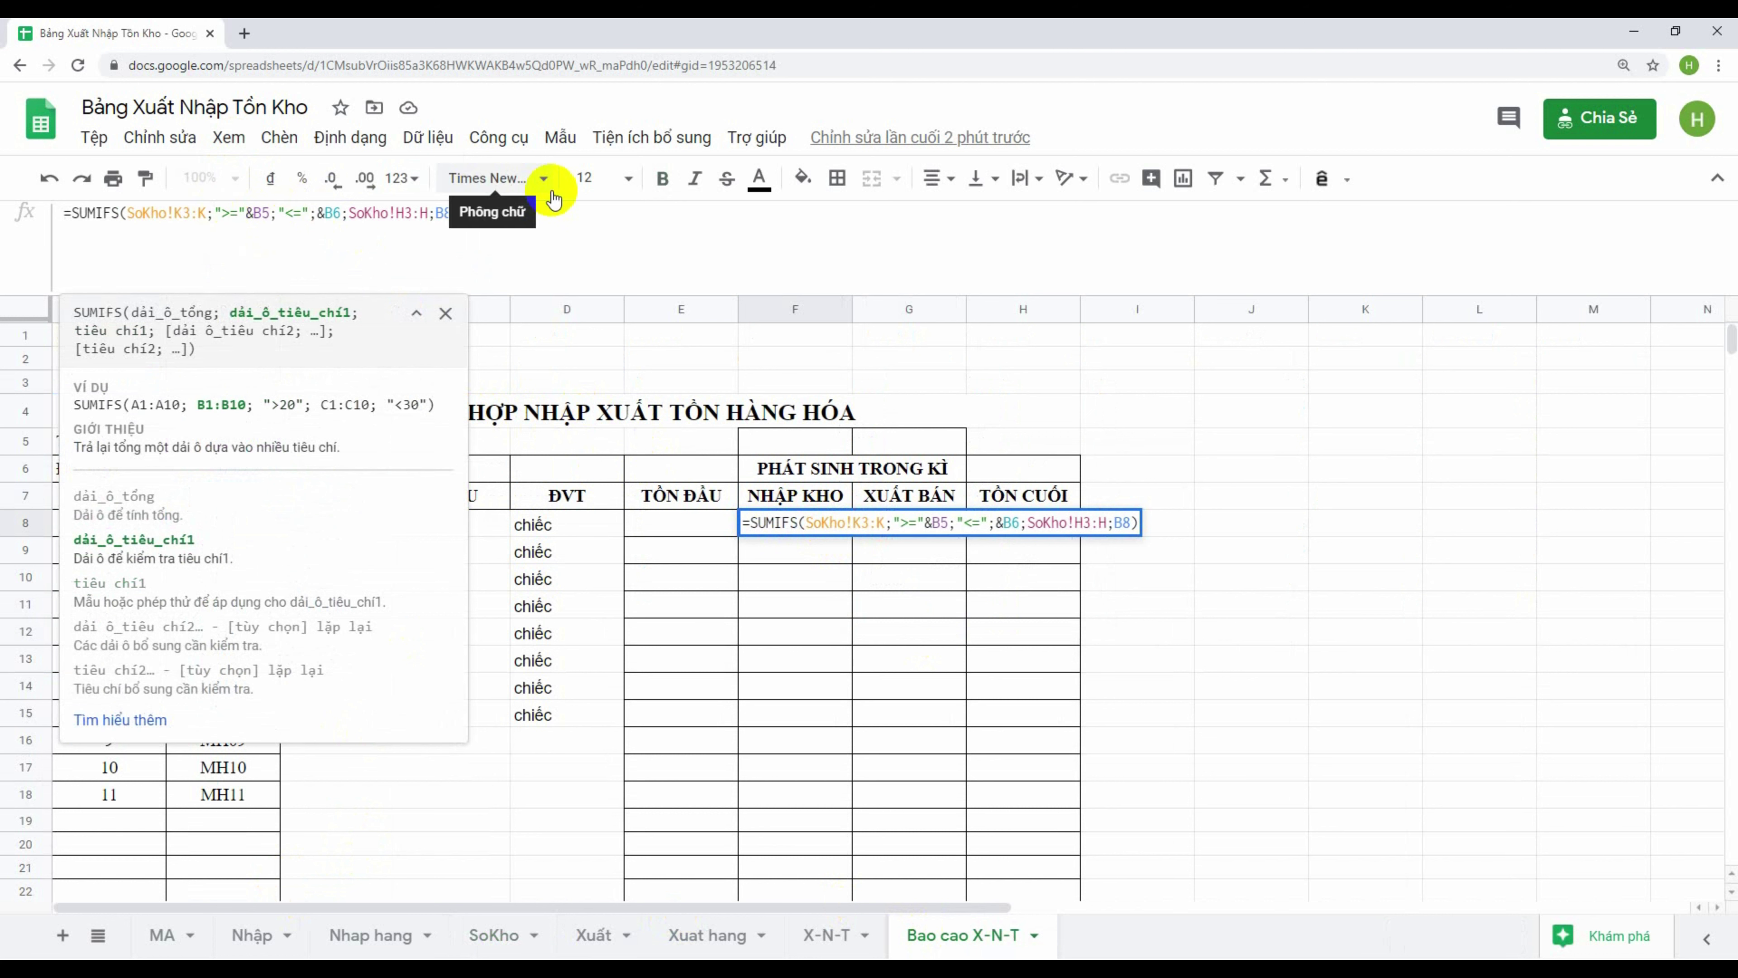
pyautogui.write("'")
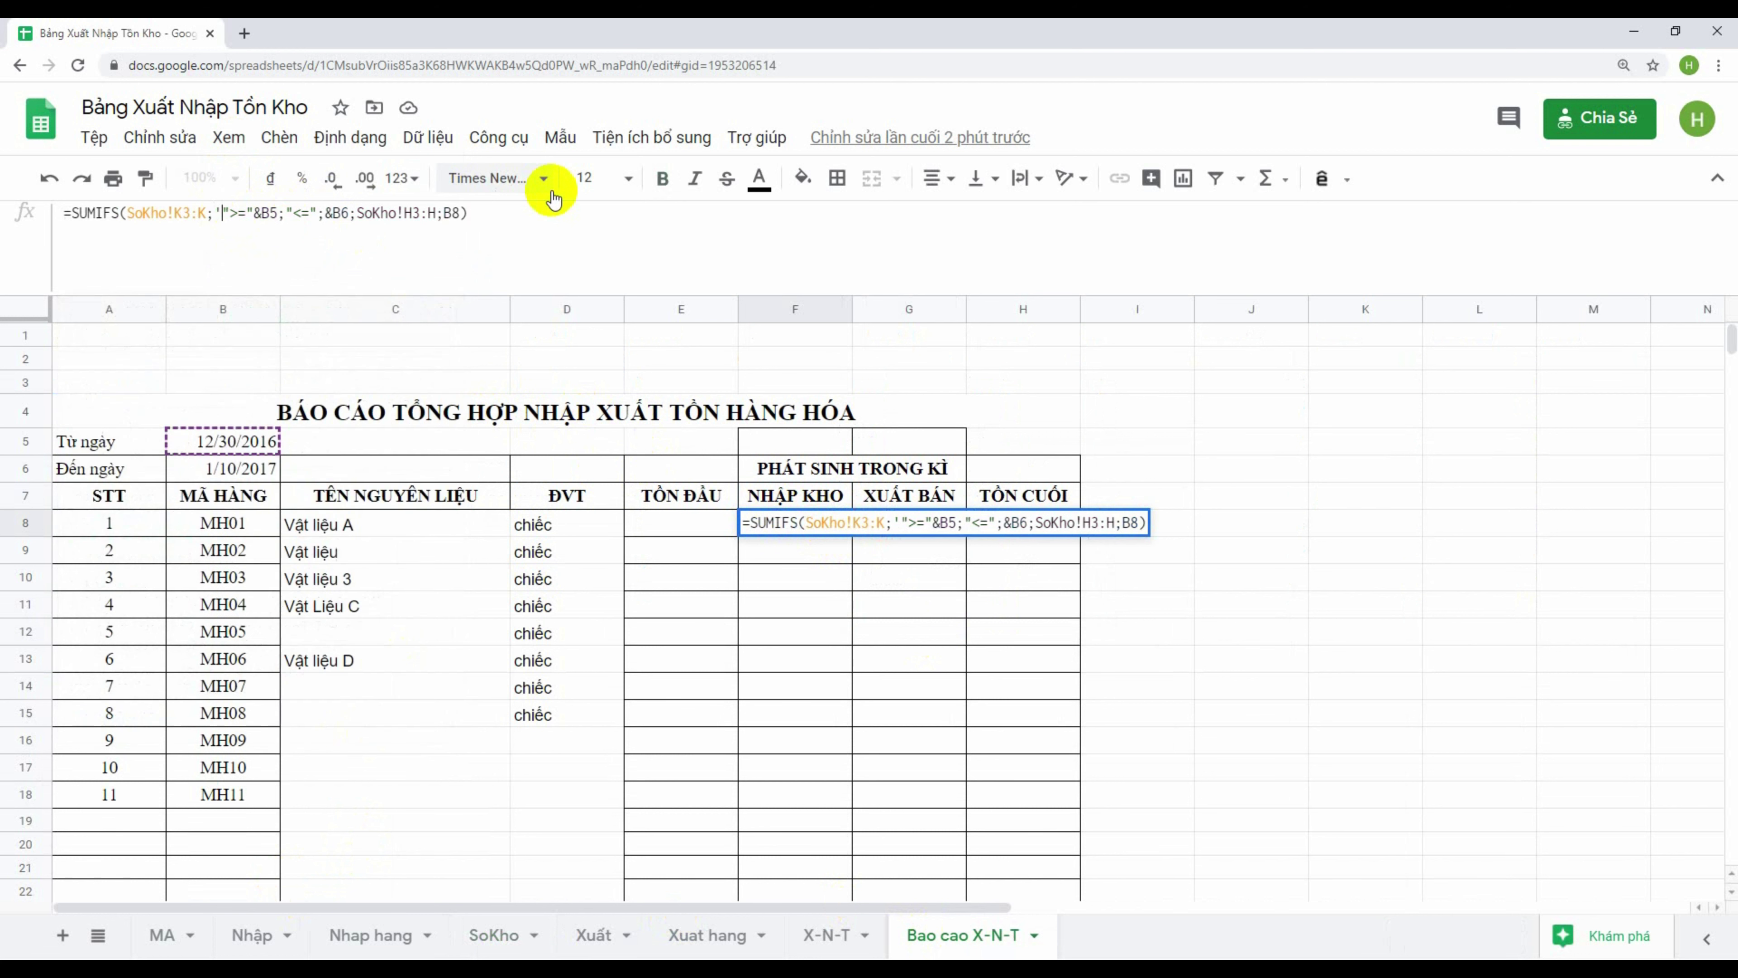
pyautogui.press('BackSpace')
pyautogui.write(';')
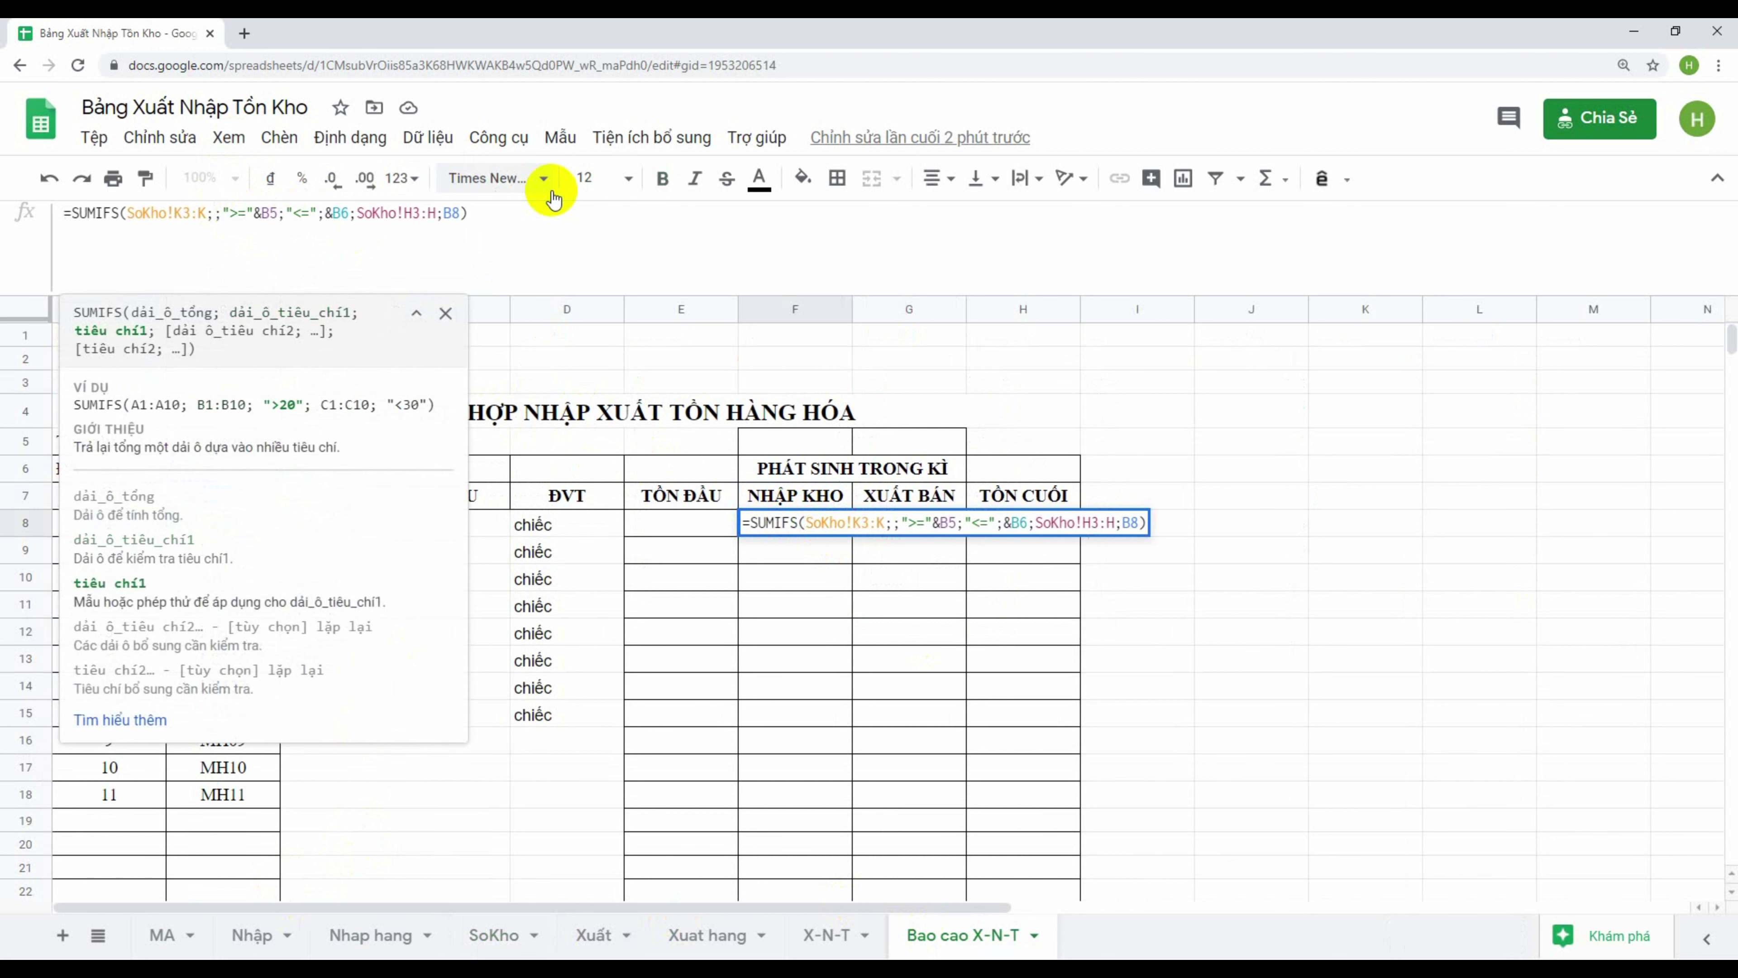
pyautogui.press('Left')
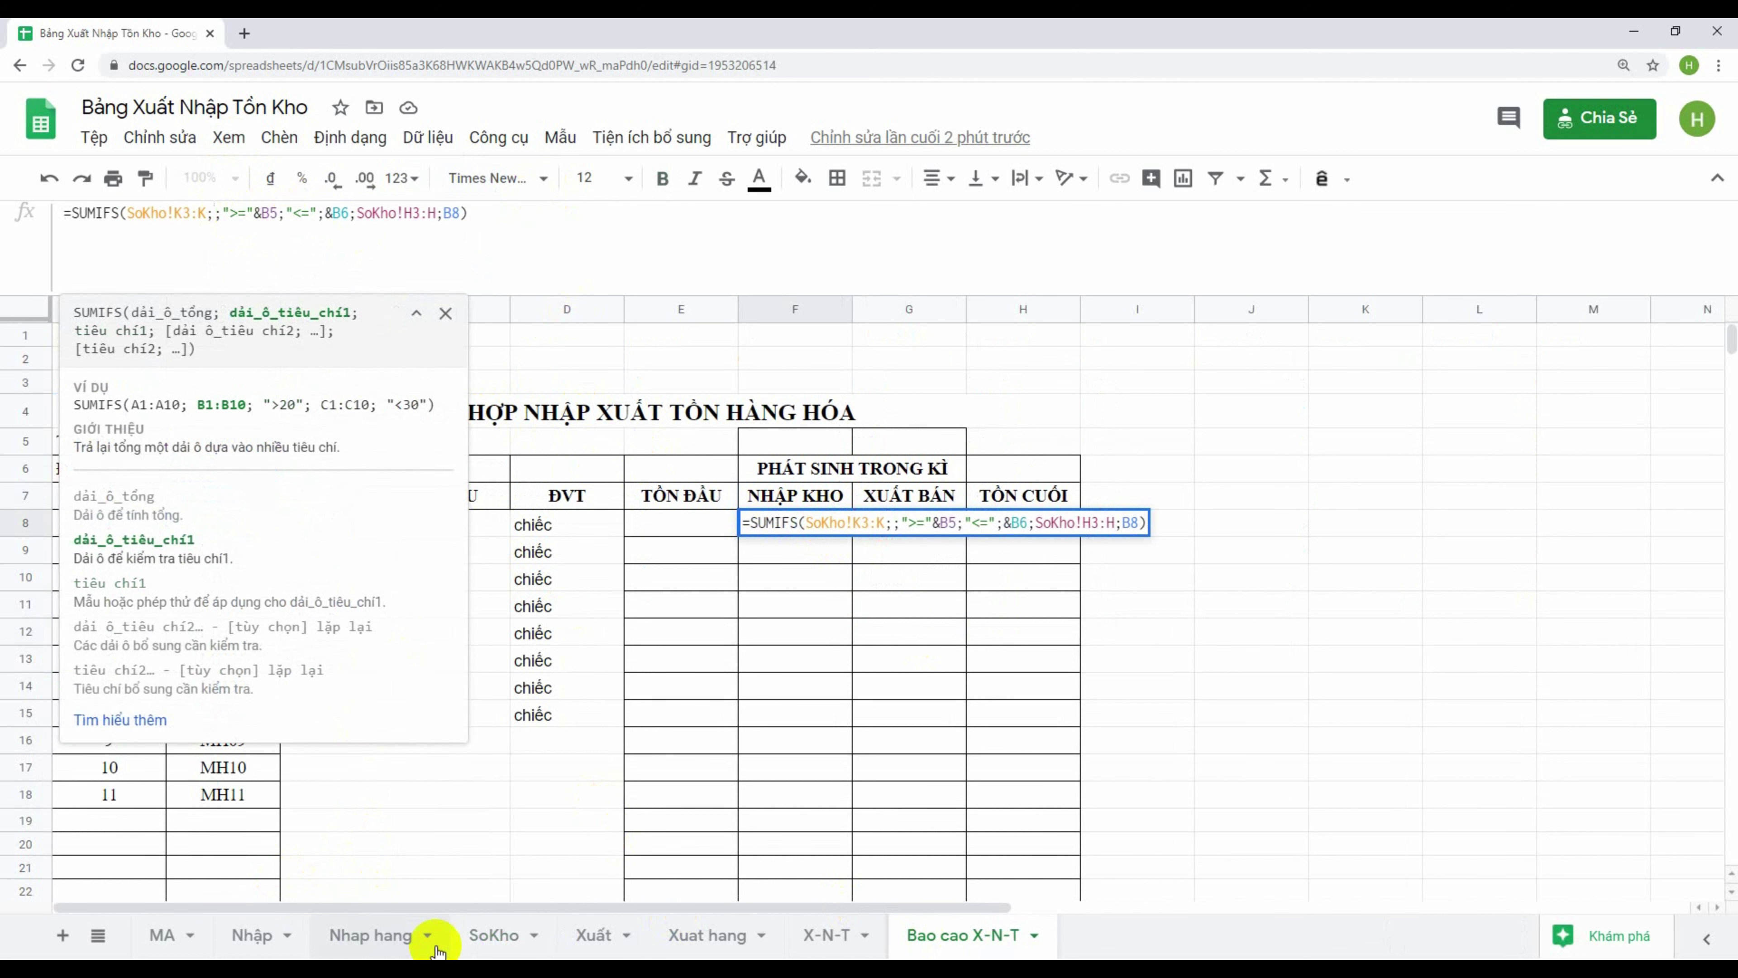
# Check SoKho again and read F8's formula-parse error message
pyautogui.click(503, 941)
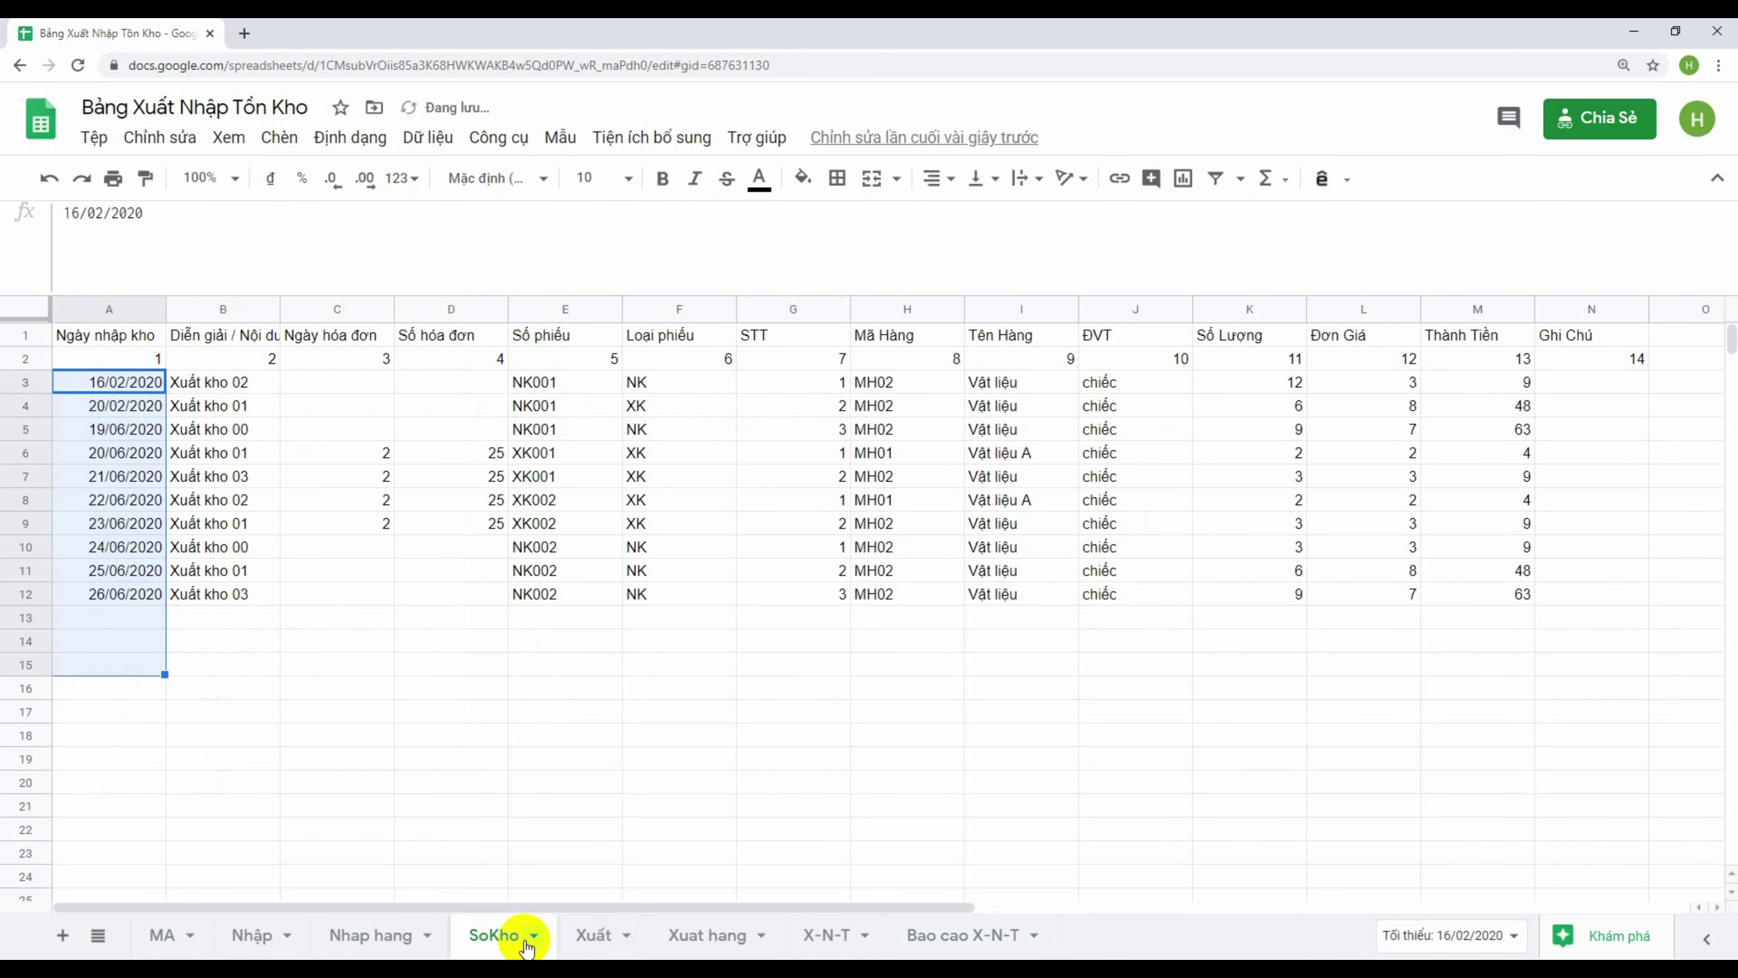
pyautogui.click(962, 939)
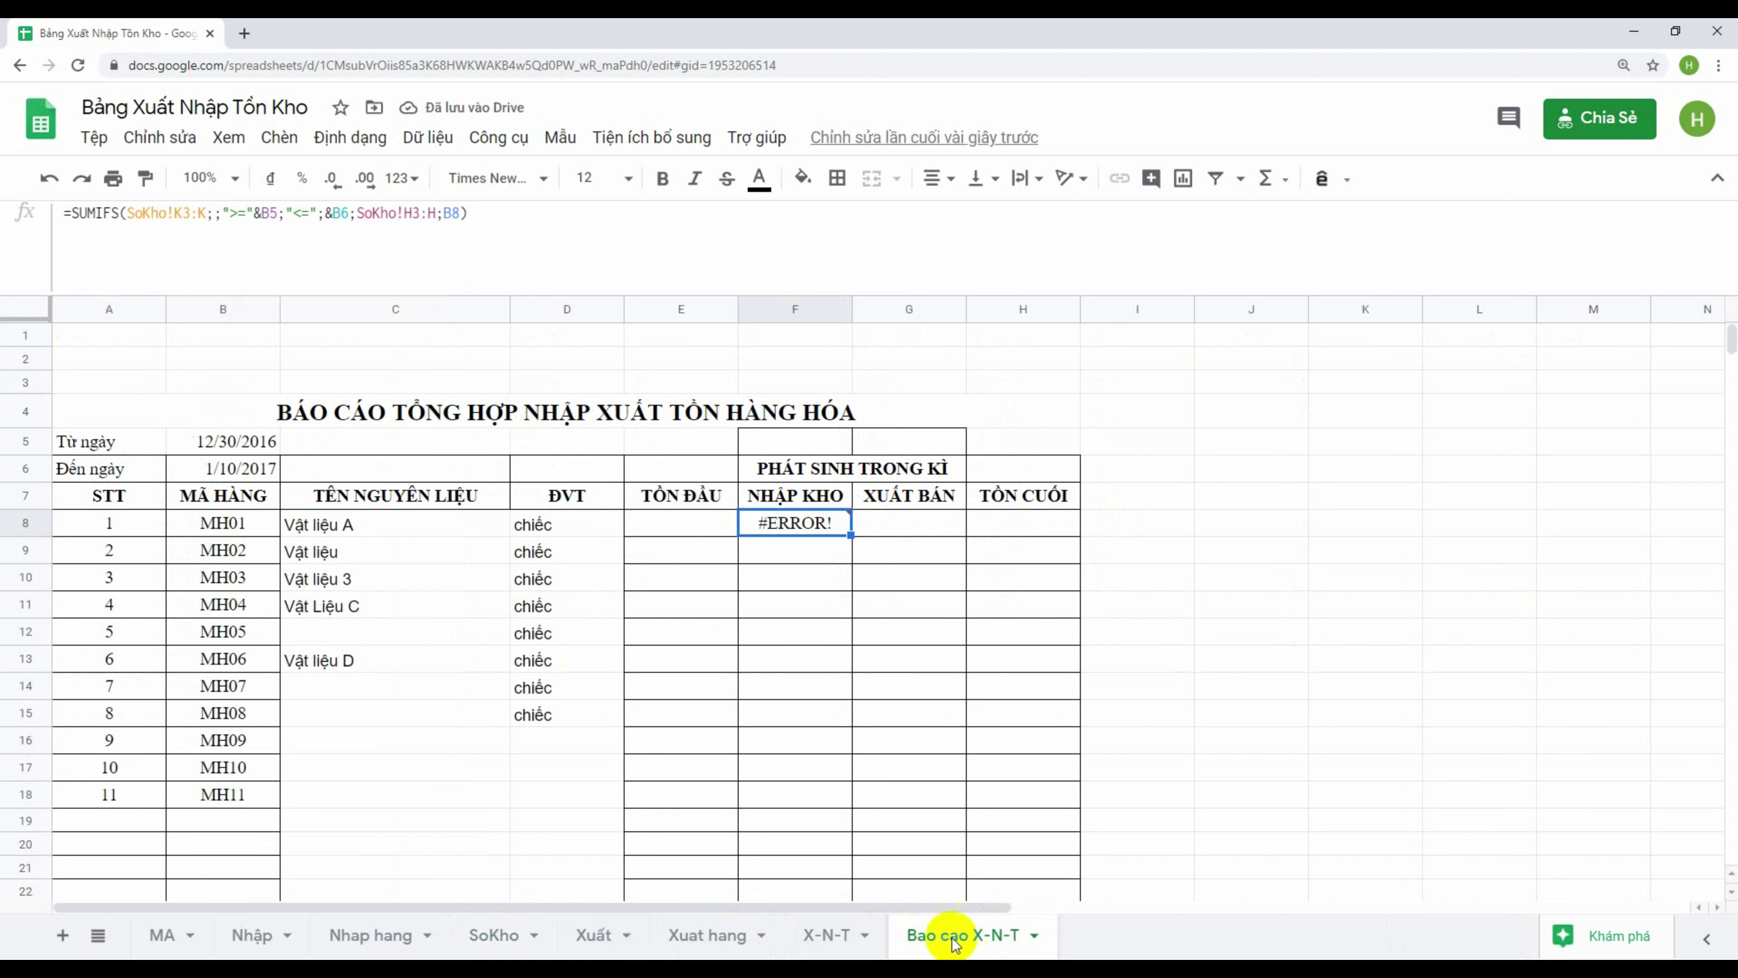
pyautogui.click(510, 443)
pyautogui.click(796, 526)
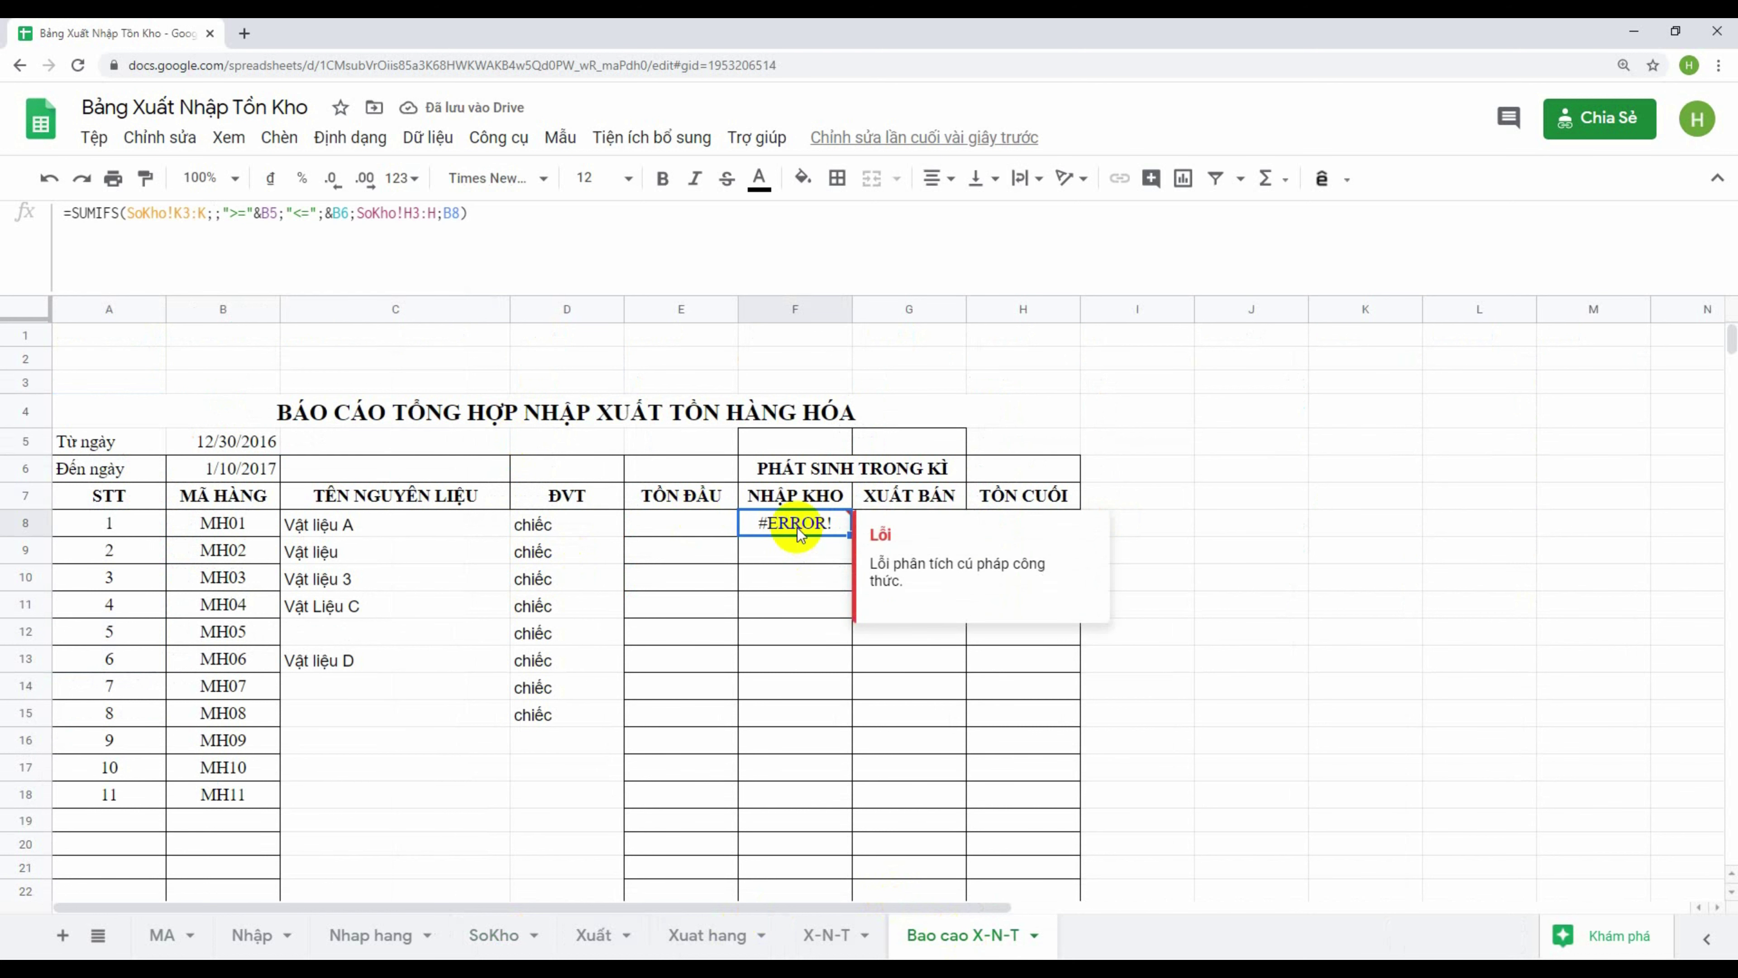
pyautogui.click(793, 597)
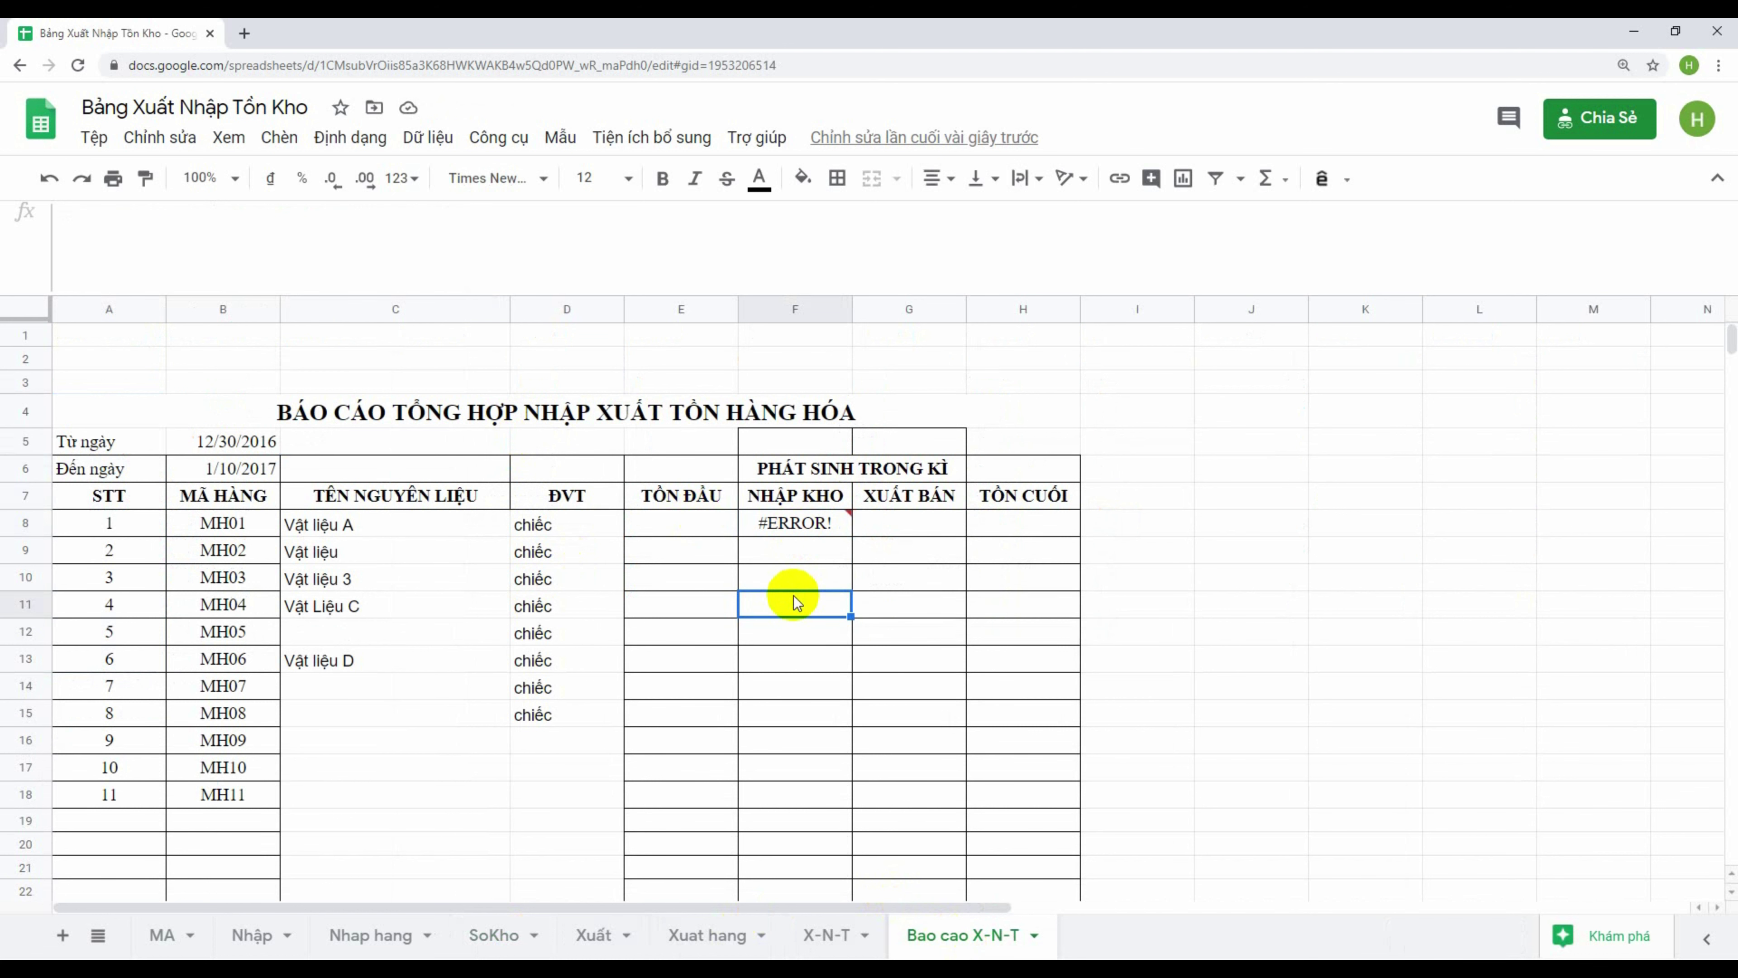
# Restart F8 as =SUMIFS( with SoKho!$K$3:$K quantities as the sum range
pyautogui.click(778, 526)
pyautogui.write('=S')
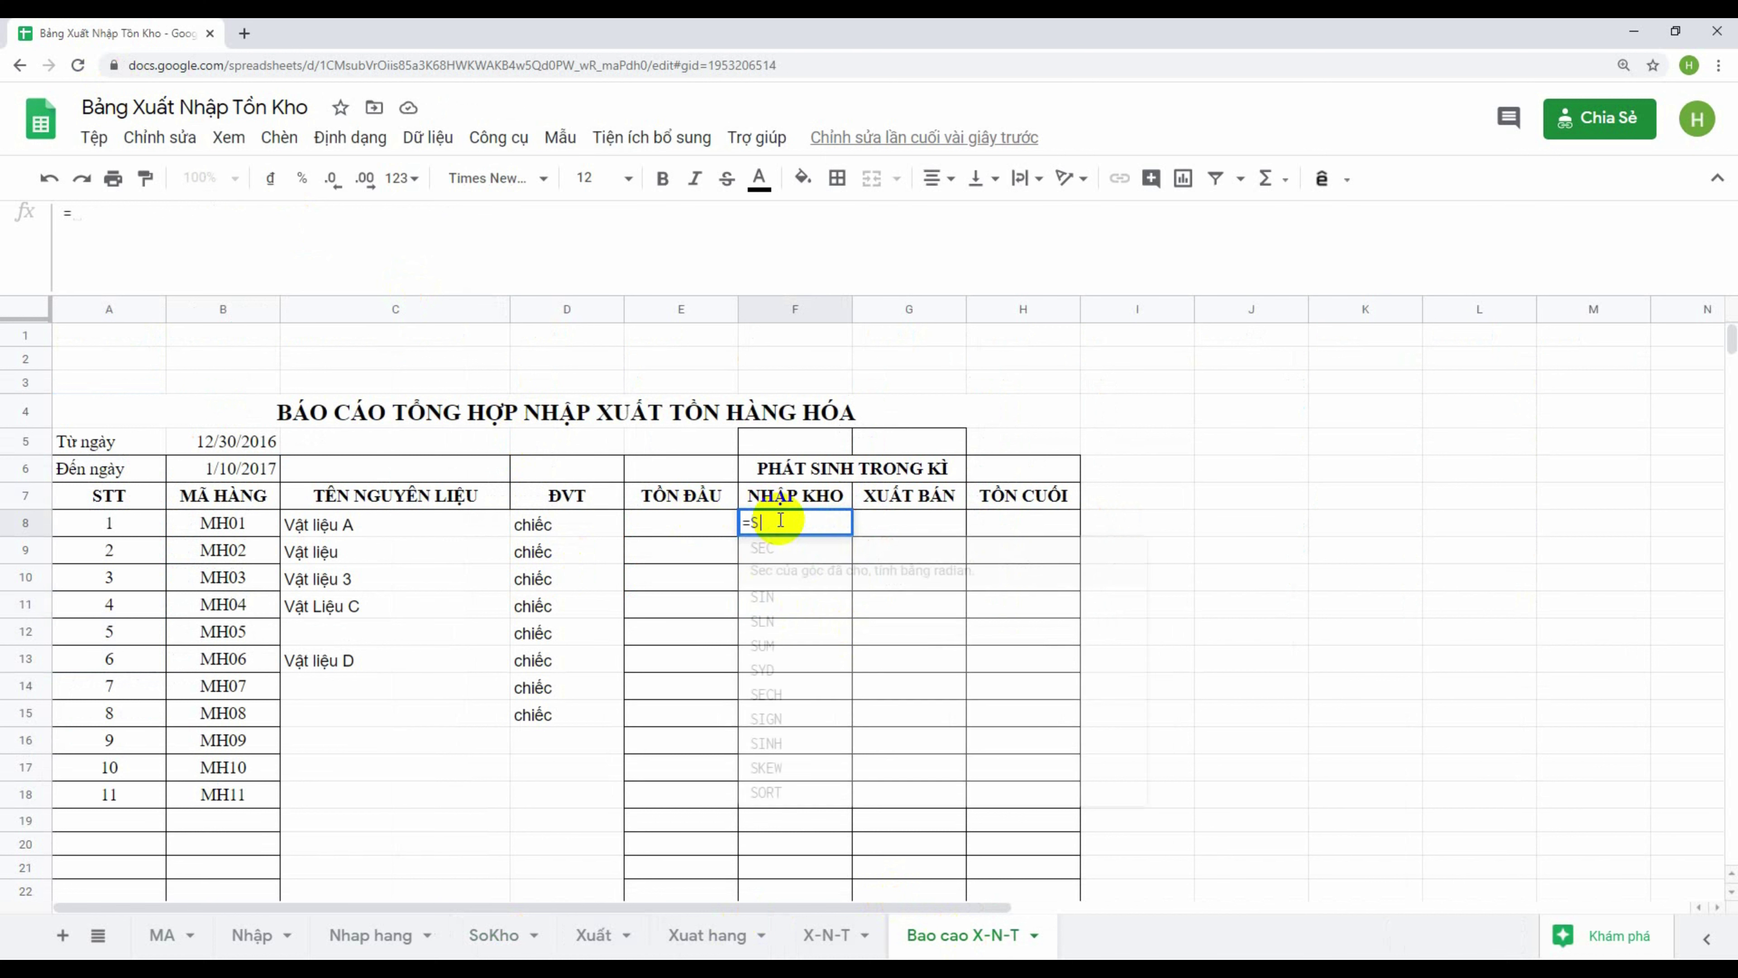
pyautogui.write('UMIFS')
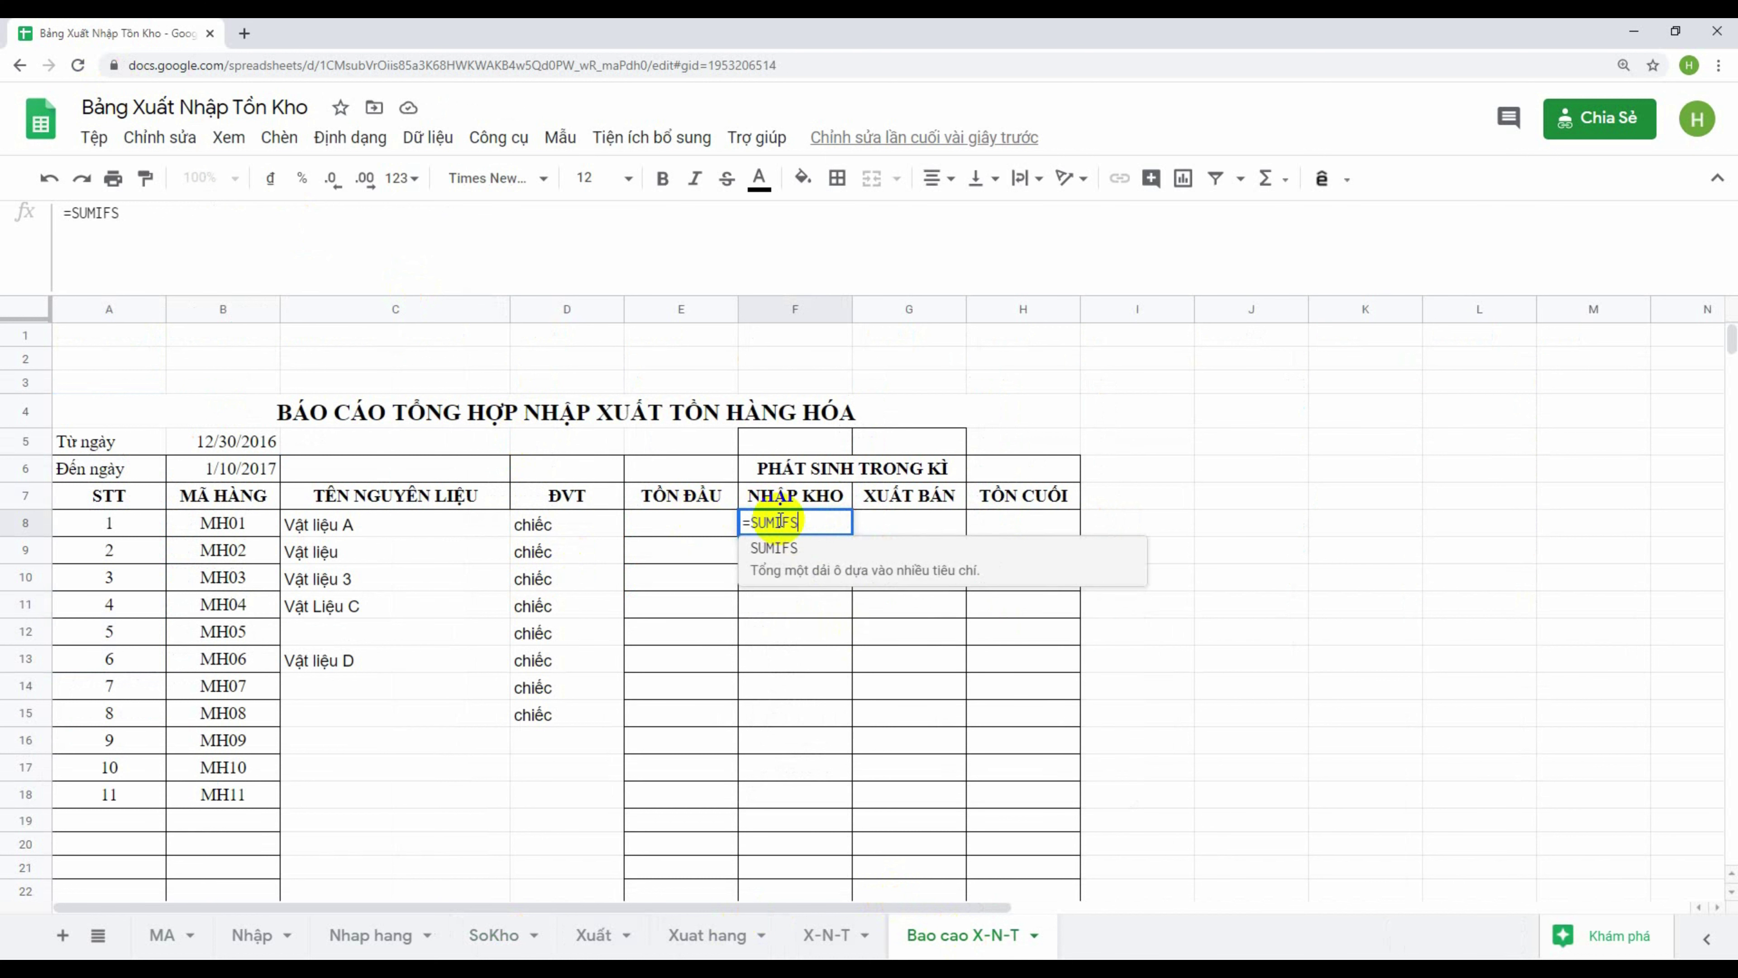
pyautogui.write('(')
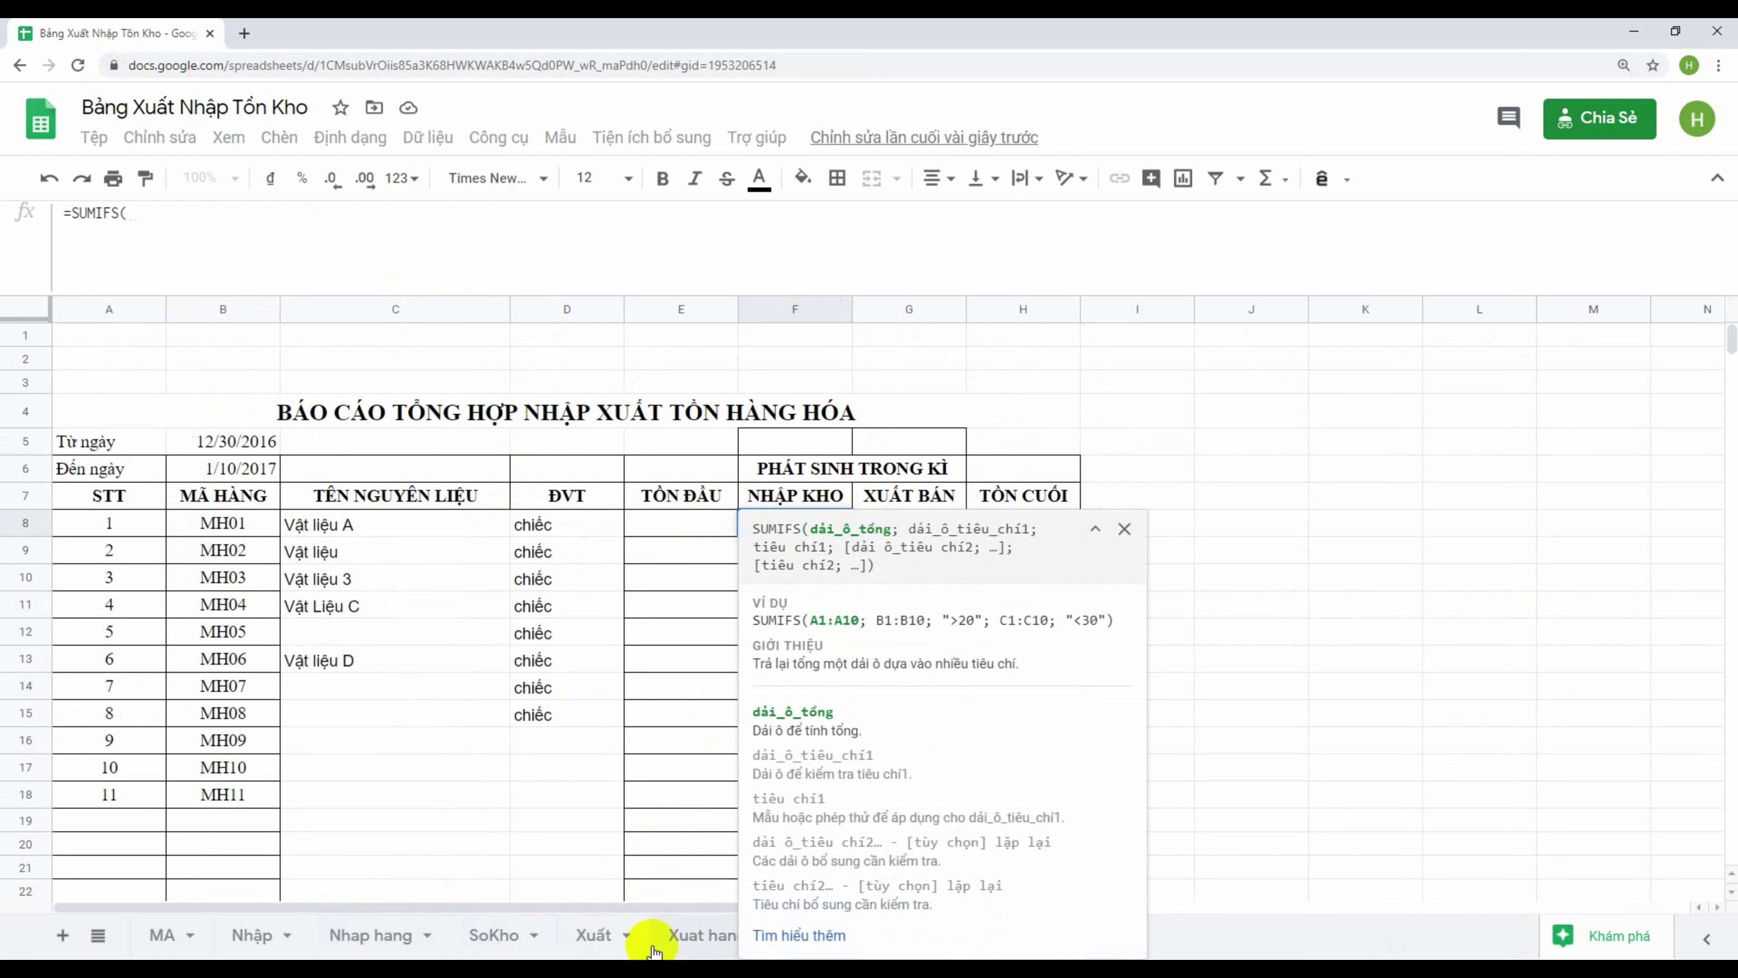
pyautogui.click(499, 932)
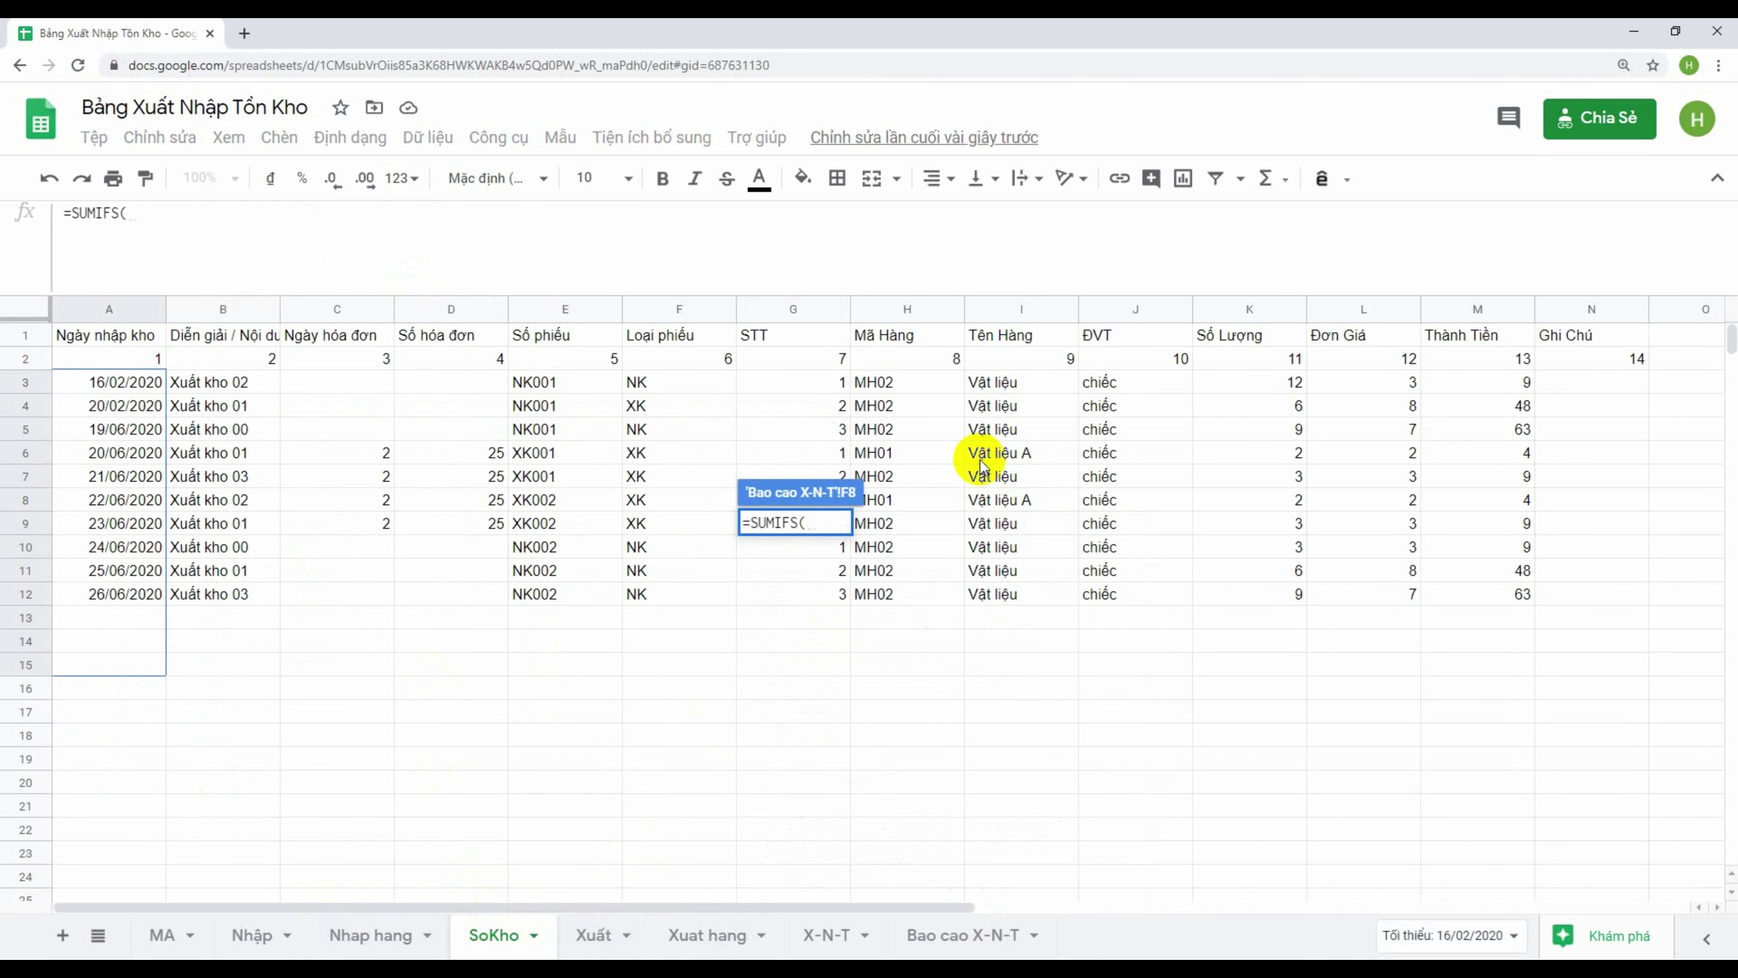
pyautogui.moveTo(1256, 383); pyautogui.dragTo(1288, 613)
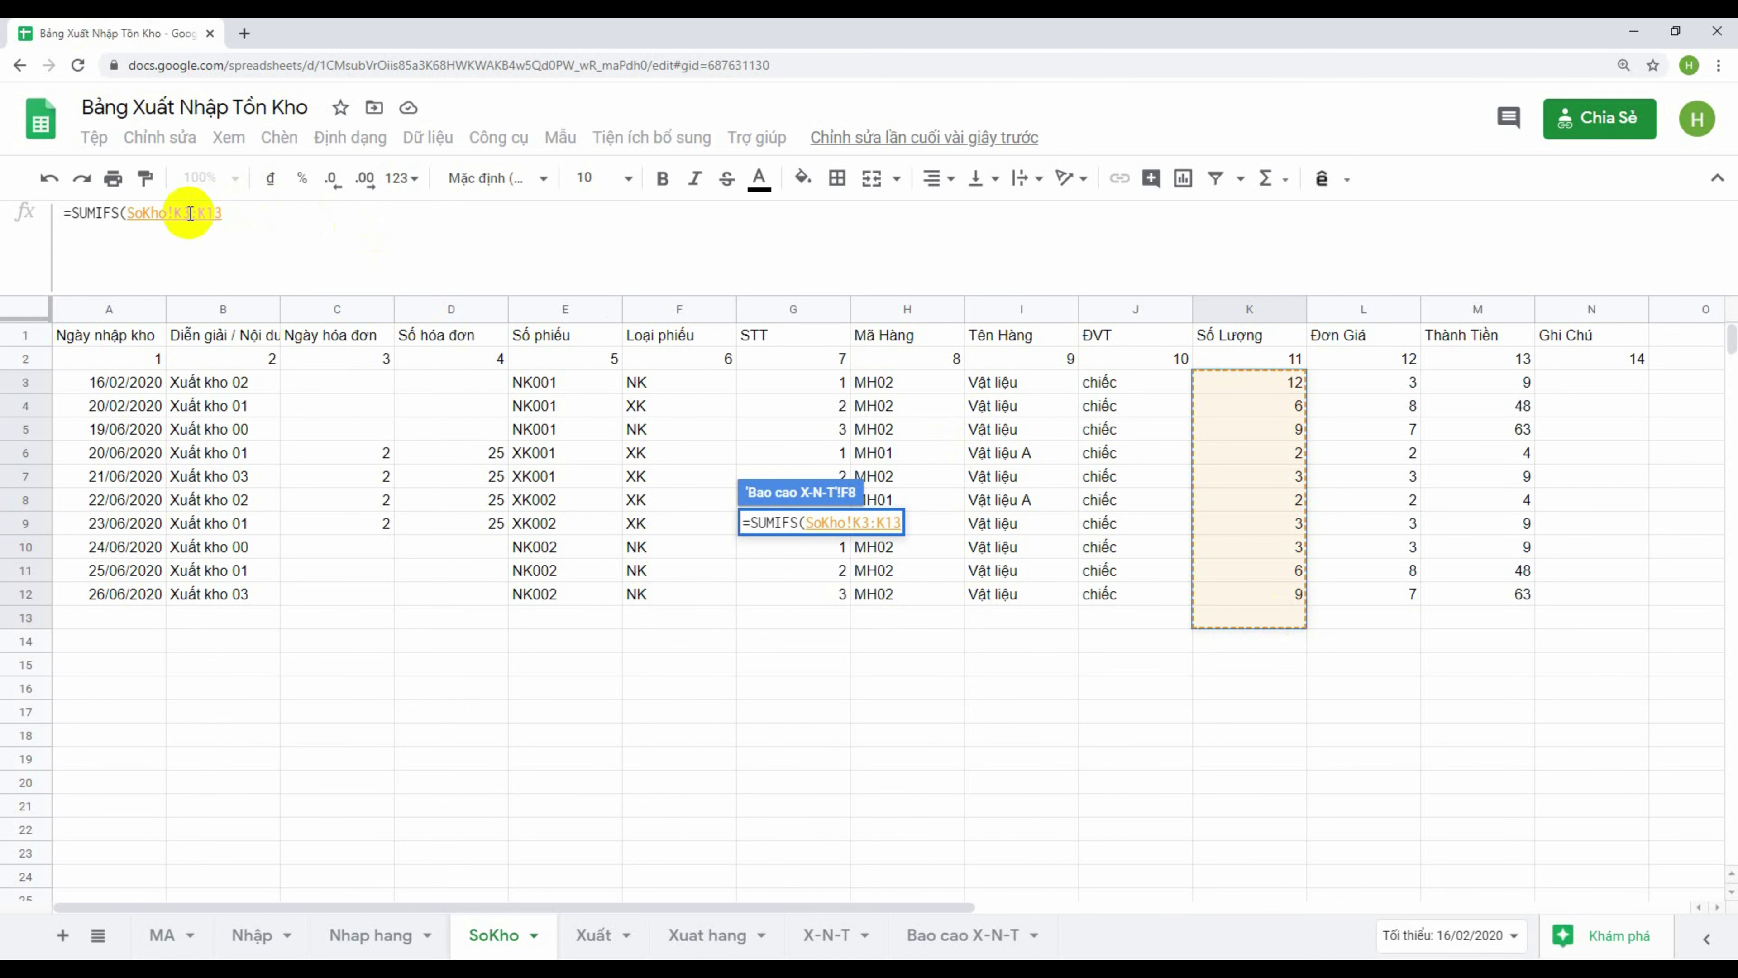
pyautogui.click(217, 213)
pyautogui.press('BackSpace')
pyautogui.press('BackSpace')
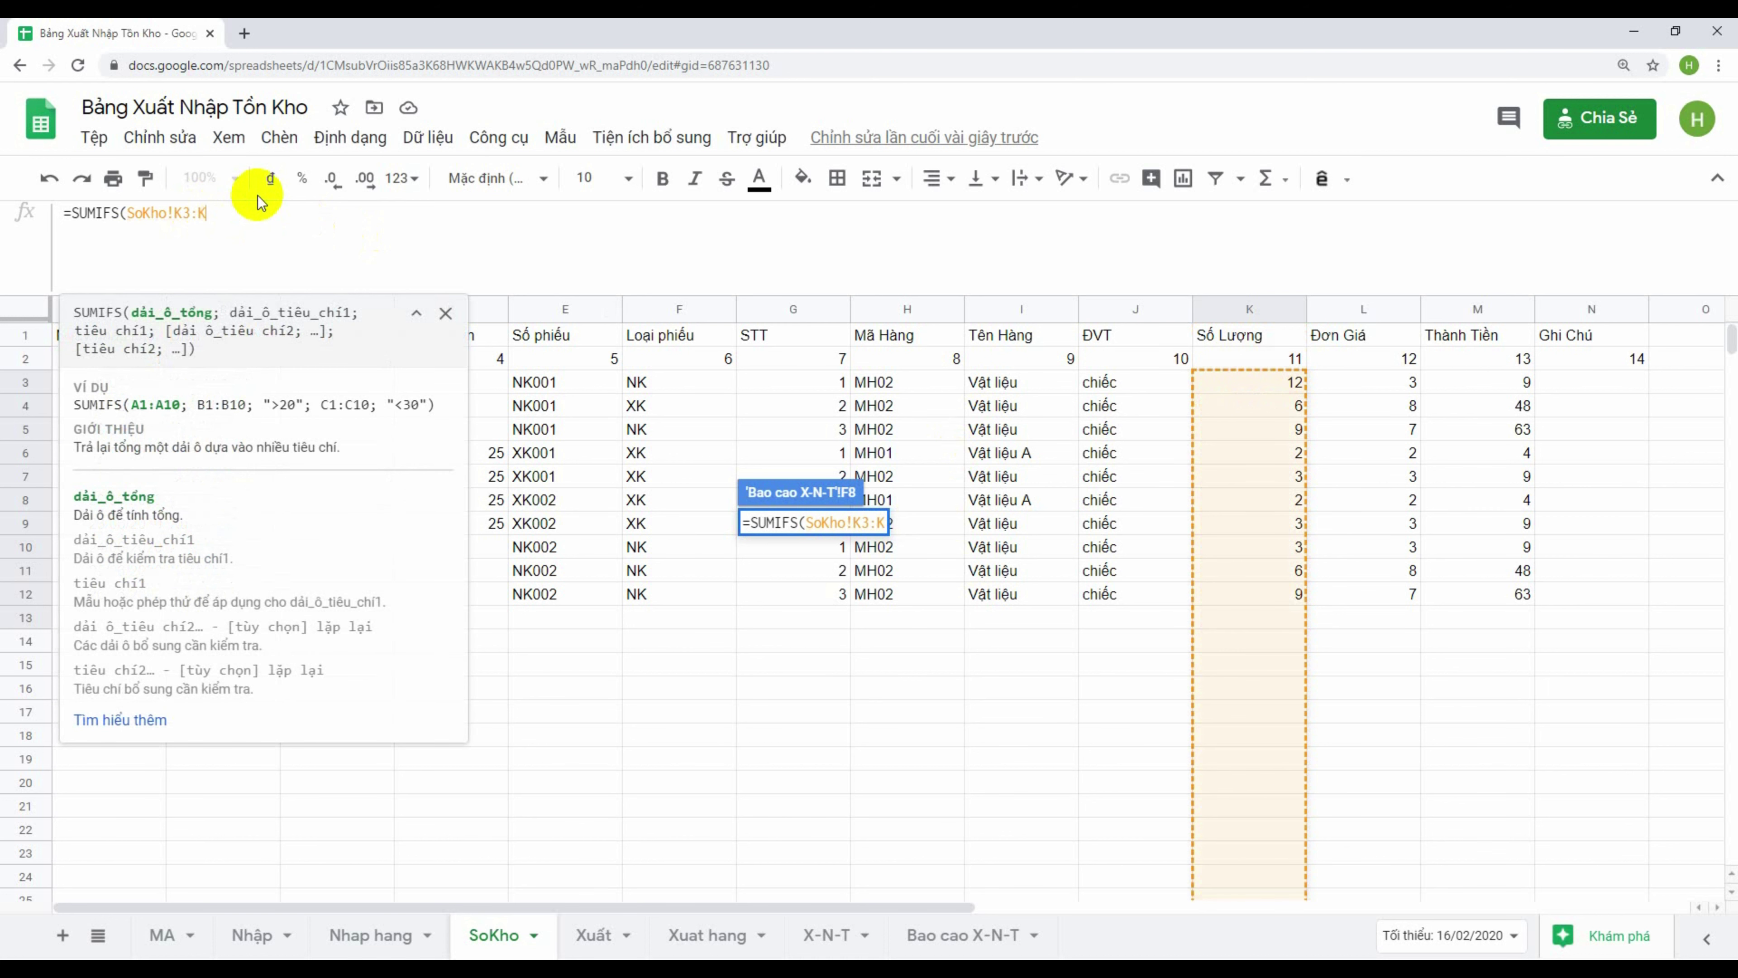
pyautogui.press('F4')
pyautogui.write('$K;SoKho!I14')
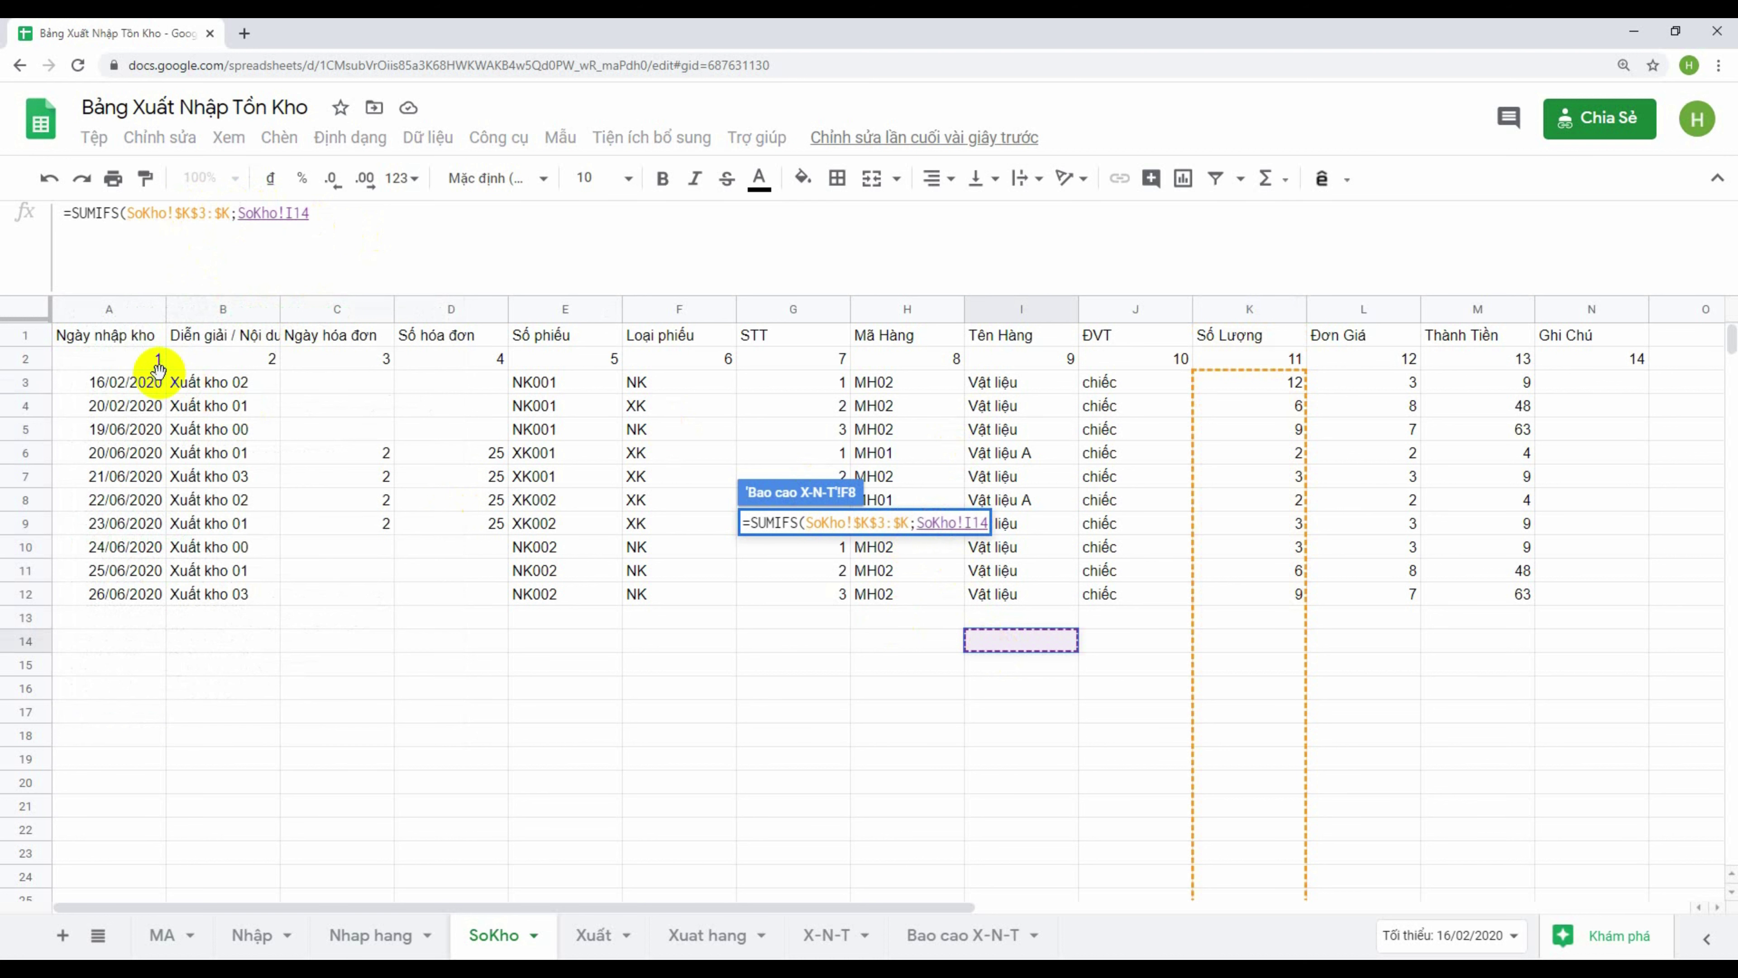
# Add SoKho!$A$3:$A dates as the first criteria range
pyautogui.click(130, 383)
pyautogui.moveTo(130, 383); pyautogui.dragTo(133, 570)
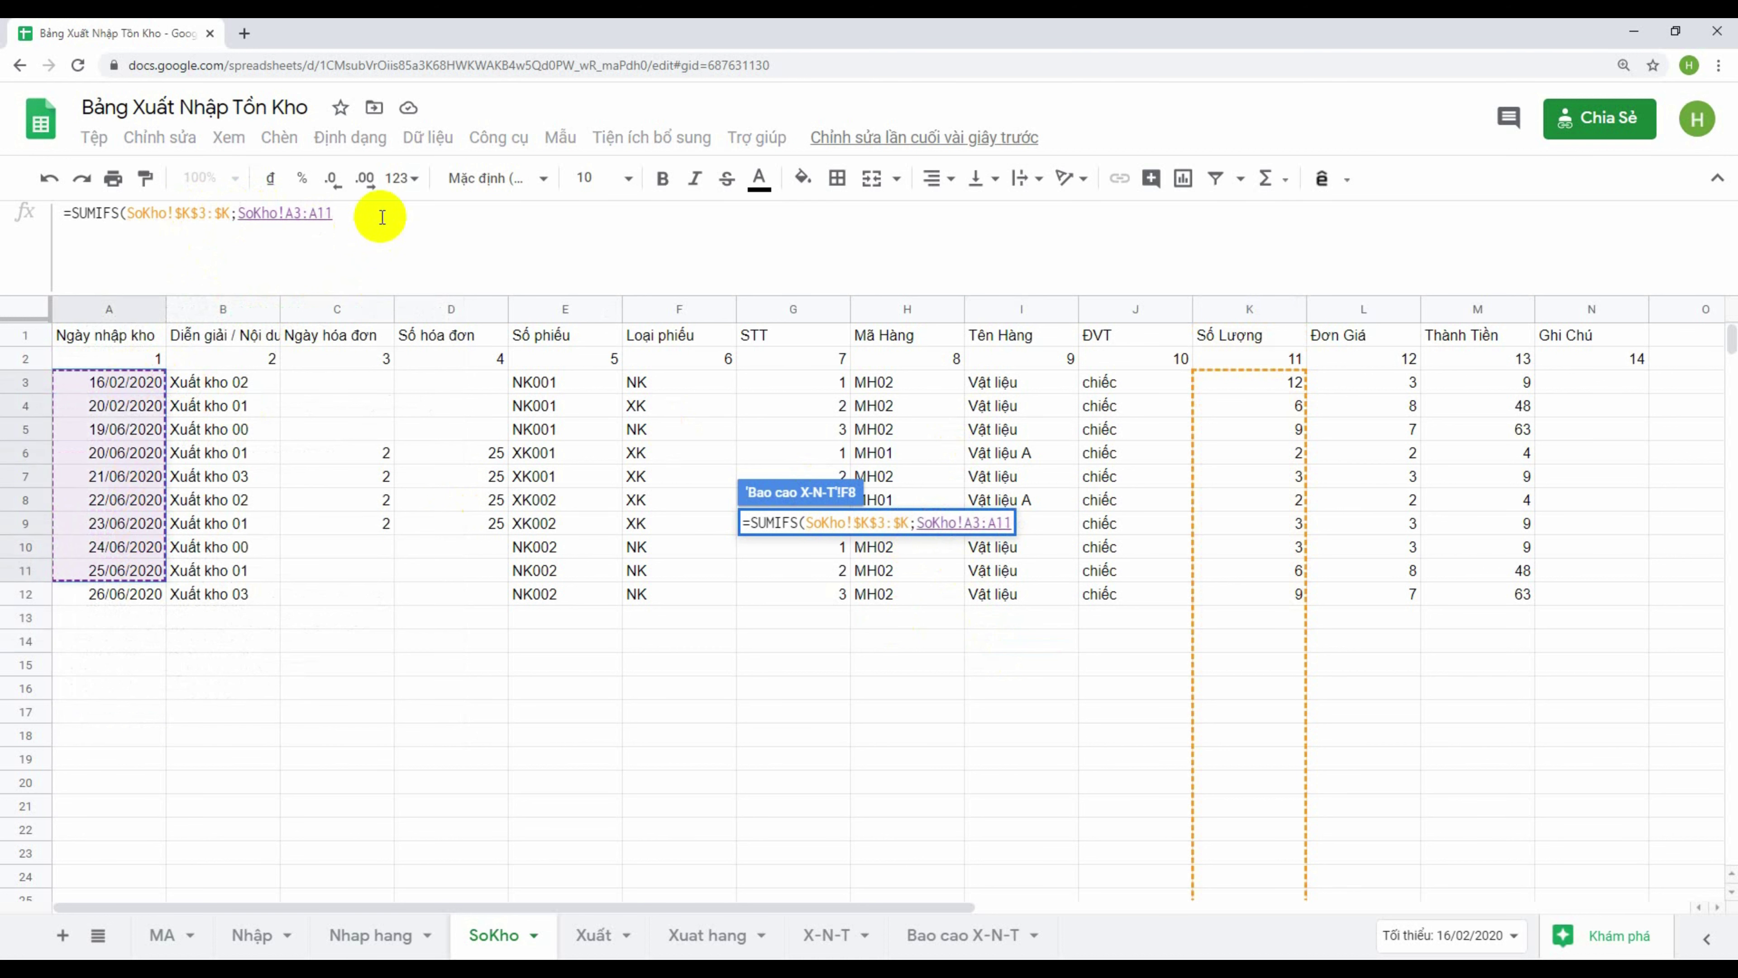
pyautogui.press('BackSpace')
pyautogui.press('BackSpace')
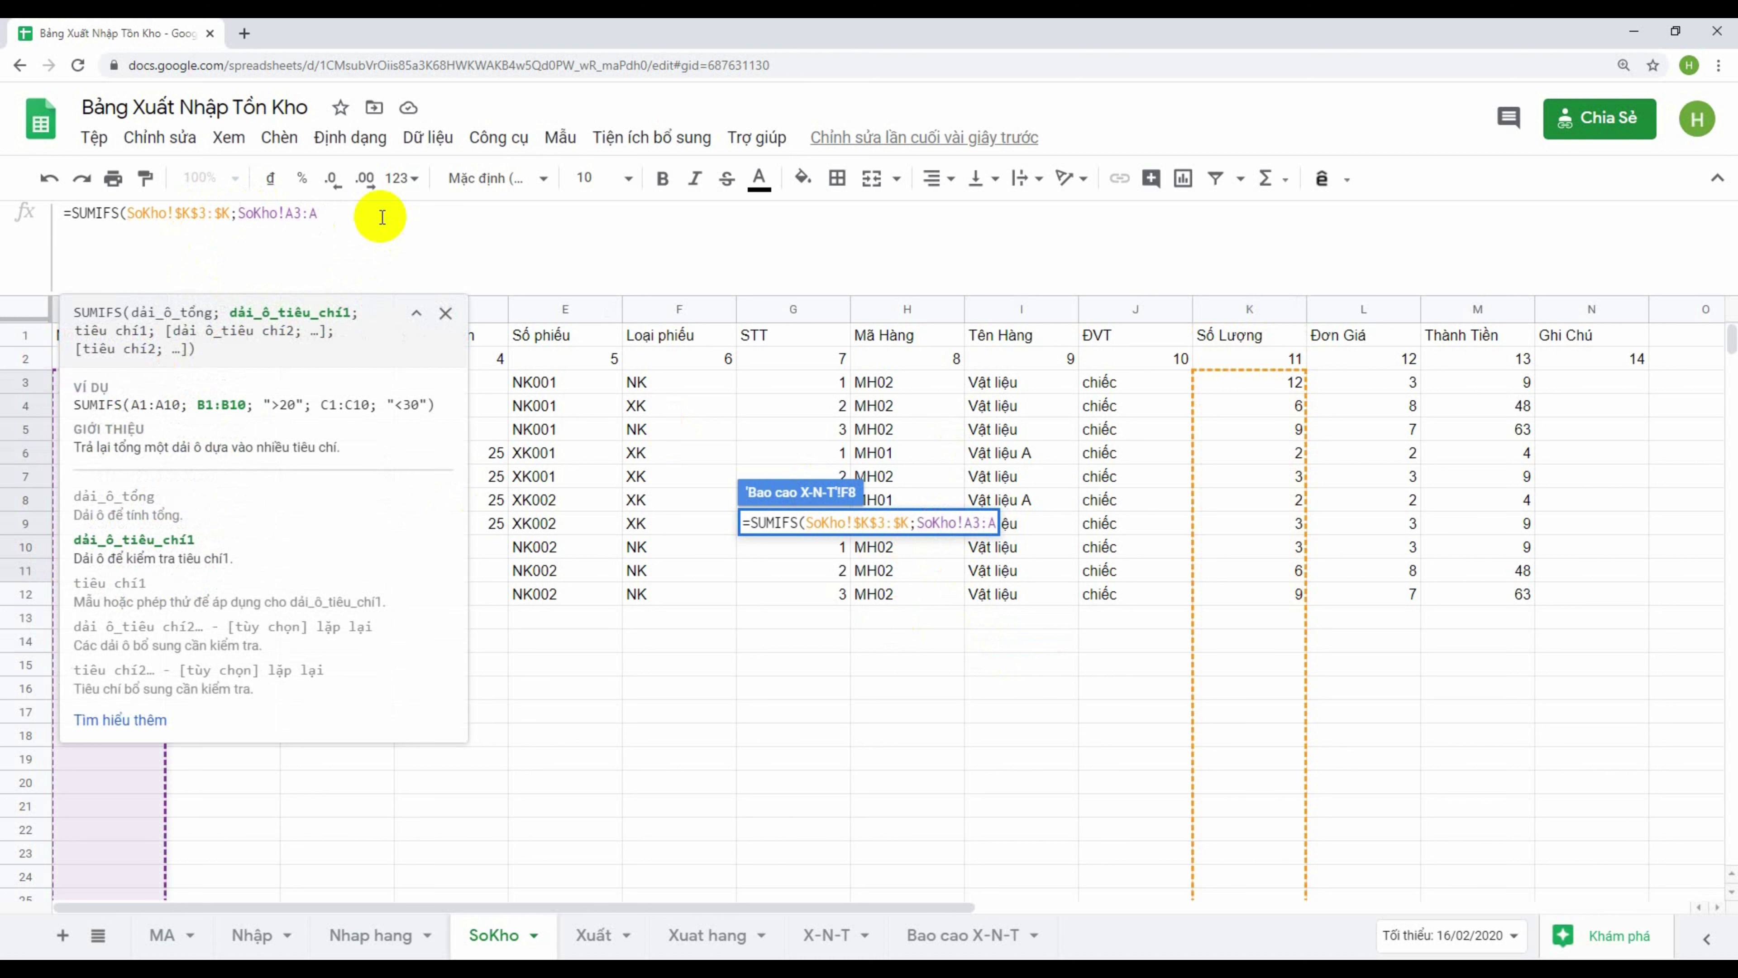
pyautogui.press('F4')
pyautogui.write('$A;')
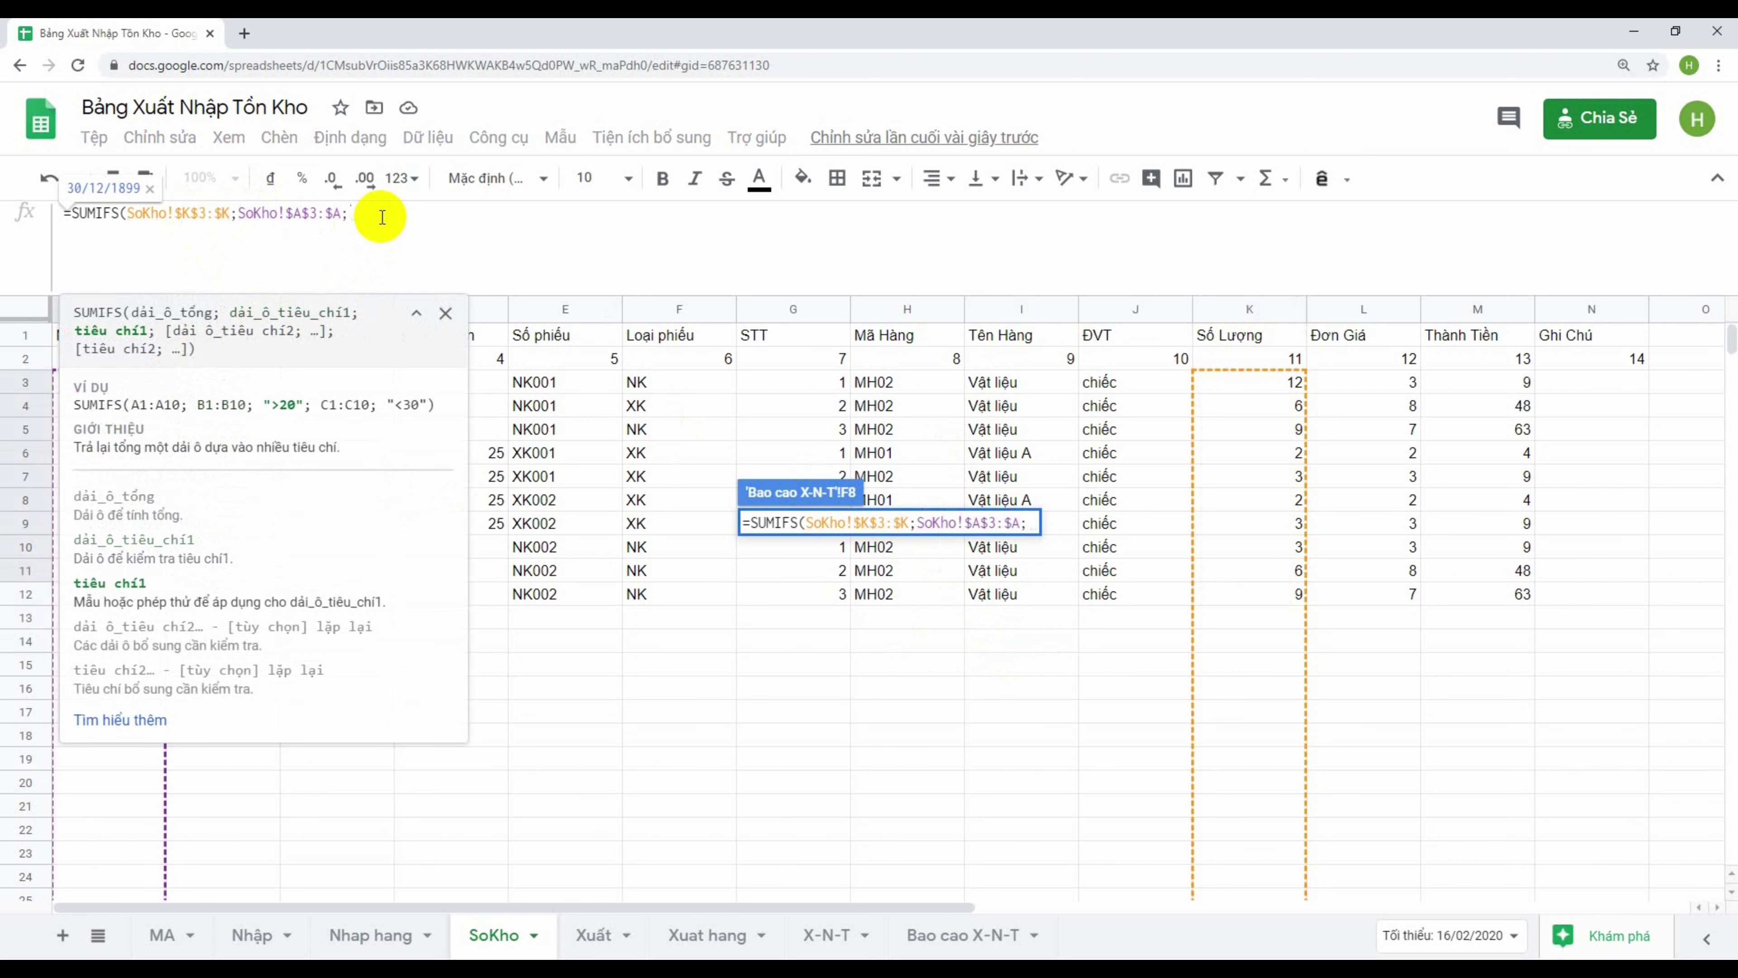
# Add the "<="&B5 Từ ngày condition on the date range
pyautogui.click(934, 938)
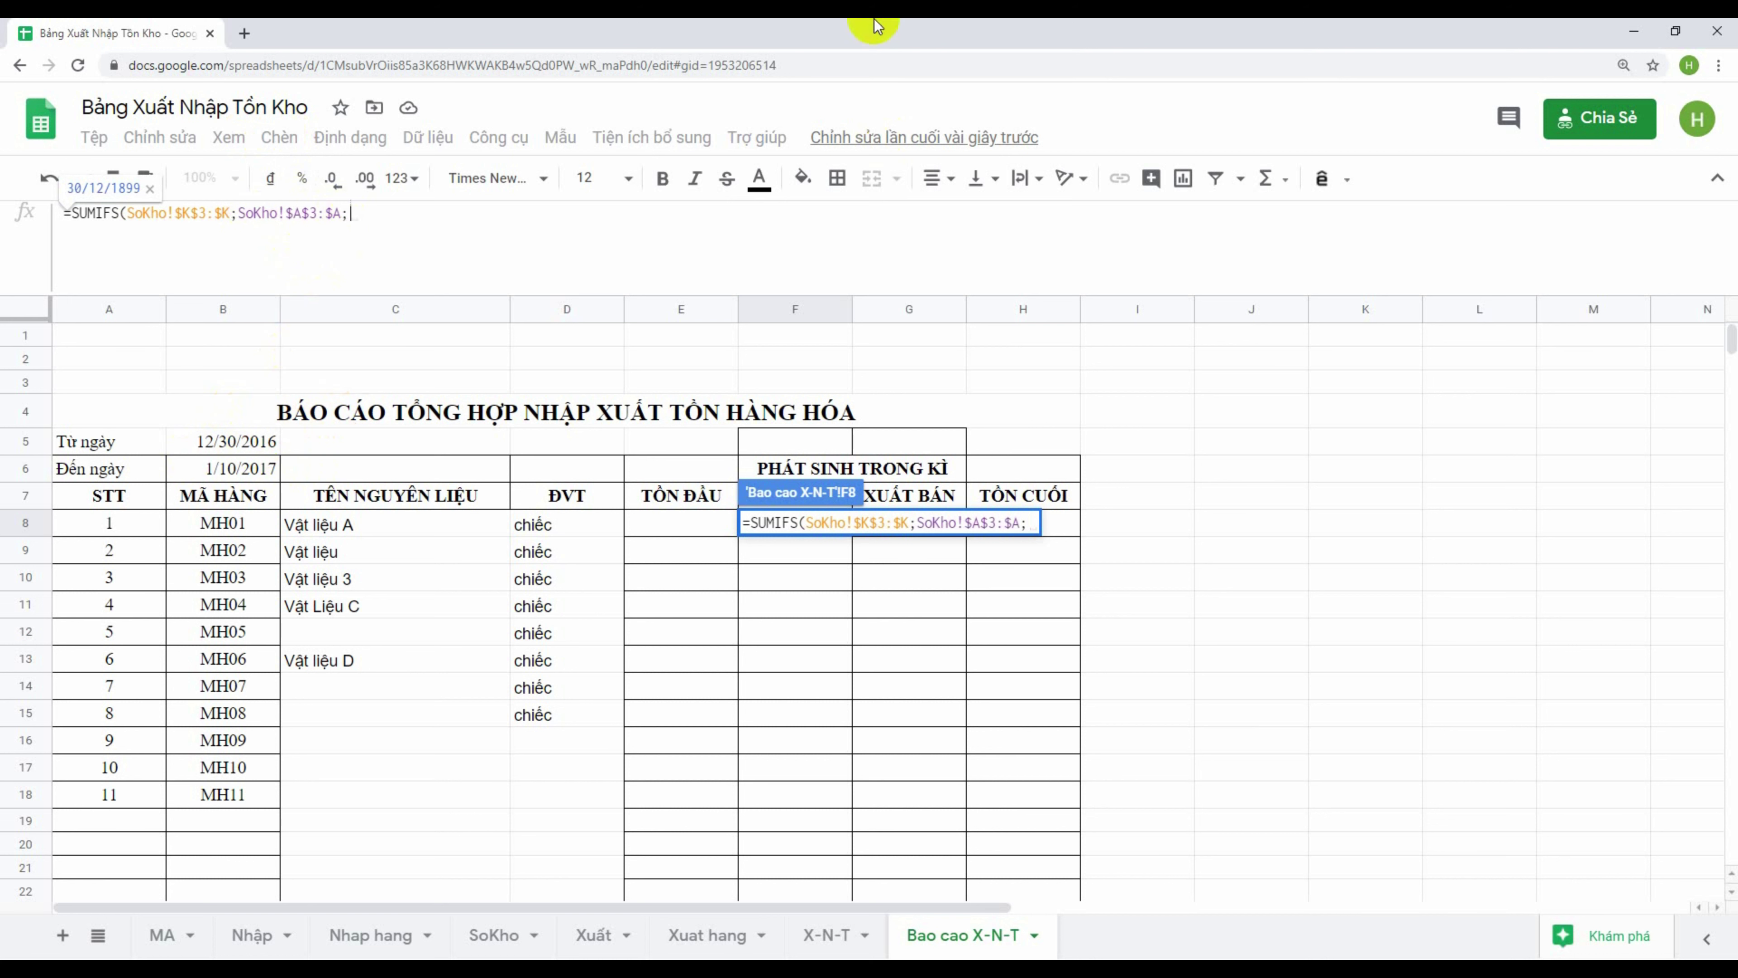
pyautogui.write('"<=')
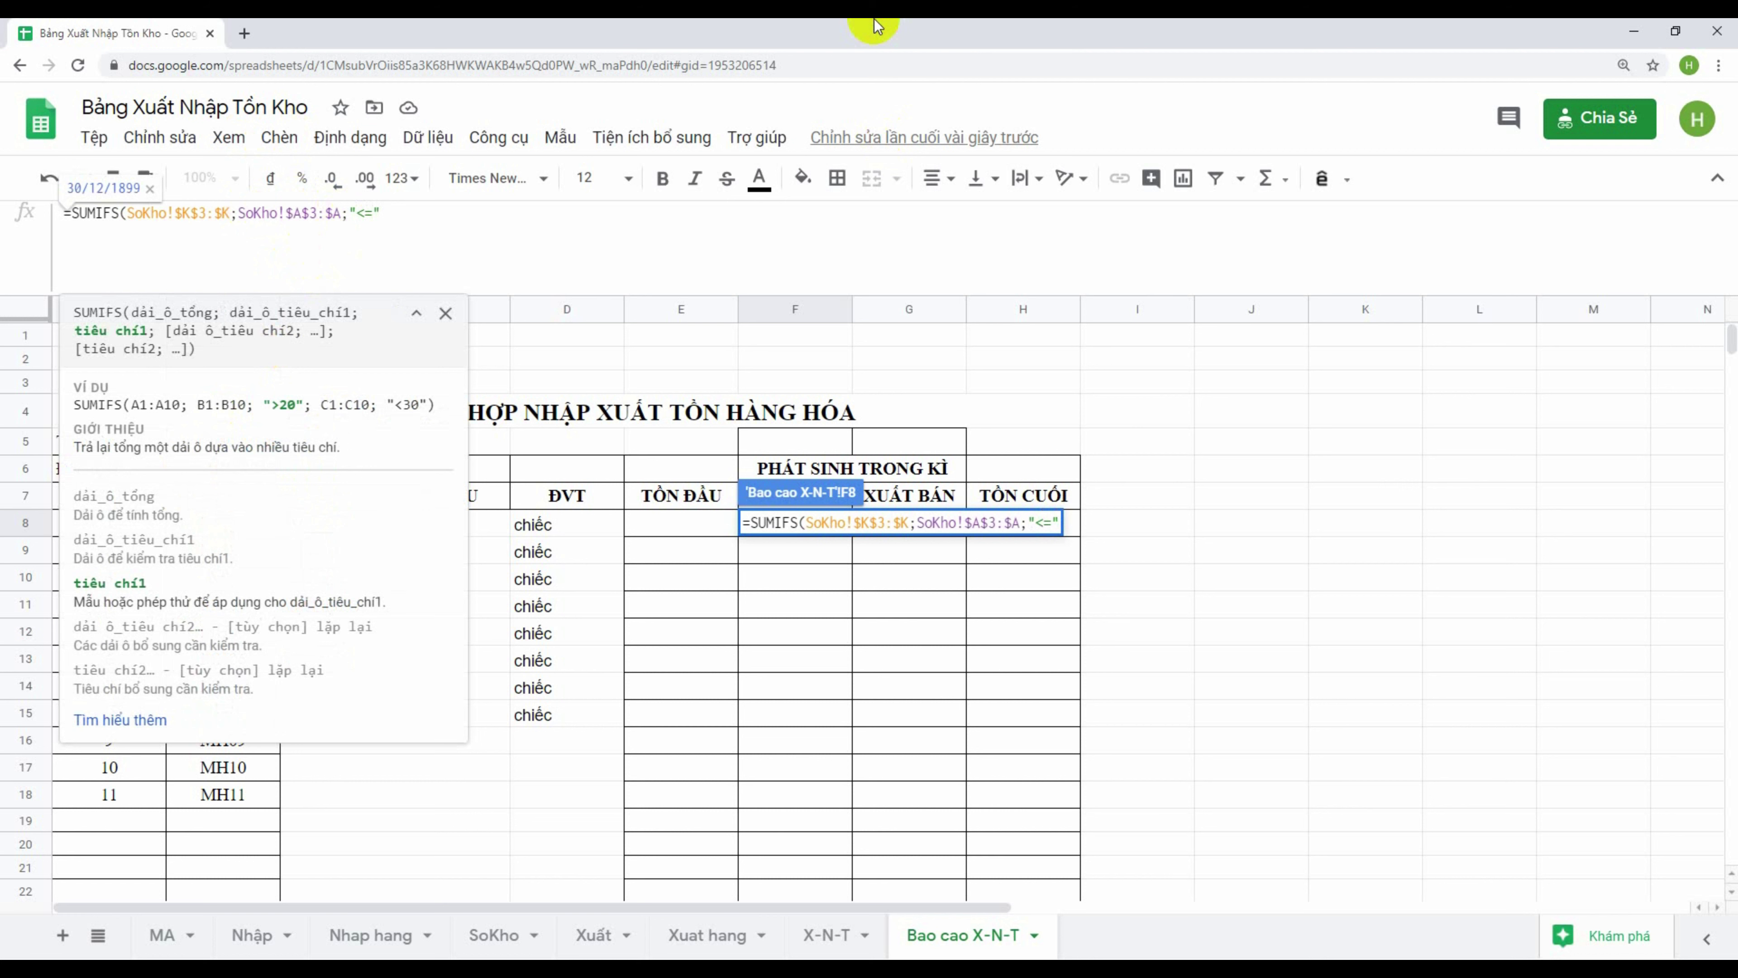
pyautogui.write('&')
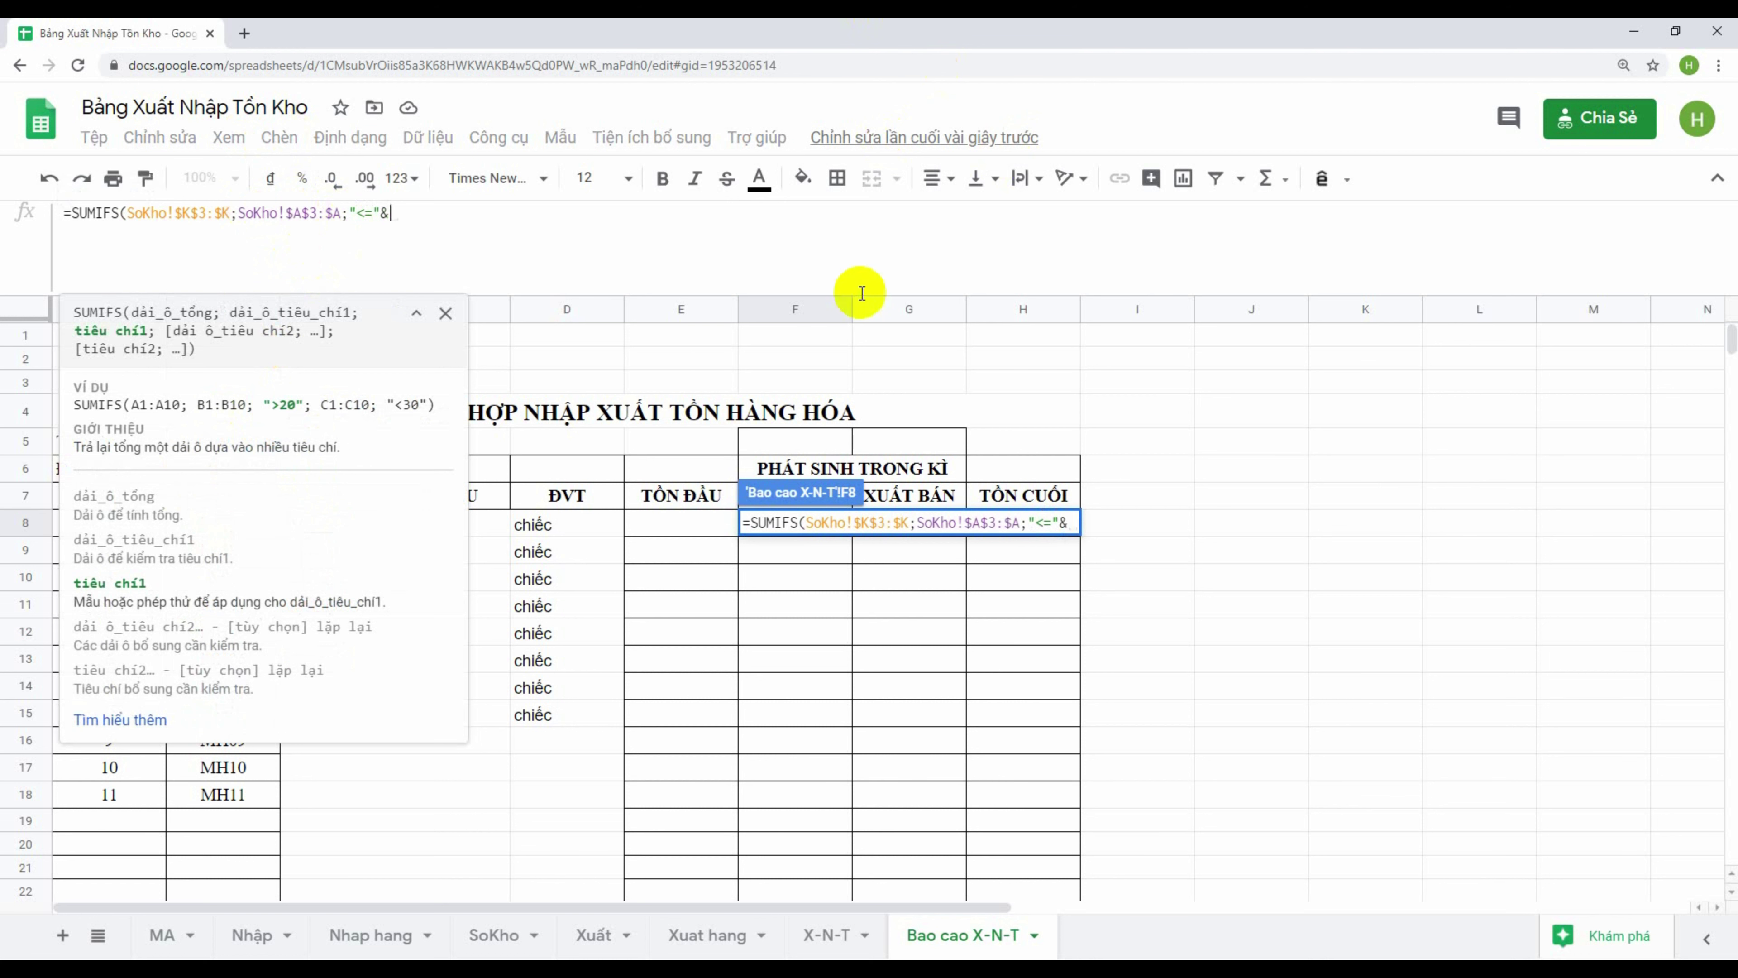
pyautogui.click(825, 381)
pyautogui.click(226, 443)
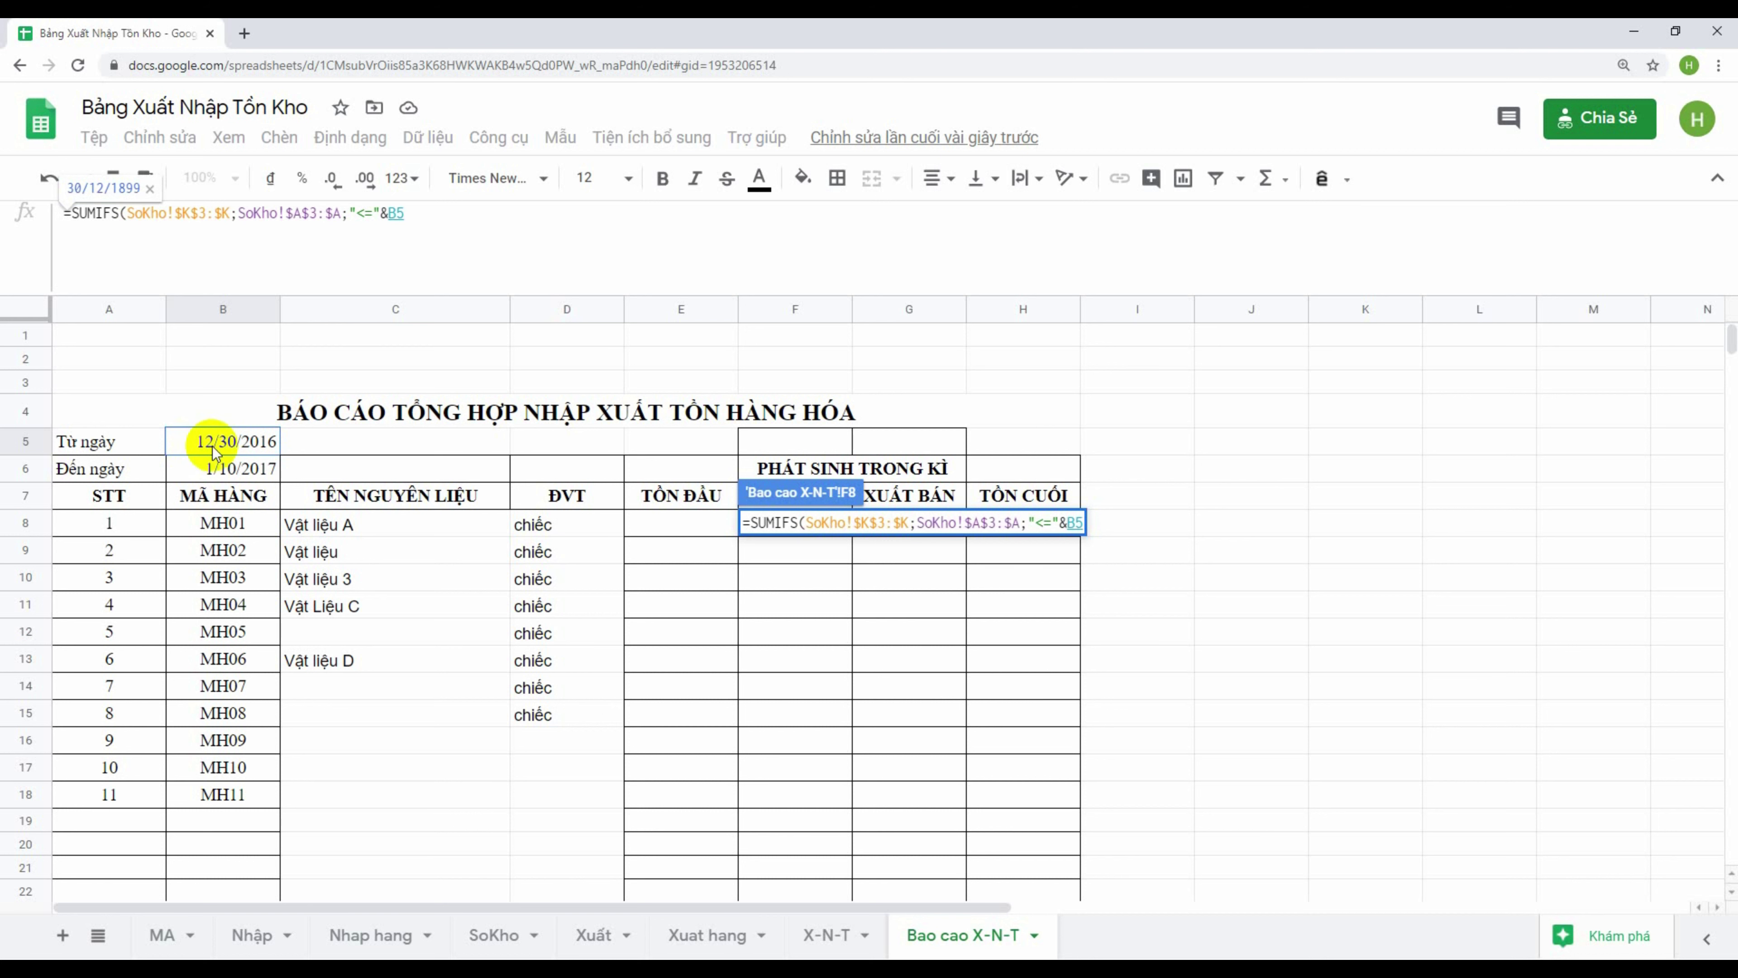
pyautogui.write(';')
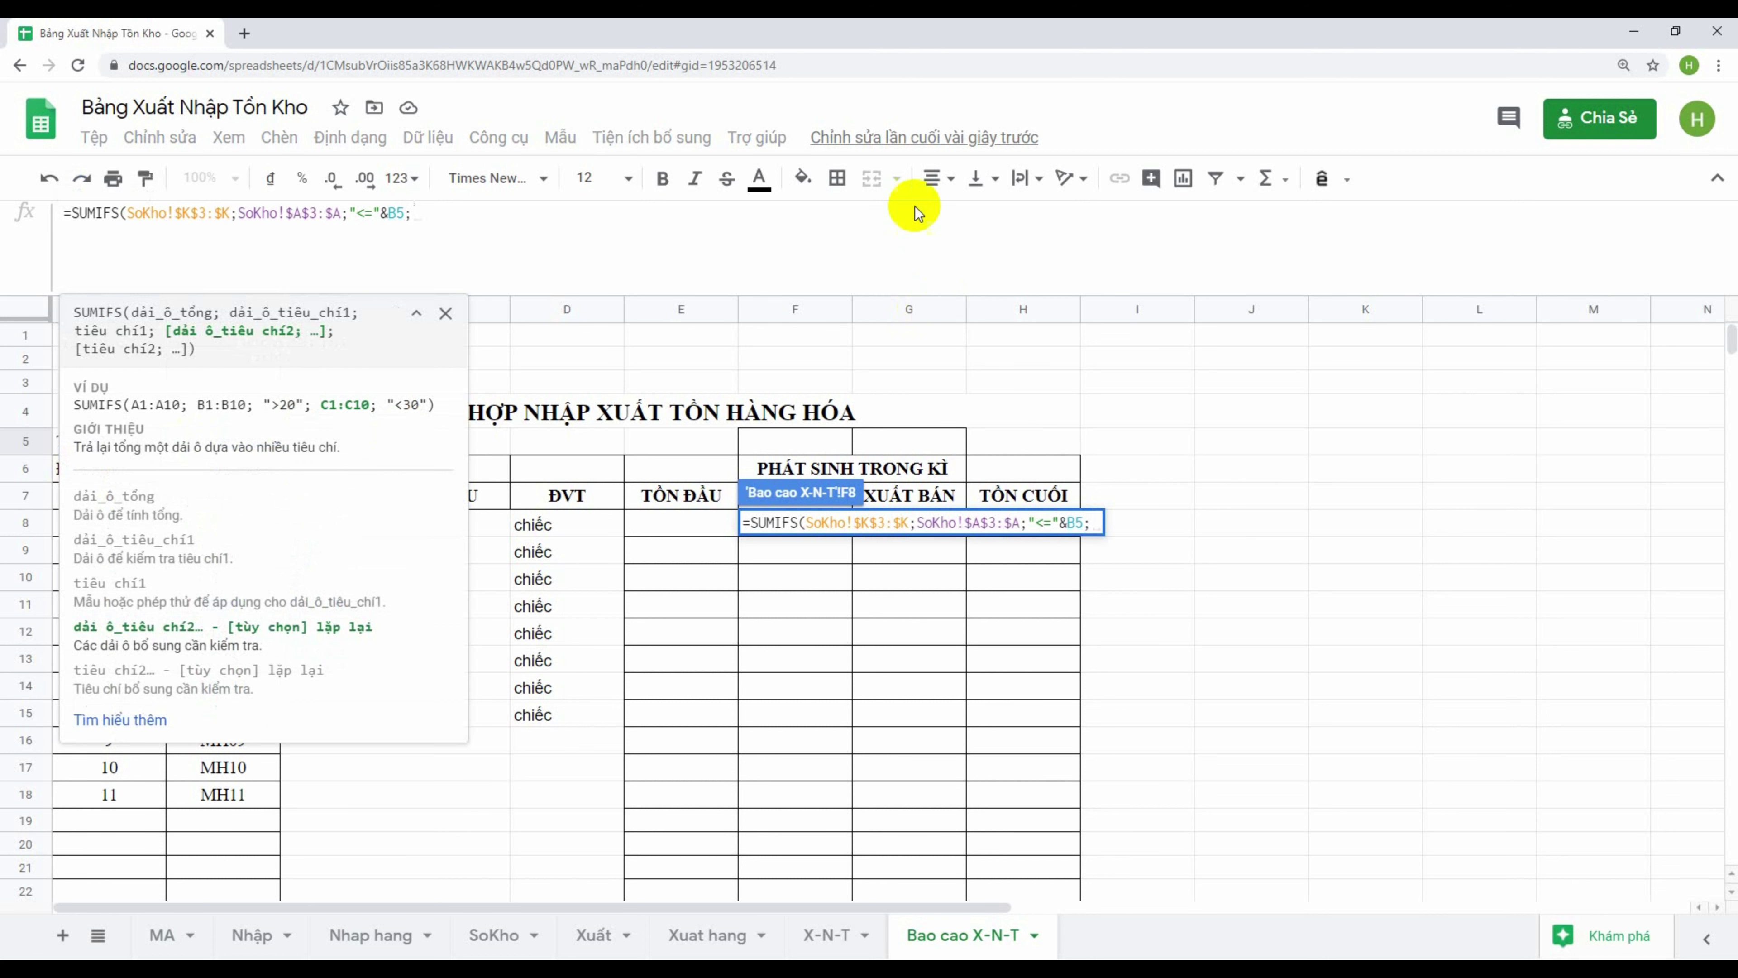
# Reuse the SoKho!$A$3:$A range with a ">="&B6 condition and commit F8, which shows 0
pyautogui.moveTo(238, 214); pyautogui.dragTo(350, 219)
pyautogui.hotkey('ctrl', 'c')
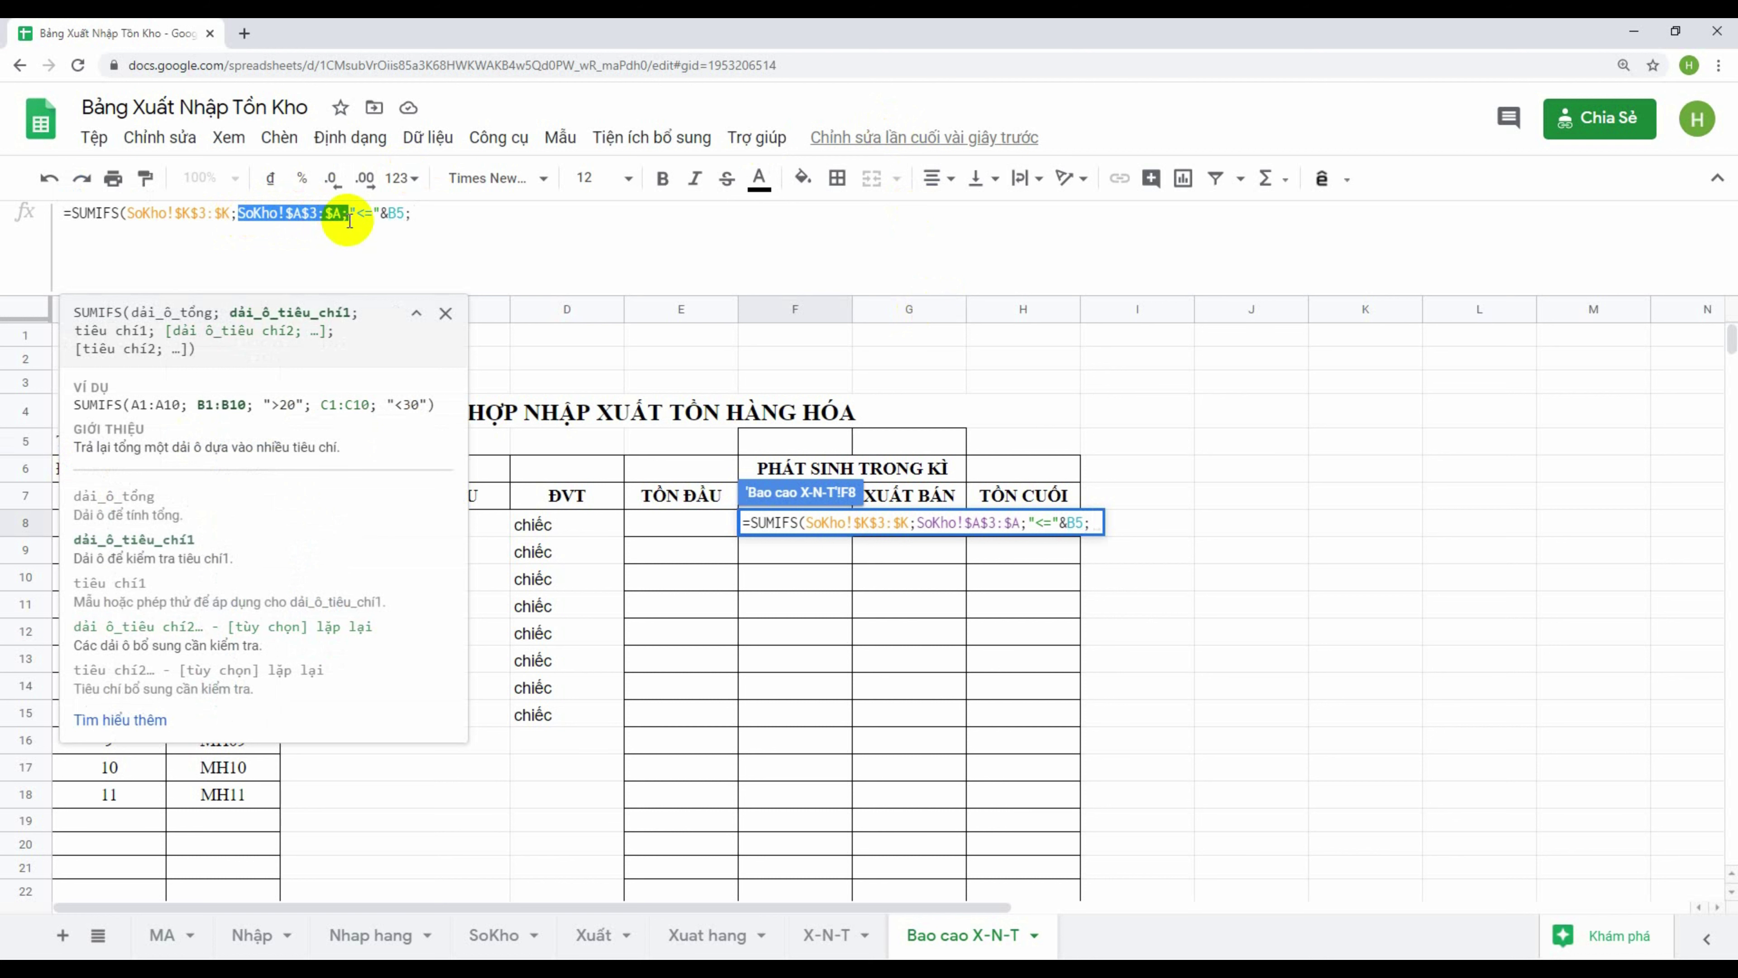
pyautogui.click(457, 218)
pyautogui.hotkey('ctrl', 'v')
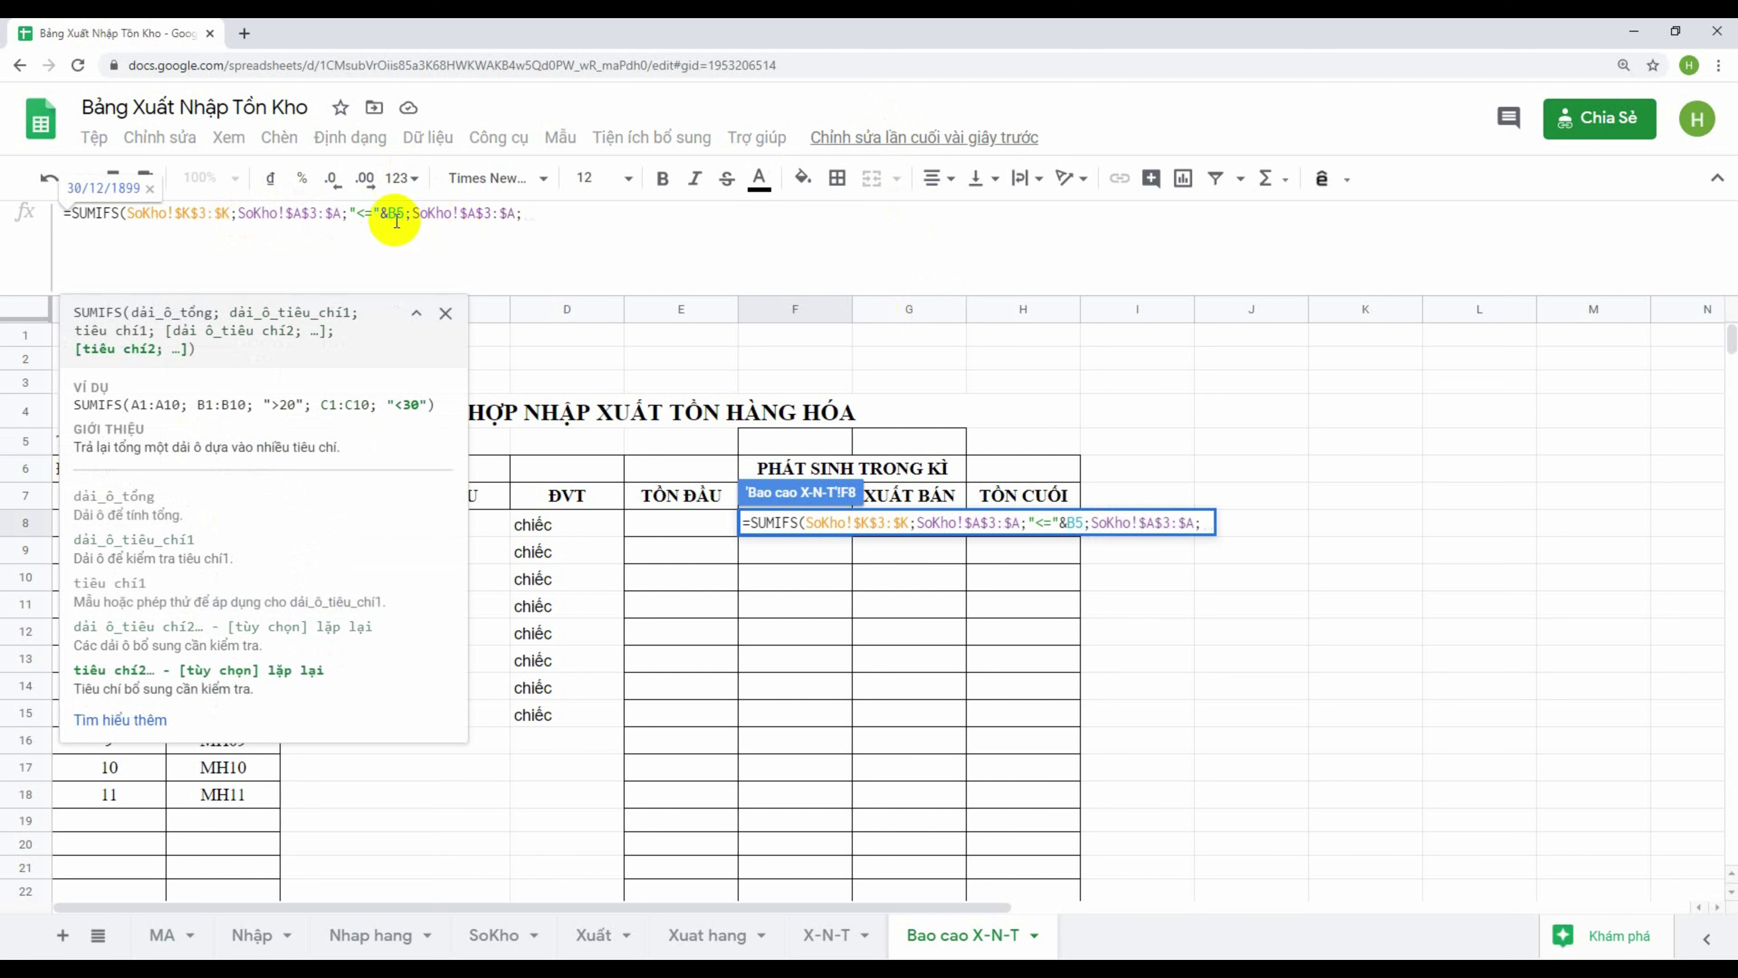
pyautogui.moveTo(350, 217); pyautogui.dragTo(403, 214)
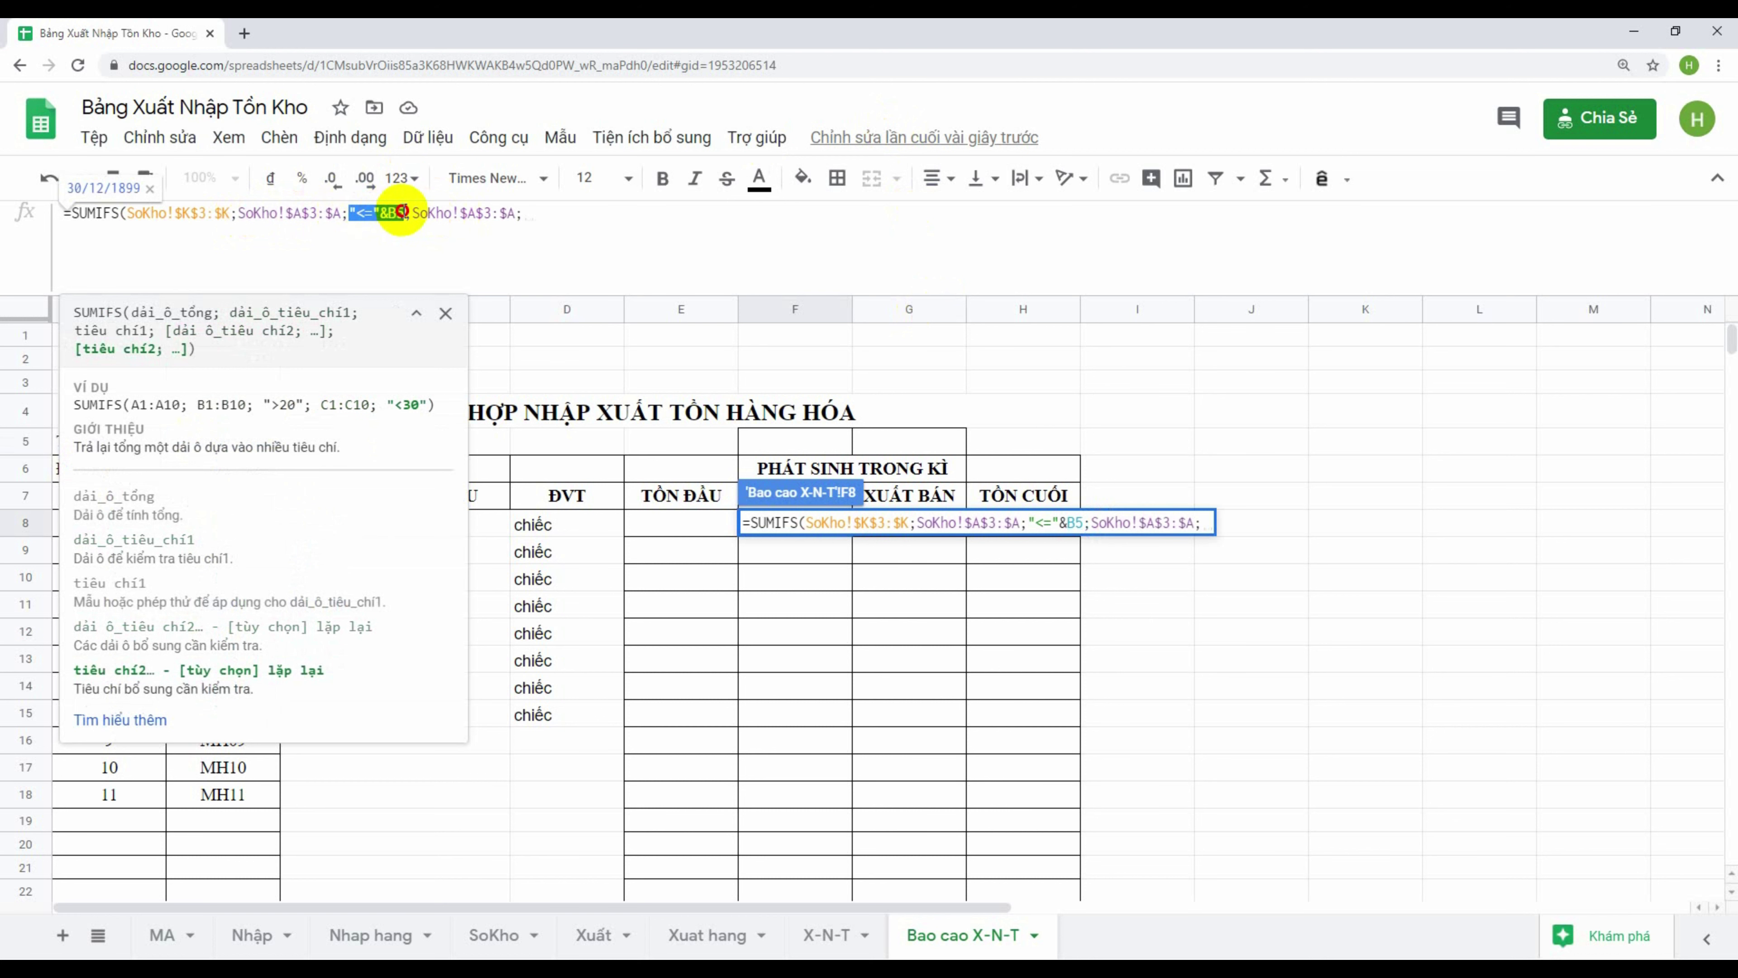
pyautogui.hotkey('ctrl', 'c')
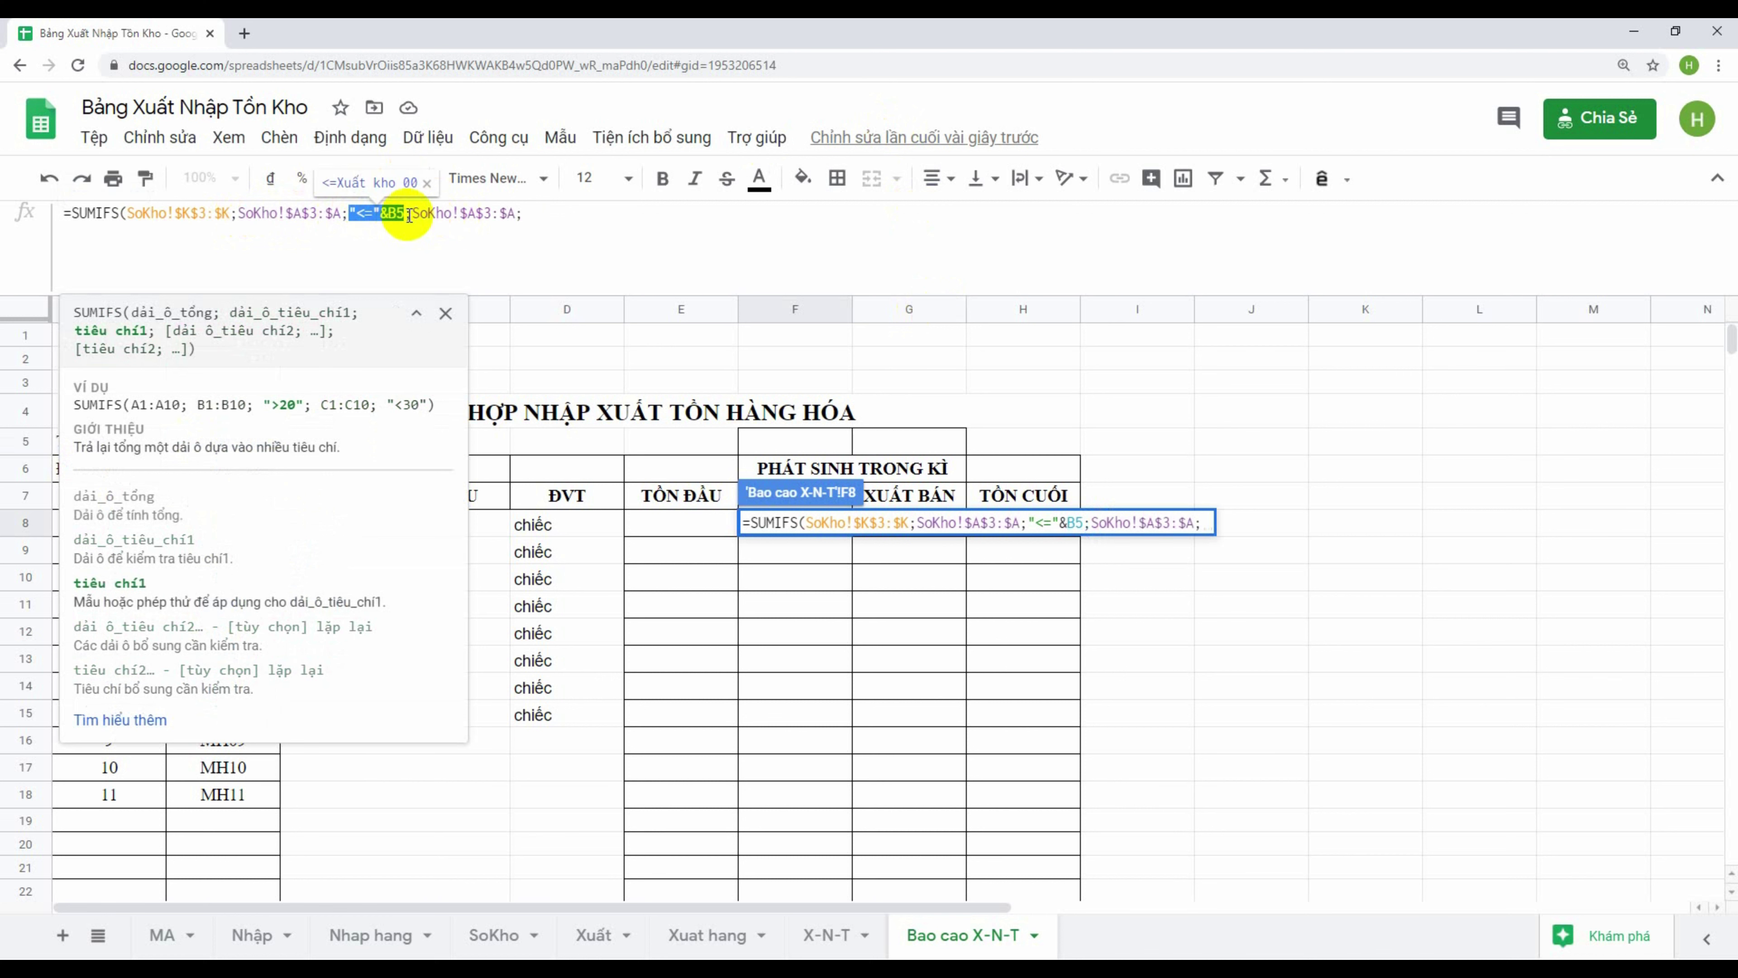
pyautogui.click(547, 214)
pyautogui.hotkey('ctrl', 'v')
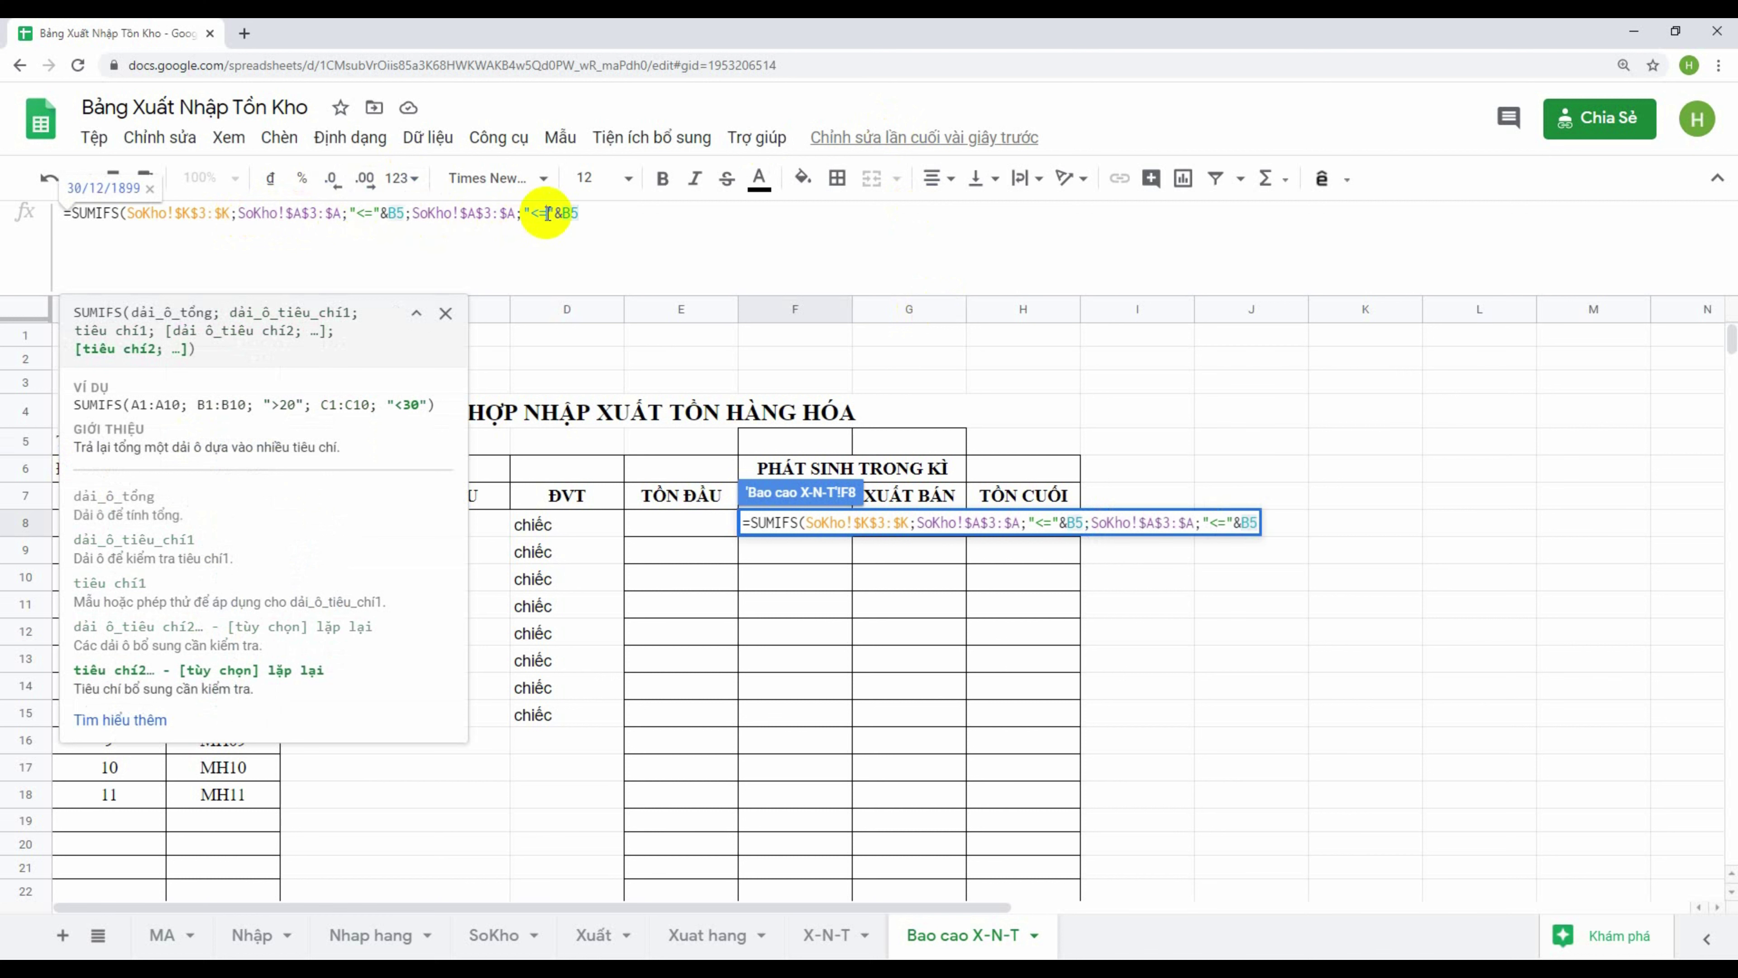
pyautogui.press('BackSpace')
pyautogui.press('BackSpace')
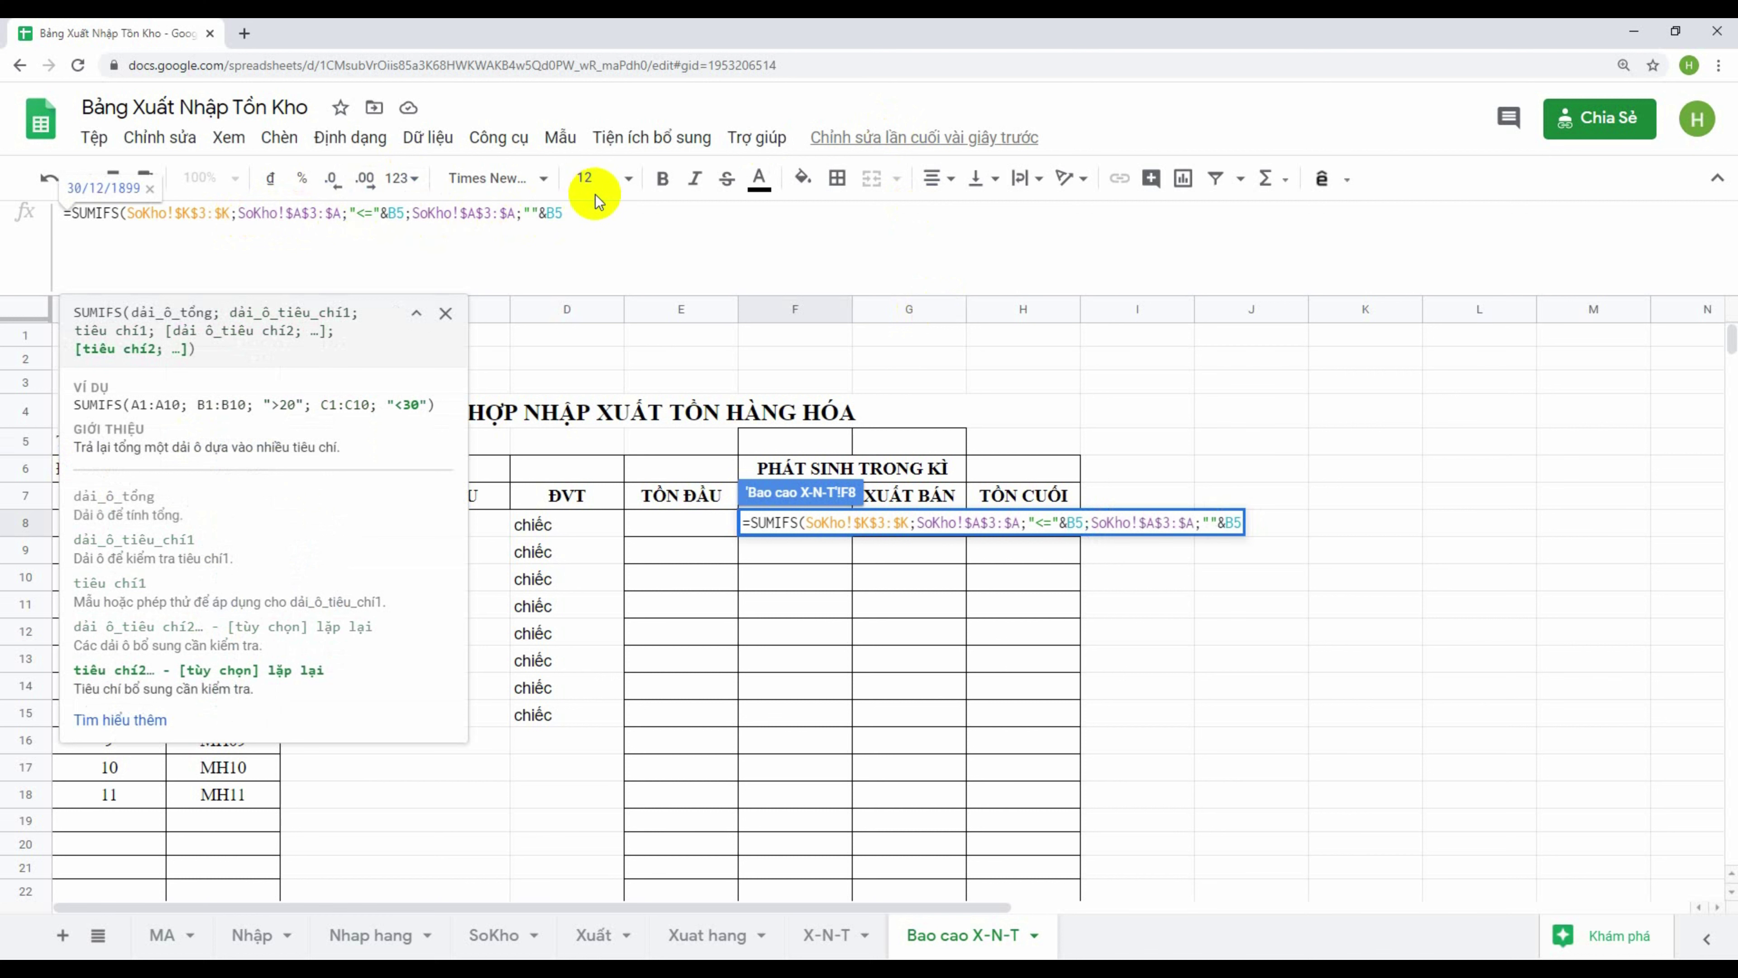
pyautogui.write('>="&B')
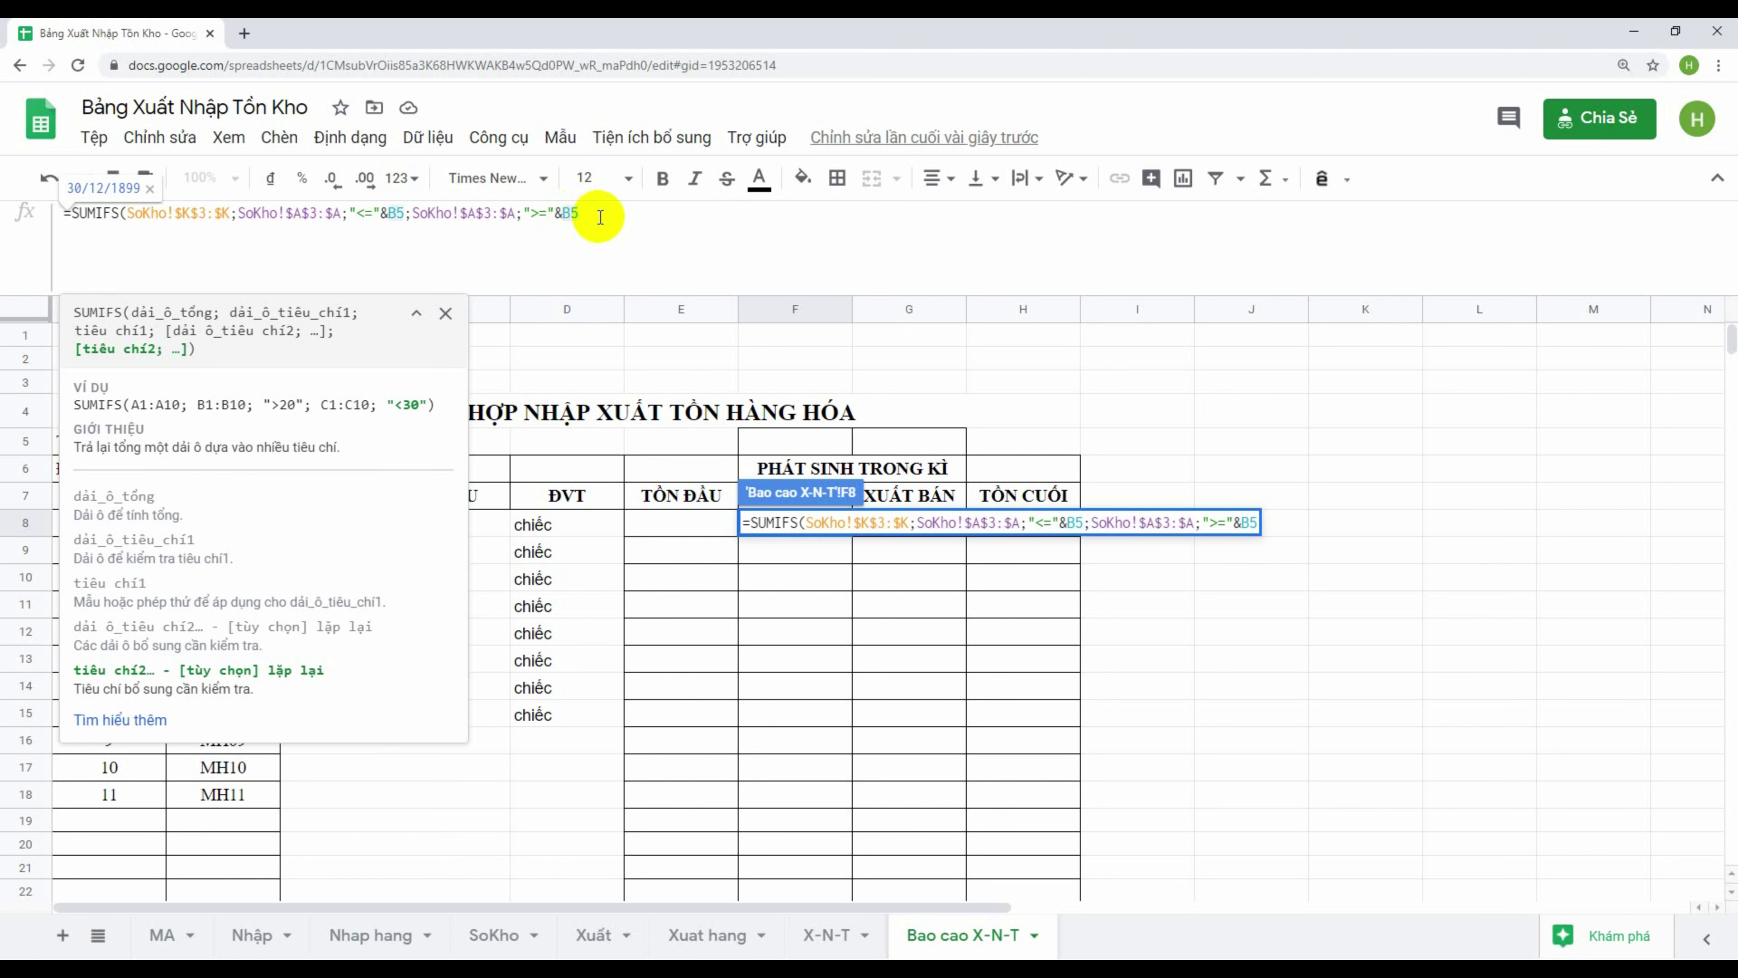
pyautogui.write('6')
pyautogui.click(560, 370)
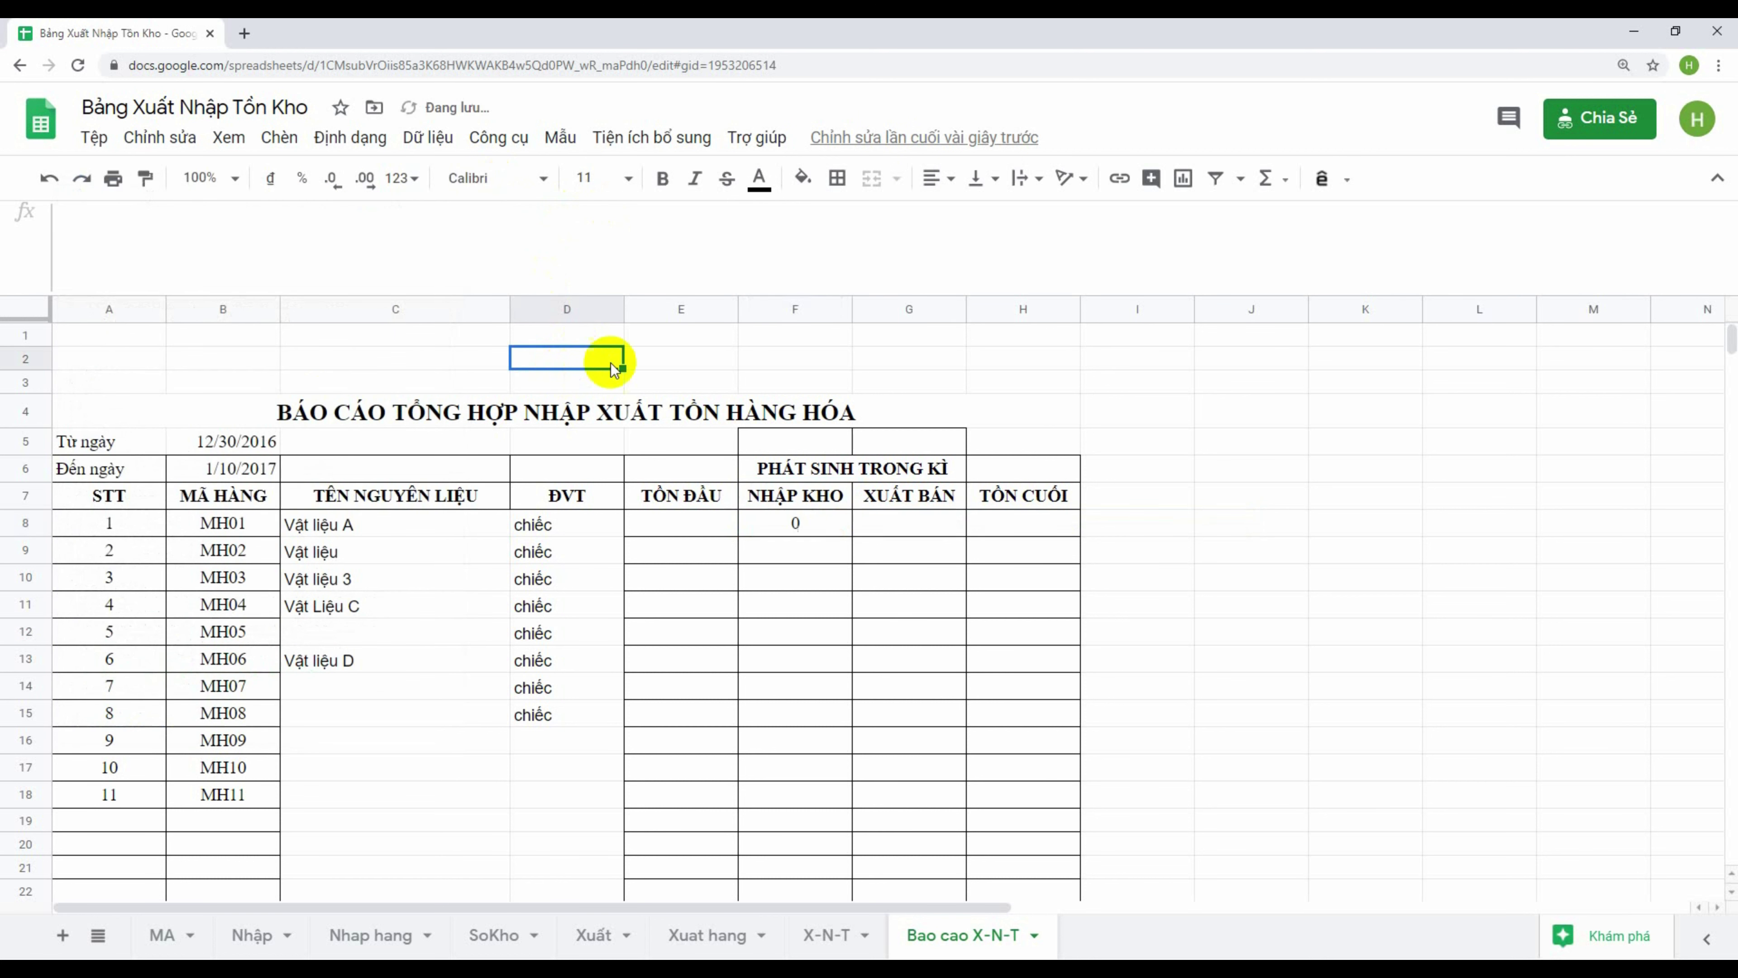
# Lock the date references to $B$5 and $B$6 and add a separator for another criteria range
pyautogui.click(674, 516)
pyautogui.click(797, 523)
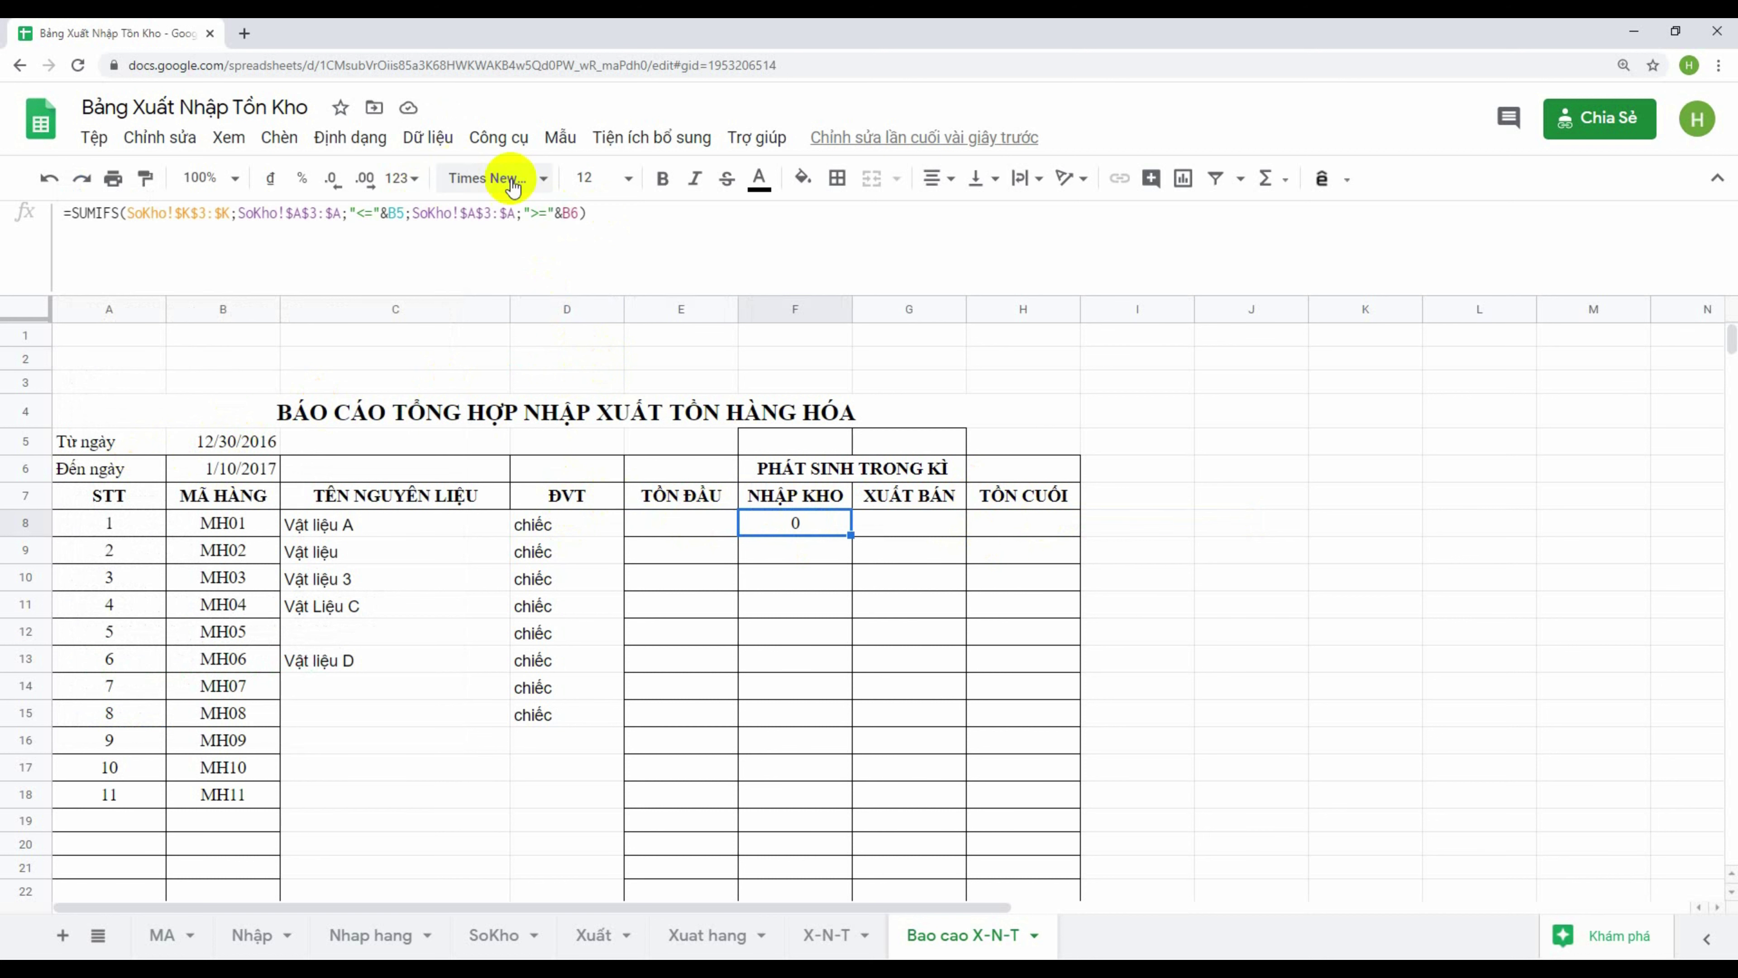
pyautogui.click(569, 214)
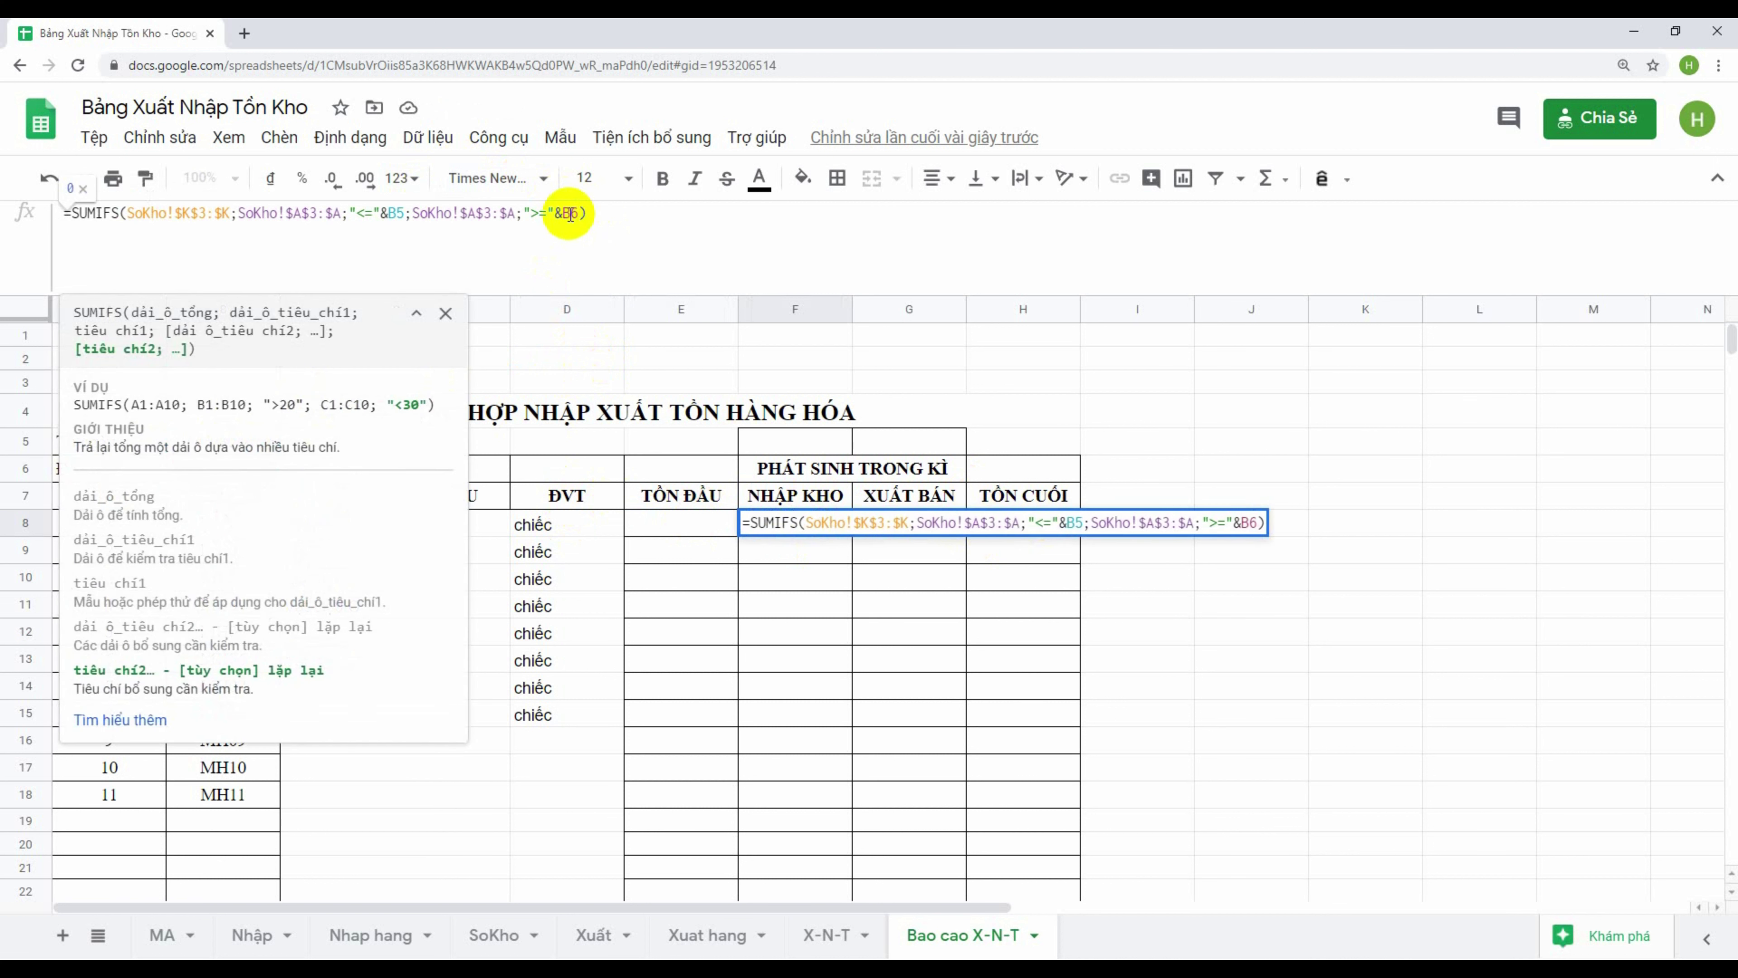
pyautogui.click(397, 214)
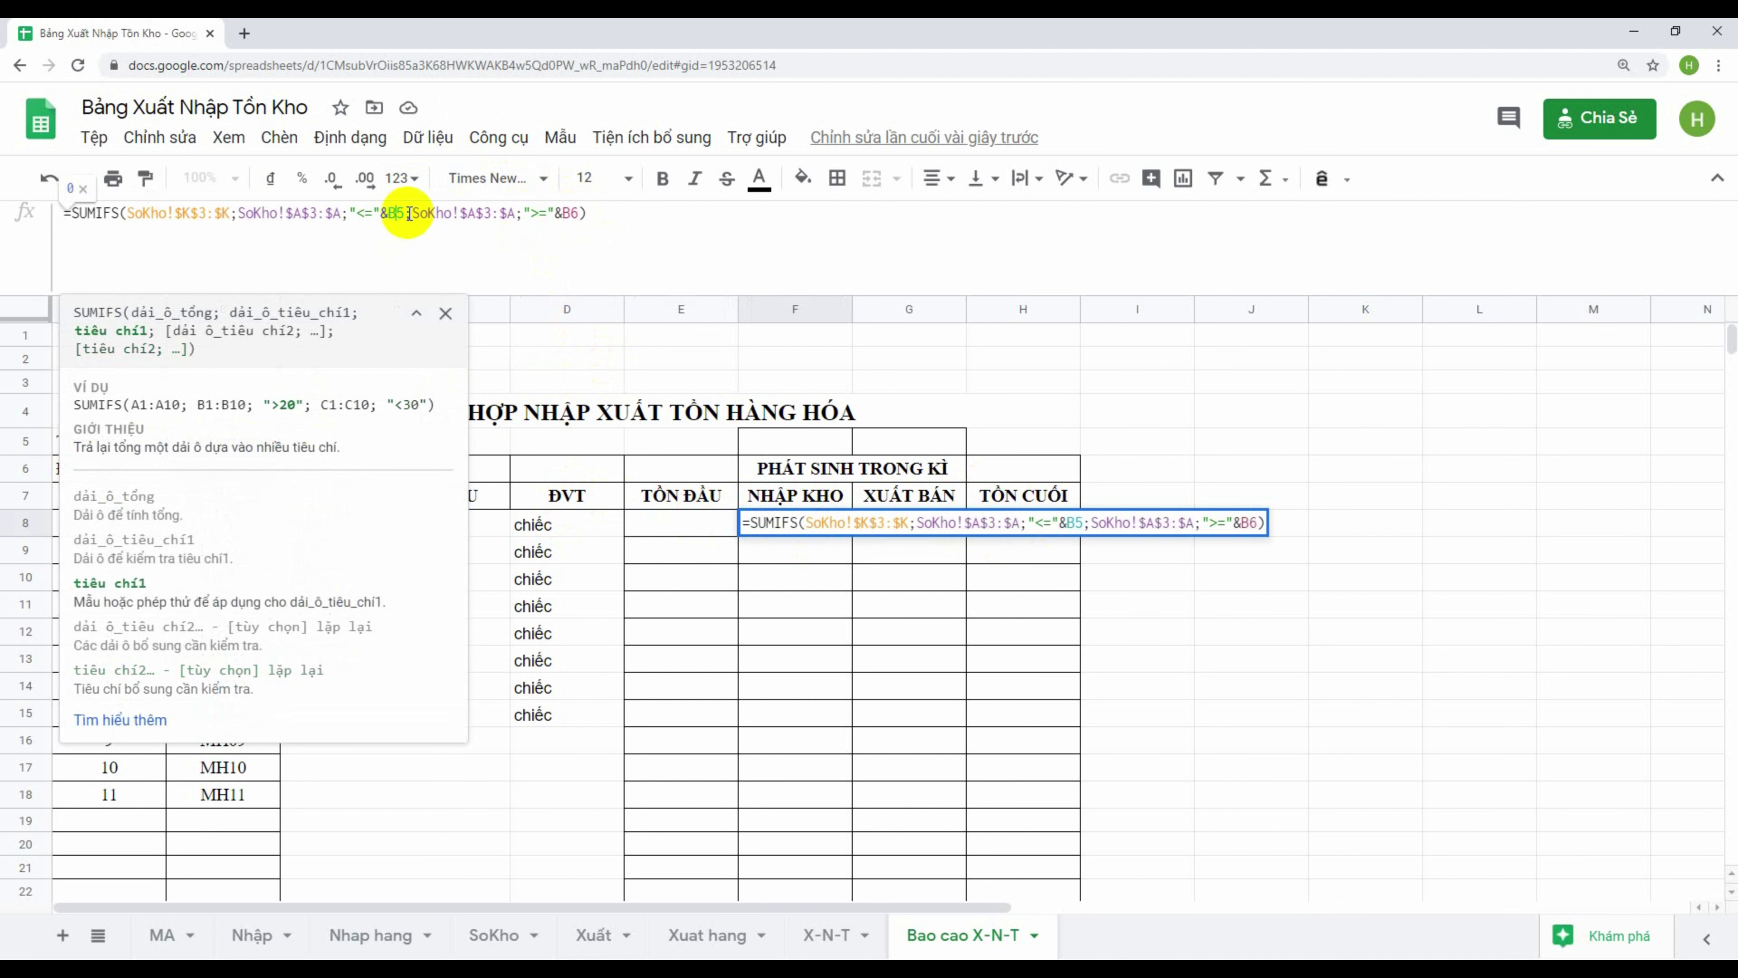
pyautogui.press('F4')
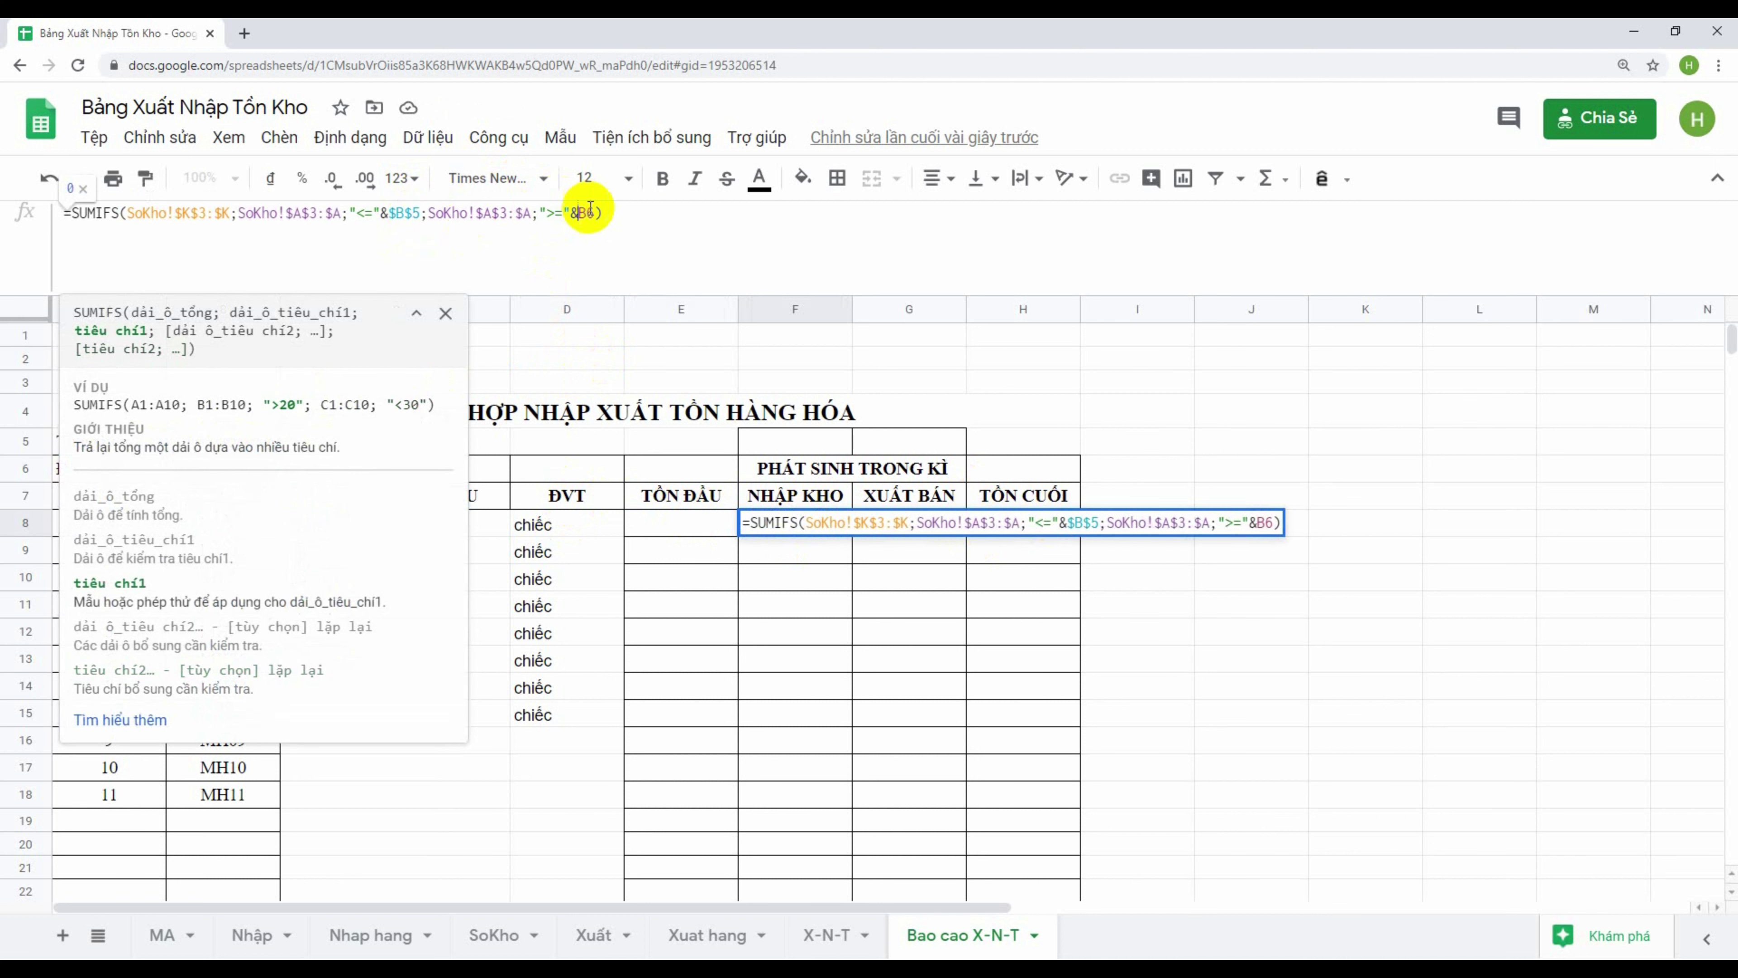
pyautogui.click(585, 213)
pyautogui.press('F4')
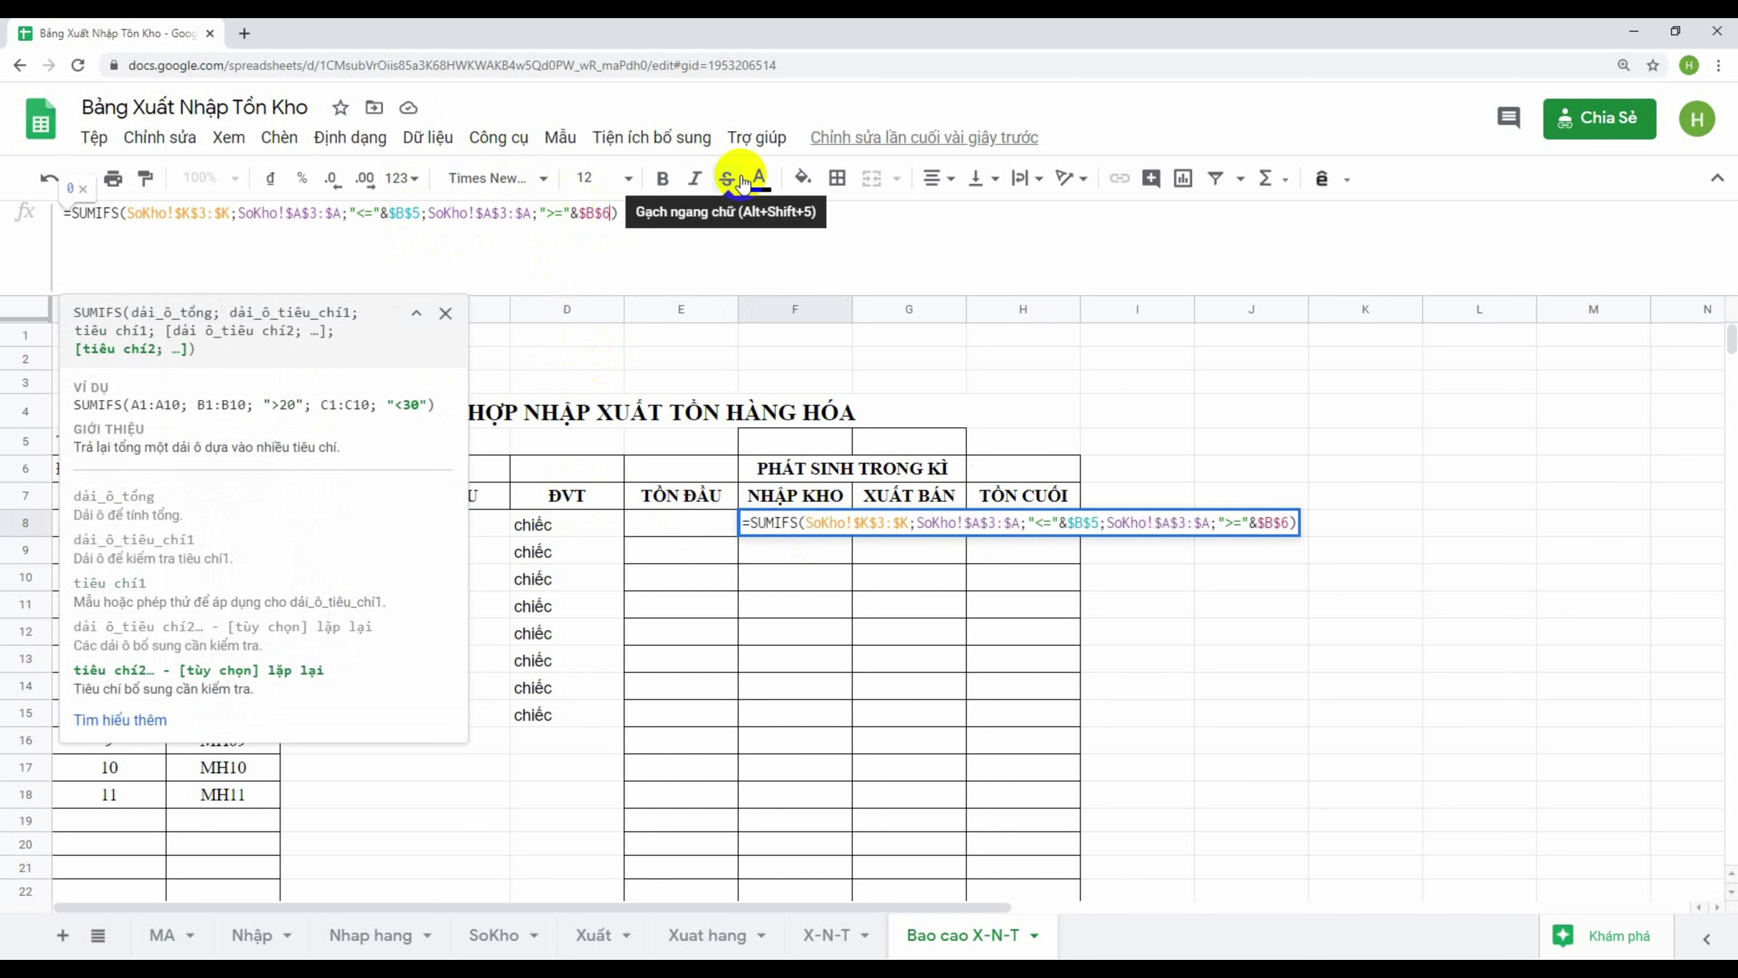
pyautogui.write(';')
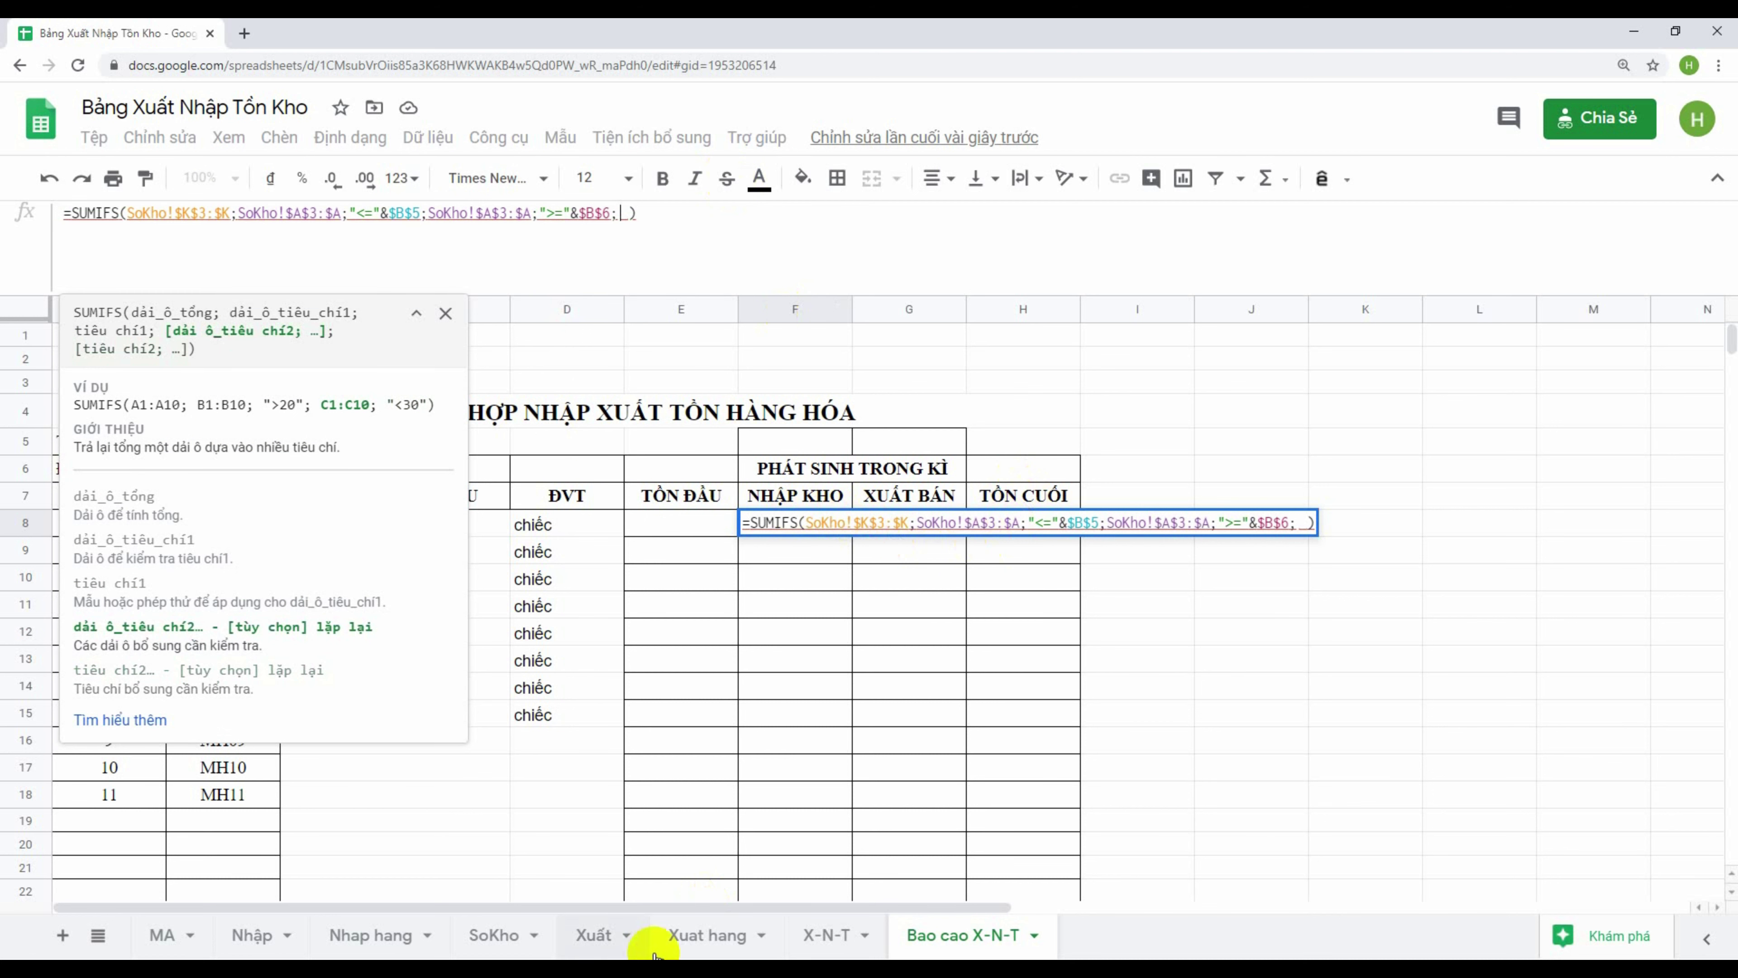
# Add SoKho!$F$3:$F equal to "NK" as the third condition and commit F8
pyautogui.click(490, 934)
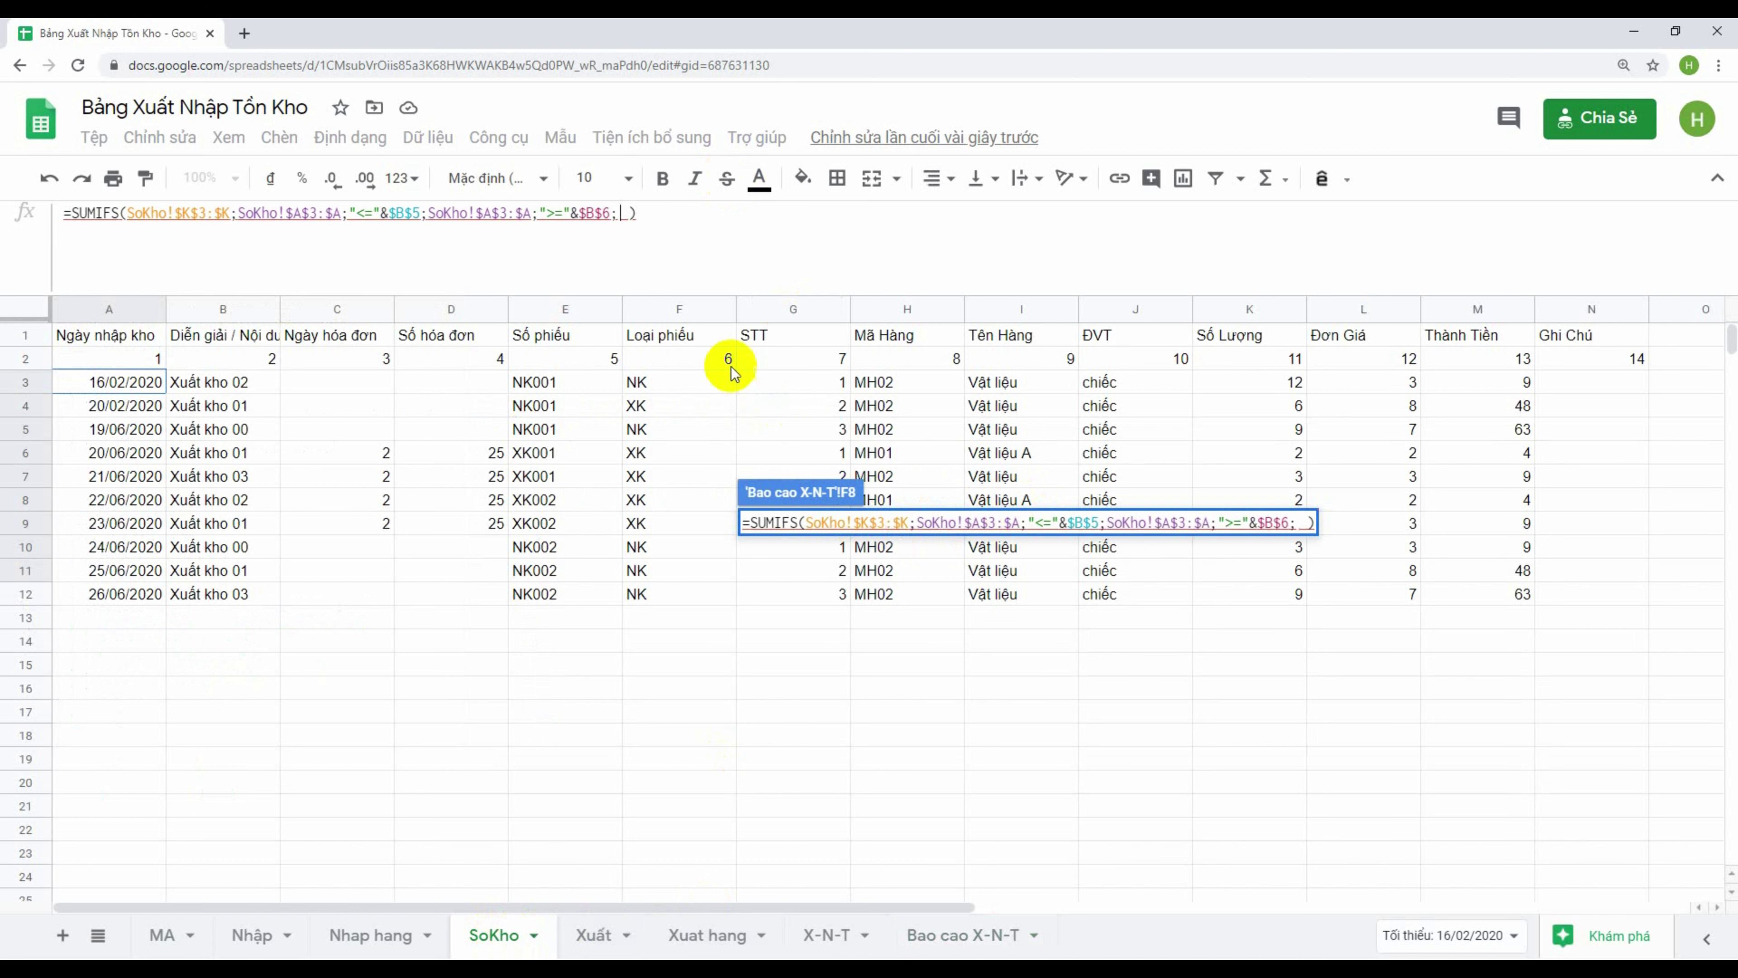
pyautogui.click(658, 384)
pyautogui.moveTo(658, 384); pyautogui.dragTo(680, 626)
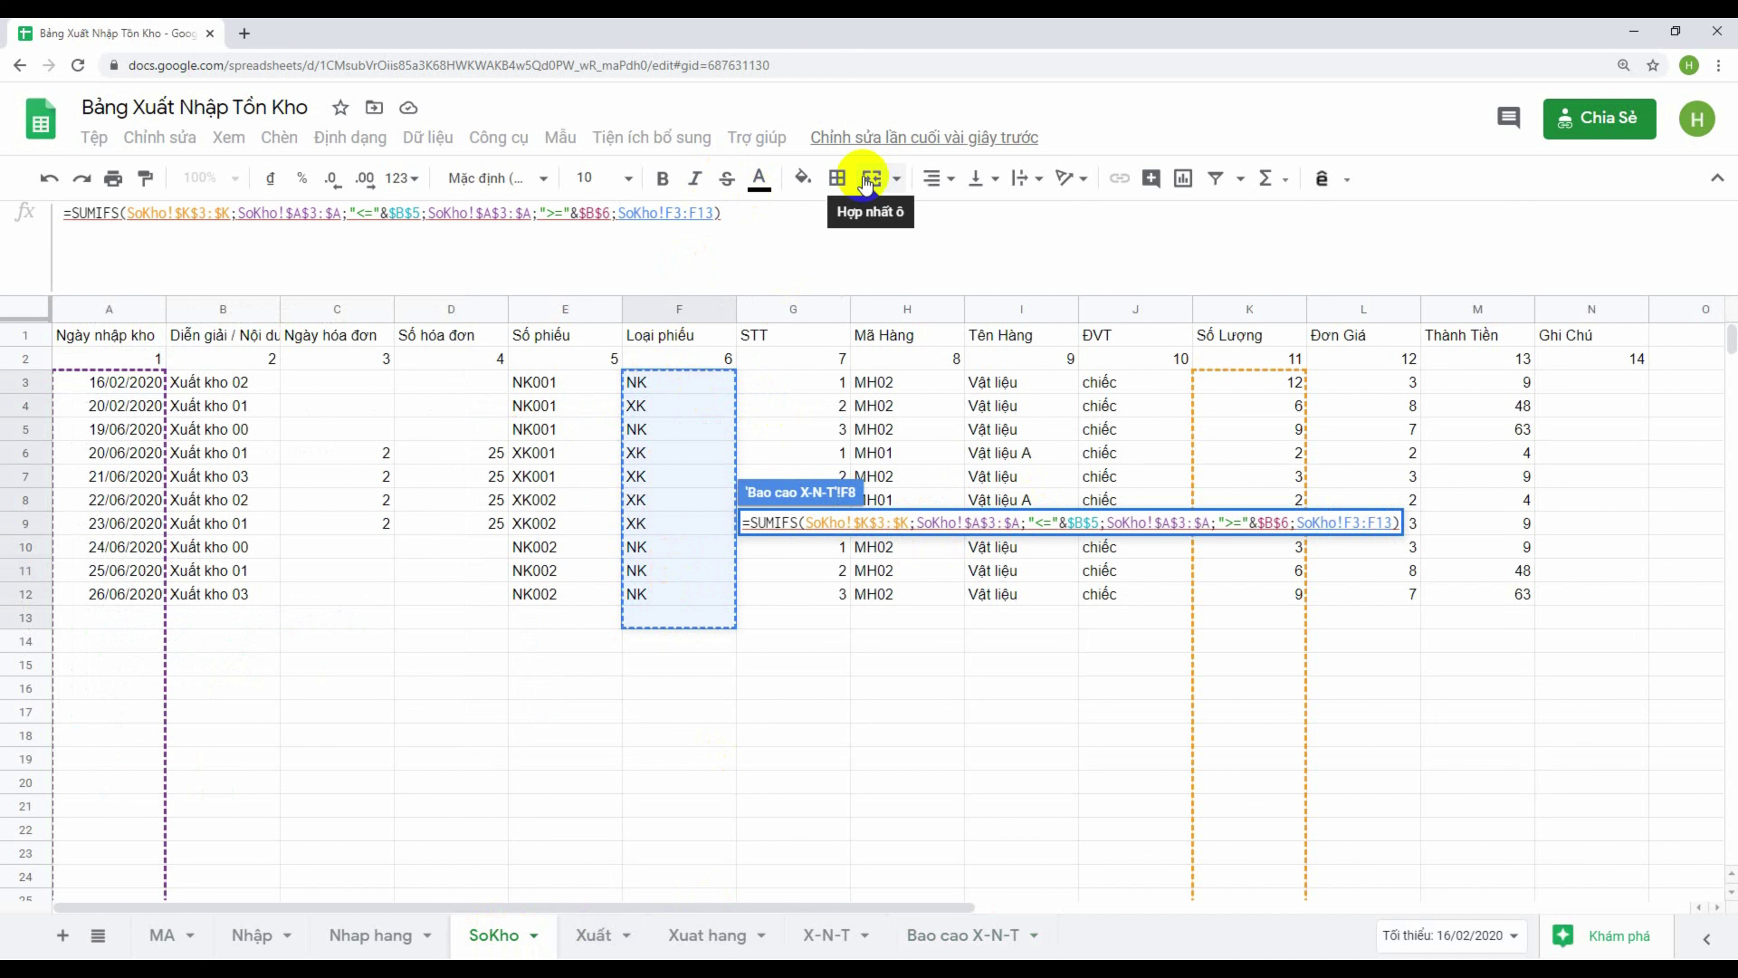
pyautogui.press('BackSpace')
pyautogui.press('BackSpace')
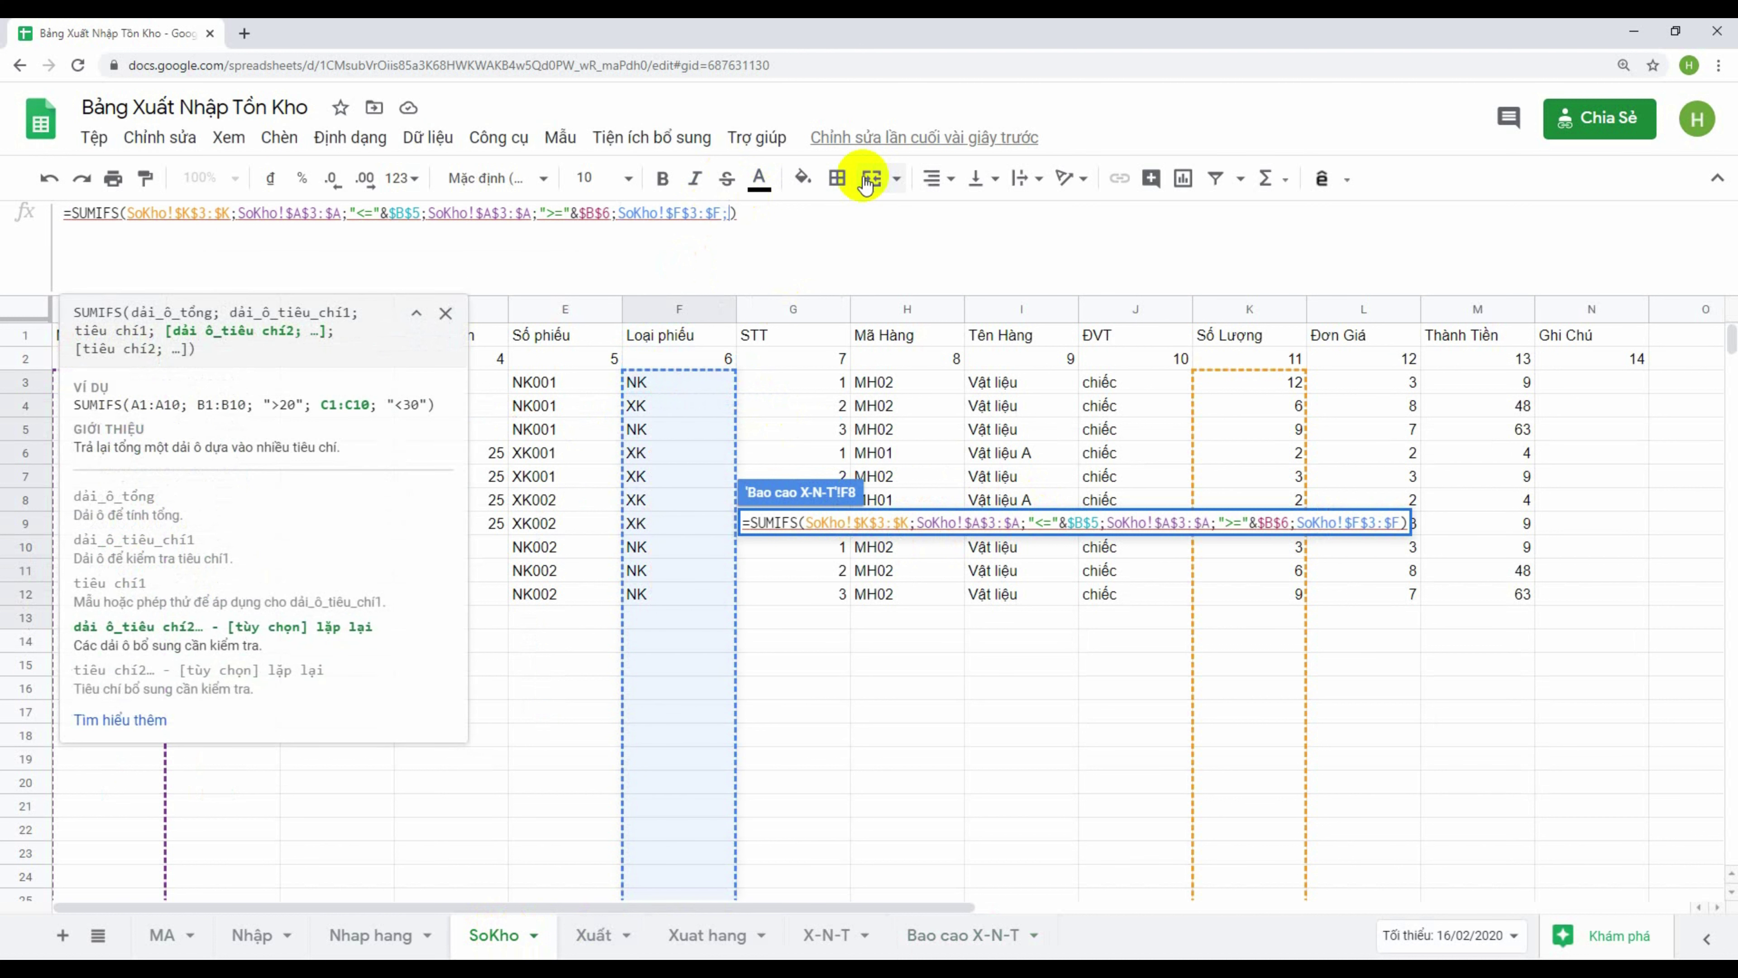
pyautogui.write(';')
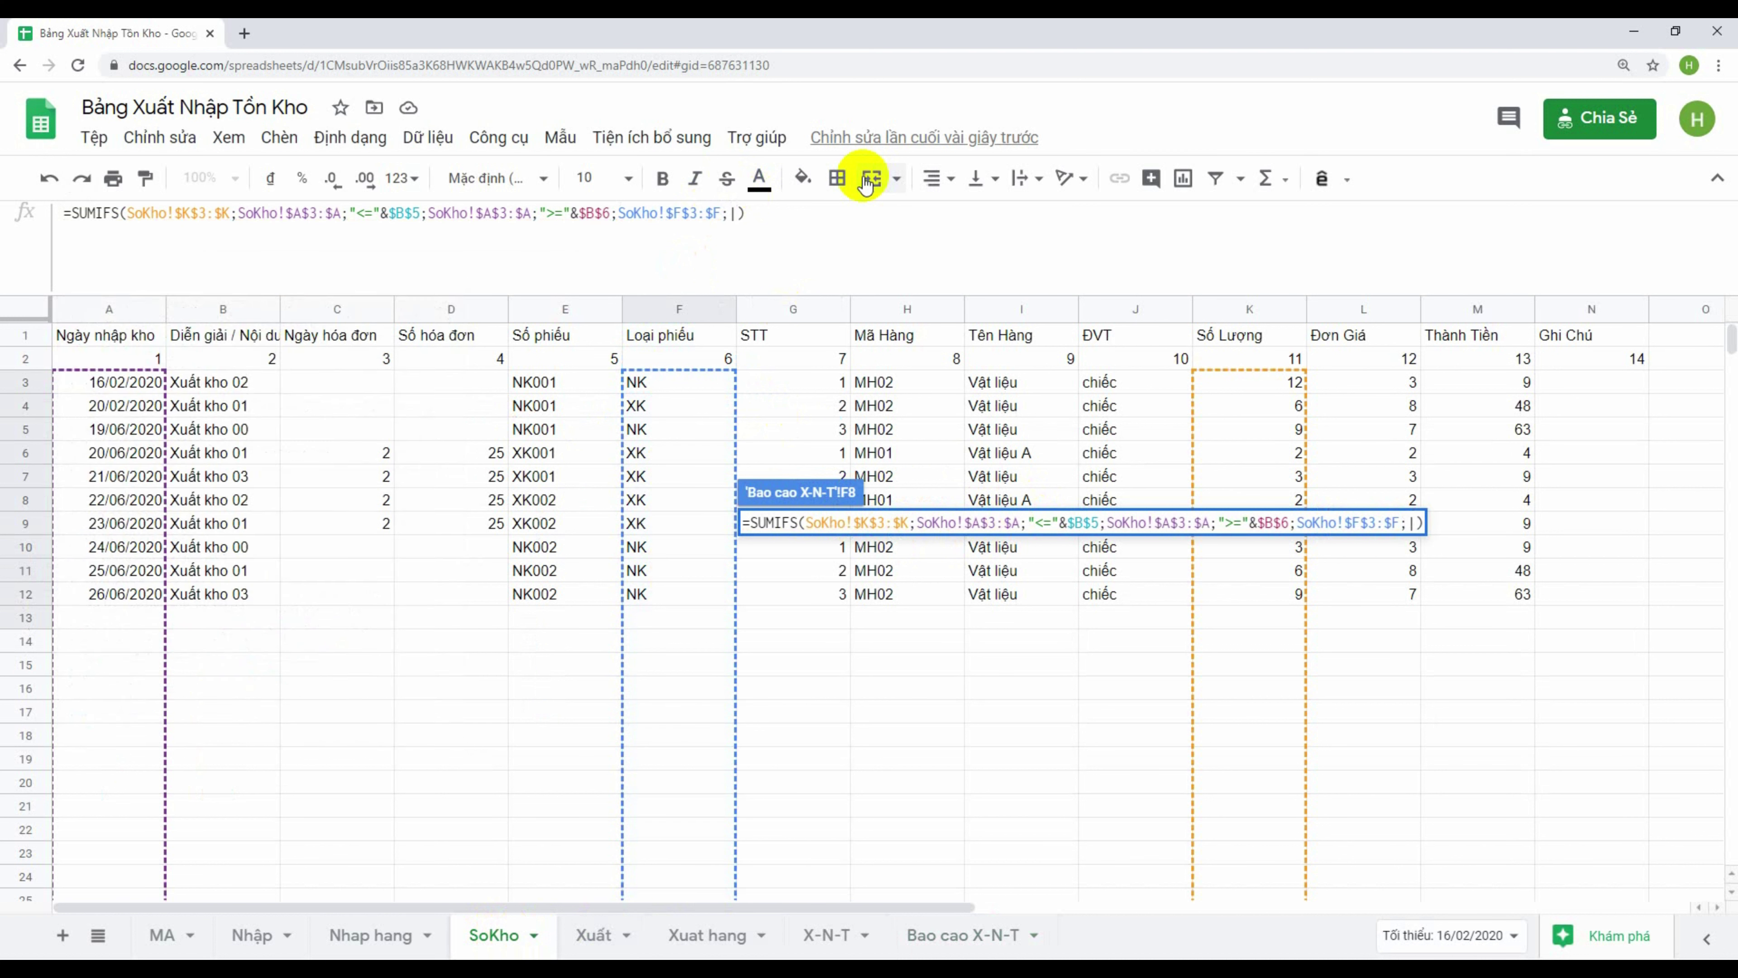
pyautogui.write('"NK')
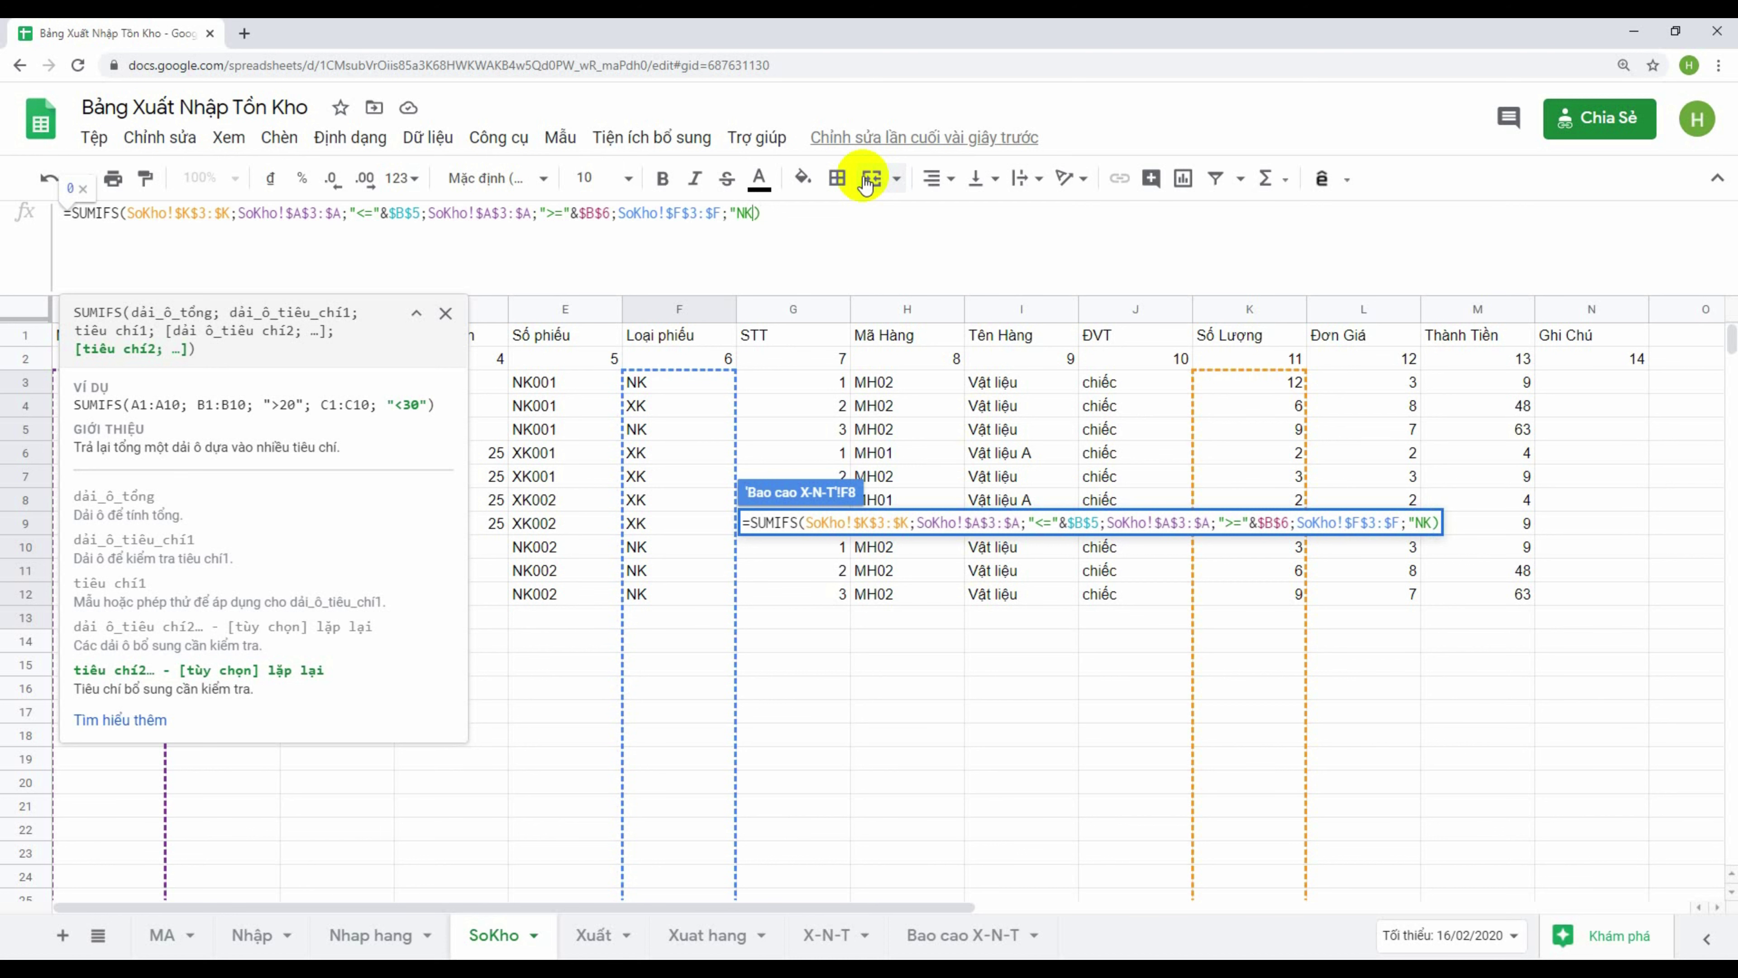
pyautogui.press('Return')
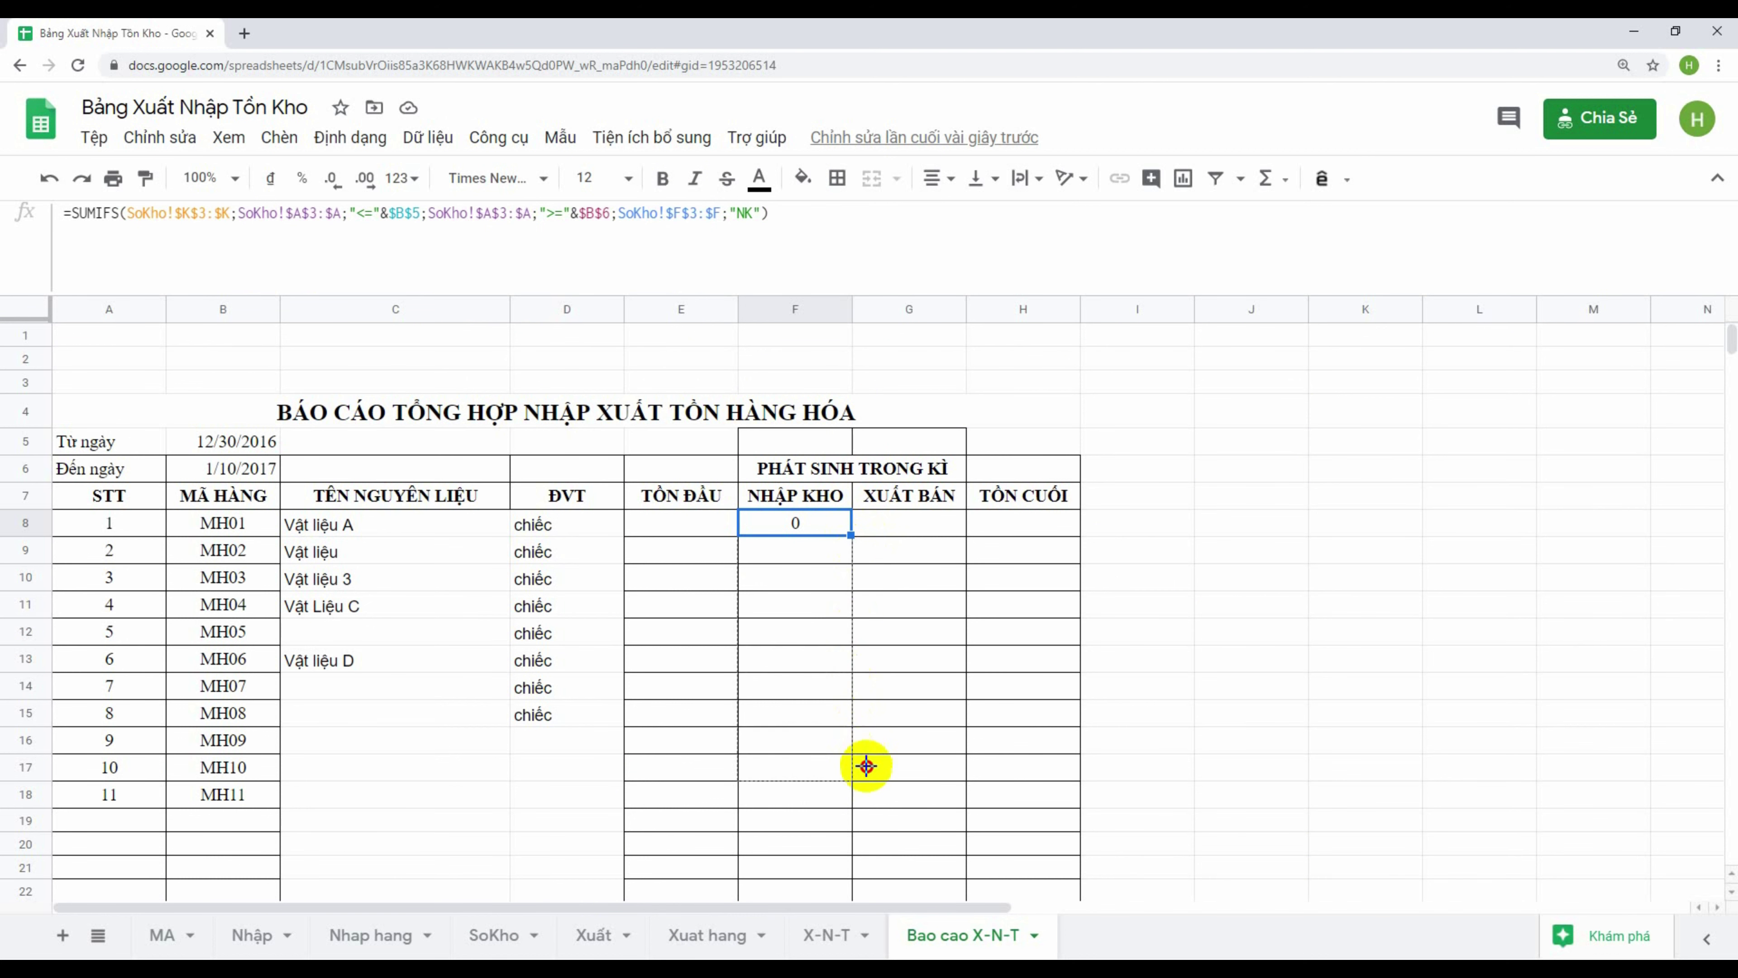
# Fill the F8 NHẬP KHO formula down to F18 and check the first result
pyautogui.moveTo(852, 535); pyautogui.dragTo(861, 794)
pyautogui.click(934, 664)
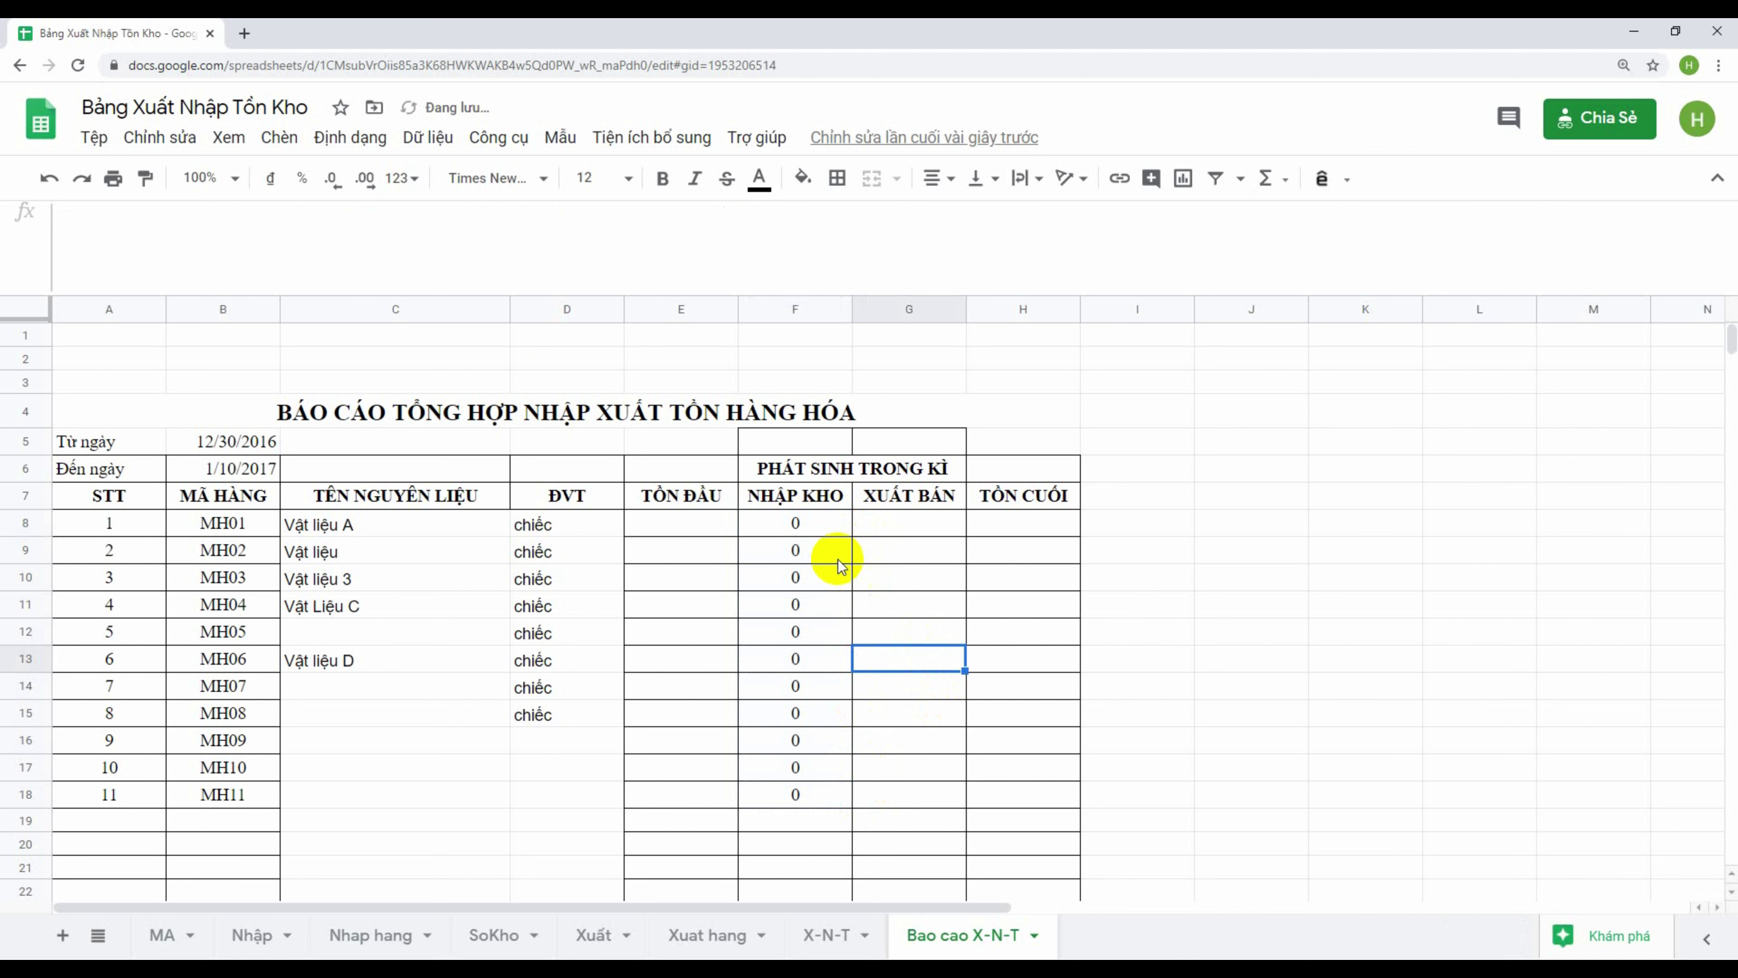
pyautogui.click(803, 523)
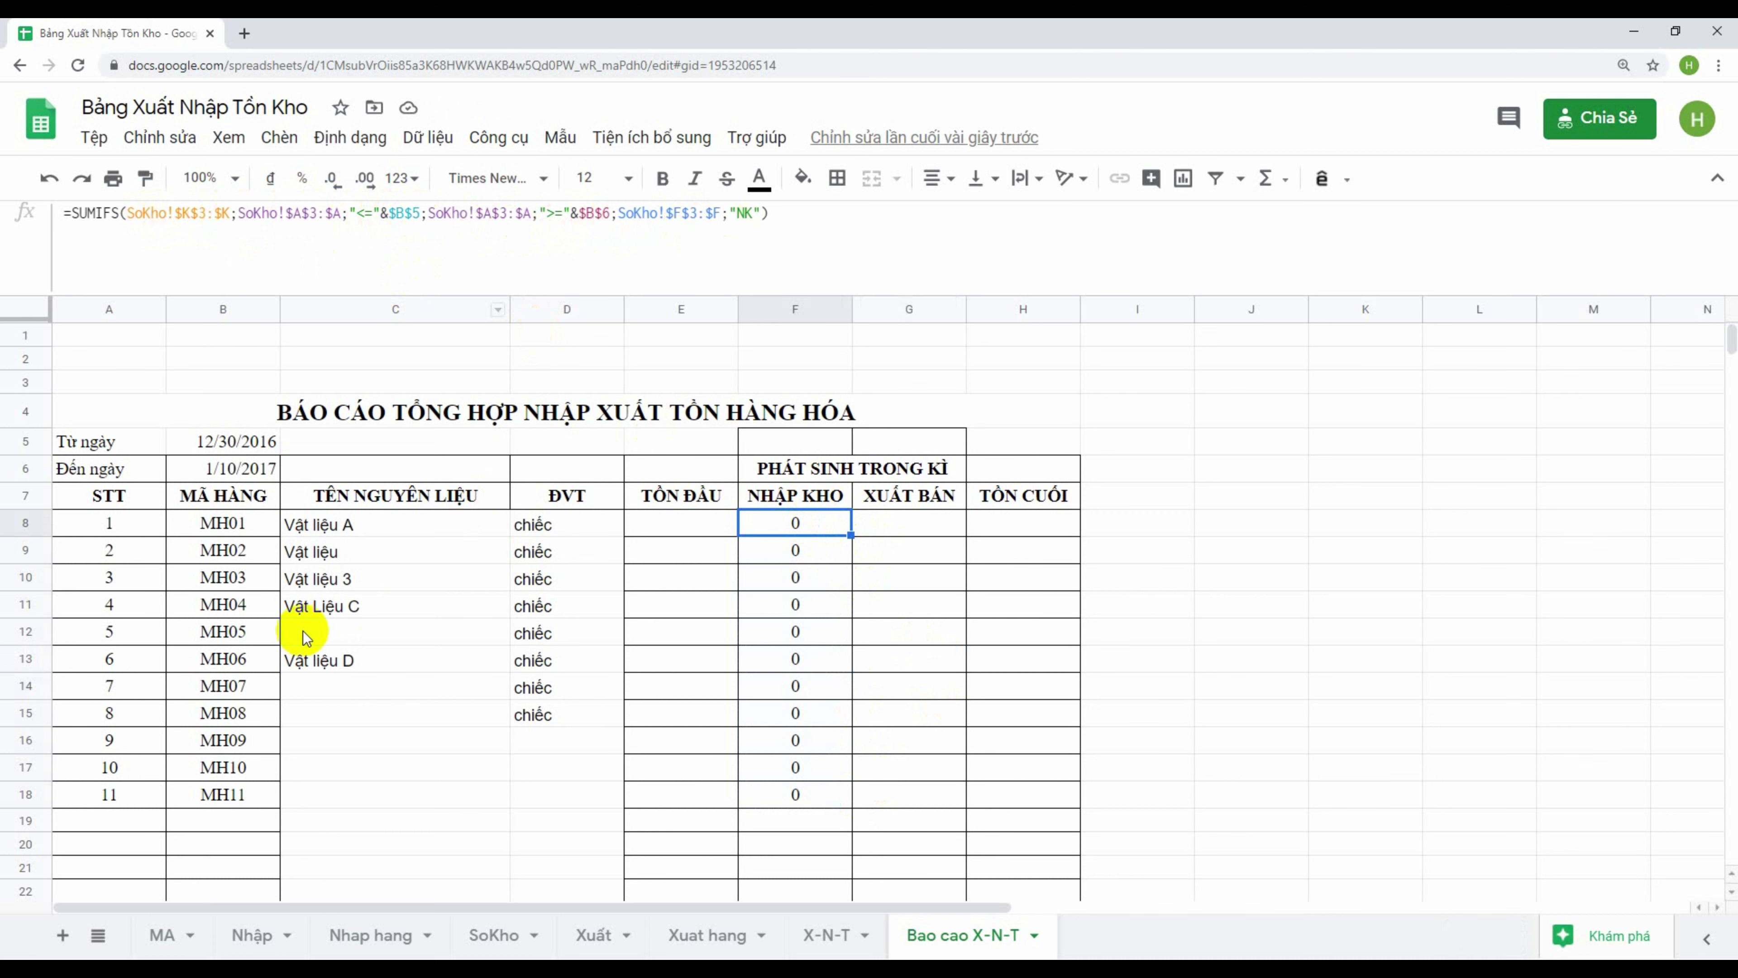
# Compare with SoKho's first date 16/02/2020 and start entering it as the Từ ngày date in B5
pyautogui.click(207, 532)
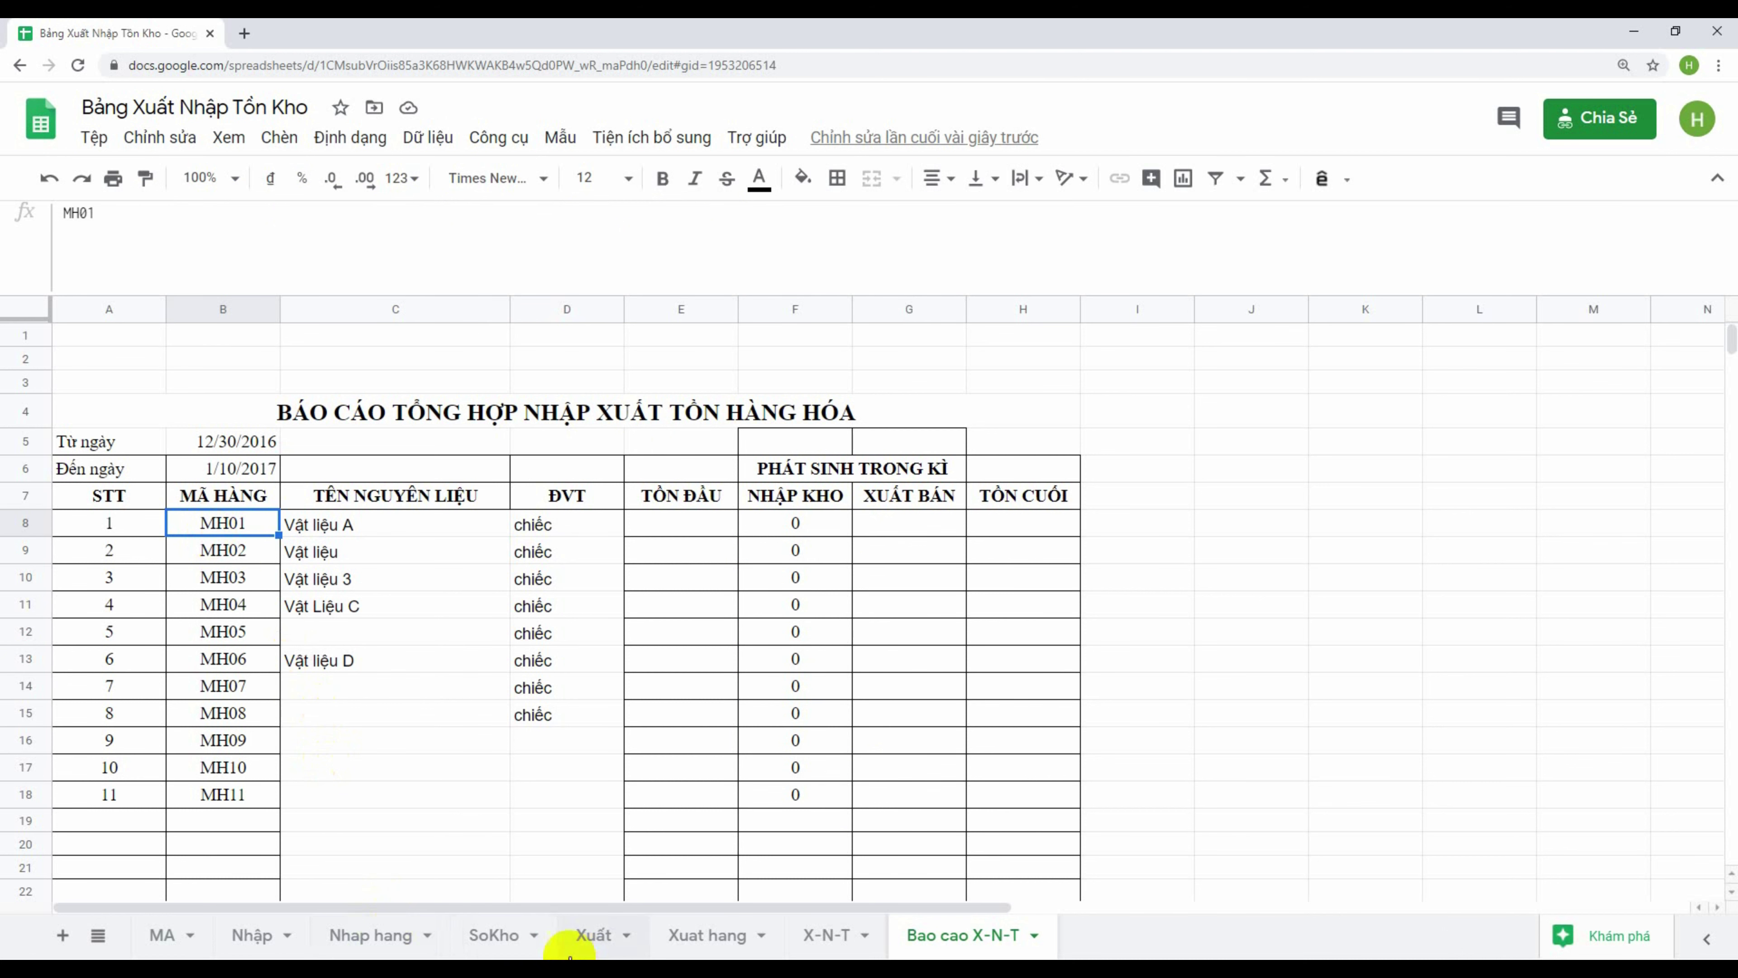
pyautogui.click(494, 941)
pyautogui.click(120, 388)
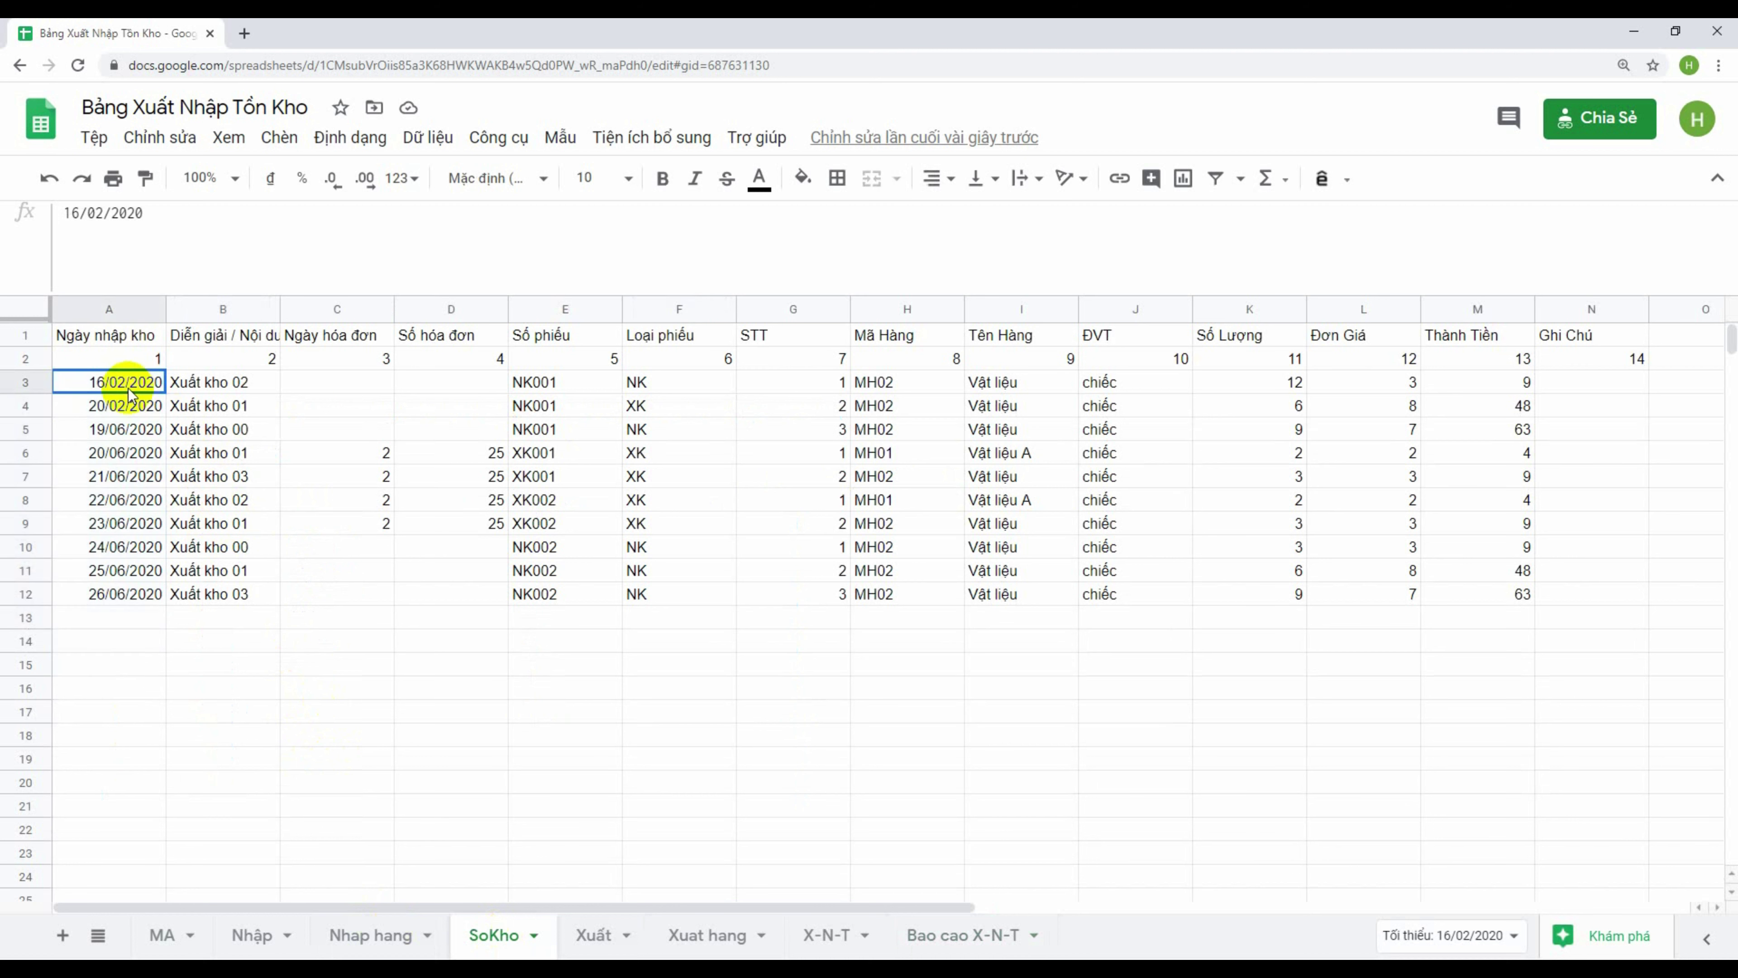
pyautogui.click(964, 937)
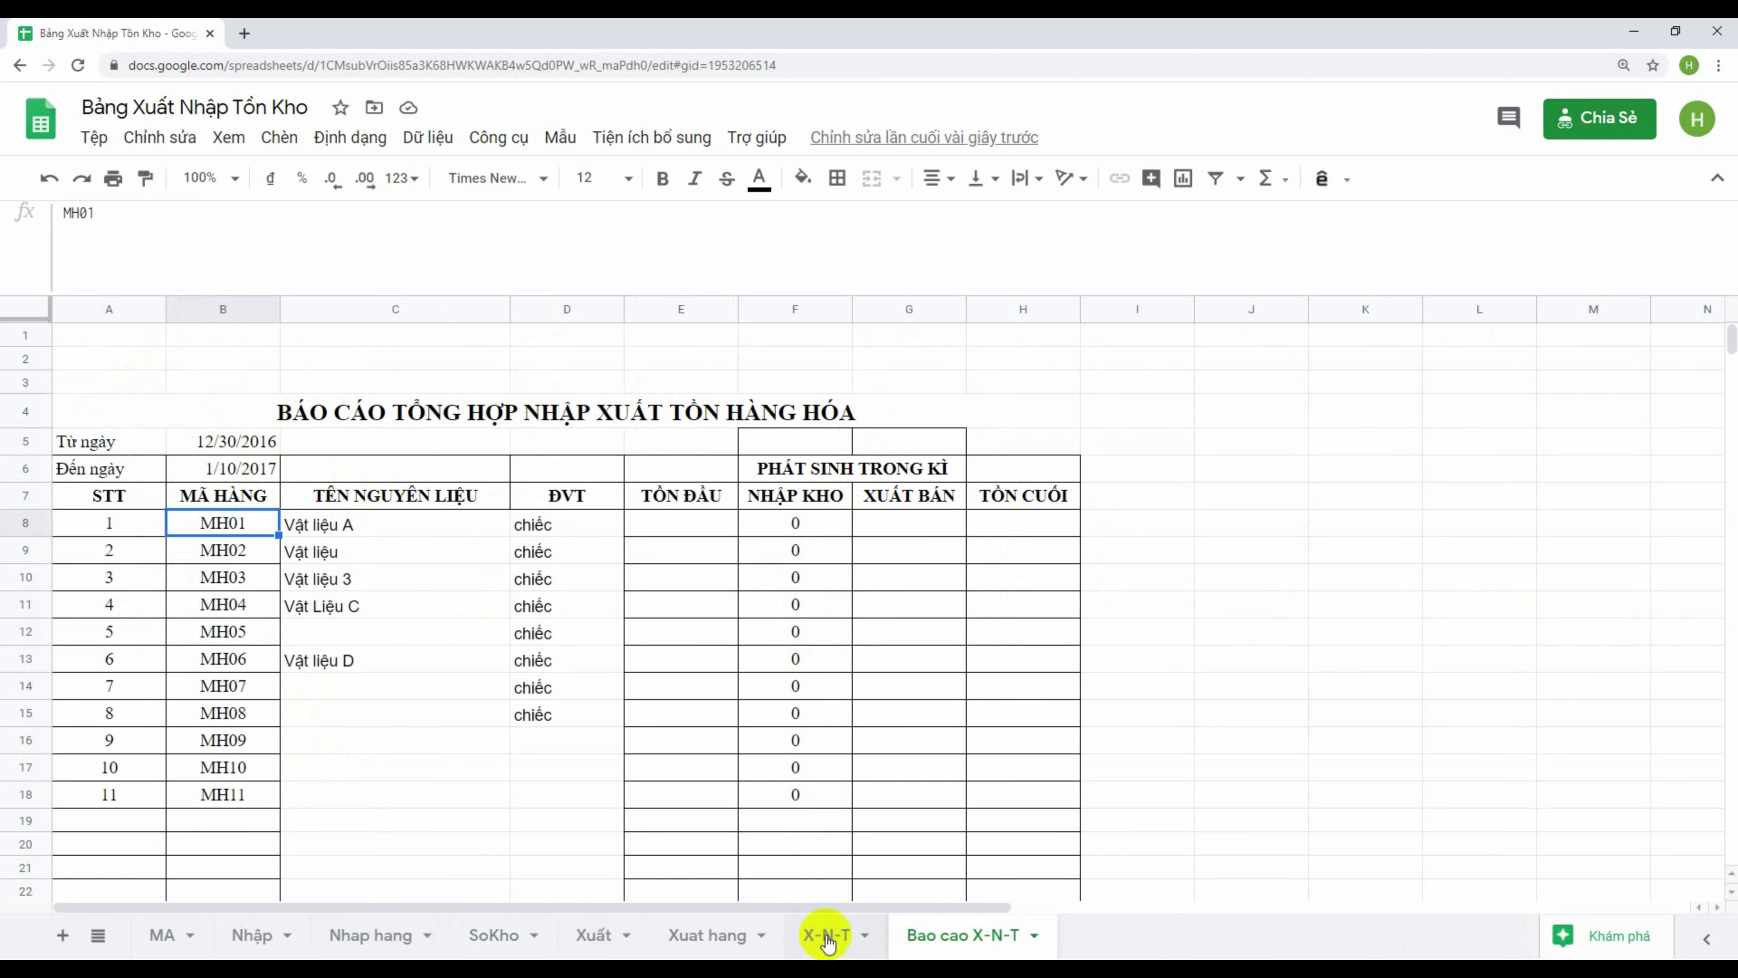
pyautogui.click(493, 935)
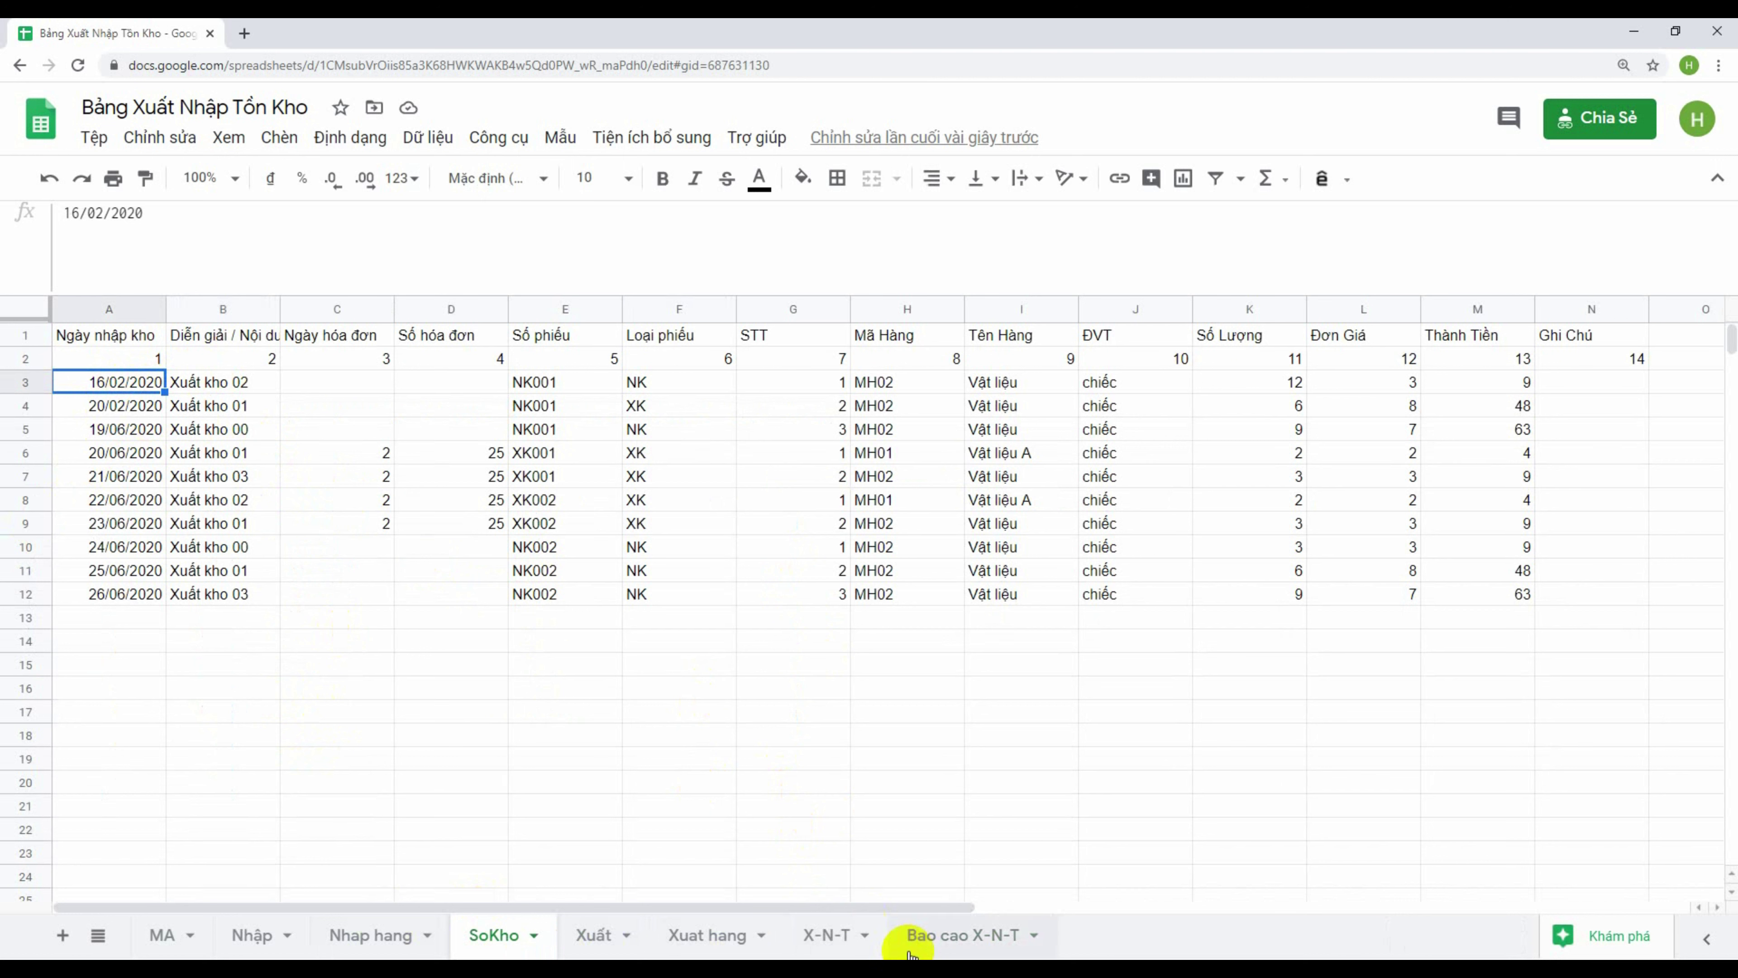
pyautogui.click(976, 944)
pyautogui.click(214, 439)
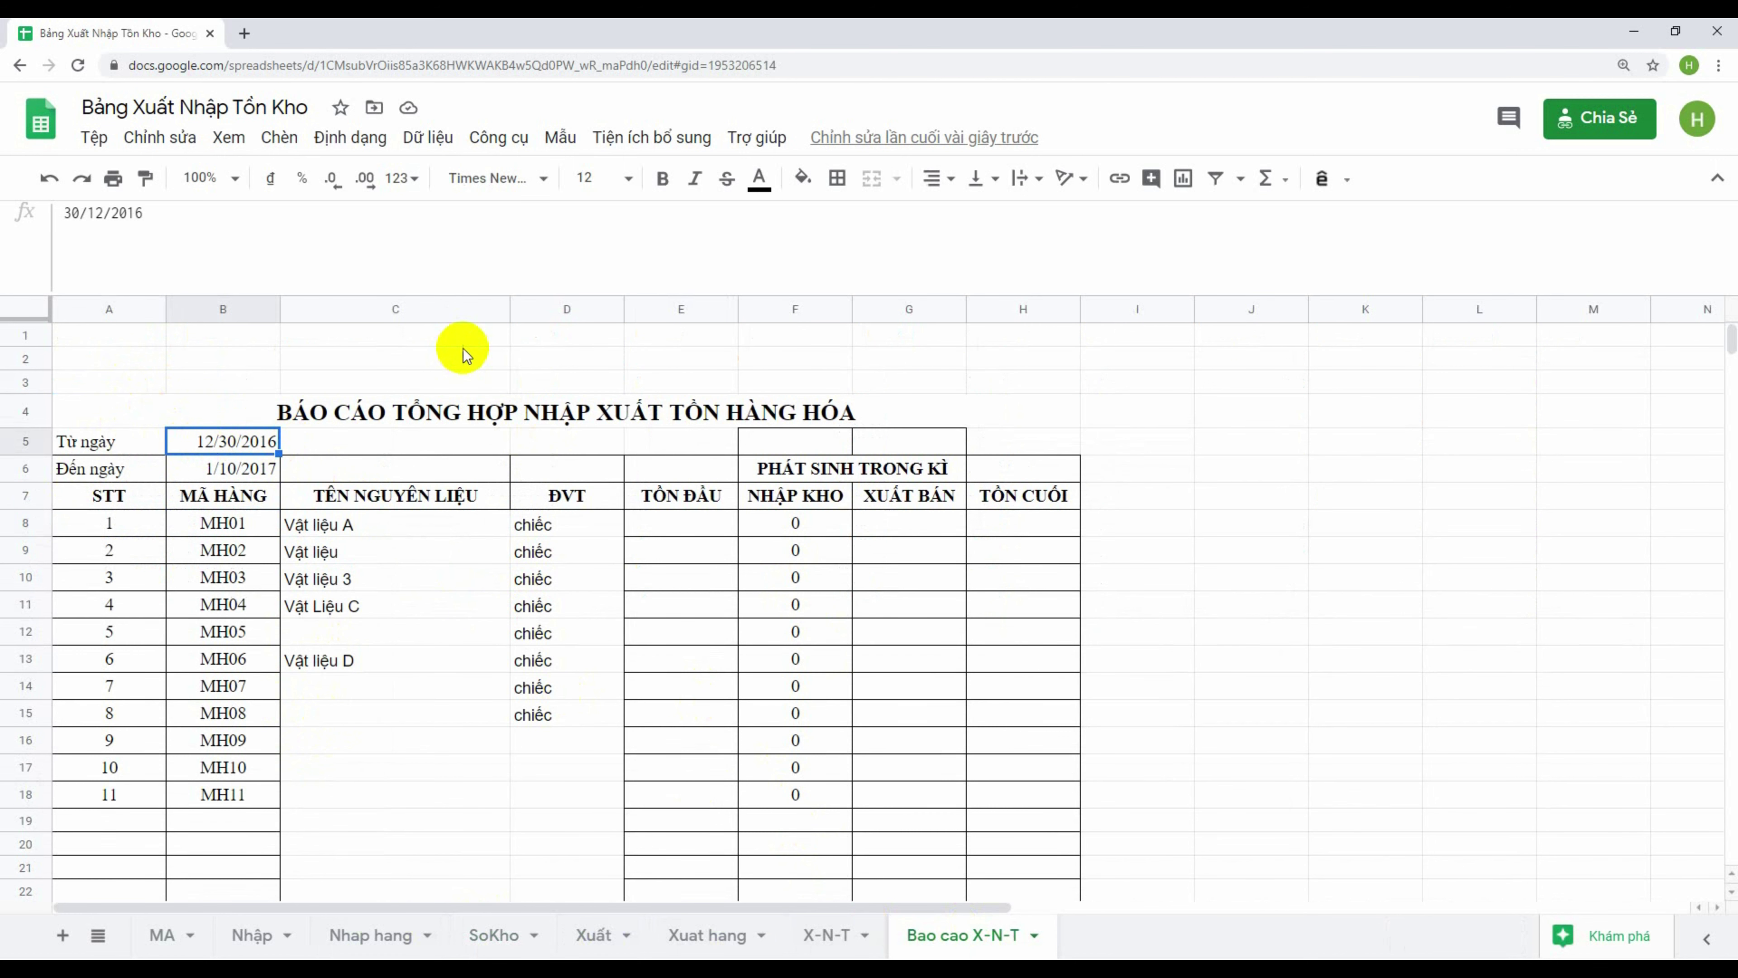
pyautogui.write('16/0')
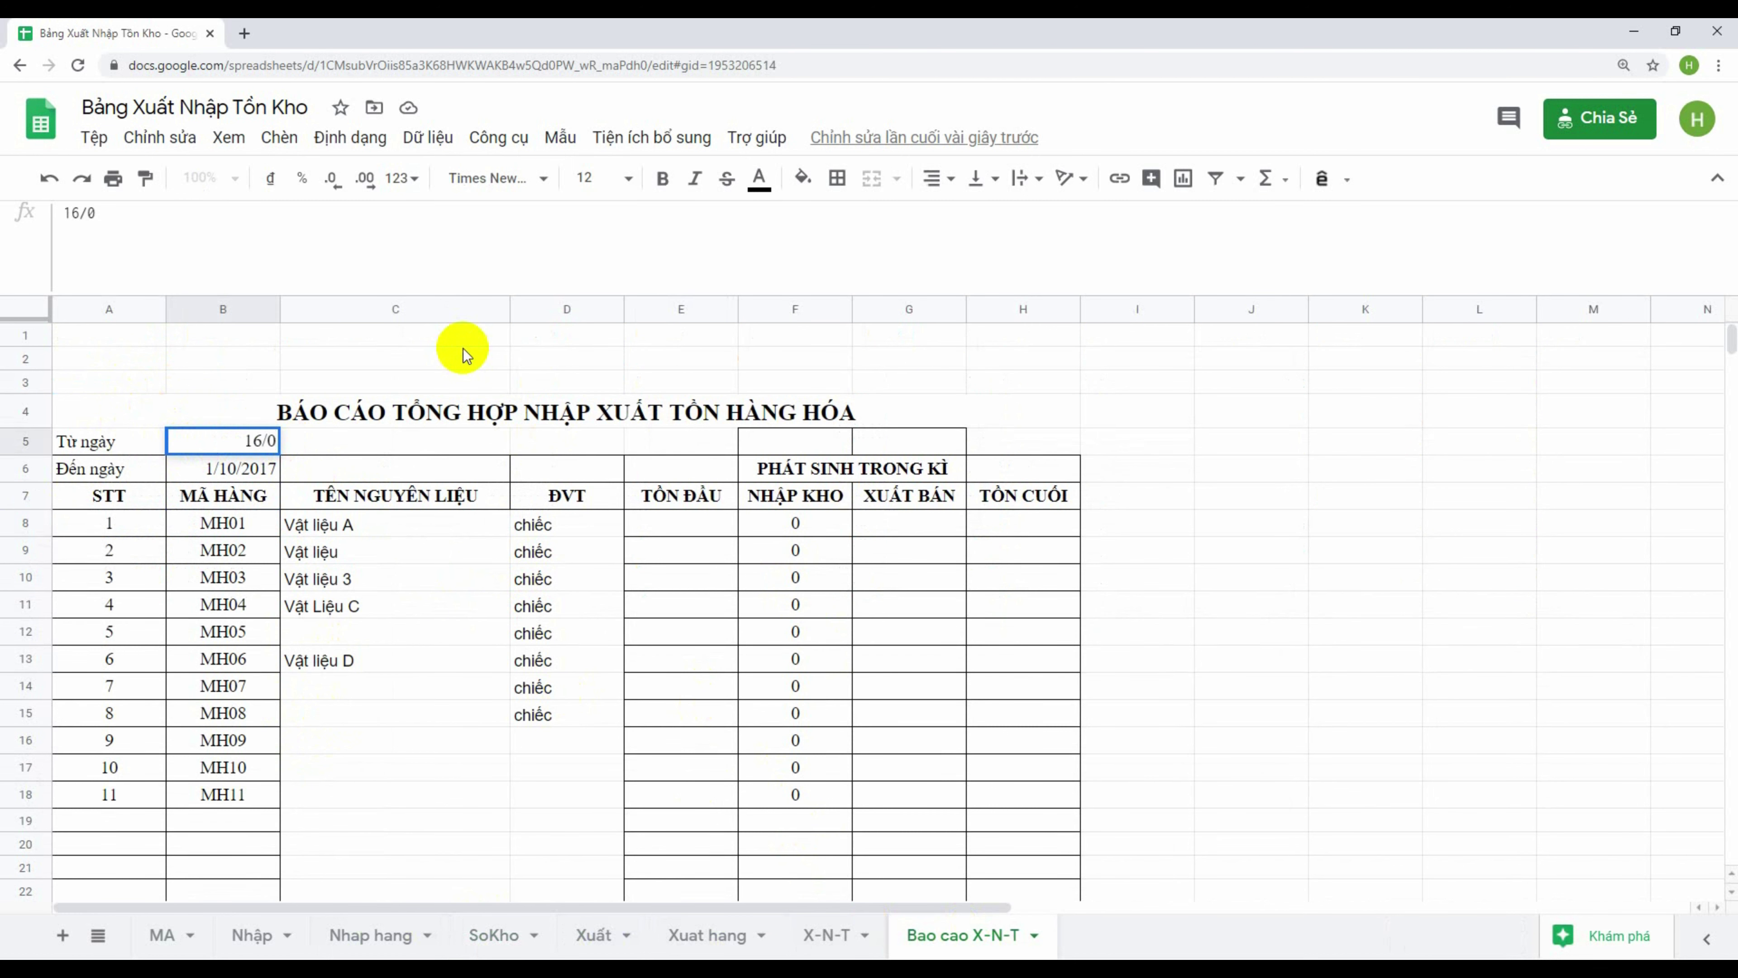
pyautogui.write('2/2020')
# Enter 16/02/2020 as Từ ngày and 20/2/2020 as Đến ngày, then check F8 and F9
pyautogui.press('Return')
pyautogui.write('20/')
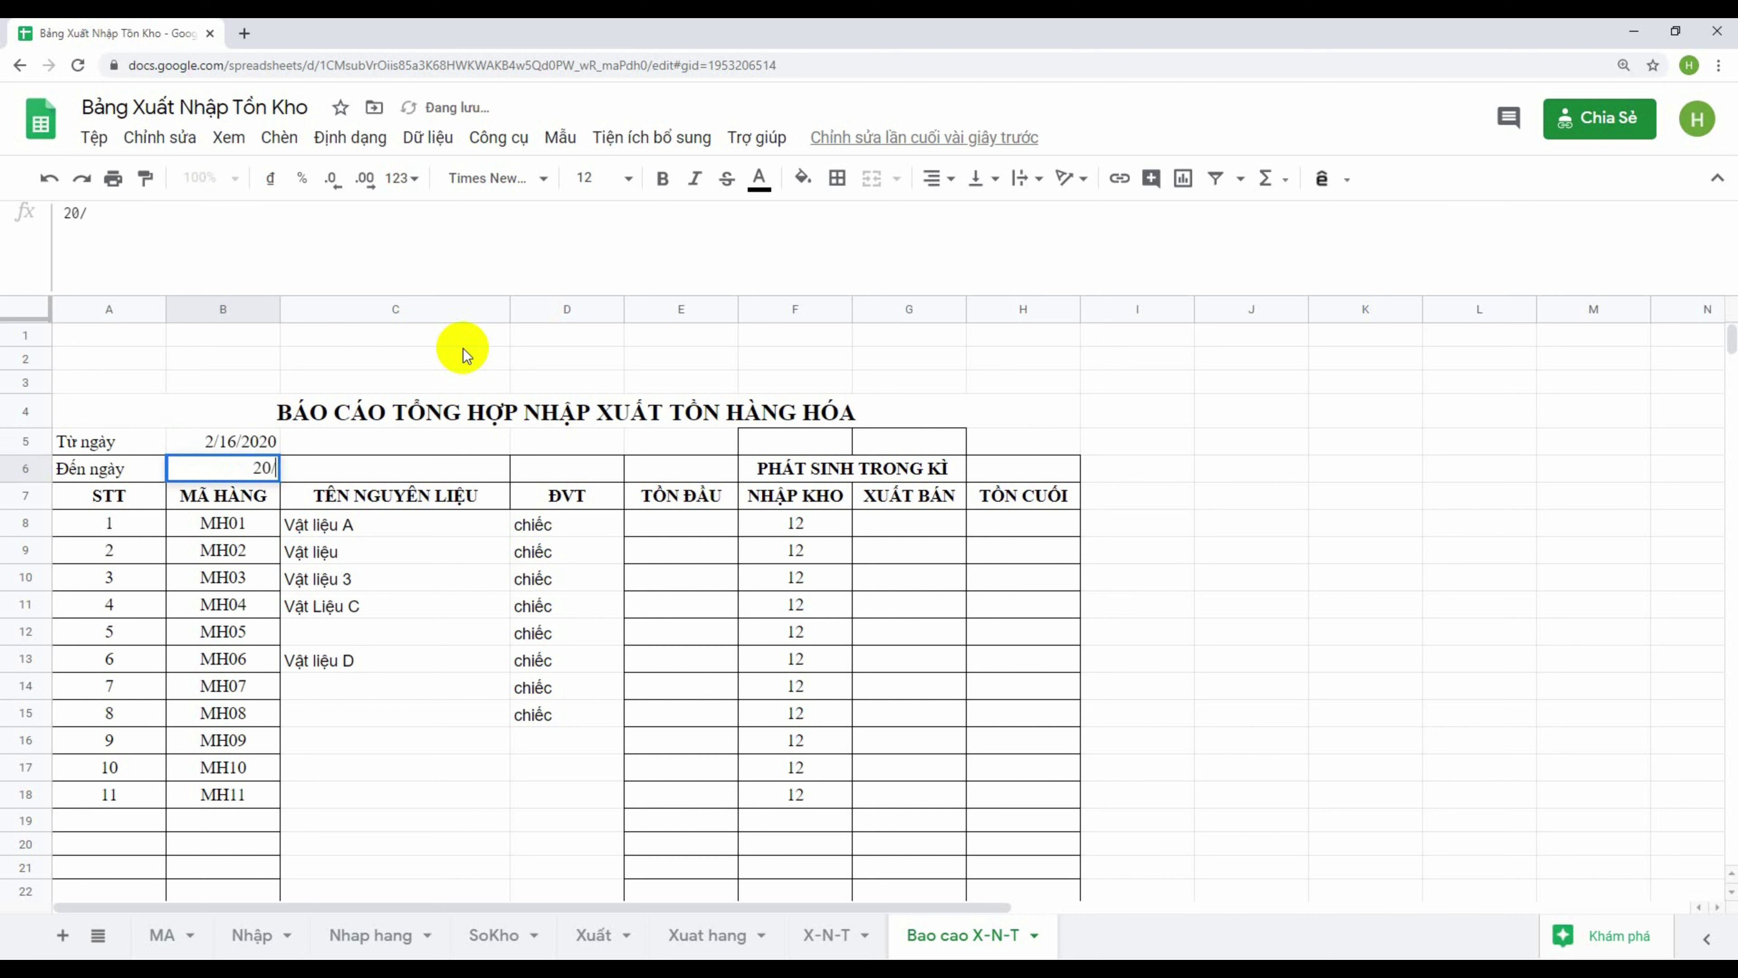
pyautogui.write('2/')
pyautogui.write('2020')
pyautogui.press('Return')
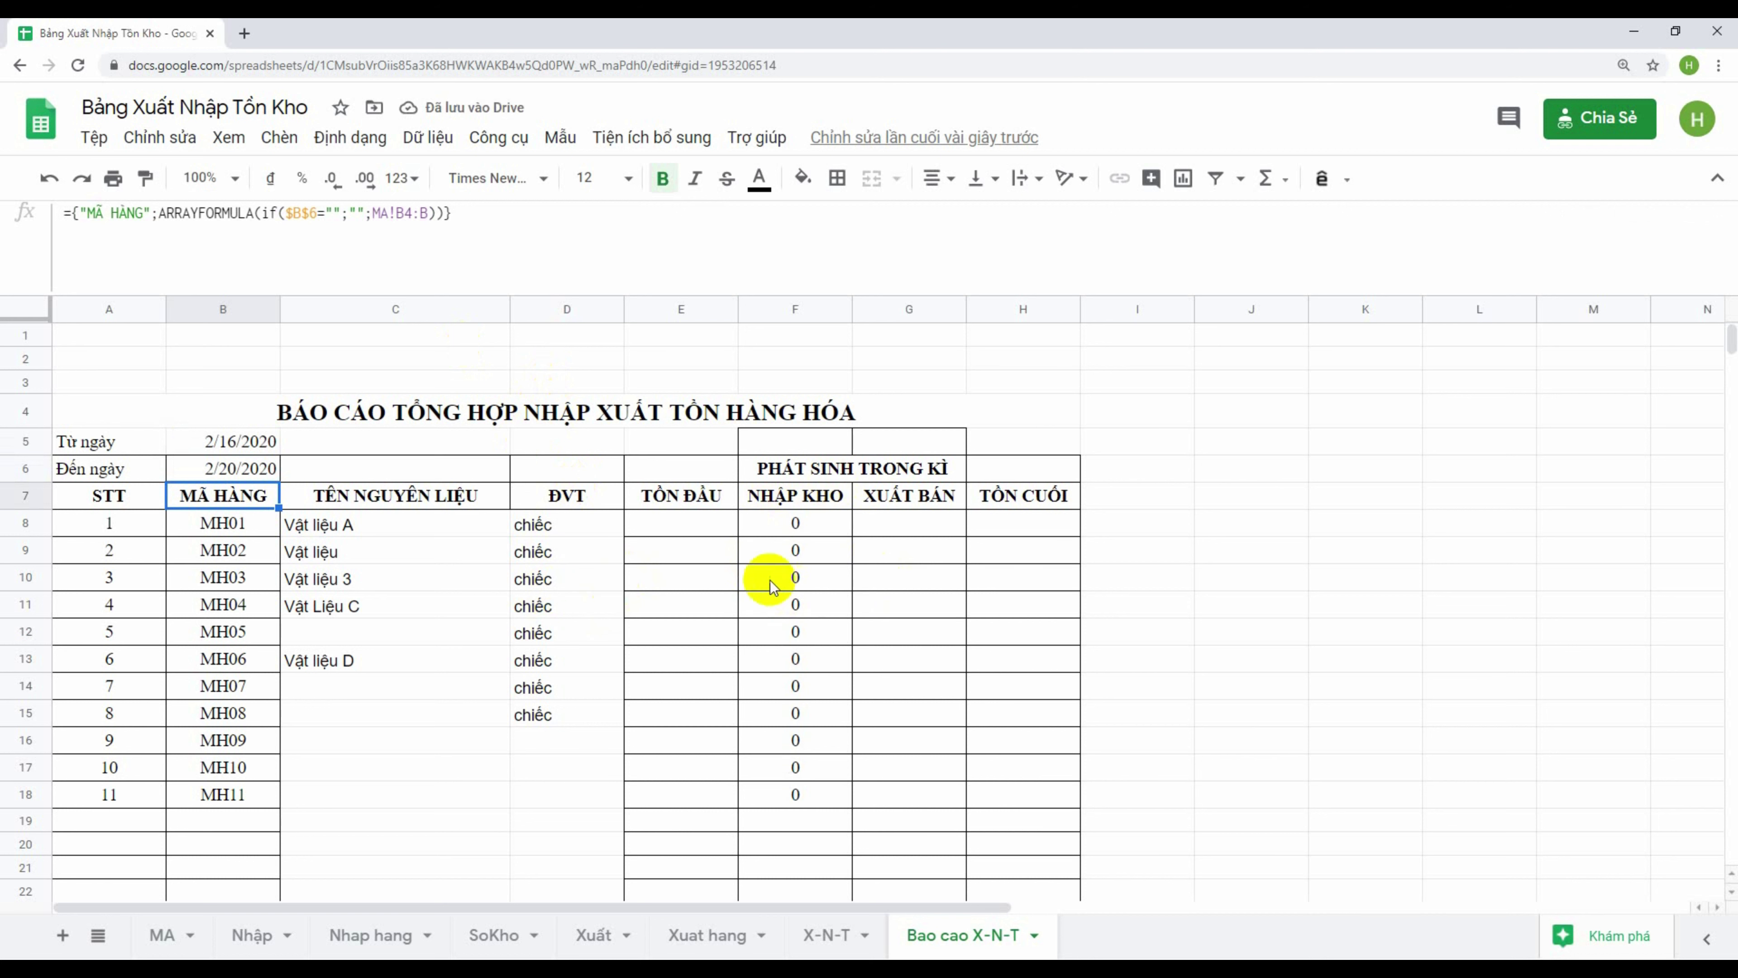
pyautogui.click(791, 528)
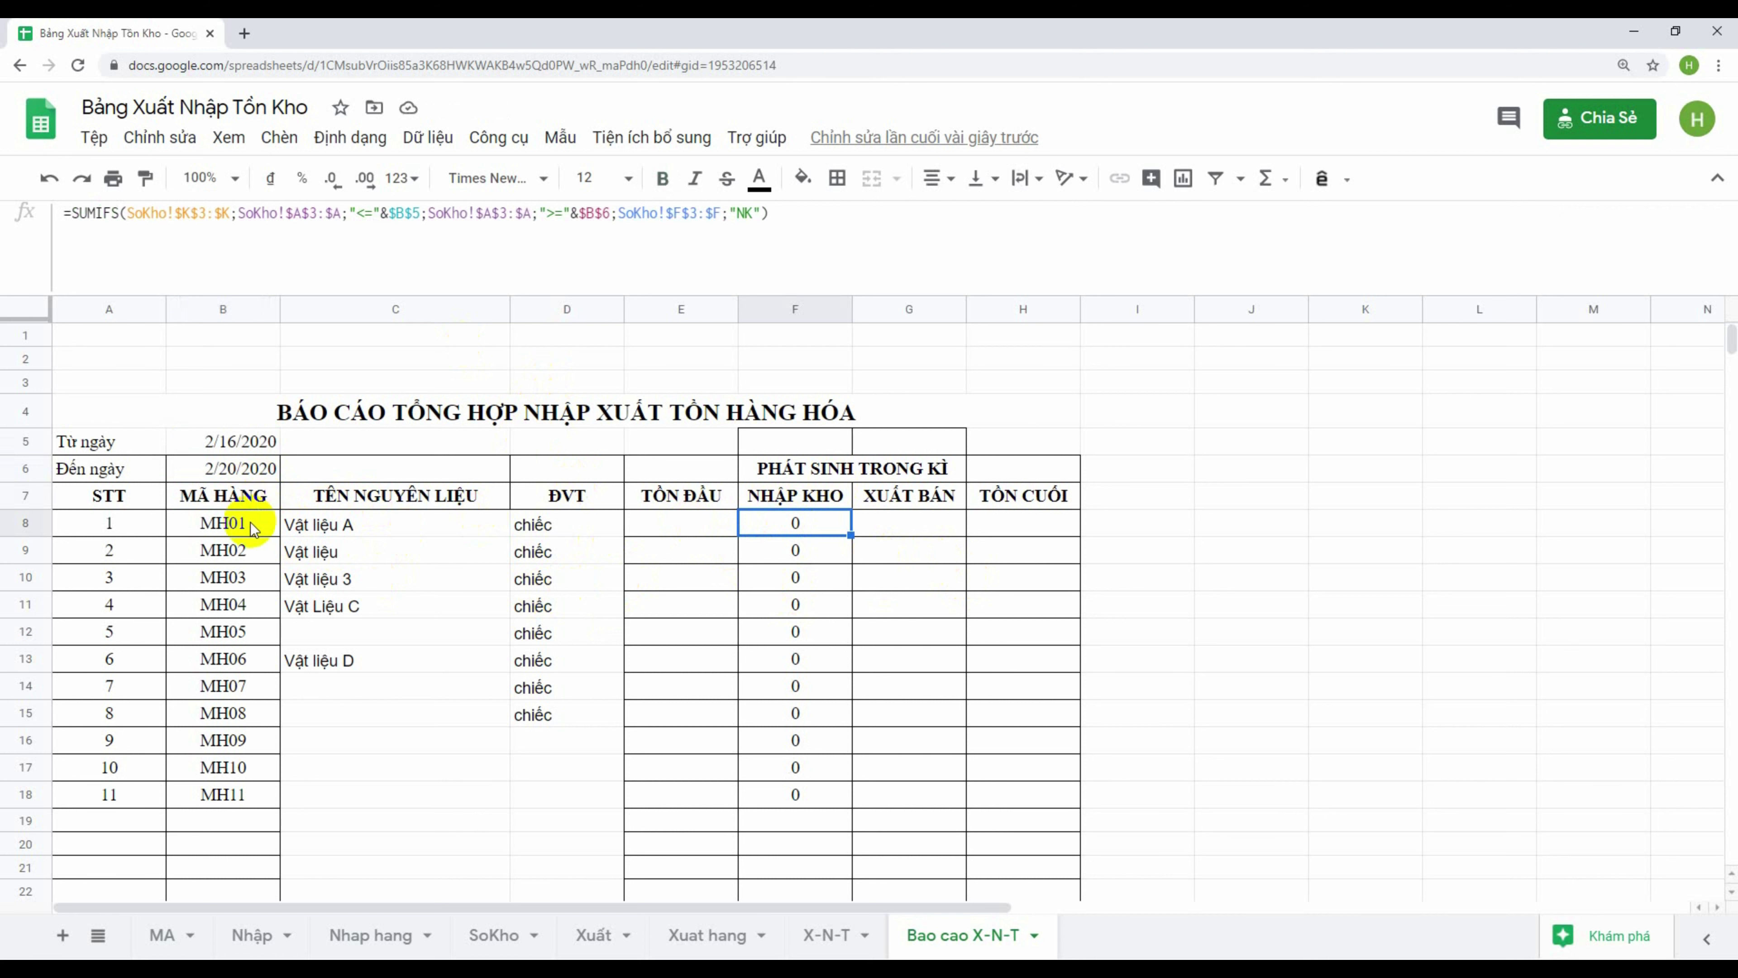
pyautogui.click(814, 554)
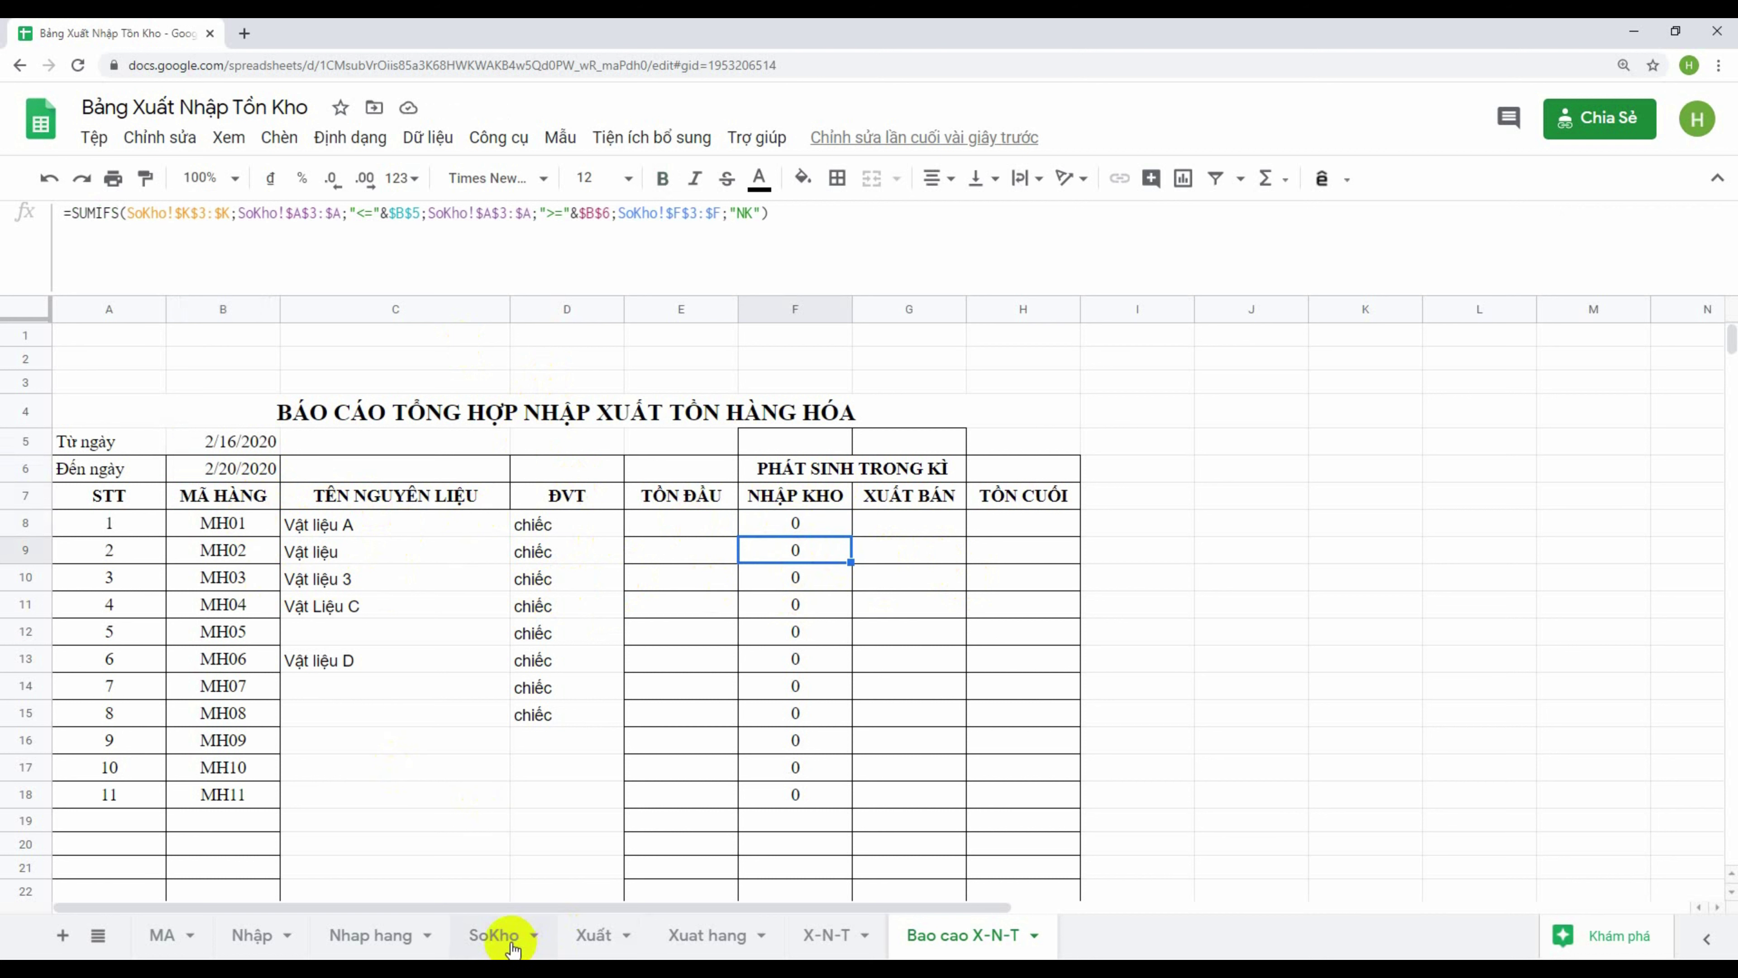
pyautogui.click(482, 936)
pyautogui.click(650, 595)
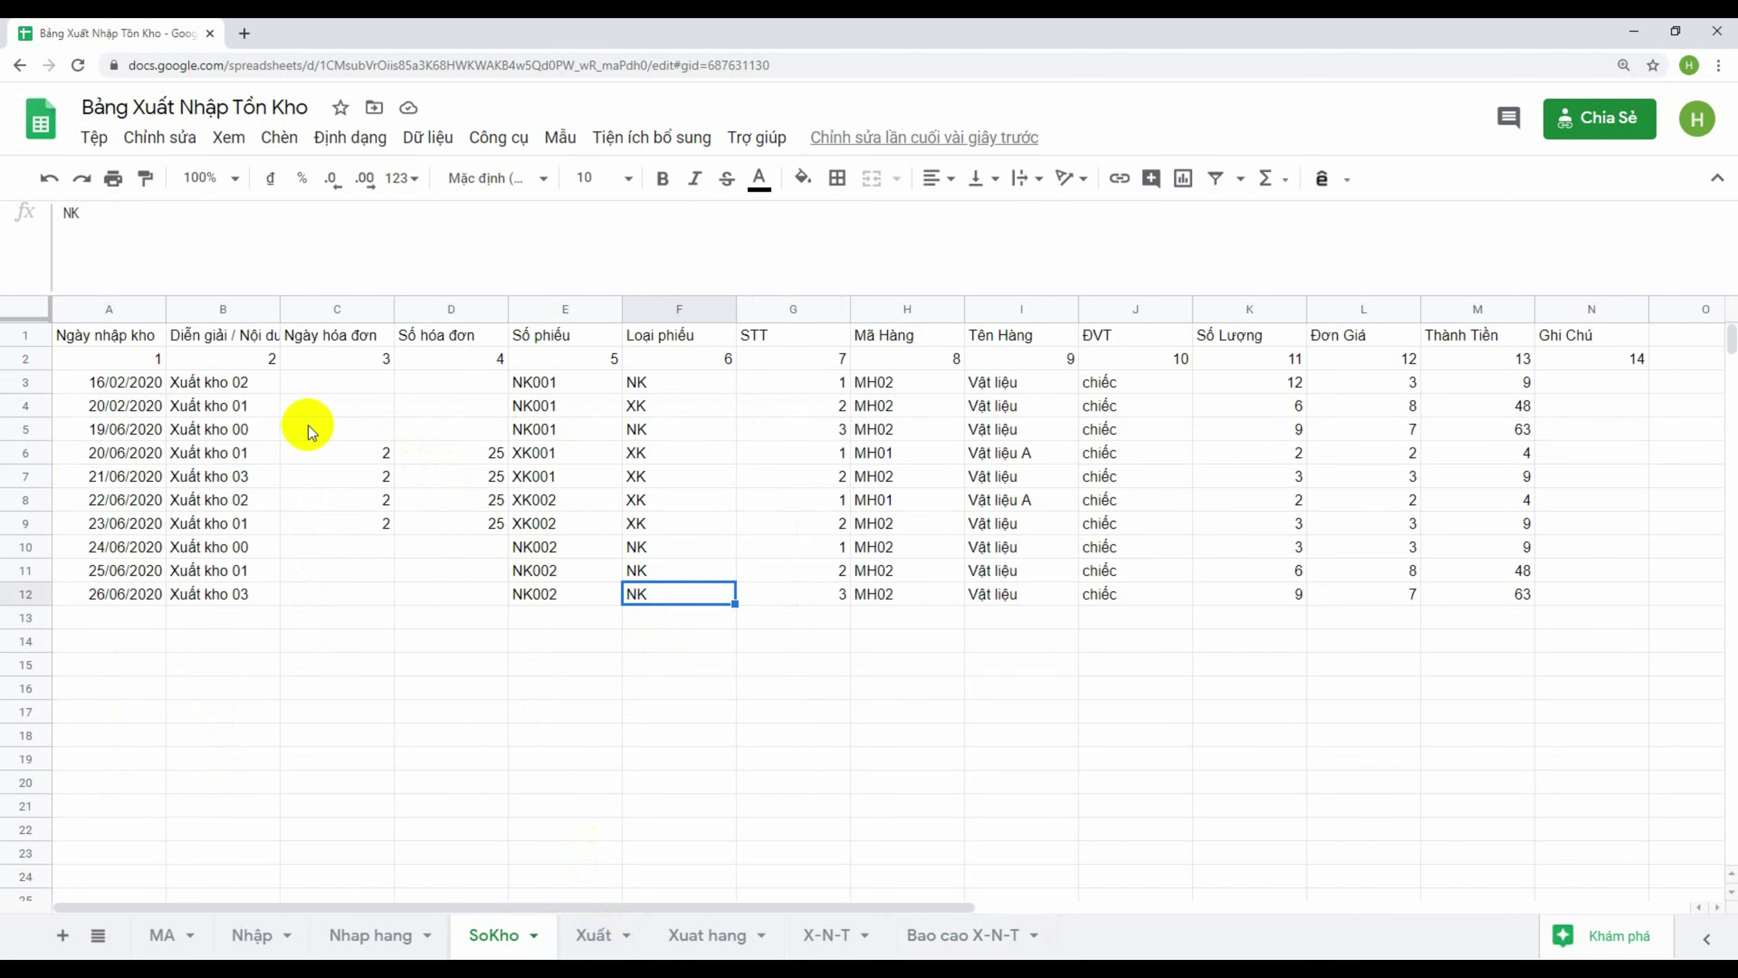
pyautogui.click(671, 383)
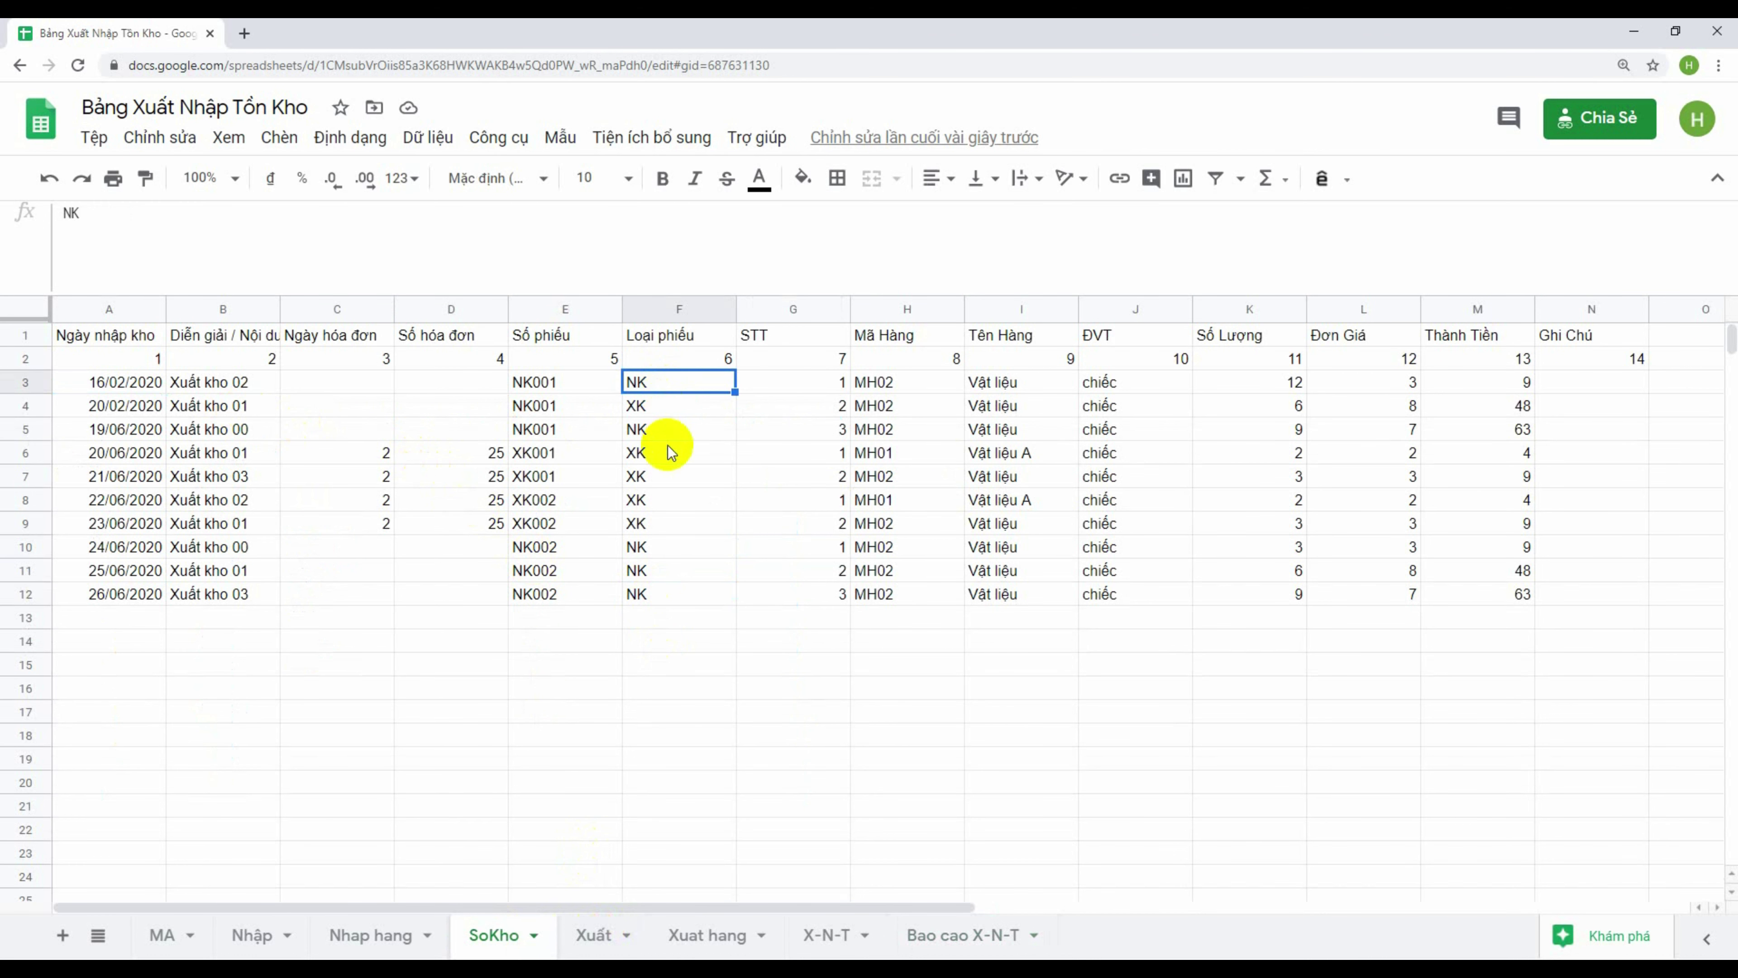
pyautogui.click(647, 430)
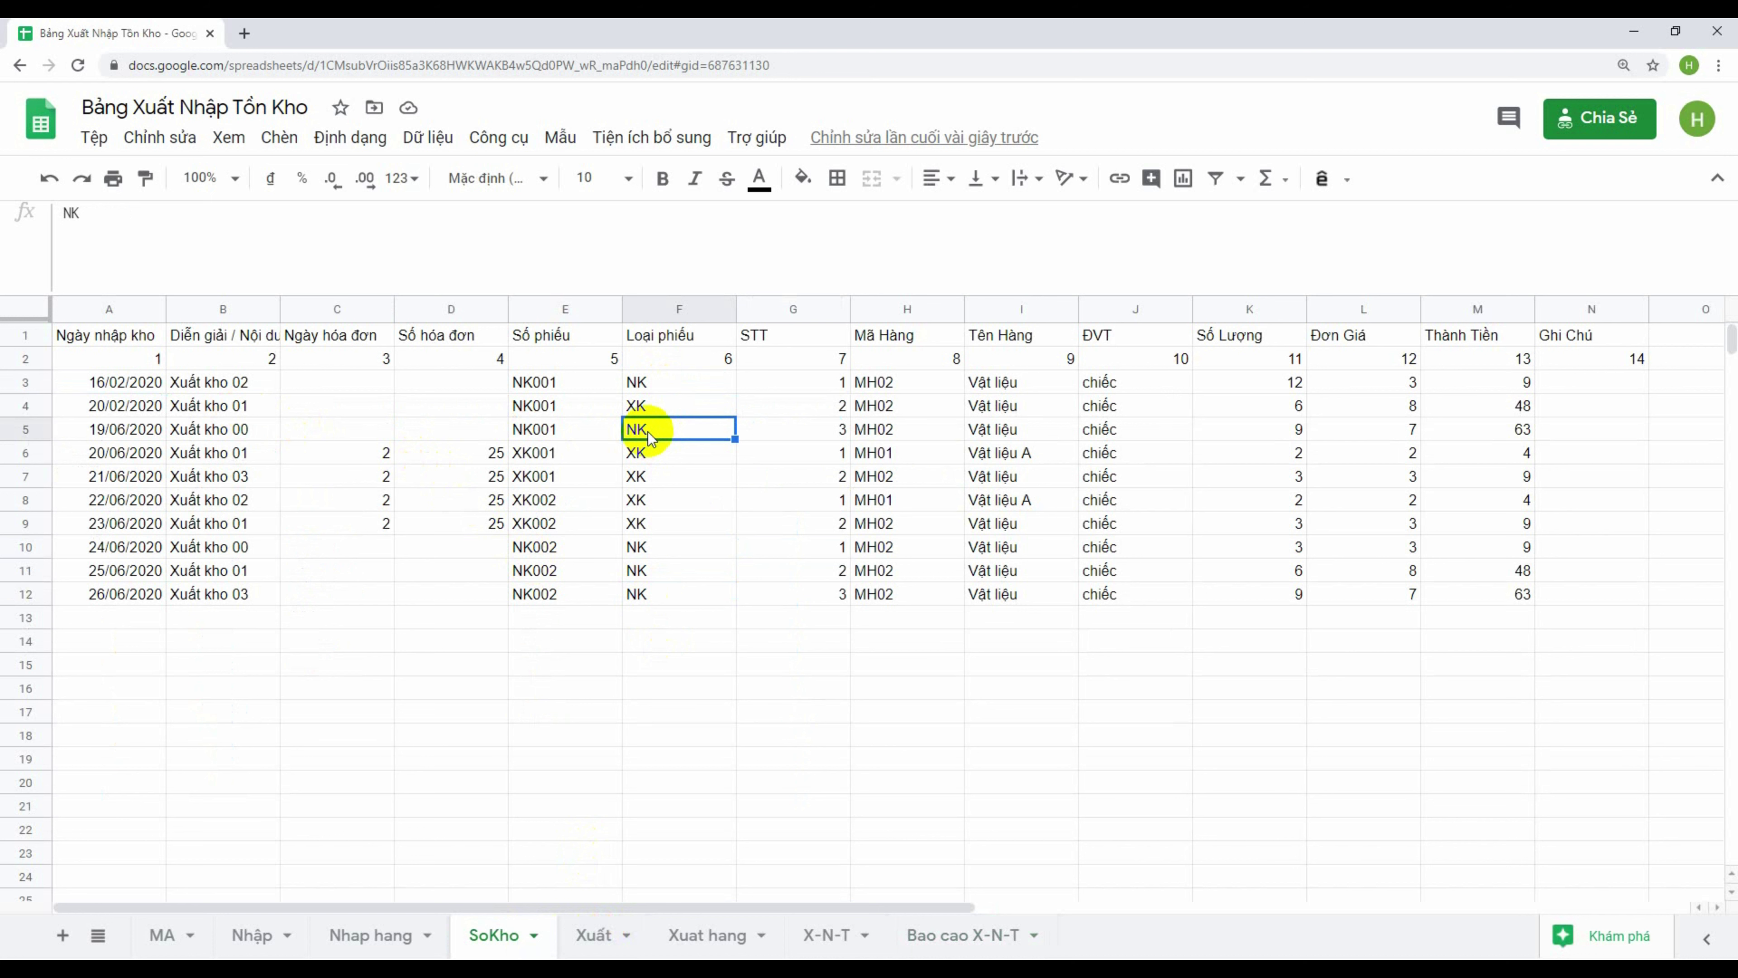
pyautogui.click(576, 385)
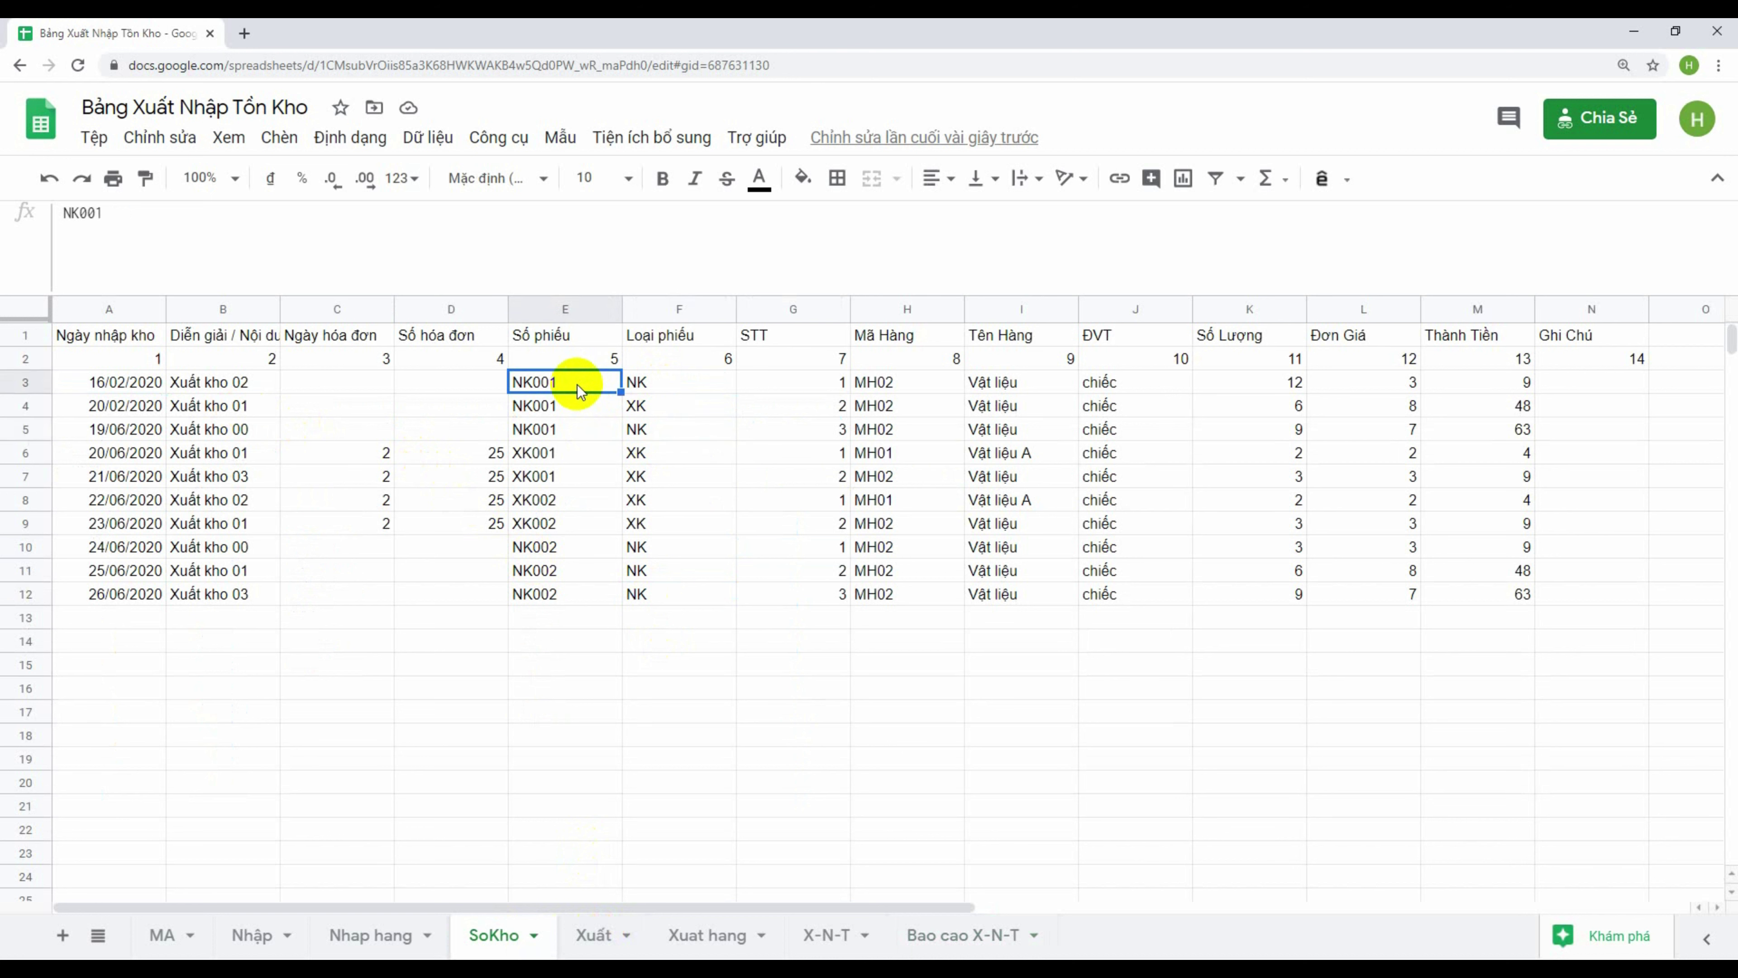
pyautogui.click(938, 396)
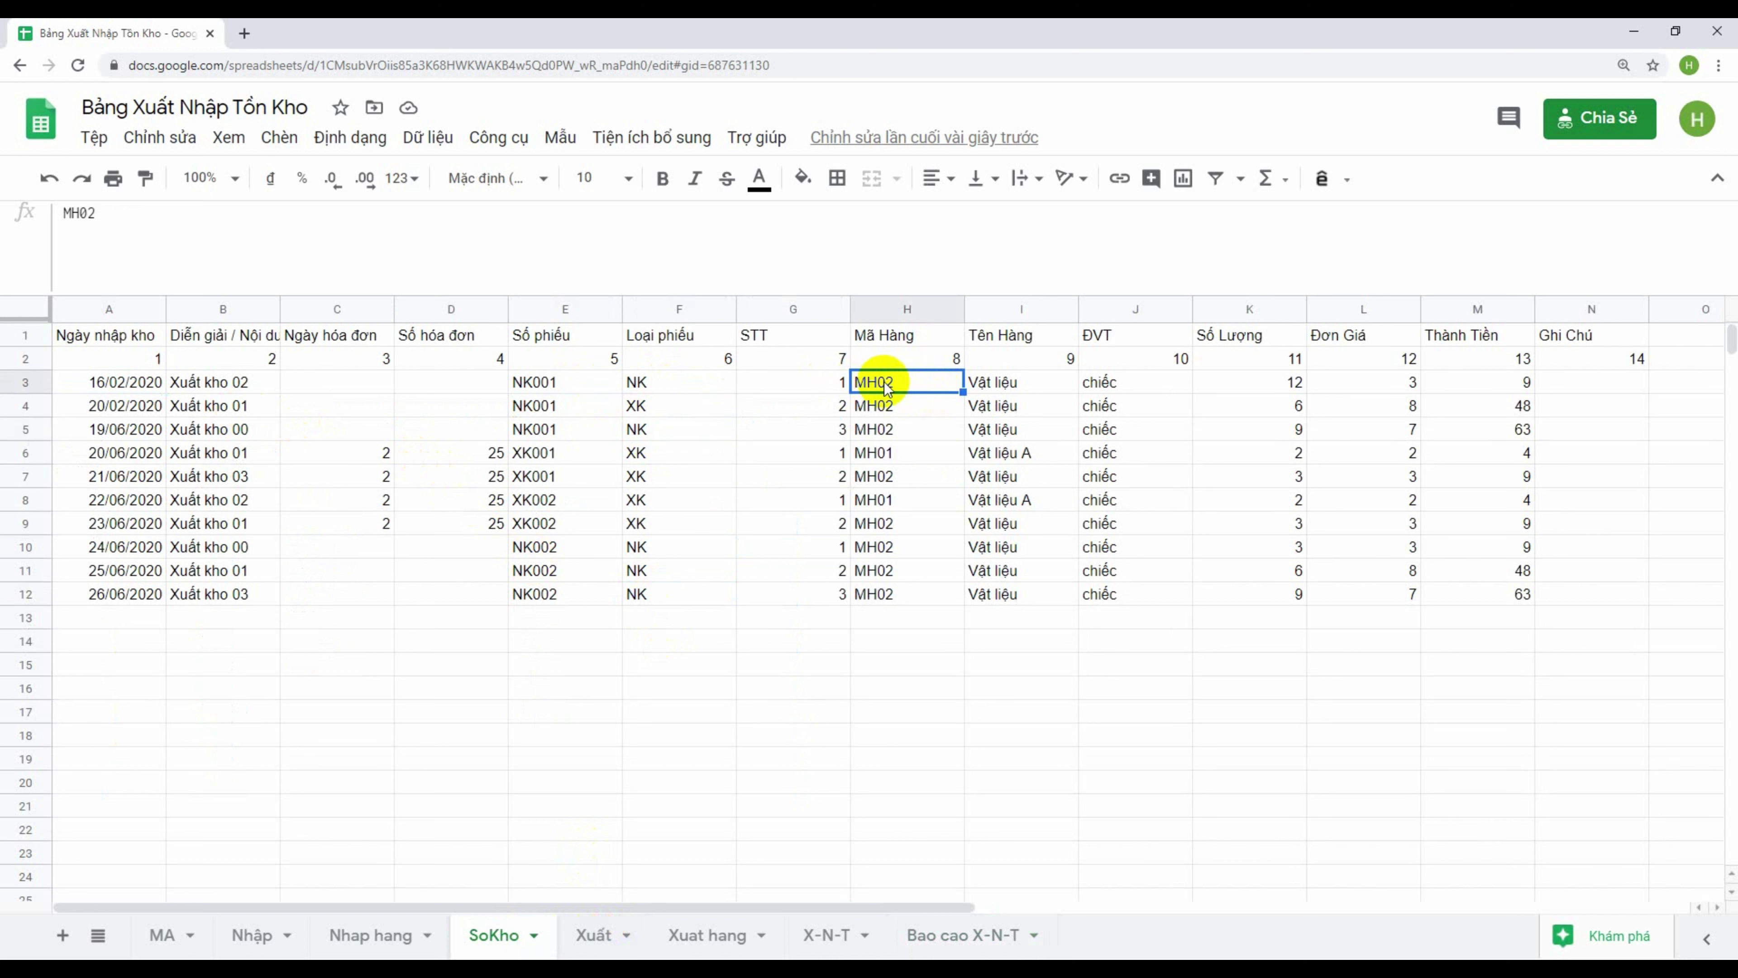
pyautogui.click(969, 948)
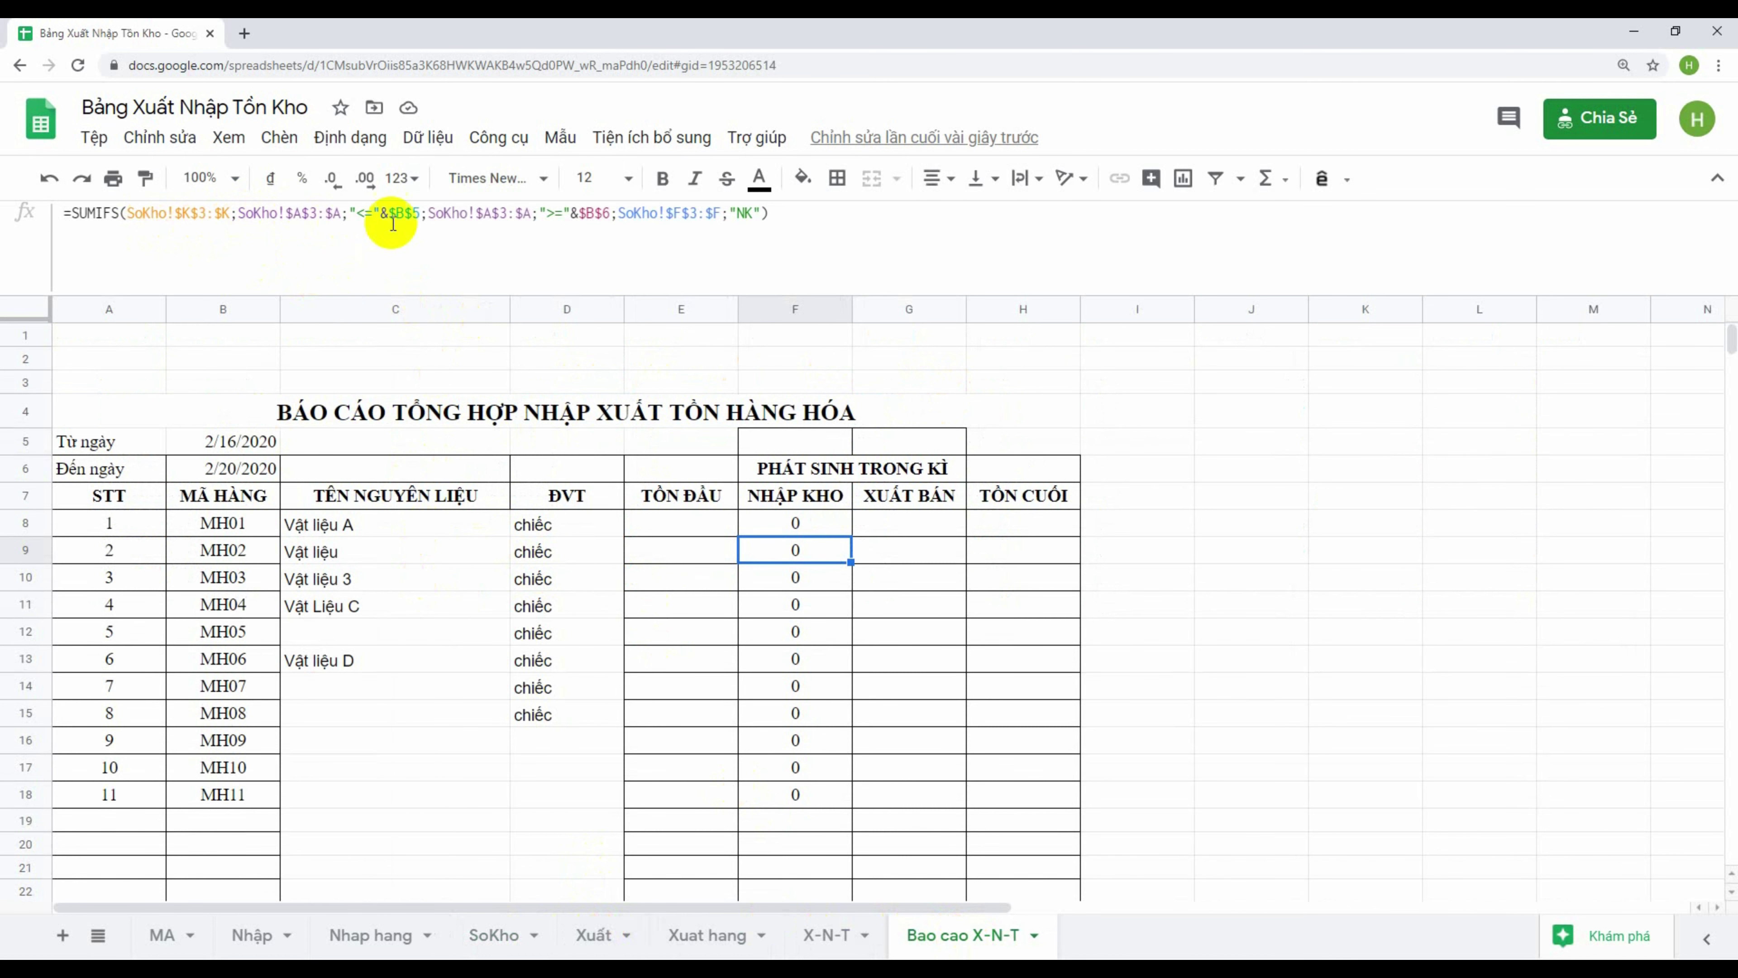
# Append SoKho!$H$3:$H matching B8 as a fourth condition to F9's SUMIFS
pyautogui.click(289, 211)
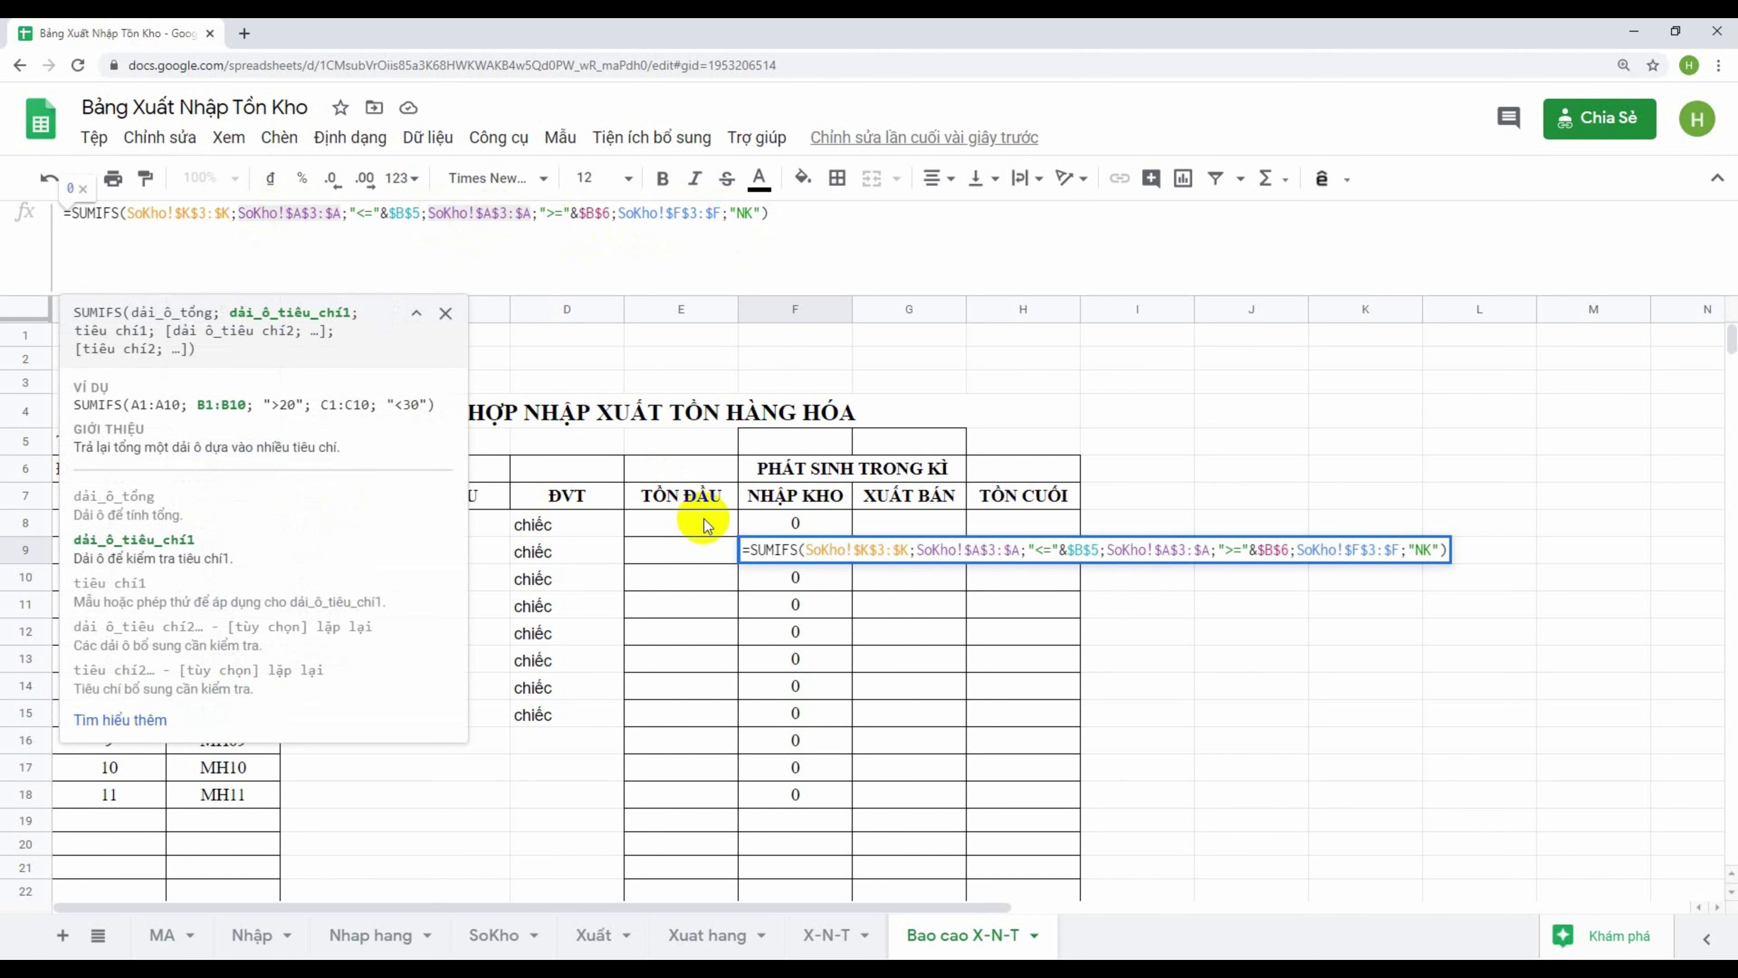
pyautogui.click(756, 216)
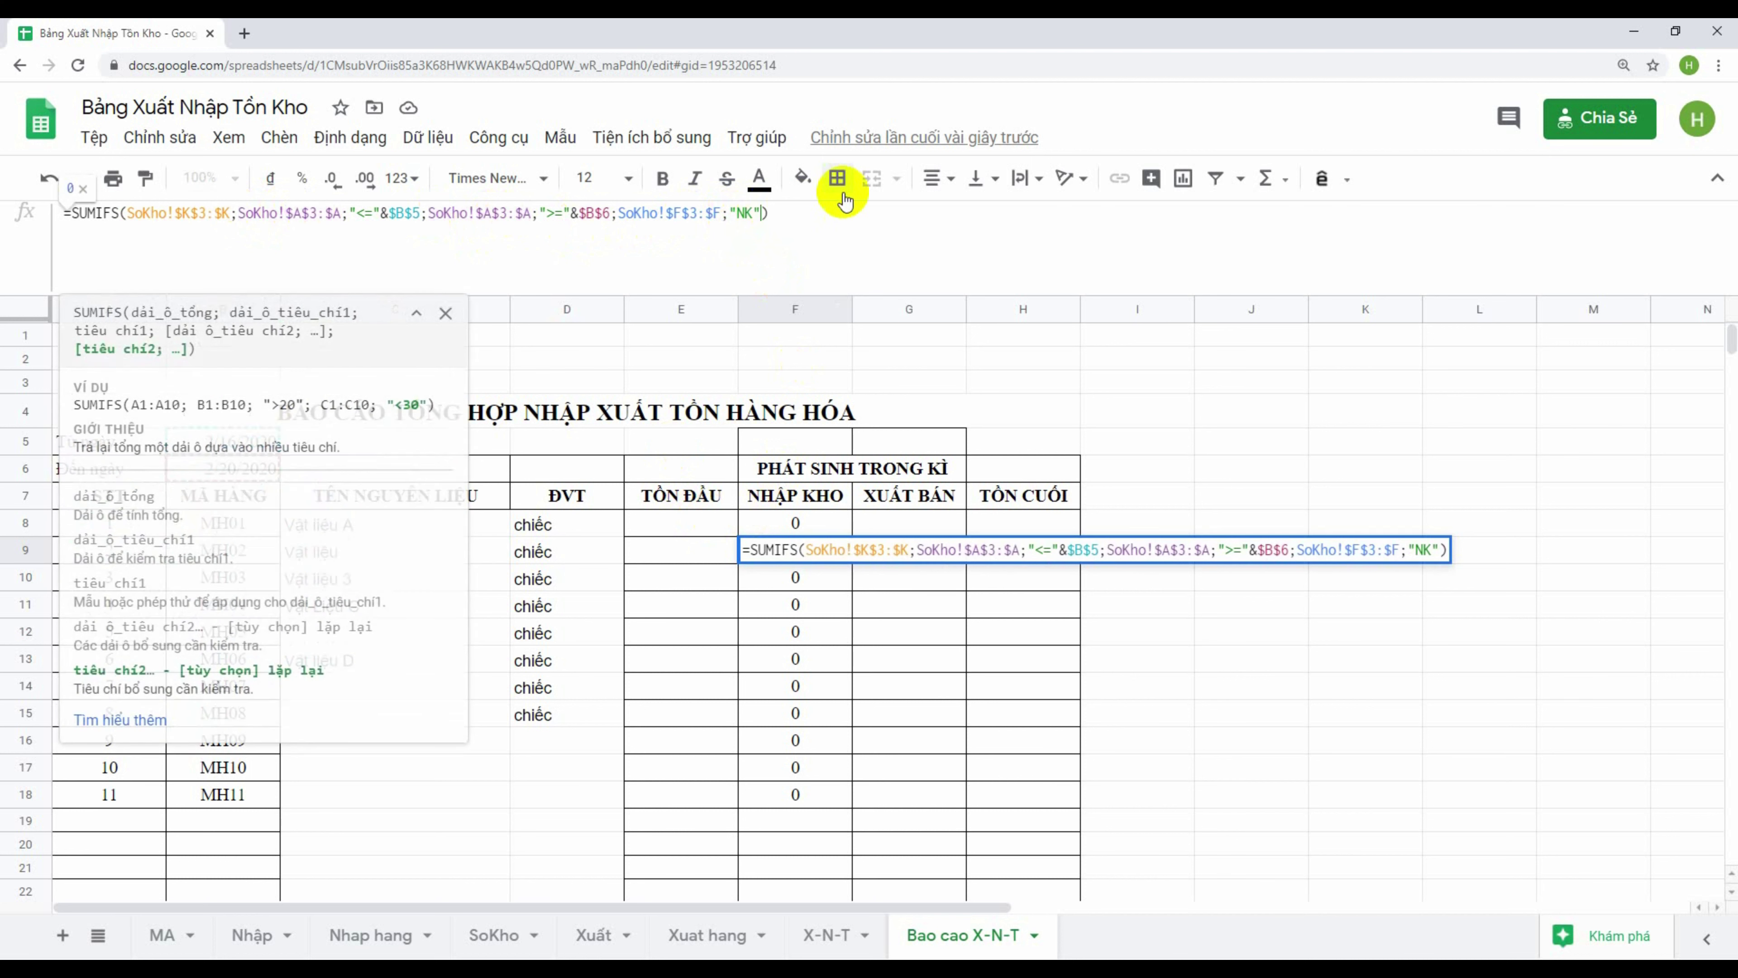
pyautogui.write(';')
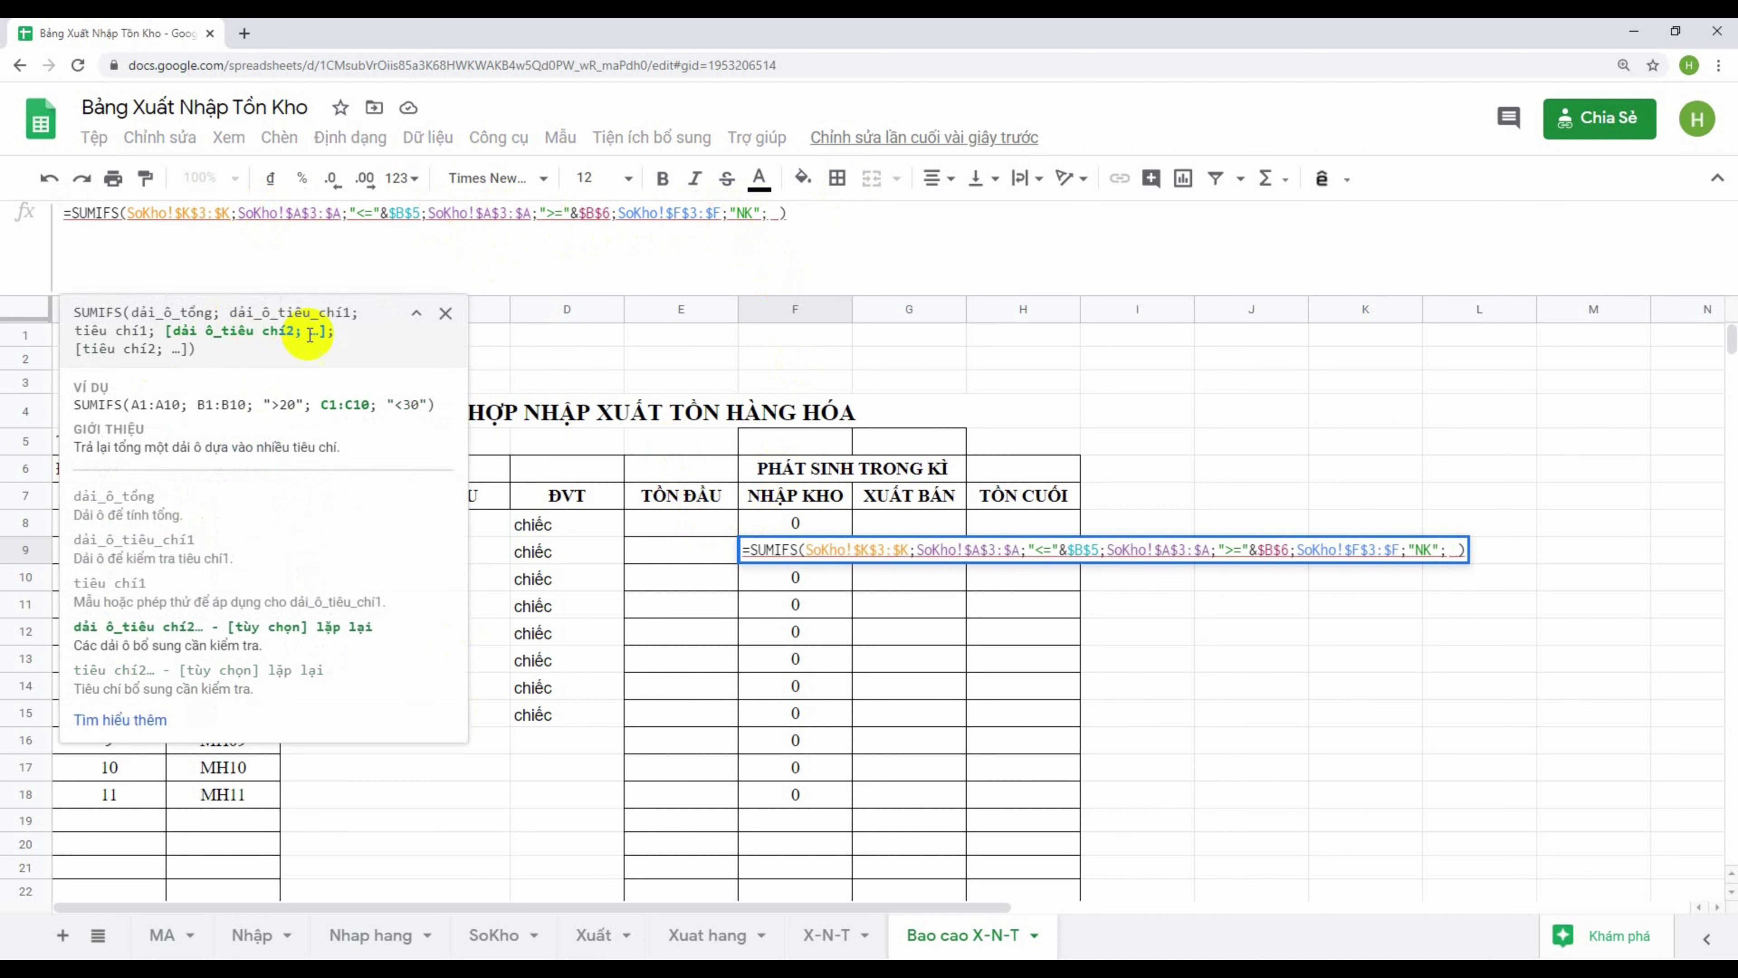
pyautogui.click(494, 935)
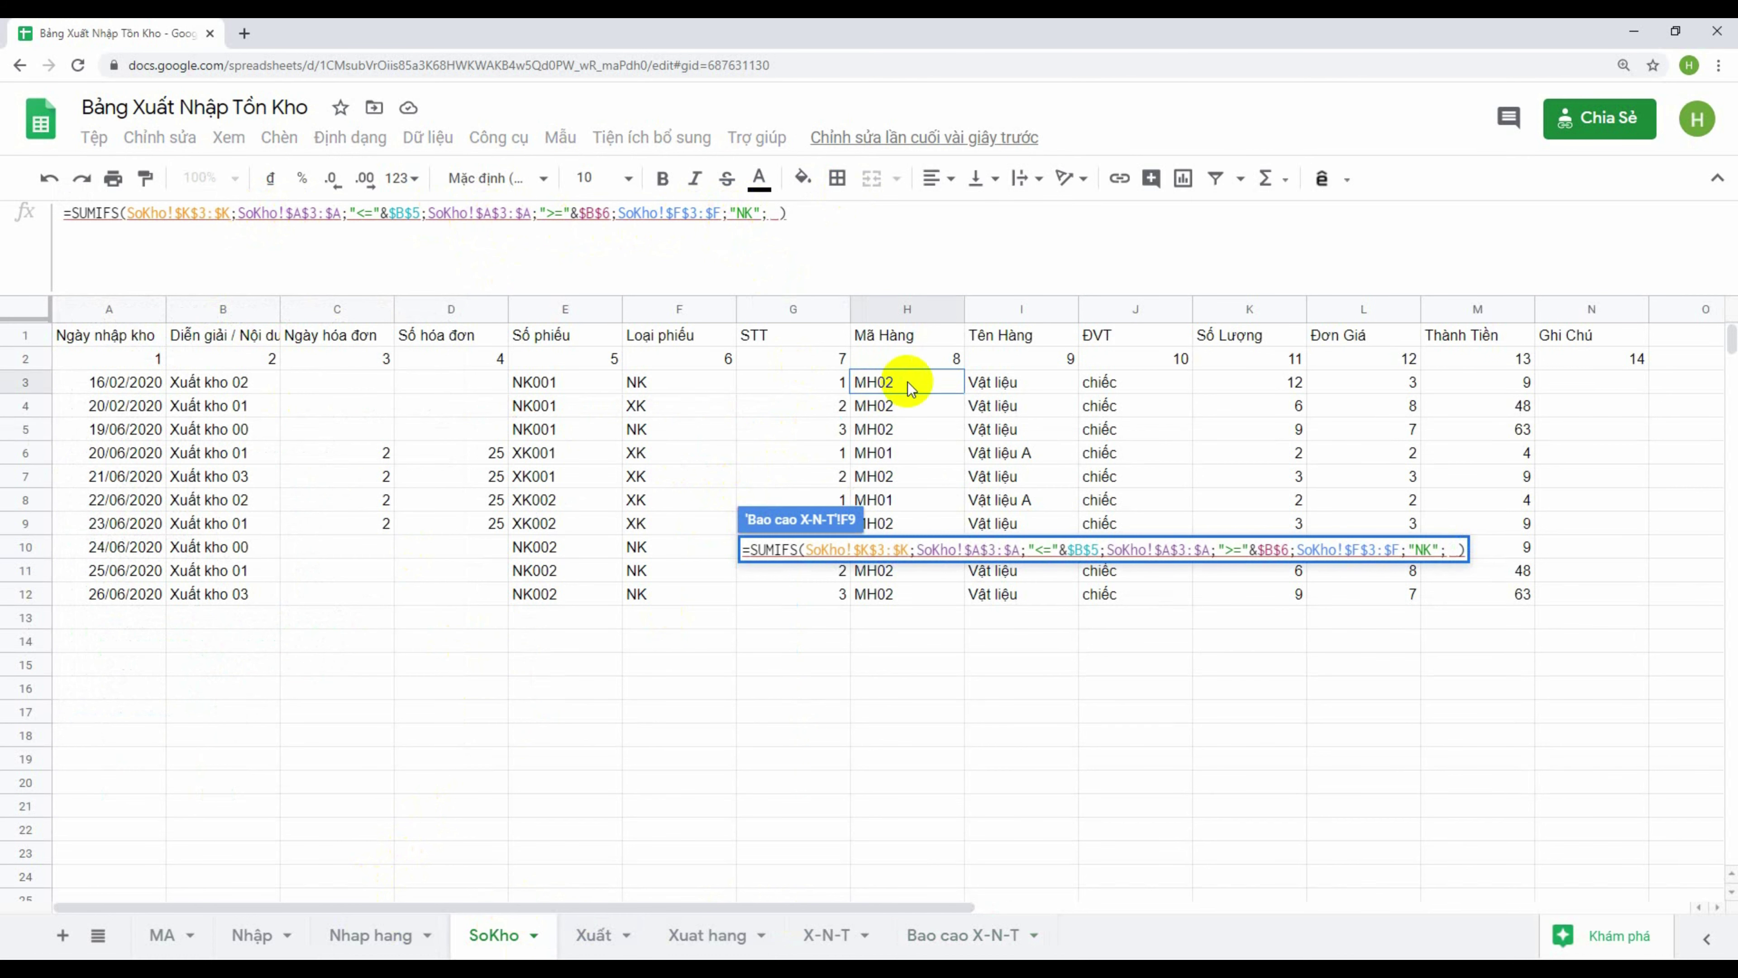
pyautogui.moveTo(889, 382); pyautogui.dragTo(945, 685)
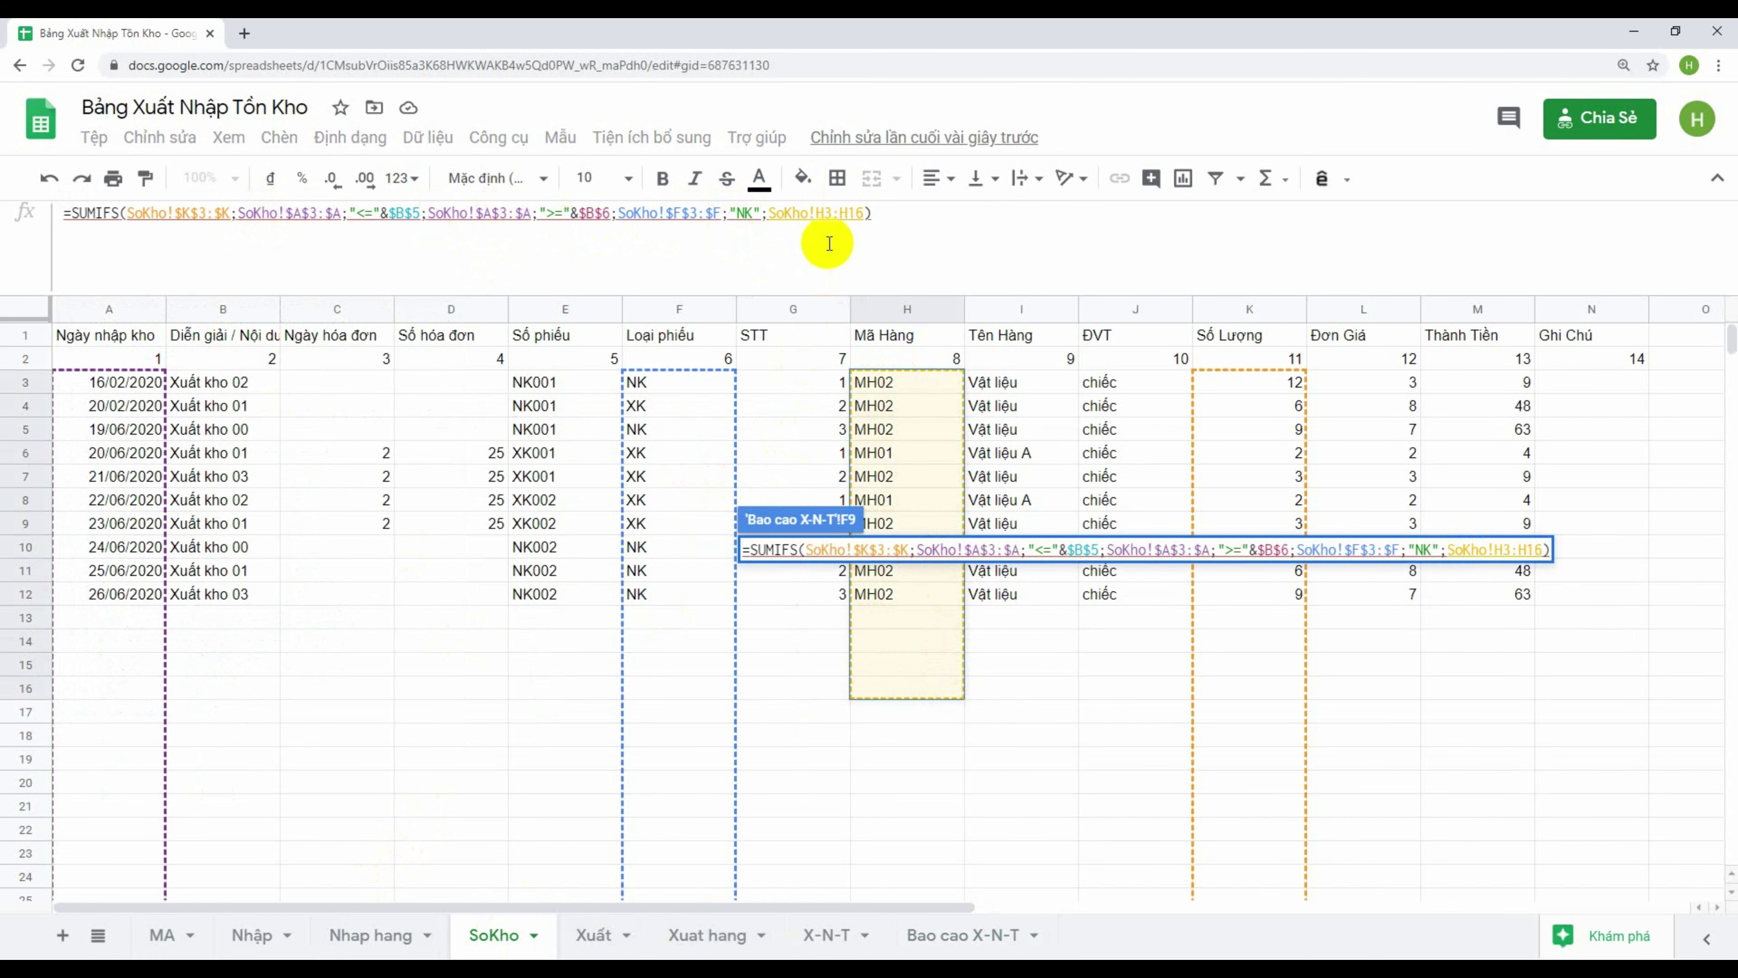
pyautogui.press('BackSpace')
pyautogui.press('BackSpace')
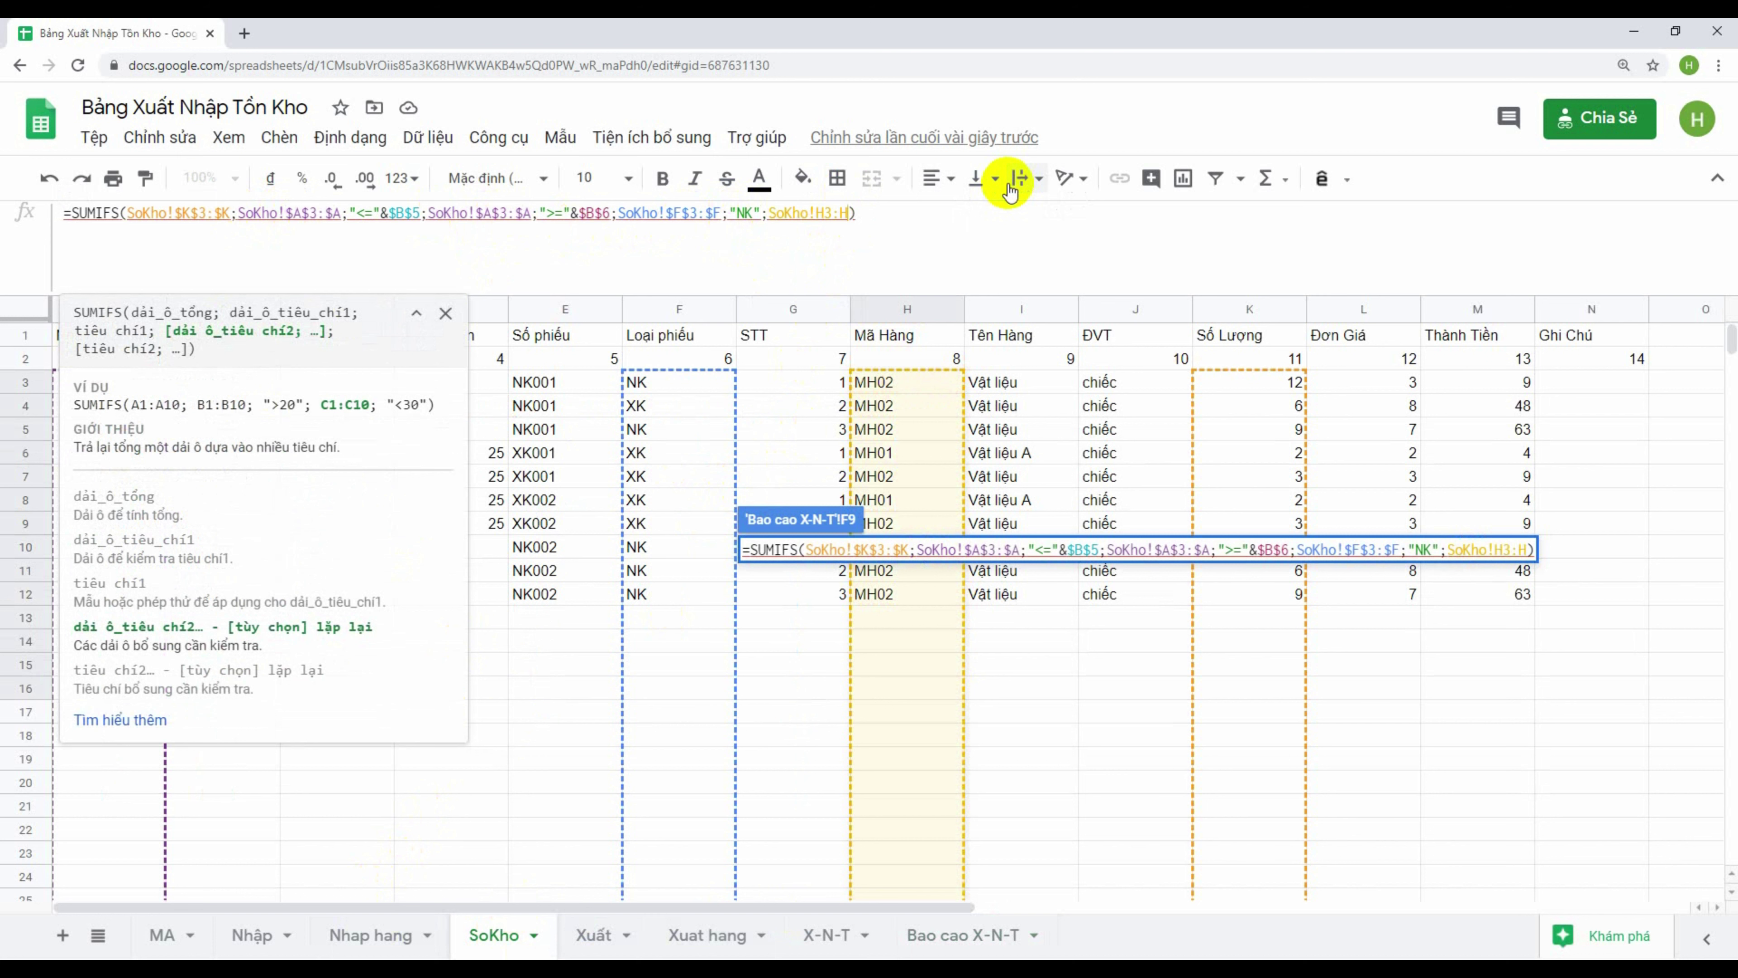
pyautogui.press('F4')
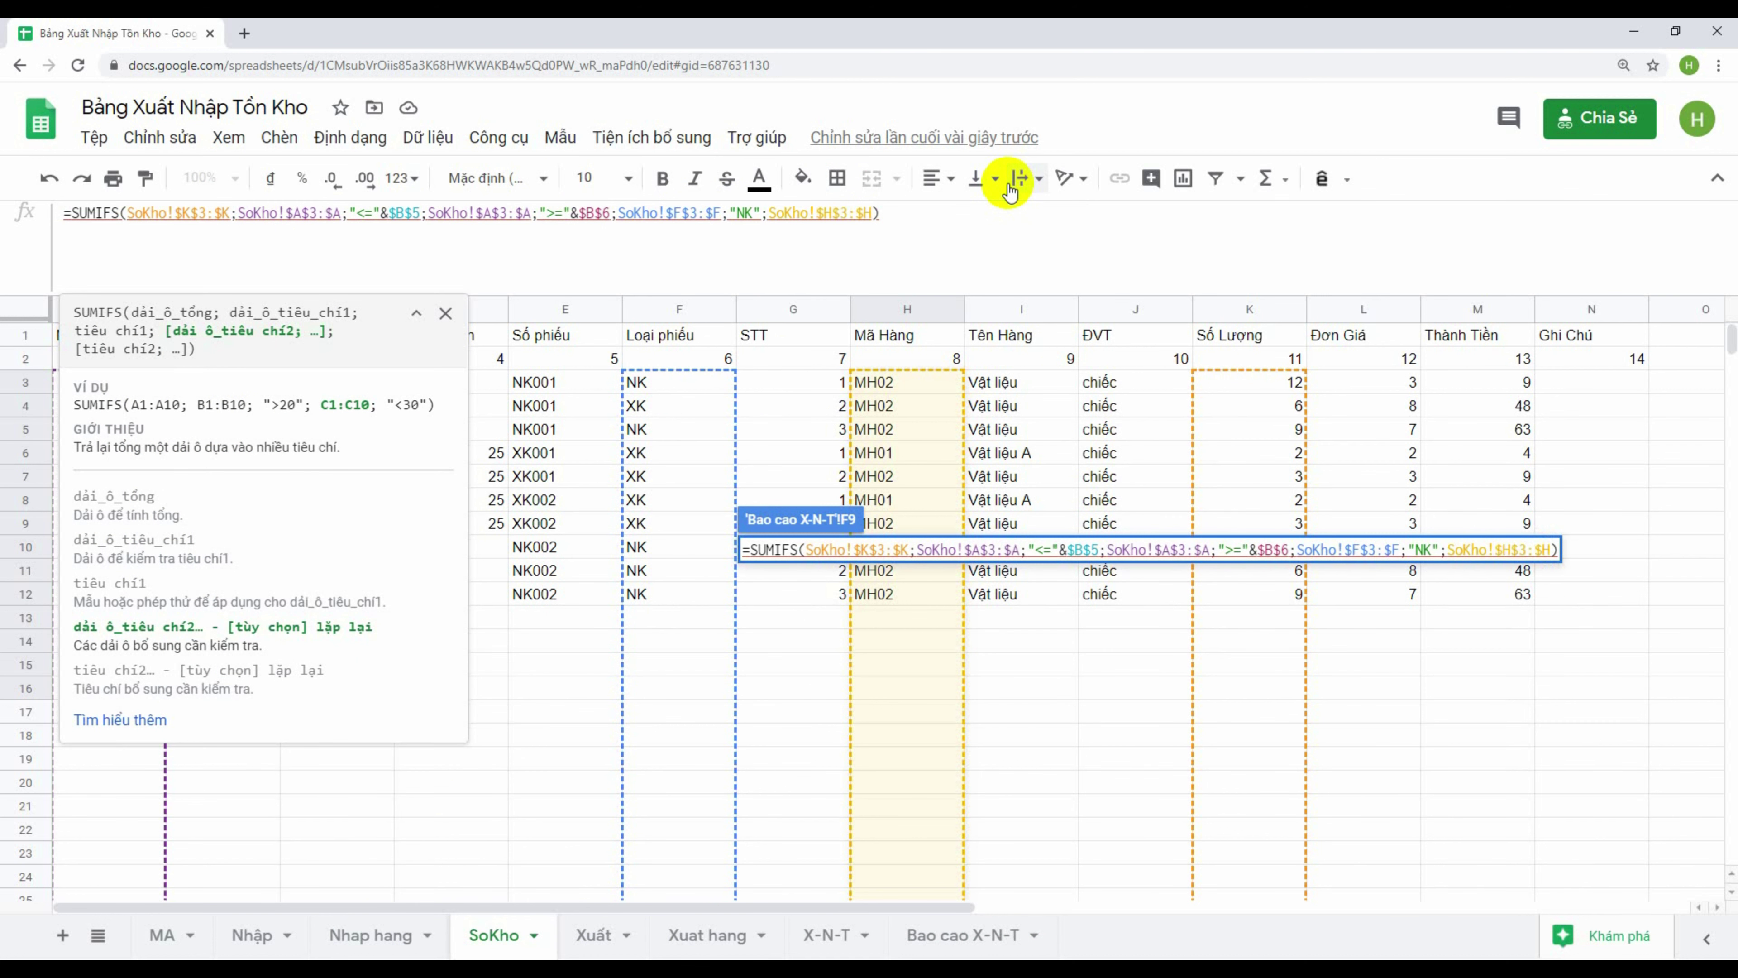
pyautogui.write(';')
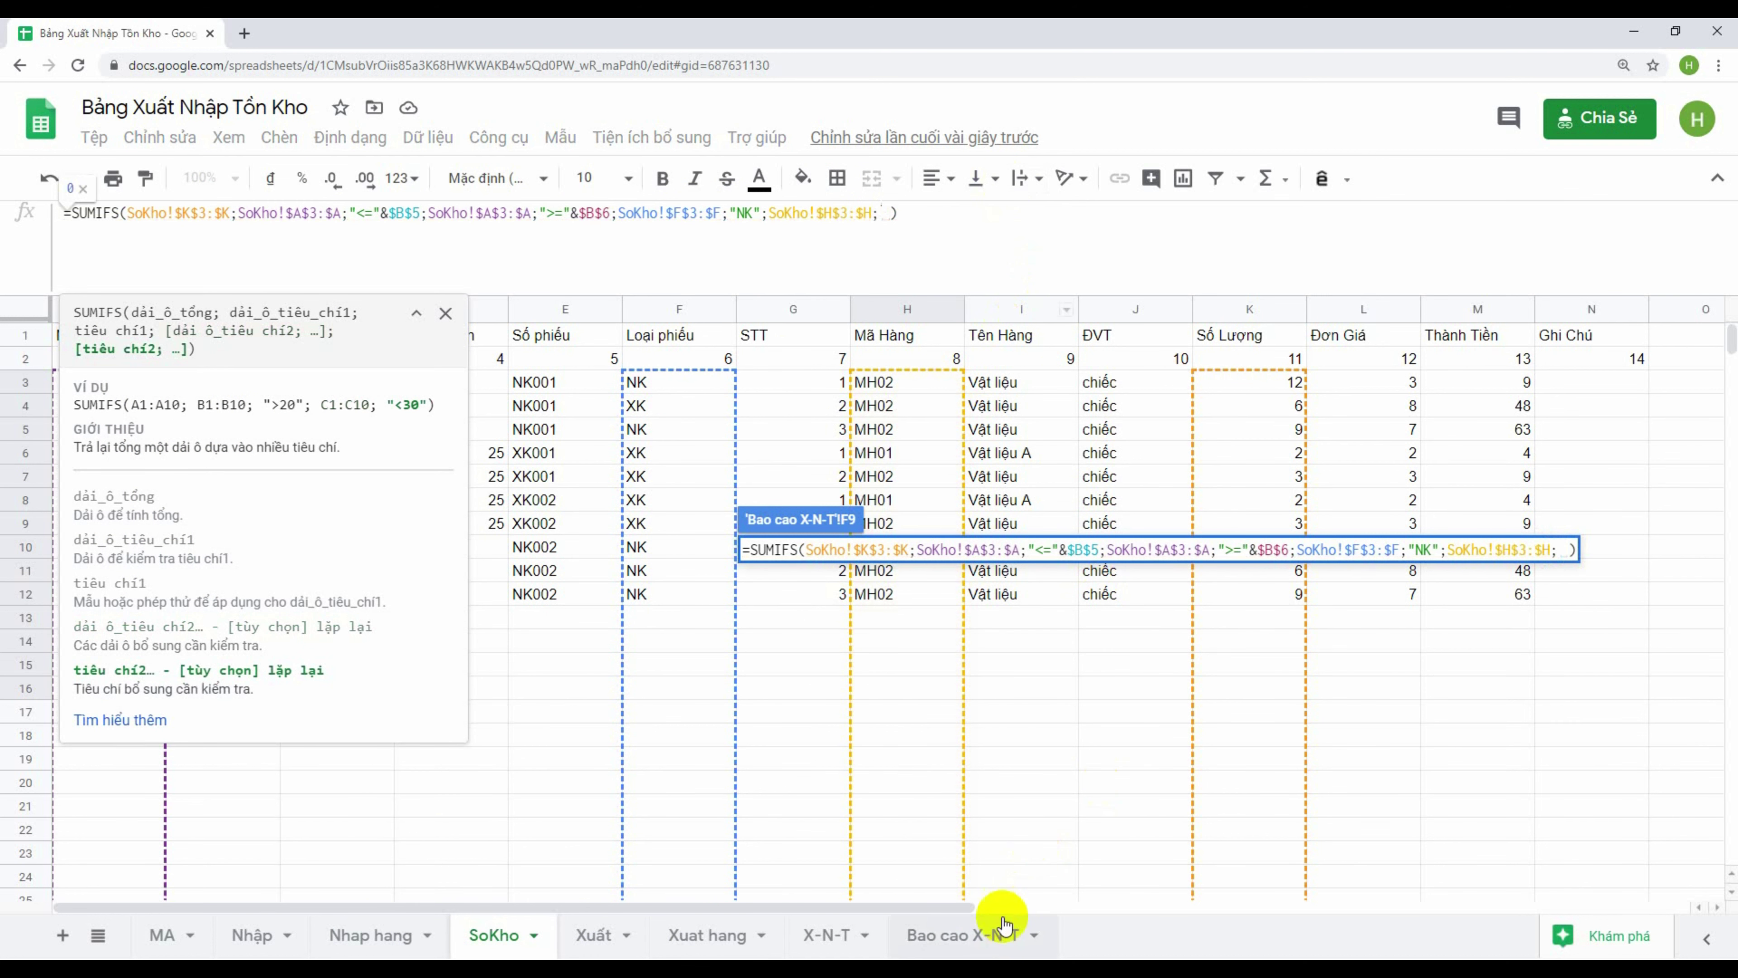
pyautogui.click(998, 934)
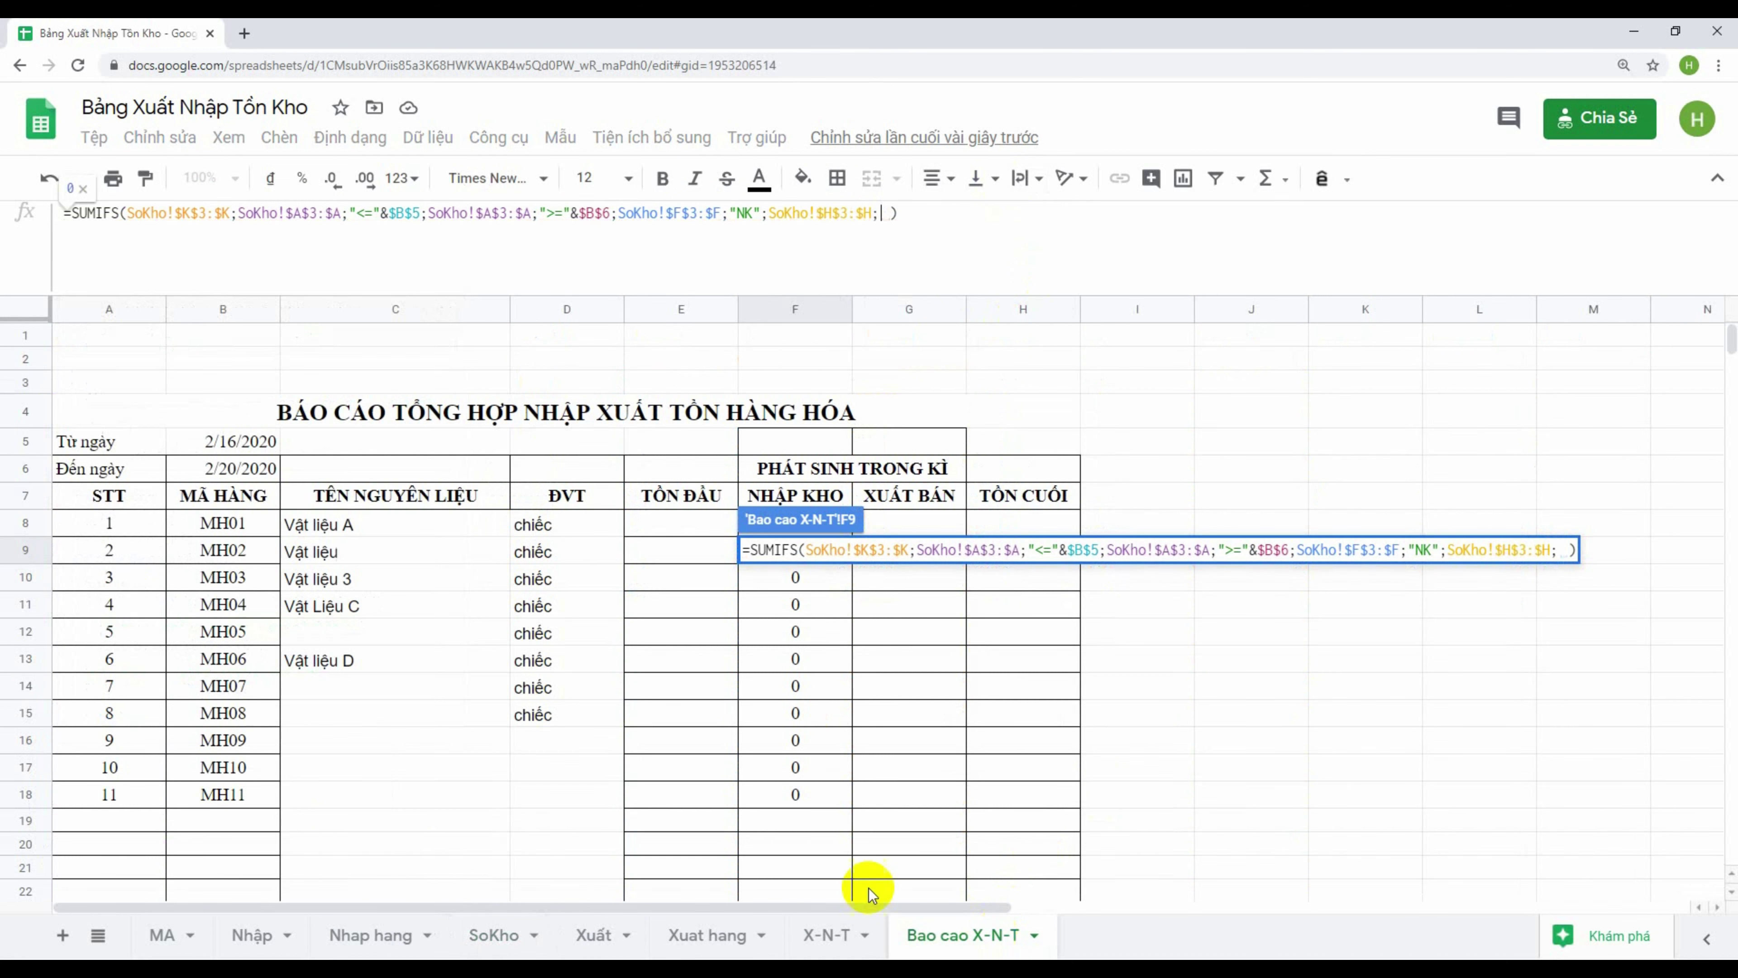
pyautogui.click(221, 524)
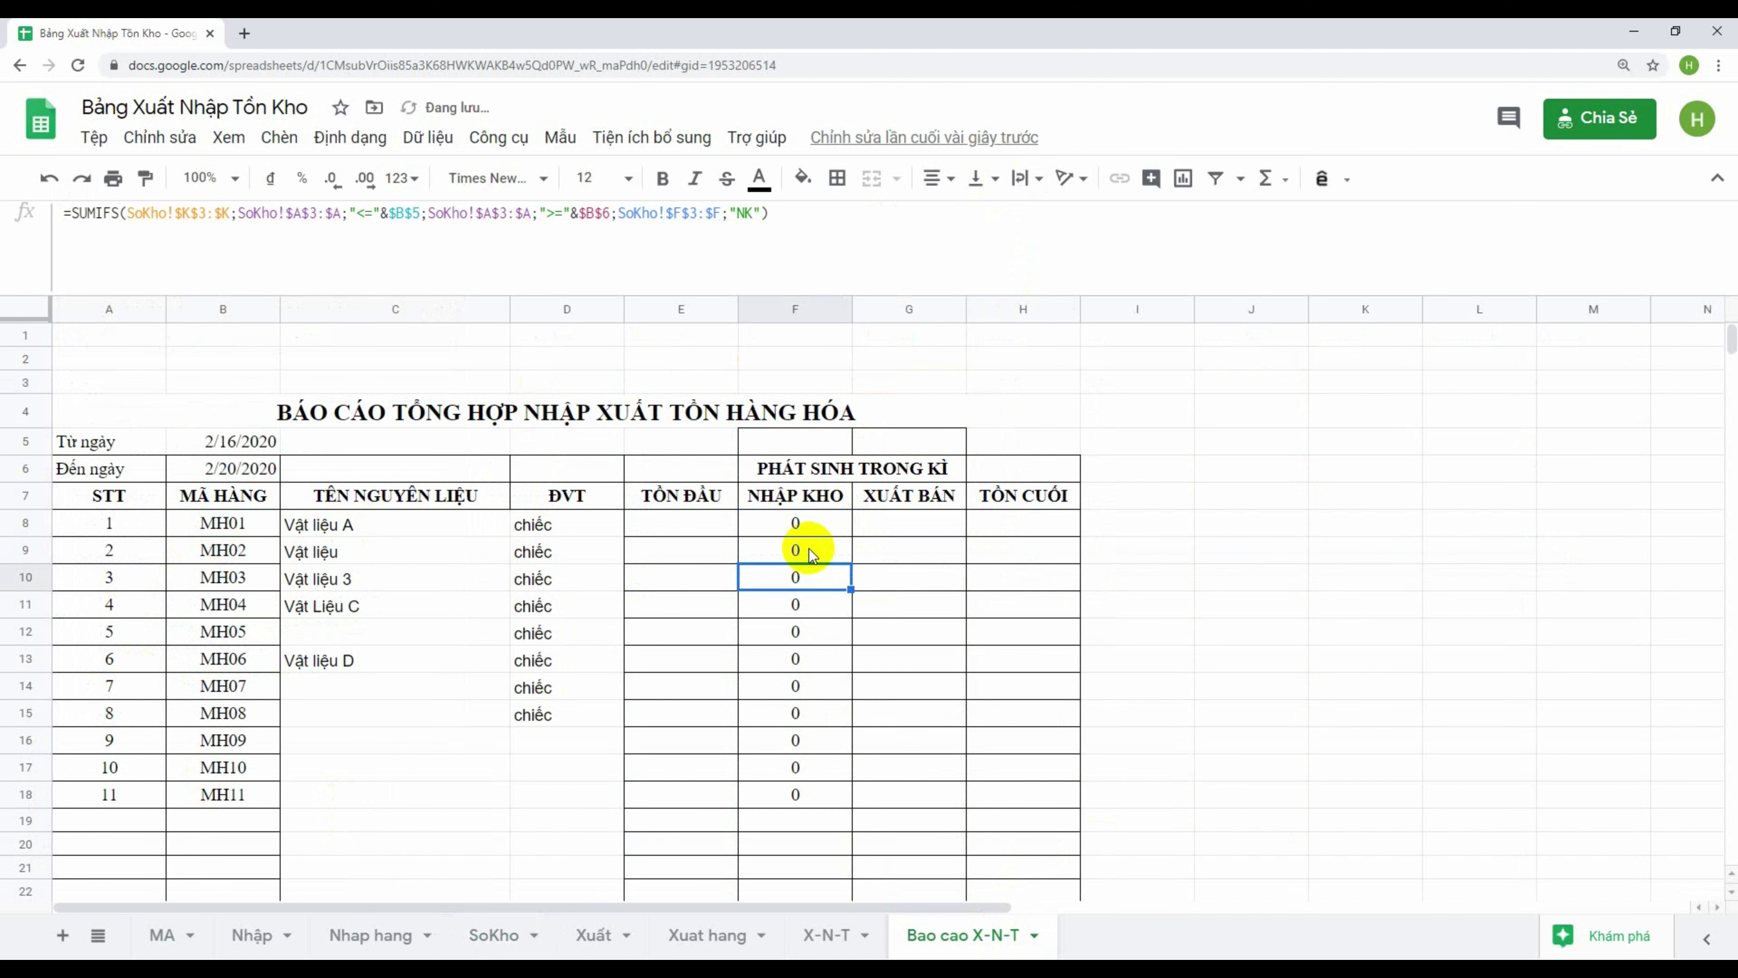
# Copy F9's SUMIFS up into F8 and change its item reference to B8
pyautogui.click(811, 555)
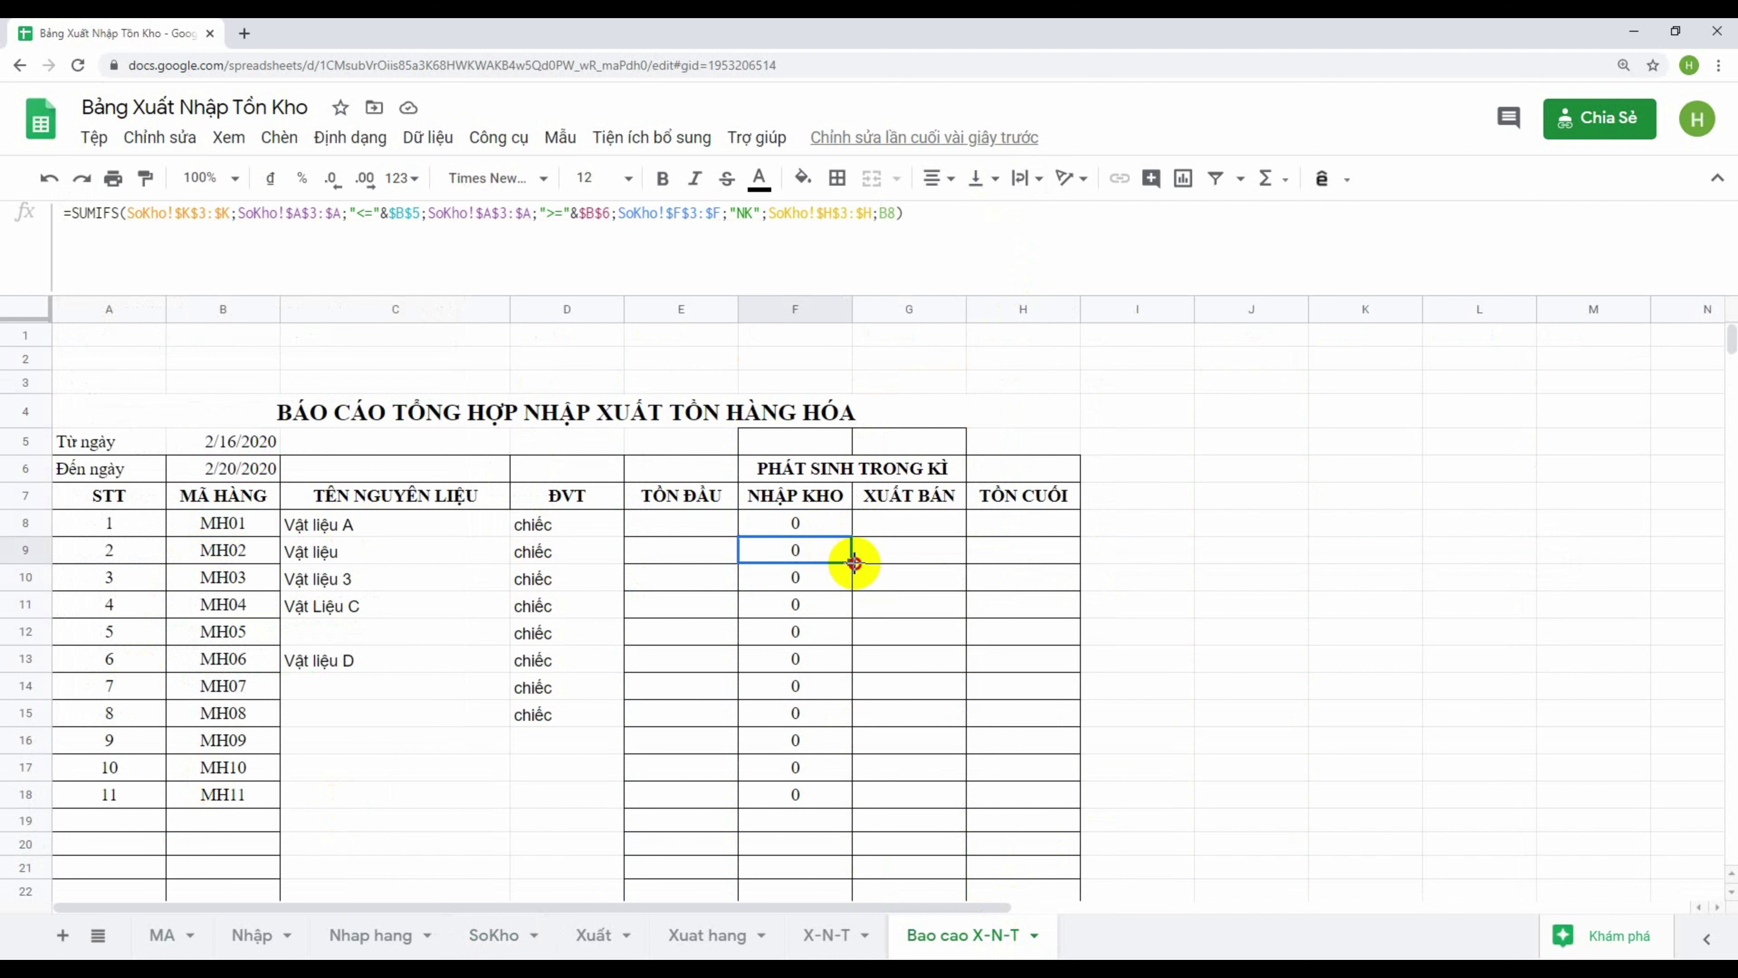
pyautogui.moveTo(831, 555)
pyautogui.mouseDown()
pyautogui.moveTo(848, 523)
pyautogui.moveTo(829, 527)
pyautogui.mouseUp()
pyautogui.click(826, 525)
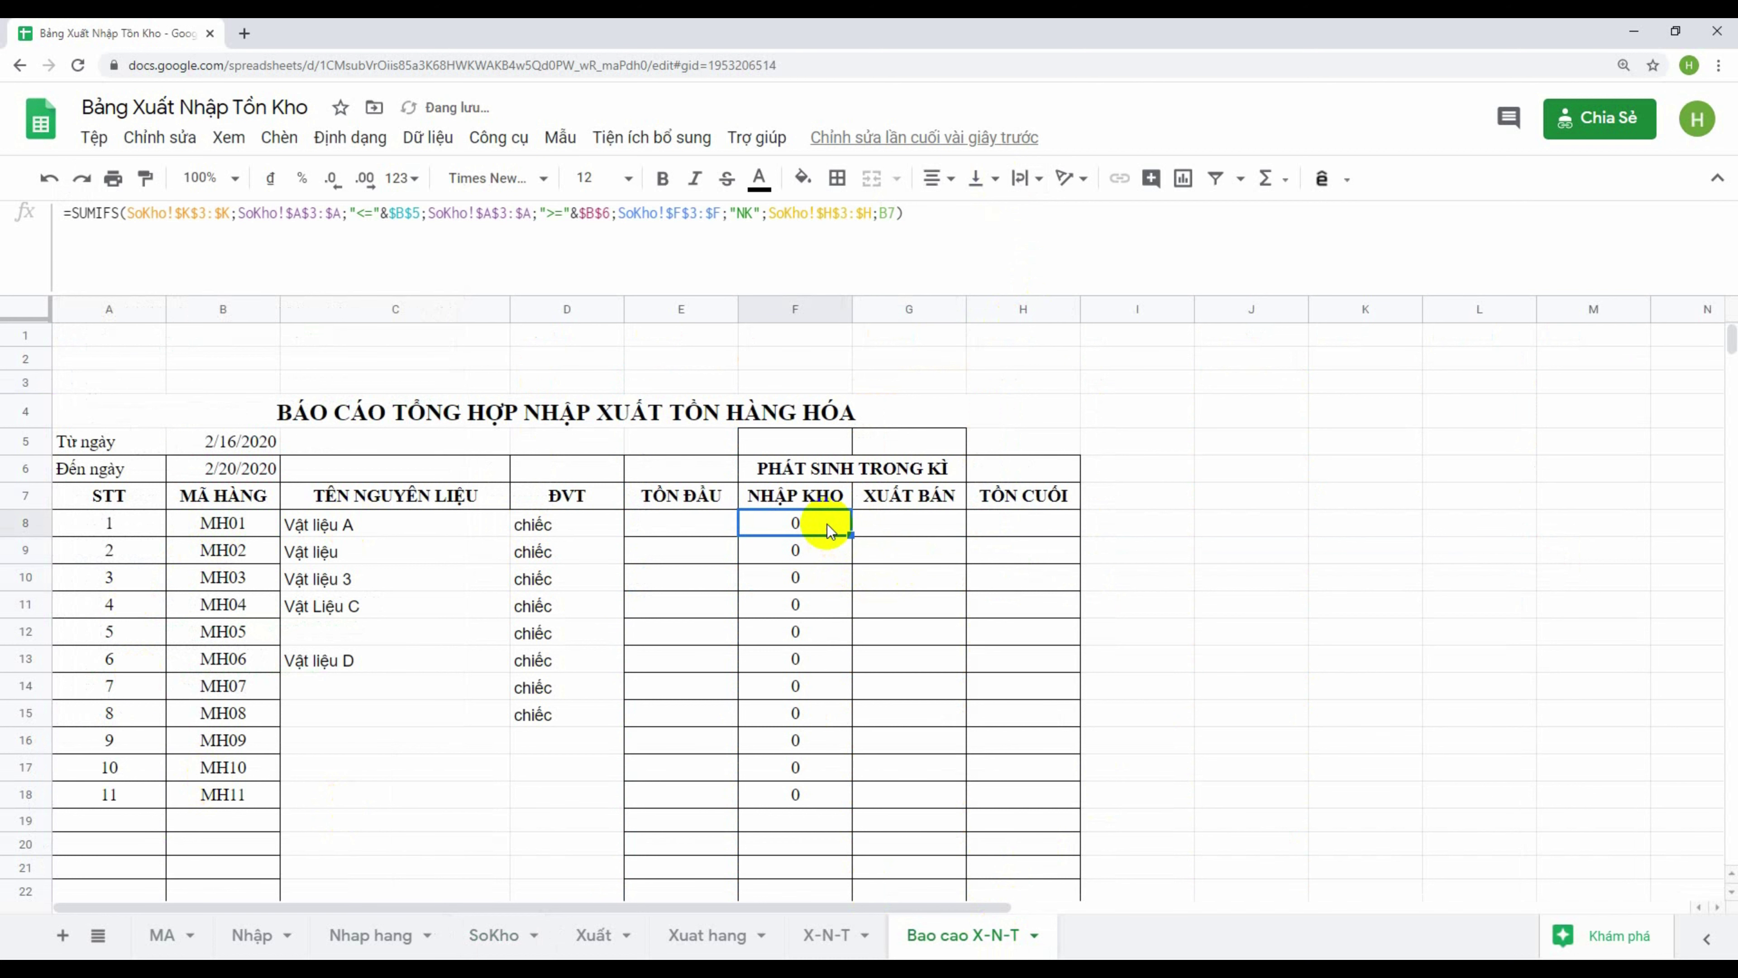
pyautogui.click(900, 209)
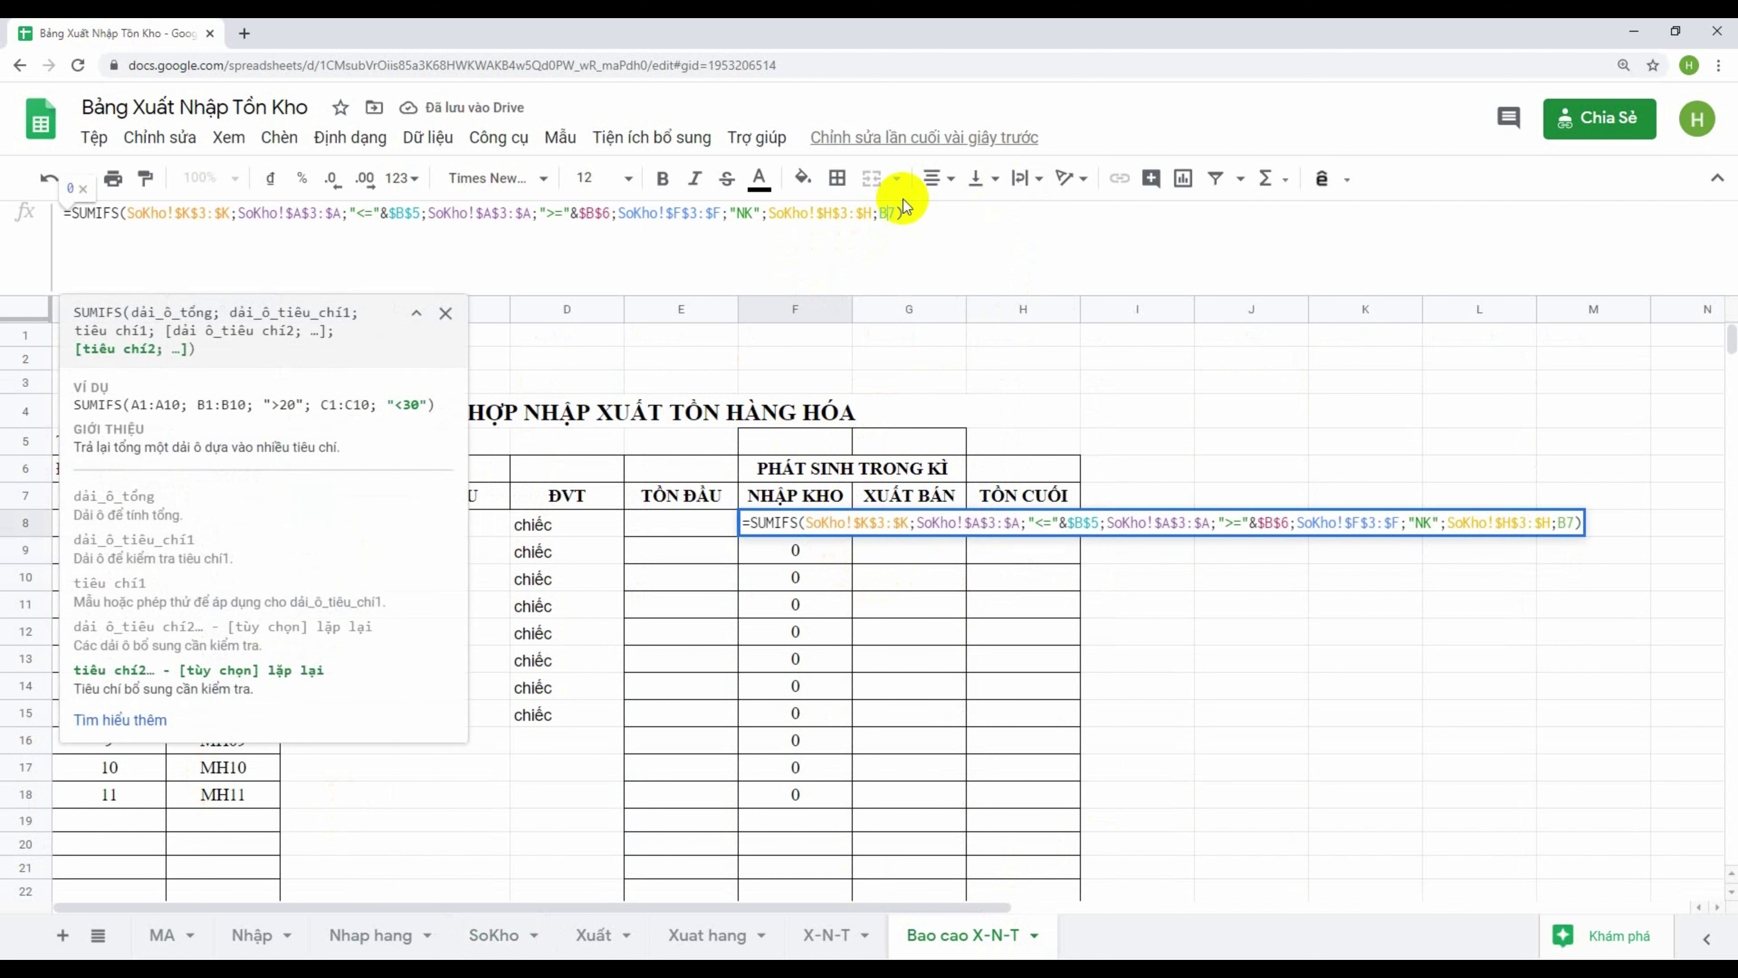
pyautogui.write('8')
pyautogui.press('Return')
# Fill the F8 formula down to F18, confirming F9 matches item B9
pyautogui.click(825, 525)
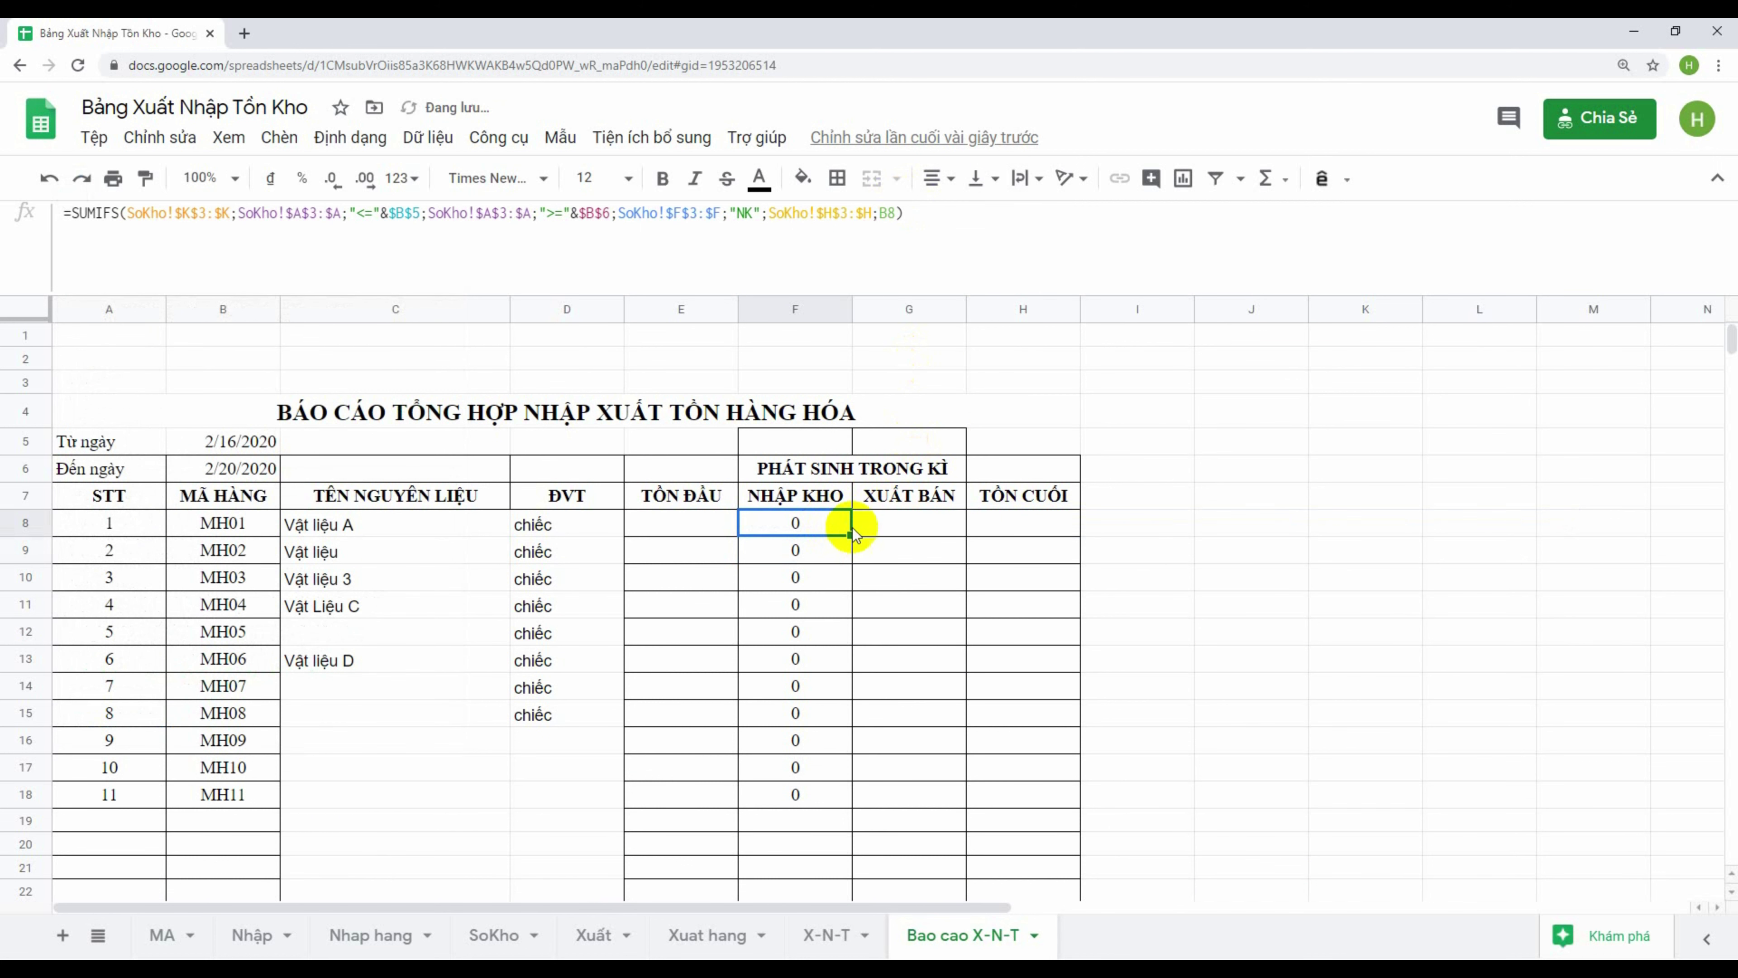
pyautogui.moveTo(850, 534); pyautogui.dragTo(866, 797)
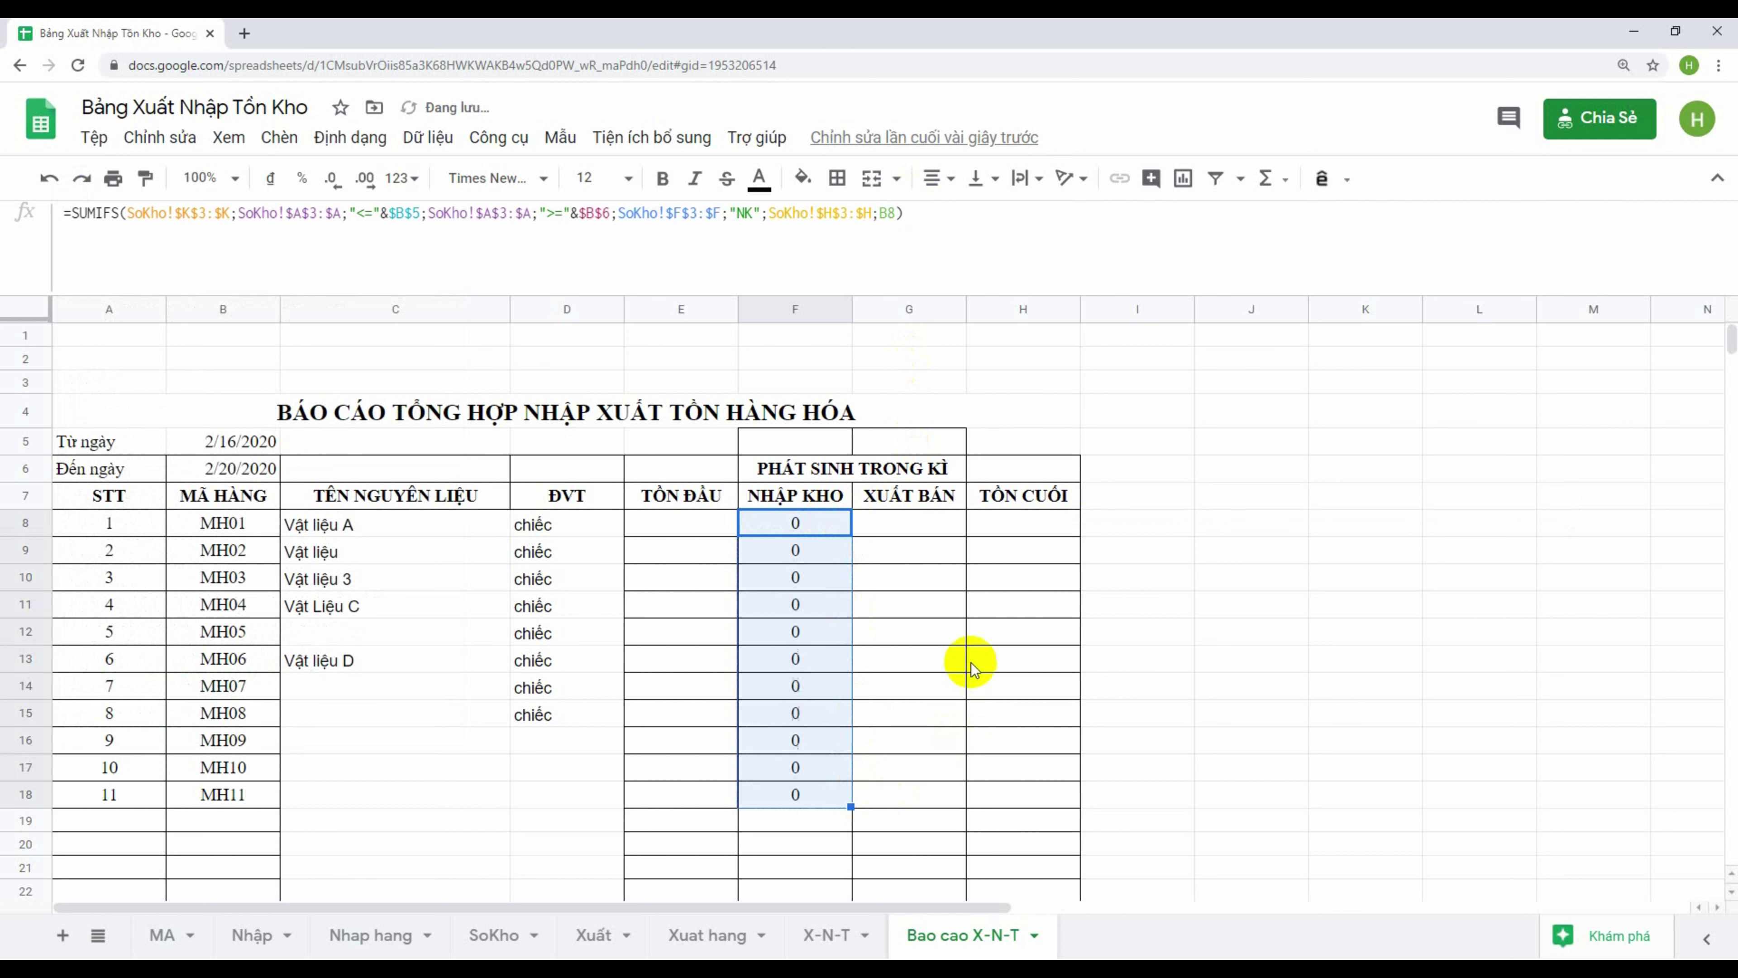
pyautogui.click(962, 660)
pyautogui.click(814, 525)
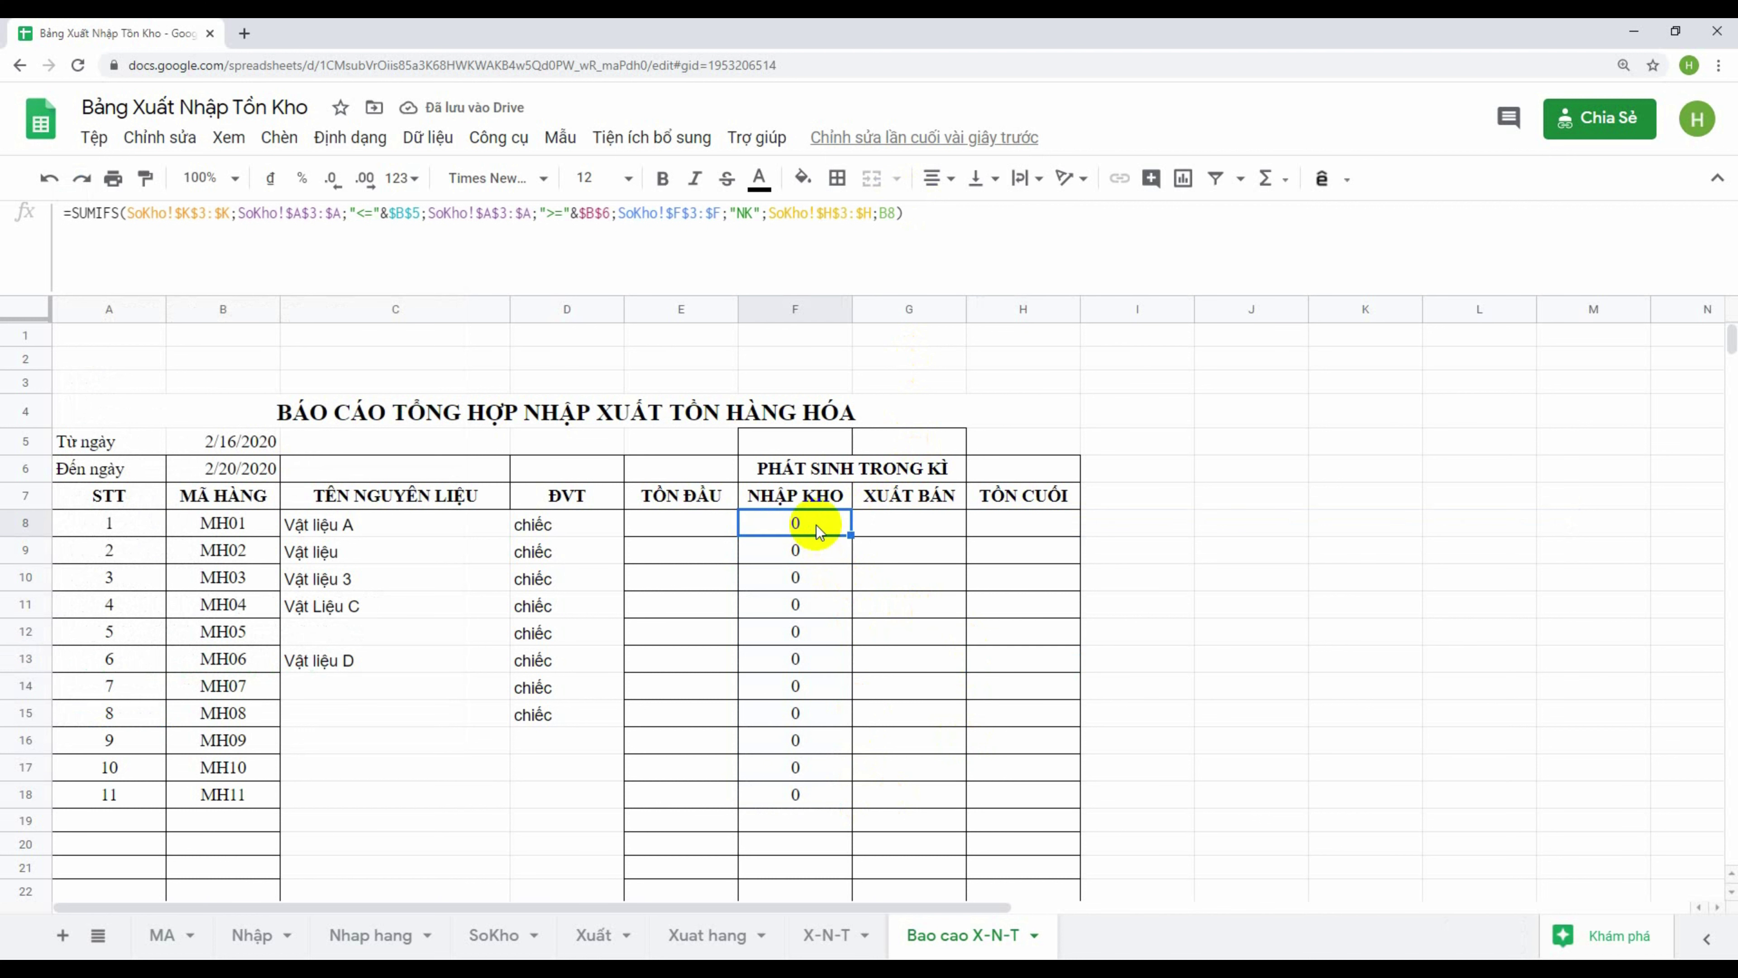
pyautogui.click(816, 549)
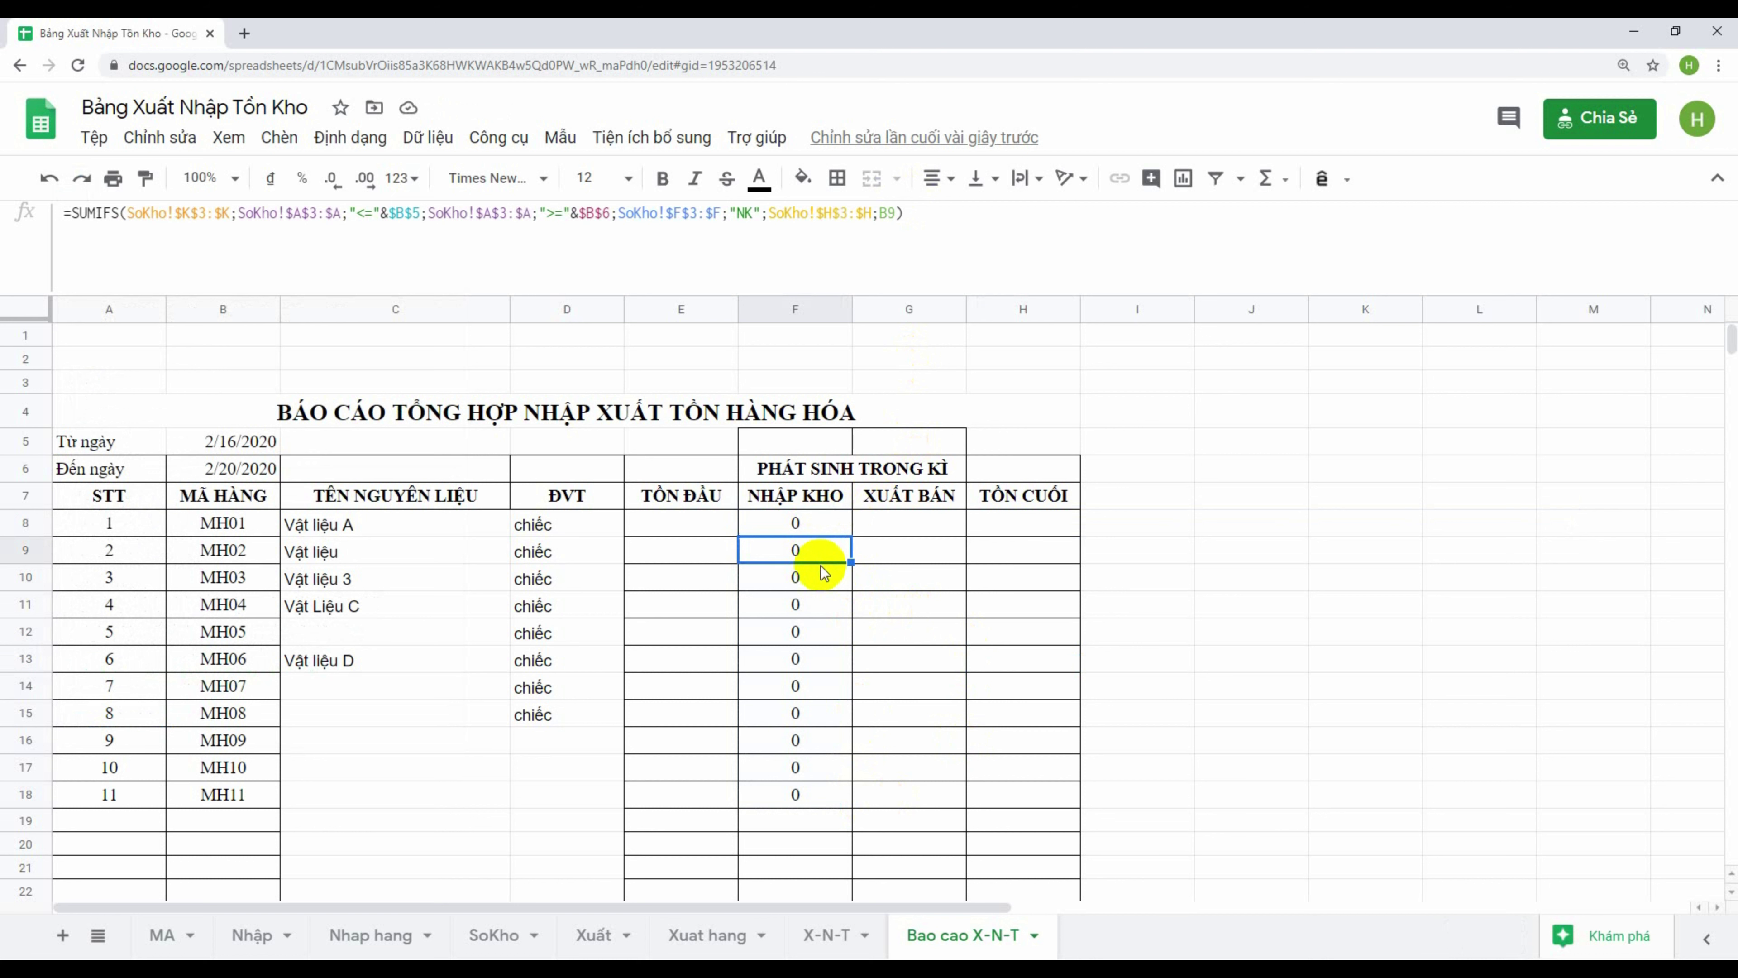
pyautogui.press('Down')
pyautogui.press('Down')
pyautogui.press('Up')
pyautogui.press('Up')
pyautogui.press('Up')
pyautogui.press('Up')
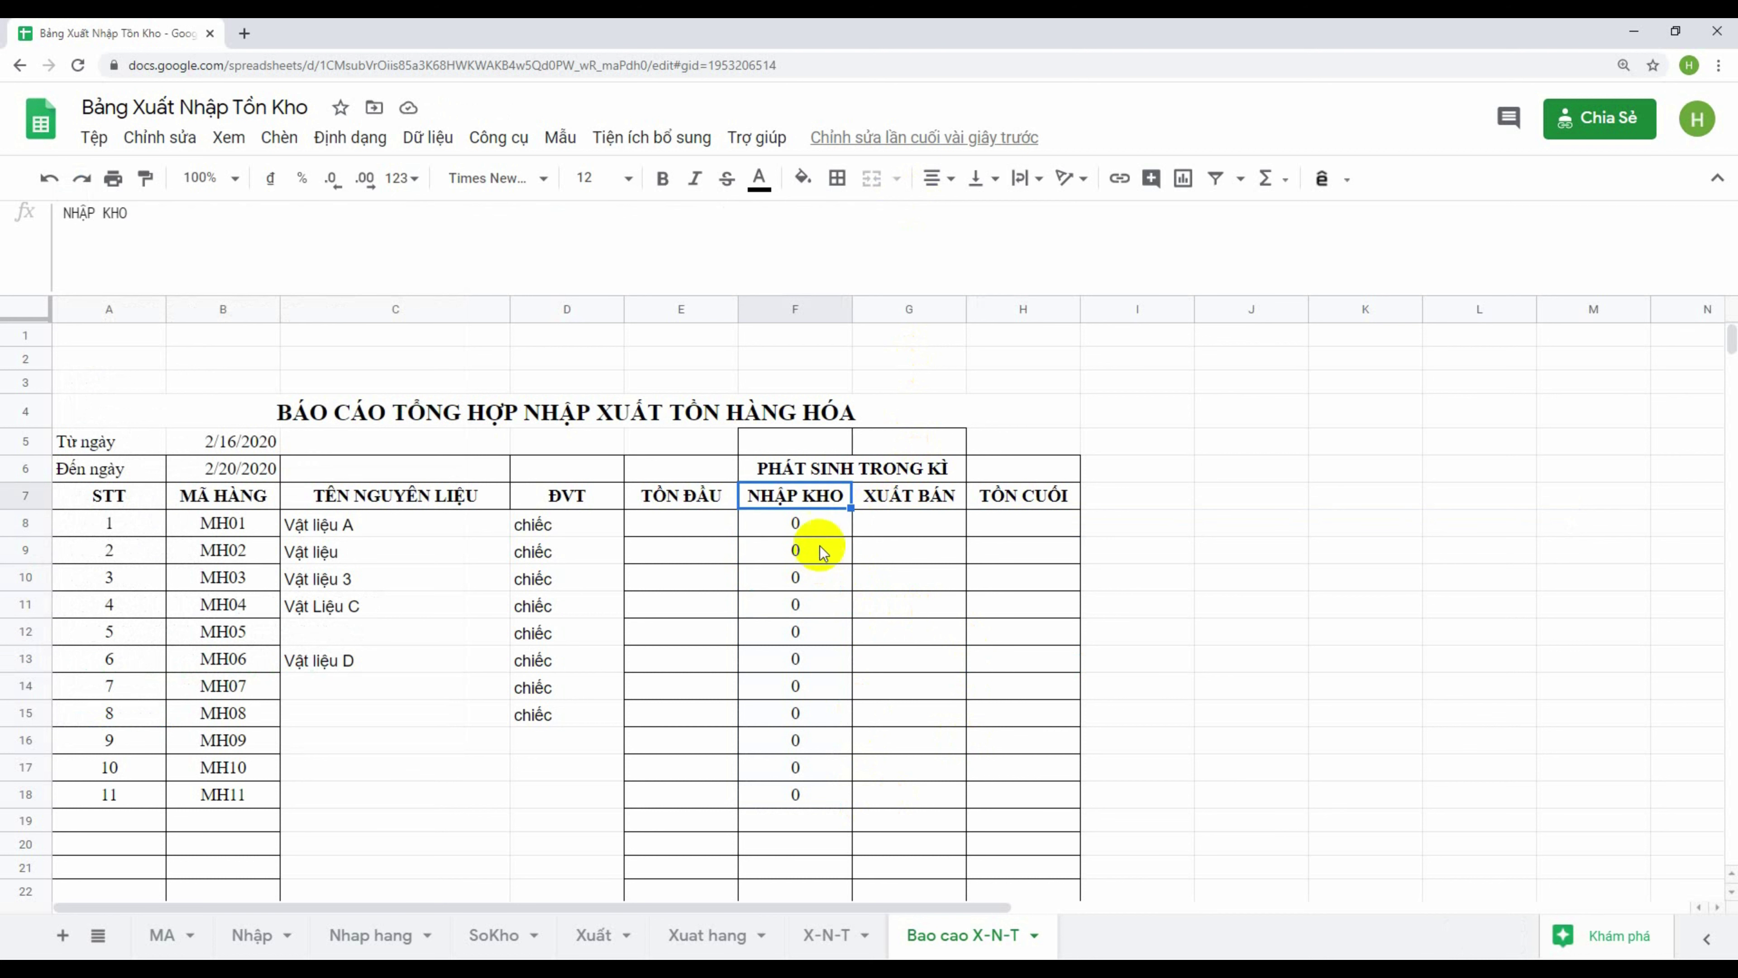
pyautogui.click(816, 532)
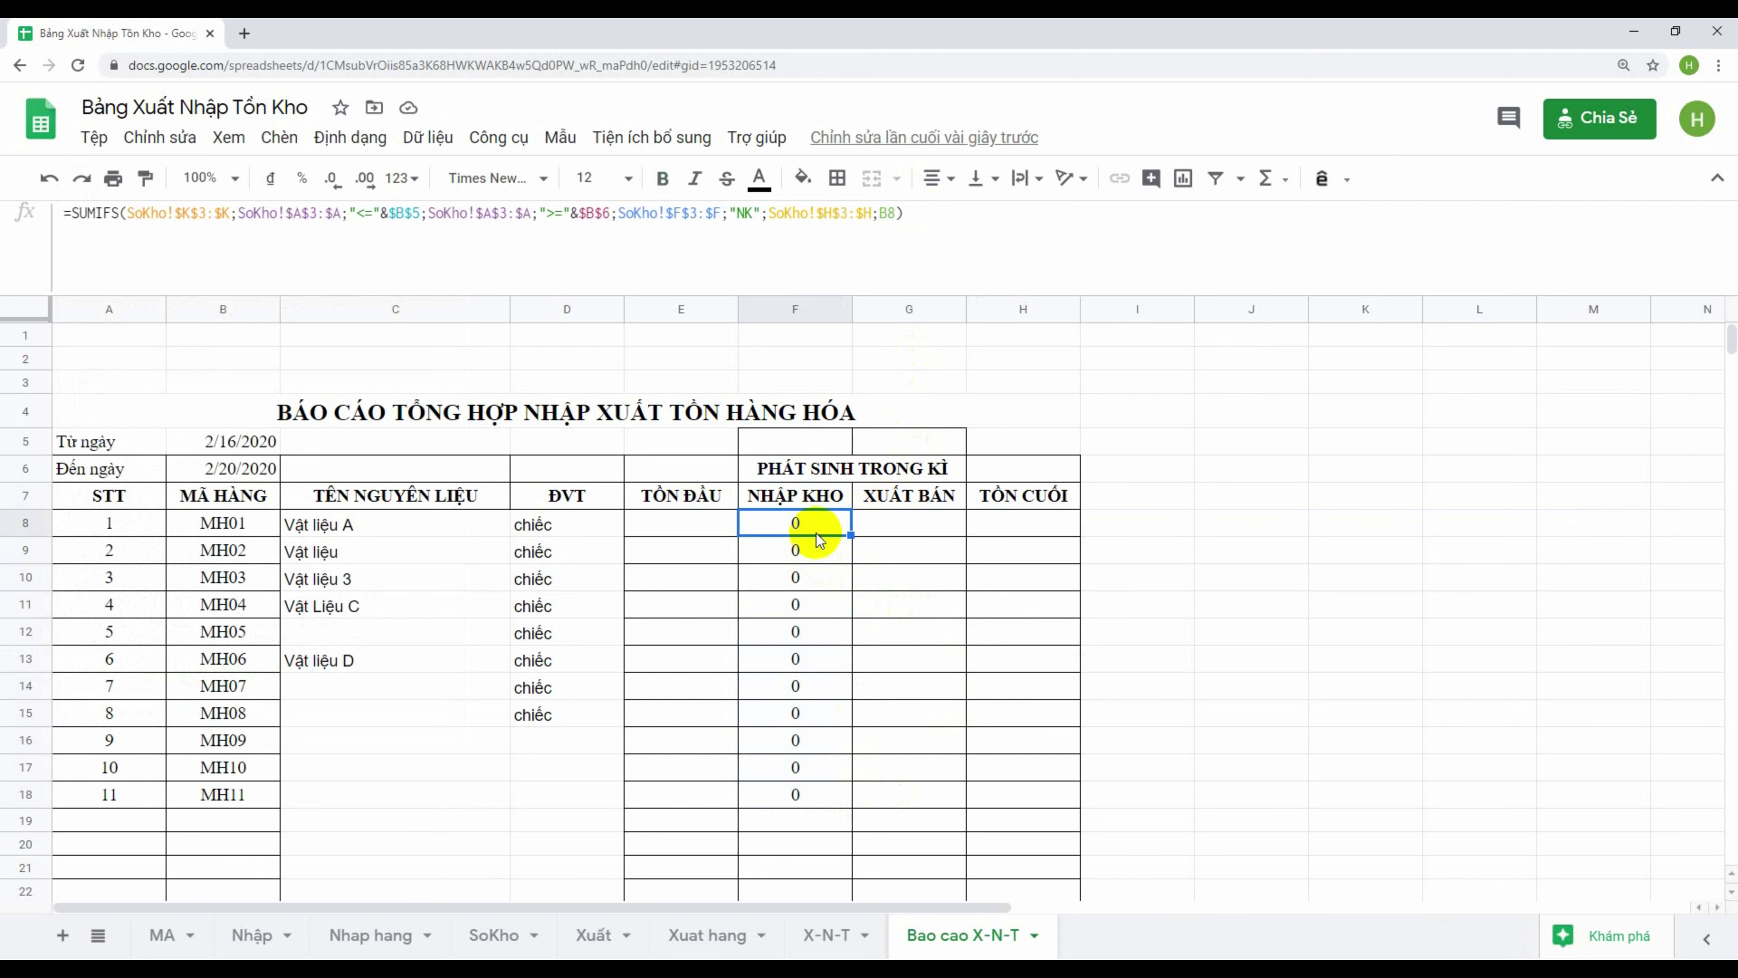
# Check the start date in B5, then review the date conditions in F8's SUMIFS
pyautogui.click(255, 446)
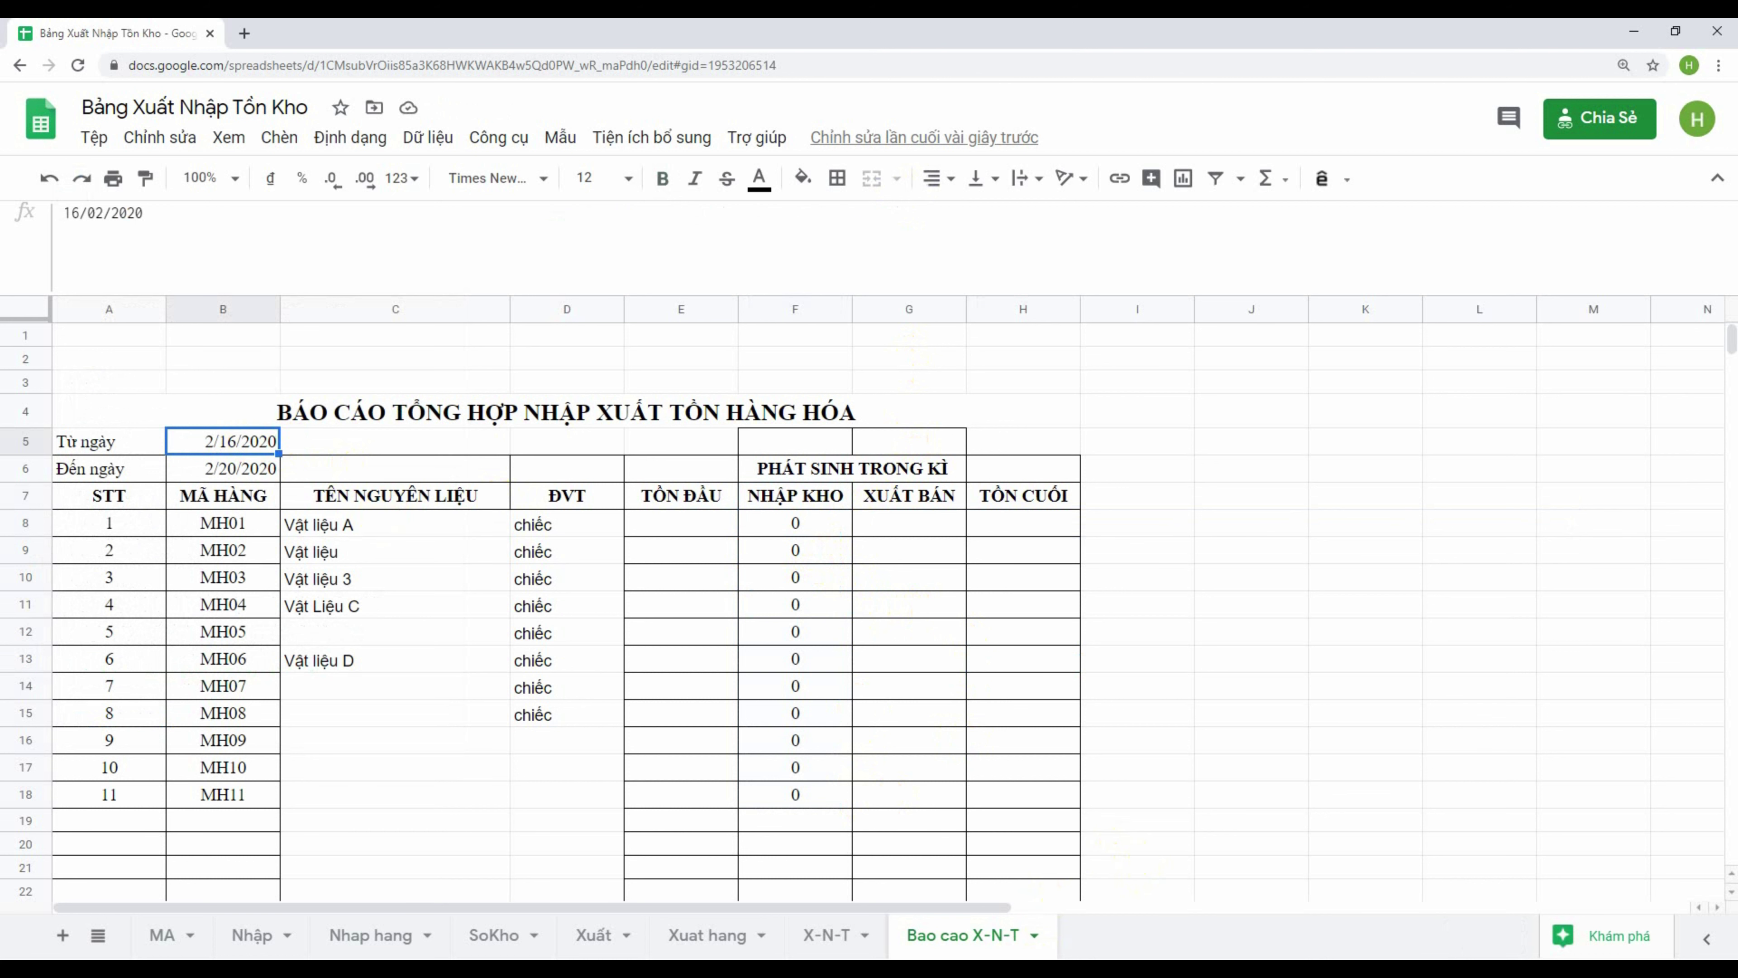
pyautogui.click(774, 523)
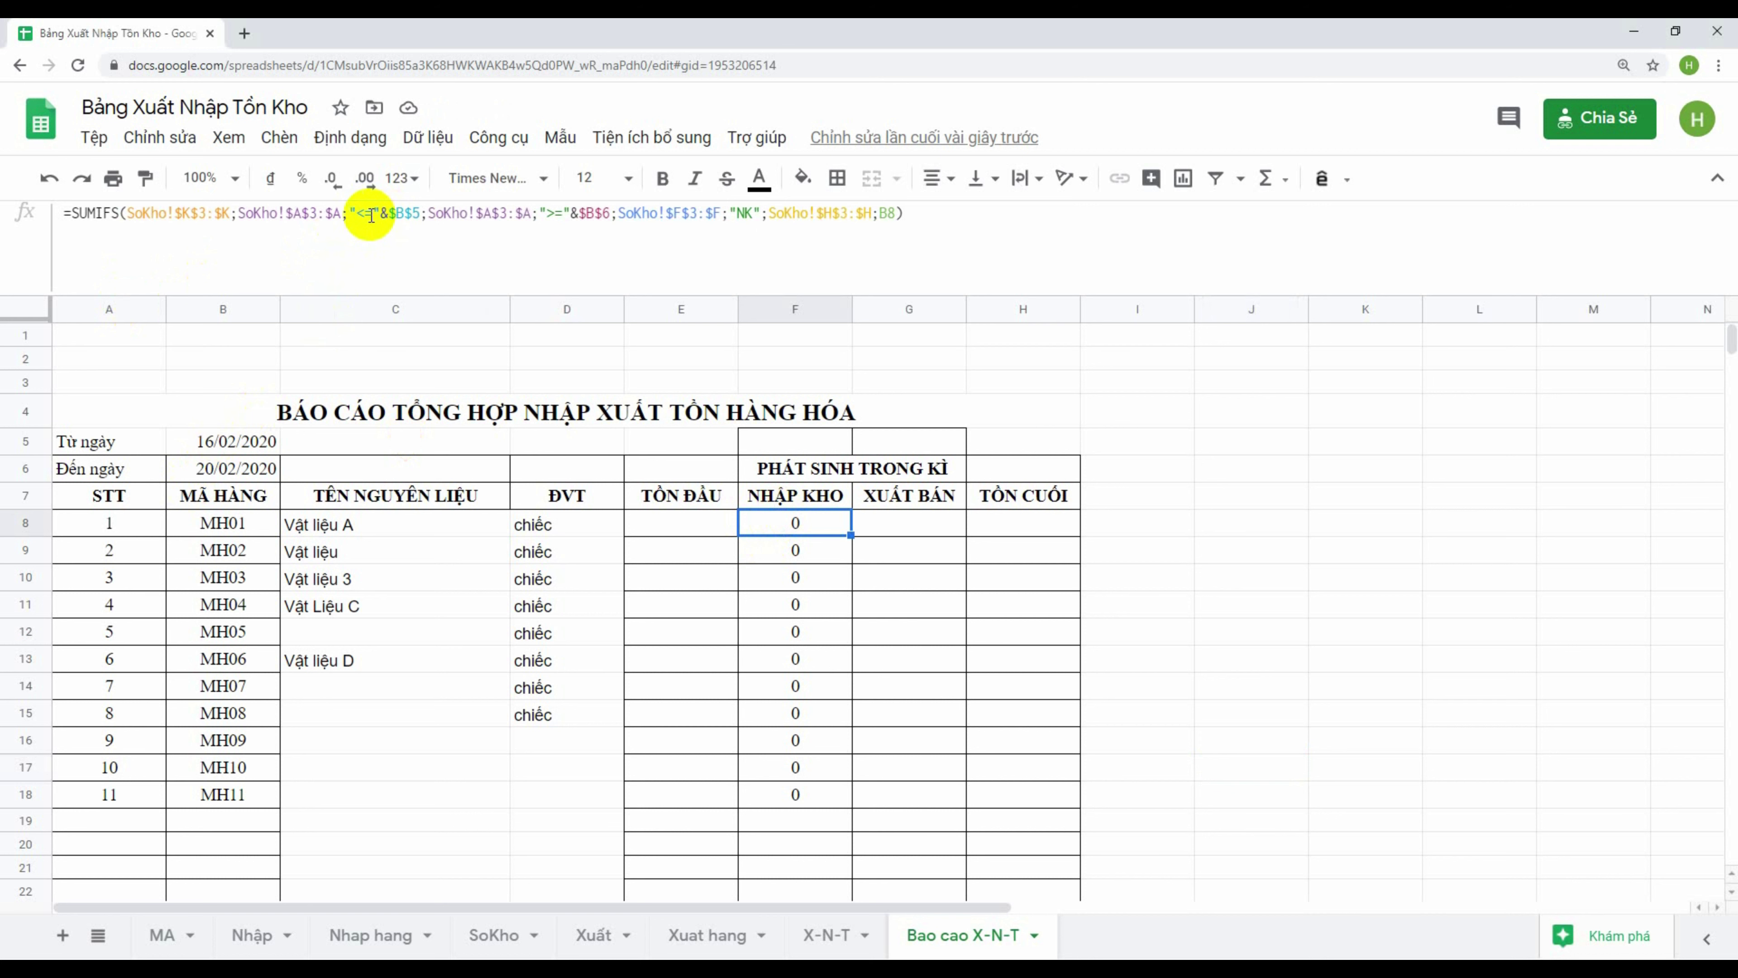
pyautogui.click(399, 218)
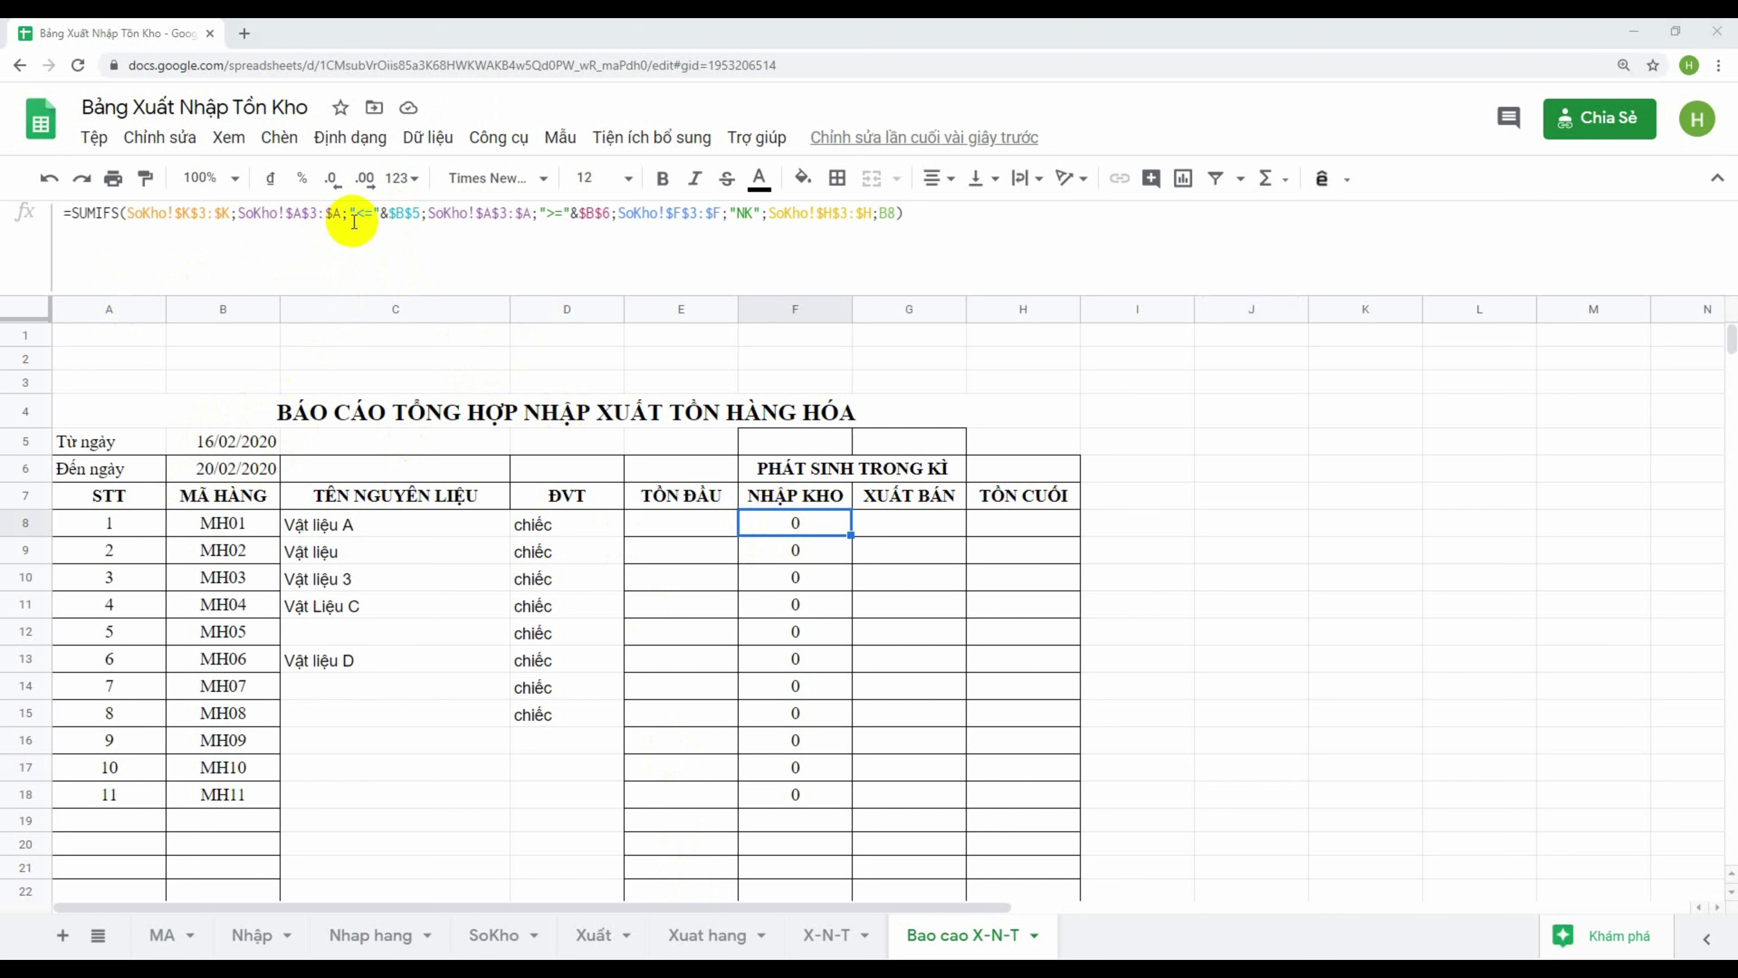
# Change F8's date criteria to ">="&$B$5 and "<="&$B$6 and commit the formula
pyautogui.click(370, 209)
pyautogui.press('BackSpace')
pyautogui.press('BackSpace')
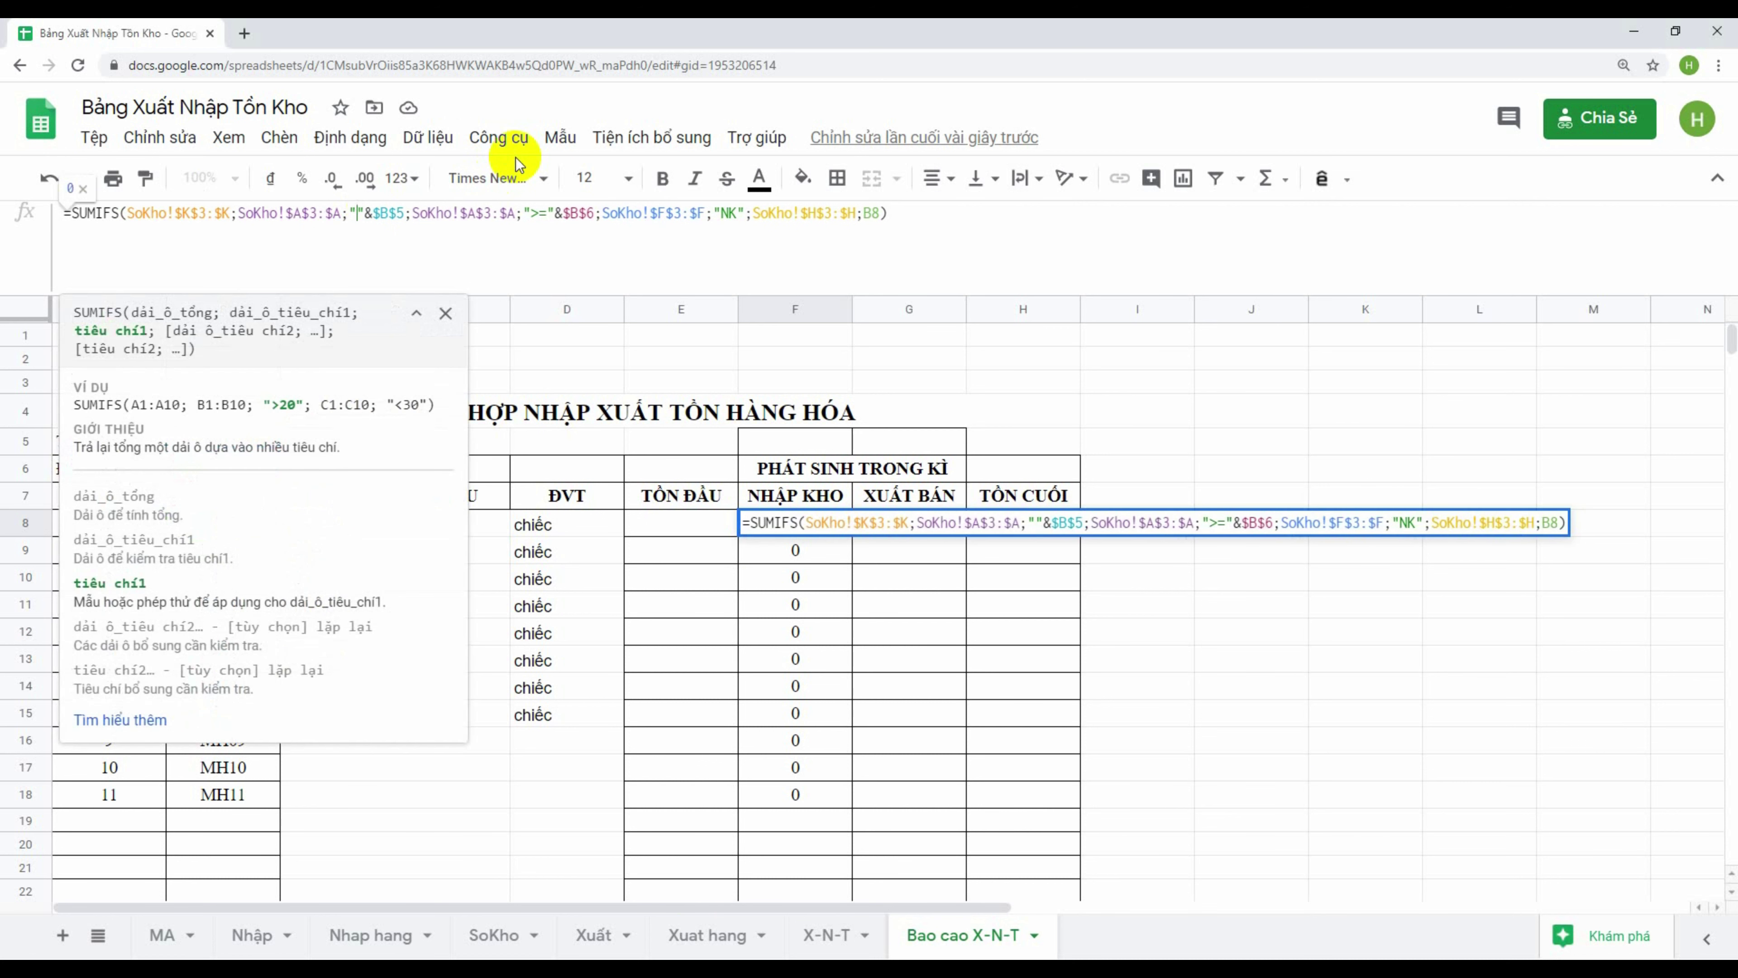
pyautogui.write('?')
pyautogui.press('BackSpace')
pyautogui.write('>')
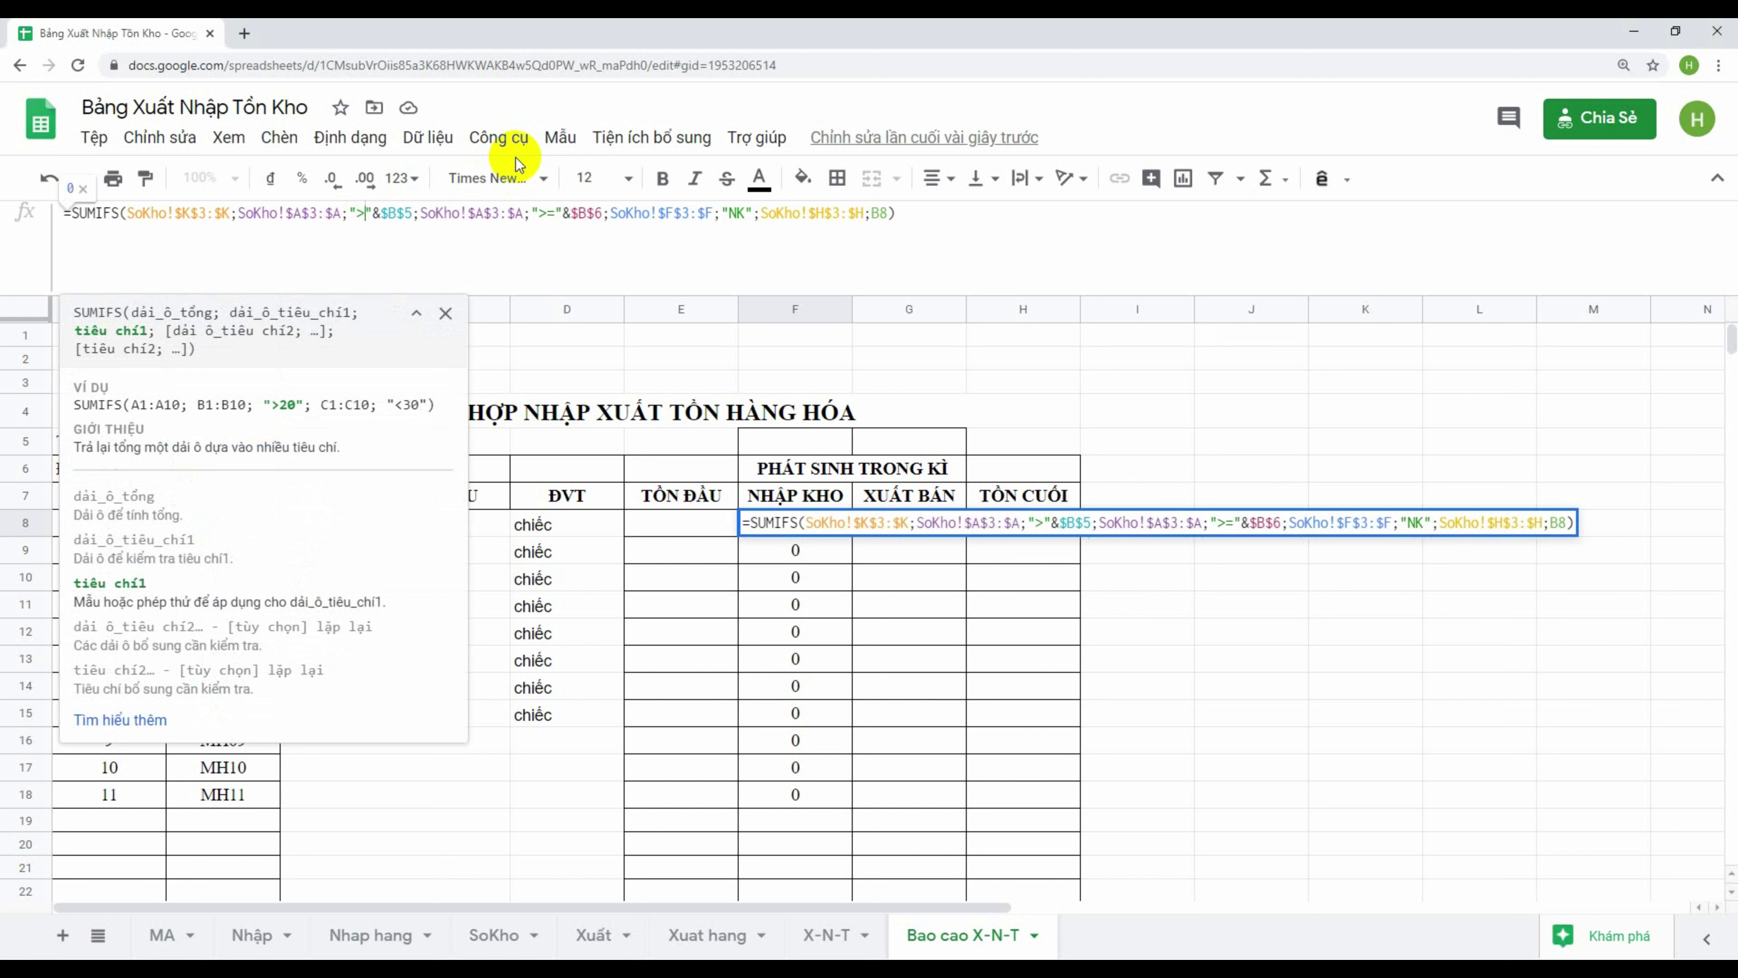
pyautogui.write('=')
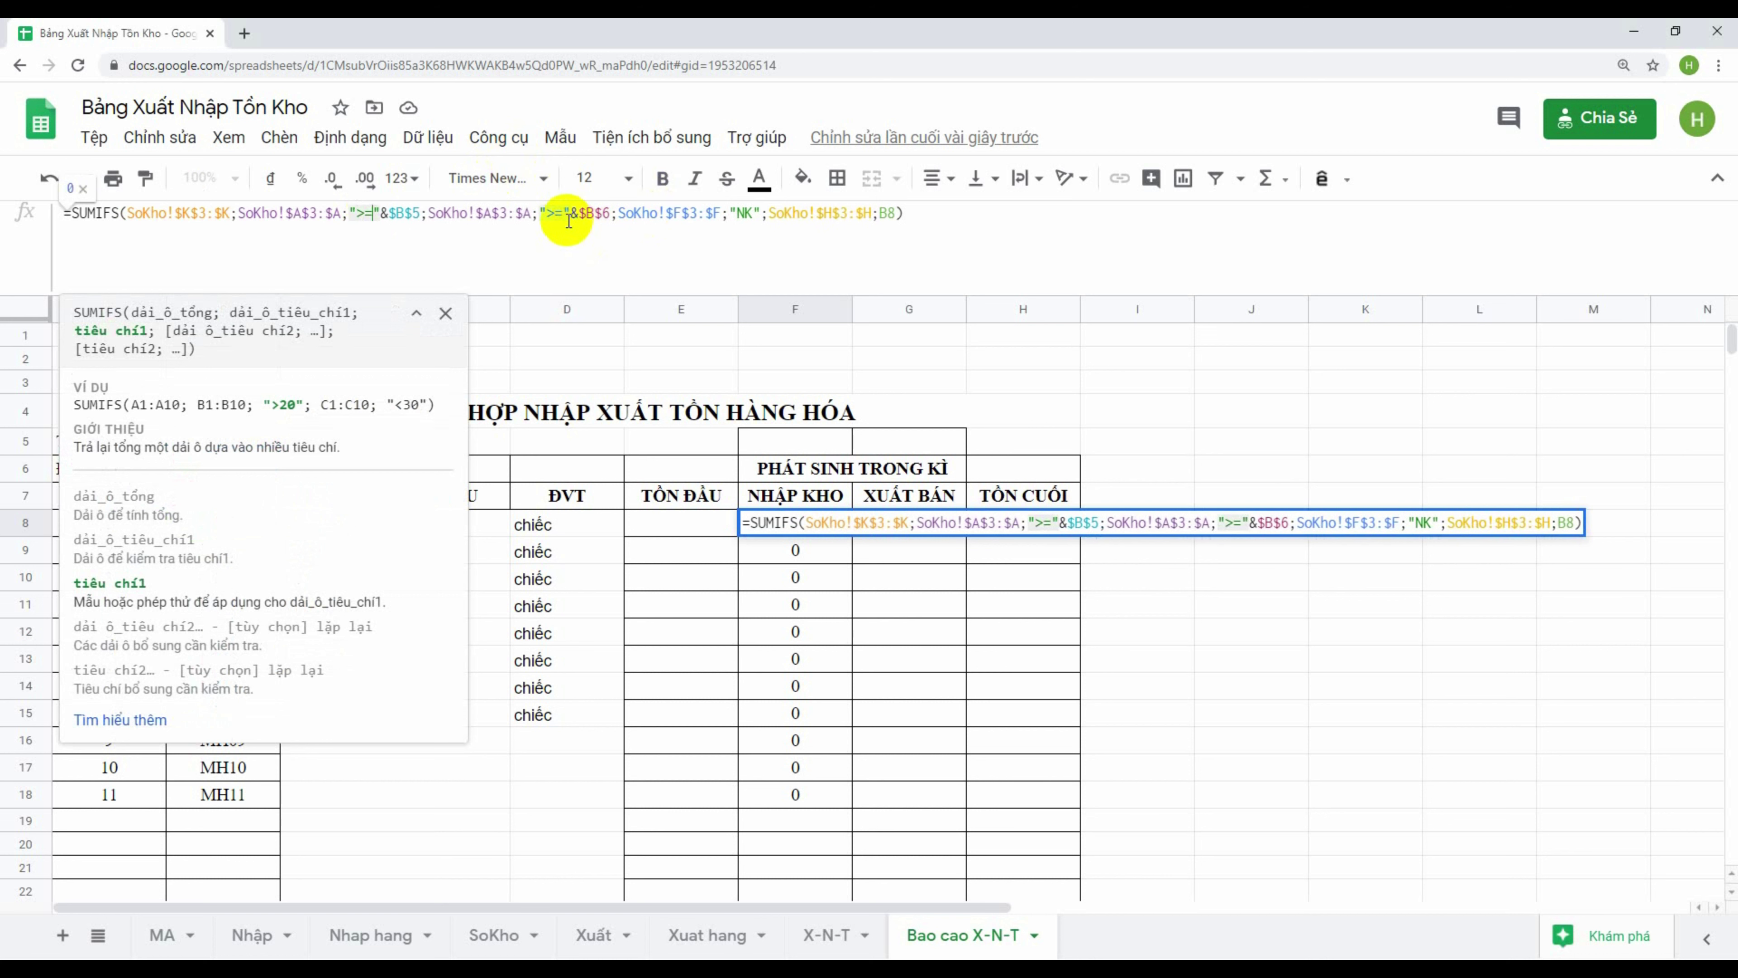
pyautogui.click(567, 213)
pyautogui.press('BackSpace')
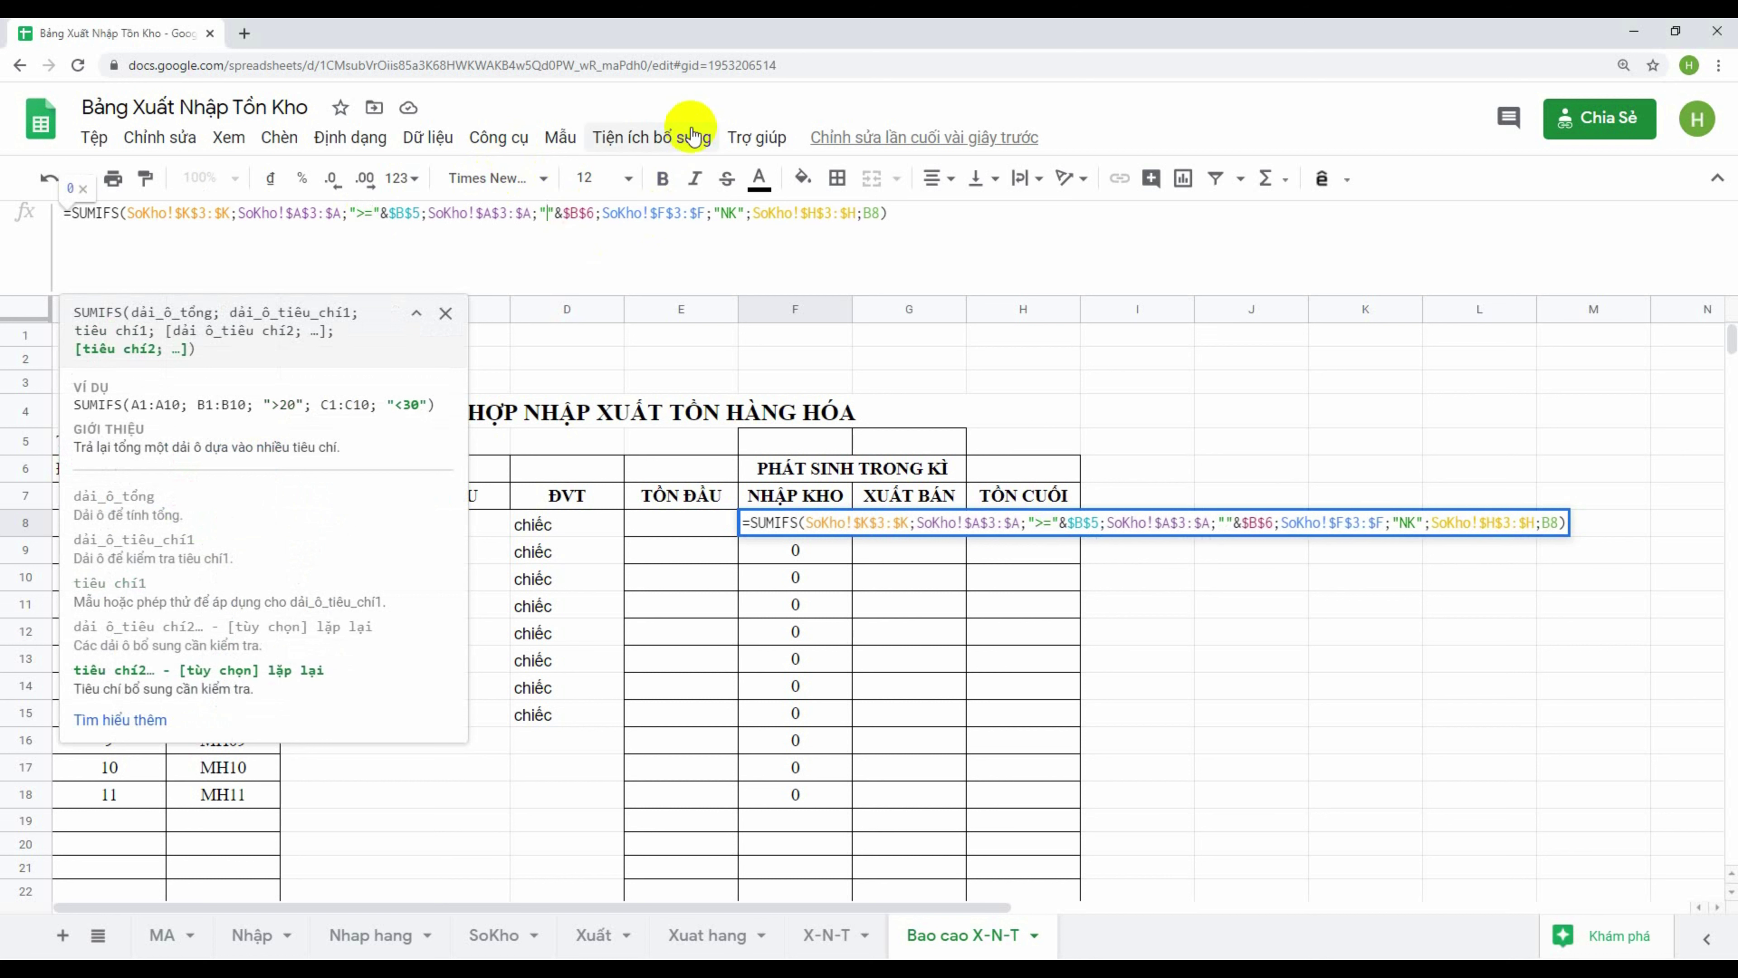
pyautogui.write('>')
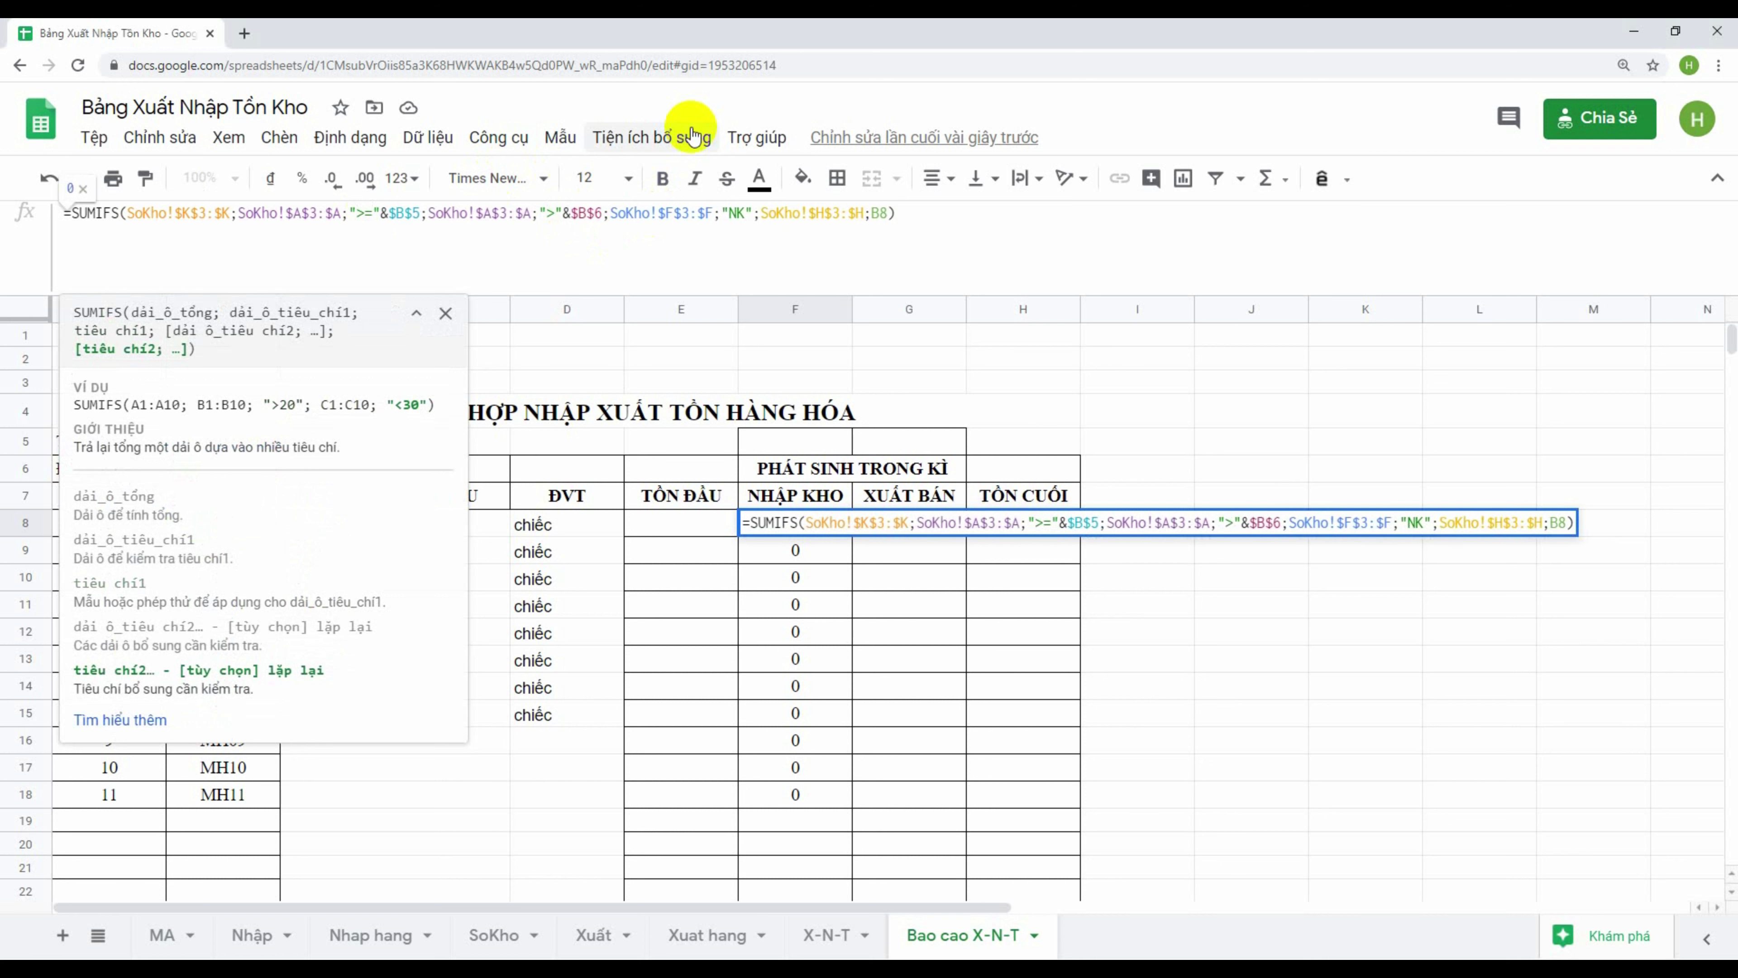
pyautogui.press('BackSpace')
pyautogui.write('<=')
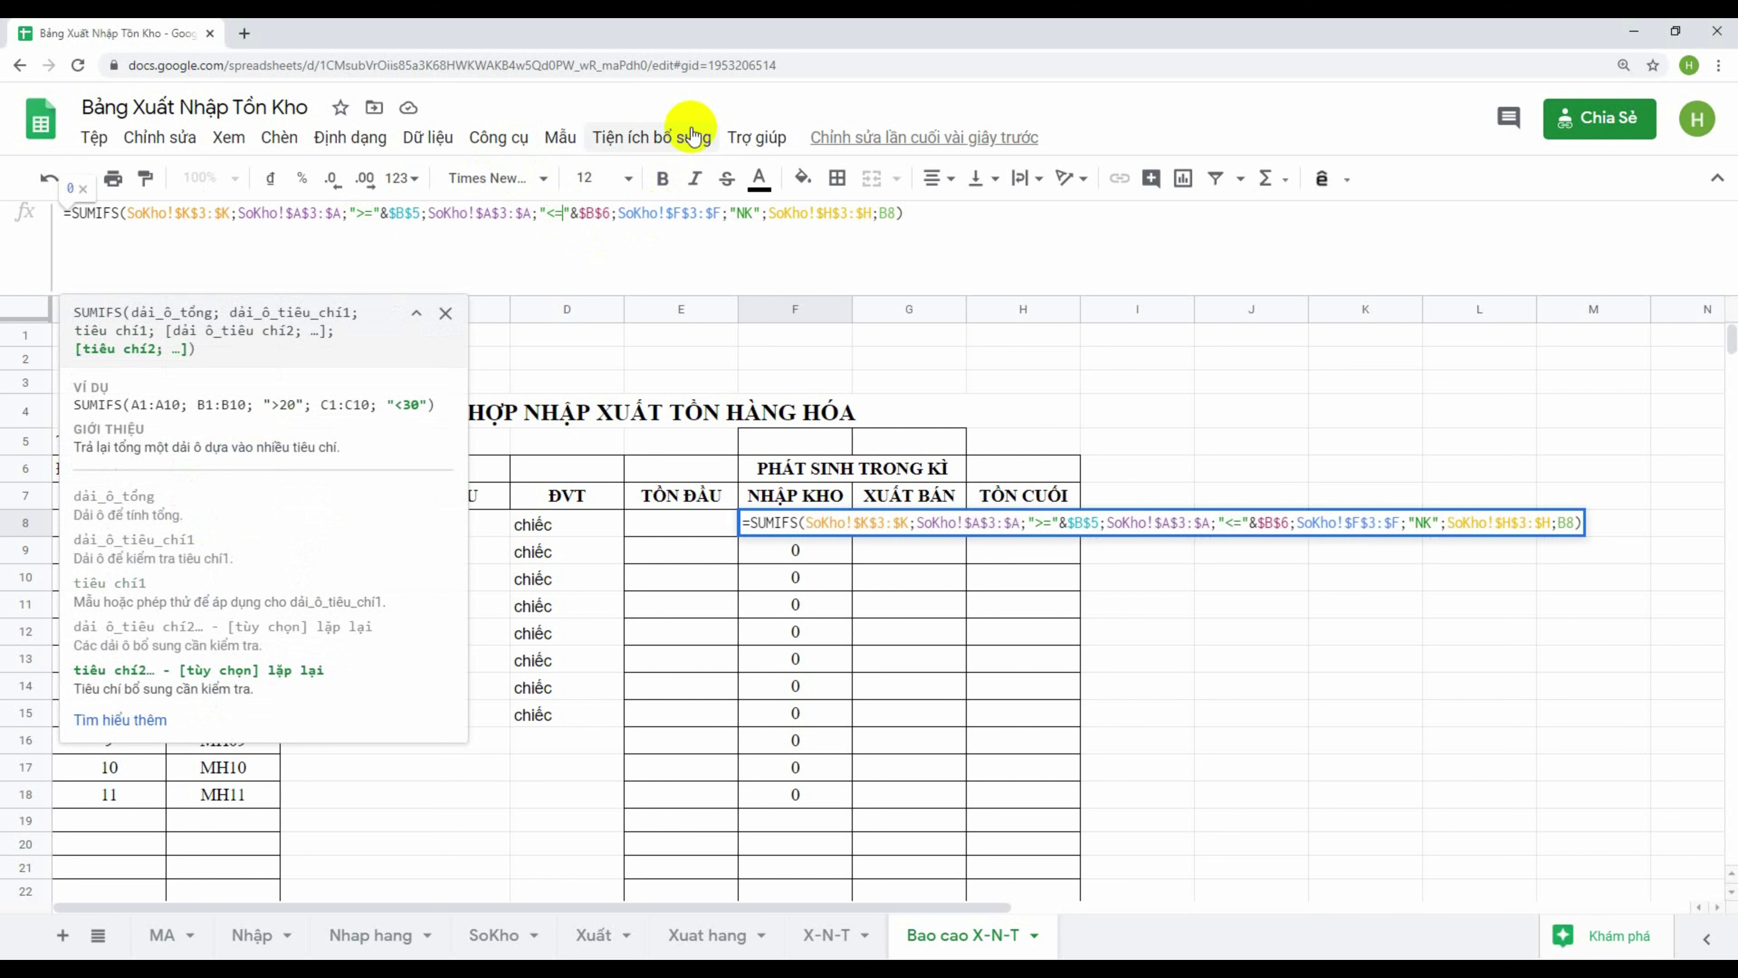
pyautogui.press('Return')
pyautogui.press('Up')
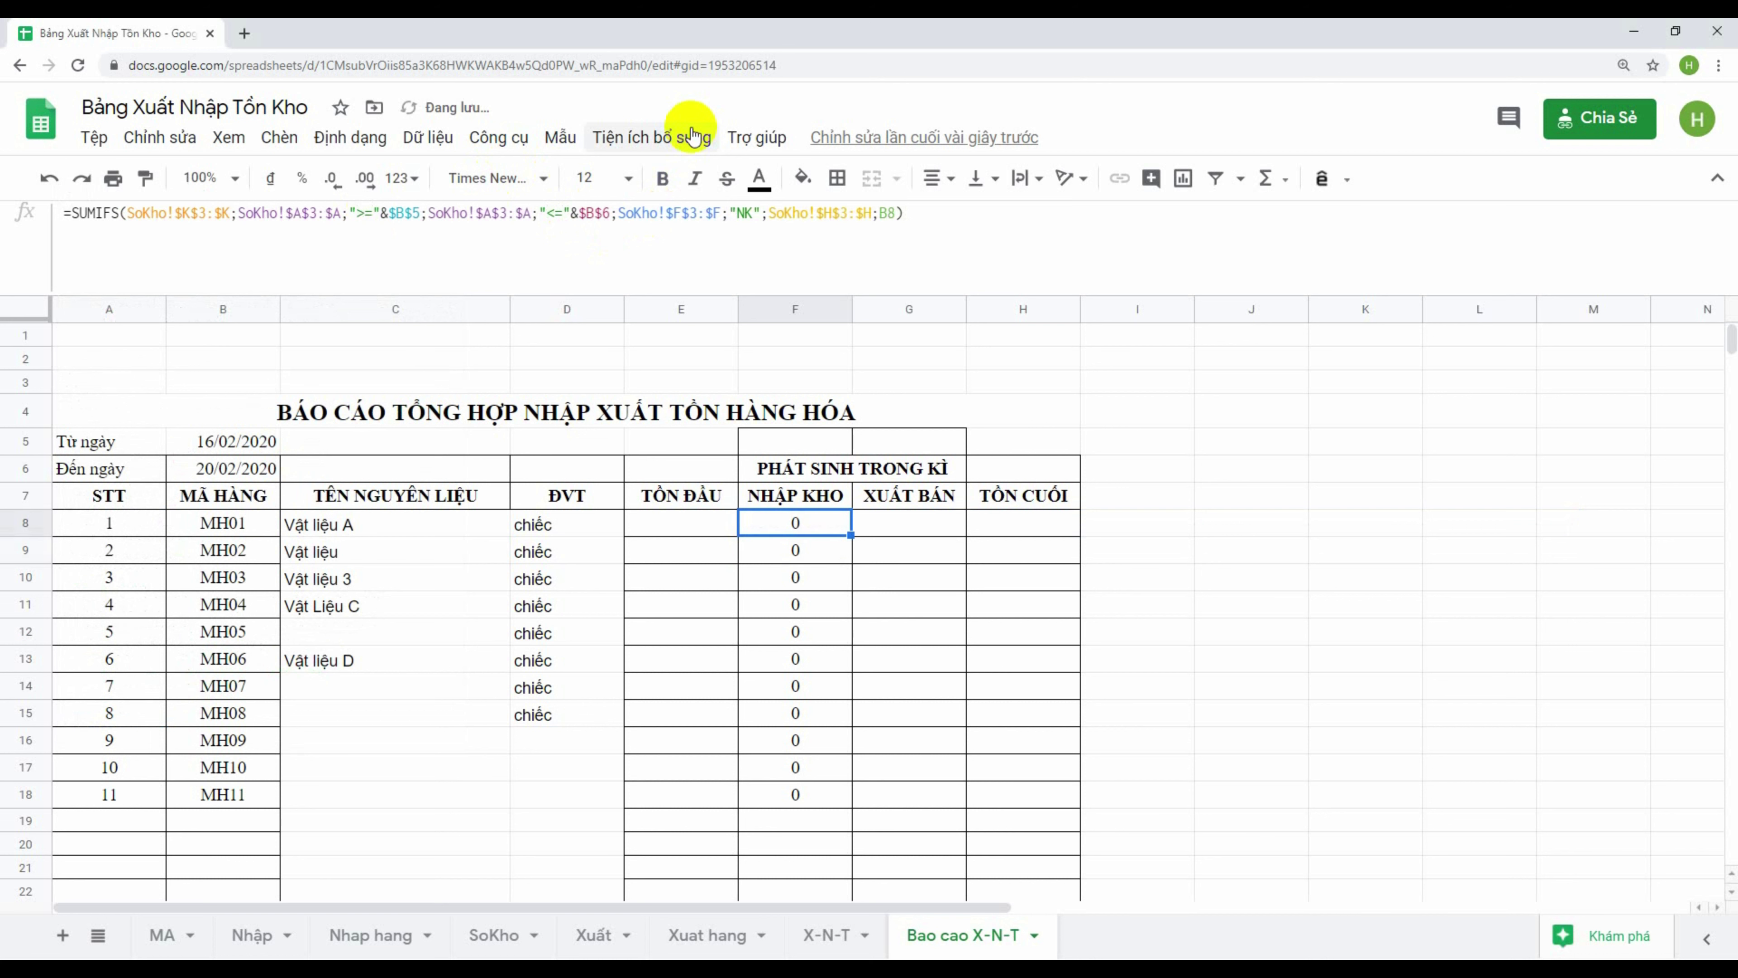
# Fill the corrected F8 formula down to F18, giving 12 for MH02 in F9
pyautogui.moveTo(851, 535); pyautogui.dragTo(841, 789)
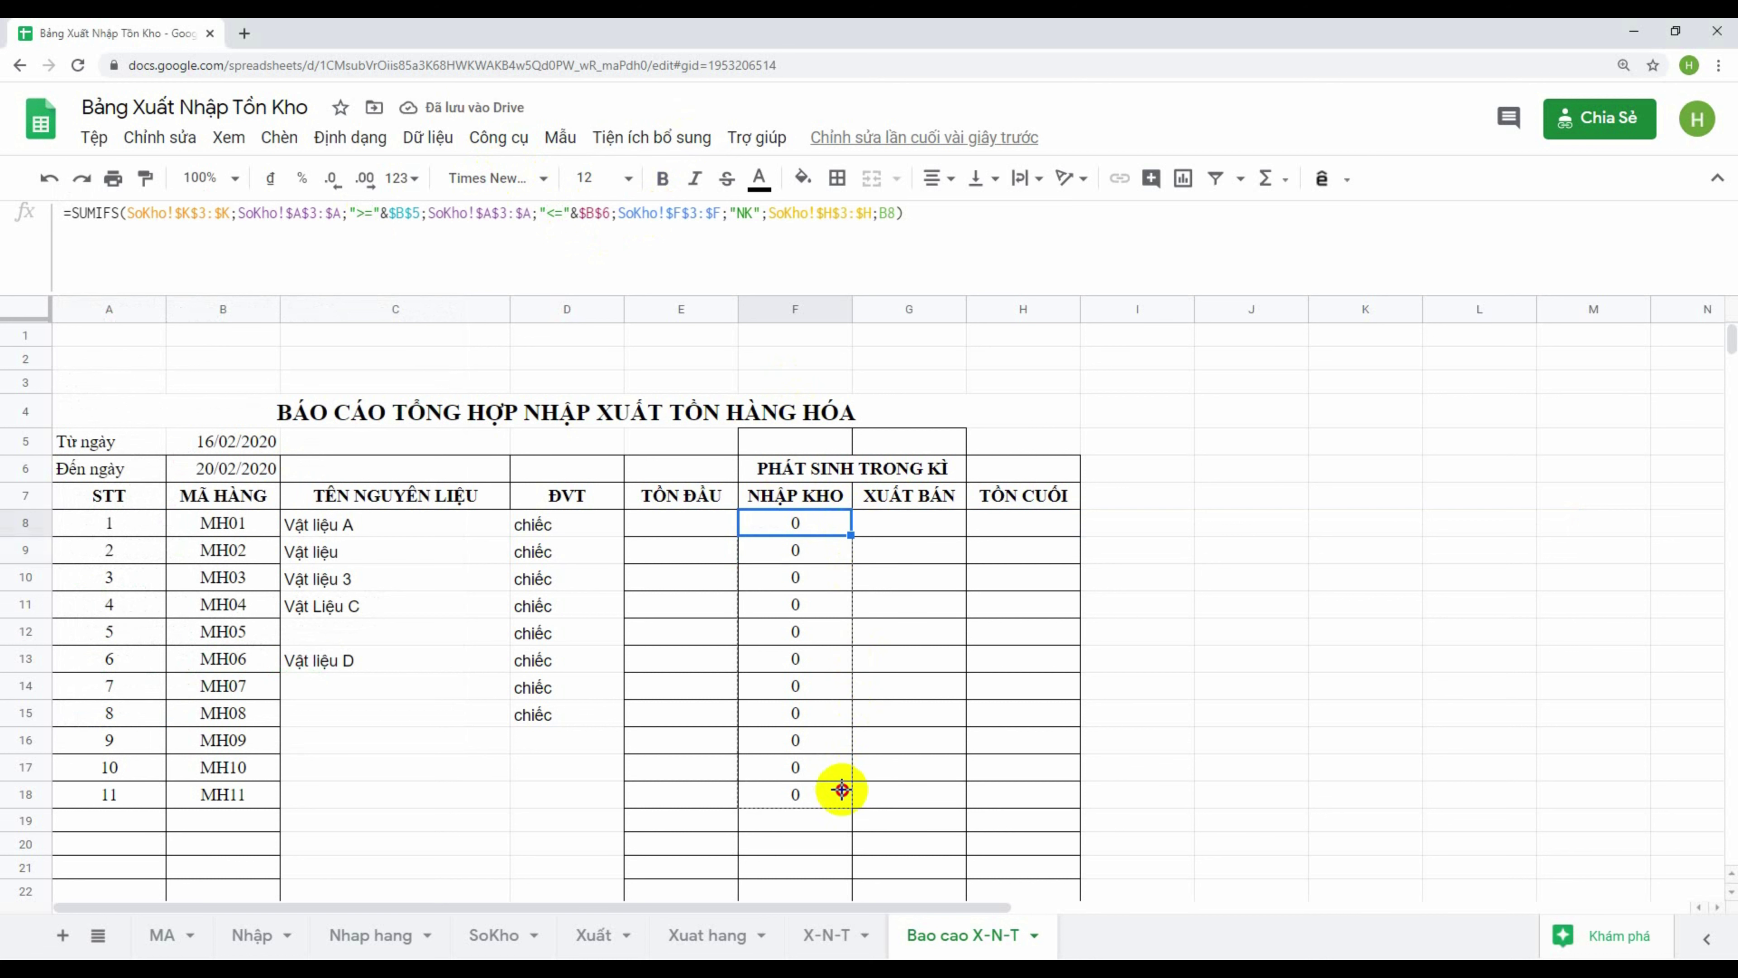
pyautogui.click(920, 664)
pyautogui.click(803, 552)
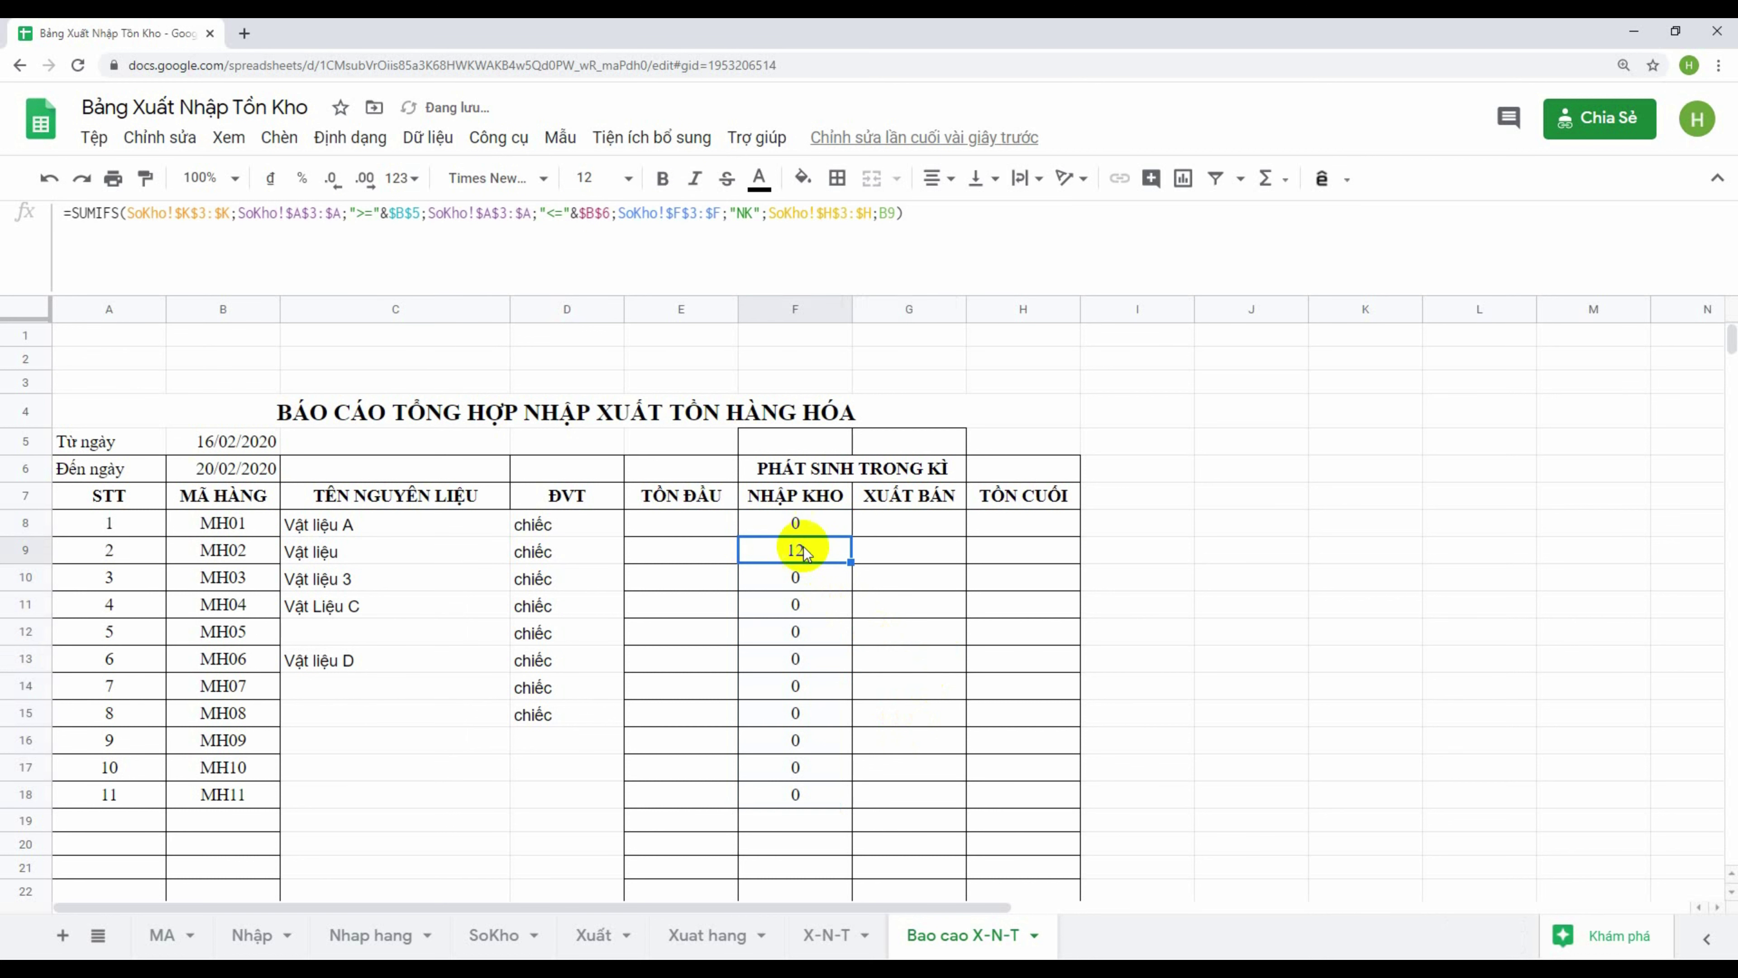
pyautogui.click(796, 523)
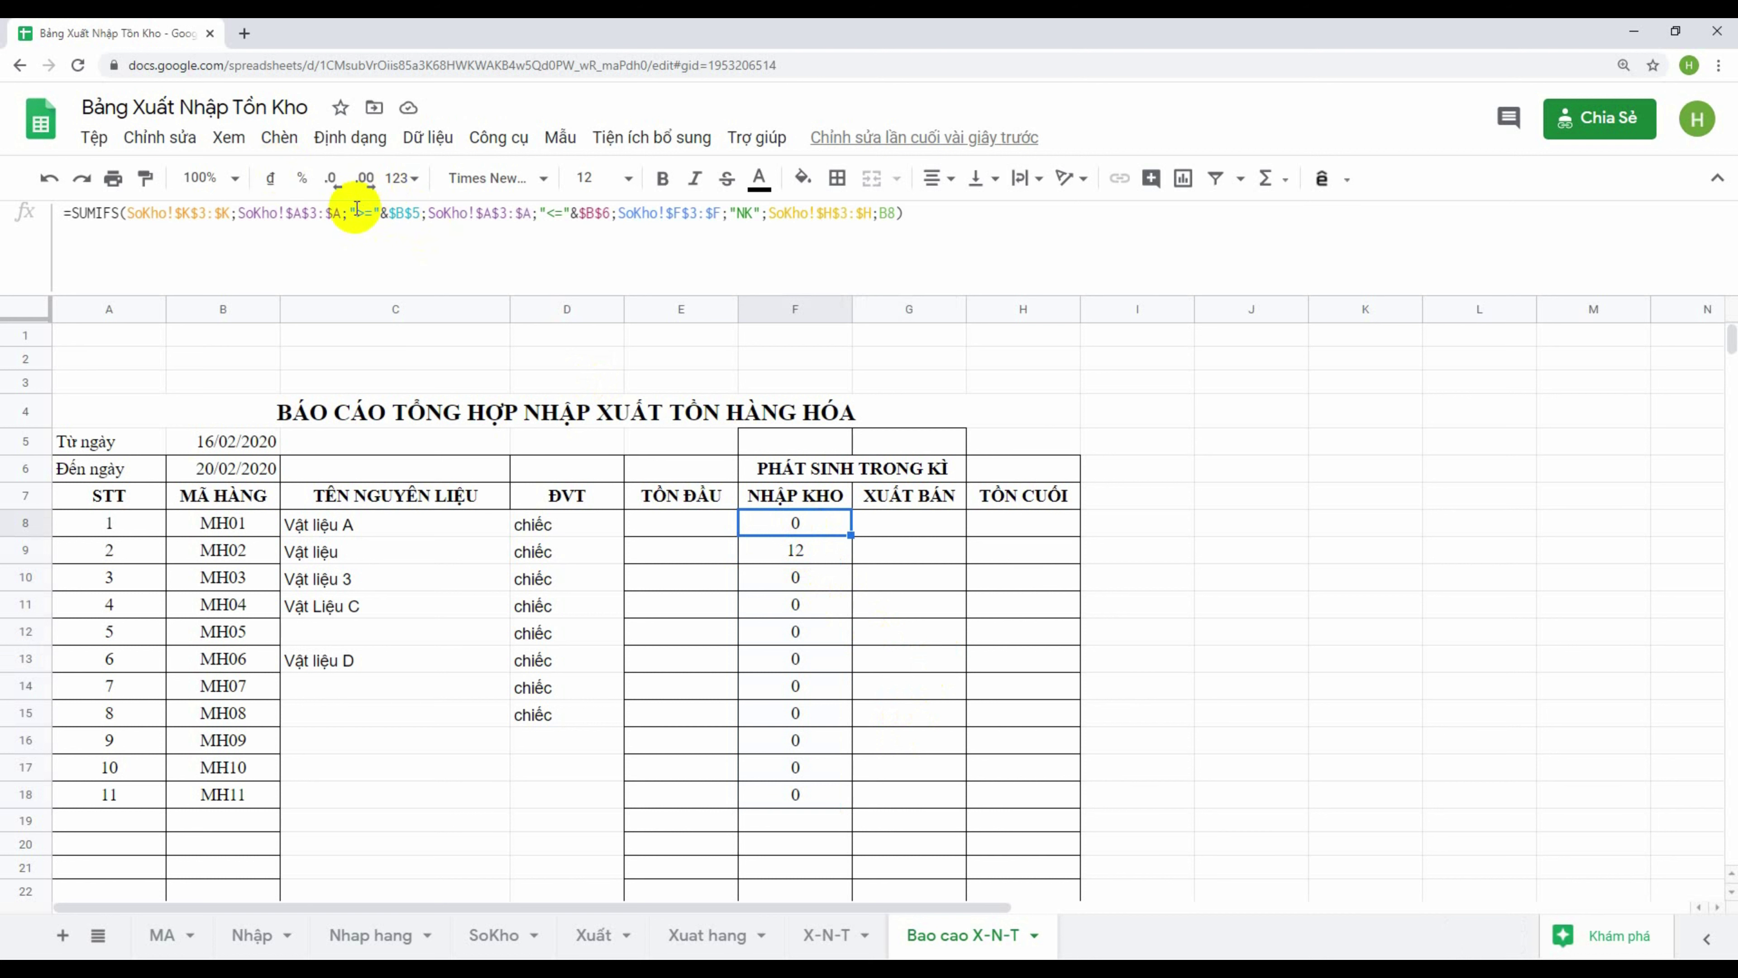
# Cross-check MH02's NHẬP KHO total against the SoKho ledger, then return to the report
pyautogui.doubleClick(410, 219)
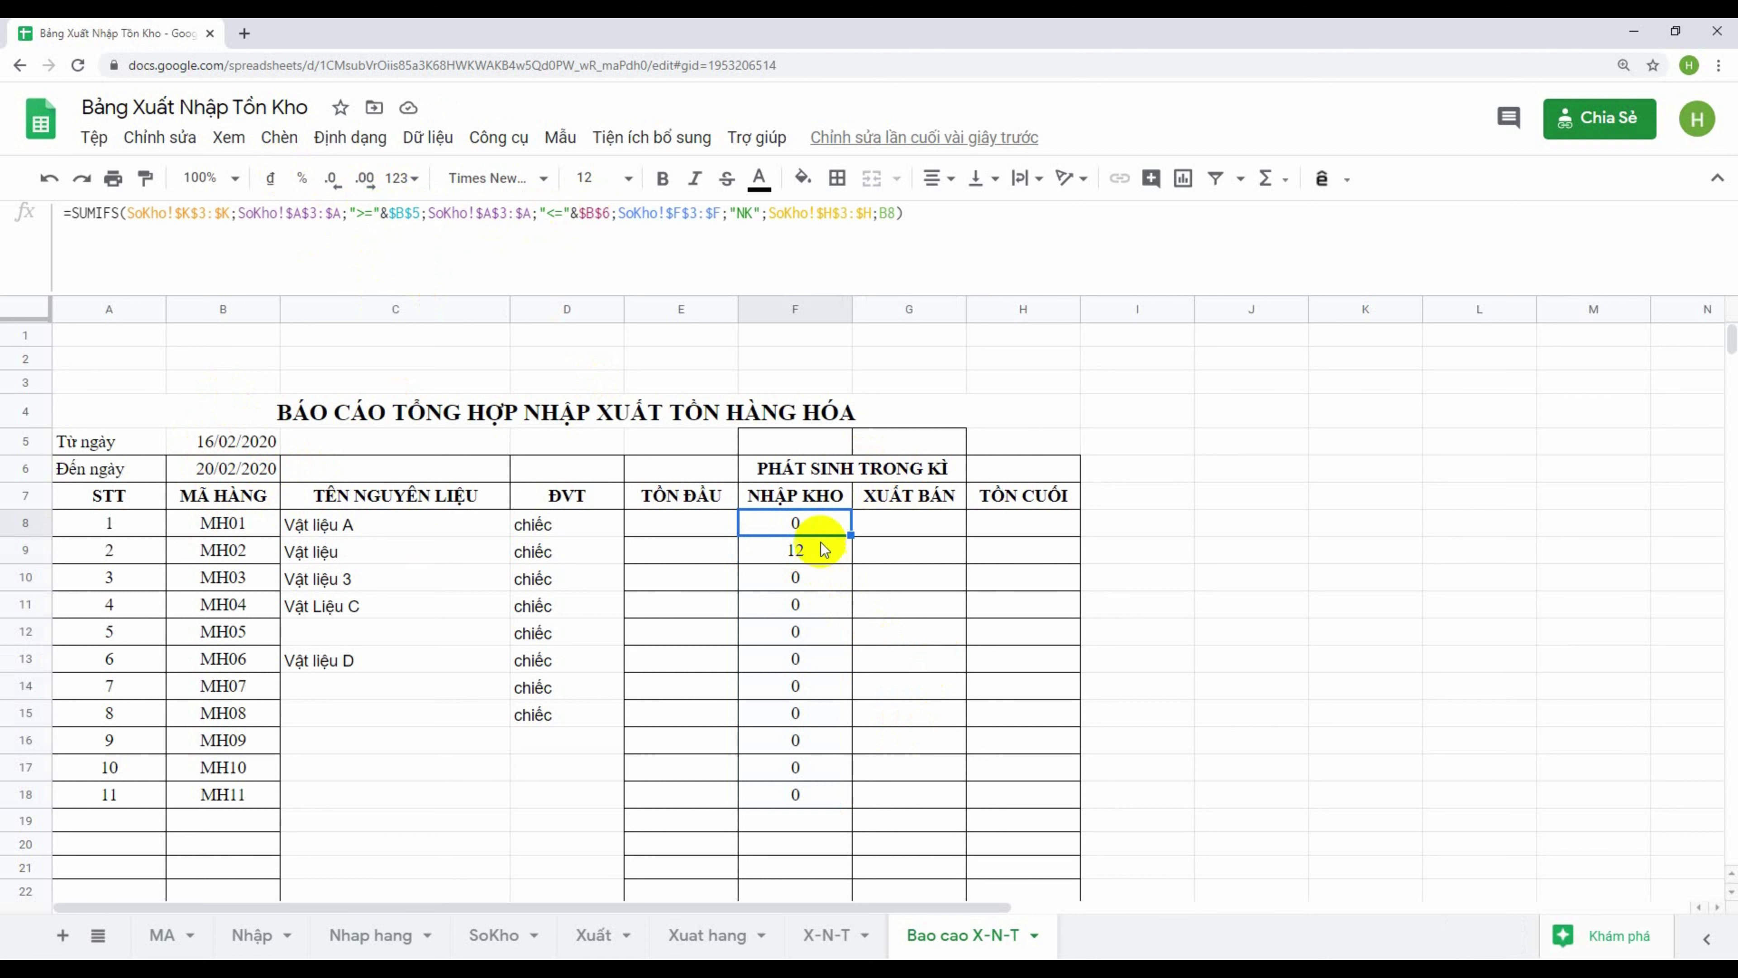
pyautogui.click(245, 553)
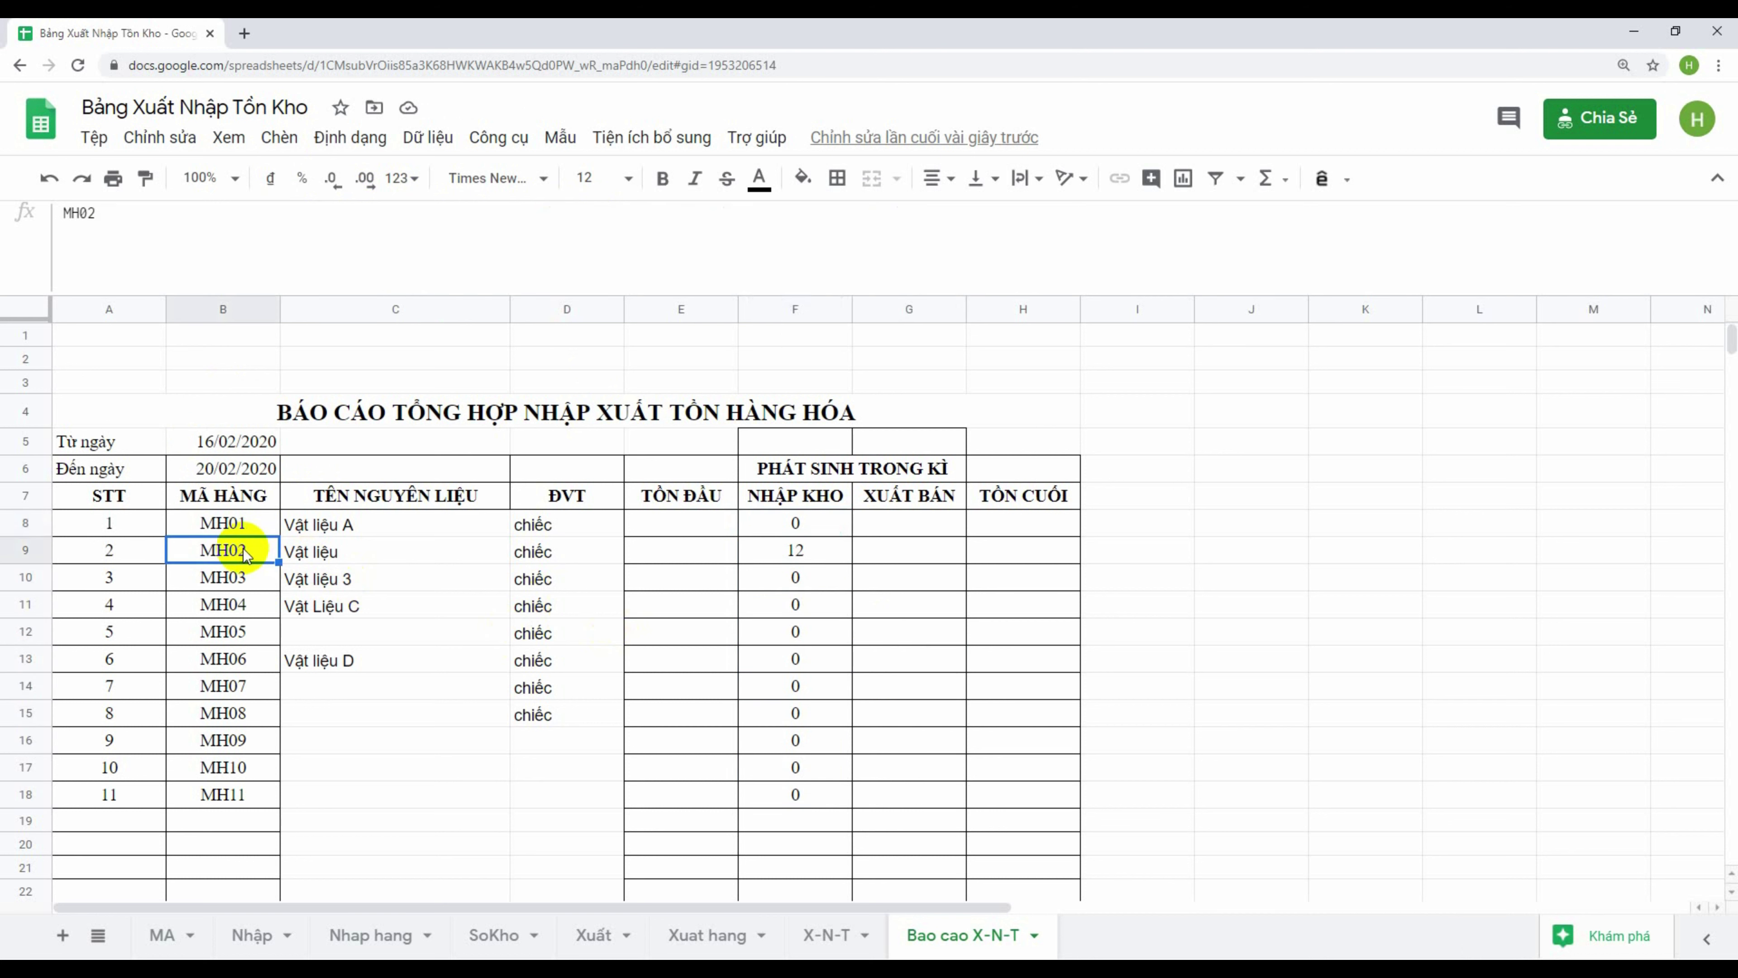
pyautogui.click(808, 551)
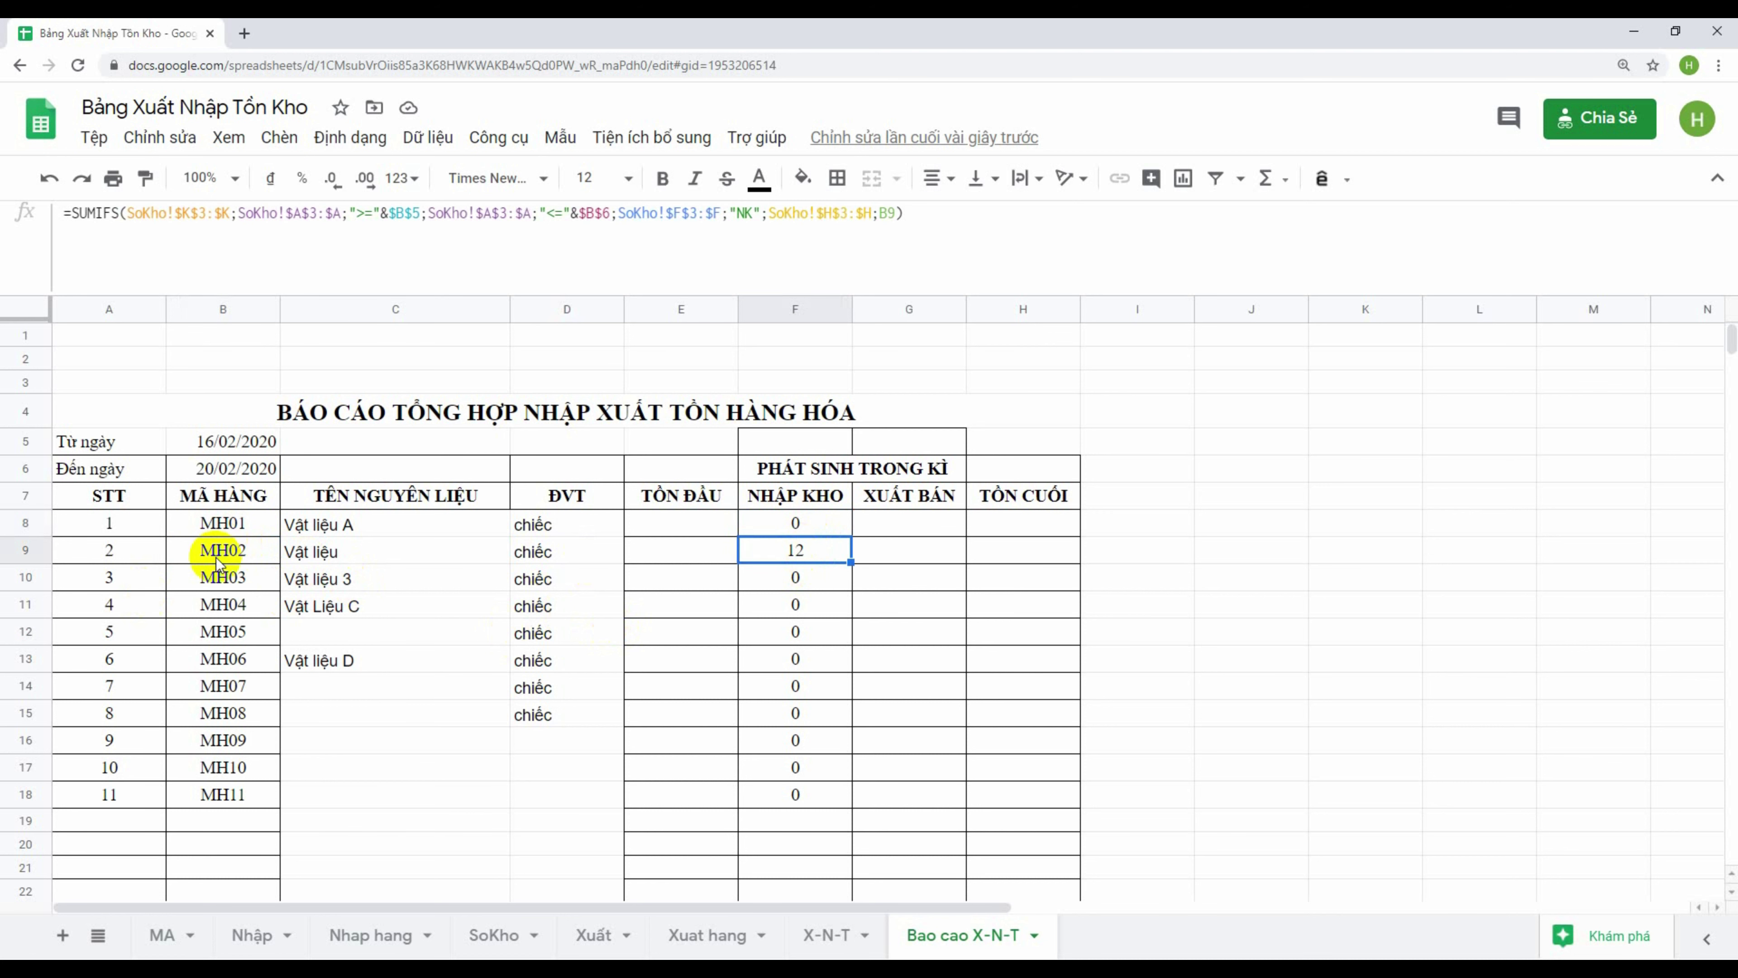
pyautogui.click(528, 937)
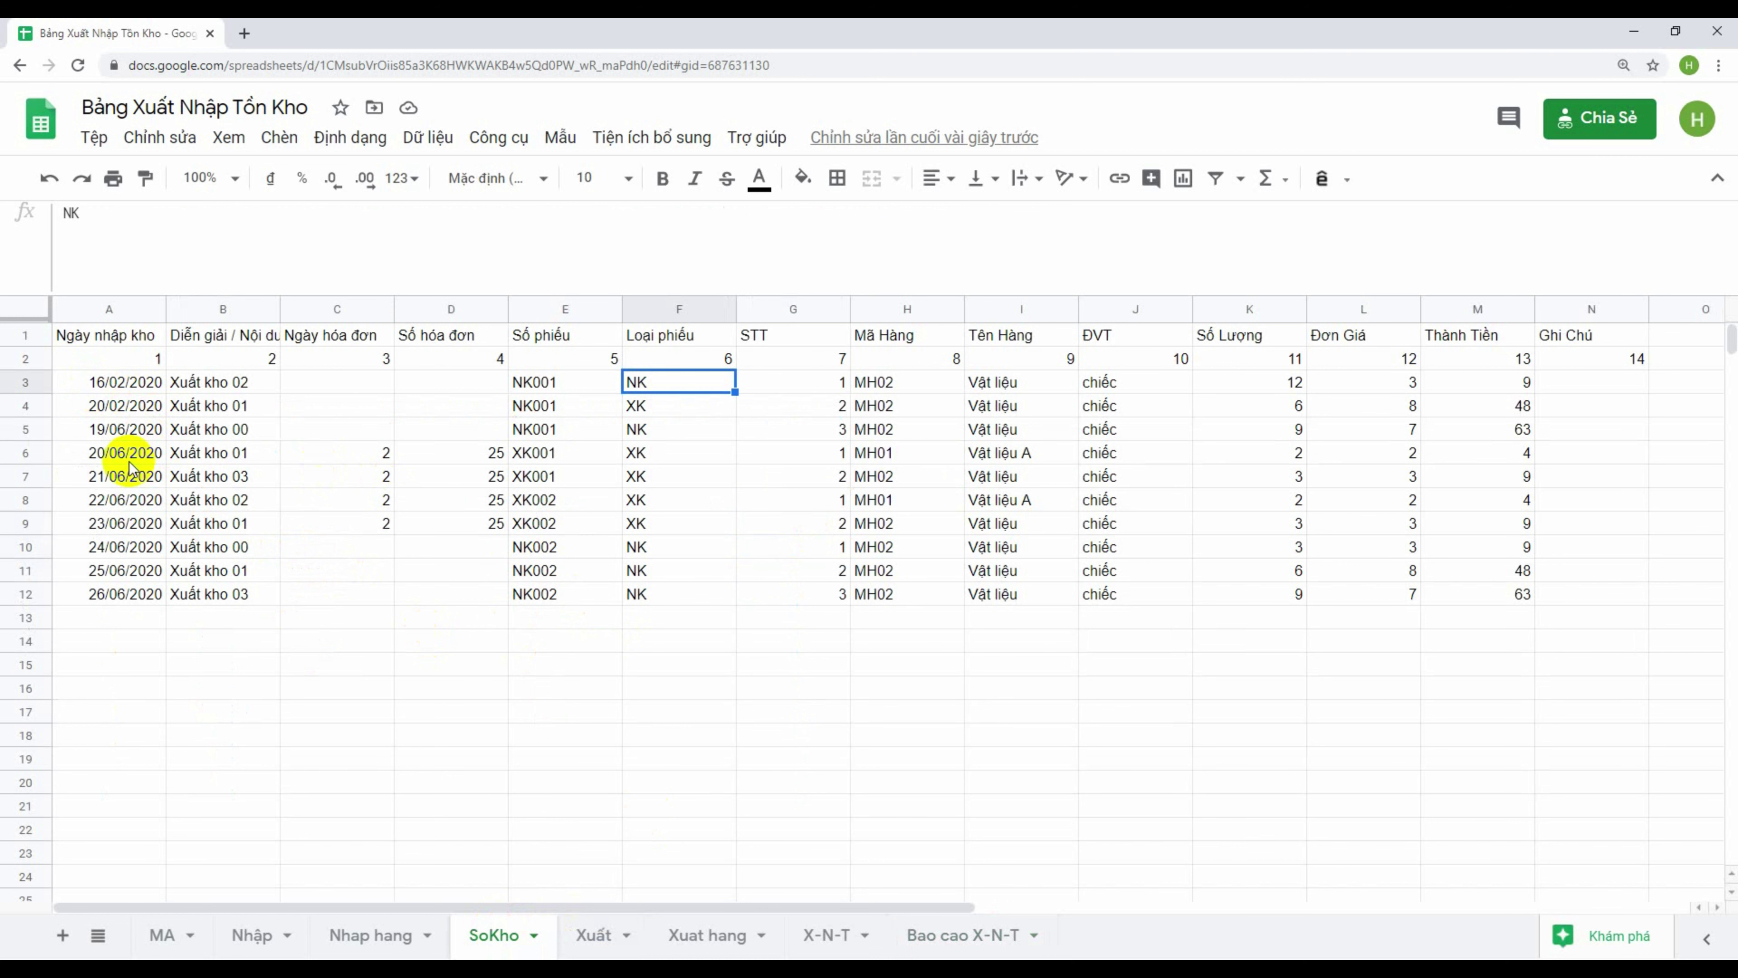
pyautogui.click(966, 935)
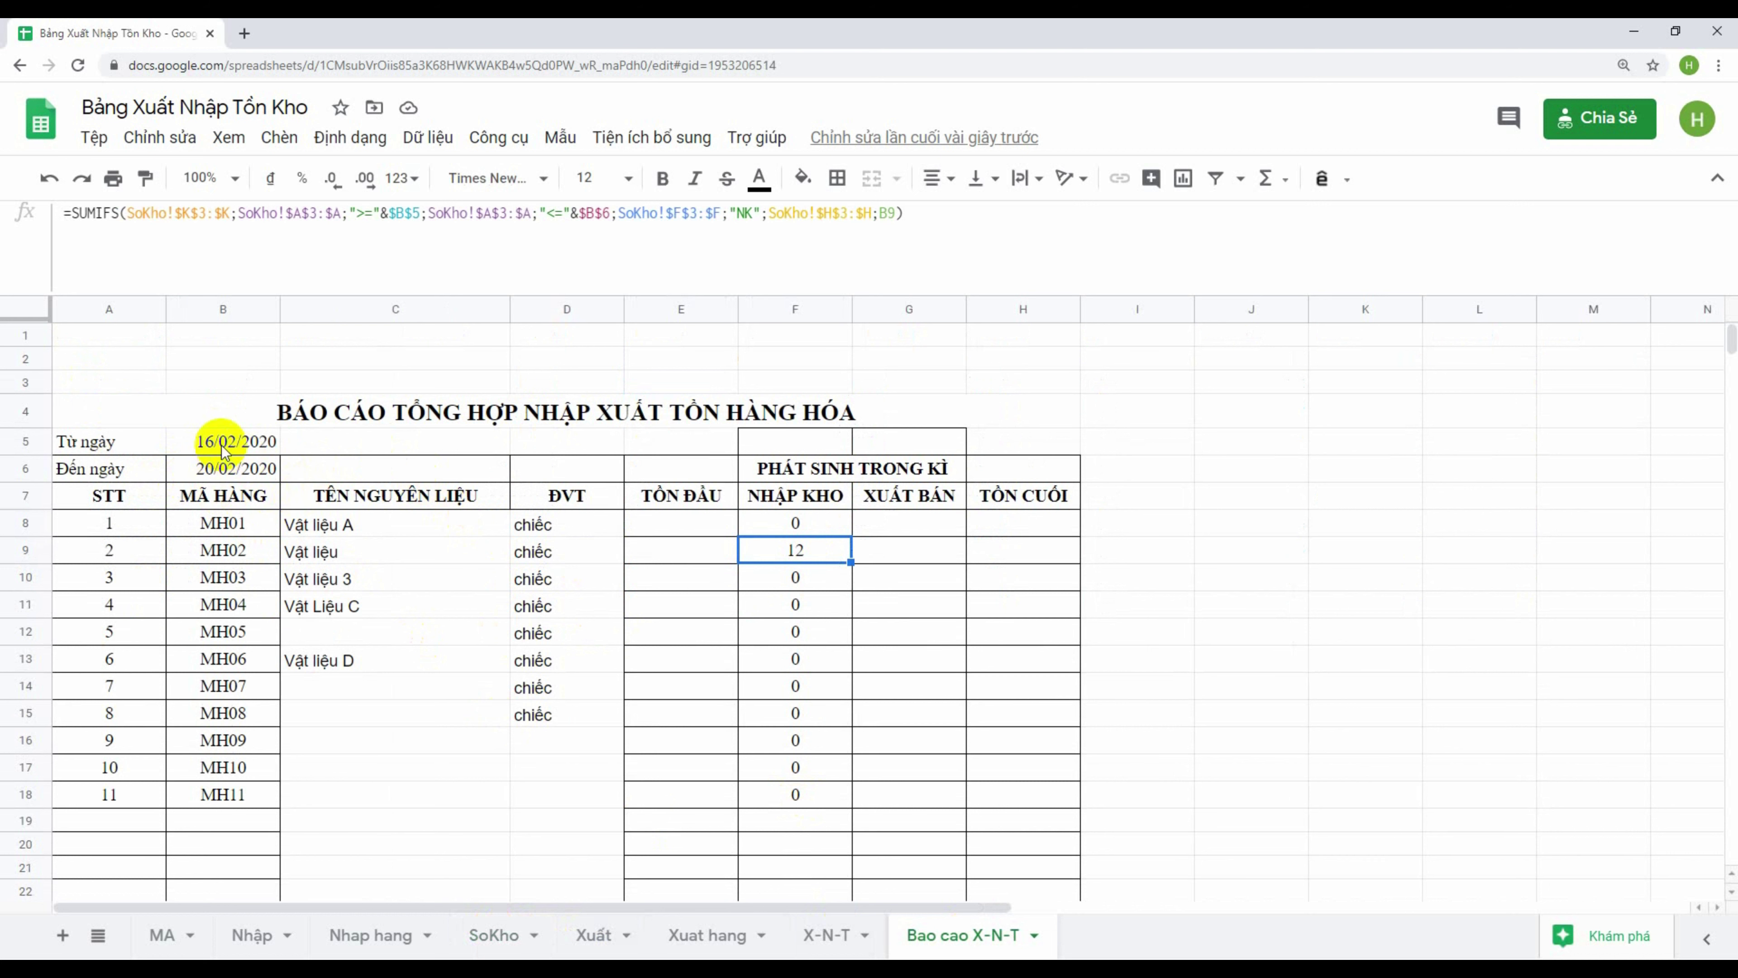
# Enter 19/6/2020 in B5 and 20/6/2020 in B6
pyautogui.click(218, 442)
pyautogui.write('1')
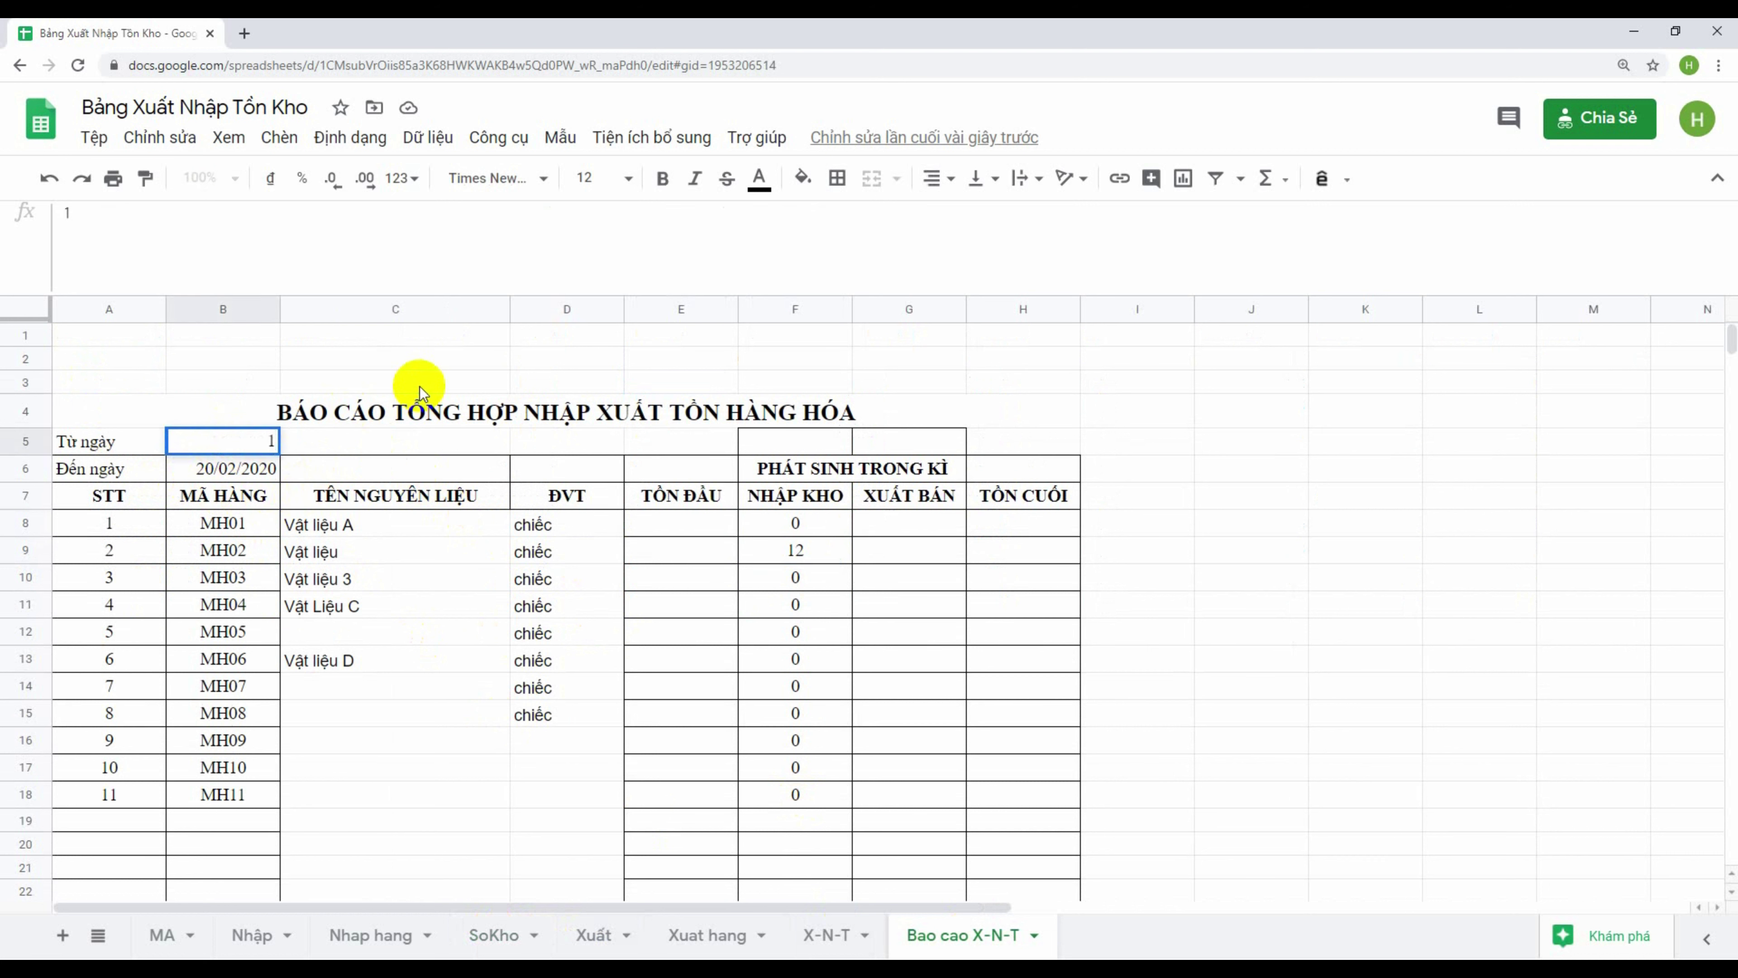
pyautogui.write('9/')
pyautogui.write('6/2020')
pyautogui.press('Return')
pyautogui.write('2')
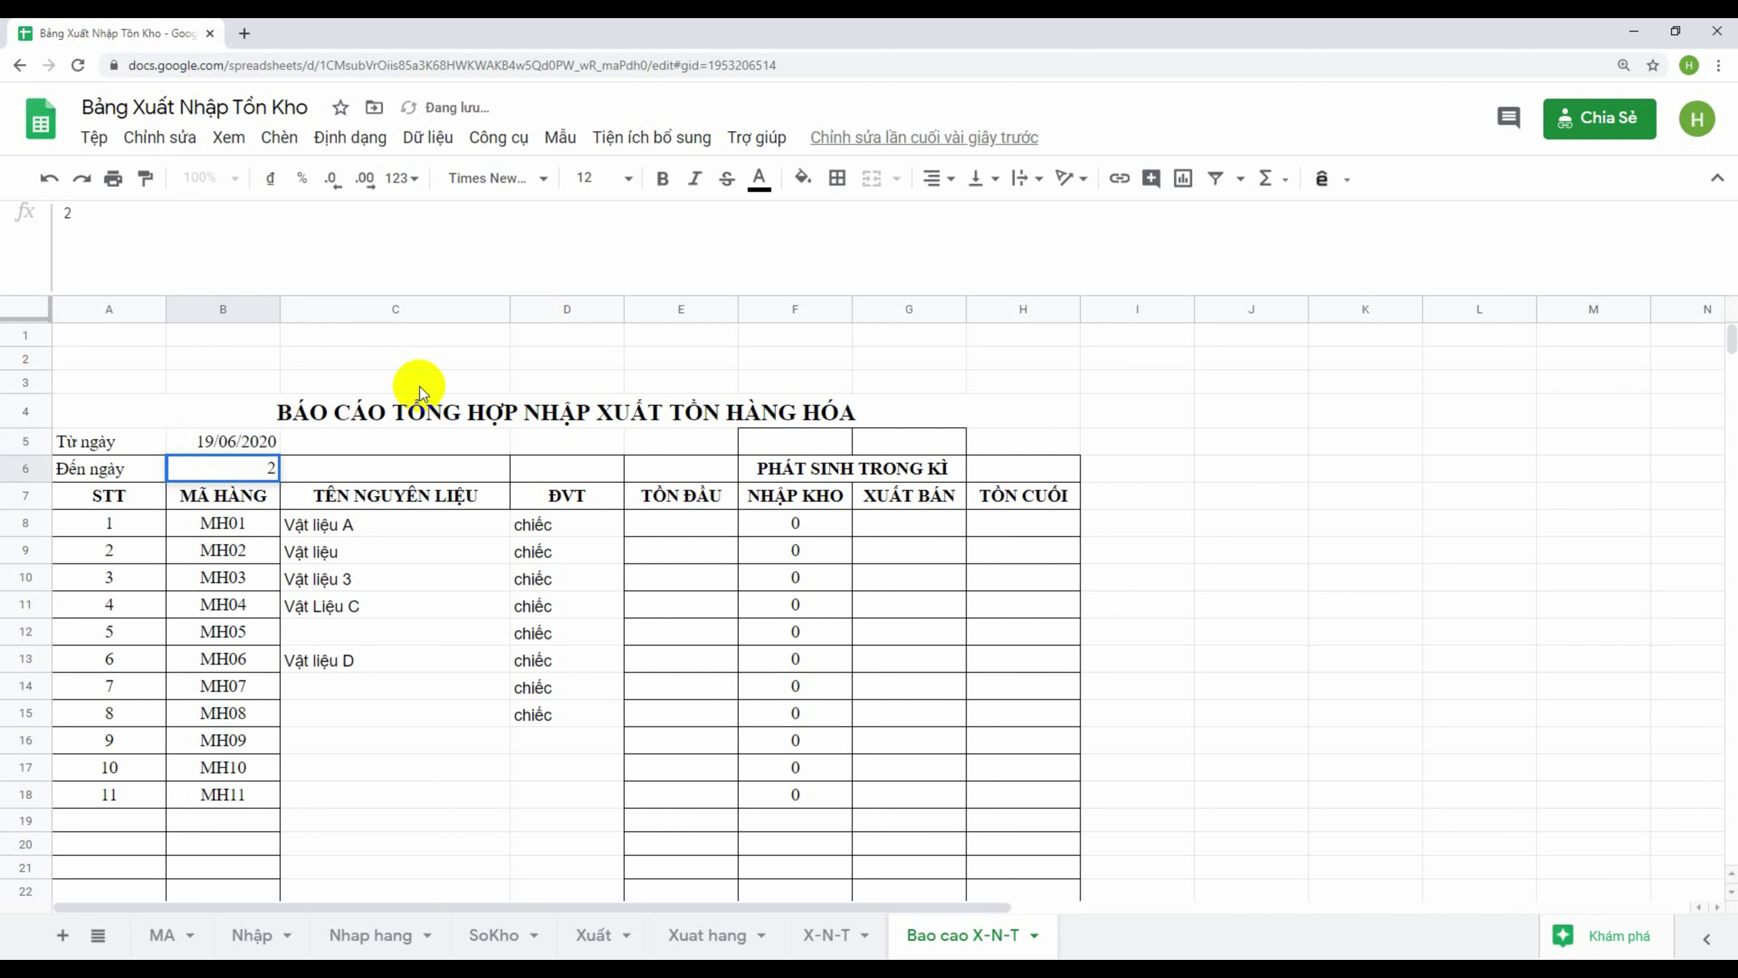
pyautogui.write('0/6/20')
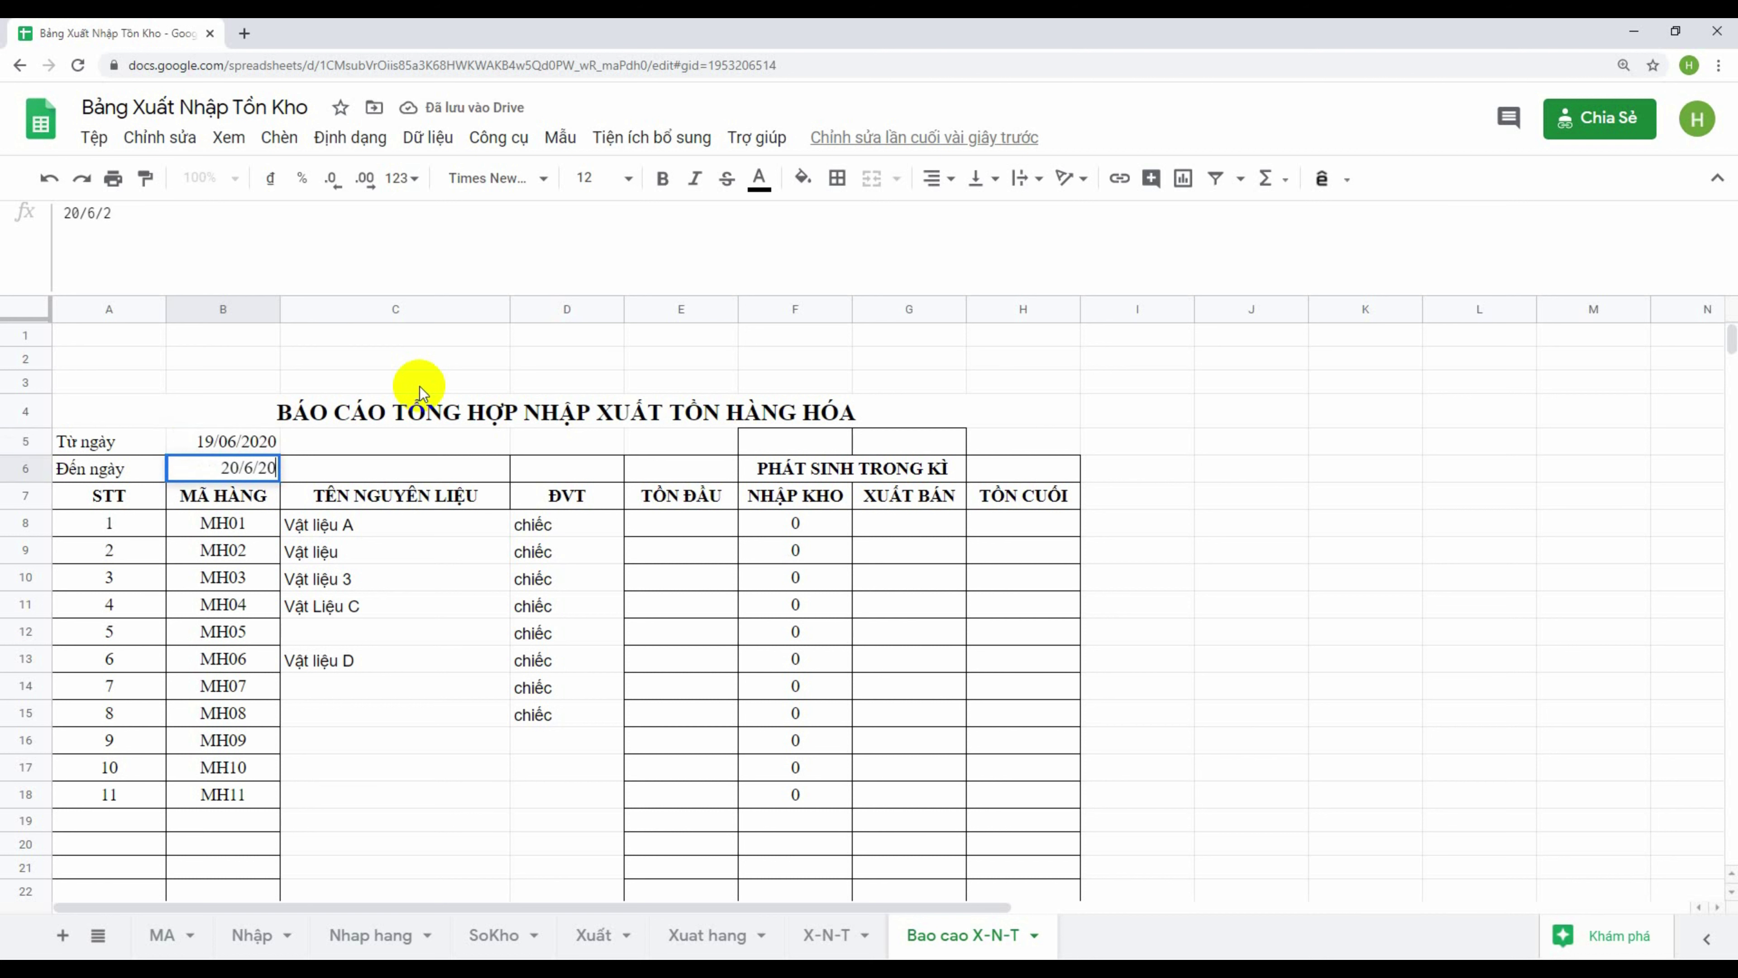
pyautogui.write('20')
pyautogui.press('Return')
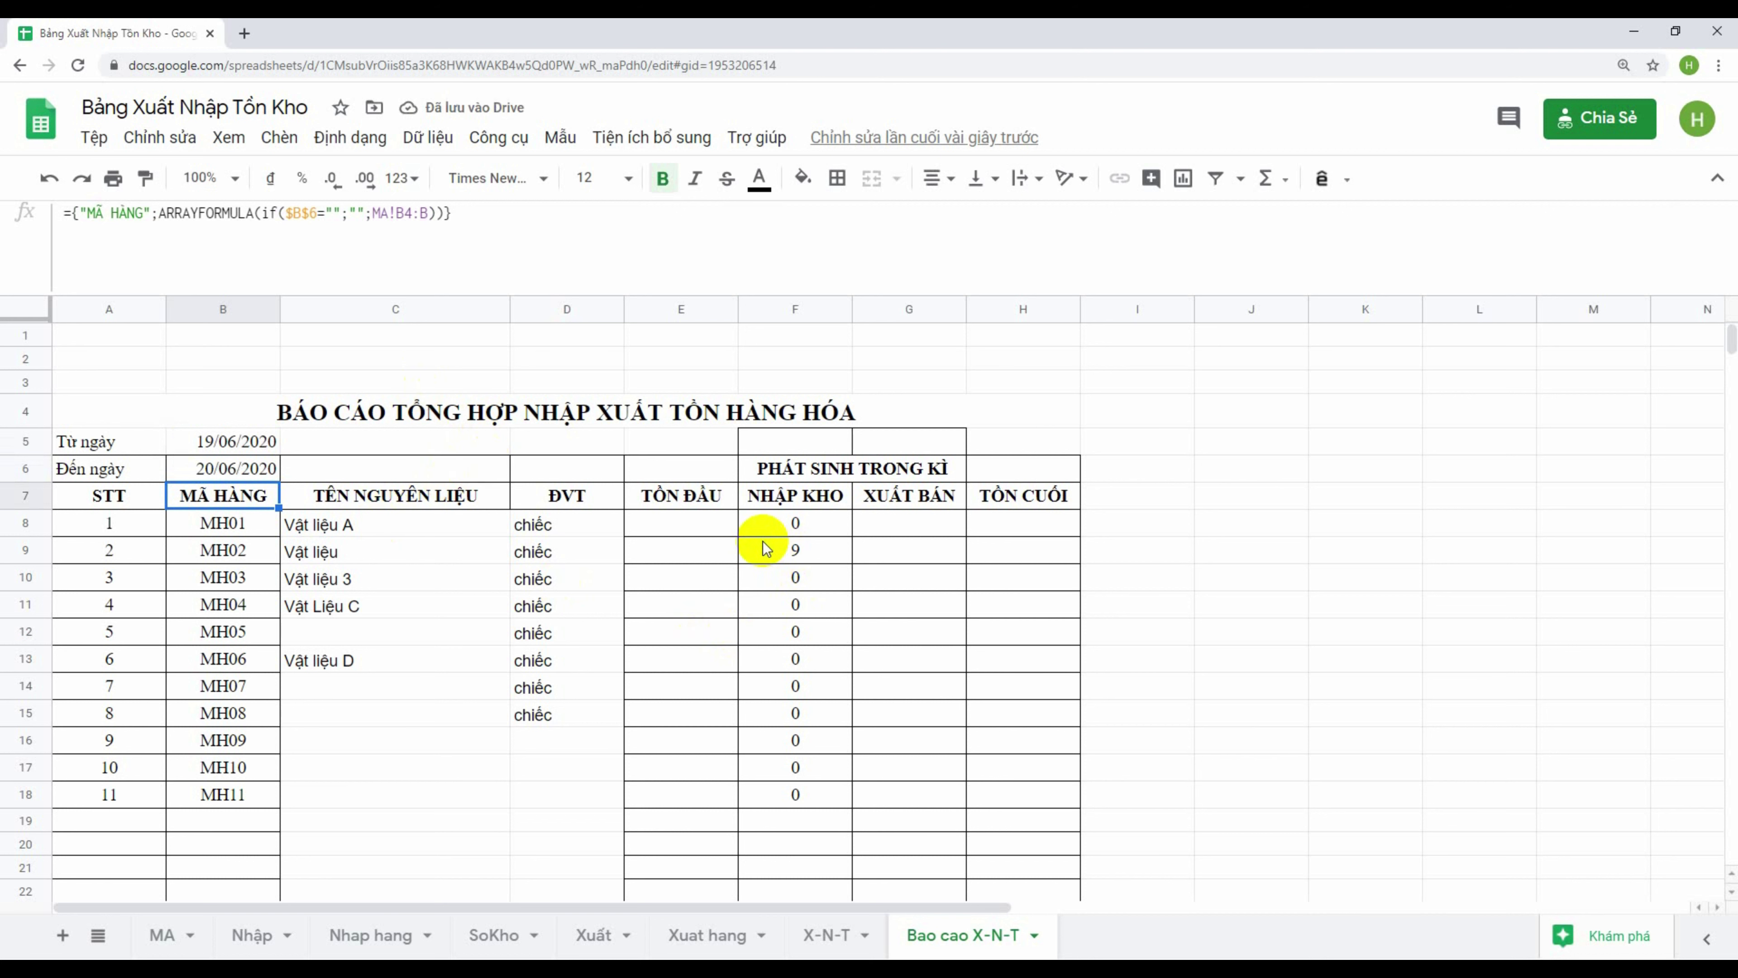
# Copy the F8 NHẬP KHO formula across into G8
pyautogui.click(794, 552)
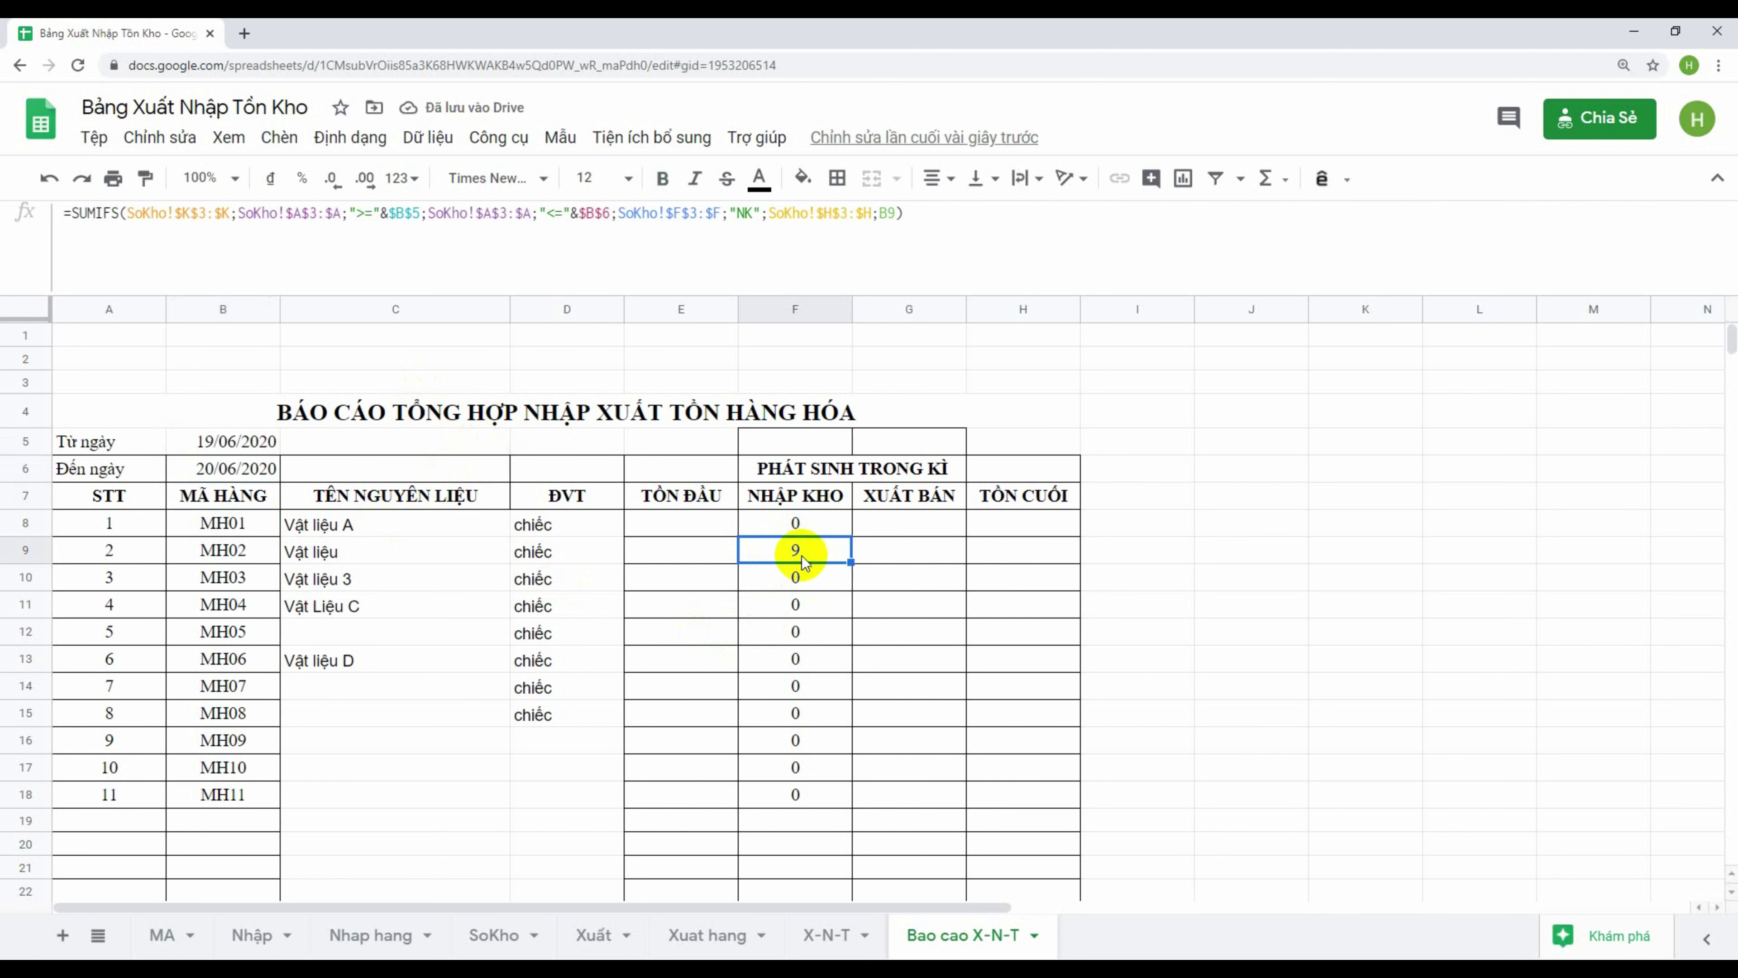
pyautogui.click(818, 524)
pyautogui.moveTo(850, 535); pyautogui.dragTo(958, 534)
pyautogui.click(1086, 590)
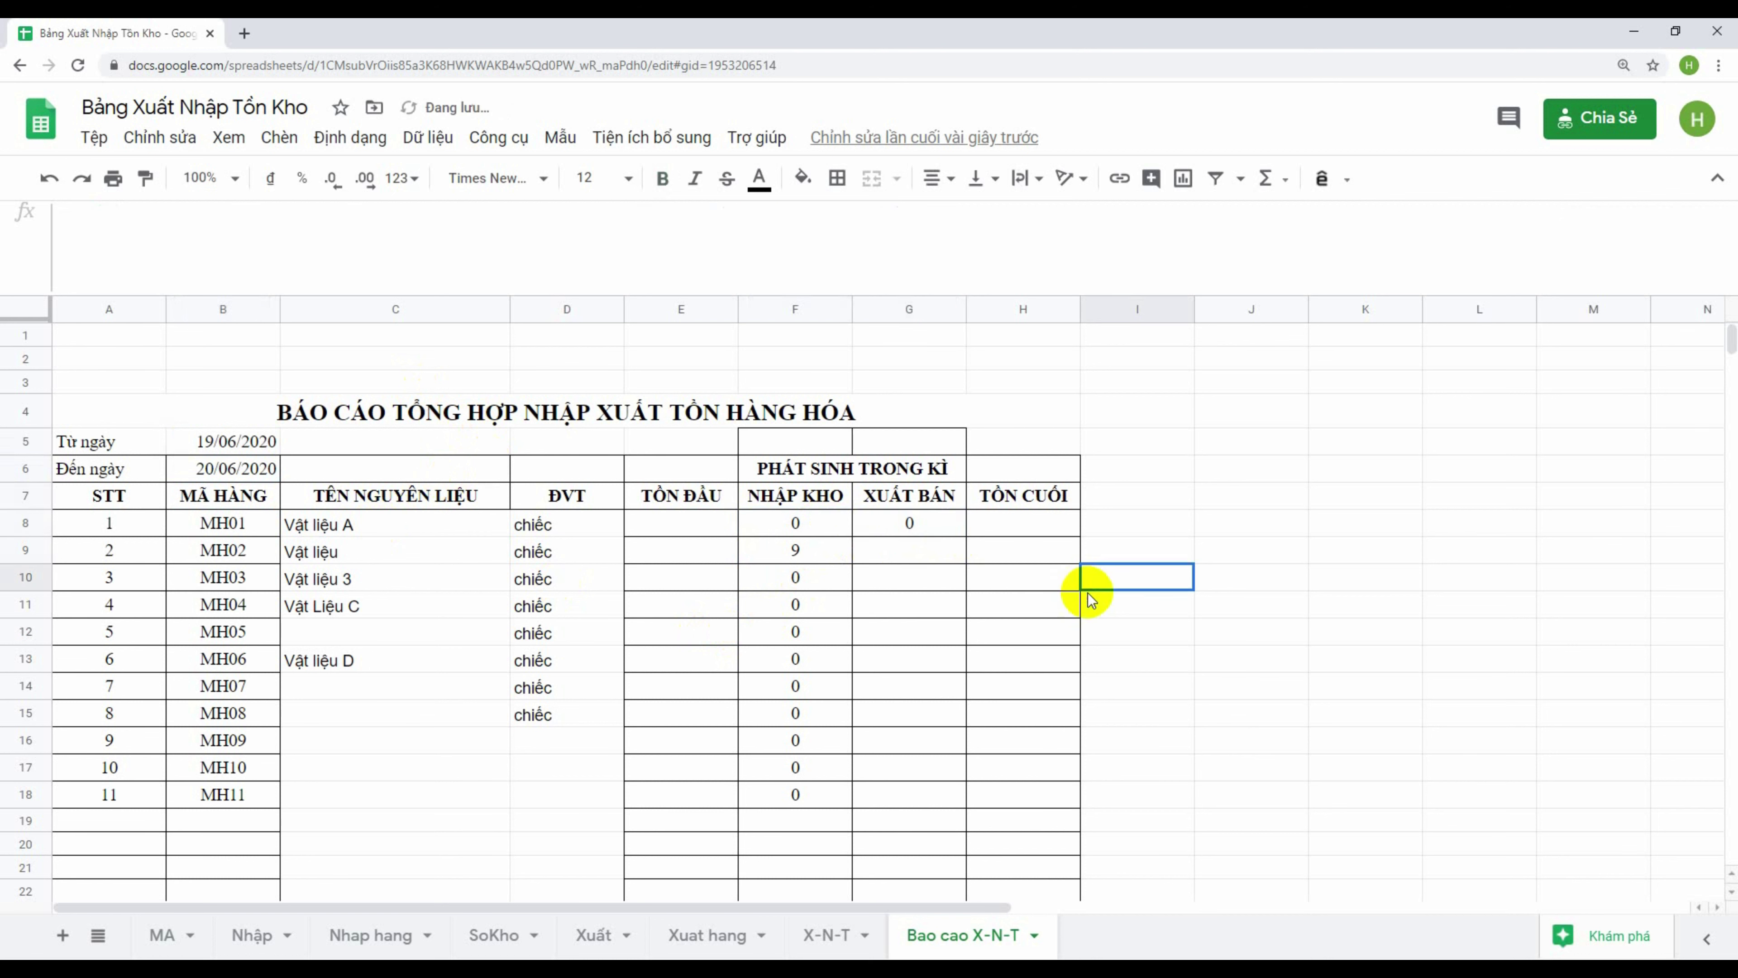
pyautogui.click(927, 528)
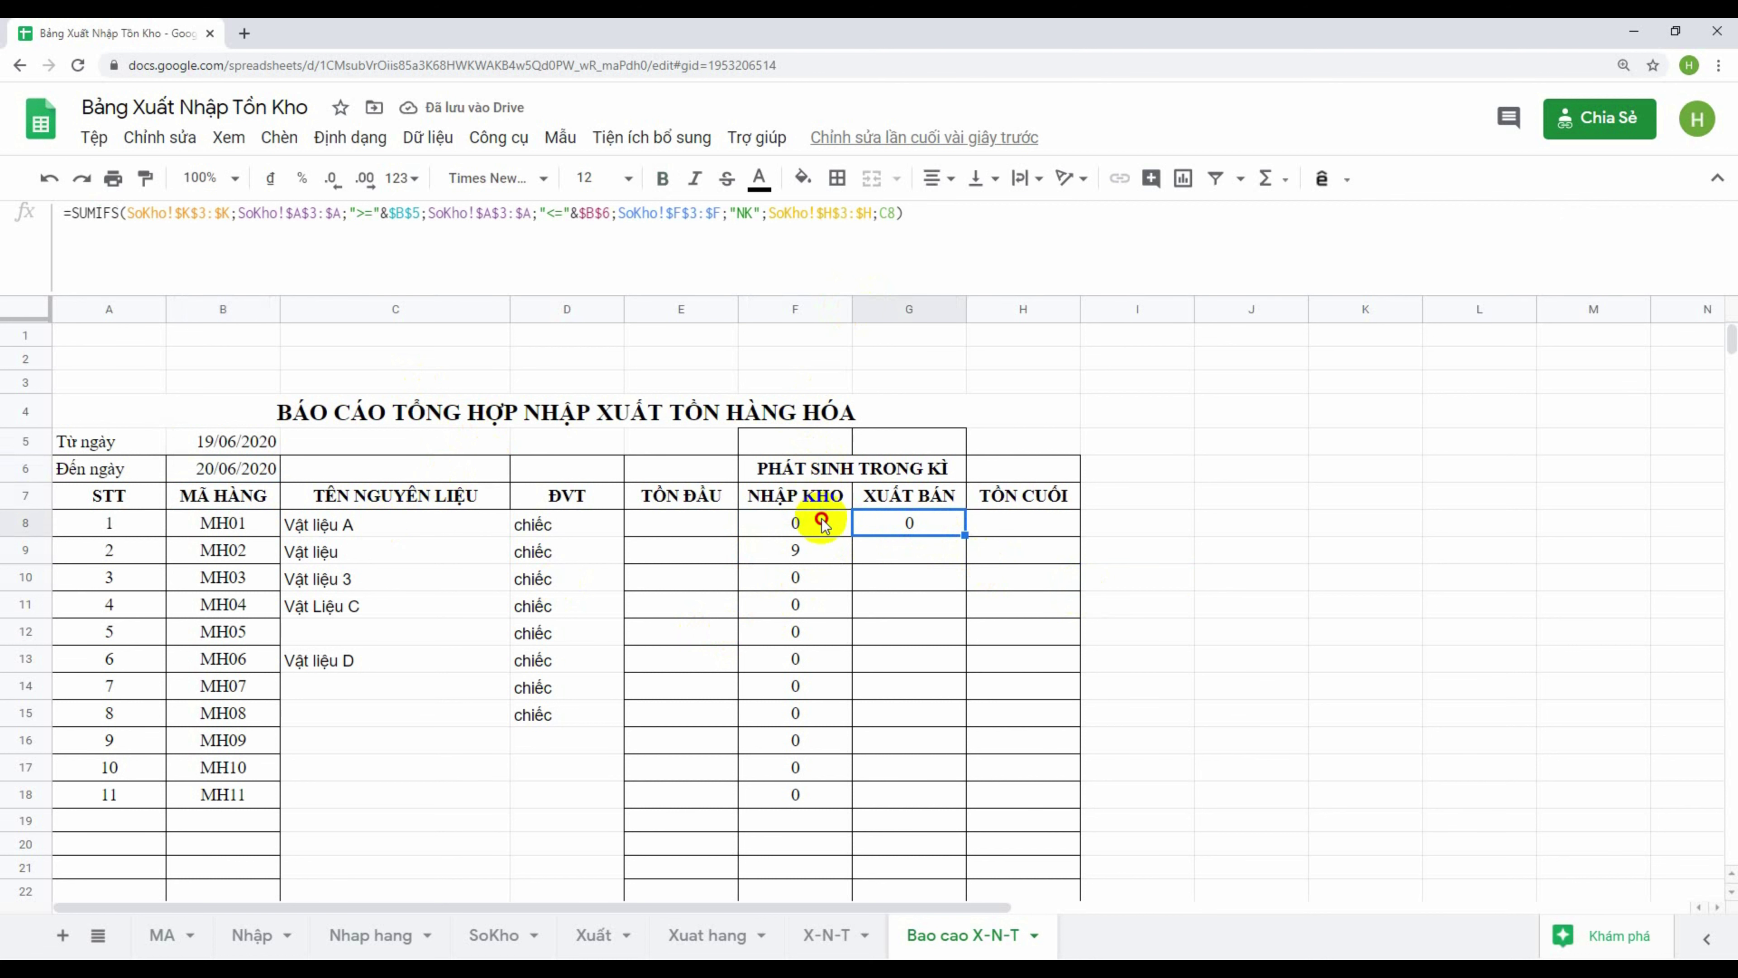
# Anchor the item-code reference in F8's formula as $B8
pyautogui.click(815, 524)
pyautogui.click(889, 213)
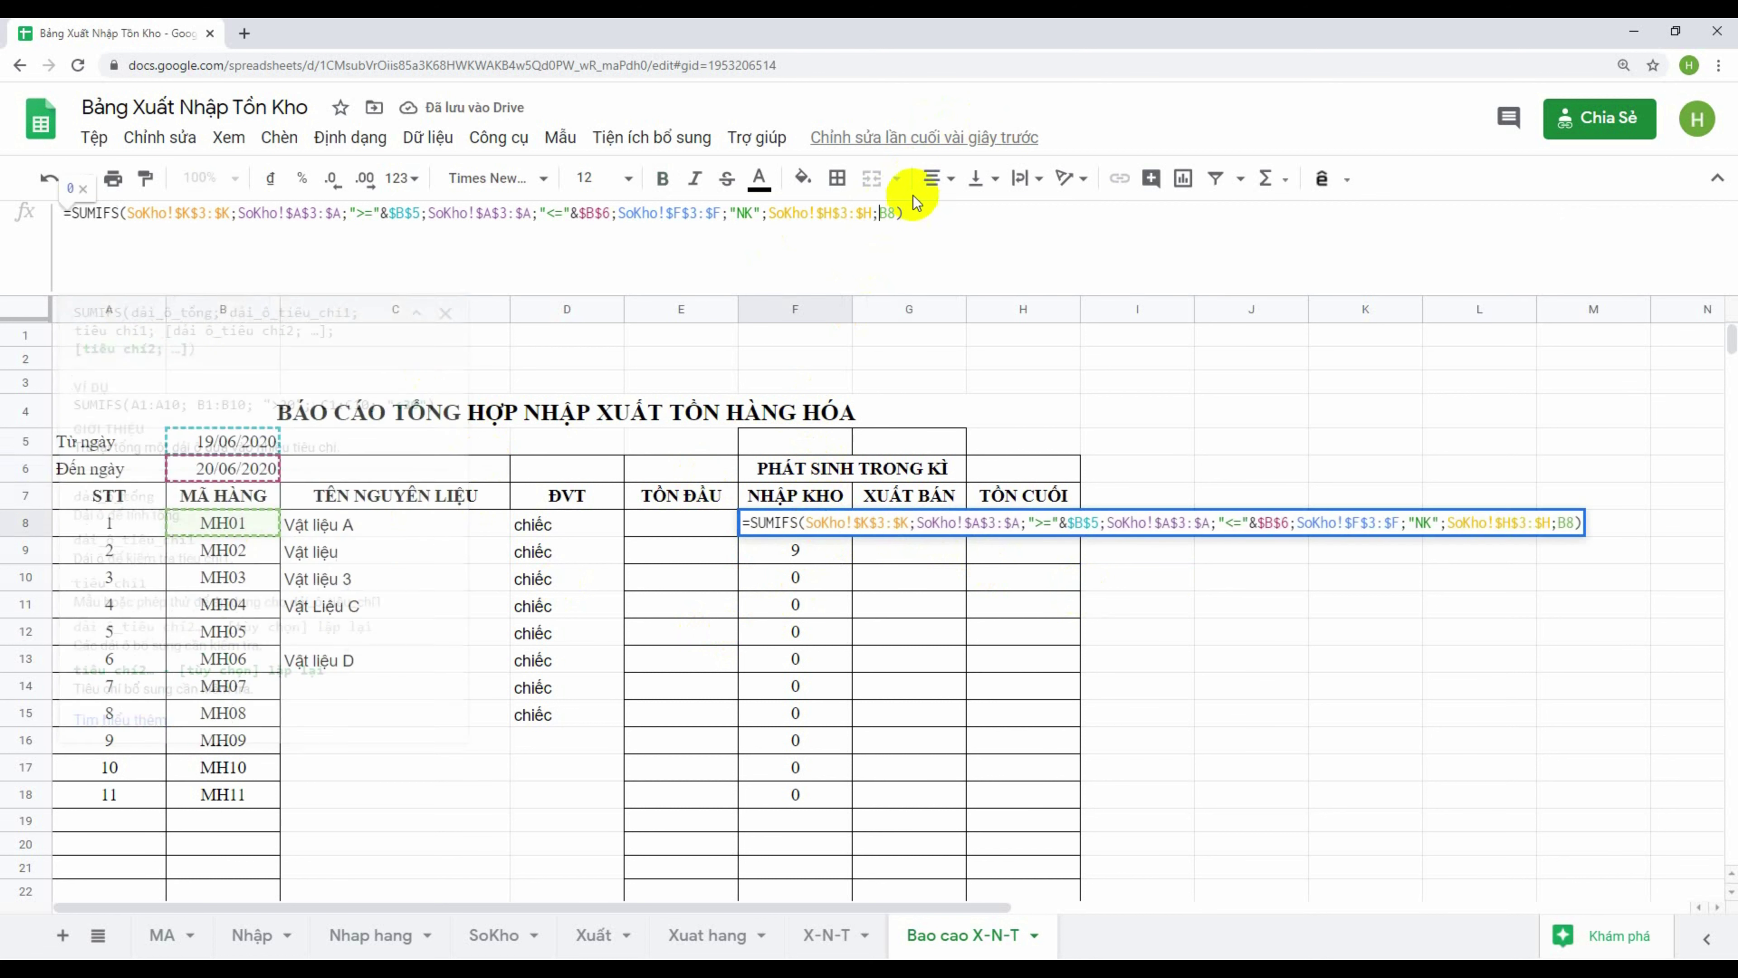
pyautogui.write('$')
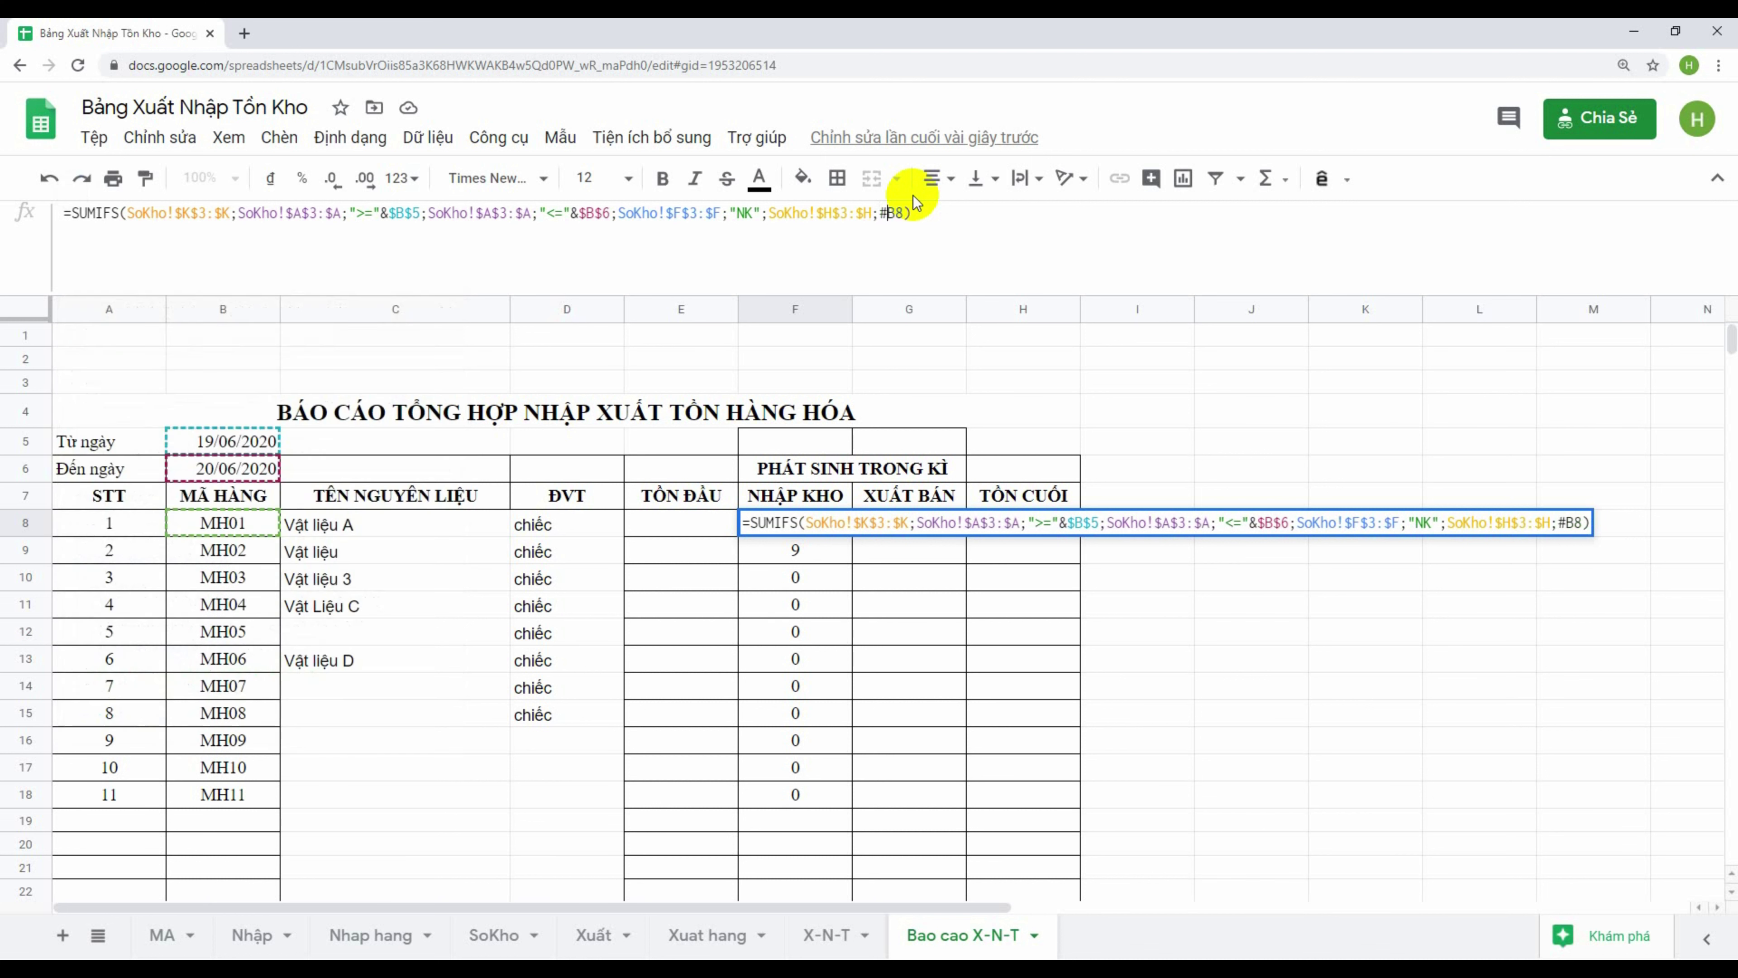
pyautogui.press('Return')
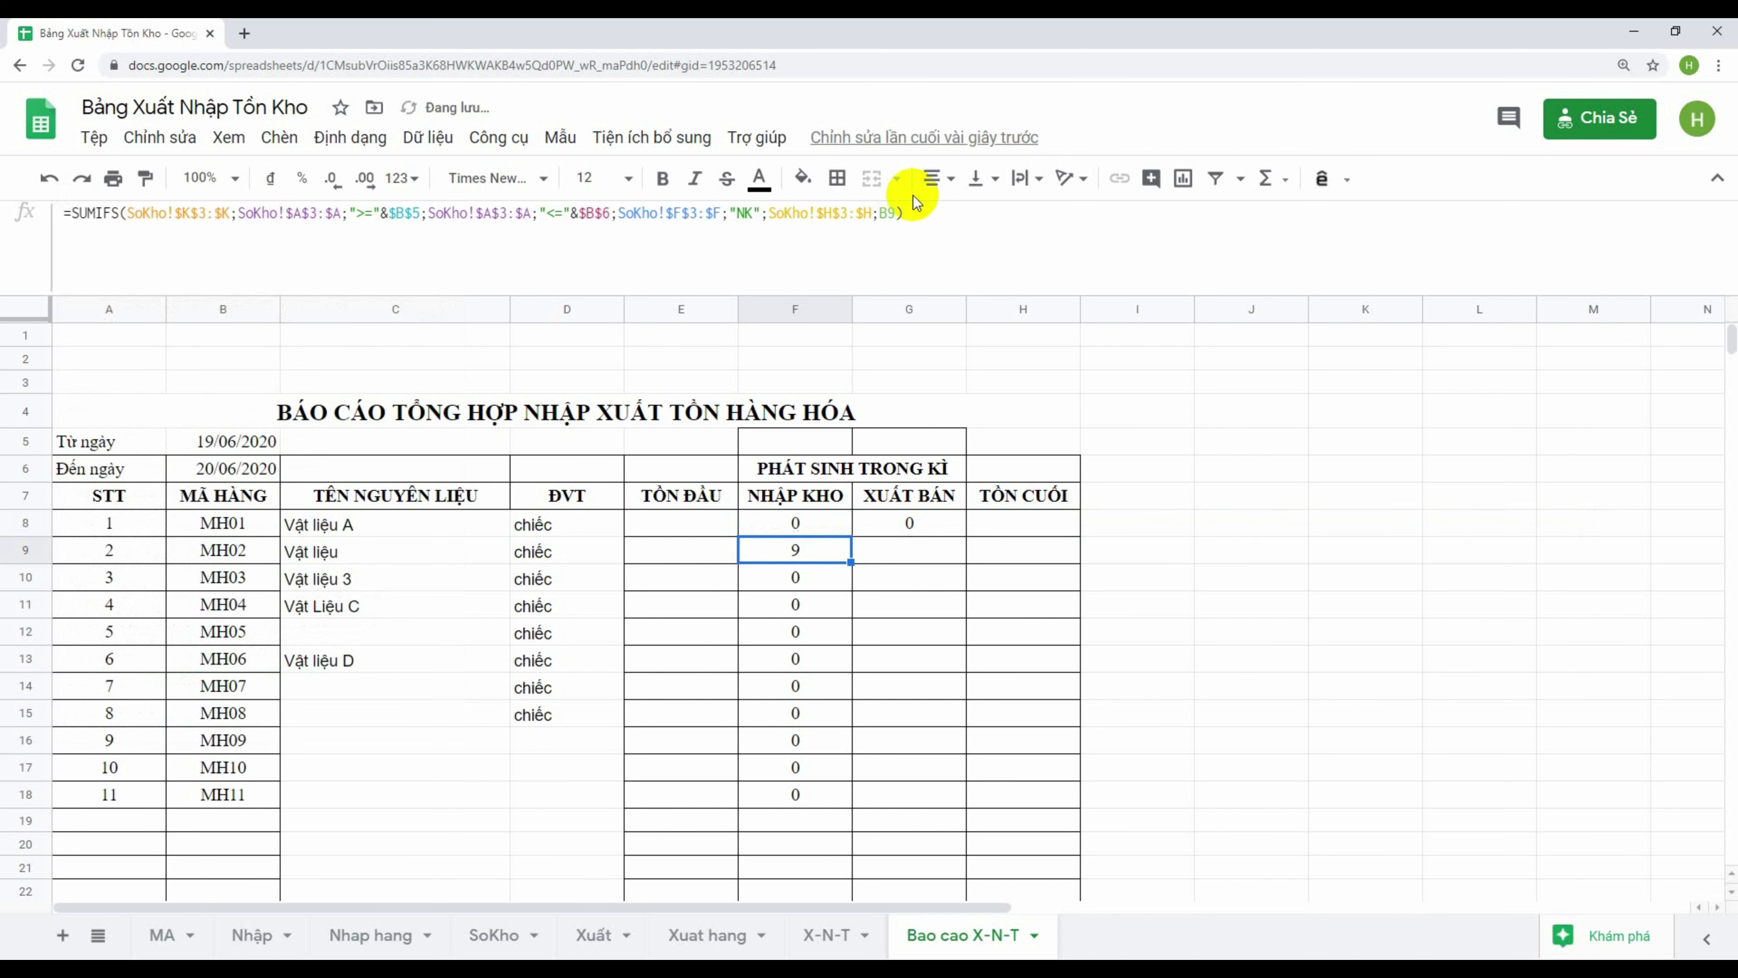
# Fill the anchored formula into G8 and down both columns to row 18
pyautogui.click(827, 534)
pyautogui.moveTo(850, 536); pyautogui.dragTo(934, 536)
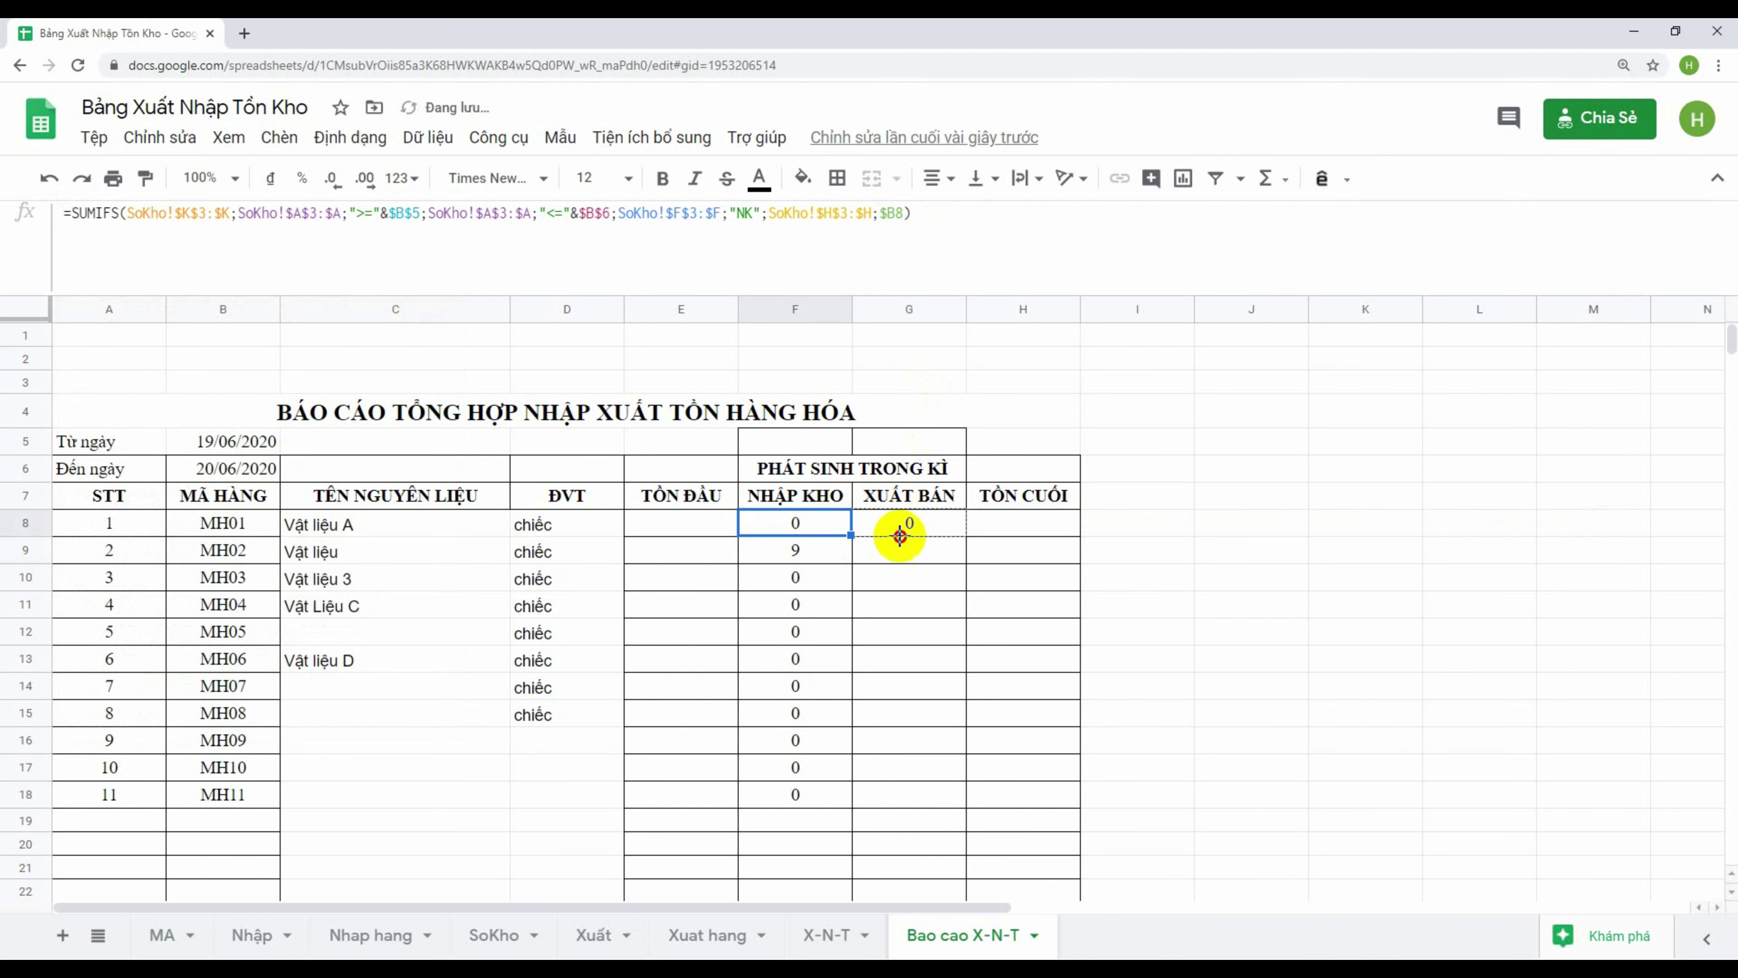
pyautogui.click(838, 529)
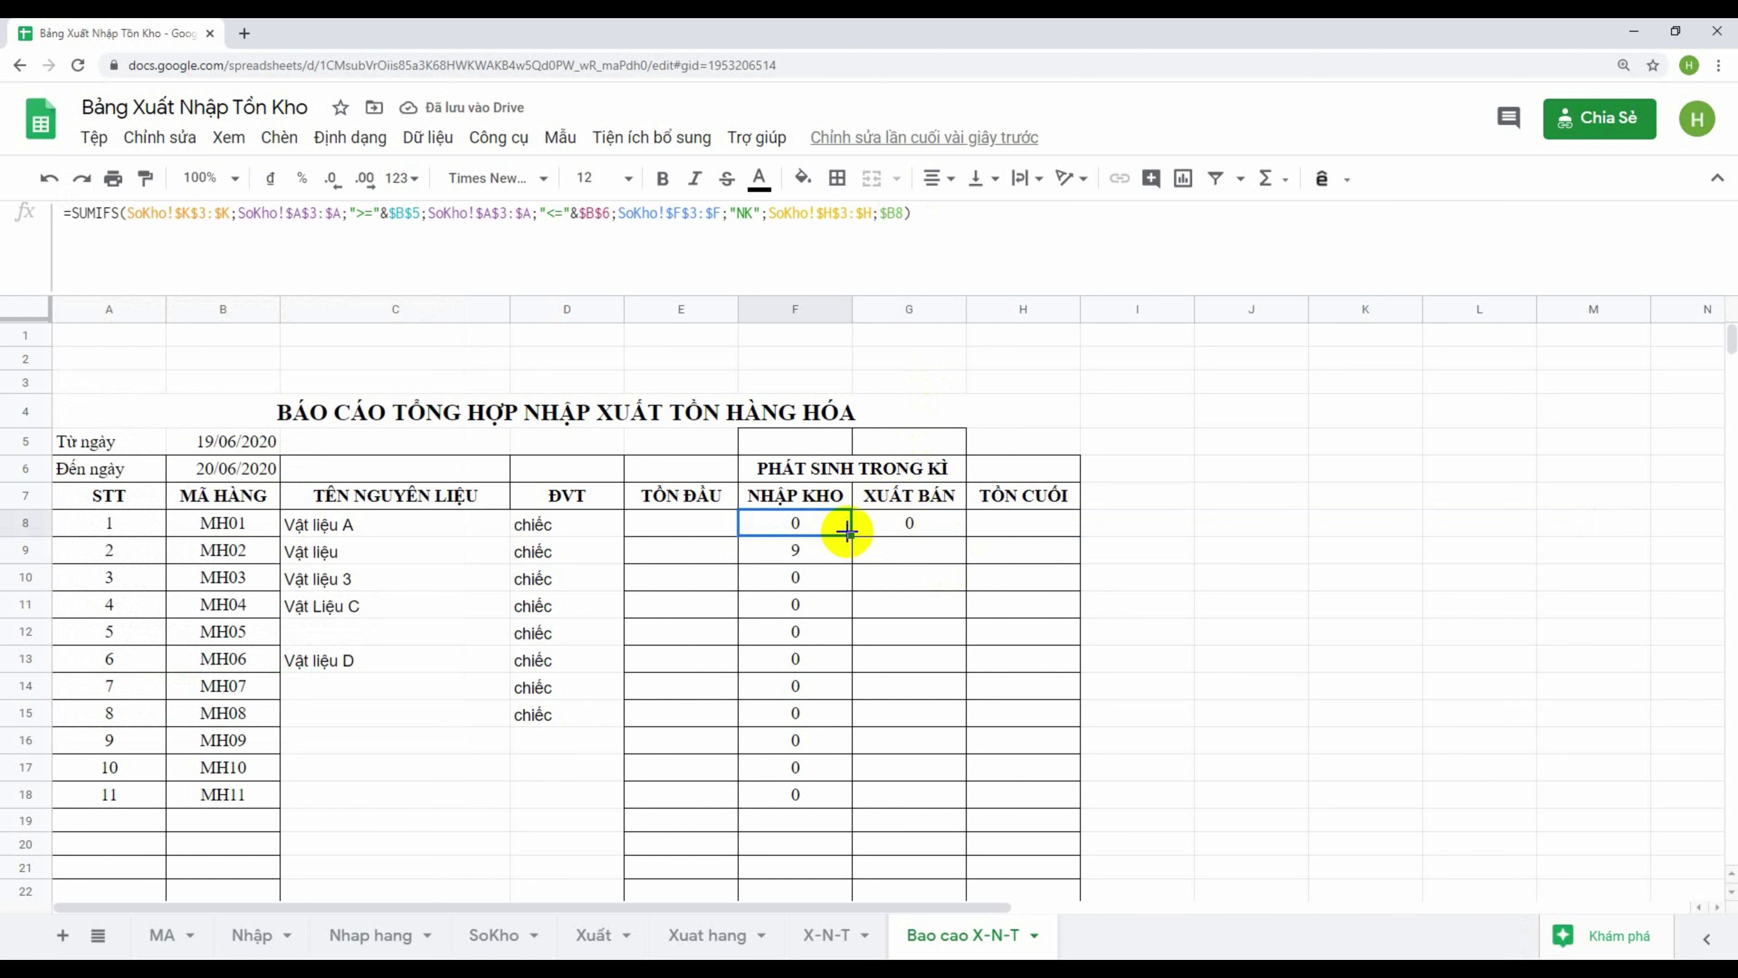
pyautogui.moveTo(851, 535); pyautogui.dragTo(853, 794)
pyautogui.click(934, 535)
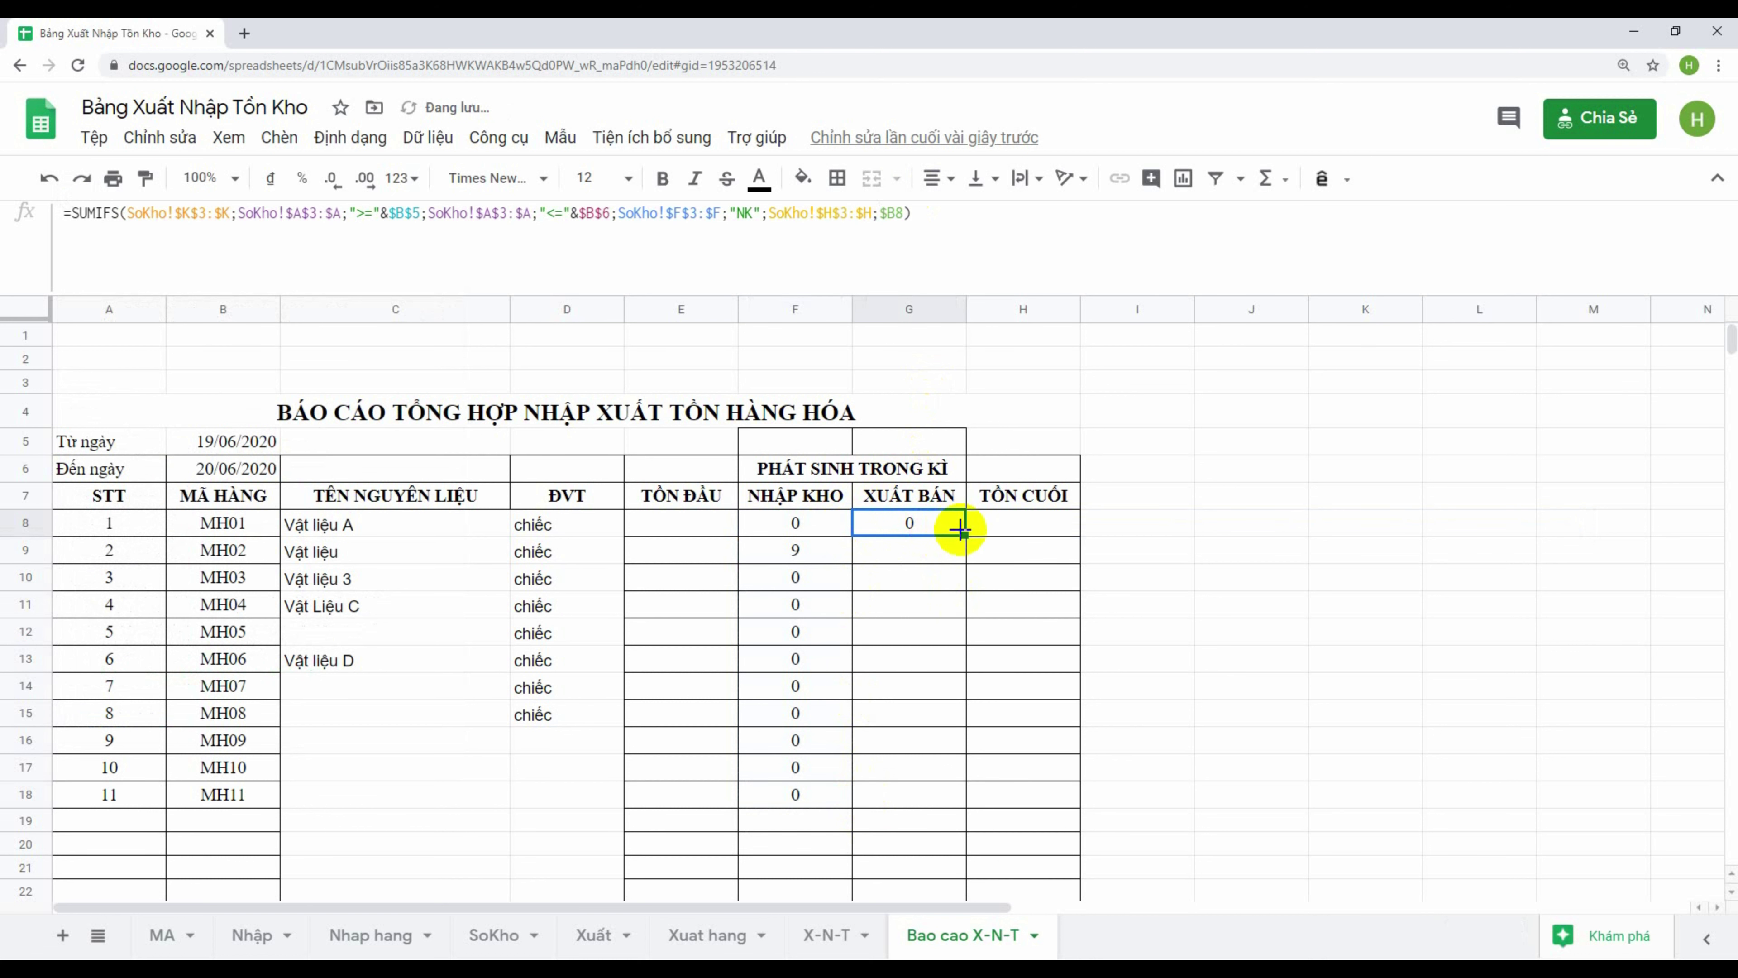
pyautogui.moveTo(964, 535); pyautogui.dragTo(965, 794)
pyautogui.click(972, 603)
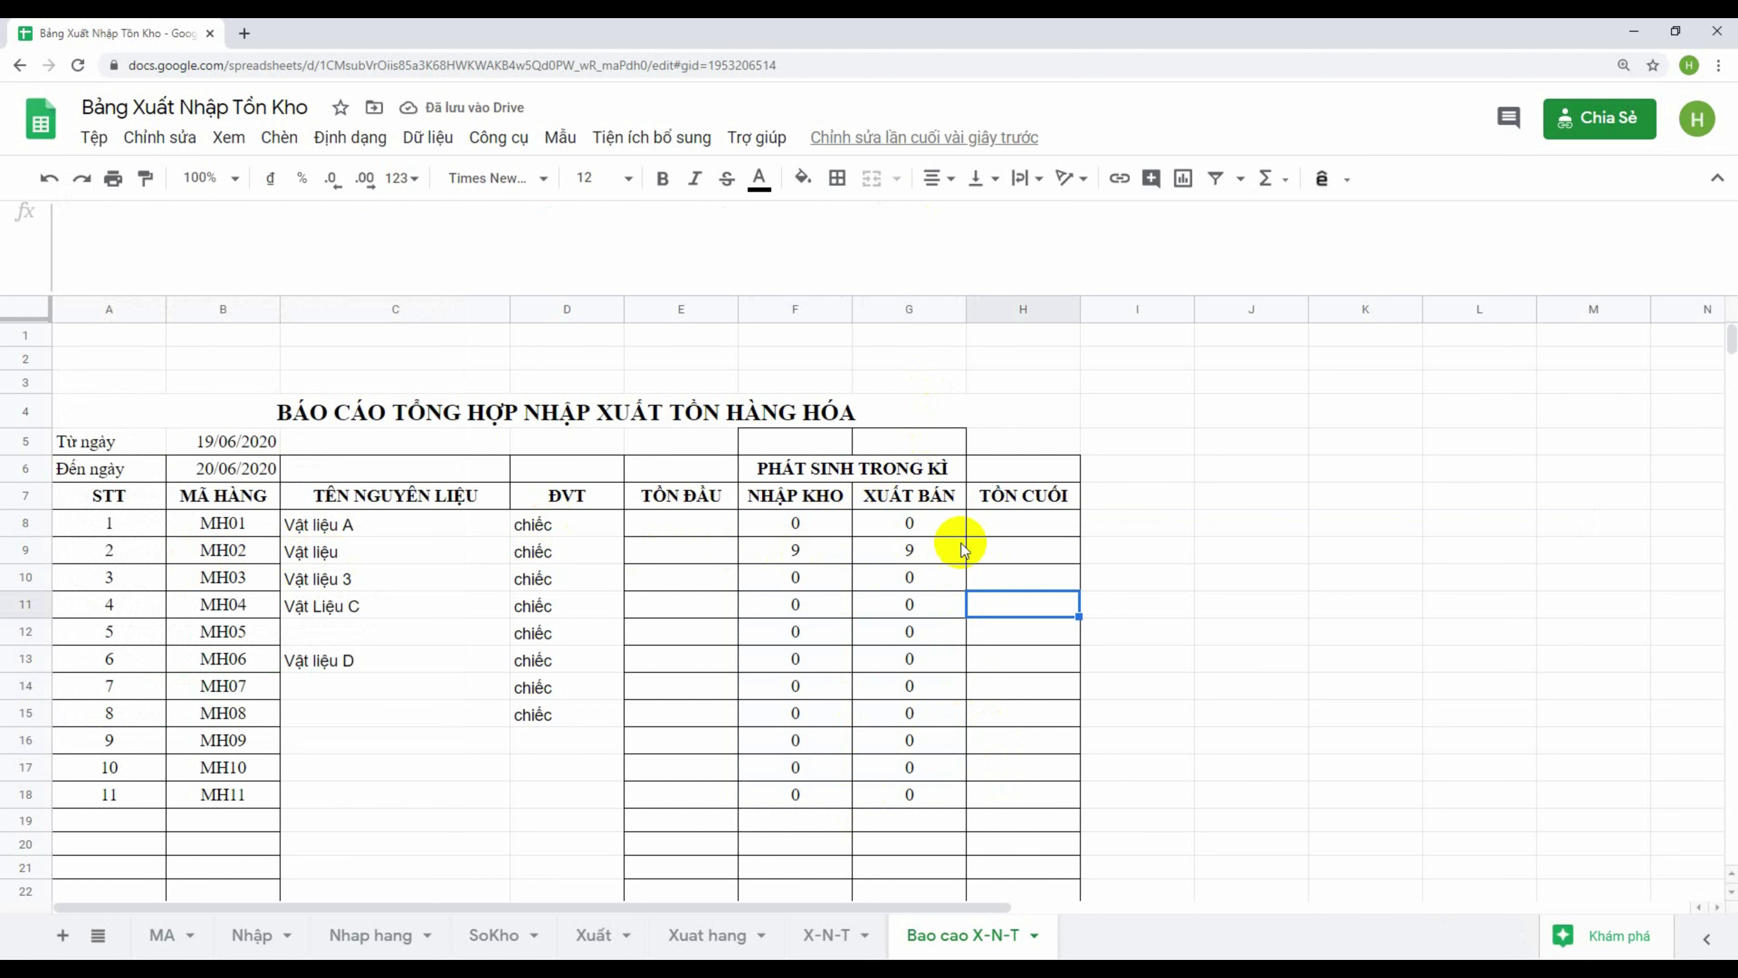
pyautogui.click(913, 529)
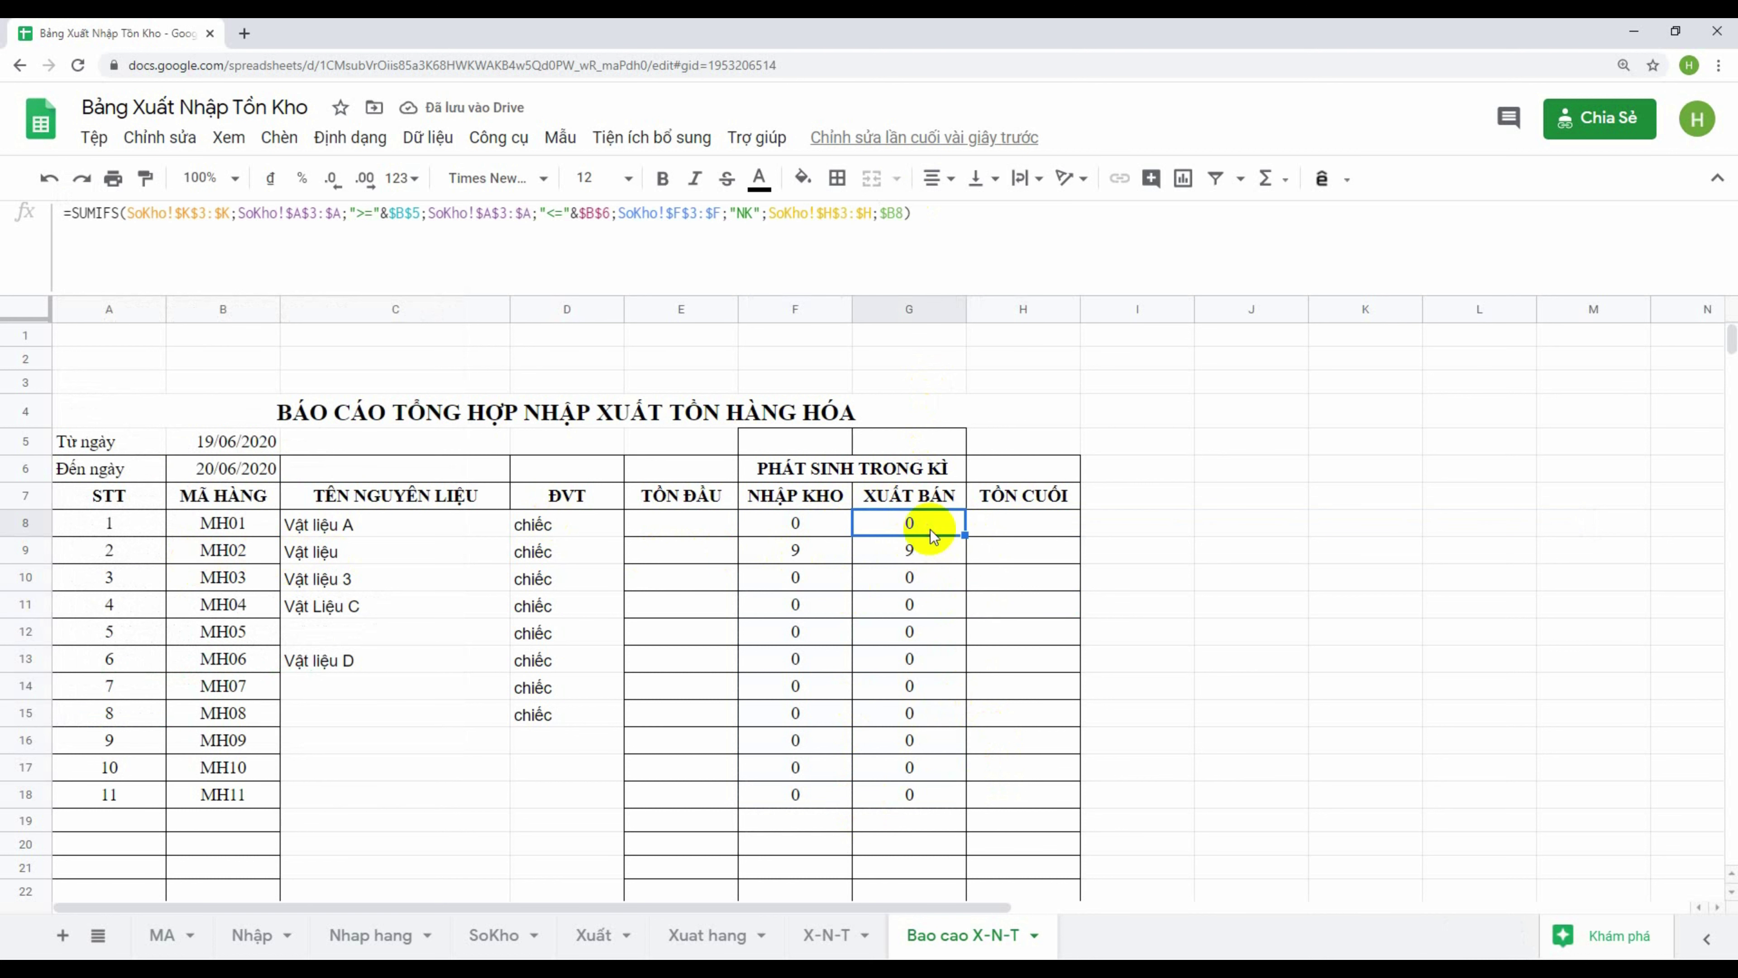
# Switch G8's criterion from "NK" to "XK" and fill it down to G19
pyautogui.click(749, 213)
pyautogui.press('BackSpace')
pyautogui.press('BackSpace')
pyautogui.write('x')
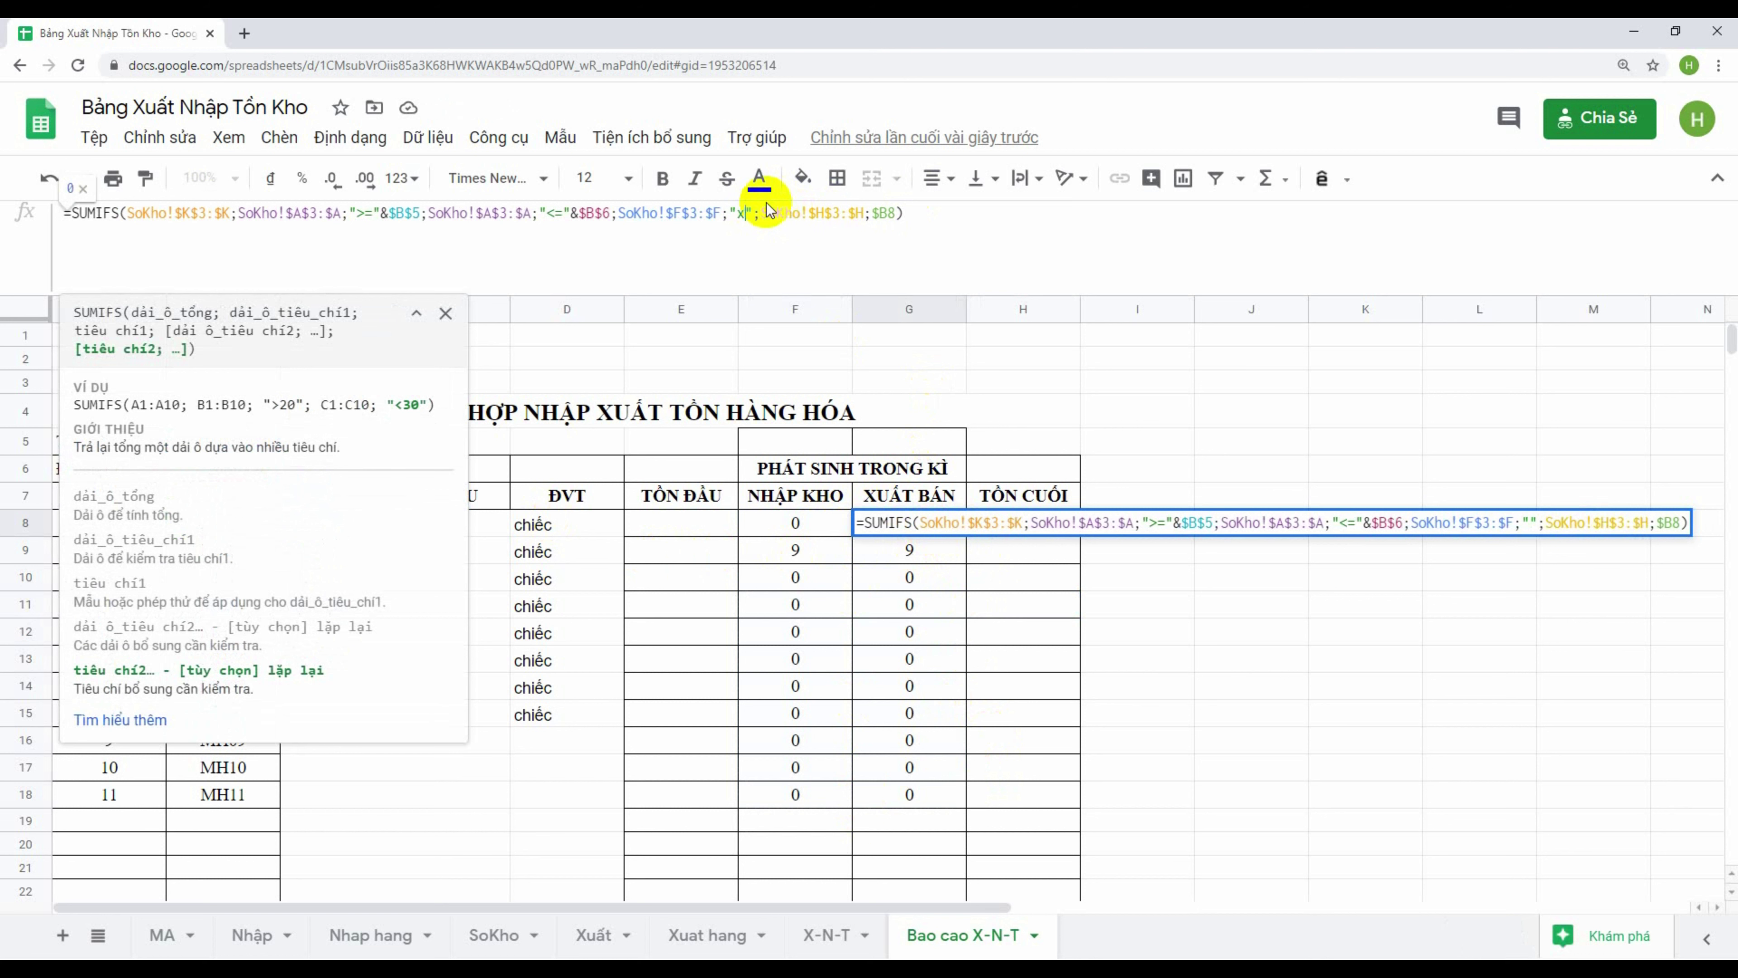
pyautogui.press('BackSpace')
pyautogui.write('XK')
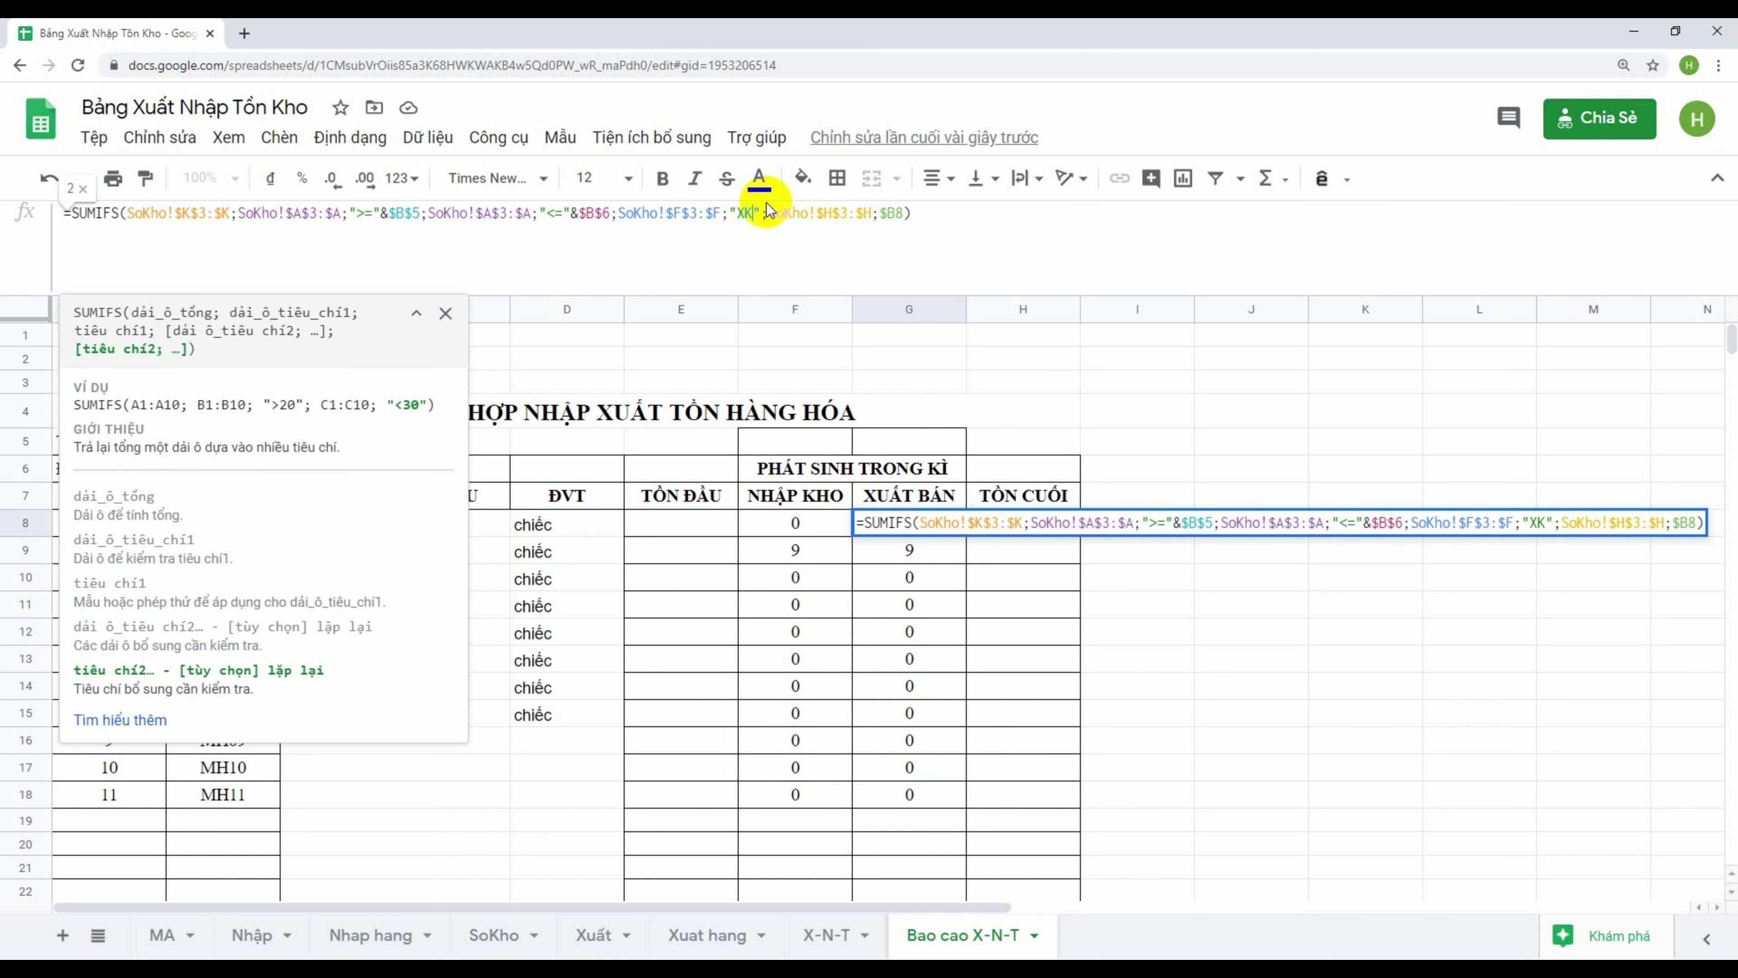
pyautogui.press('Return')
pyautogui.click(904, 528)
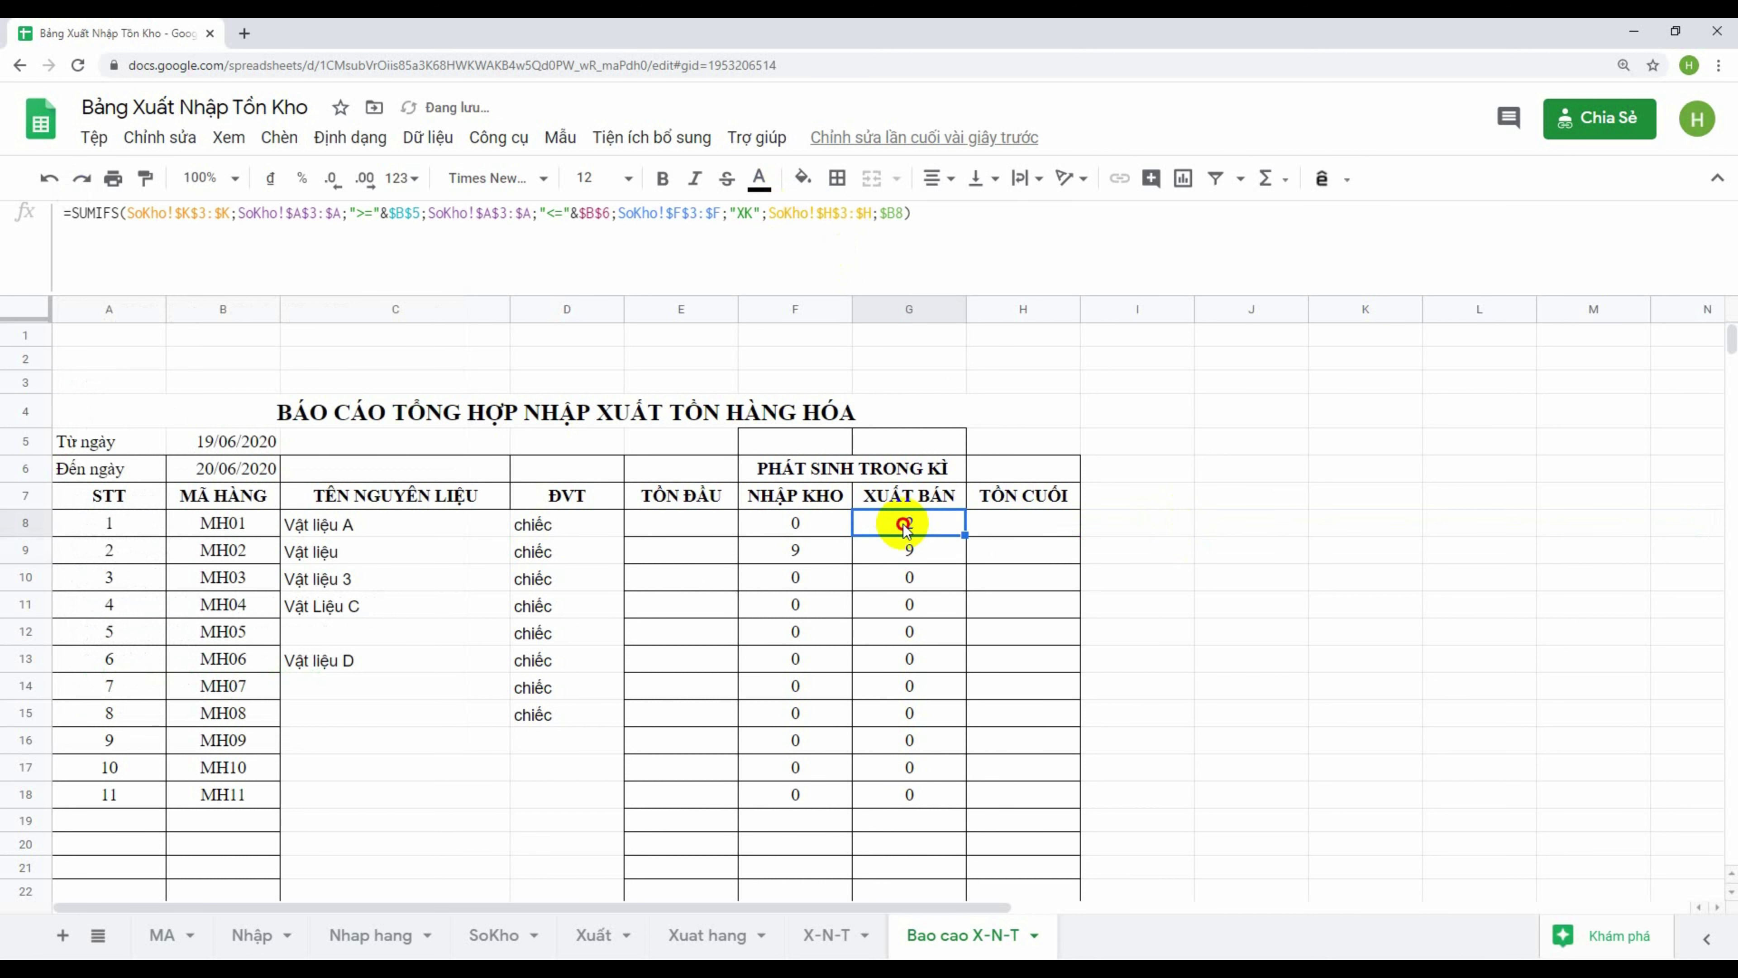
pyautogui.moveTo(965, 535); pyautogui.dragTo(968, 825)
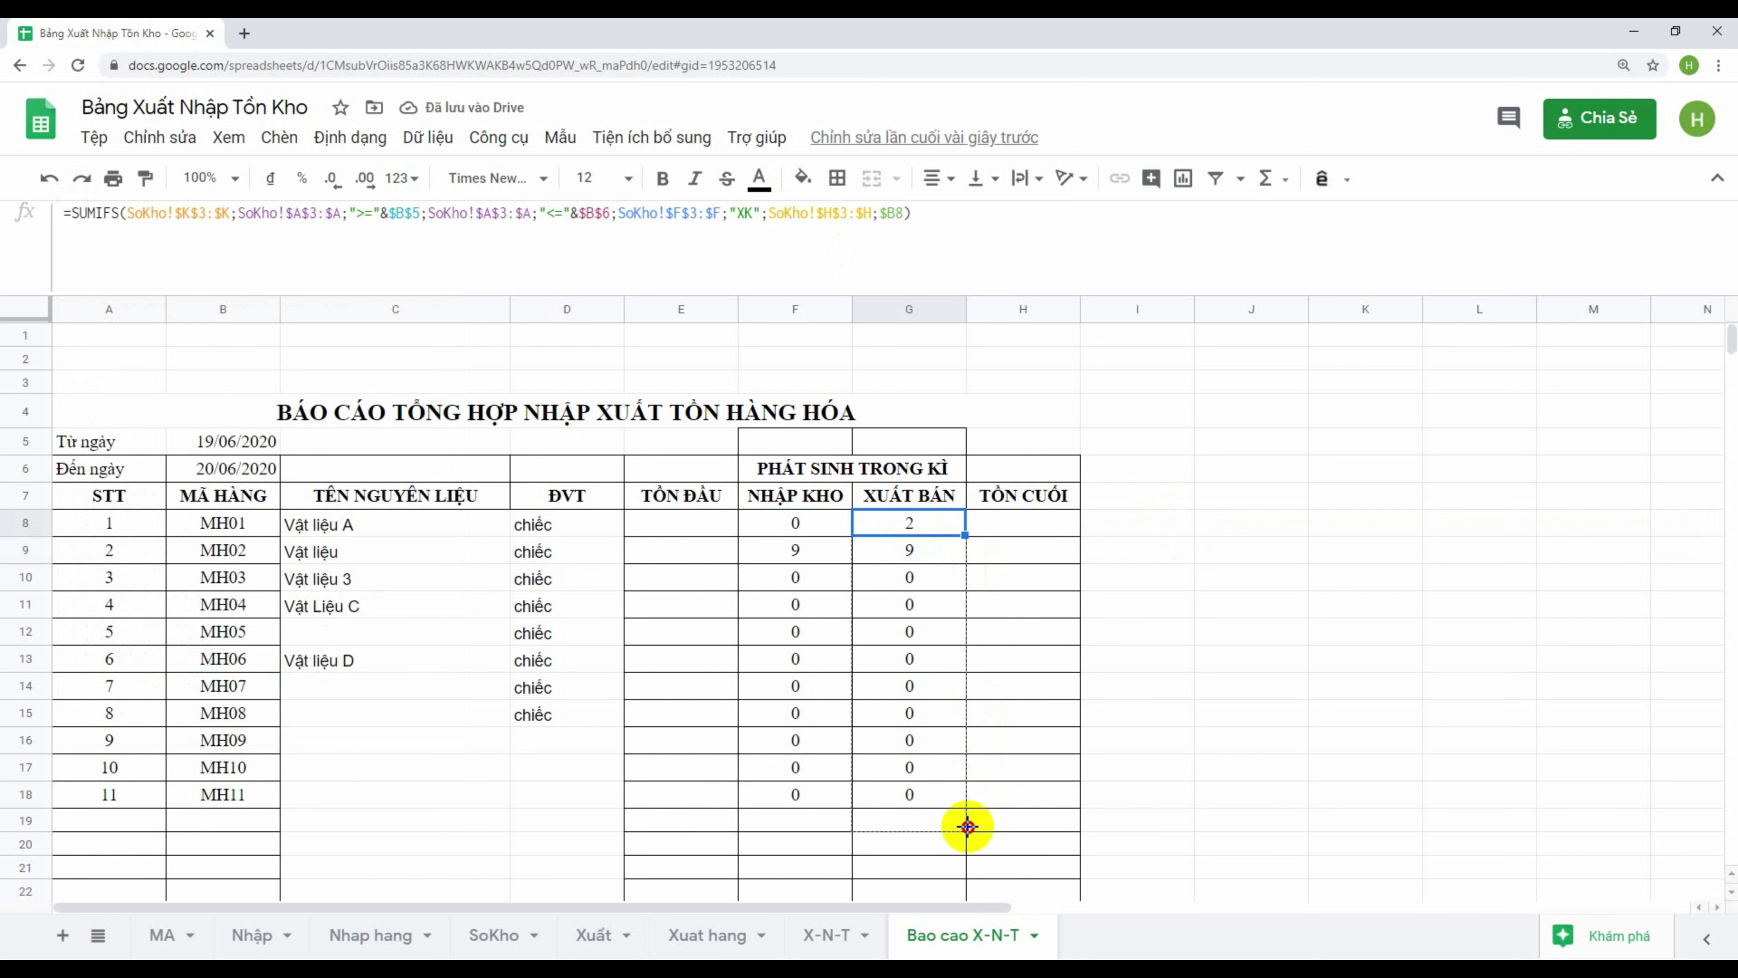
pyautogui.click(1036, 606)
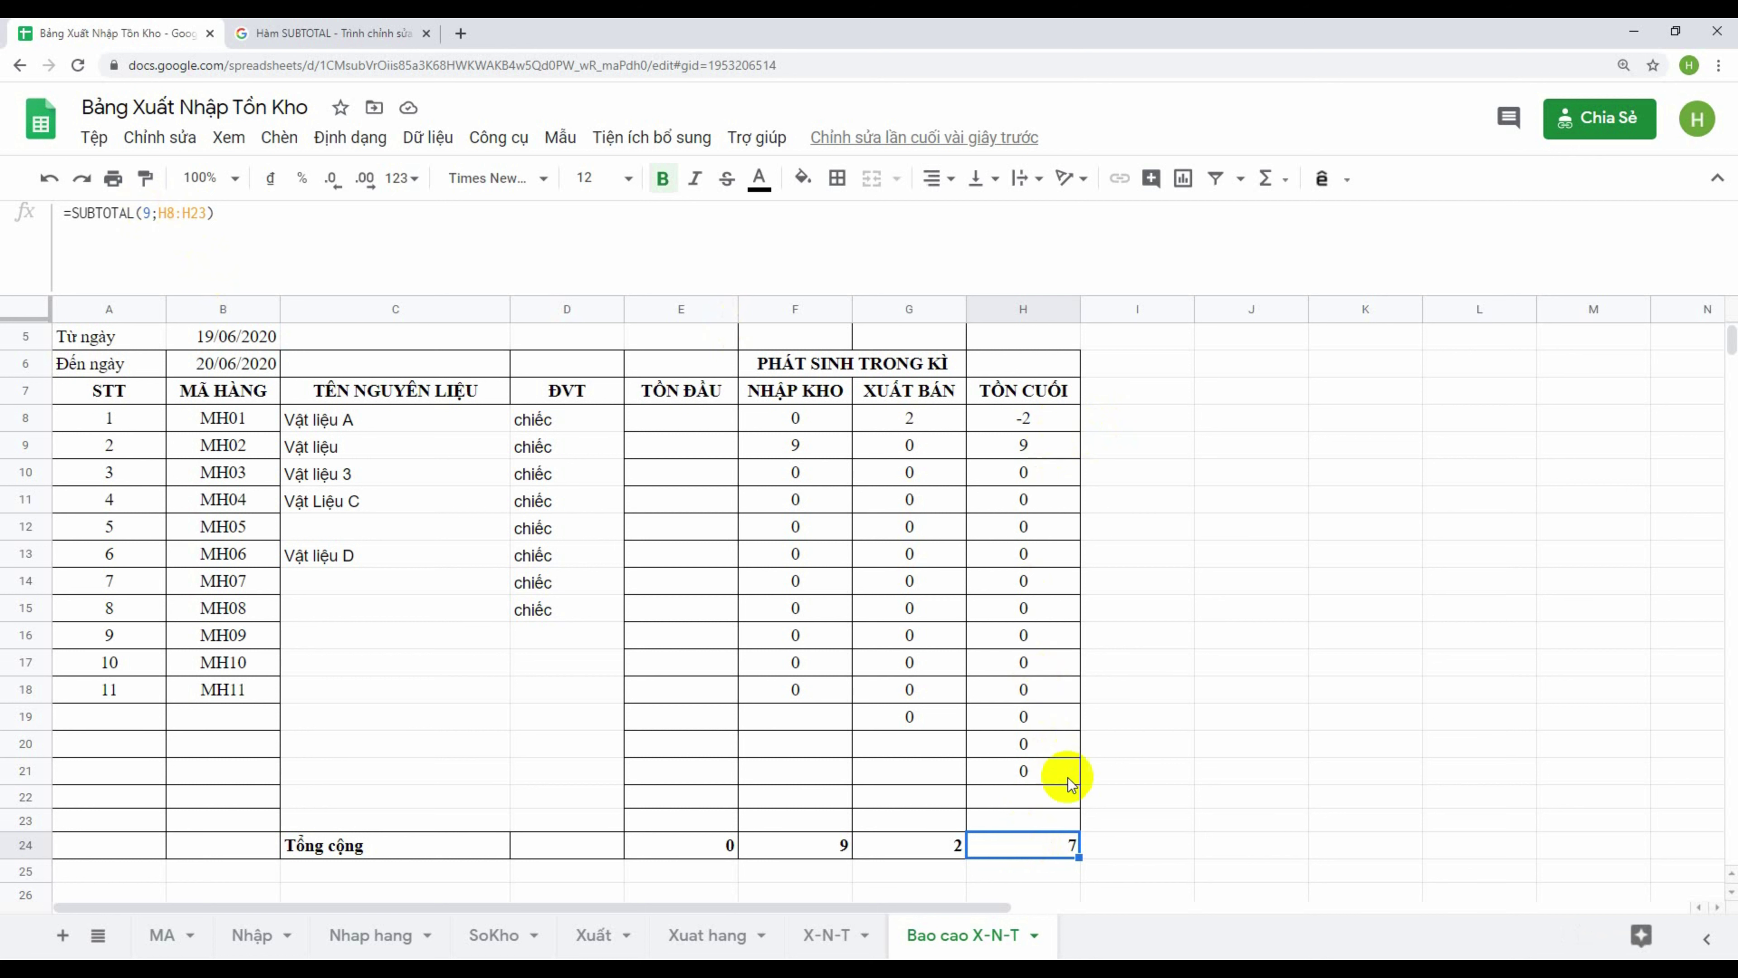
# Inspect the SUBTOTAL totals in H24, G24 and F24 and the TỒN CUỐI formula in H9
pyautogui.doubleClick(1038, 849)
pyautogui.click(1023, 443)
pyautogui.click(1023, 818)
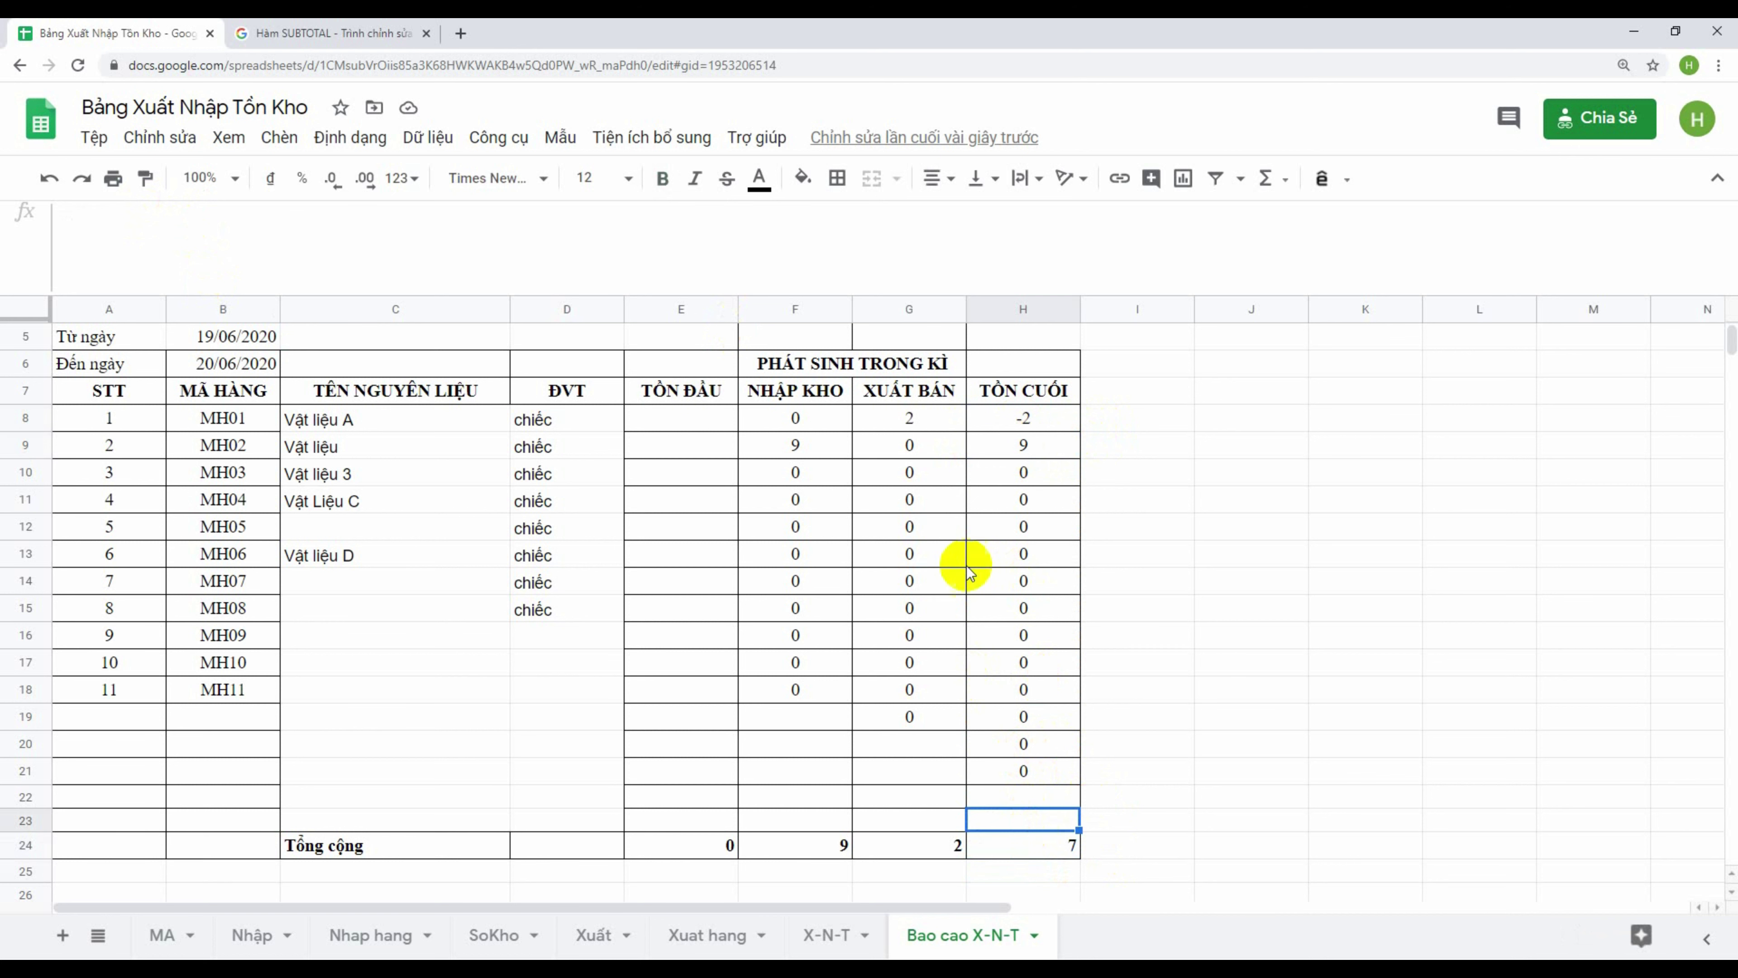
pyautogui.click(908, 425)
pyautogui.click(917, 845)
pyautogui.click(831, 845)
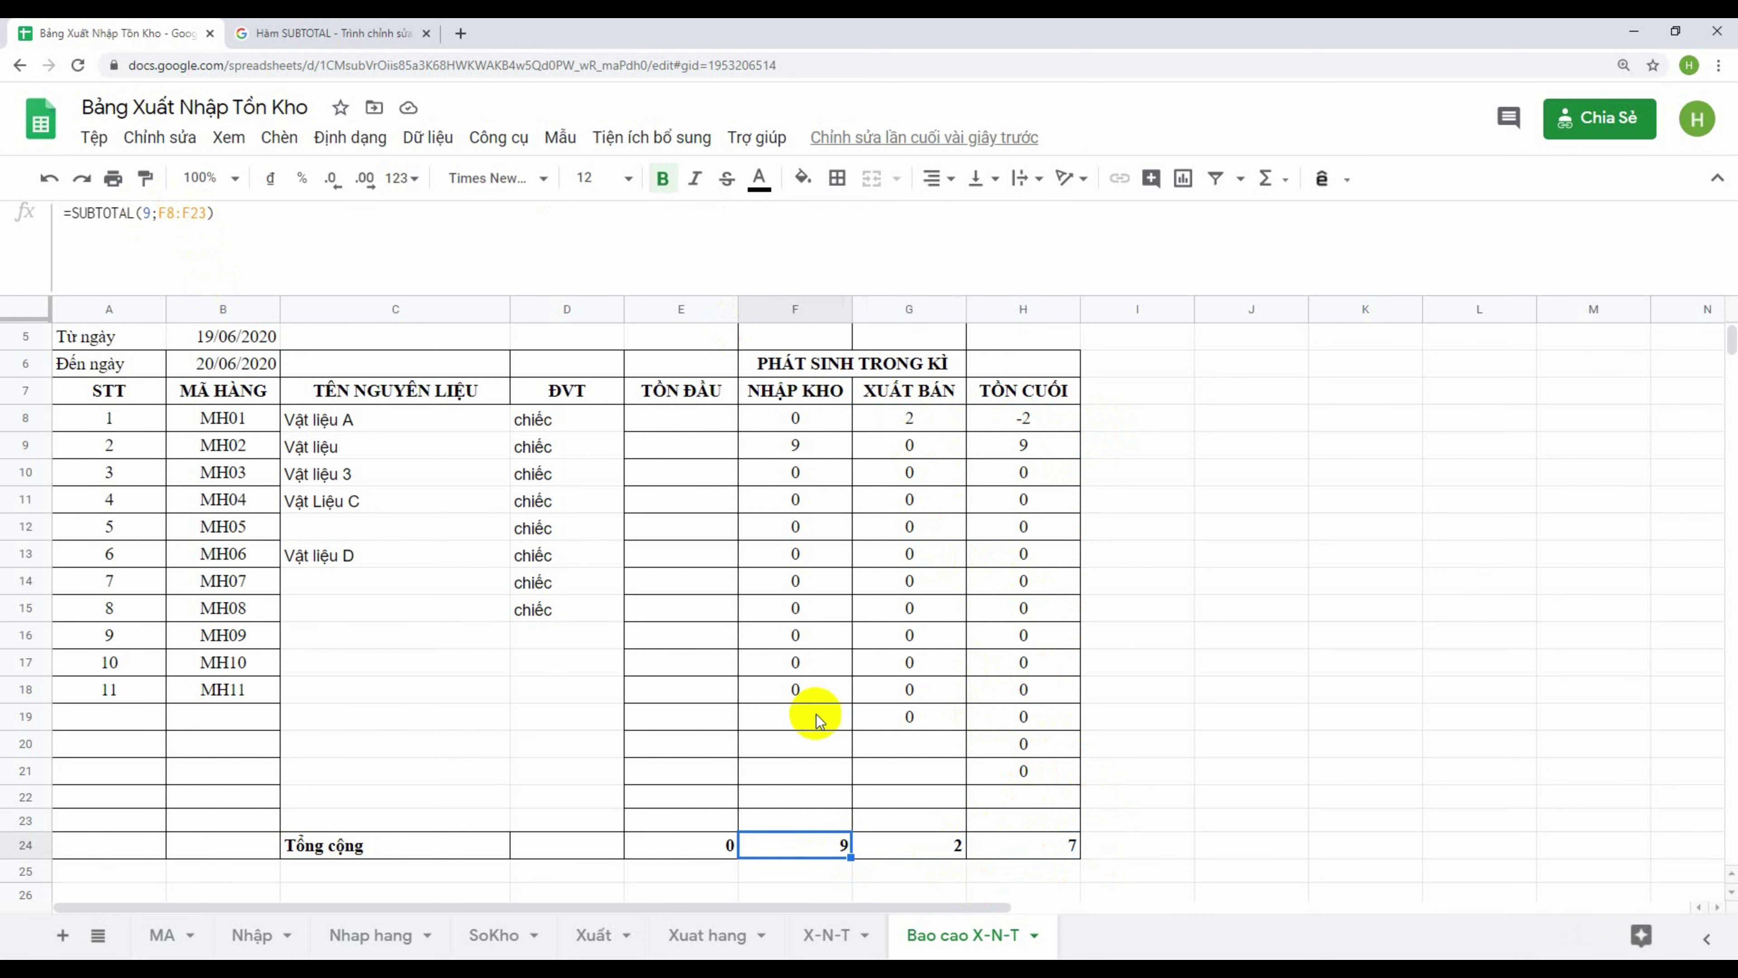
pyautogui.moveTo(795, 390); pyautogui.dragTo(909, 795)
pyautogui.click(1027, 445)
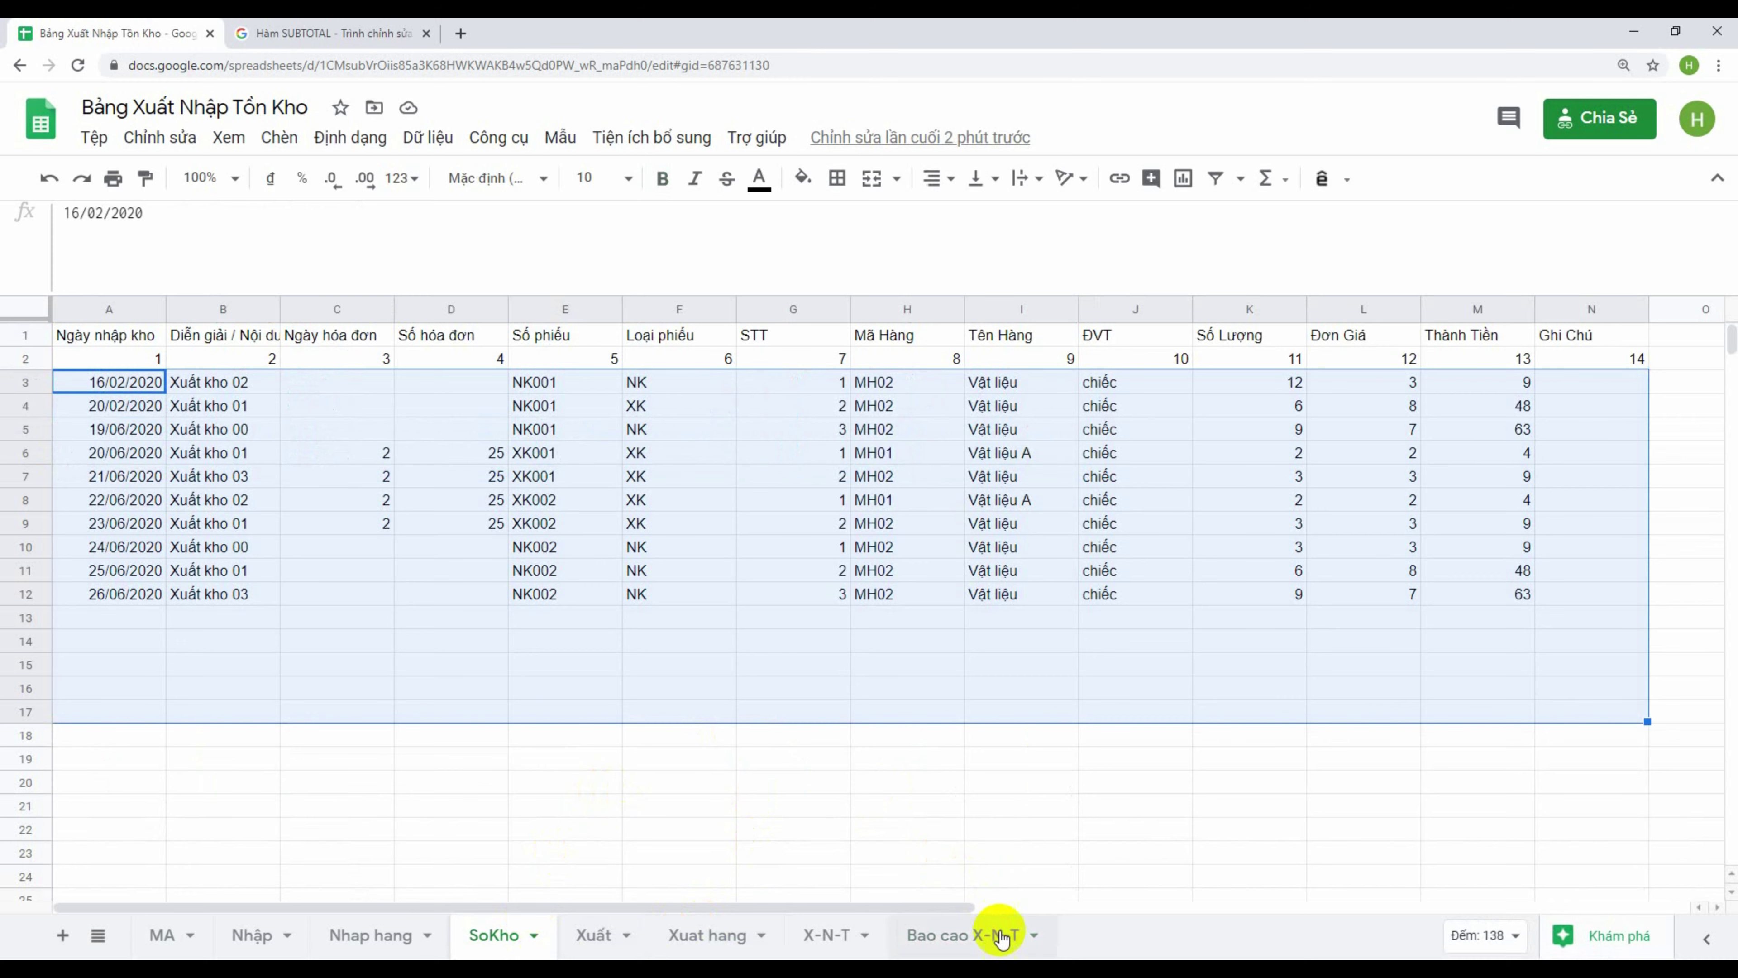
# On the Bao cao X-N-T sheet, select the report body from A8 to G22
pyautogui.click(996, 932)
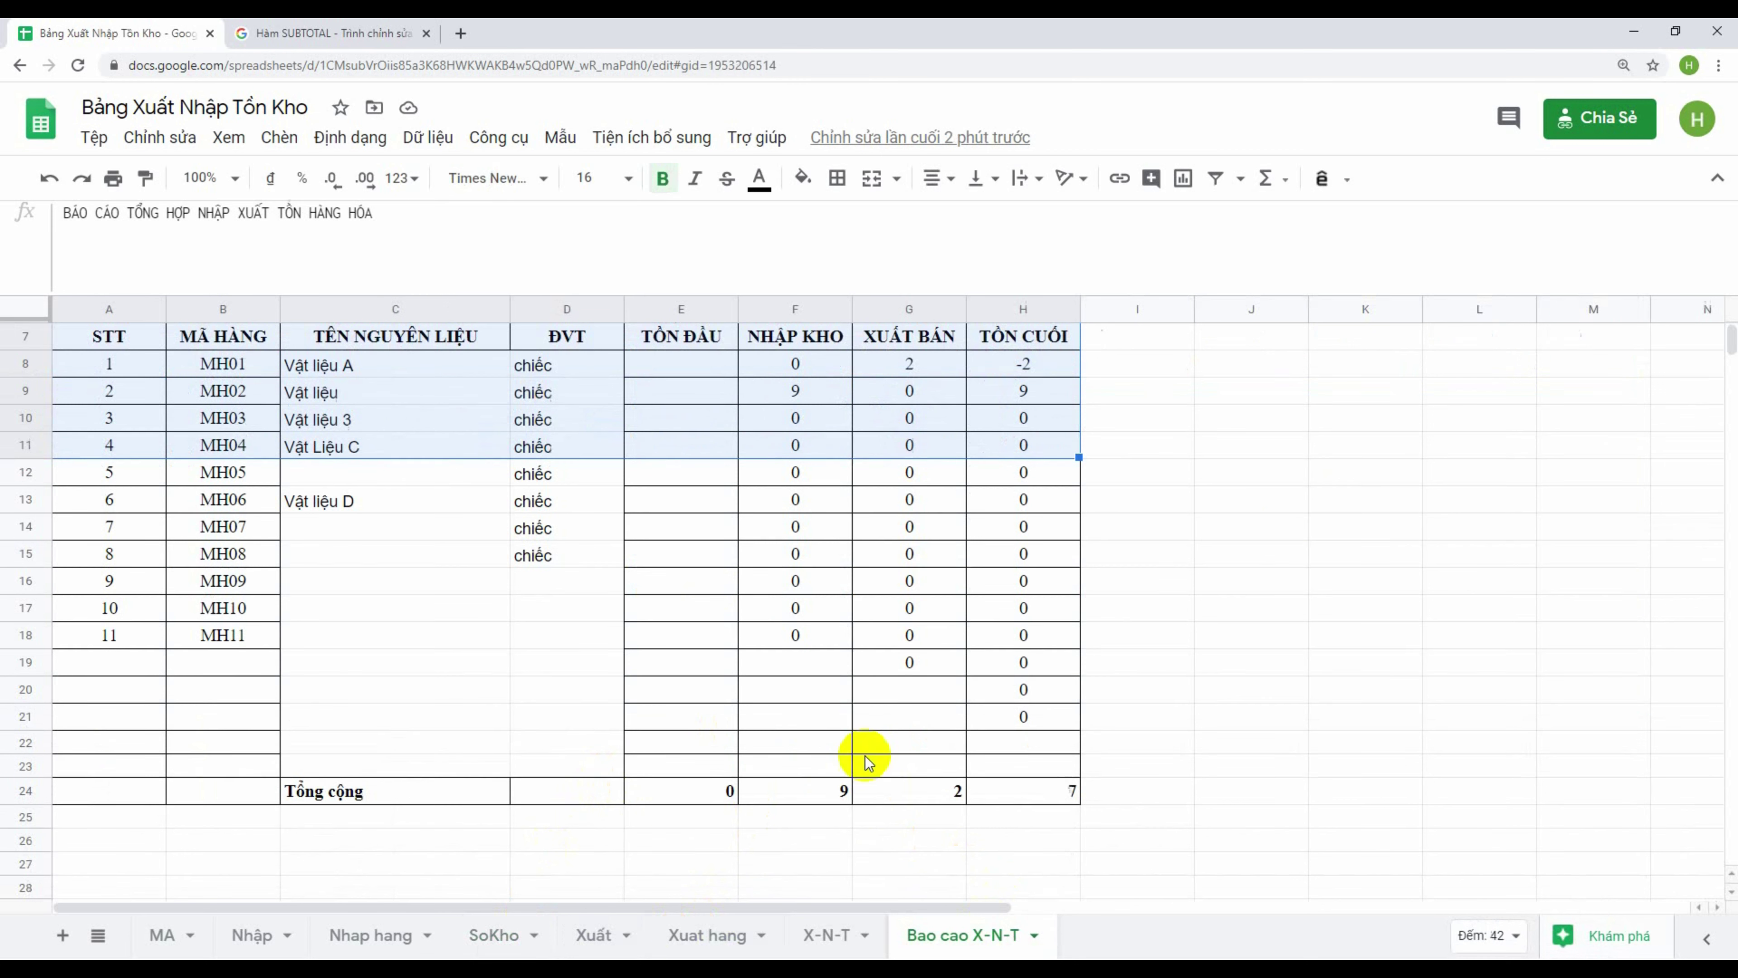
pyautogui.click(1330, 504)
pyautogui.moveTo(1273, 363); pyautogui.dragTo(1516, 732)
pyautogui.scroll(2, 1280, 660)
pyautogui.scroll(-1, 130, 513)
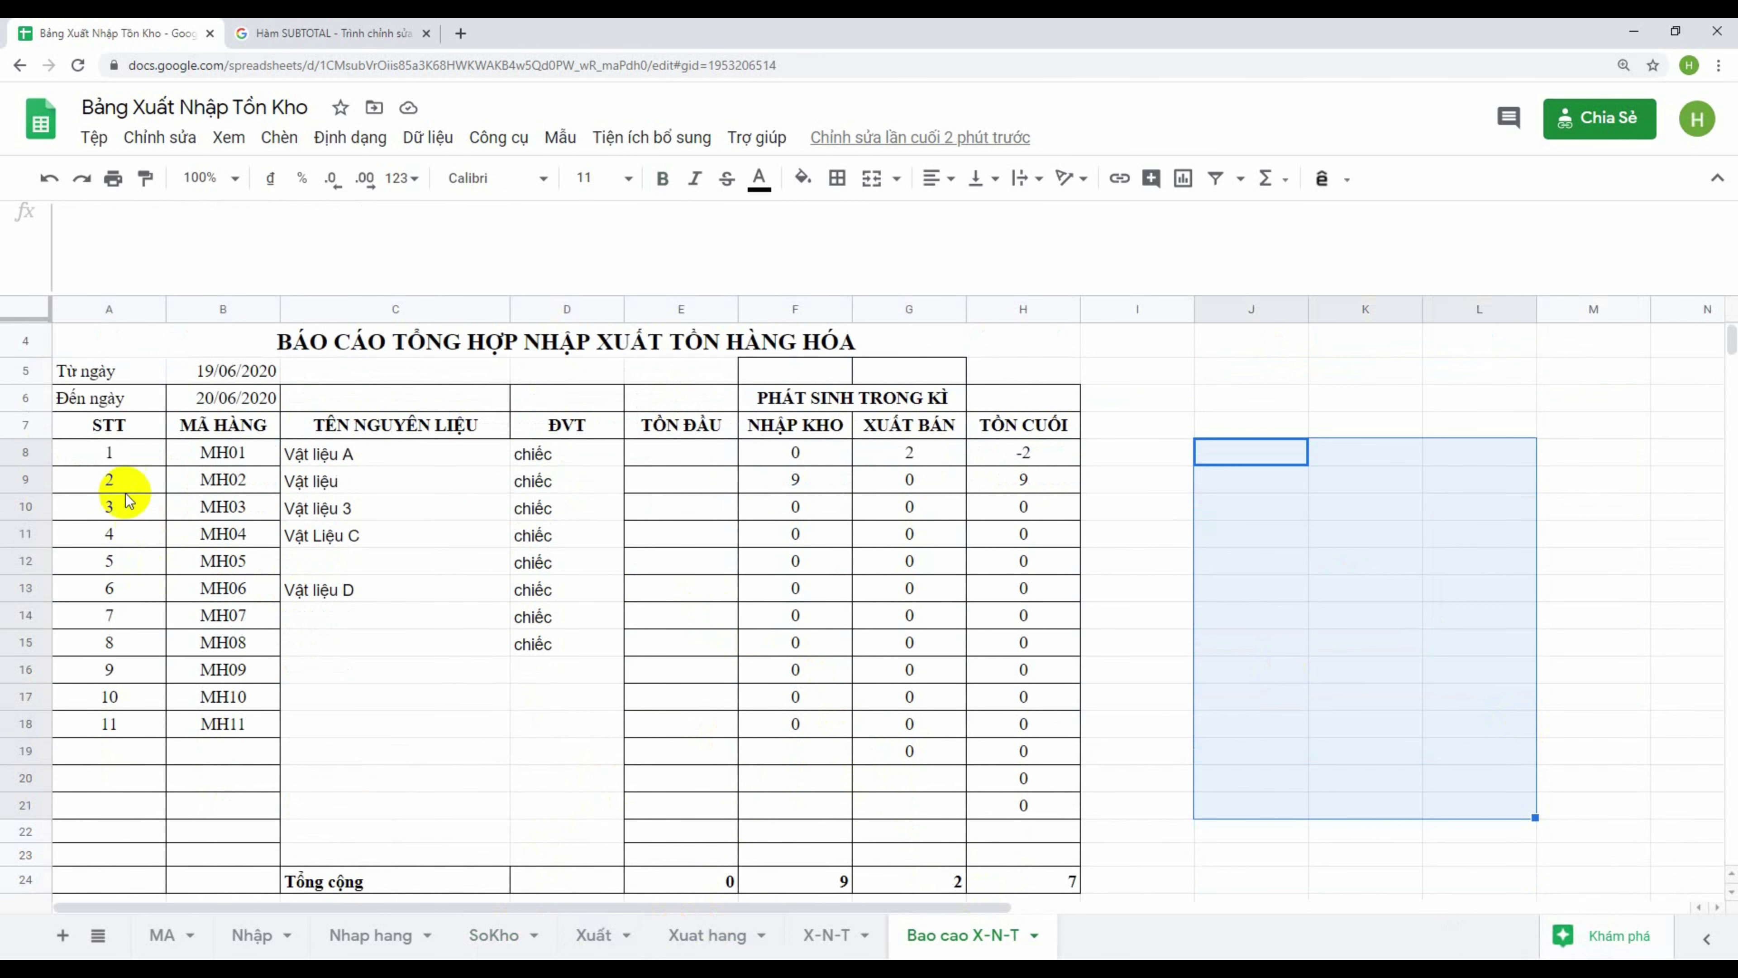
pyautogui.click(87, 452)
pyautogui.moveTo(87, 452); pyautogui.dragTo(962, 853)
# Glance at the Xuat hang export form, then come back to the report with an empty cell selected
pyautogui.click(707, 935)
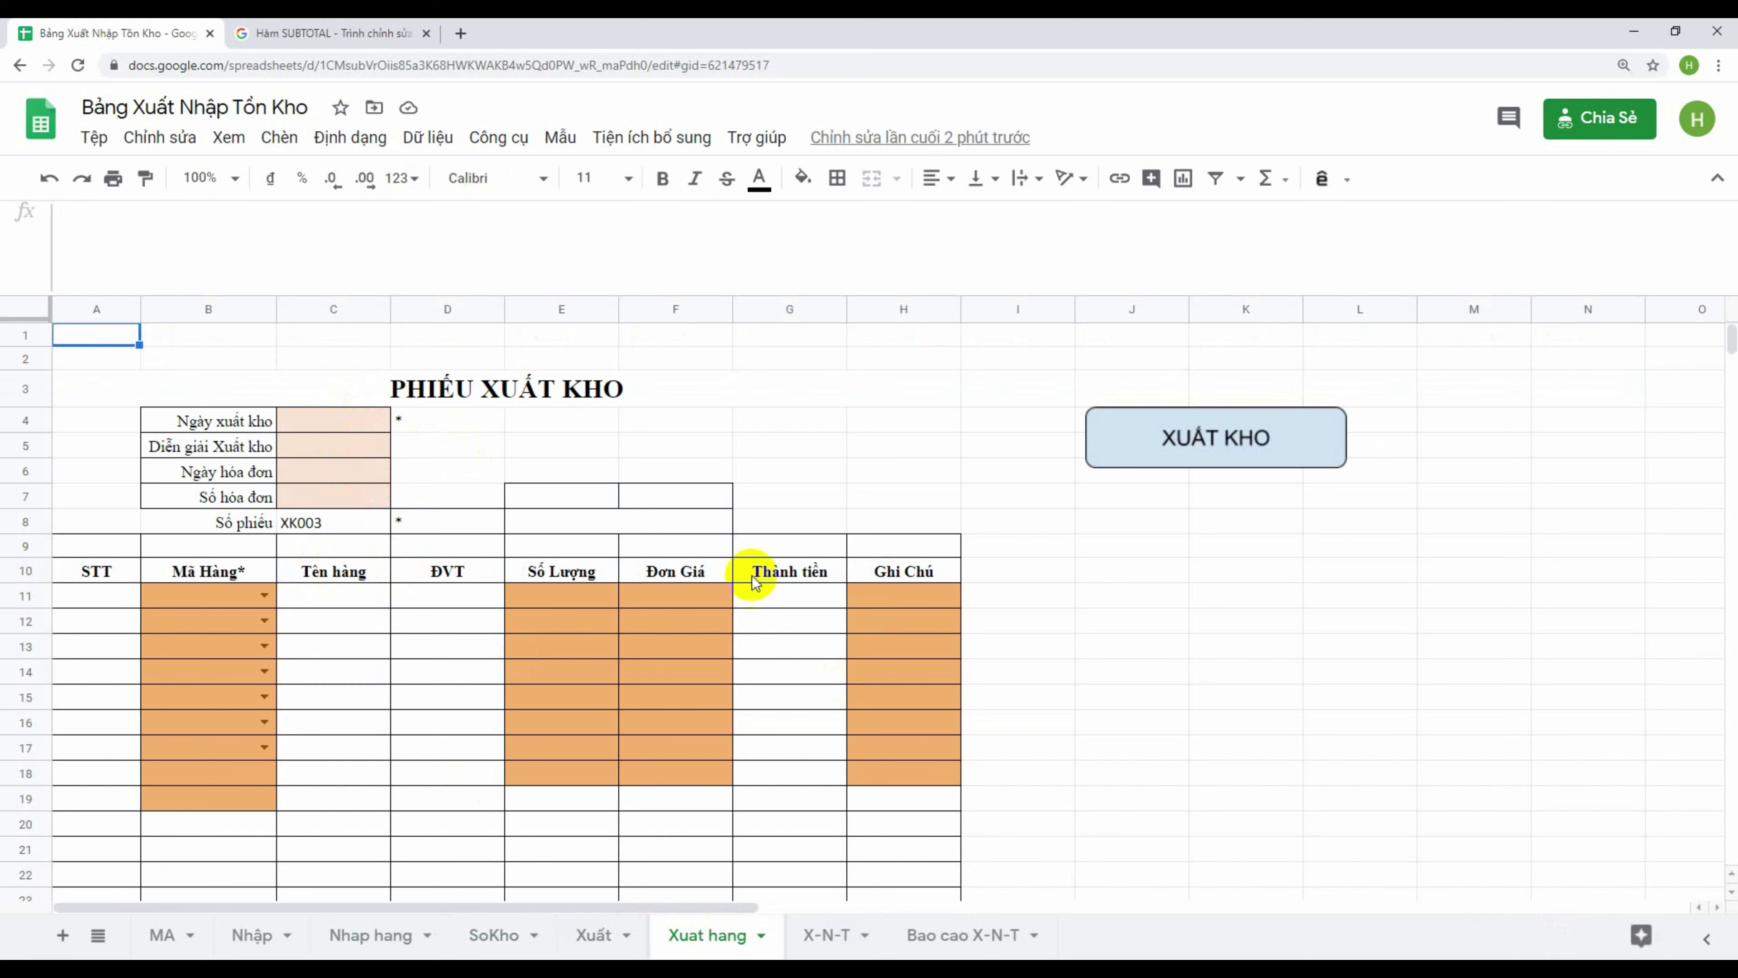
pyautogui.click(958, 920)
pyautogui.click(1214, 726)
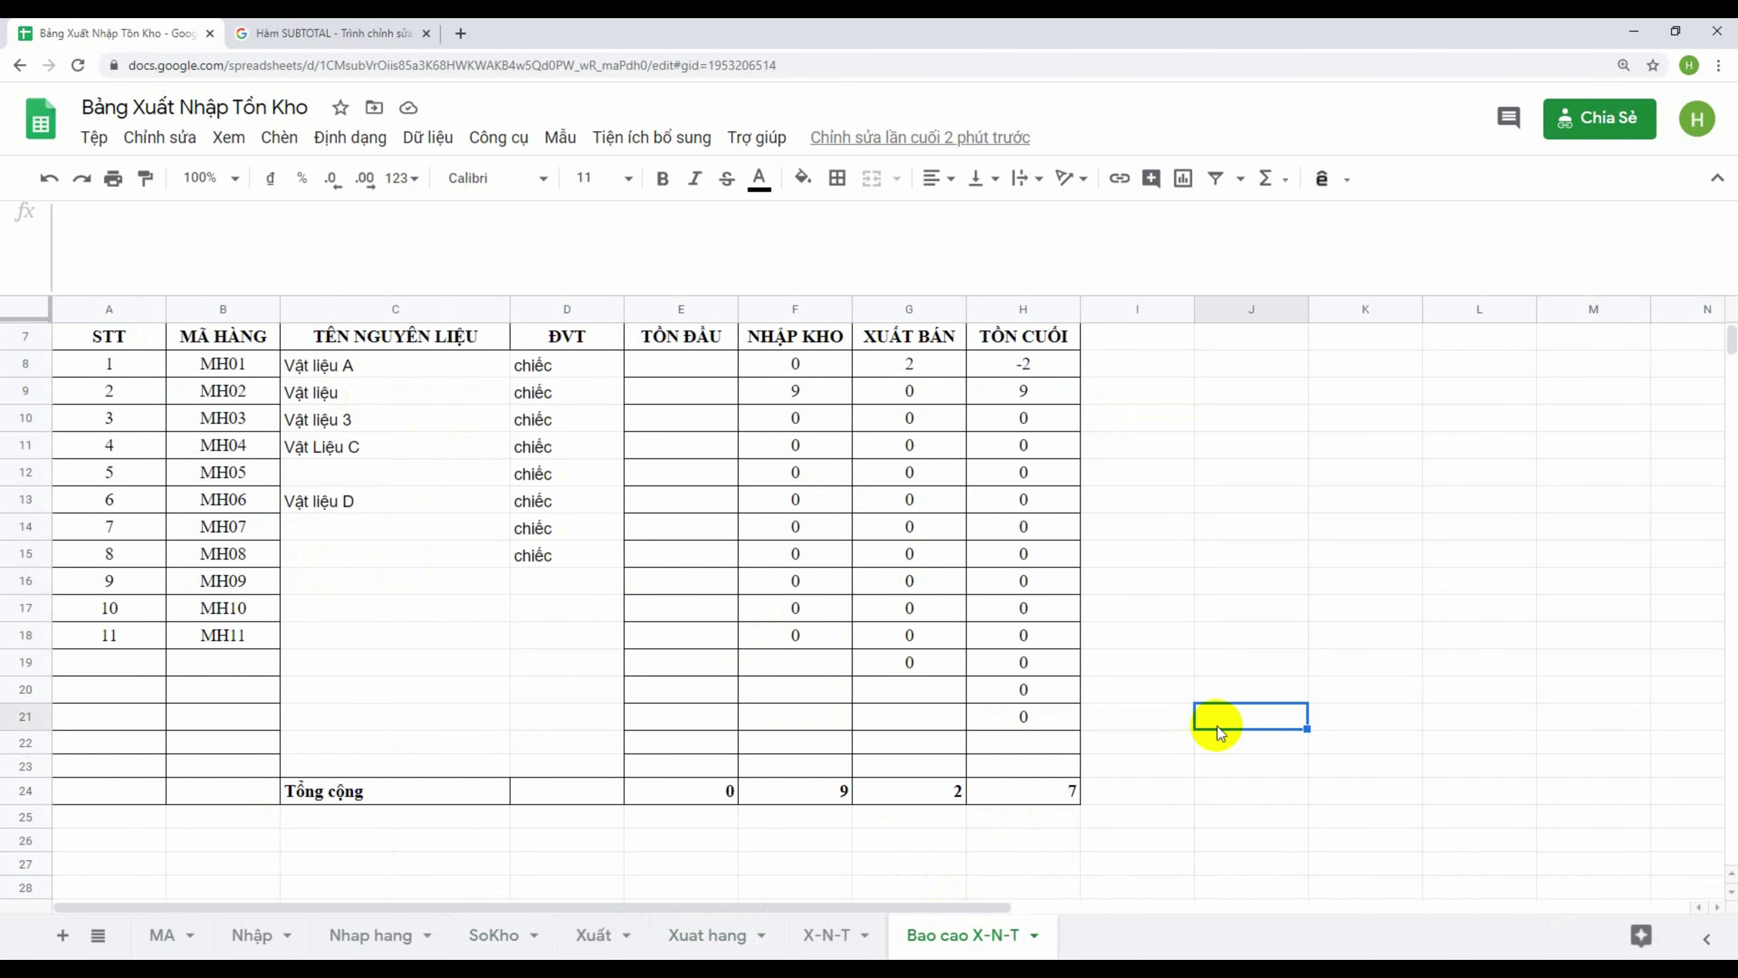